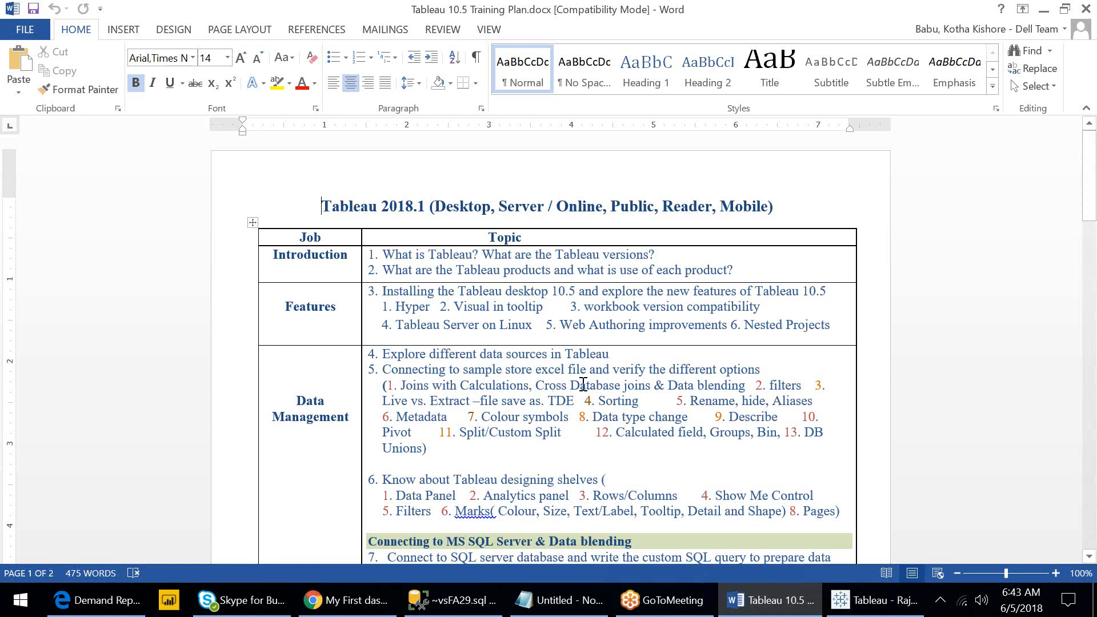
# - Review the joins with calculations, cross database joins and data blending topics under item 5 of the training plan
pyautogui.click(652, 386)
pyautogui.keyDown('shift'); pyautogui.click(401, 383); pyautogui.keyUp('shift')
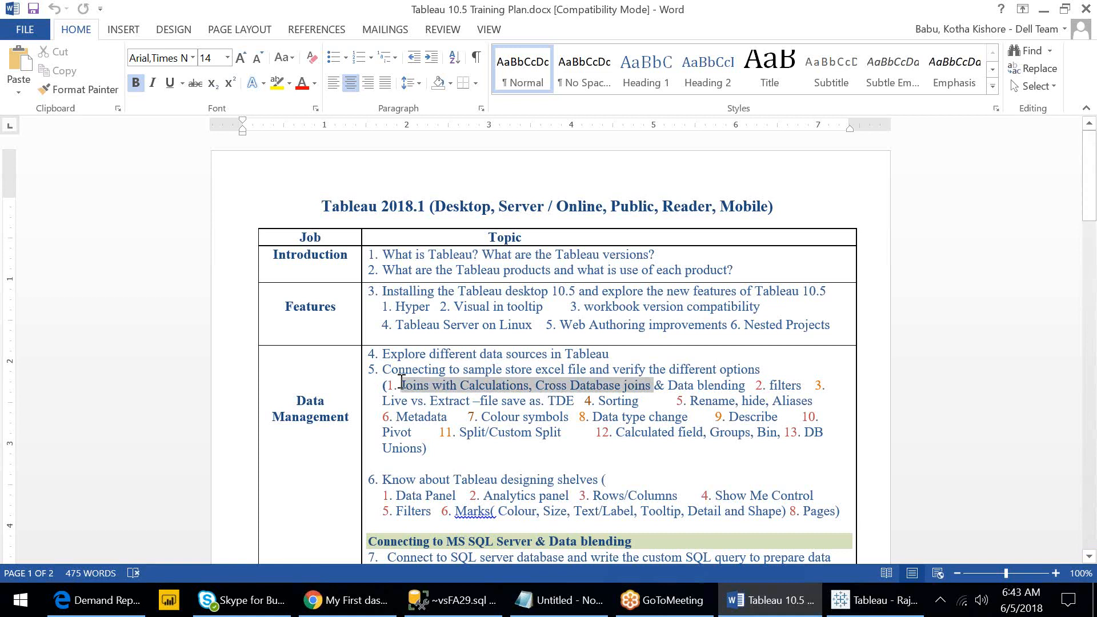
pyautogui.moveTo(668, 386); pyautogui.dragTo(738, 388)
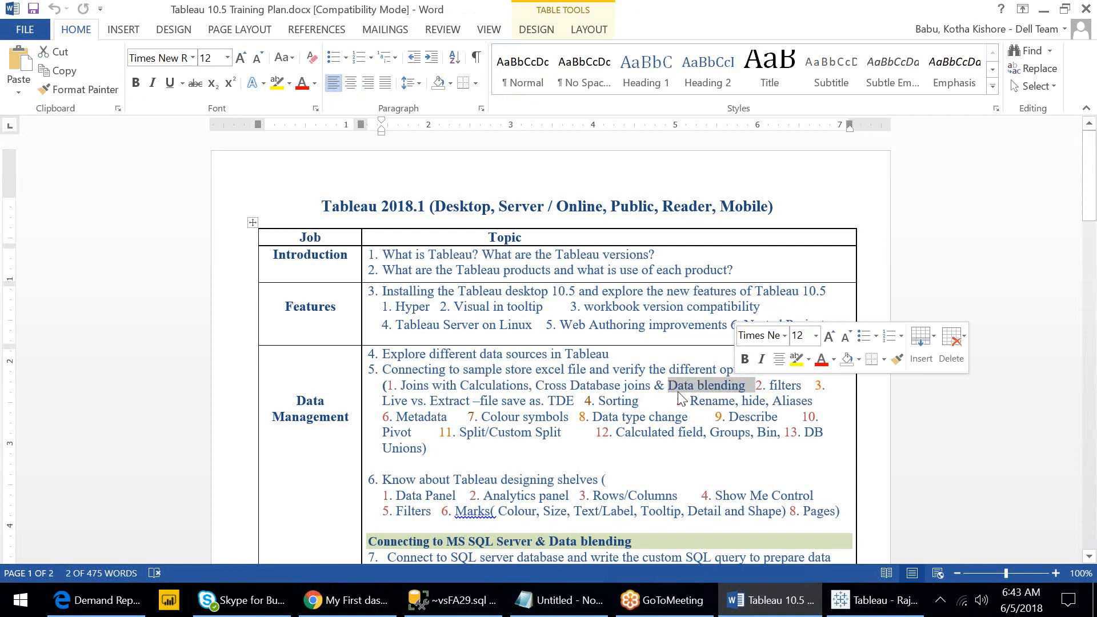
pyautogui.click(451, 373)
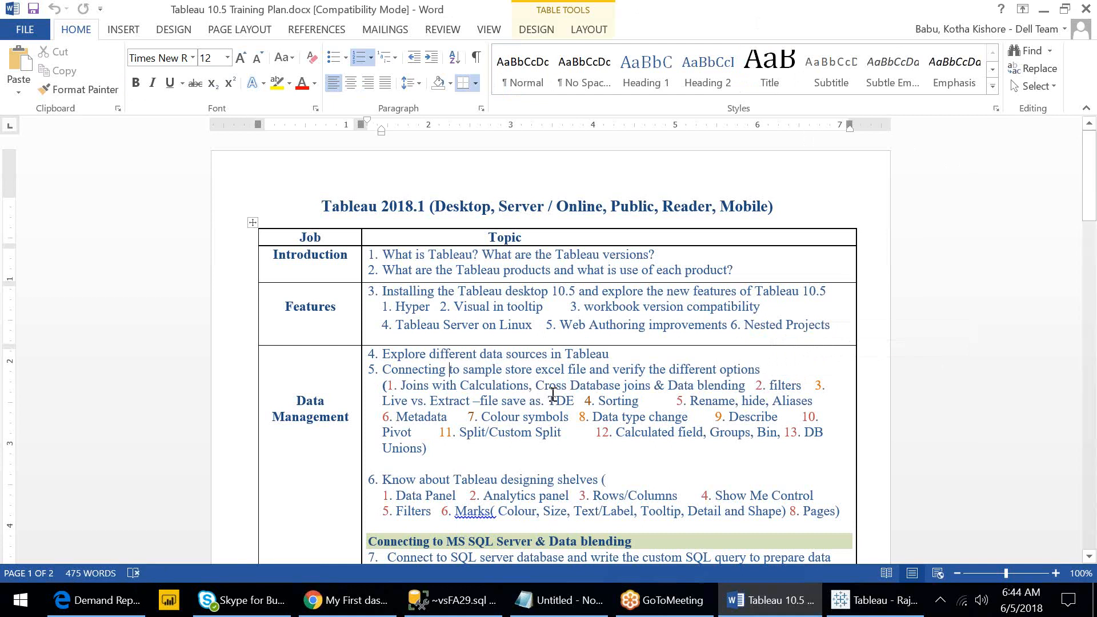
pyautogui.moveTo(536, 387); pyautogui.dragTo(639, 394)
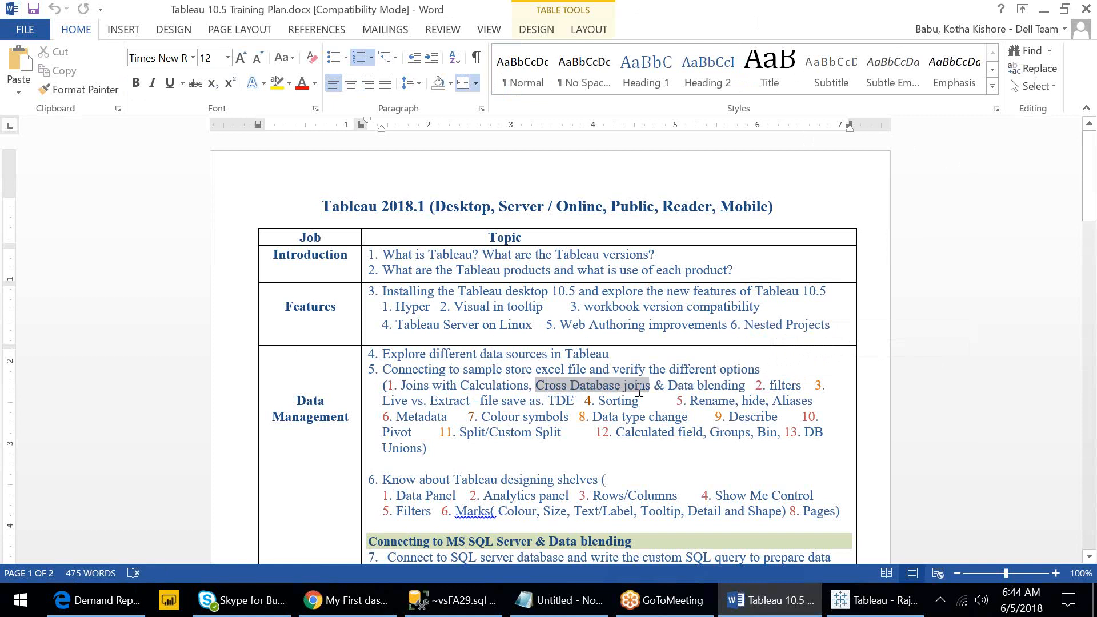
# - Switch to the Tableau workbook and open the Sales (PowerBI) data source page
pyautogui.hotkey('alt', 'Tab')
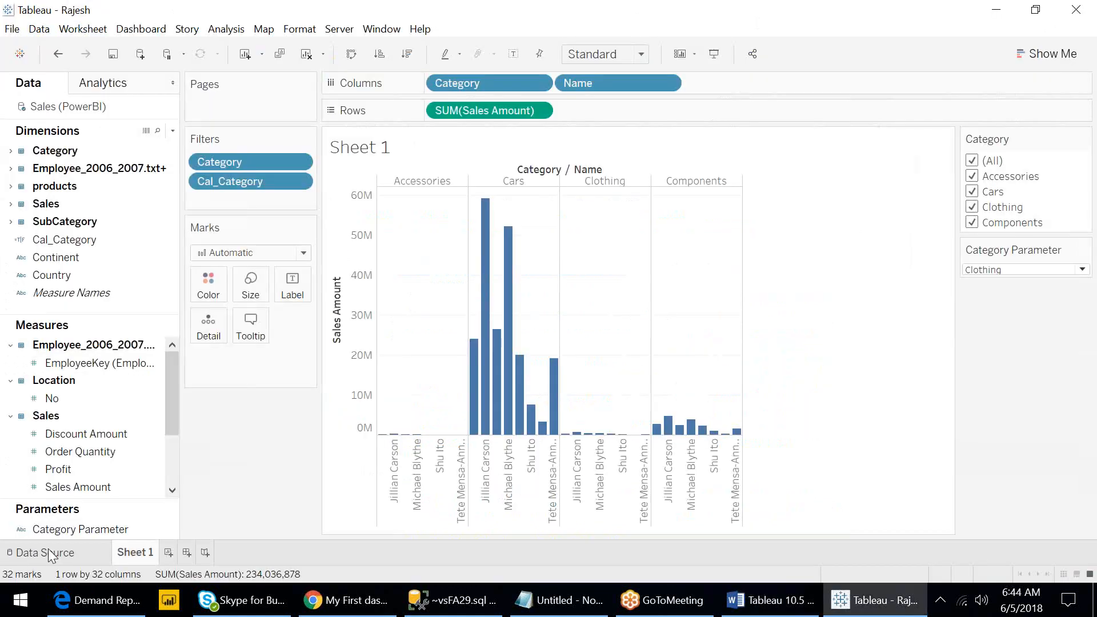
pyautogui.click(50, 553)
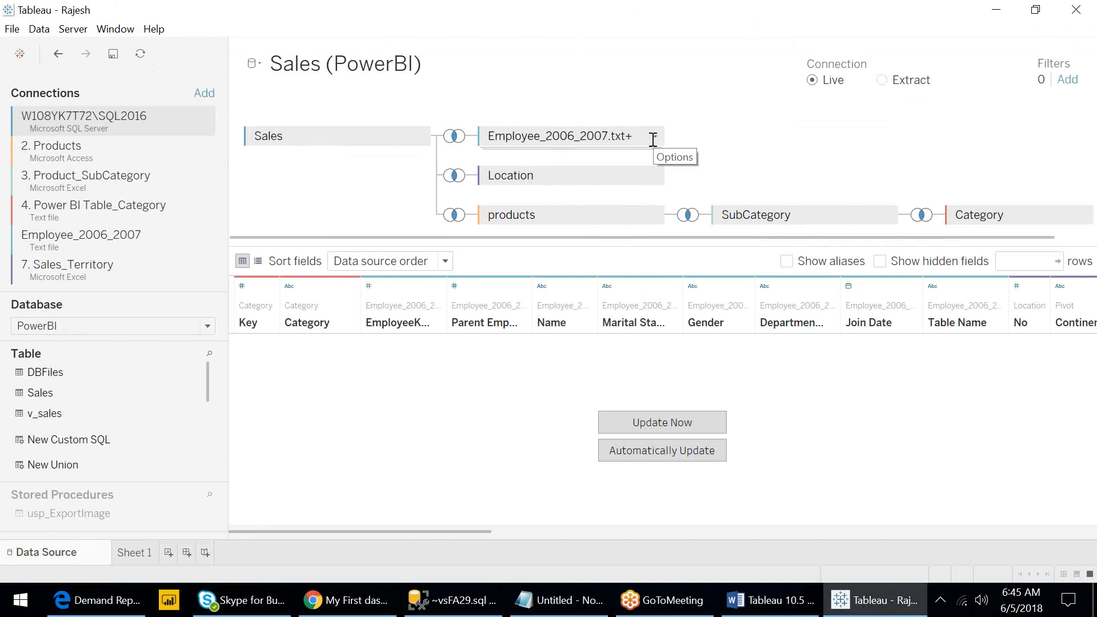
# - Inspect the files of all types selectable for the Employee_2006_2007 connection in the 6. Employee folder, and leave without choosing another file
pyautogui.click(205, 241)
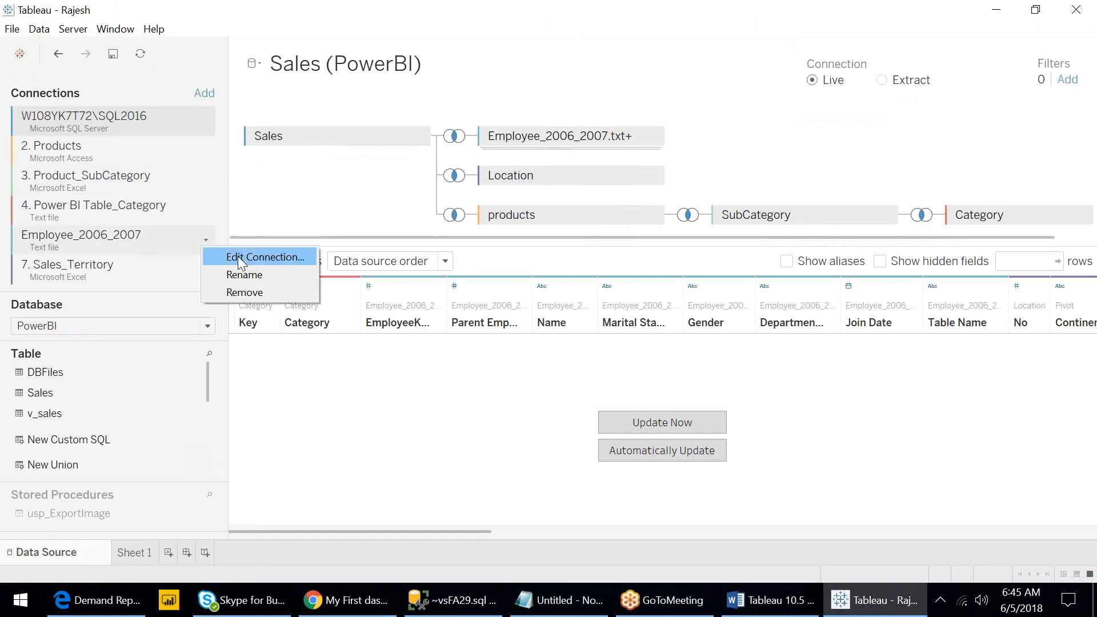
pyautogui.click(237, 256)
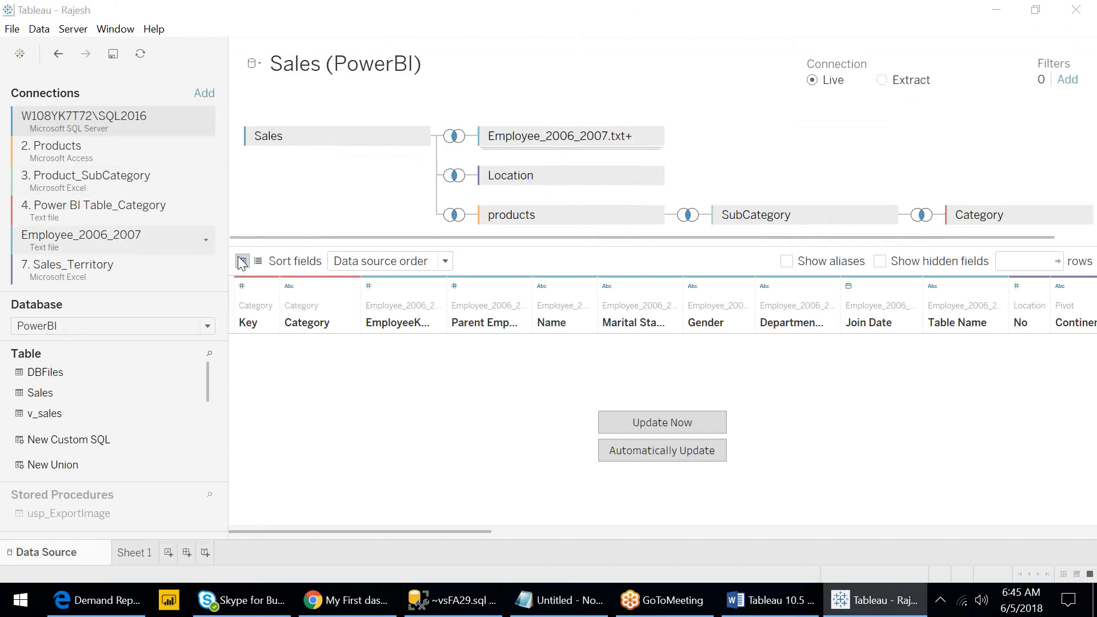
pyautogui.click(239, 256)
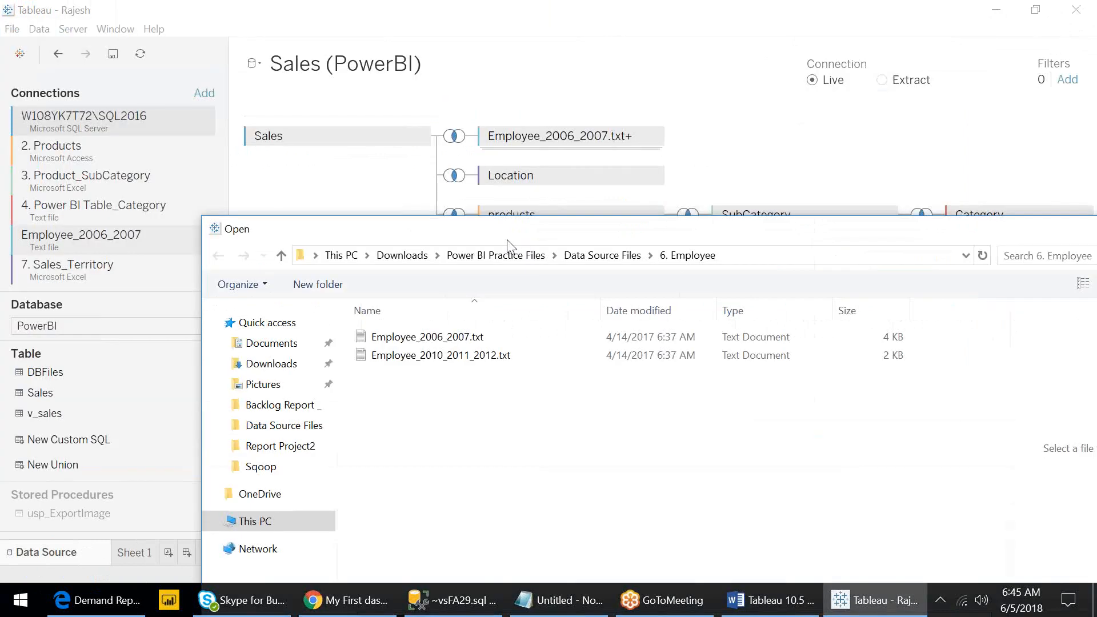
pyautogui.moveTo(506, 239); pyautogui.dragTo(506, 267)
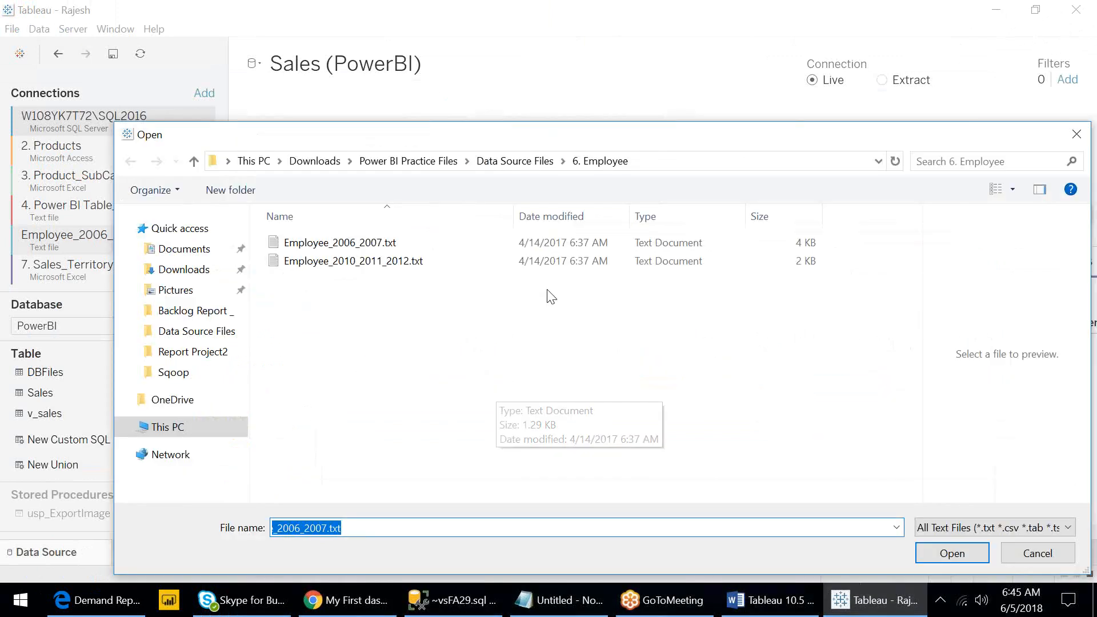
pyautogui.moveTo(529, 135); pyautogui.dragTo(409, 81)
pyautogui.click(825, 470)
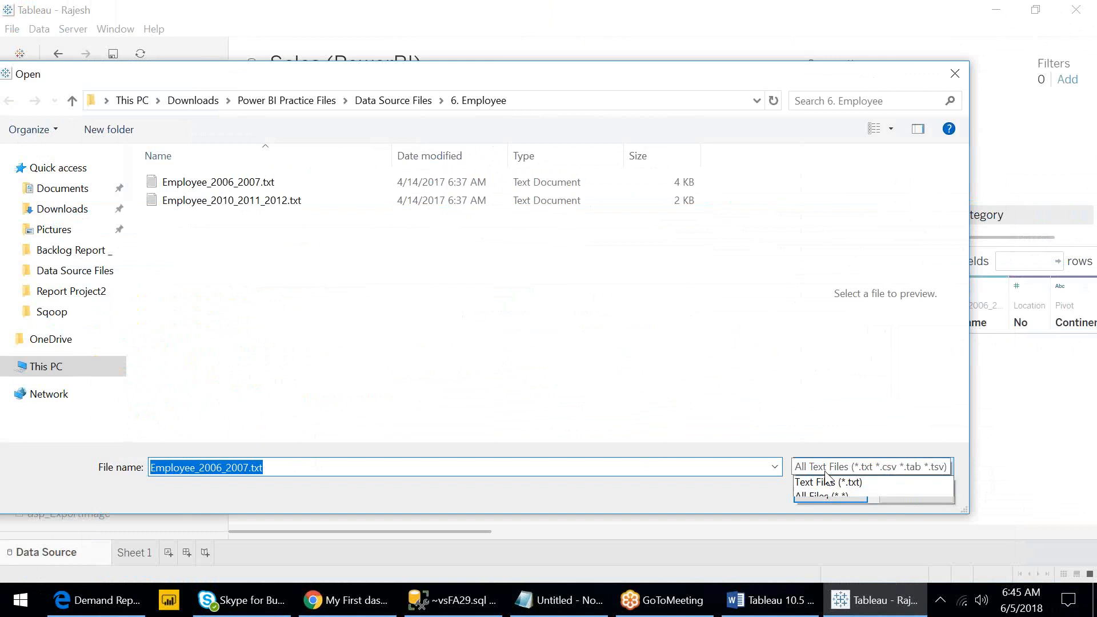
pyautogui.click(834, 541)
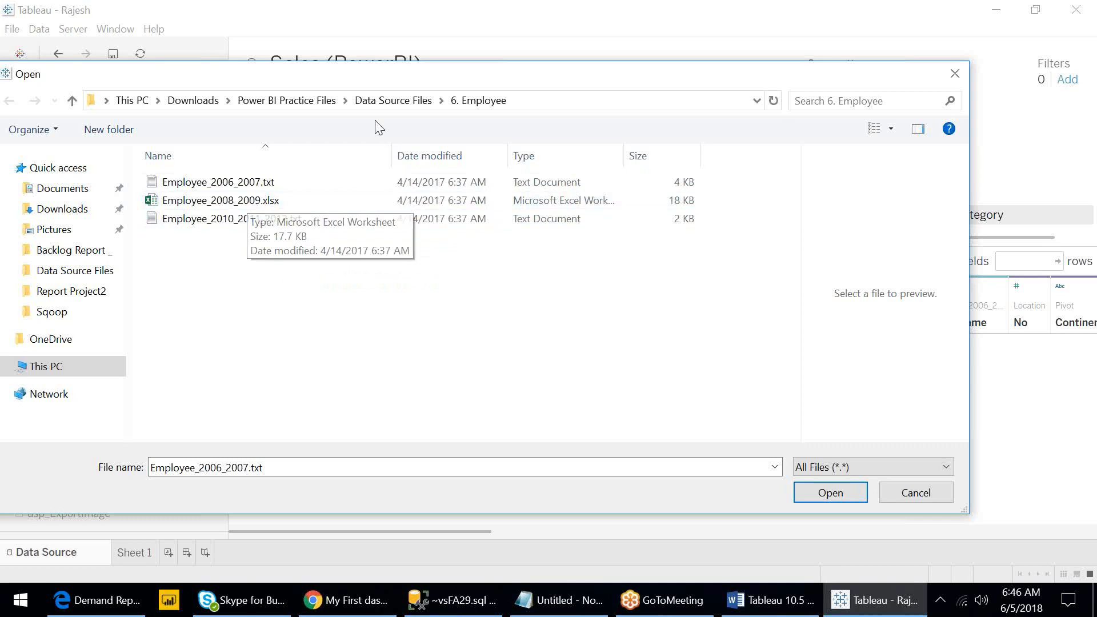
pyautogui.moveTo(340, 83); pyautogui.dragTo(663, 204)
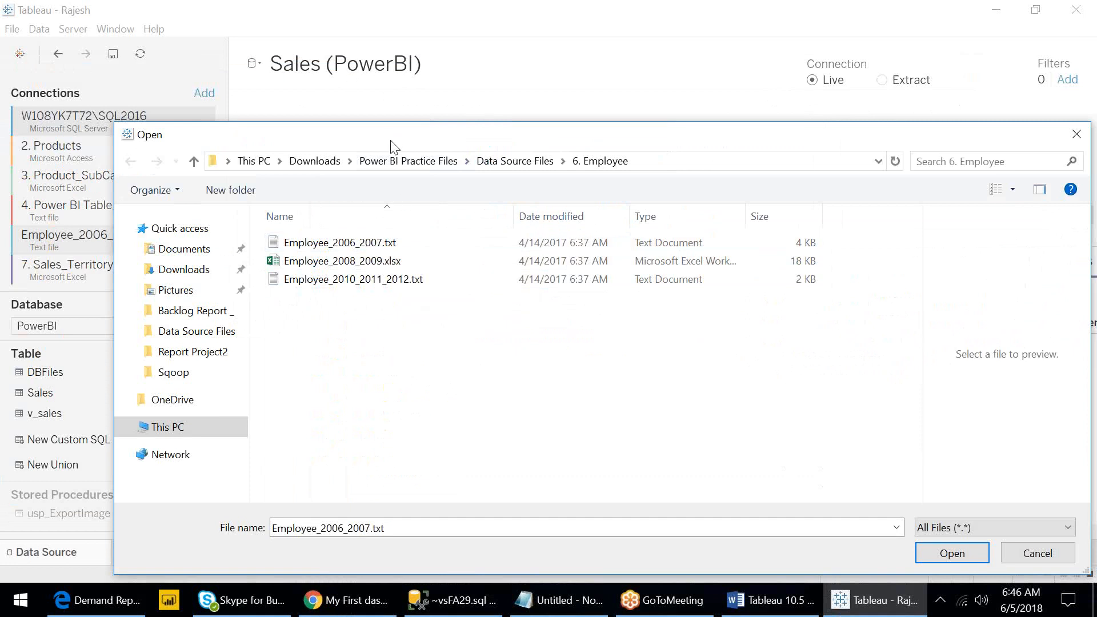
pyautogui.moveTo(391, 144); pyautogui.dragTo(435, 313)
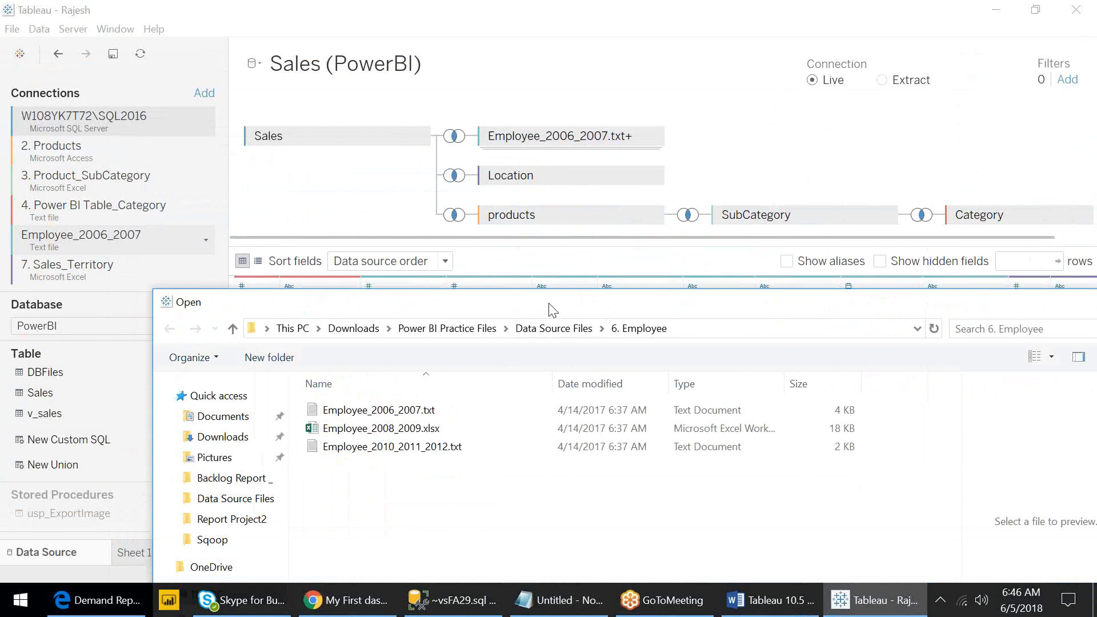
pyautogui.moveTo(553, 310); pyautogui.dragTo(411, 203)
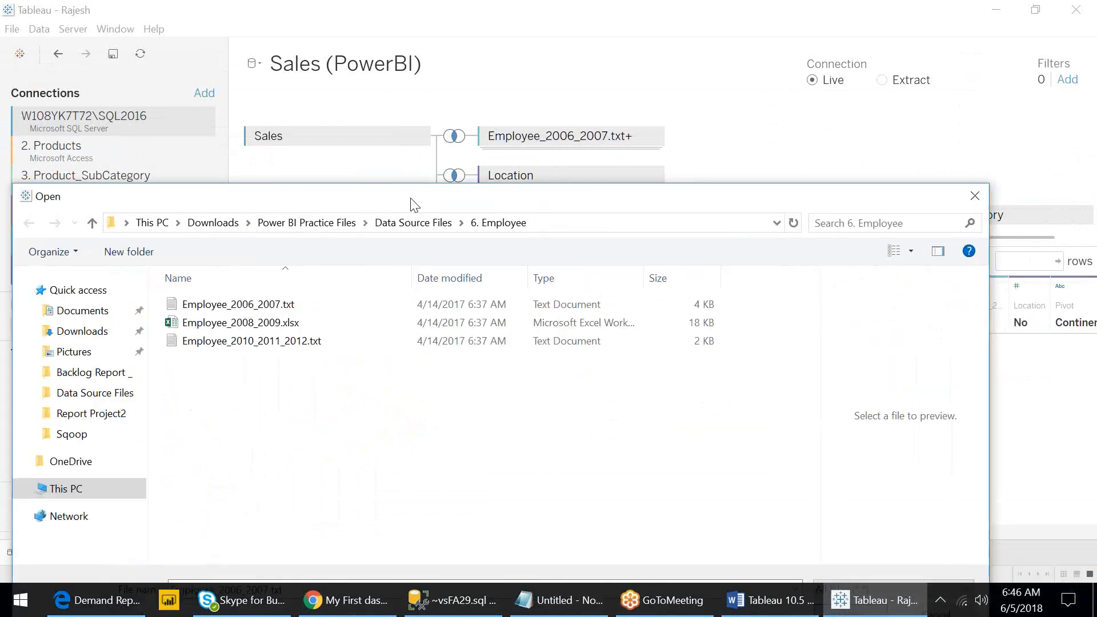
pyautogui.click(953, 496)
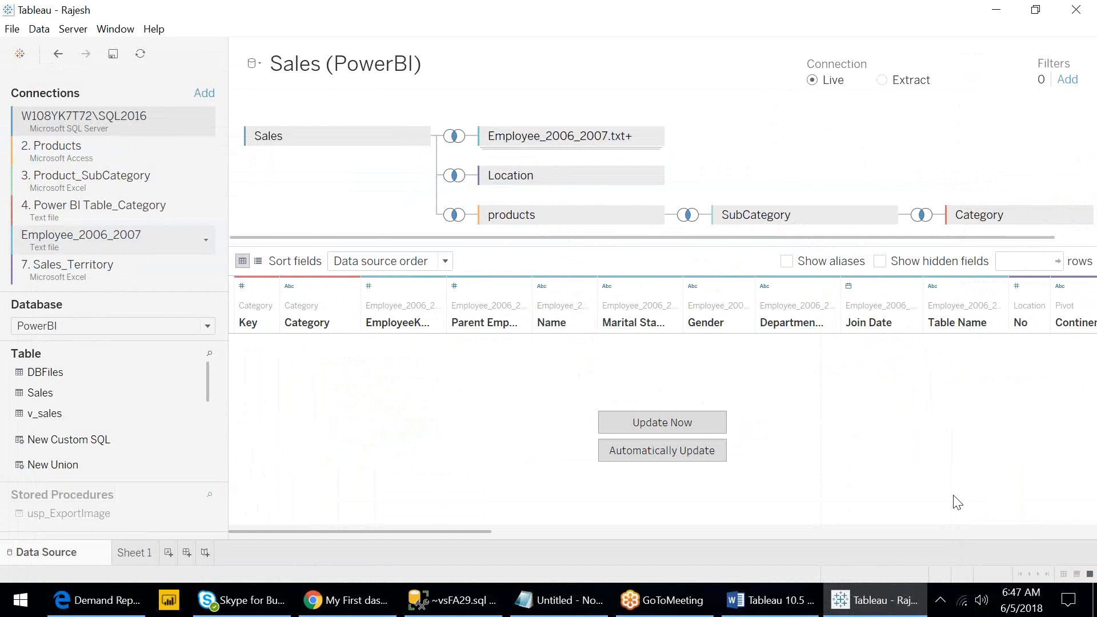
pyautogui.click(592, 602)
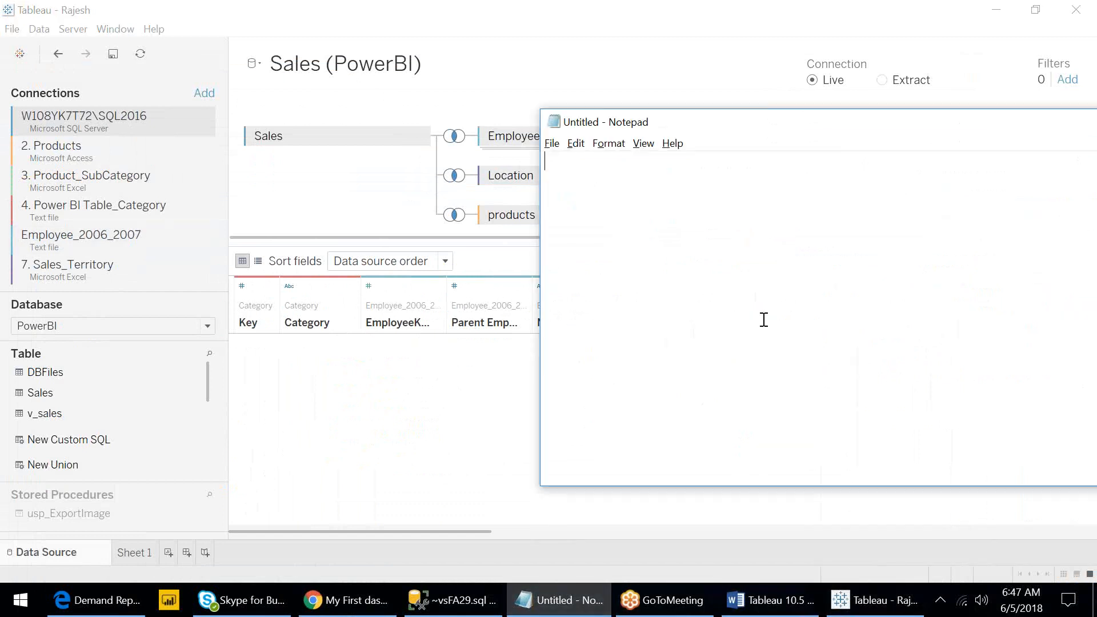
pyautogui.click(584, 614)
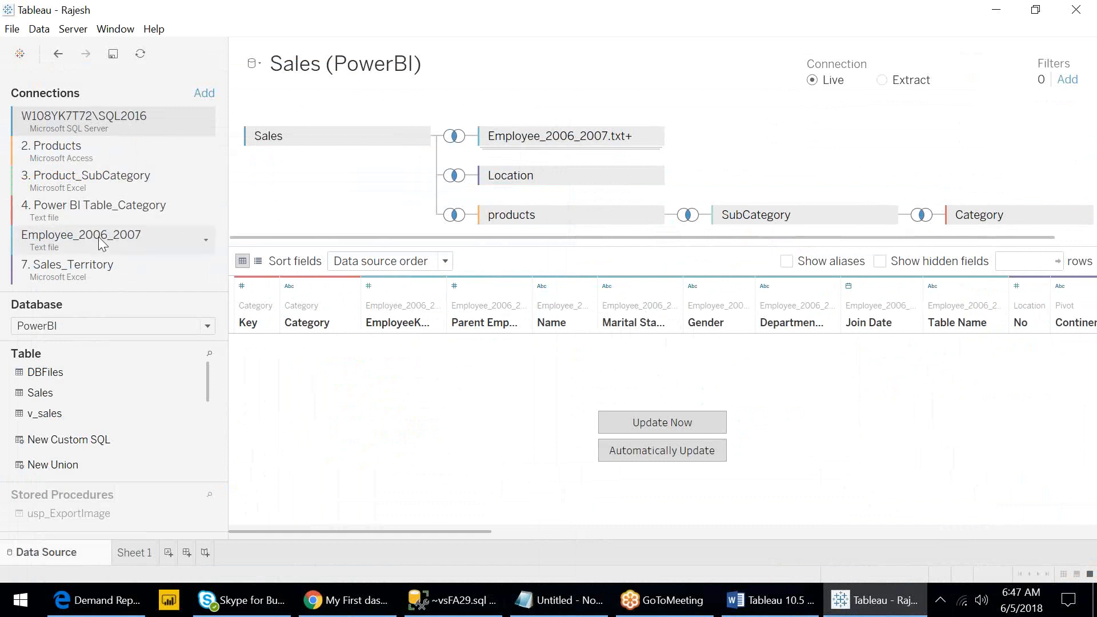
# - Recheck which source files the Employee_2006_2007 connection can be edited to use, with the file filter set to All Files
pyautogui.click(206, 240)
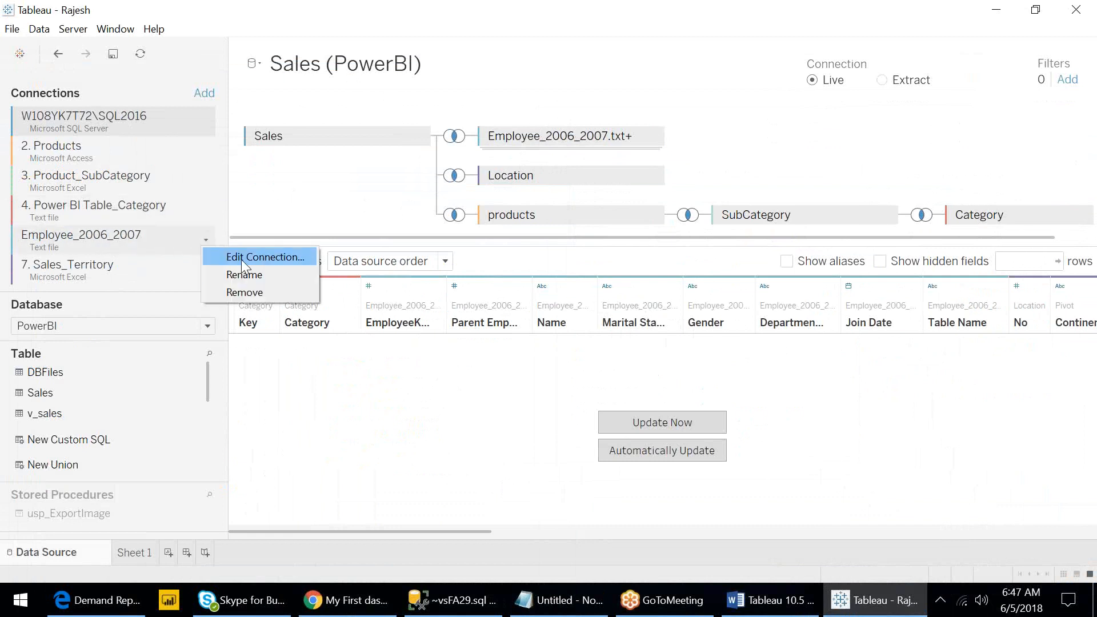
pyautogui.click(241, 258)
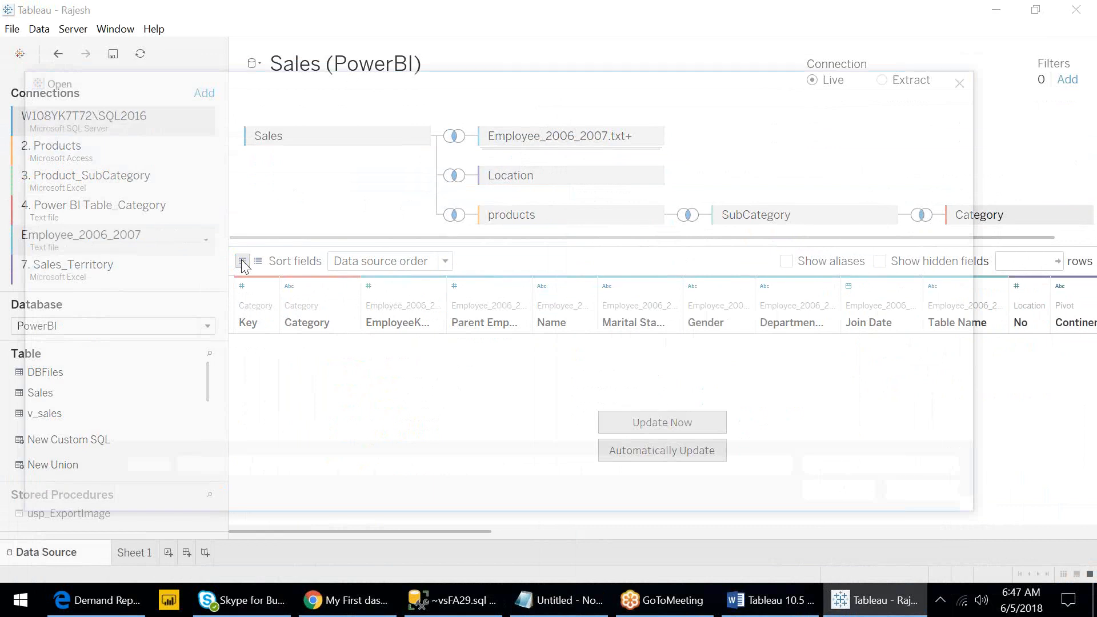
pyautogui.click(891, 470)
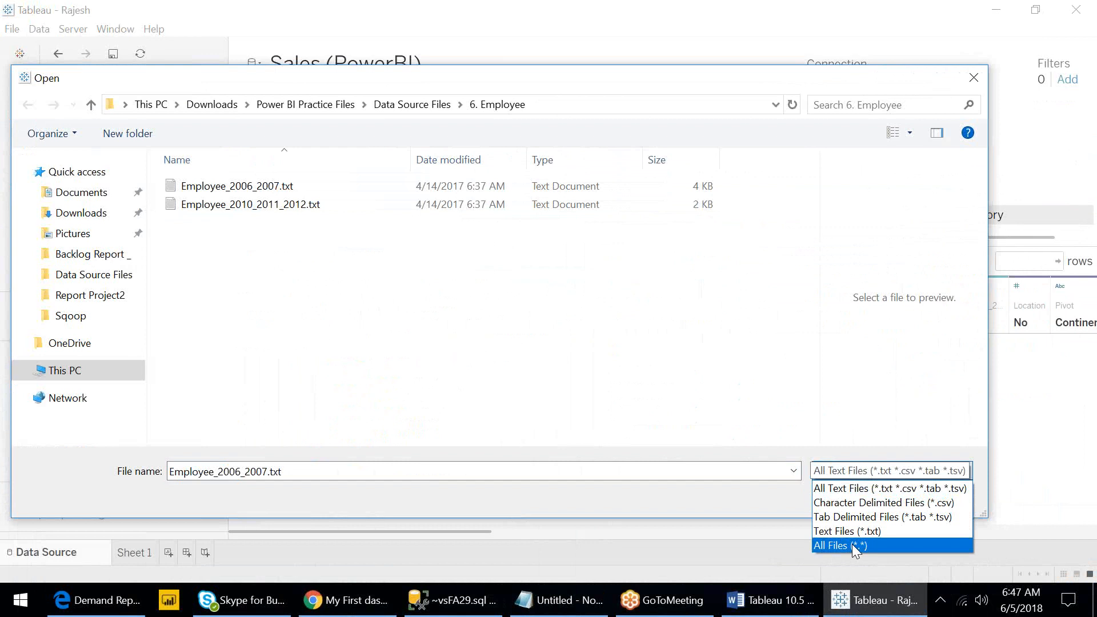
pyautogui.click(852, 544)
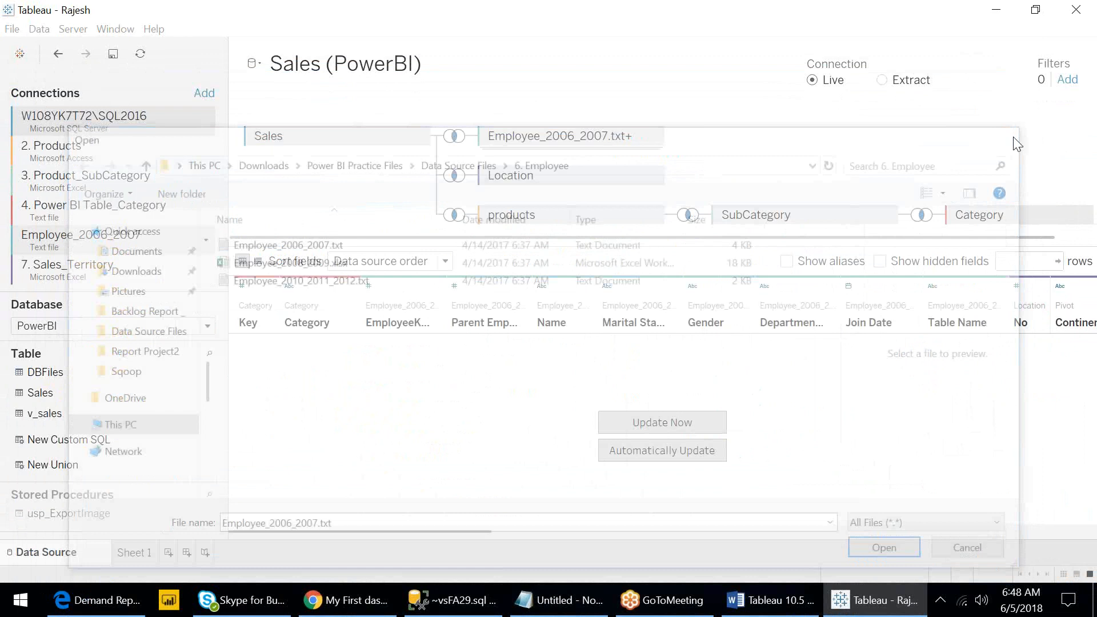
# - Add a Microsoft Excel connection to Employee_2008_2009.xlsx from the 6. Employee folder within Downloads' Power BI Practice Files
pyautogui.click(204, 93)
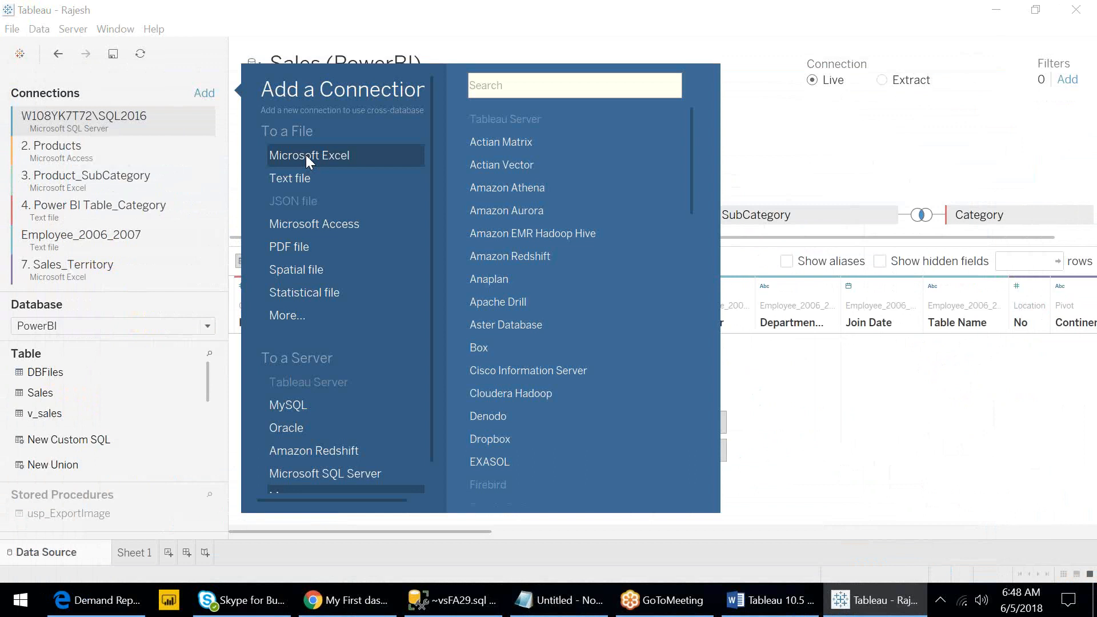
pyautogui.click(306, 156)
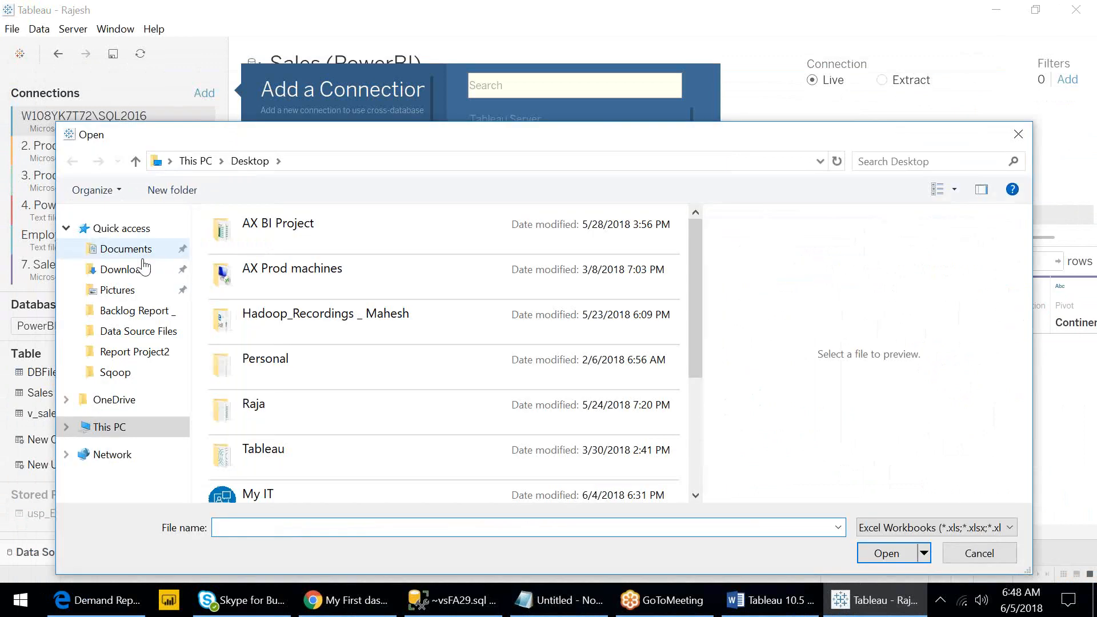
pyautogui.click(144, 268)
pyautogui.doubleClick(257, 250)
pyautogui.doubleClick(257, 250)
pyautogui.doubleClick(257, 250)
pyautogui.click(257, 247)
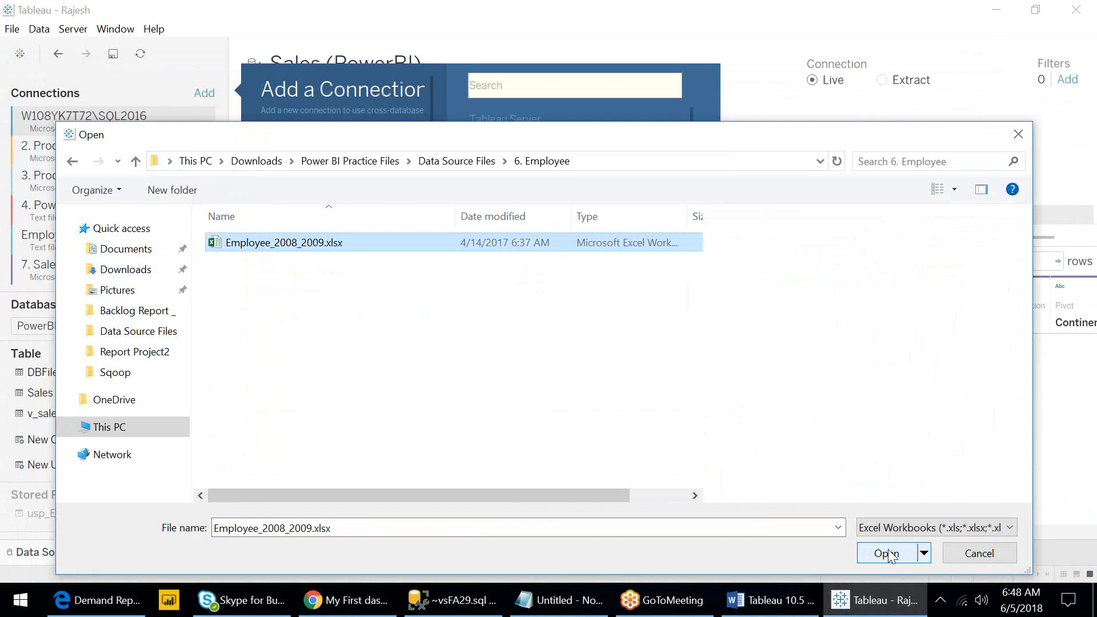
pyautogui.click(887, 554)
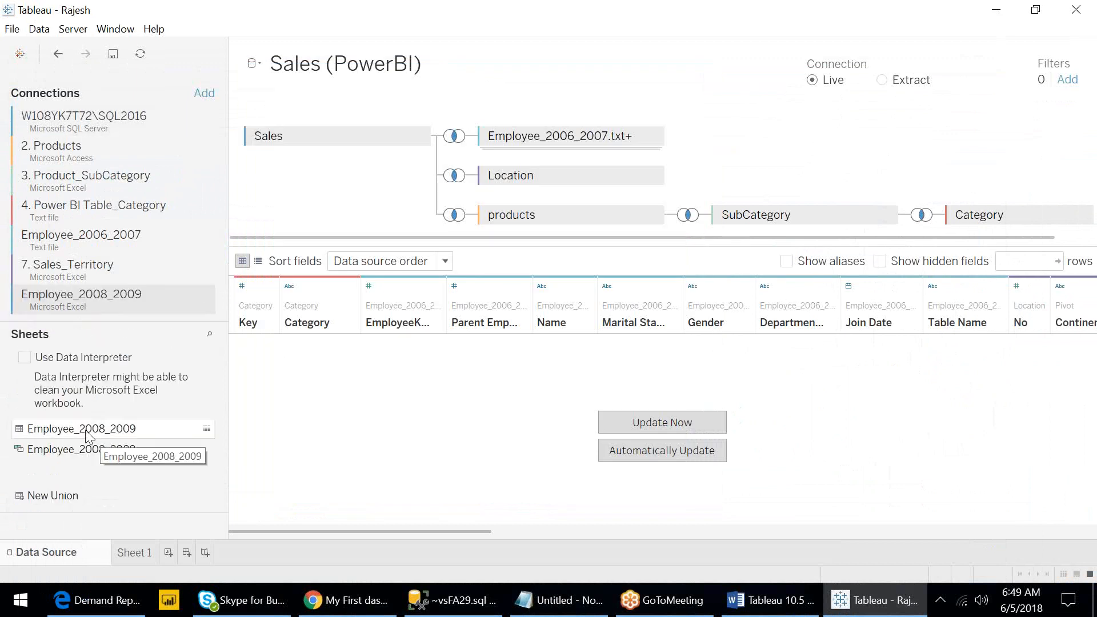
# - Try to place the Employee_2008_2009 sheet on the join canvas around the Location and products tables
pyautogui.click(88, 434)
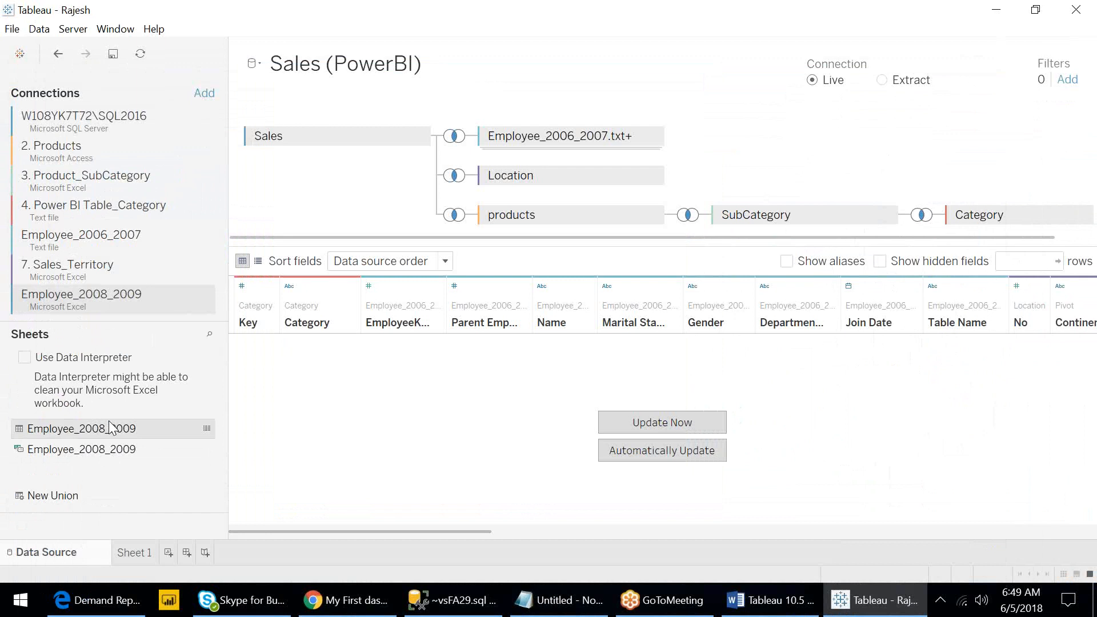
pyautogui.moveTo(110, 428); pyautogui.dragTo(568, 12)
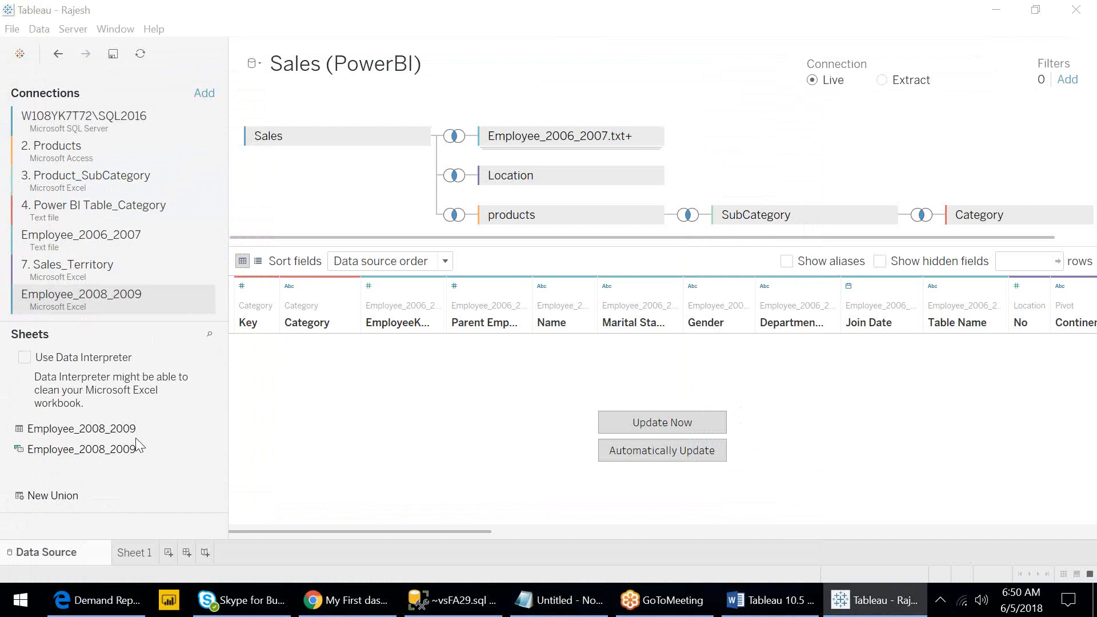
pyautogui.moveTo(94, 435); pyautogui.dragTo(105, 436)
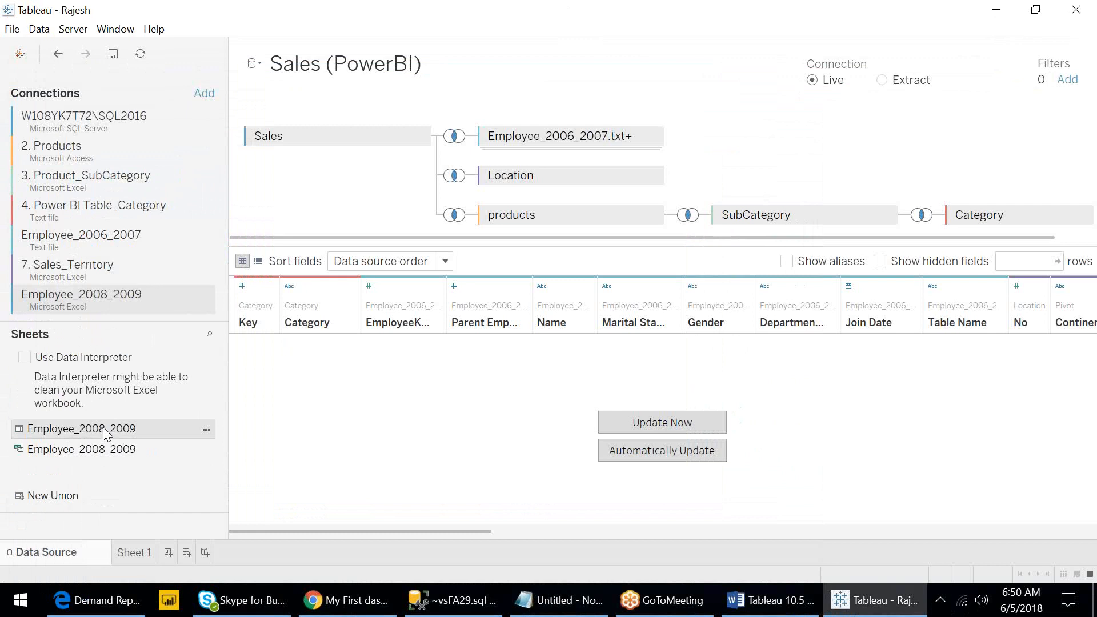
pyautogui.moveTo(105, 435); pyautogui.dragTo(86, 449)
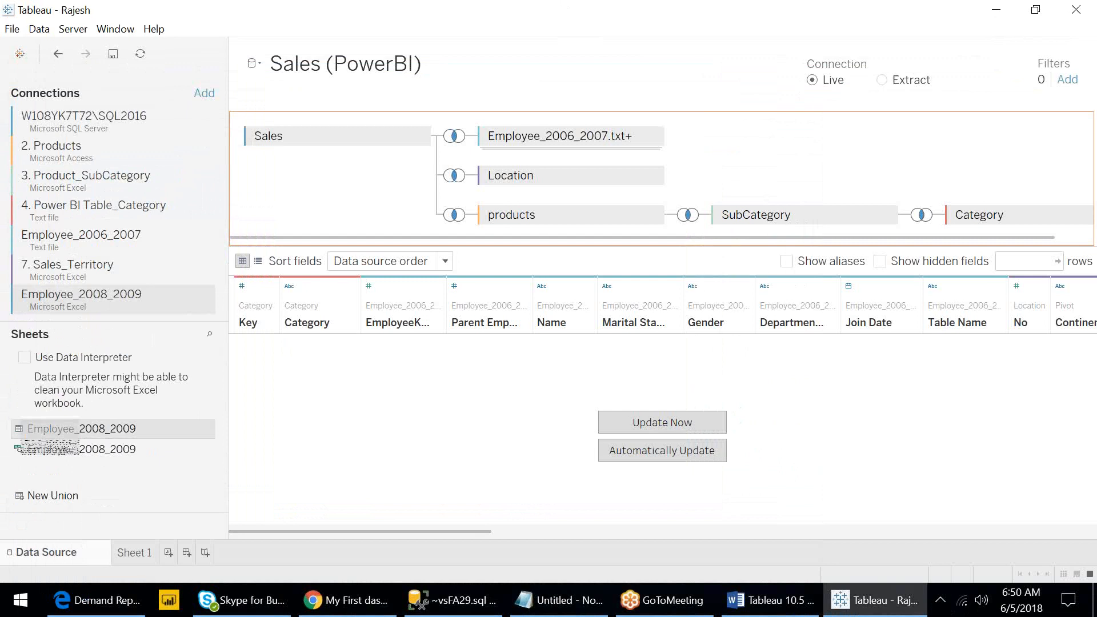
pyautogui.moveTo(57, 449); pyautogui.dragTo(749, 174)
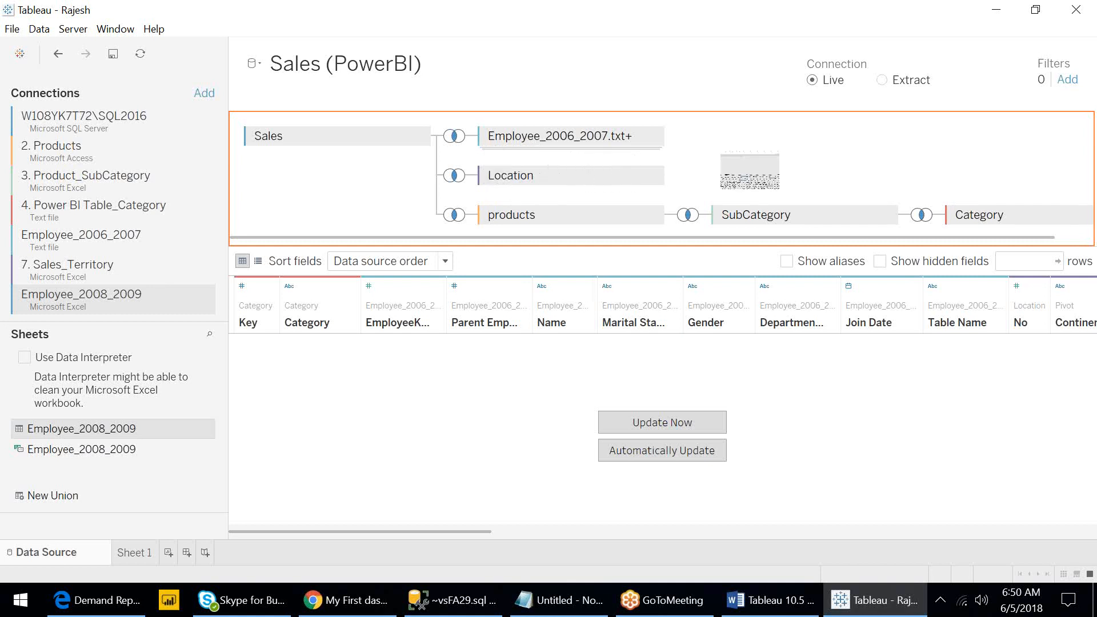
pyautogui.moveTo(750, 170); pyautogui.dragTo(551, 209)
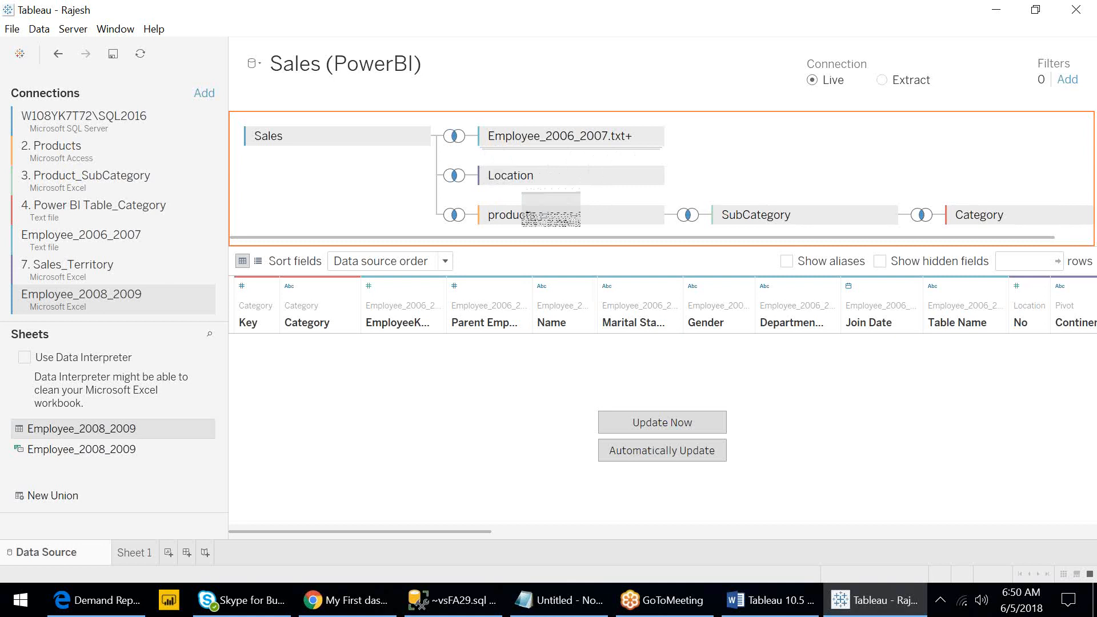
pyautogui.moveTo(551, 208); pyautogui.dragTo(148, 430)
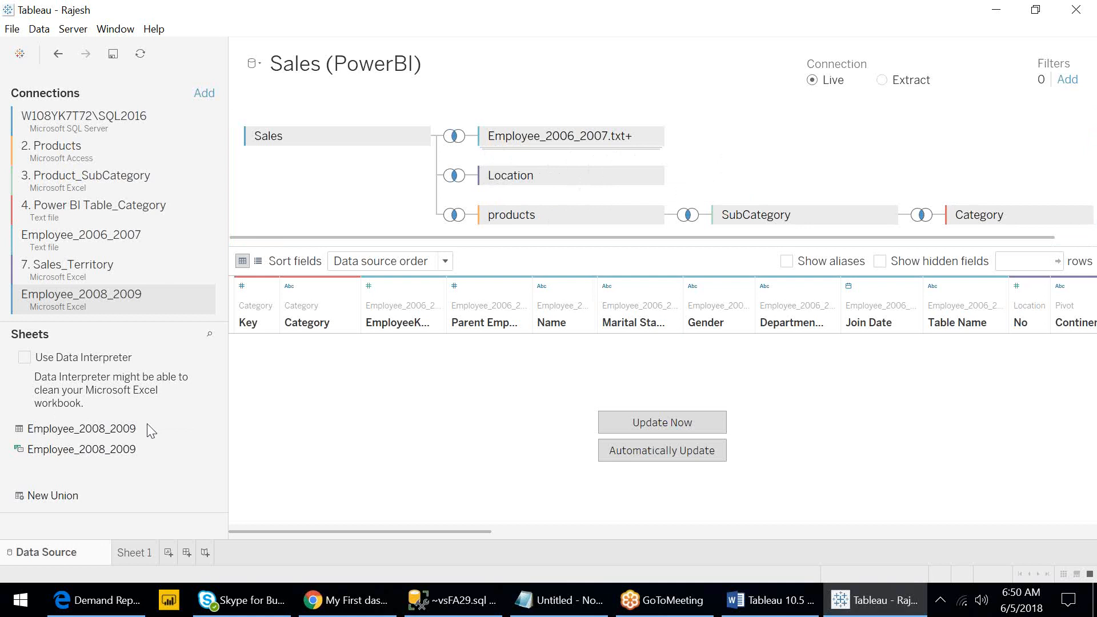
# - Try to place the Employee_2008_2009 sheet on the join canvas in the area beneath the Sales table
pyautogui.click(101, 432)
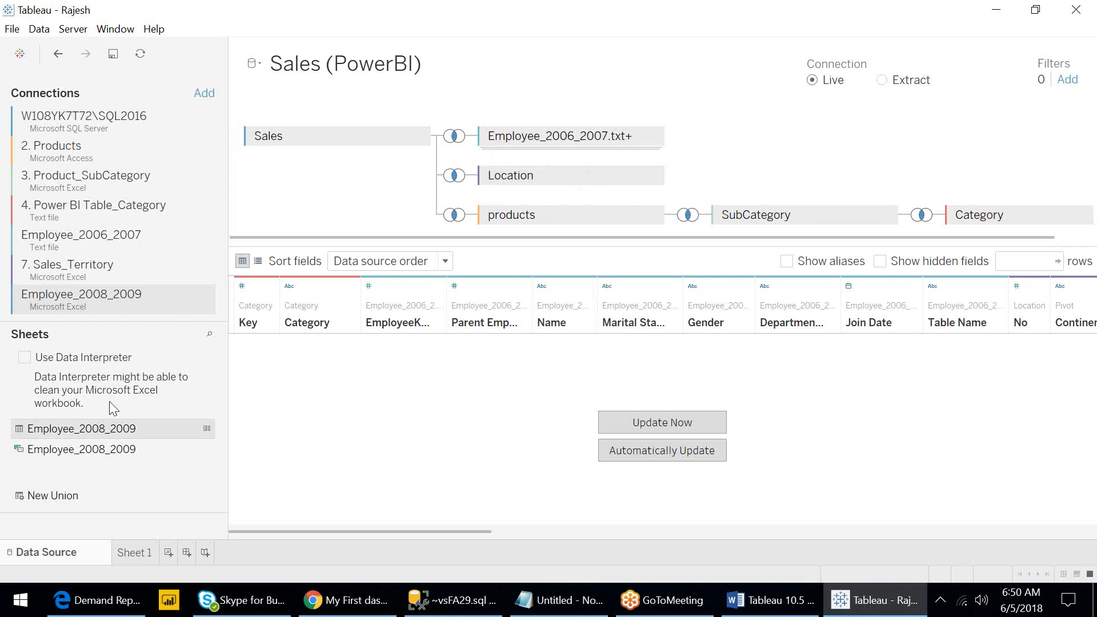
pyautogui.moveTo(60, 429); pyautogui.dragTo(236, 247)
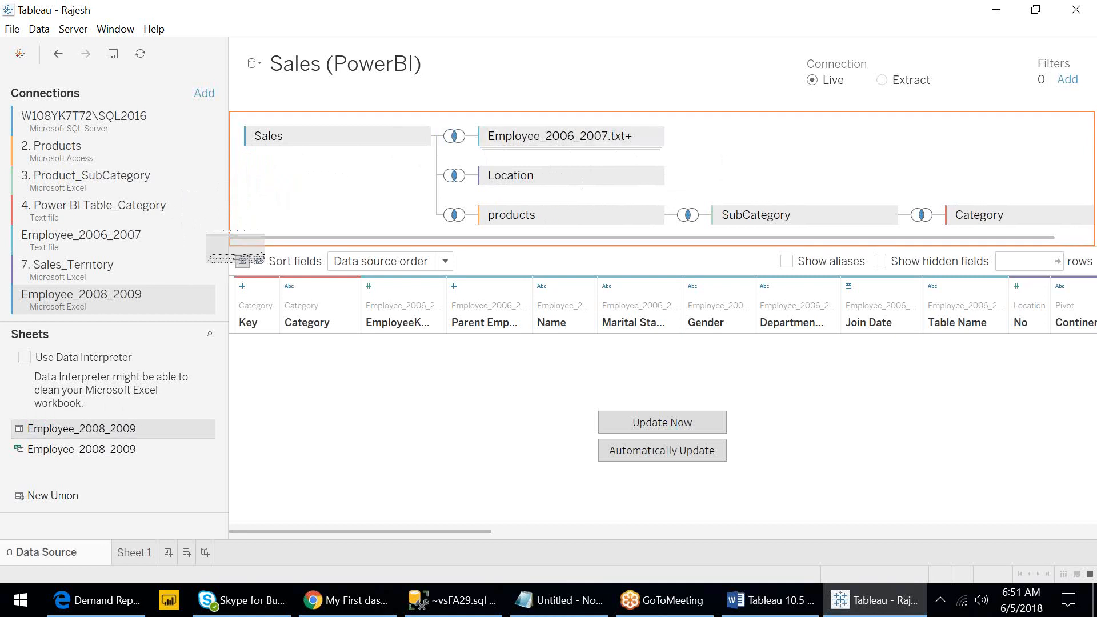
pyautogui.moveTo(235, 247); pyautogui.dragTo(123, 433)
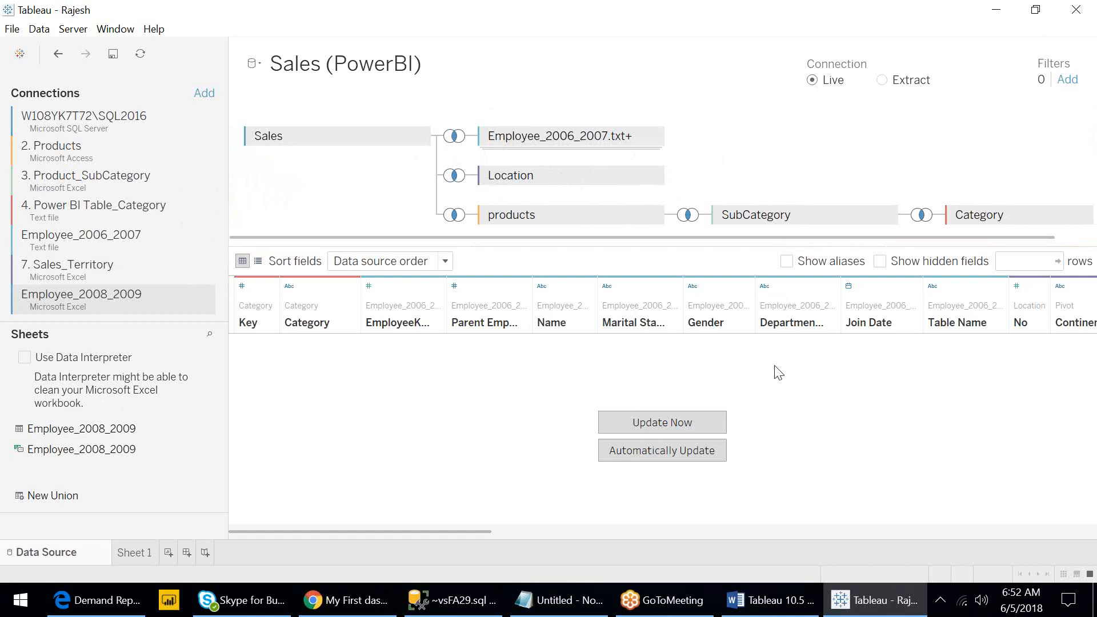
# - Switch to Tableau Prep and start a Microsoft SQL Server connection, filtering the connector list by "sql"
pyautogui.click(869, 615)
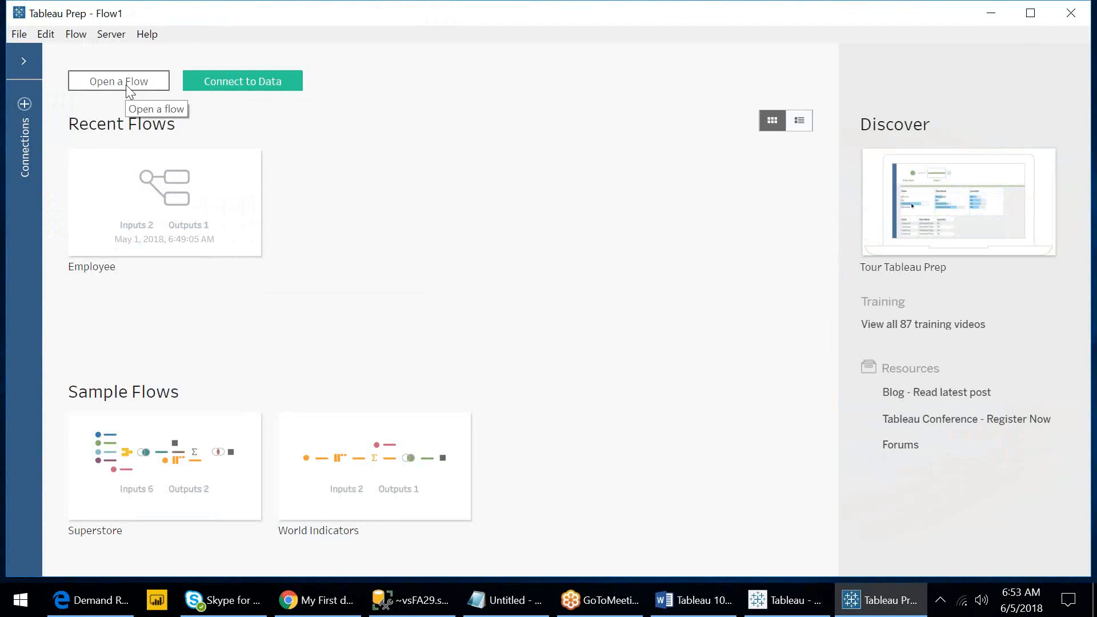
pyautogui.click(249, 83)
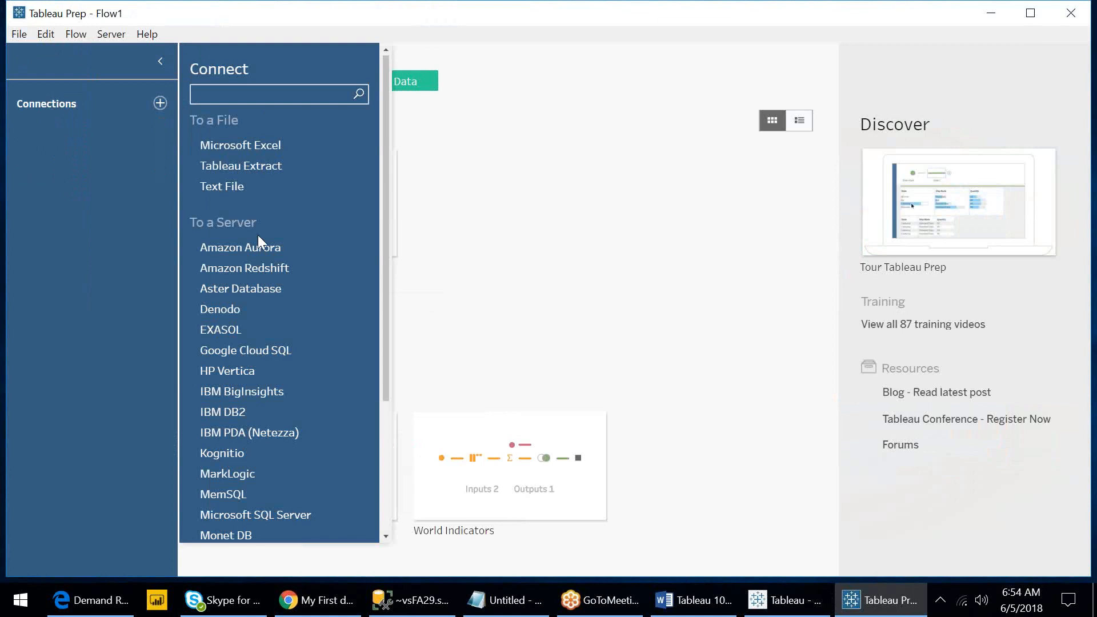
pyautogui.click(769, 601)
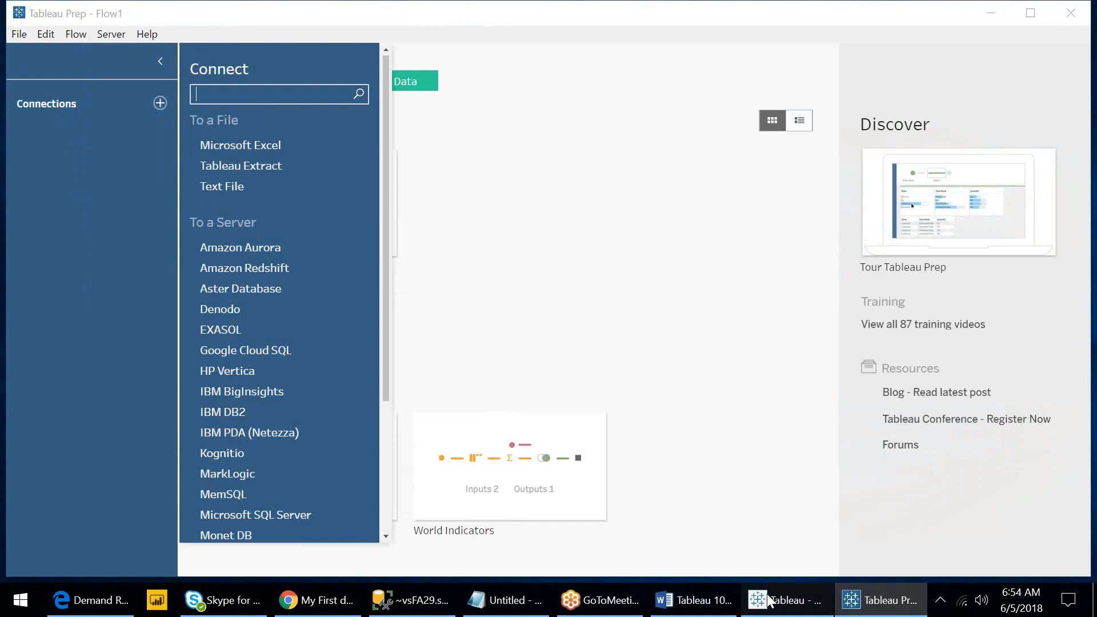
pyautogui.click(437, 283)
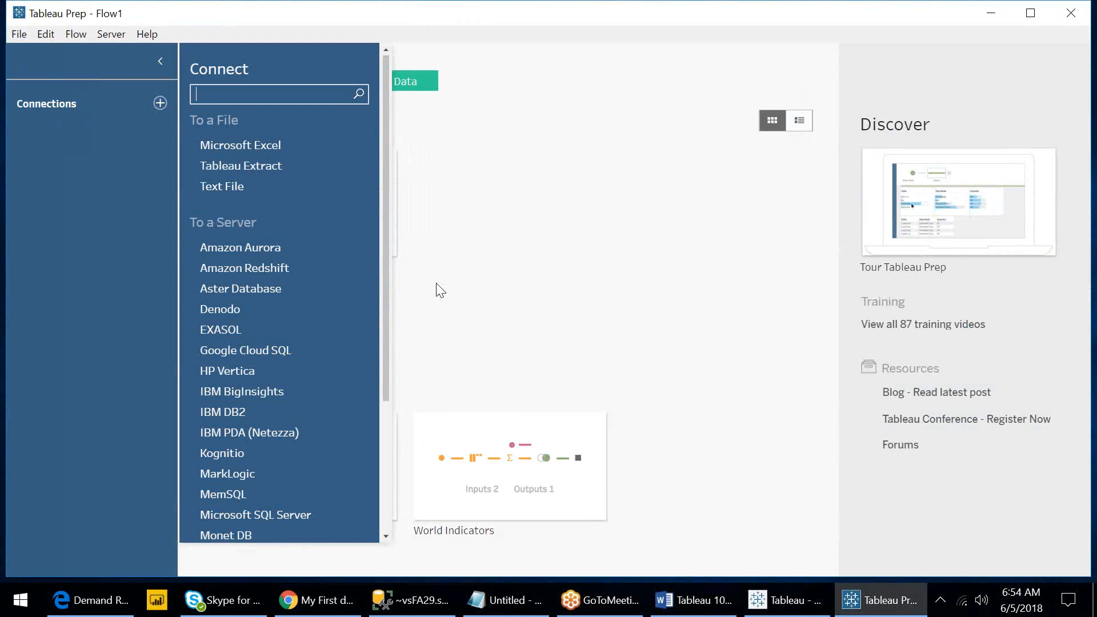
pyautogui.write('sql')
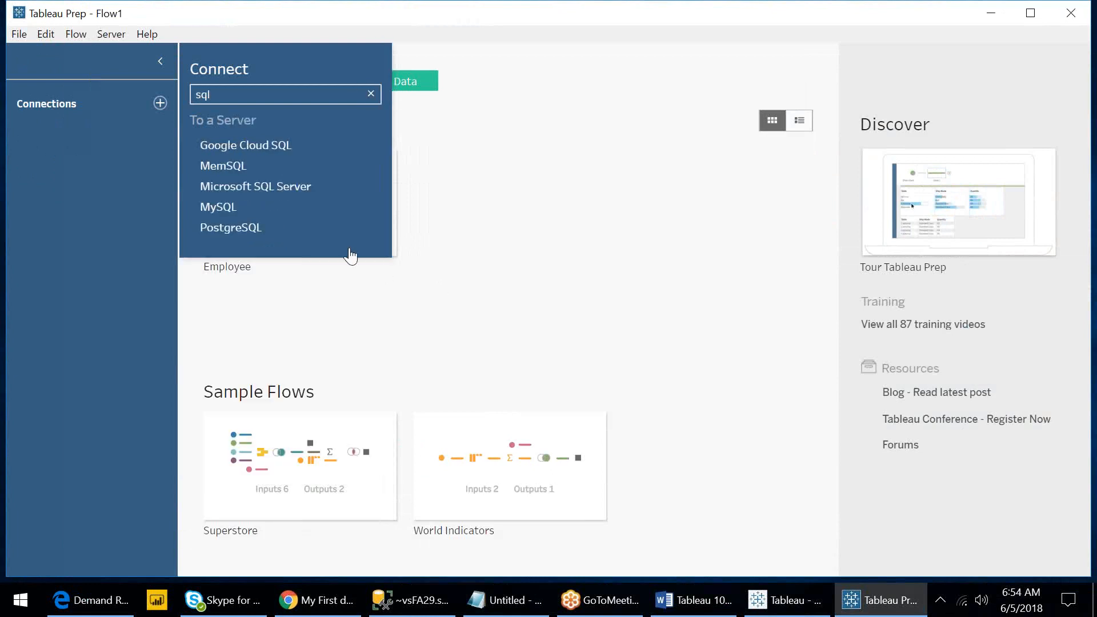
pyautogui.click(281, 189)
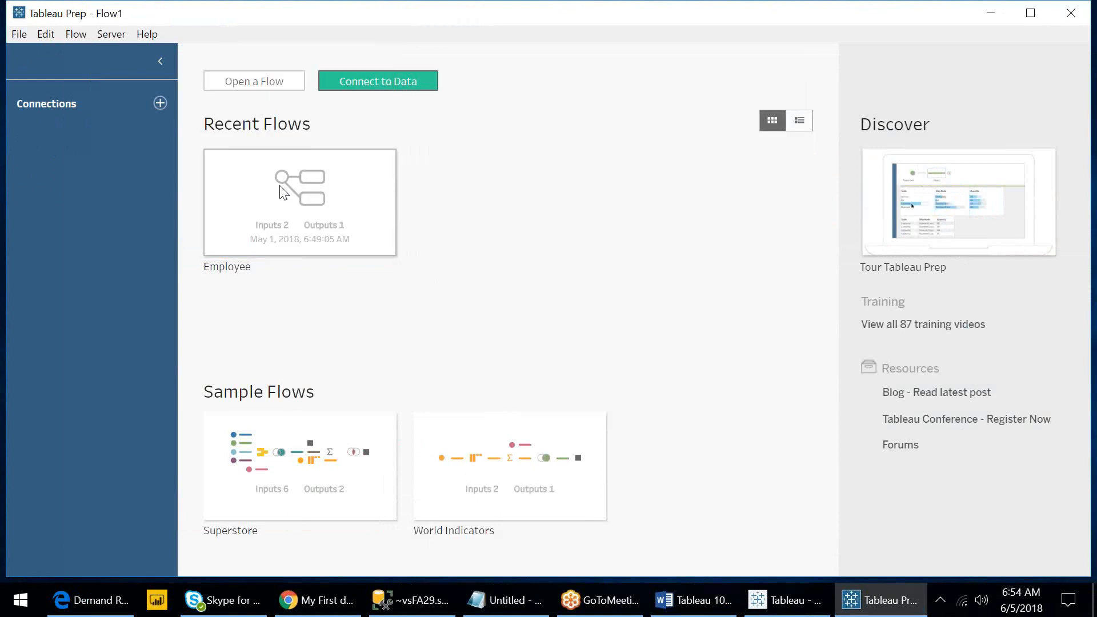
# - Sign in to server W108YK7T72\SQL2016, copying its name from SQL Server Management Studio, with Windows Authentication, and choose the PowerBI database
pyautogui.click(401, 614)
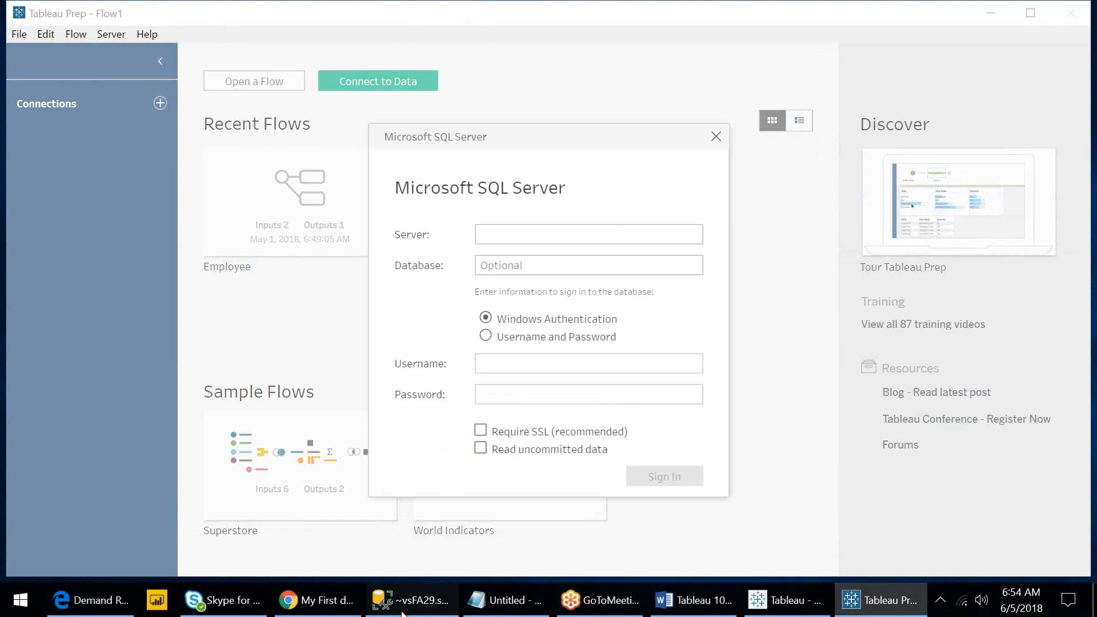
pyautogui.click(401, 613)
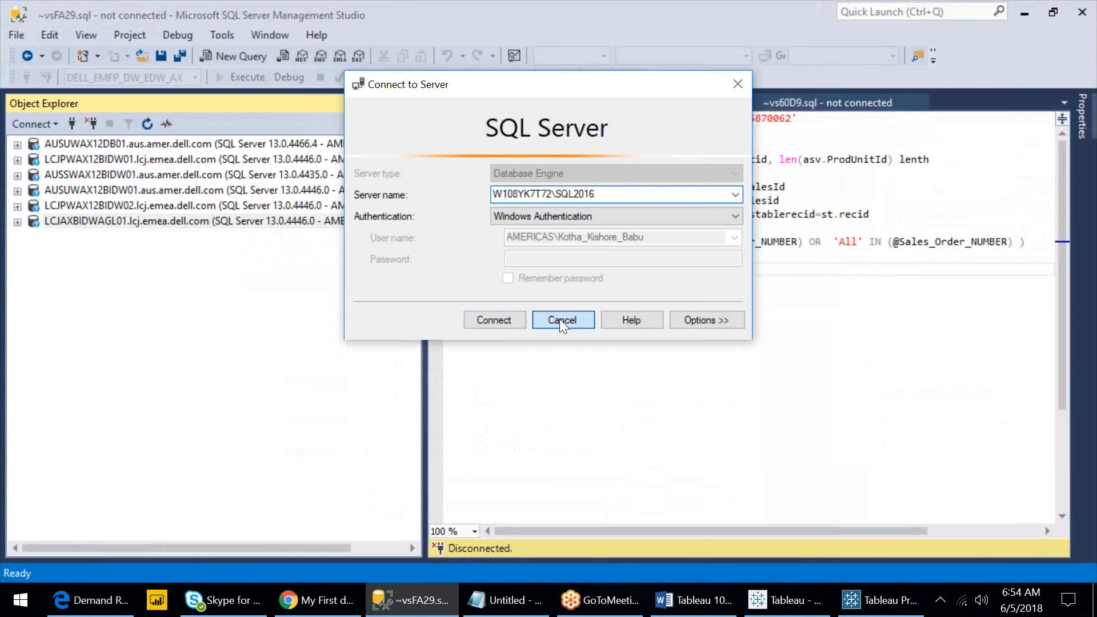
pyautogui.click(560, 320)
pyautogui.hotkey('alt', 'Tab')
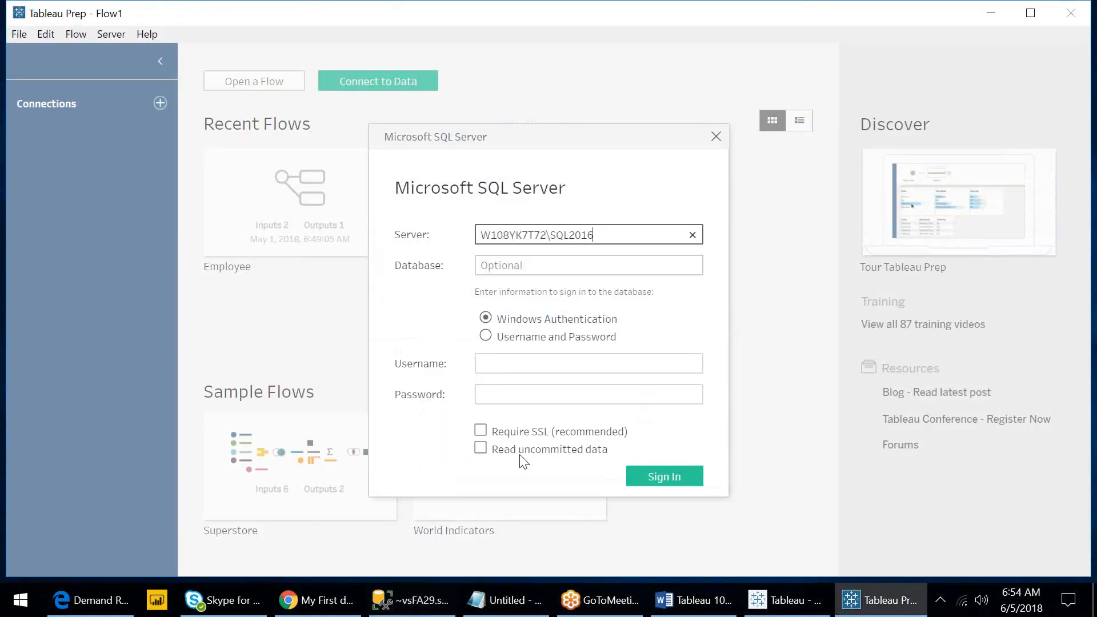
pyautogui.click(543, 268)
pyautogui.click(646, 475)
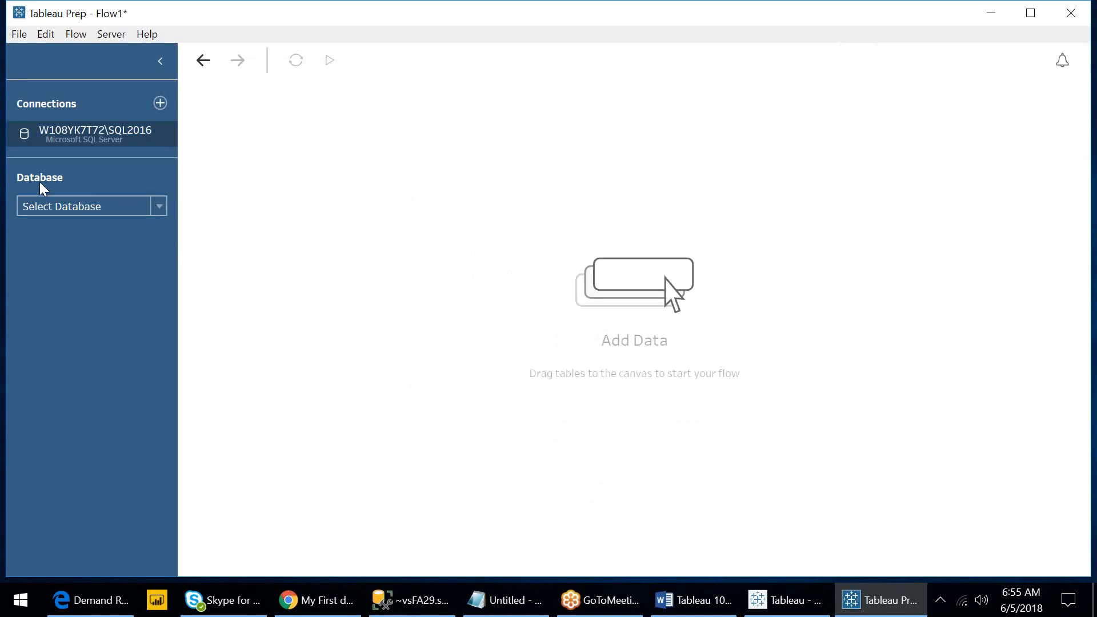
pyautogui.click(159, 213)
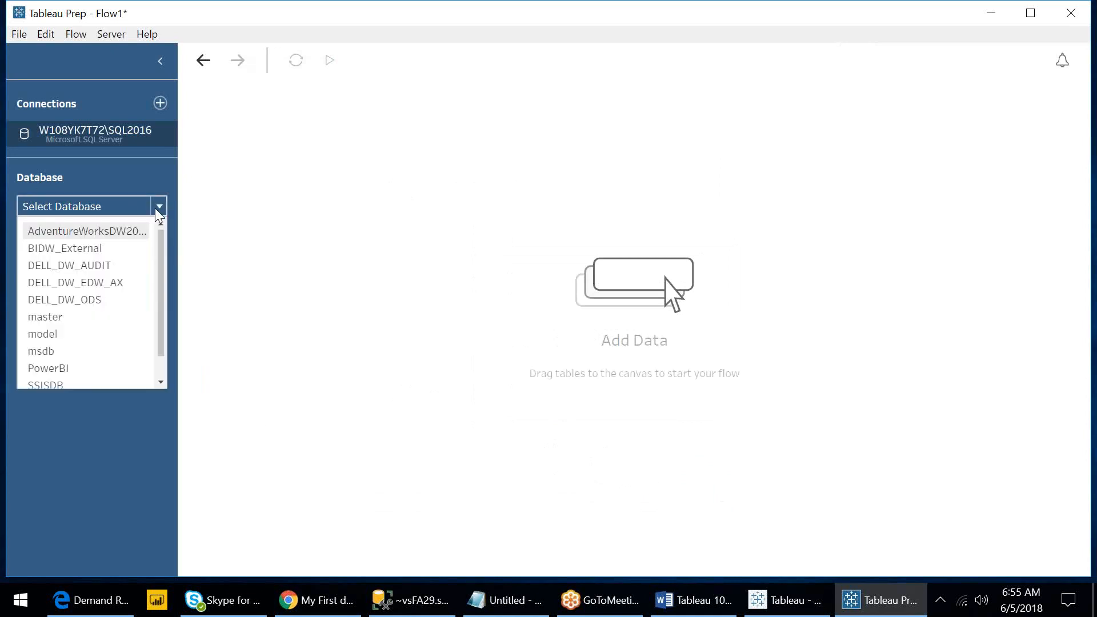
pyautogui.click(88, 370)
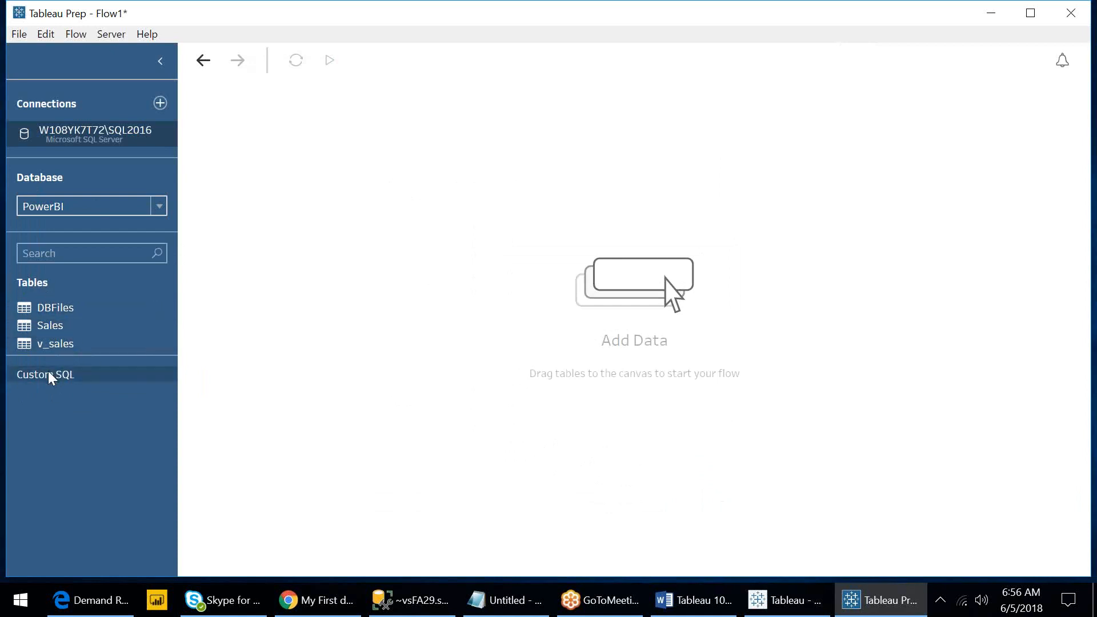
# - Run the query "Select * from sales" in a Custom SQL input, and remove that input from the flow
pyautogui.moveTo(53, 375); pyautogui.dragTo(389, 209)
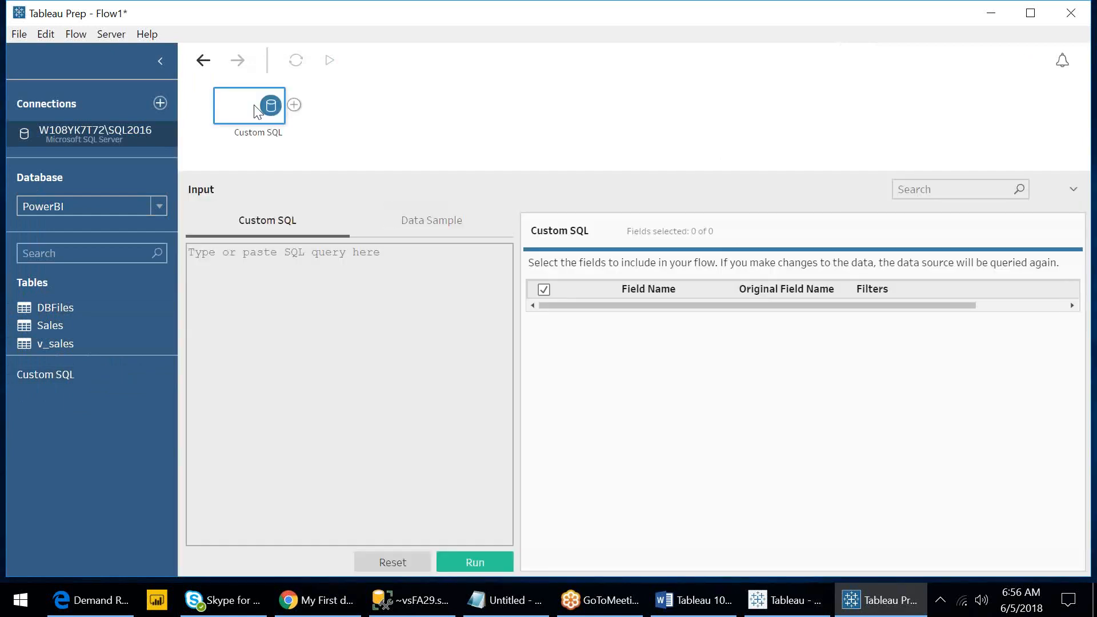
pyautogui.click(238, 288)
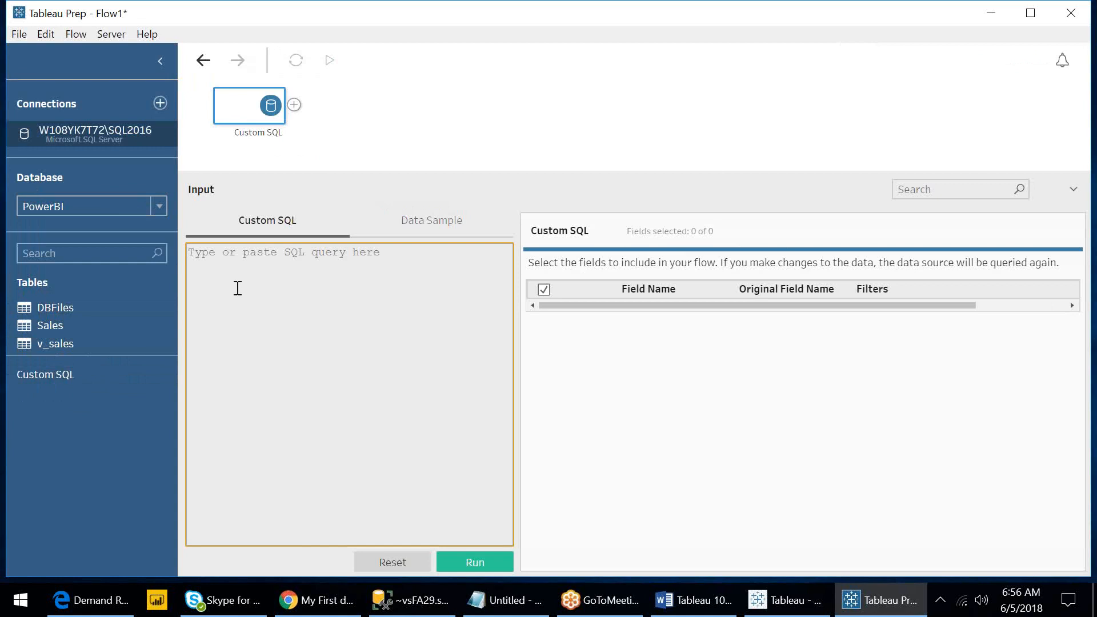
pyautogui.write('Select ')
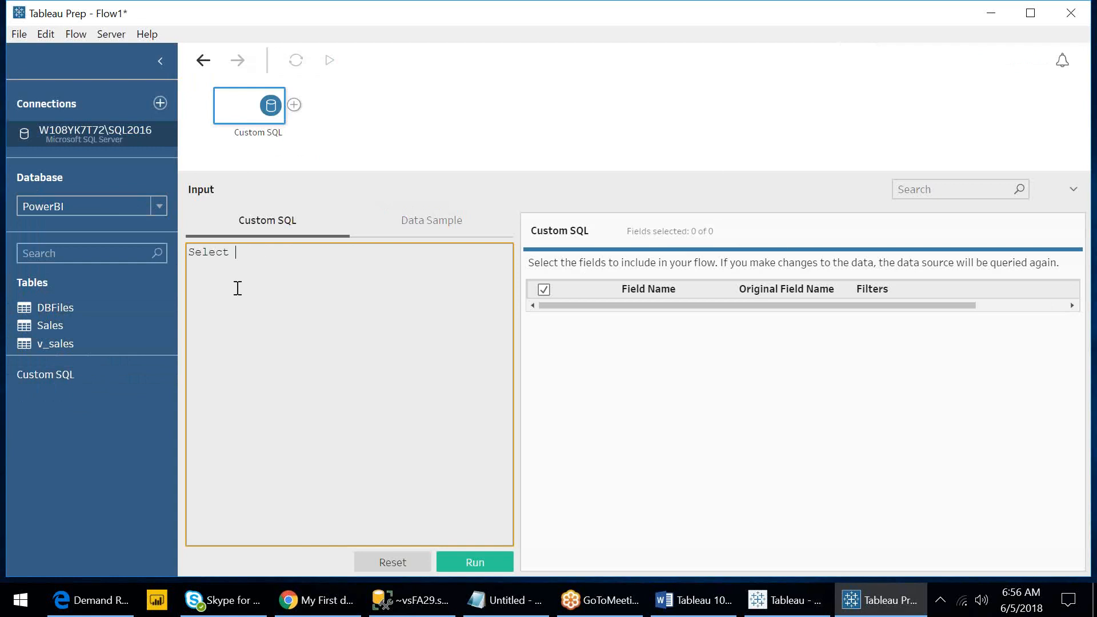
pyautogui.write('* from sales')
pyautogui.click(464, 561)
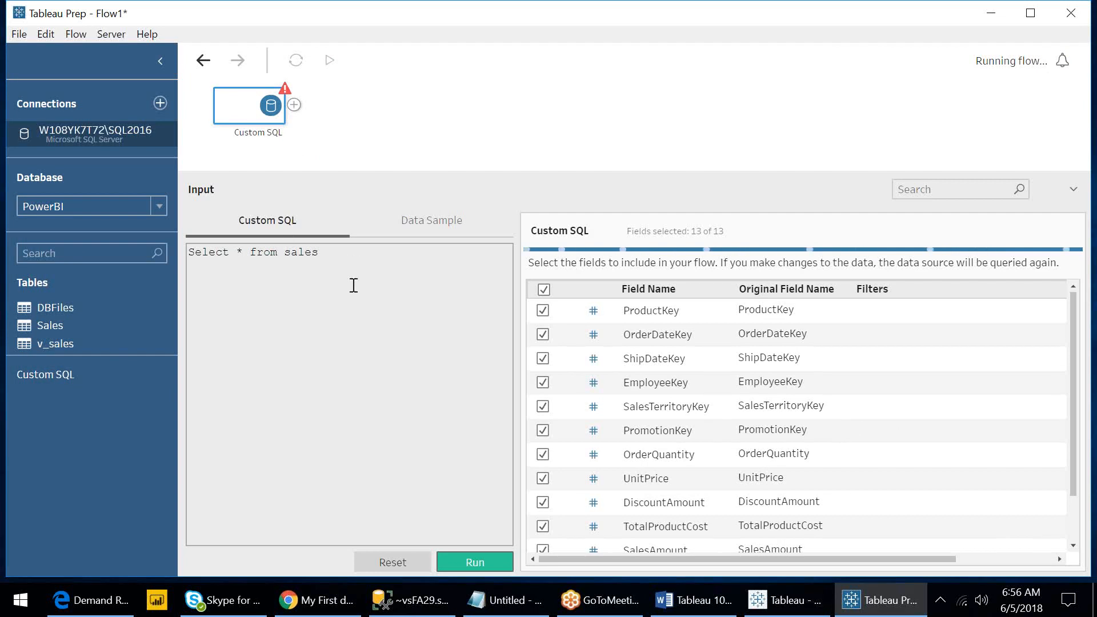
pyautogui.rightClick(250, 112)
pyautogui.click(246, 158)
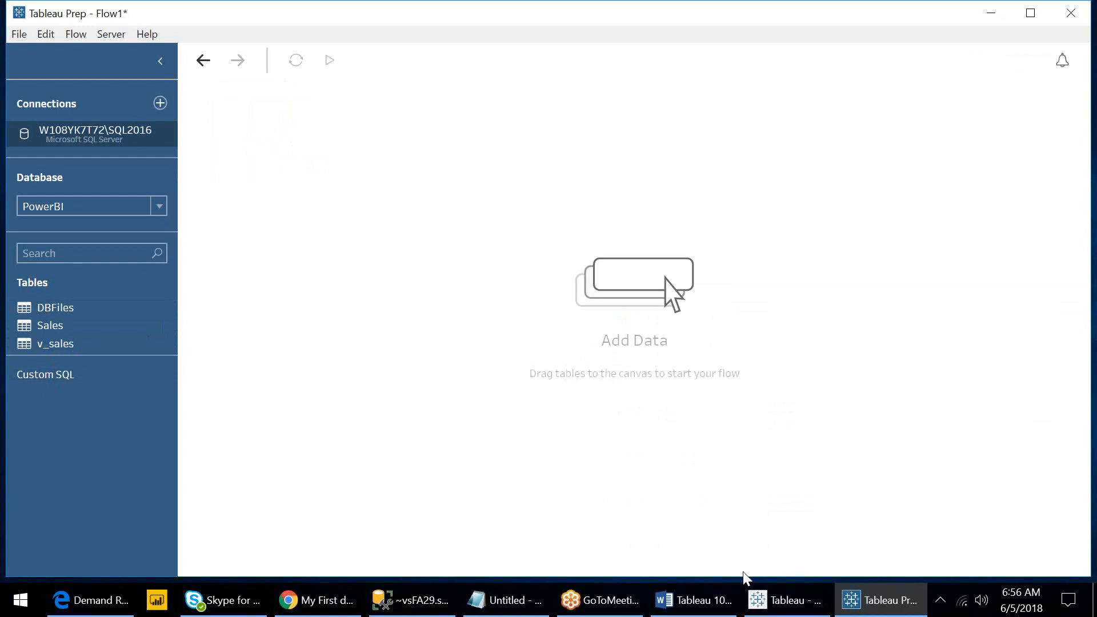
# - Switch to Tableau Desktop to examine the PowerBI tables and query options of the SQL Server connection, and return to Tableau Prep
pyautogui.click(793, 610)
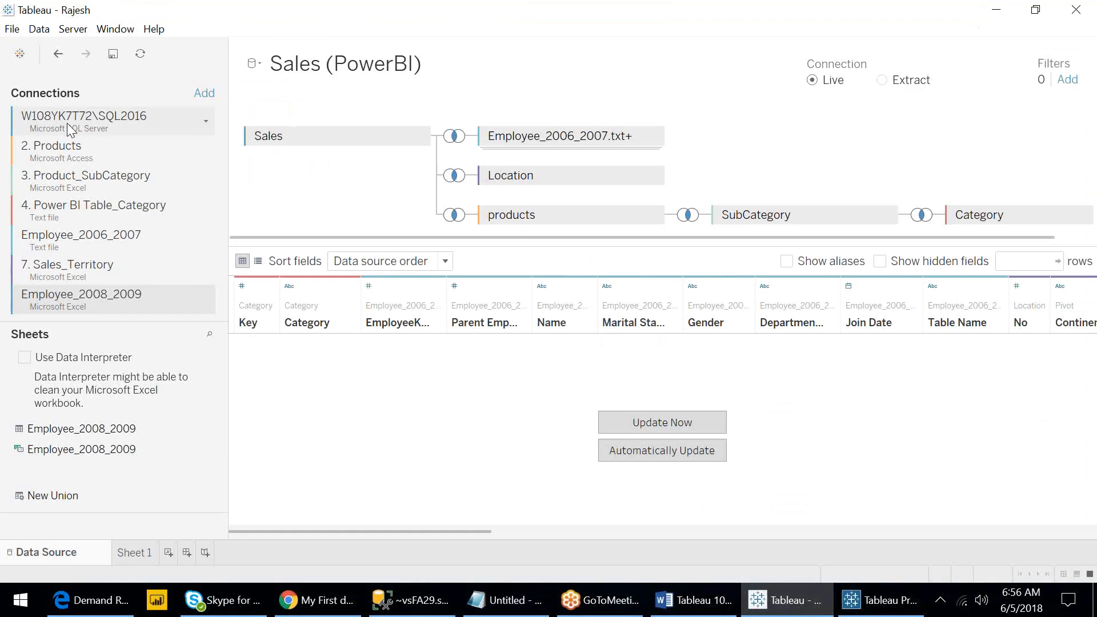
pyautogui.click(67, 123)
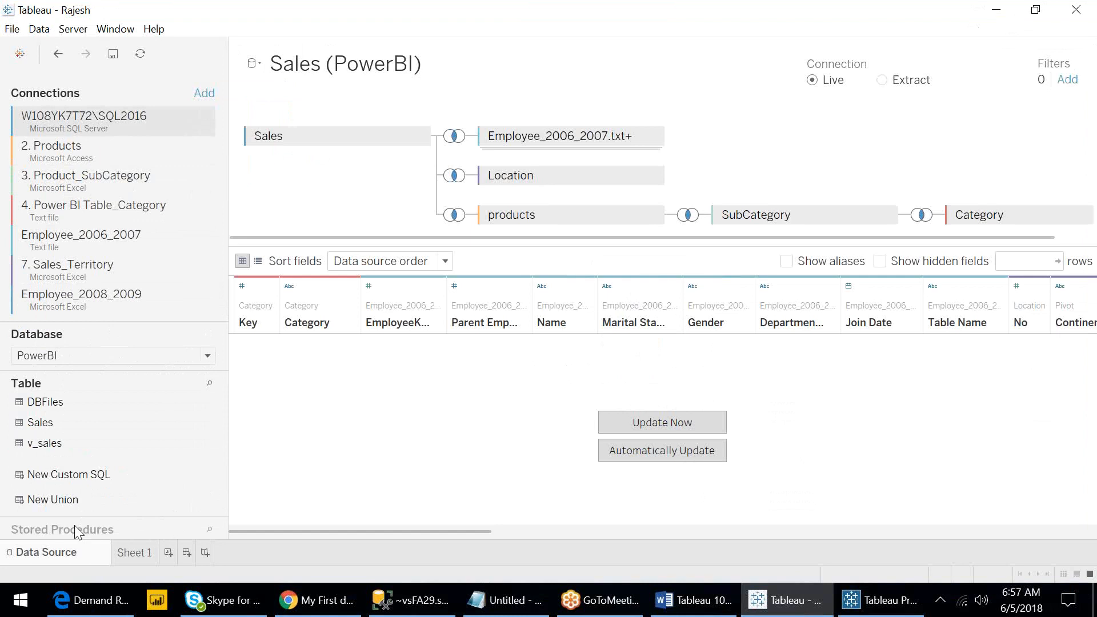
pyautogui.click(866, 614)
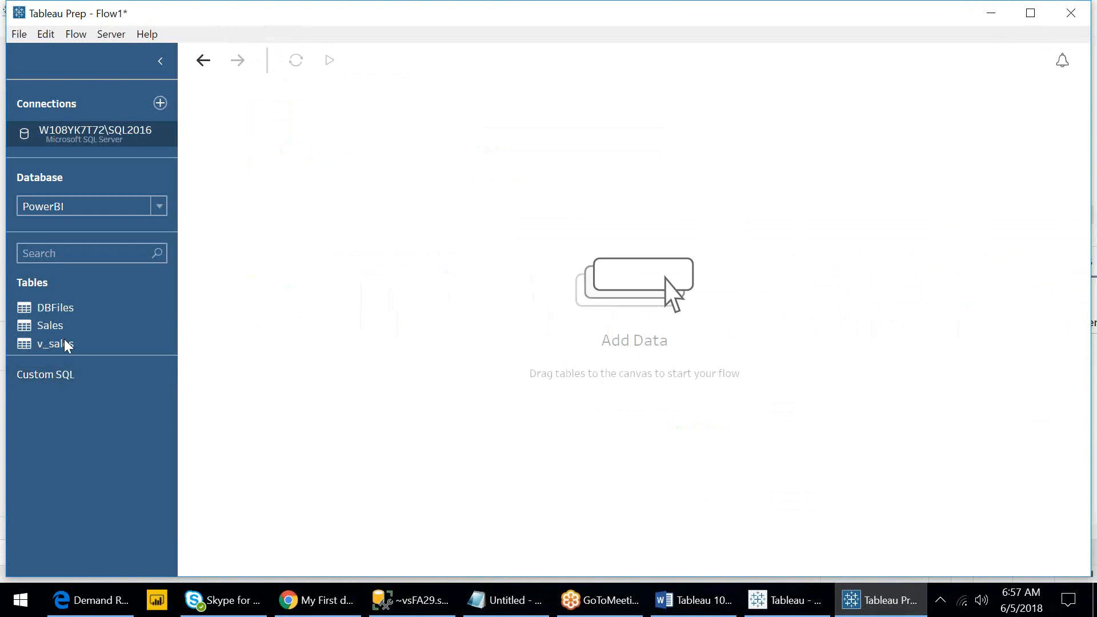
# - Add the Sales table to the flow and exclude its OrderDateKey and ShipDateKey fields
pyautogui.moveTo(58, 334); pyautogui.dragTo(268, 175)
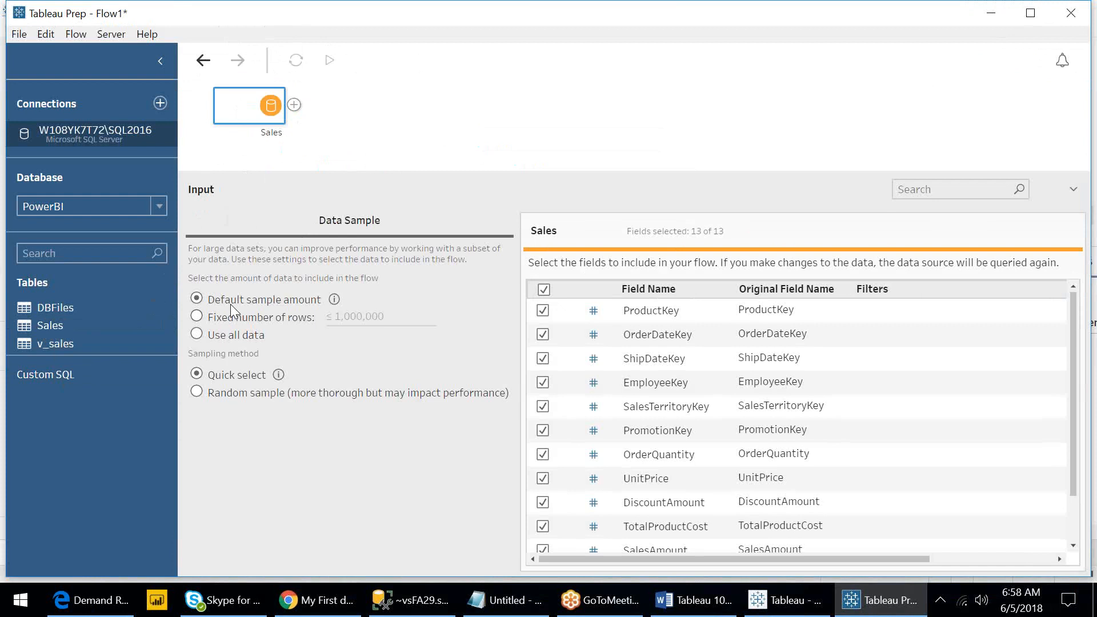
pyautogui.moveTo(334, 300)
pyautogui.click(543, 335)
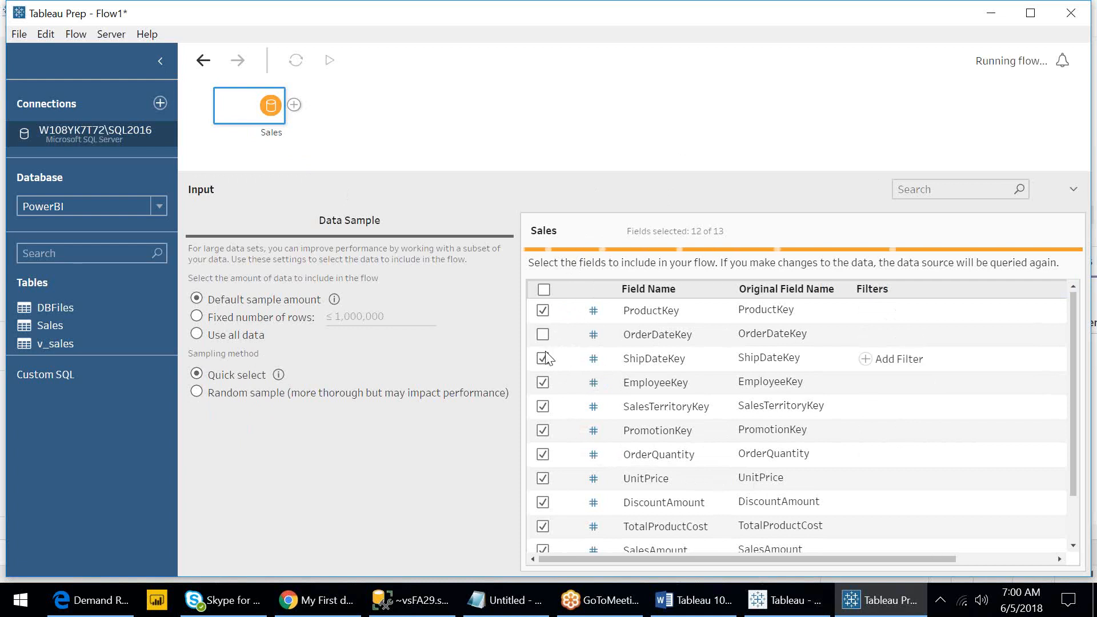
pyautogui.click(543, 359)
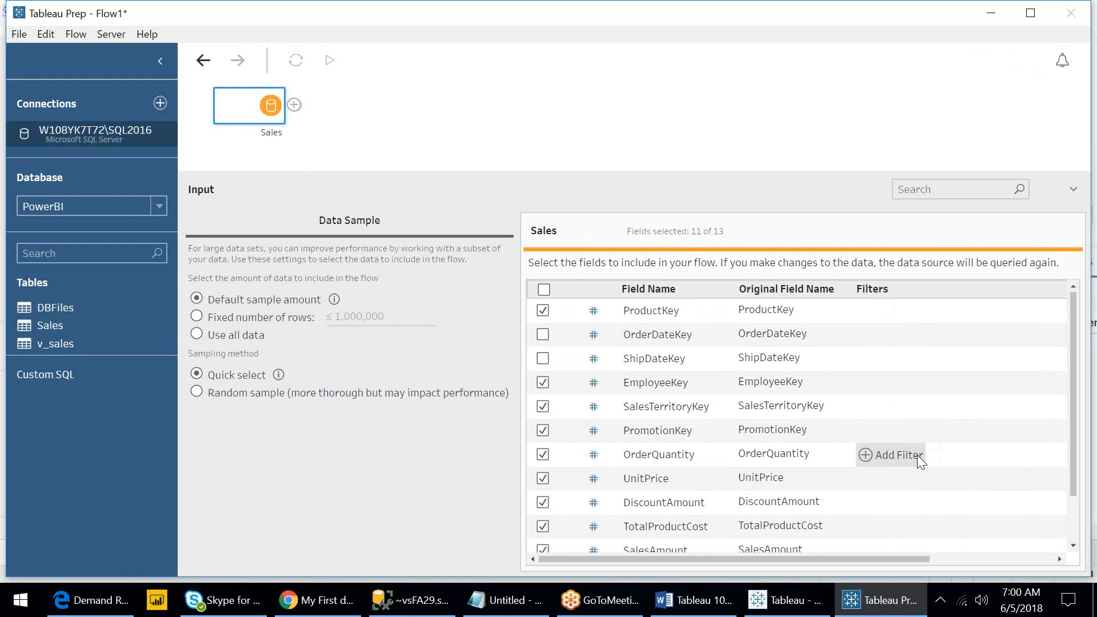
# - Try out the row filter [OrderQuantity]>10 on the Sales input and leave the filter editor without saving
pyautogui.click(917, 455)
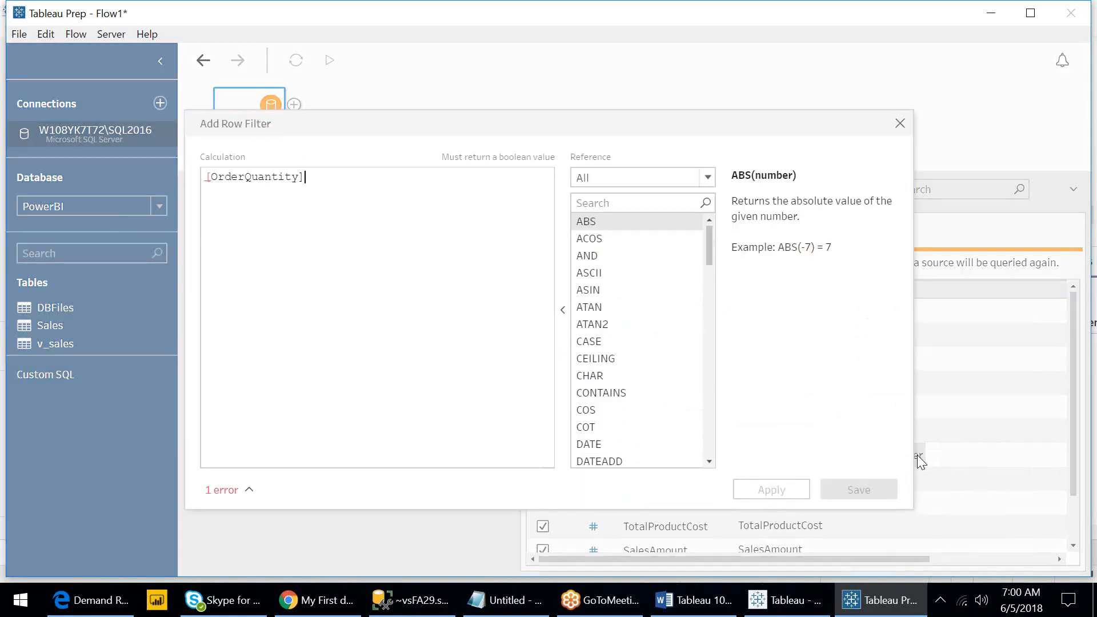
pyautogui.write('>10')
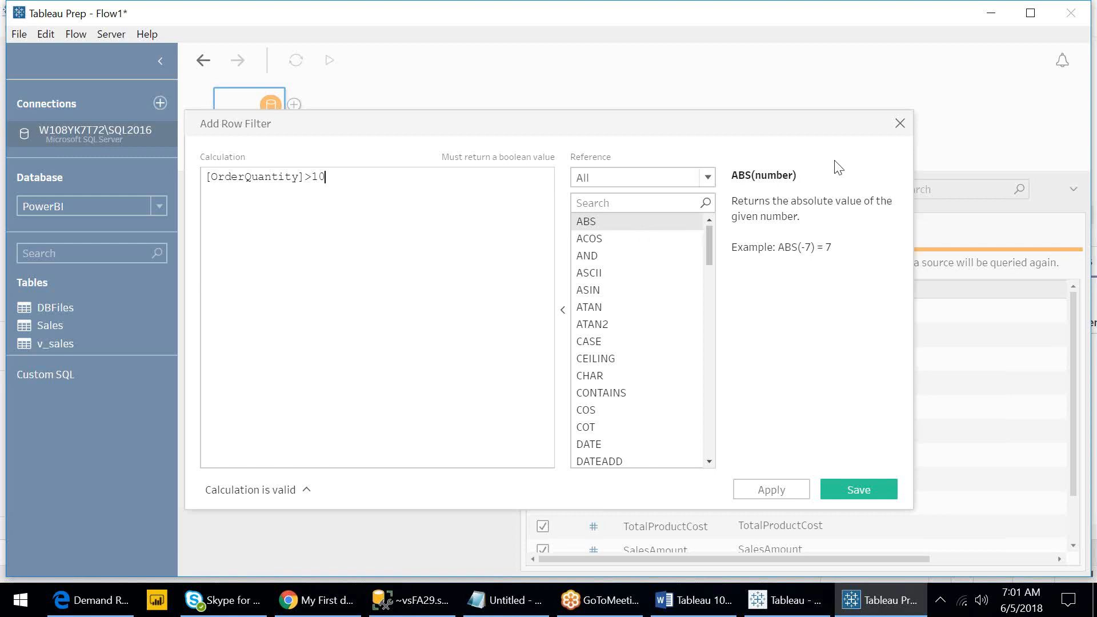
pyautogui.click(901, 124)
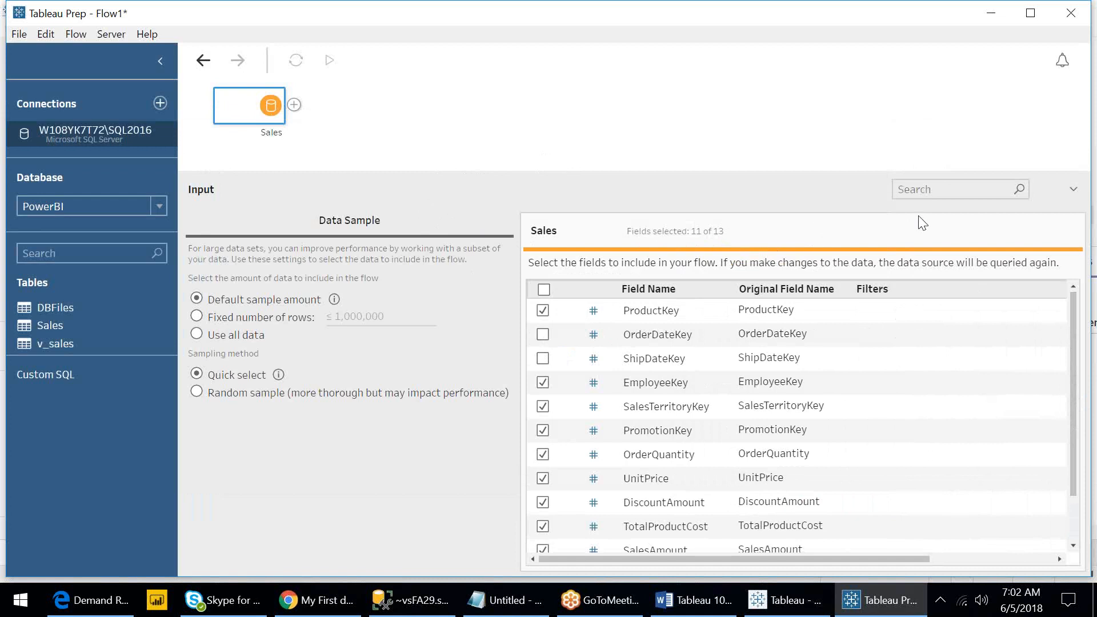
# - Collapse the input details of the Sales step and expand them again
pyautogui.click(1077, 189)
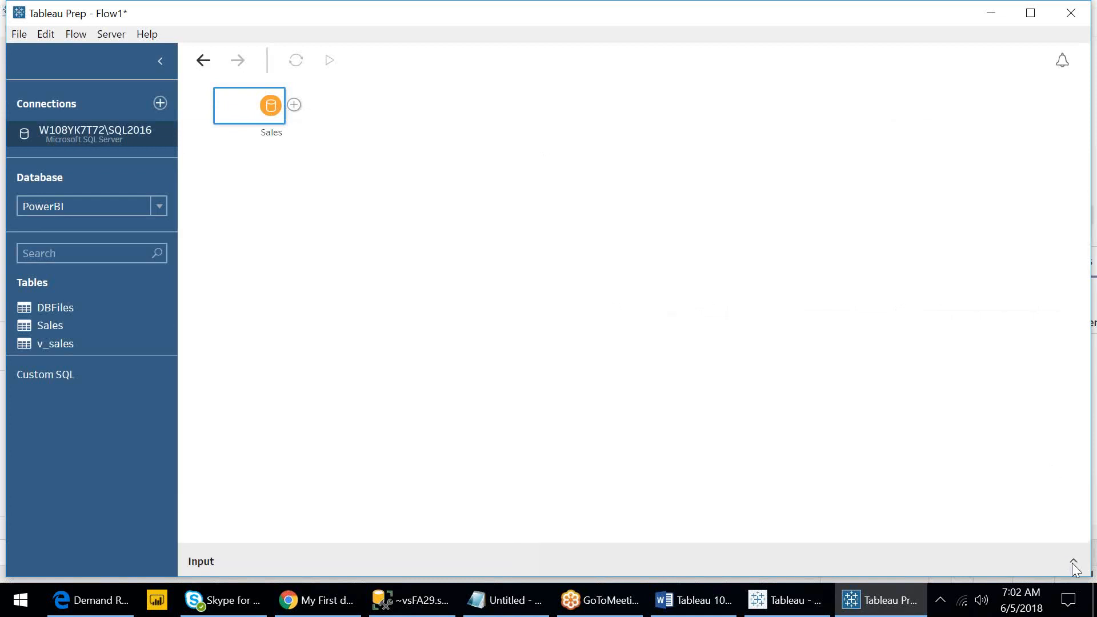
pyautogui.click(1073, 563)
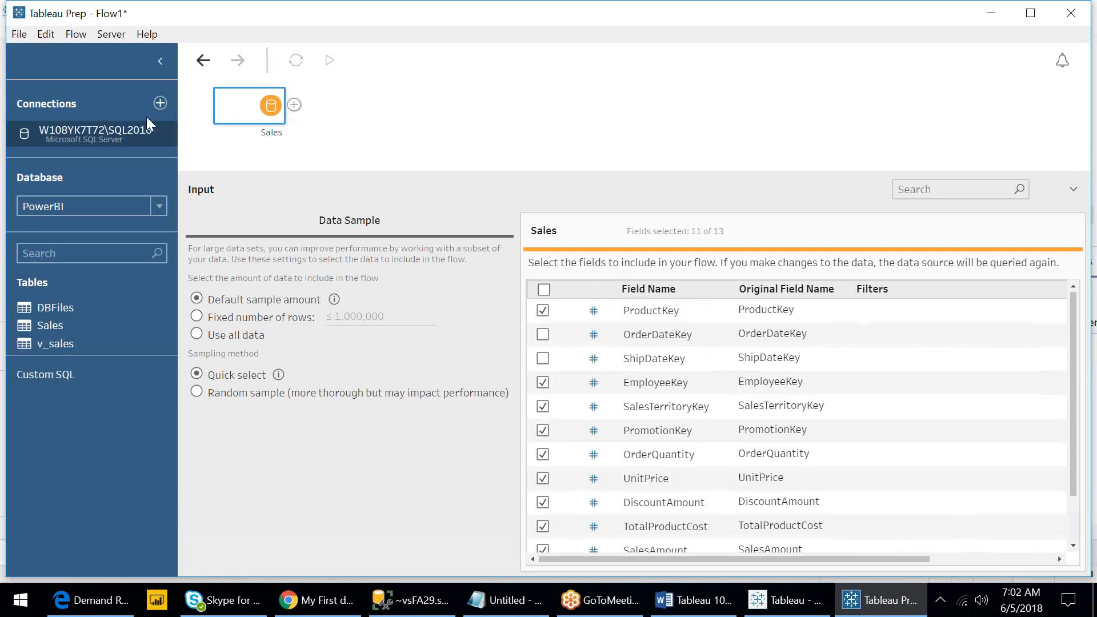
# - Compare the source connections in Tableau Desktop with the file and server connector types offered by Tableau Prep
pyautogui.click(767, 610)
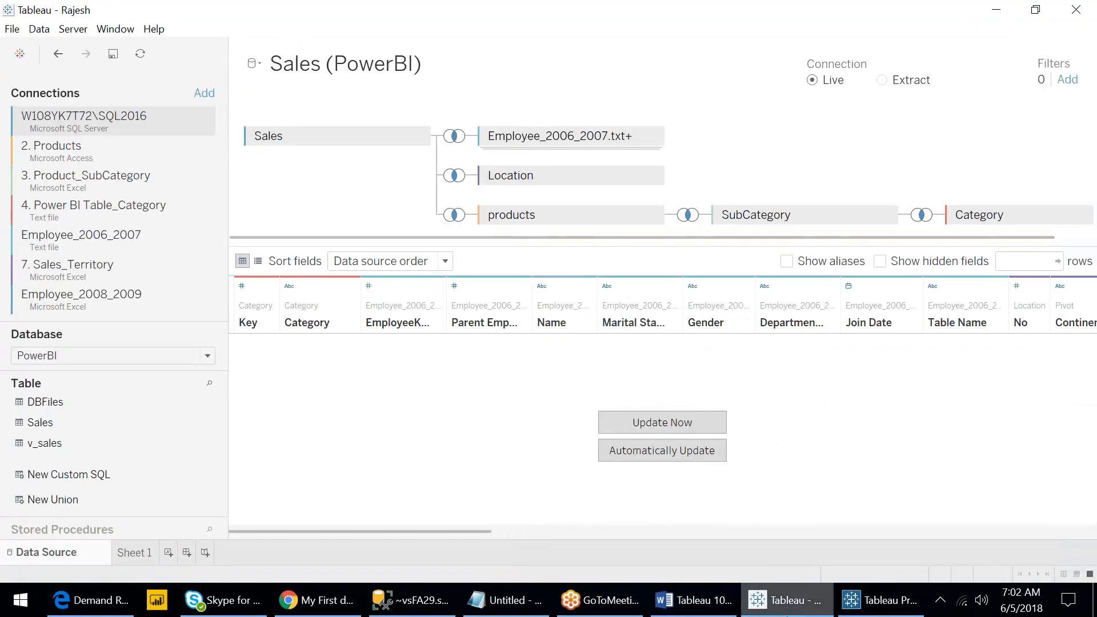
pyautogui.hotkey('alt', 'Tab')
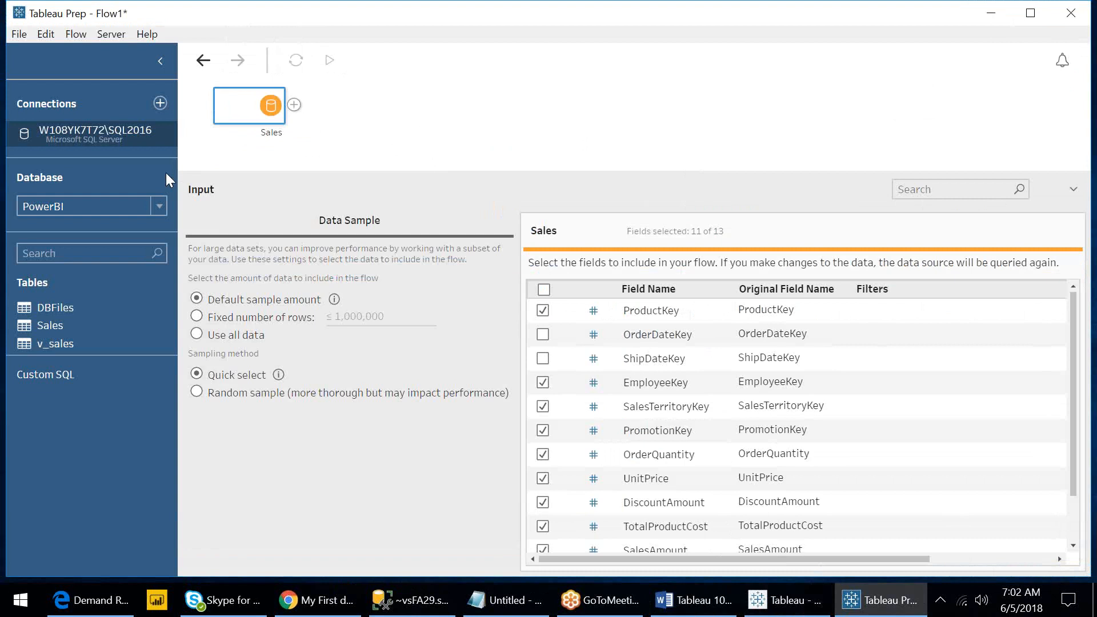
pyautogui.click(161, 103)
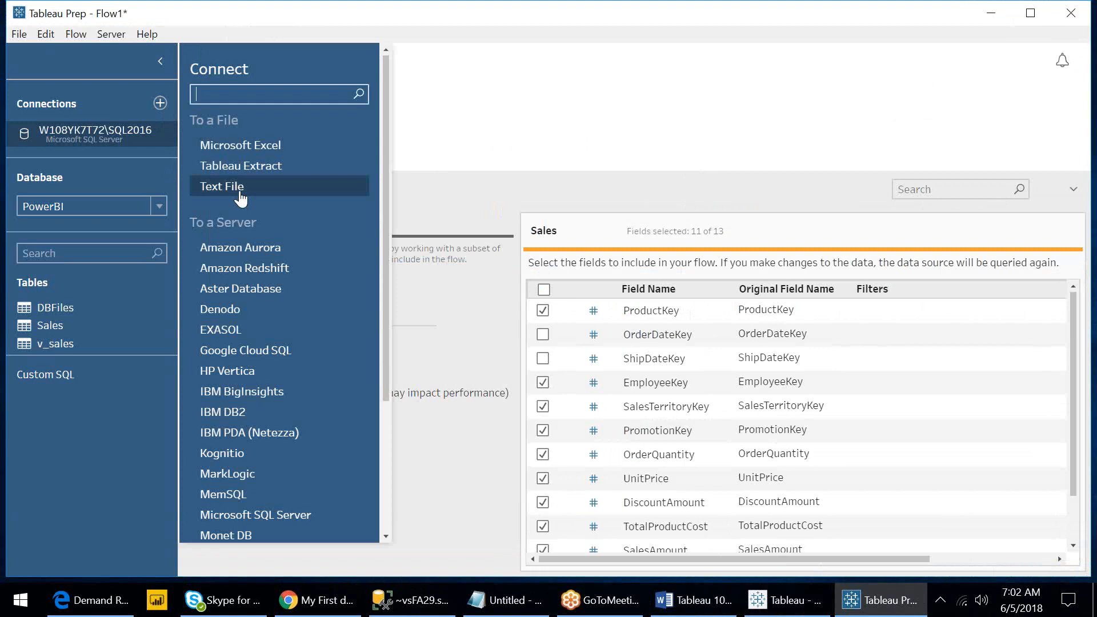
pyautogui.click(455, 140)
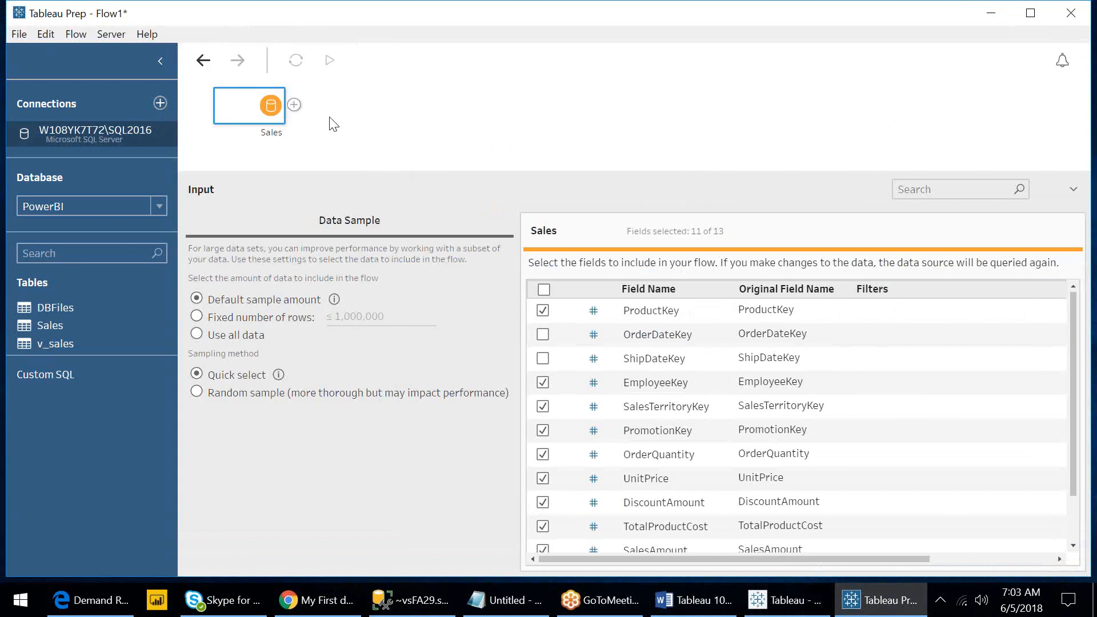
# - Add a cleaning step after the Sales input and switch its view between the data grid and the field profiles
pyautogui.click(294, 106)
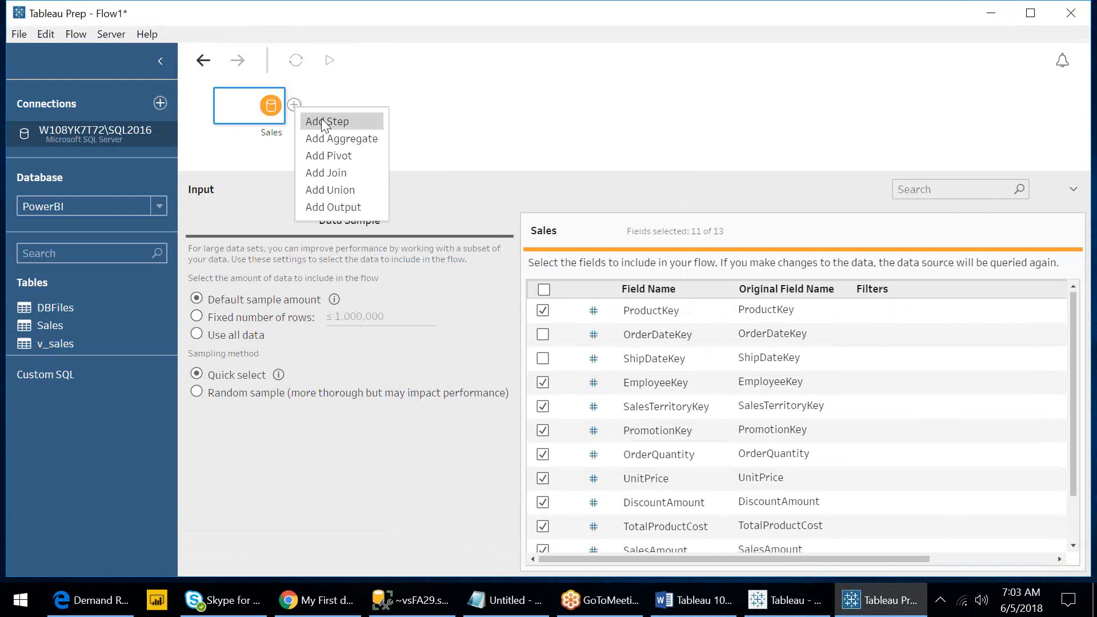
pyautogui.click(321, 120)
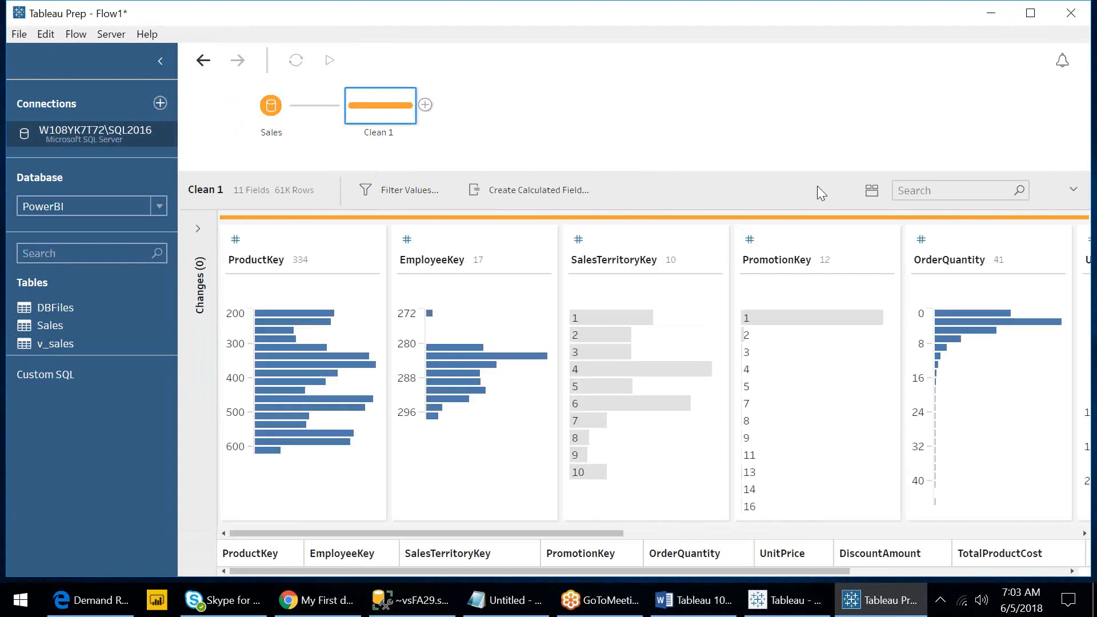
pyautogui.click(868, 192)
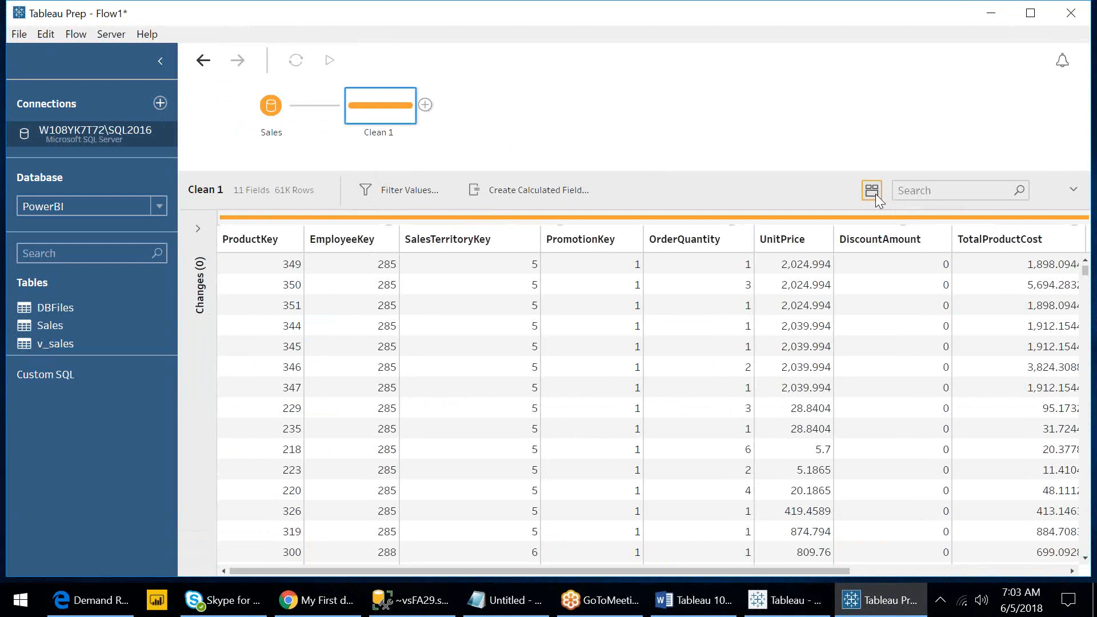
pyautogui.click(875, 193)
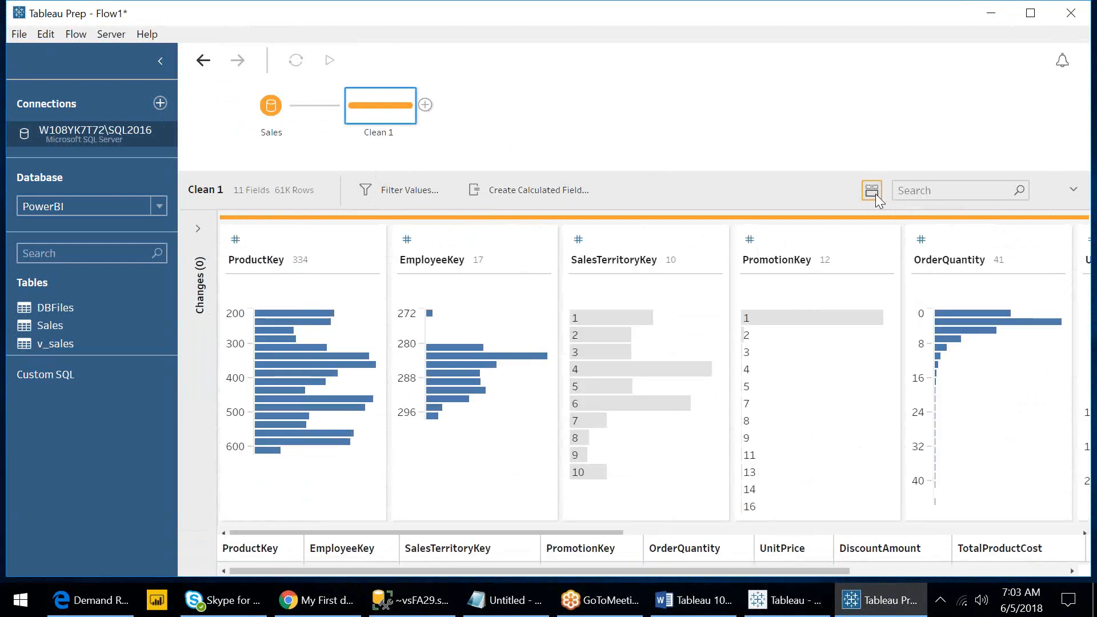
pyautogui.click(875, 194)
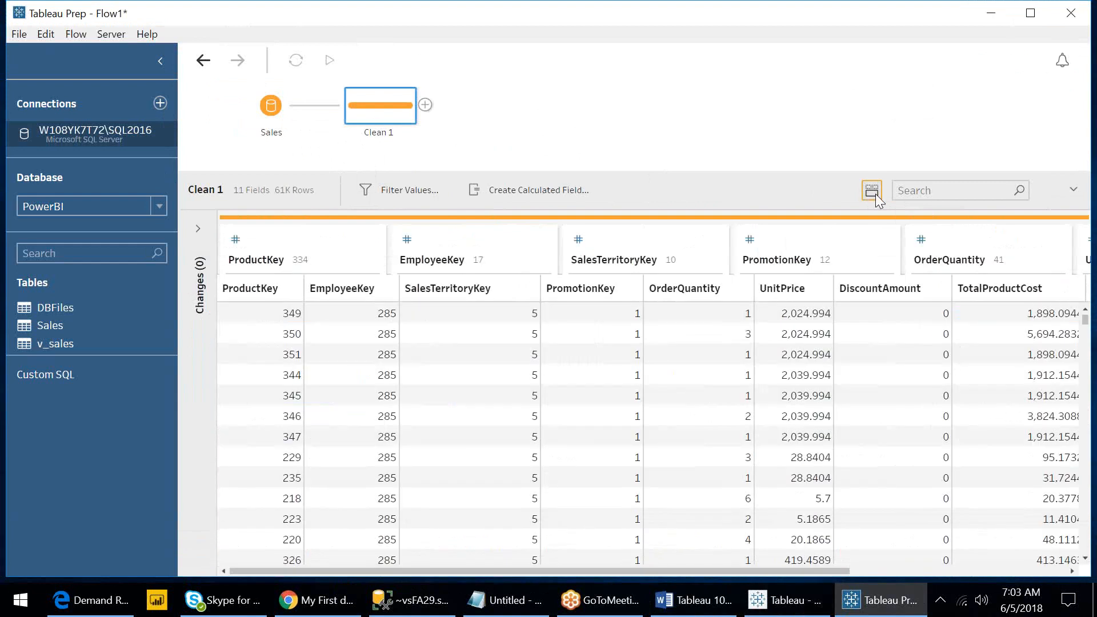
pyautogui.click(876, 194)
pyautogui.click(876, 193)
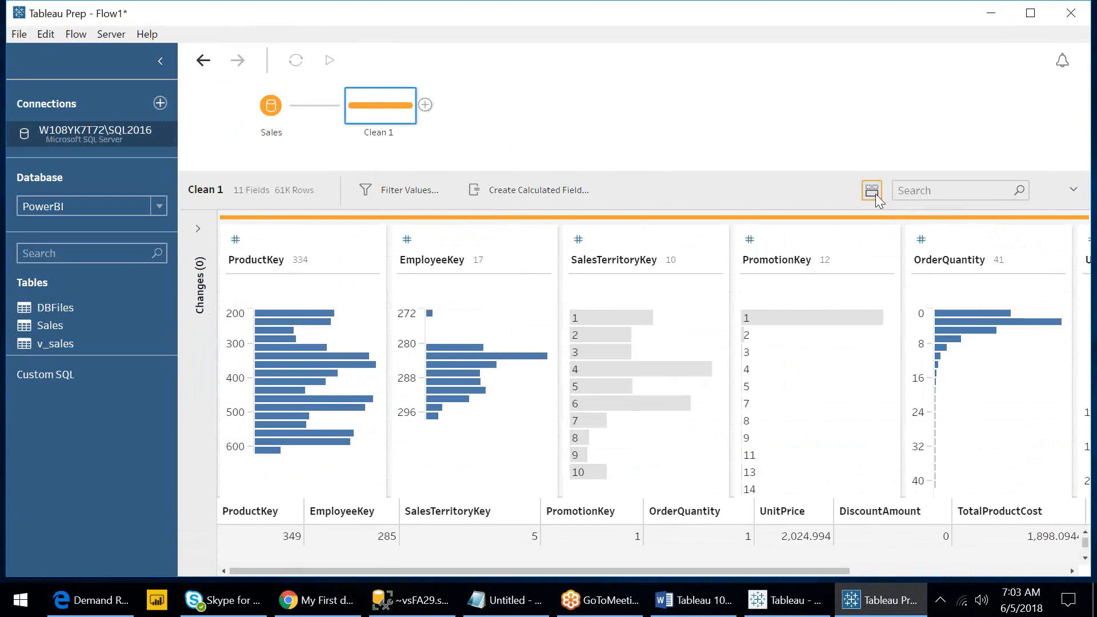
pyautogui.click(876, 194)
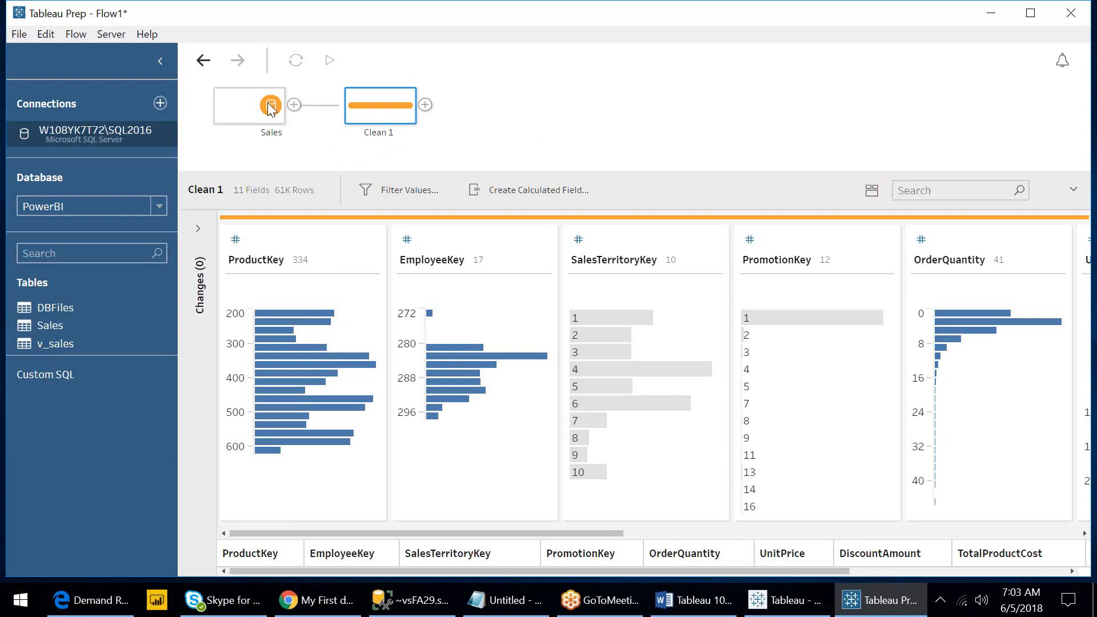
# - Look over the options for inserting a step between Sales and Clean 1, and remove the Clean 1 step from the flow
pyautogui.moveTo(295, 111)
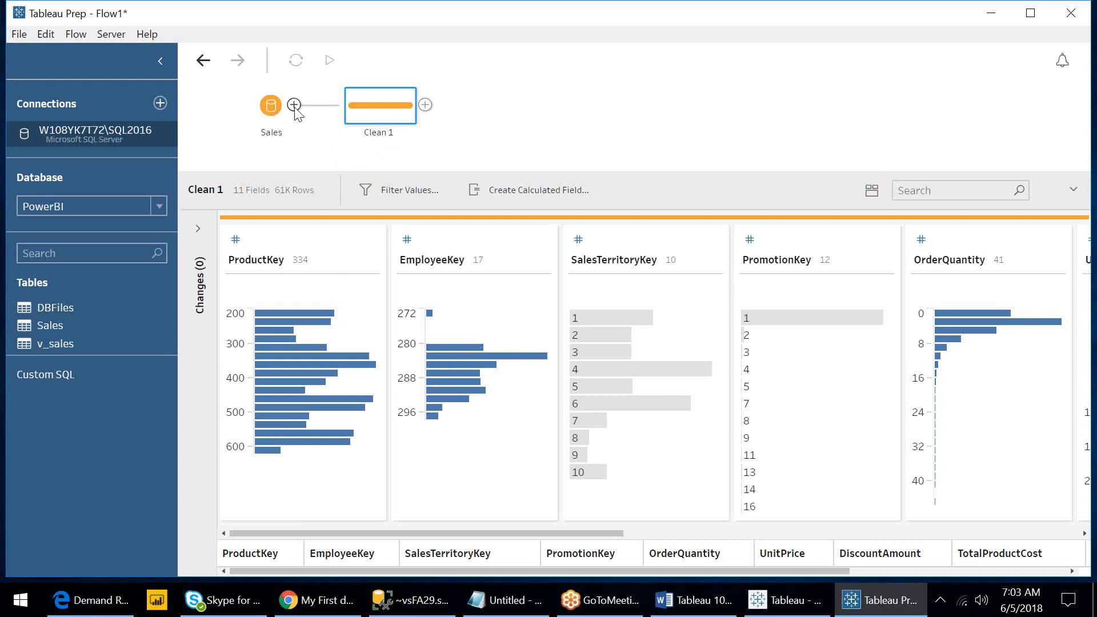
pyautogui.click(294, 106)
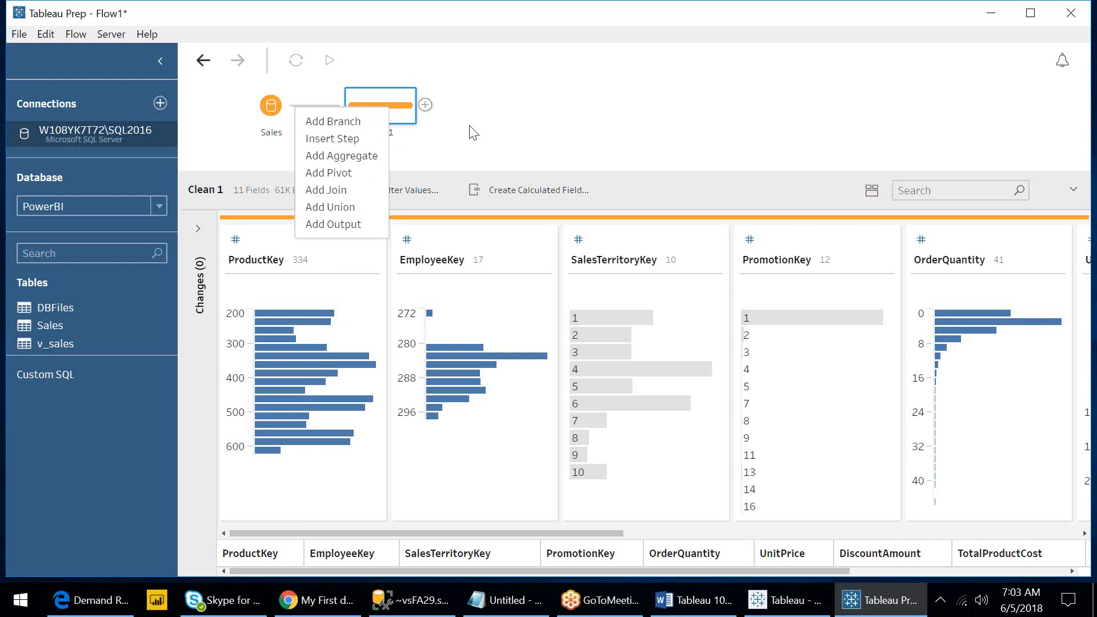
pyautogui.click(473, 132)
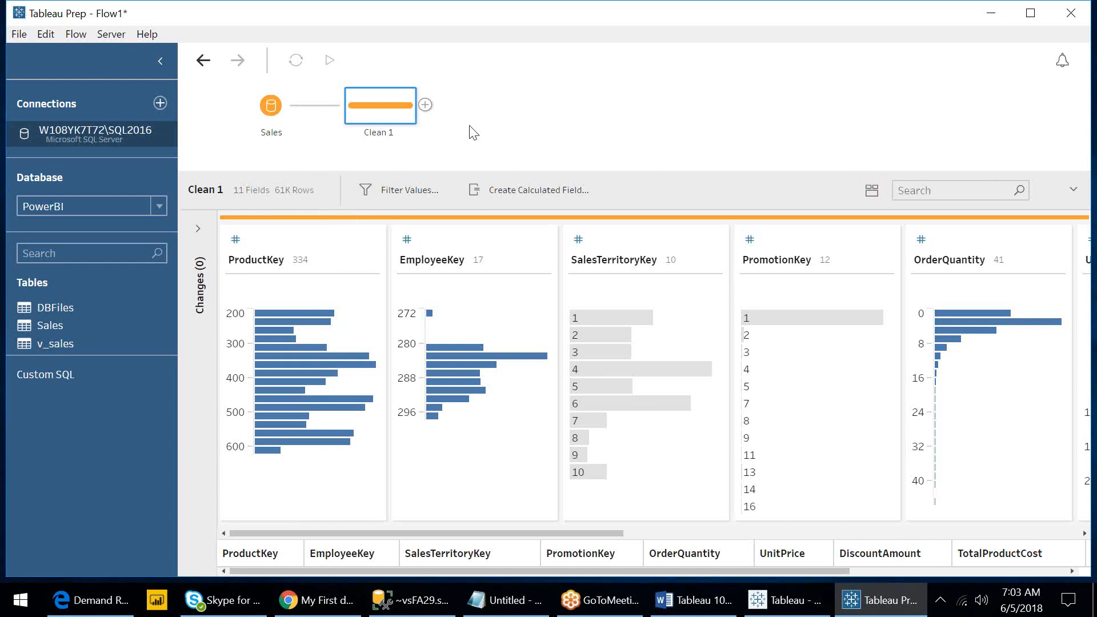
pyautogui.rightClick(384, 101)
pyautogui.click(377, 177)
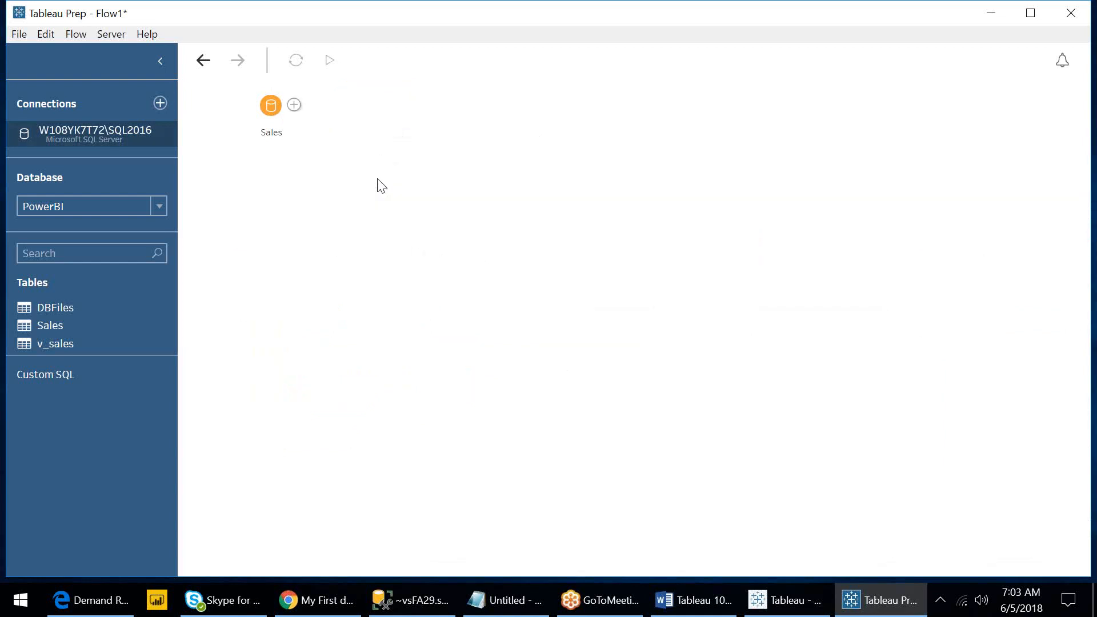
# - Add a new cleaning step after the Sales input
pyautogui.click(294, 106)
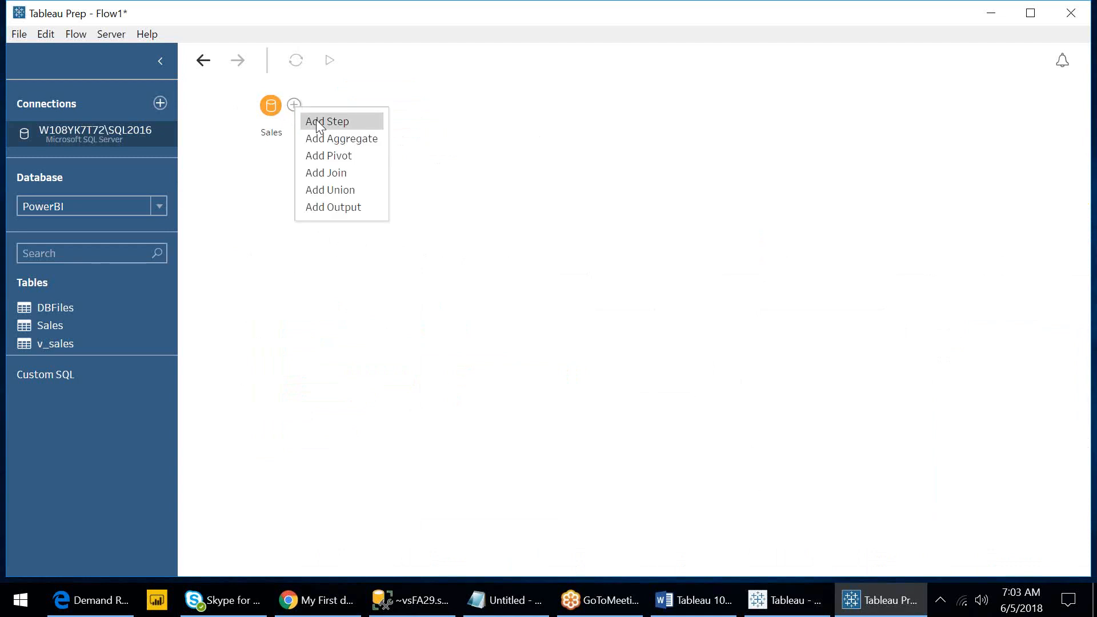
pyautogui.click(317, 120)
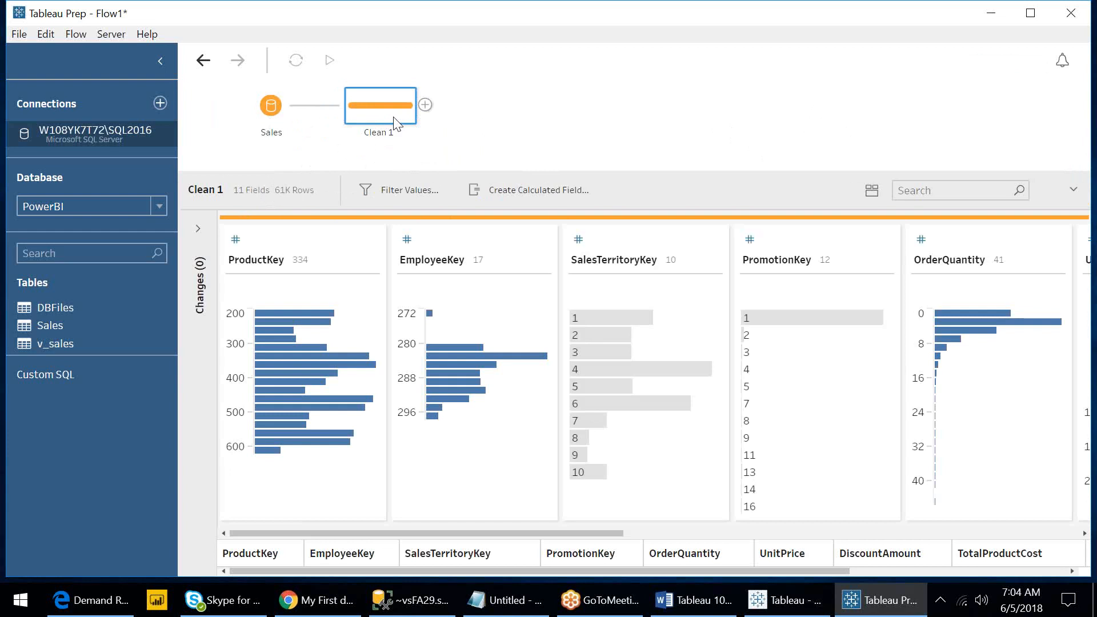
# - Try out the String data type on the ProductKey field in Clean 1 and undo the change
pyautogui.click(235, 240)
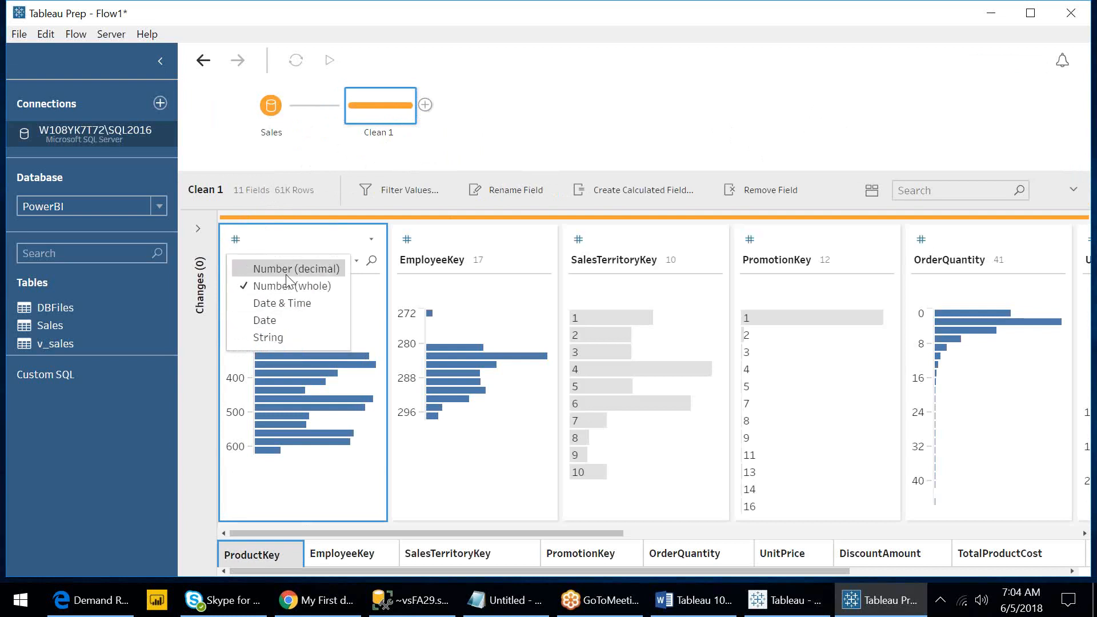
pyautogui.click(294, 242)
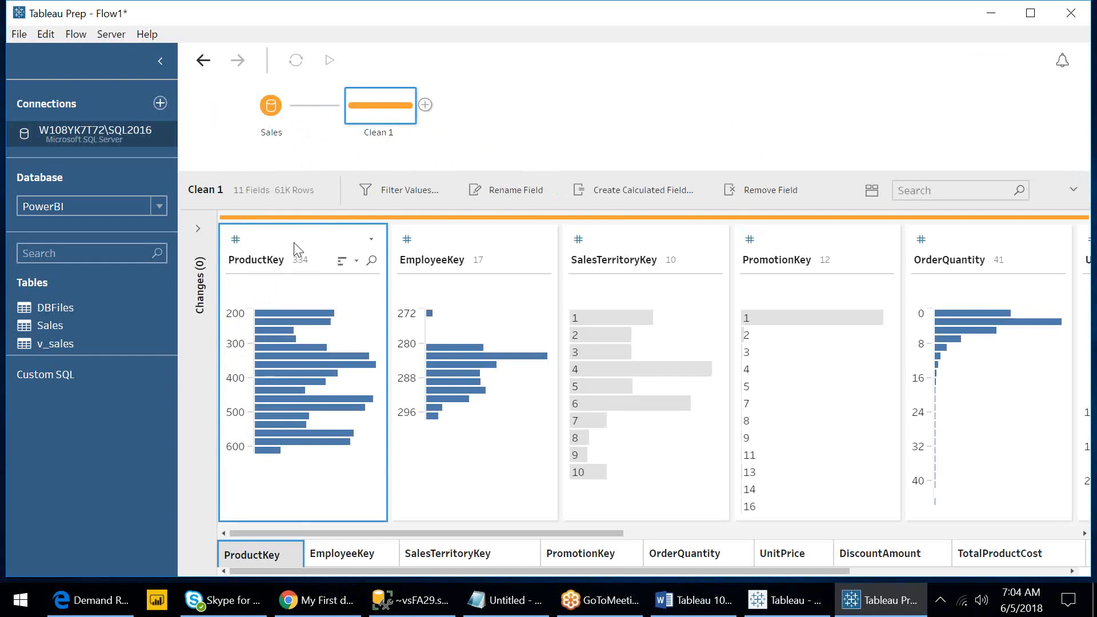
pyautogui.click(294, 243)
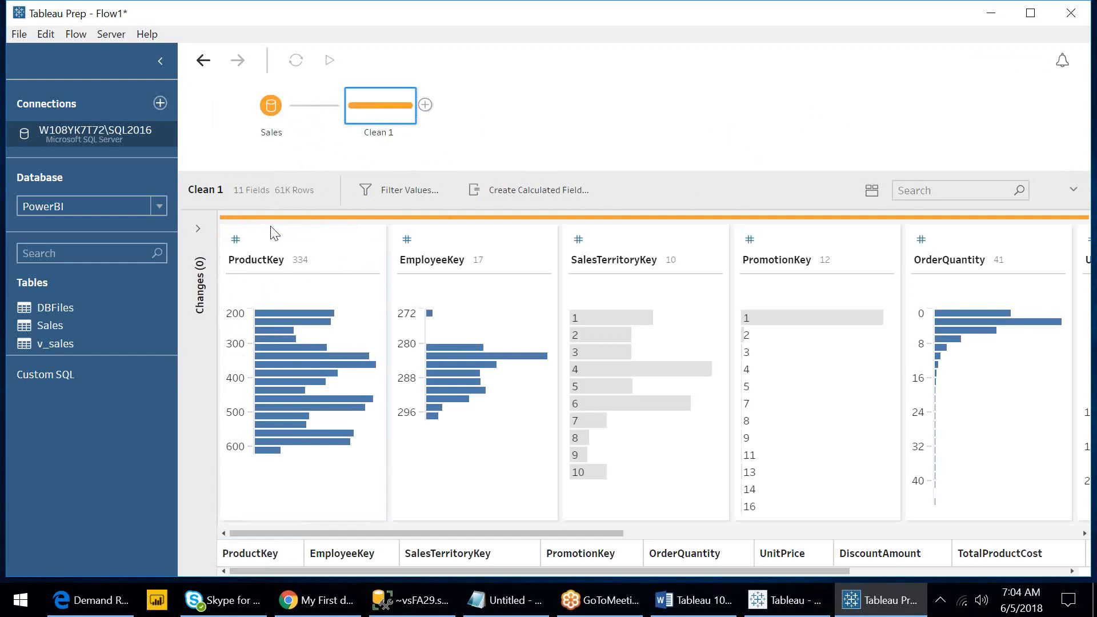
pyautogui.click(236, 240)
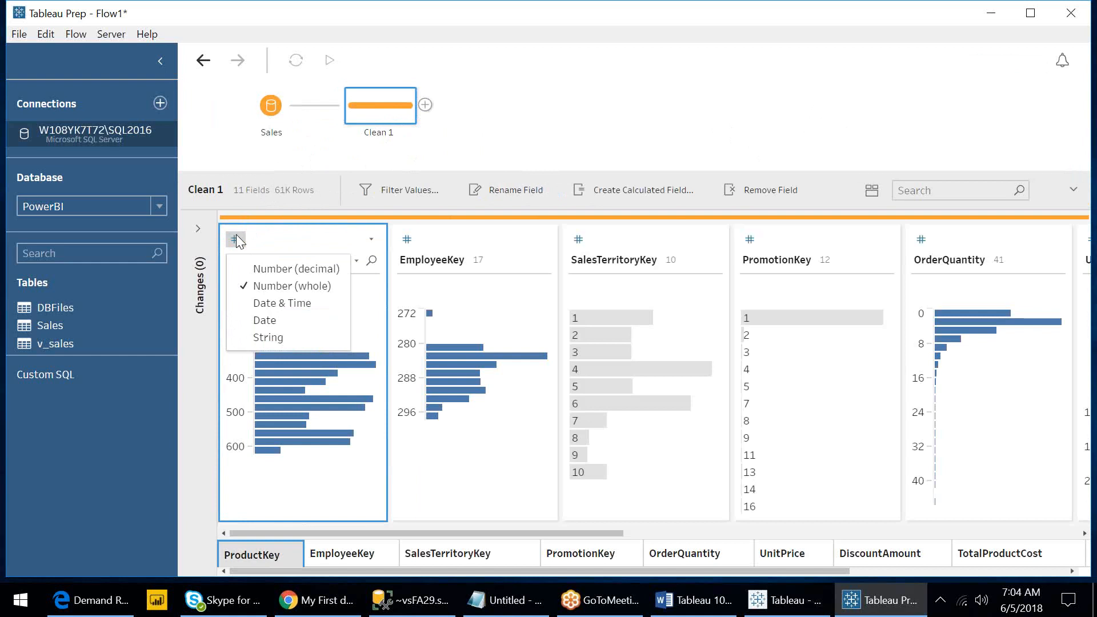
pyautogui.click(274, 338)
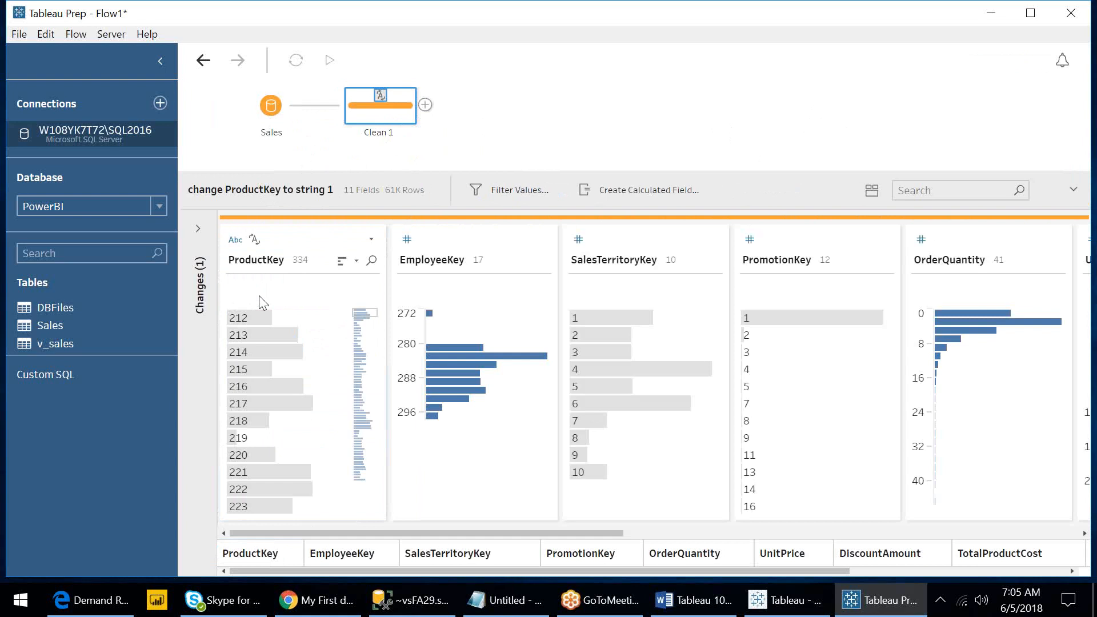
pyautogui.click(209, 63)
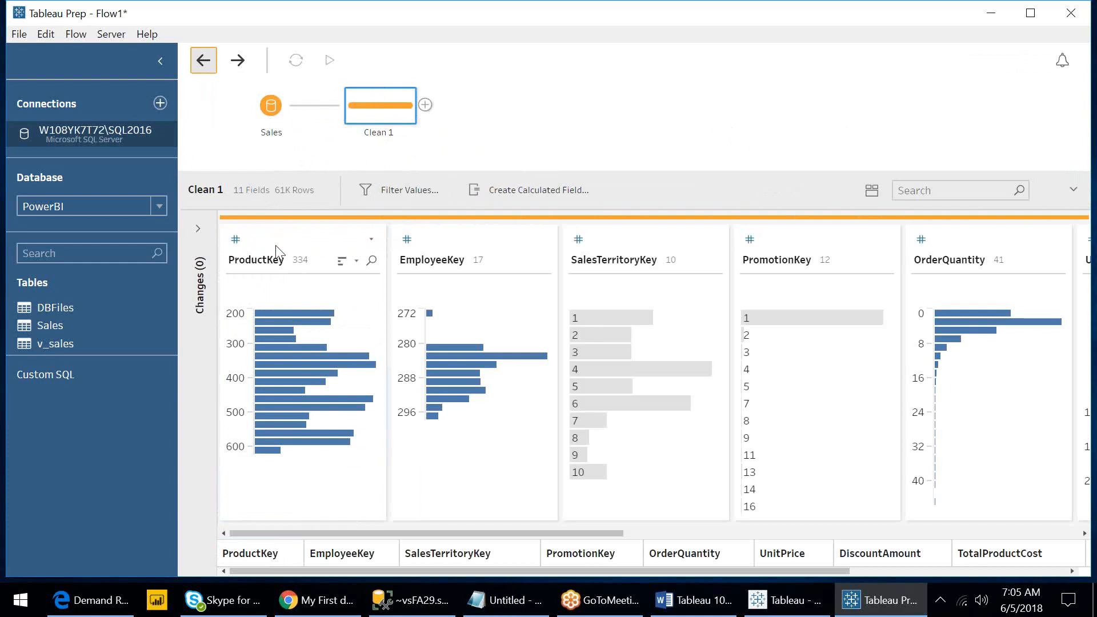
# - View the filter editor and the calculated field editor of Clean 1, closing both without adding anything
pyautogui.click(376, 126)
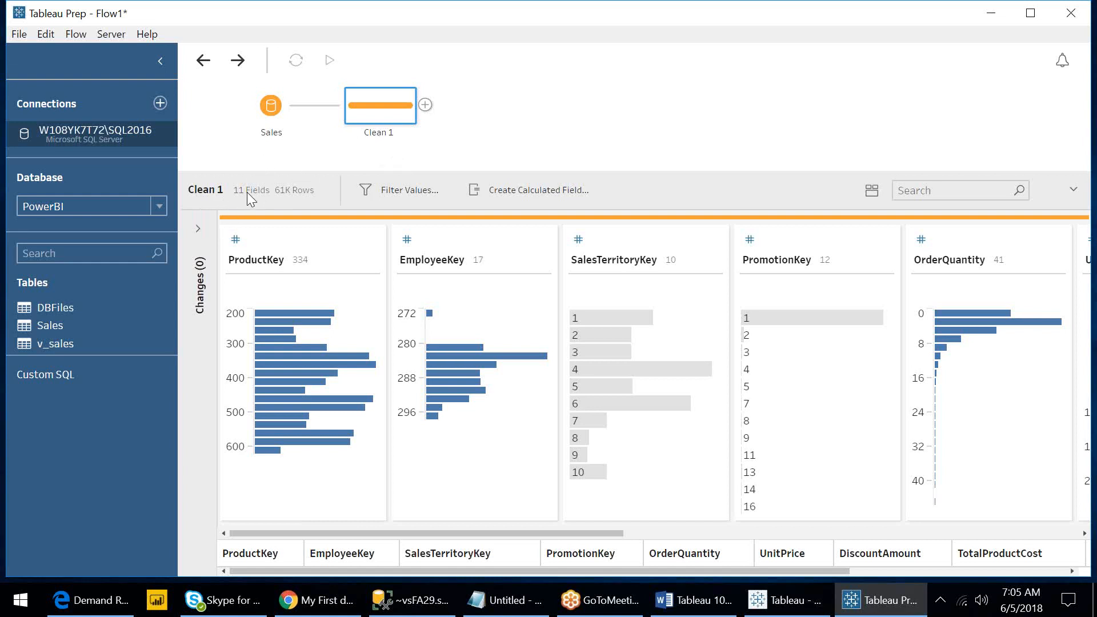
pyautogui.moveTo(286, 194)
pyautogui.click(402, 188)
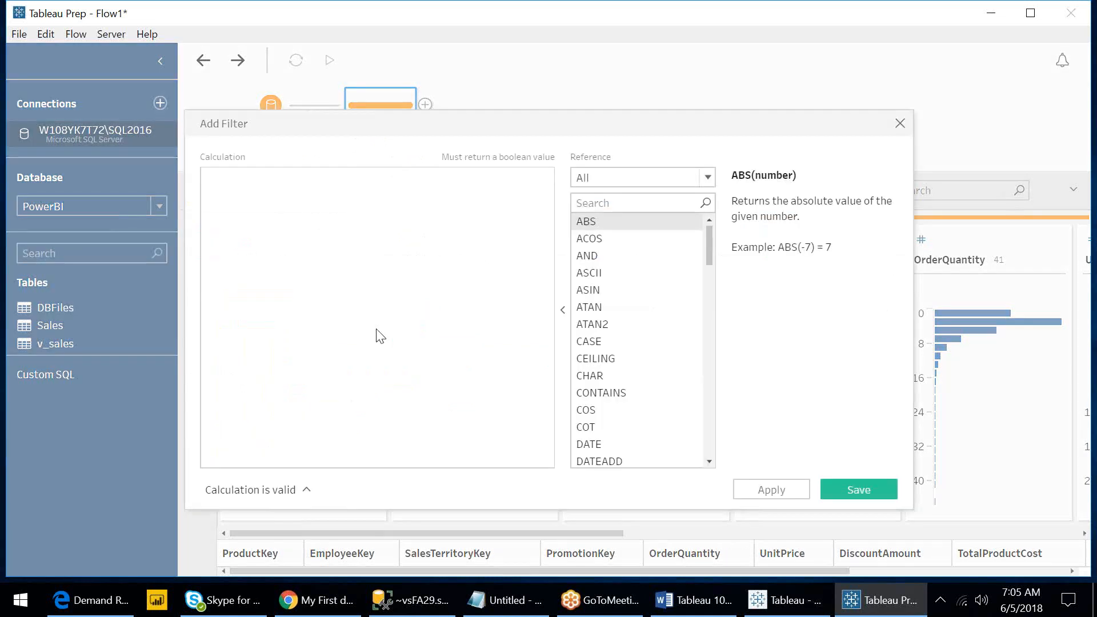
pyautogui.click(900, 123)
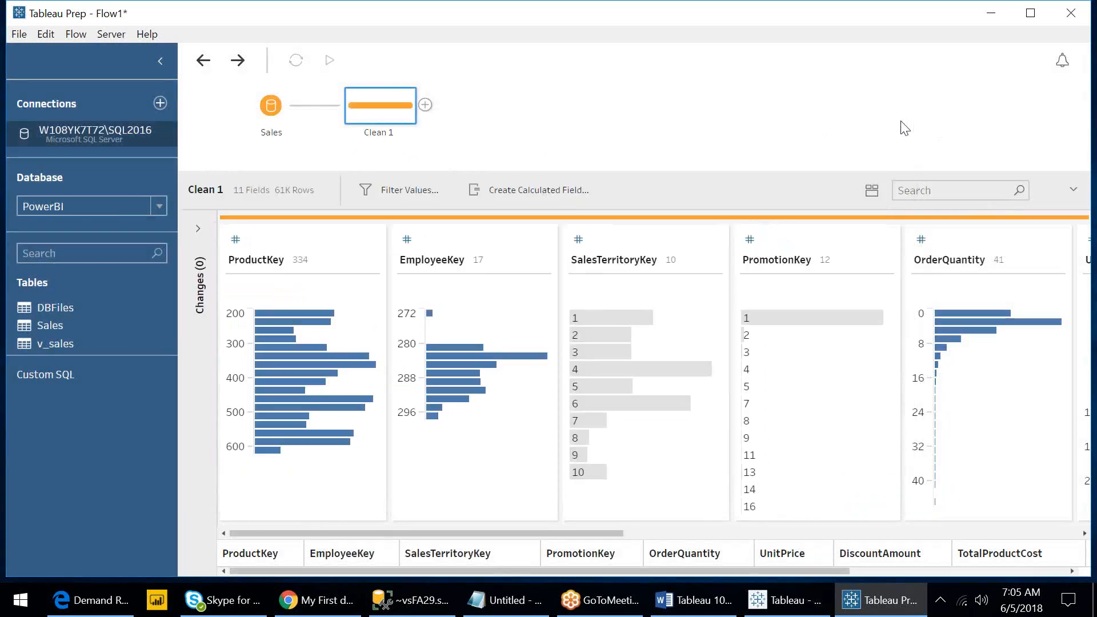
pyautogui.click(530, 194)
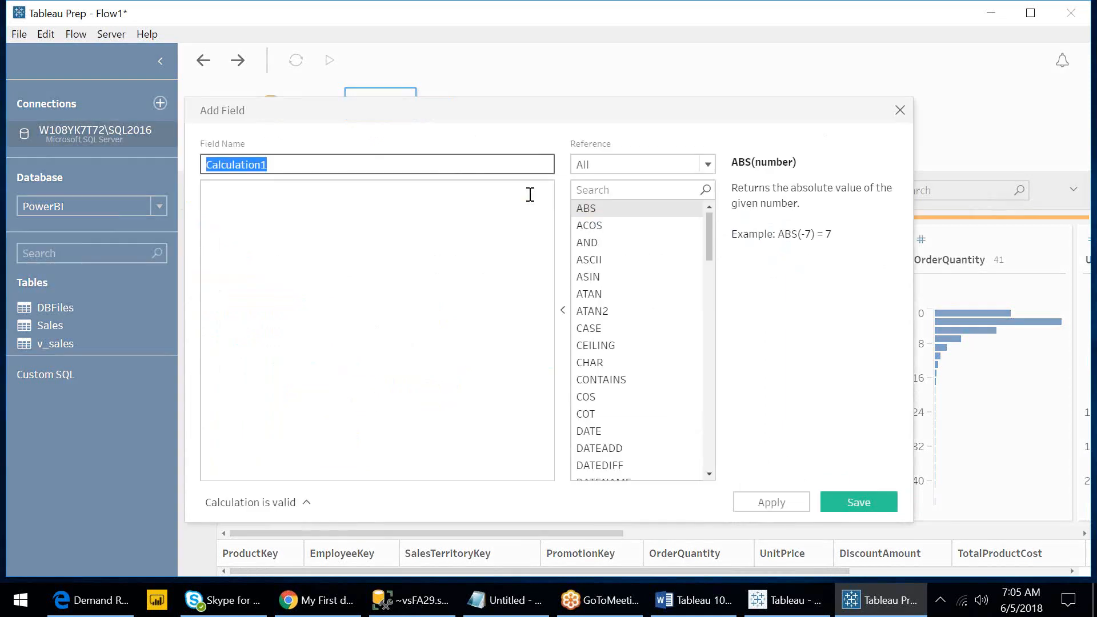
pyautogui.click(901, 110)
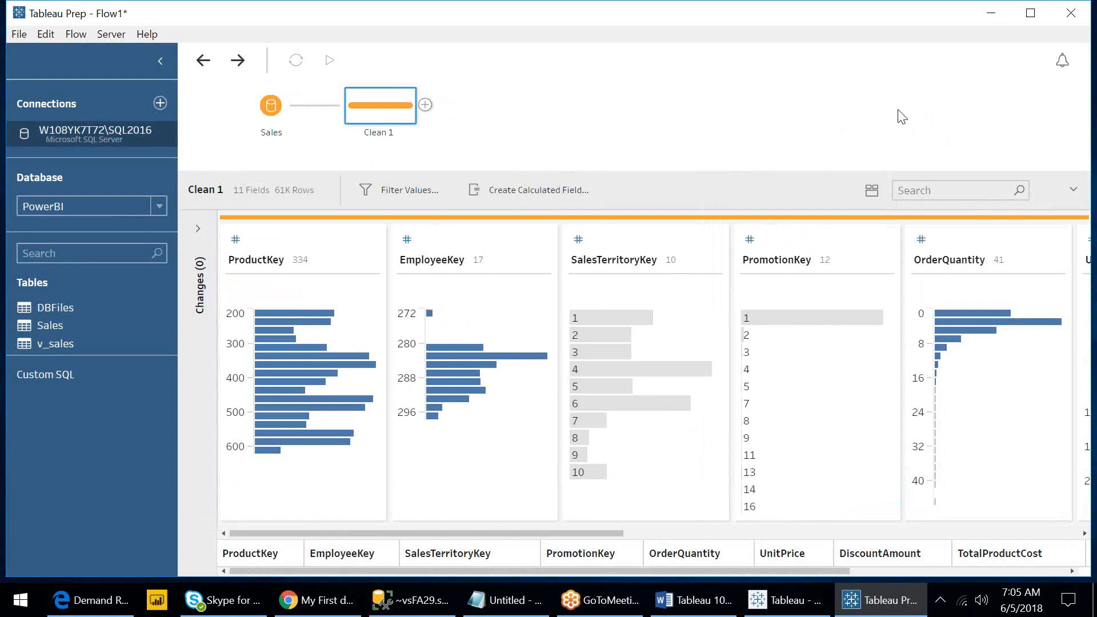
# - Show only the row data of Clean 1 and return to the field profiles
pyautogui.click(878, 195)
pyautogui.click(872, 192)
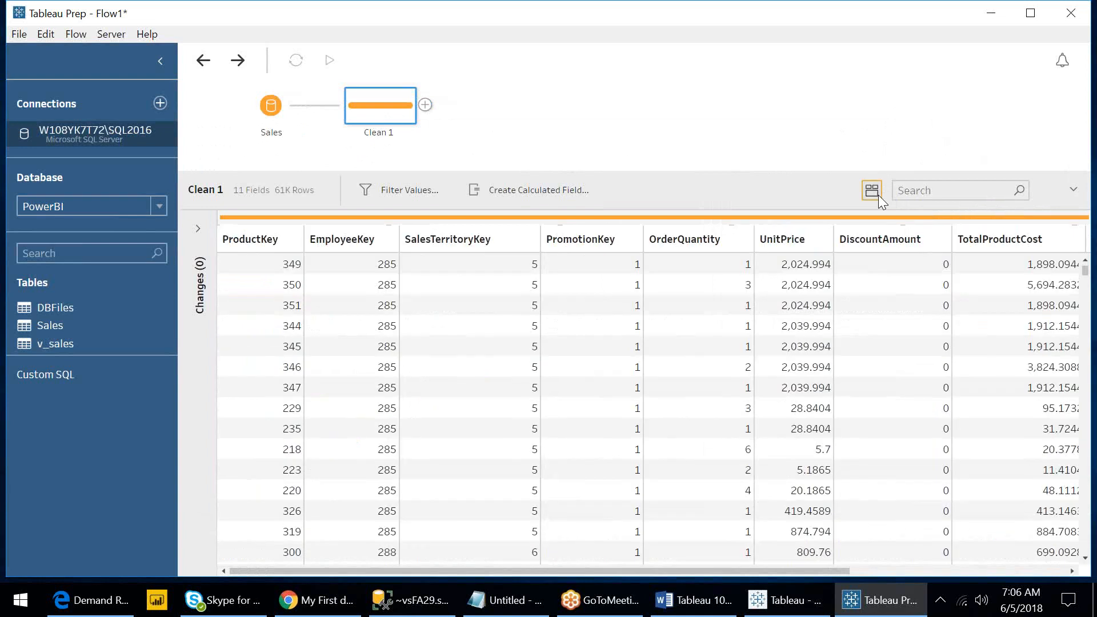
pyautogui.click(872, 191)
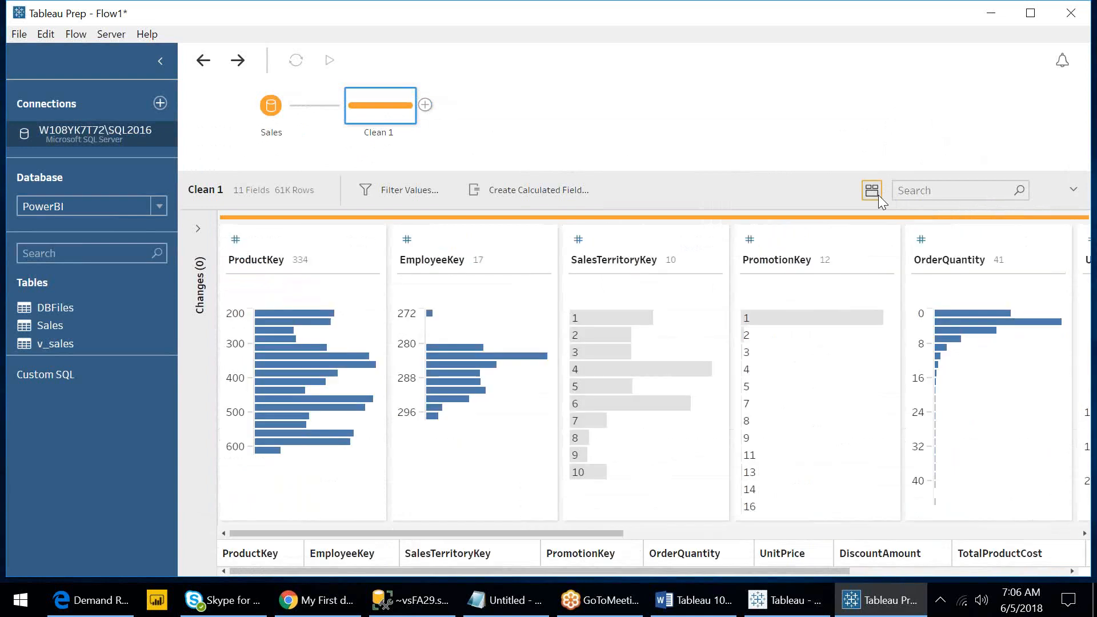
# - Search the fields of Clean 1 for "Sale" and clear the search
pyautogui.click(978, 195)
pyautogui.write('Sale')
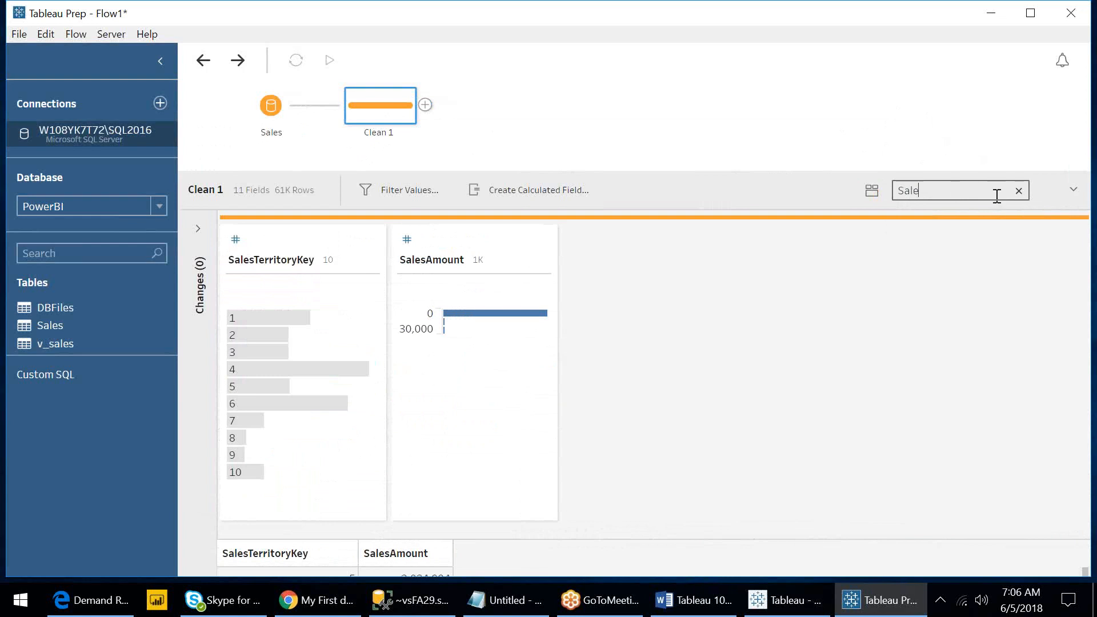
pyautogui.click(1019, 192)
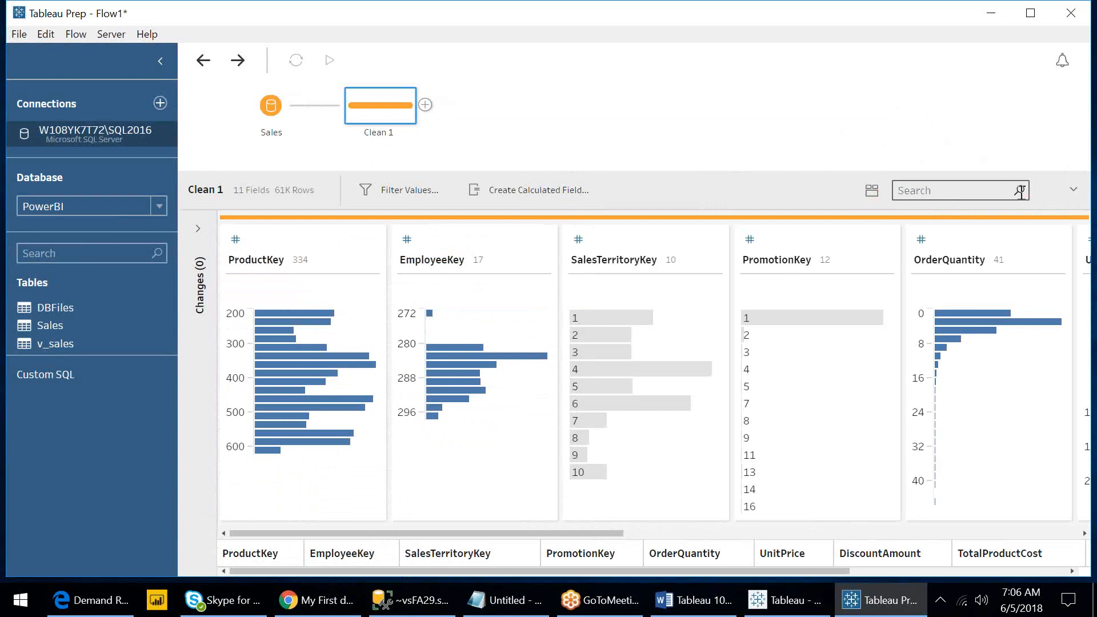
# - Collapse and restore the details of Clean 1, and expand its list of changes
pyautogui.click(1076, 192)
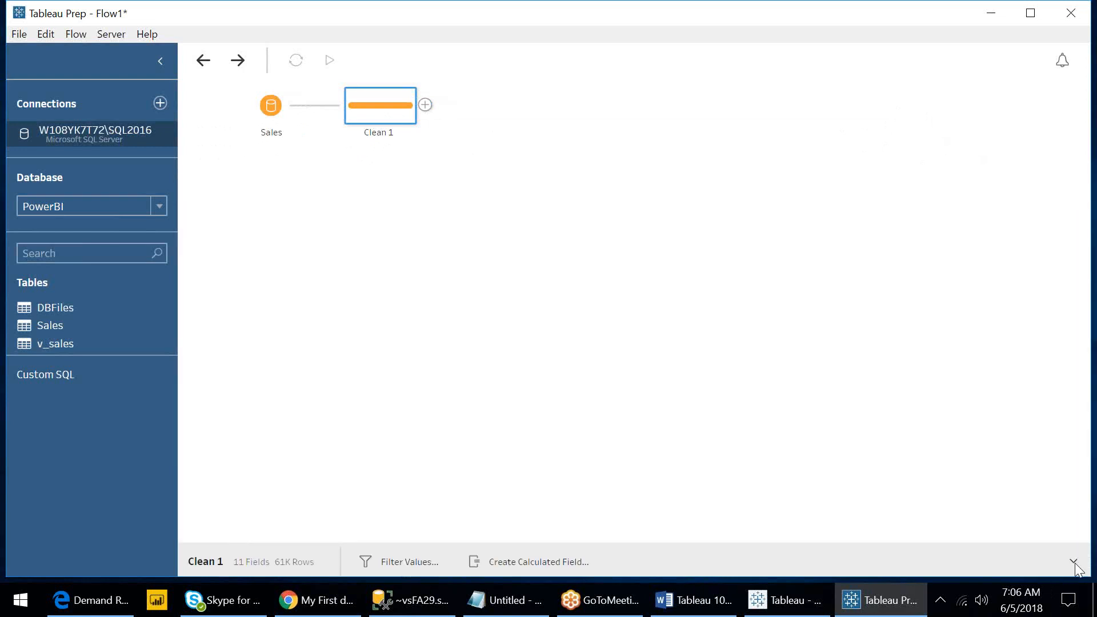
pyautogui.click(1074, 562)
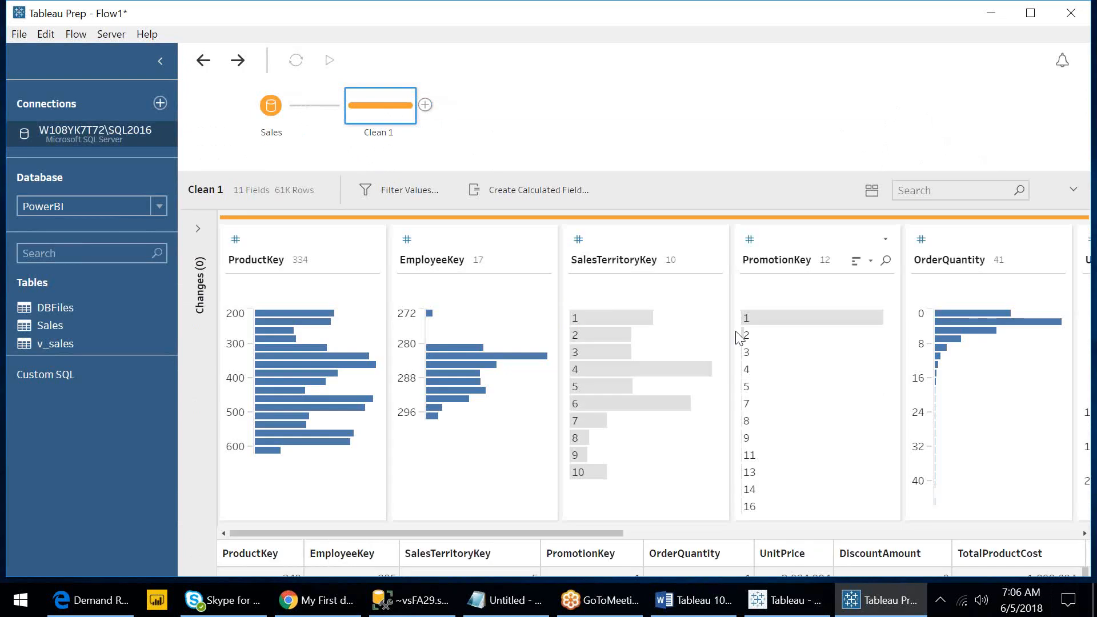
pyautogui.click(198, 229)
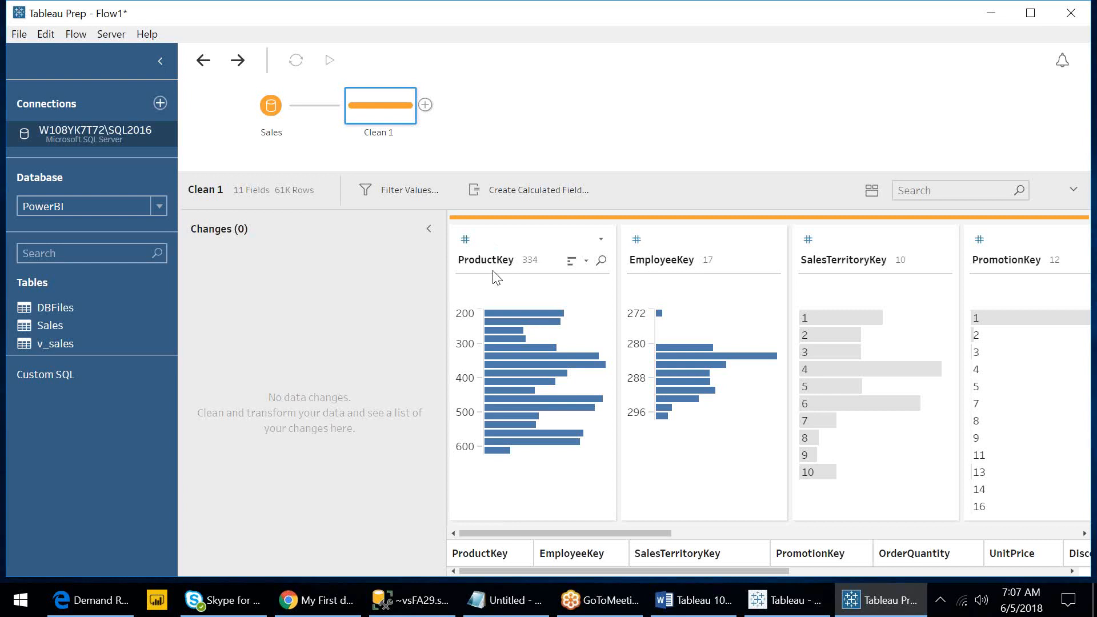
# - Examine the value distributions in the field profiles, from ProductKey across to SalesTerritoryKey
pyautogui.moveTo(496, 312)
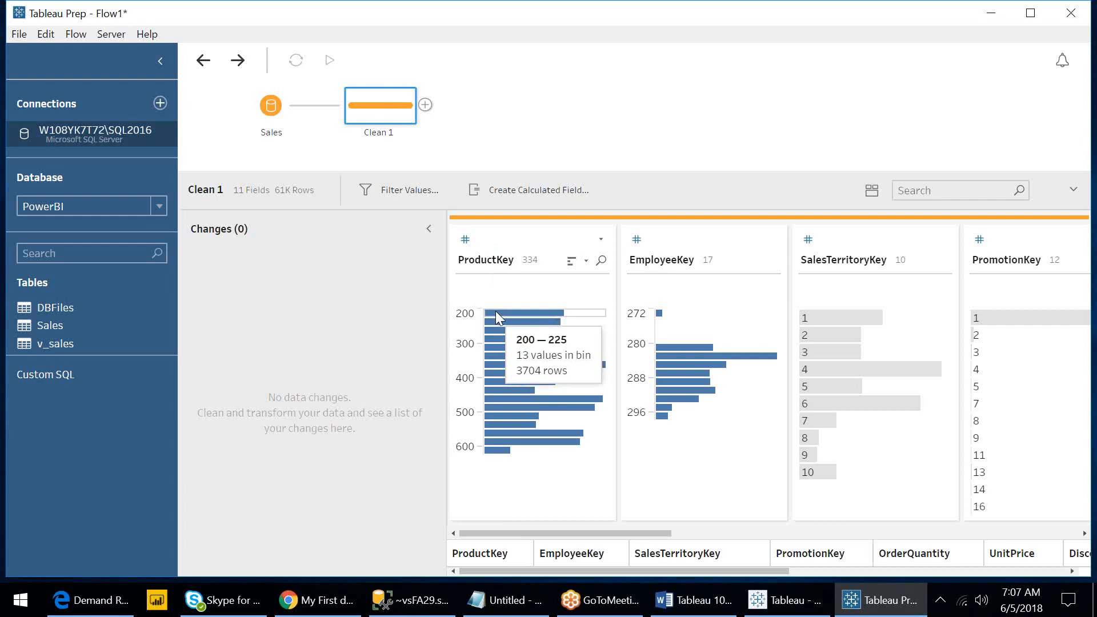
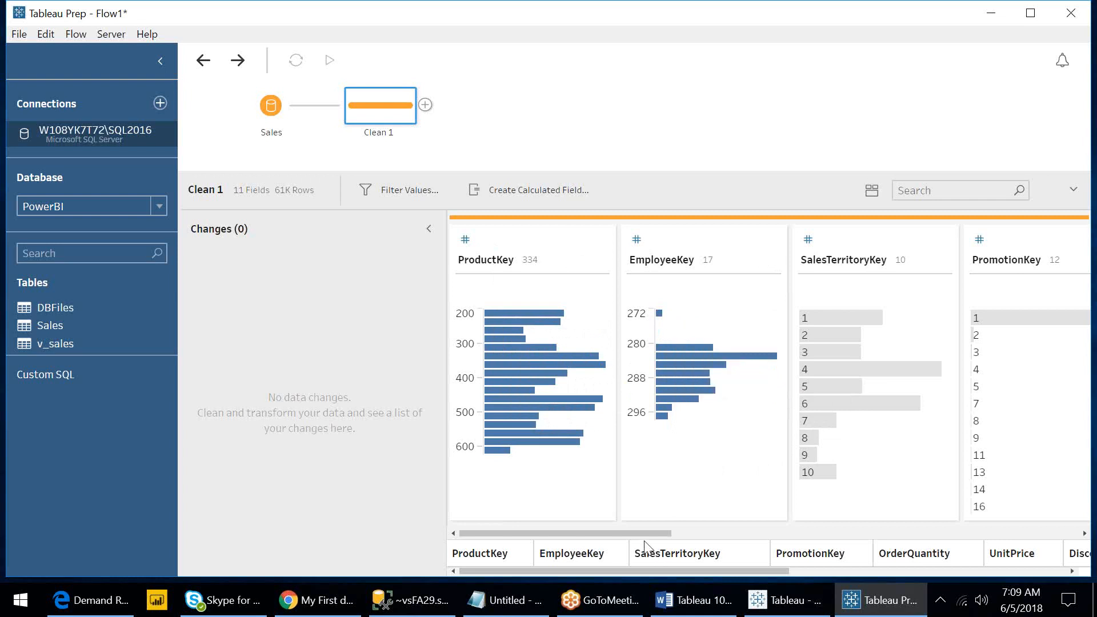
pyautogui.moveTo(649, 537); pyautogui.dragTo(718, 533)
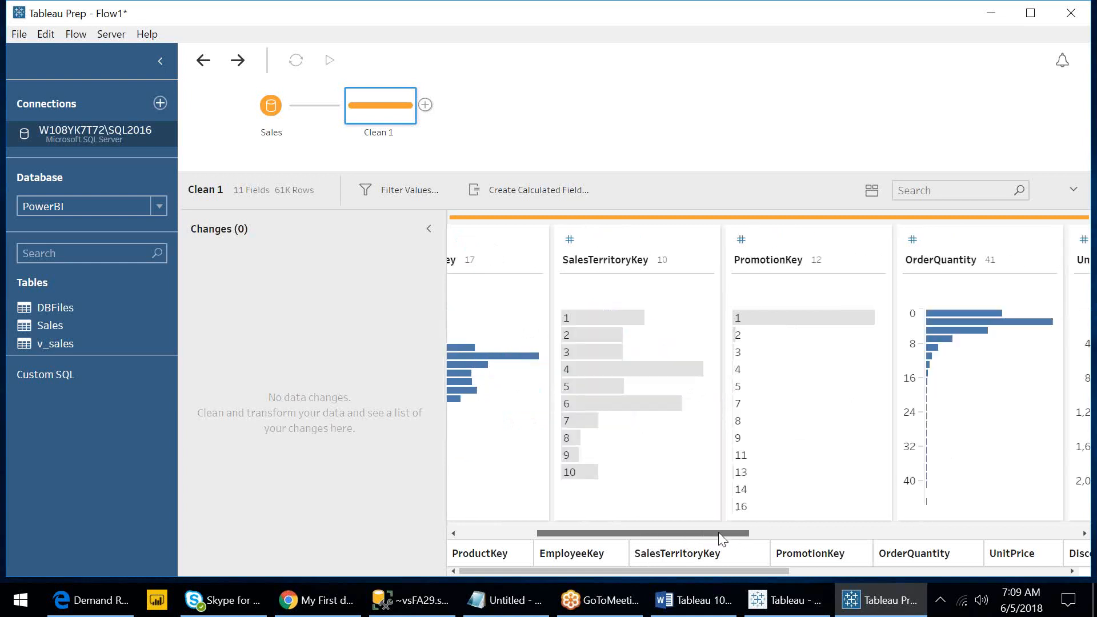
pyautogui.moveTo(601, 337)
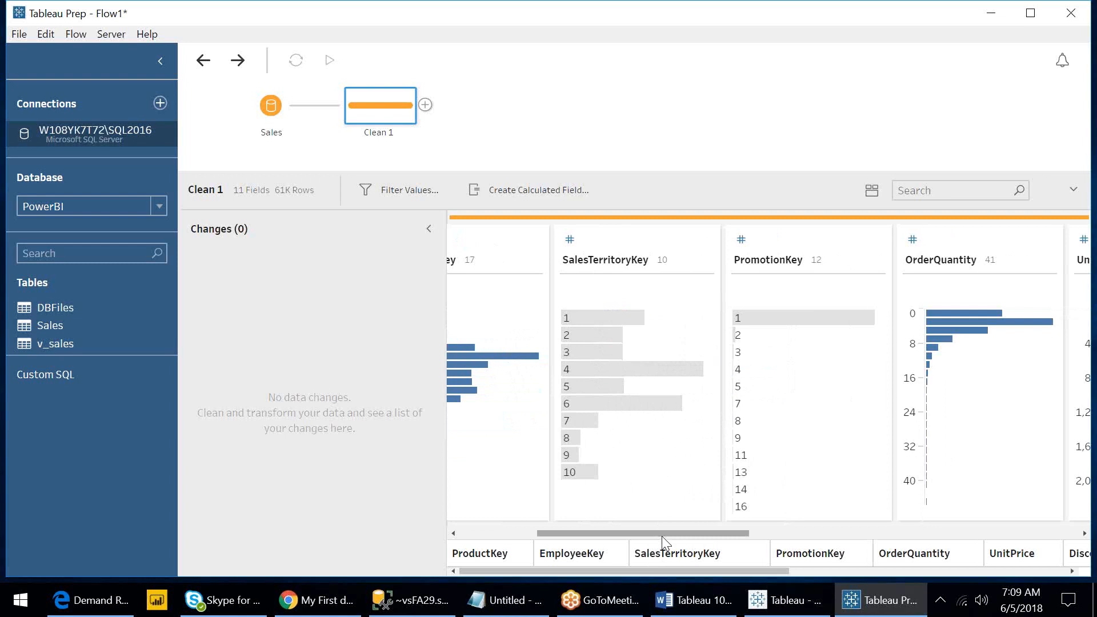
# - View the data type options for UnitPrice, and briefly highlight the 26–28 bin of OrderQuantity
pyautogui.moveTo(675, 534); pyautogui.dragTo(778, 538)
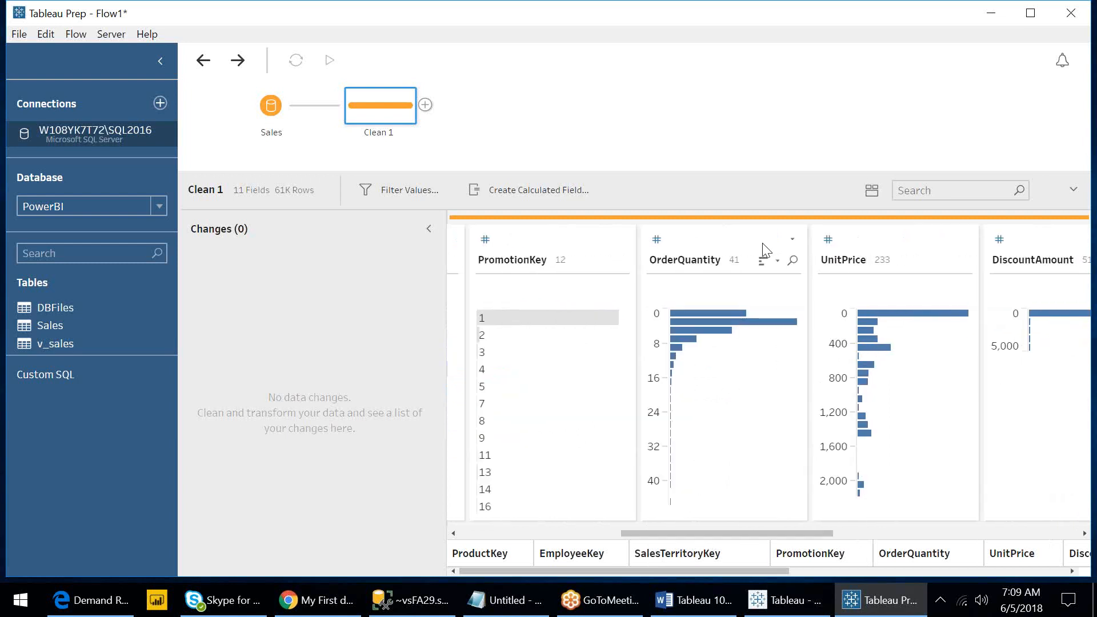
pyautogui.click(831, 242)
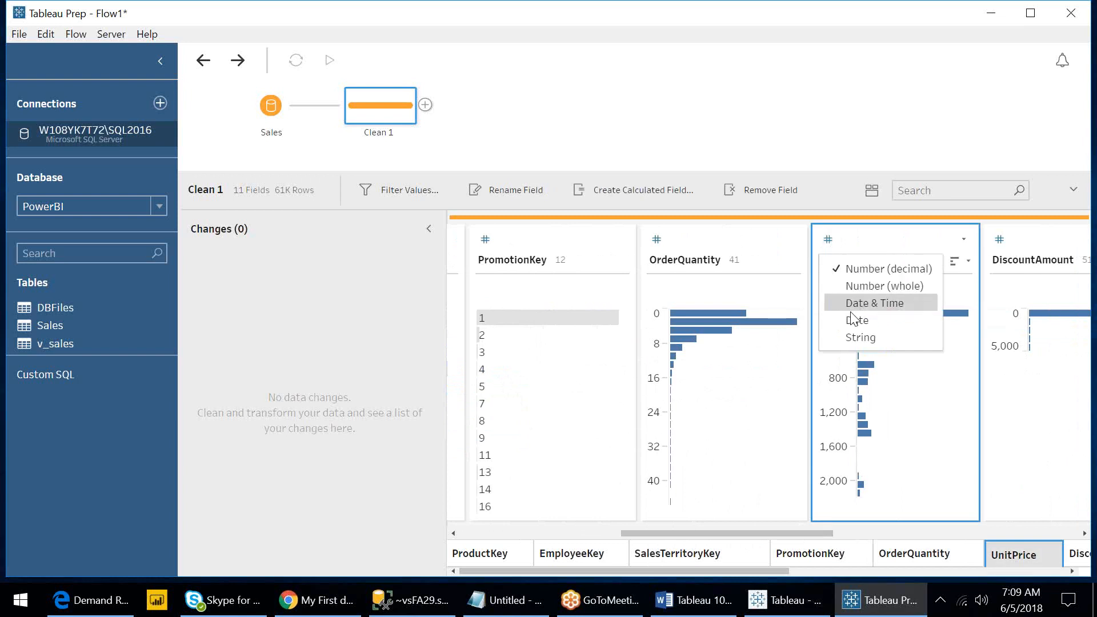
pyautogui.click(769, 426)
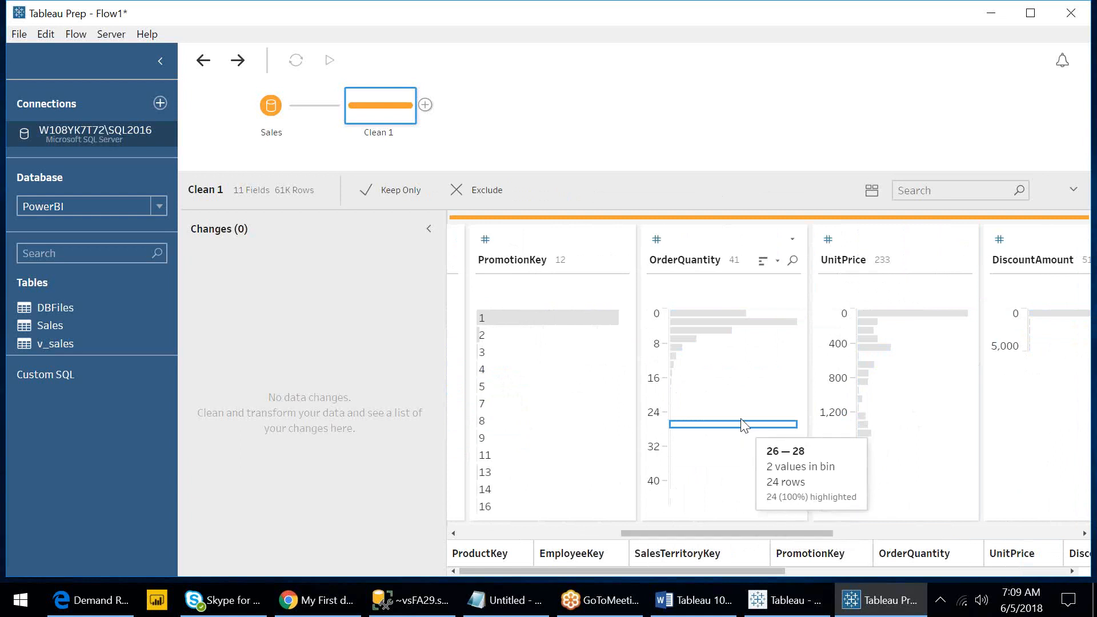
pyautogui.click(741, 426)
# - Highlight the rows with SalesTerritoryKey 1 across the field profiles and clear the highlight
pyautogui.moveTo(691, 536); pyautogui.dragTo(763, 497)
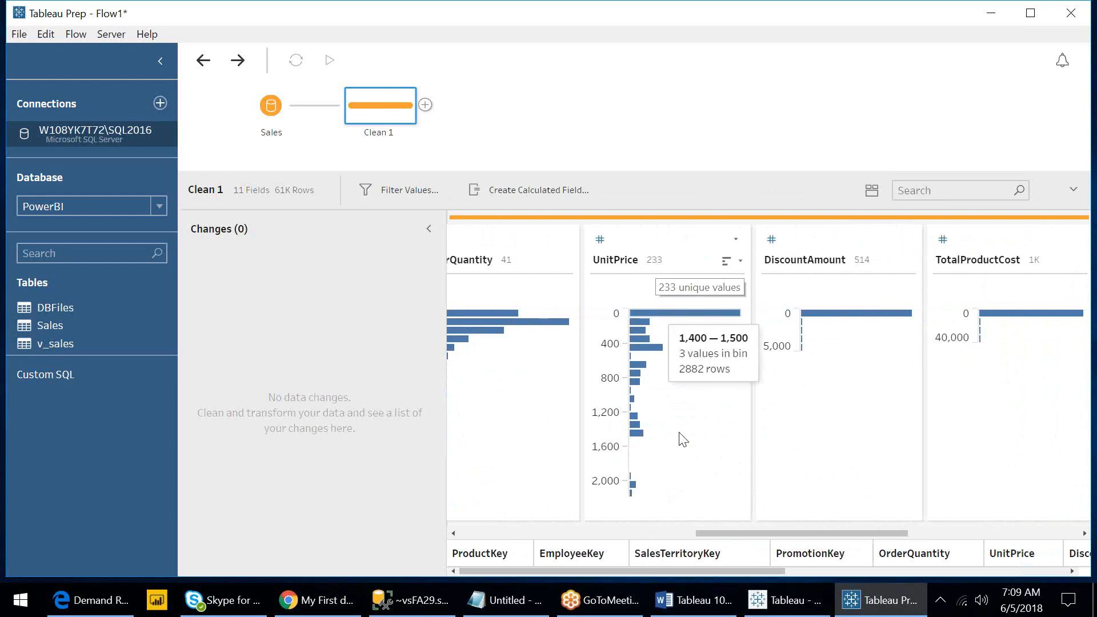
pyautogui.moveTo(732, 535); pyautogui.dragTo(607, 504)
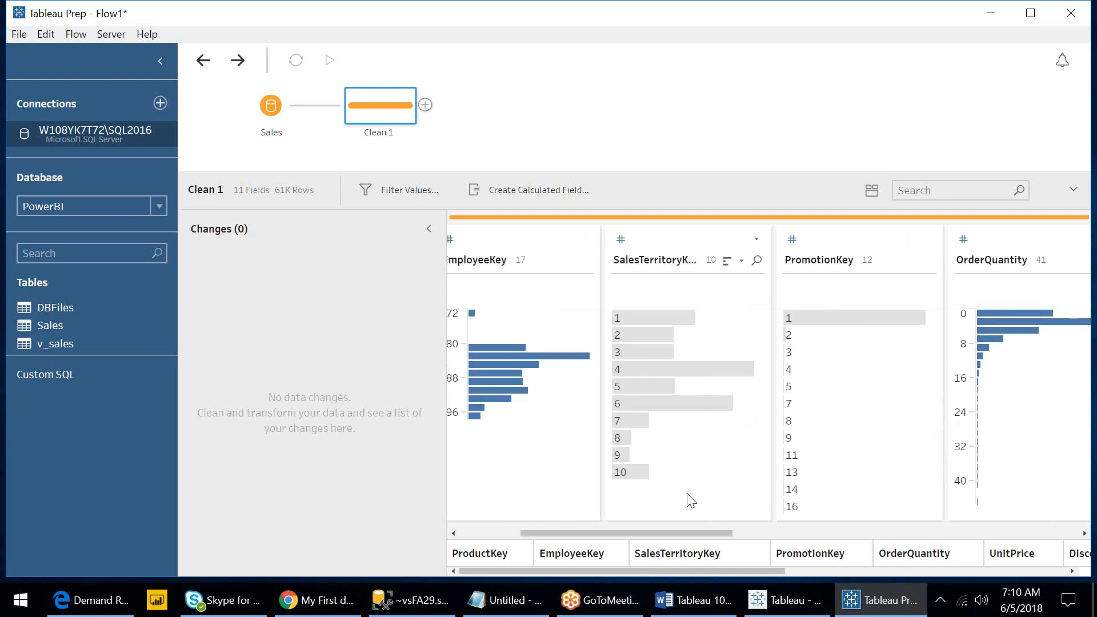
pyautogui.moveTo(824, 317)
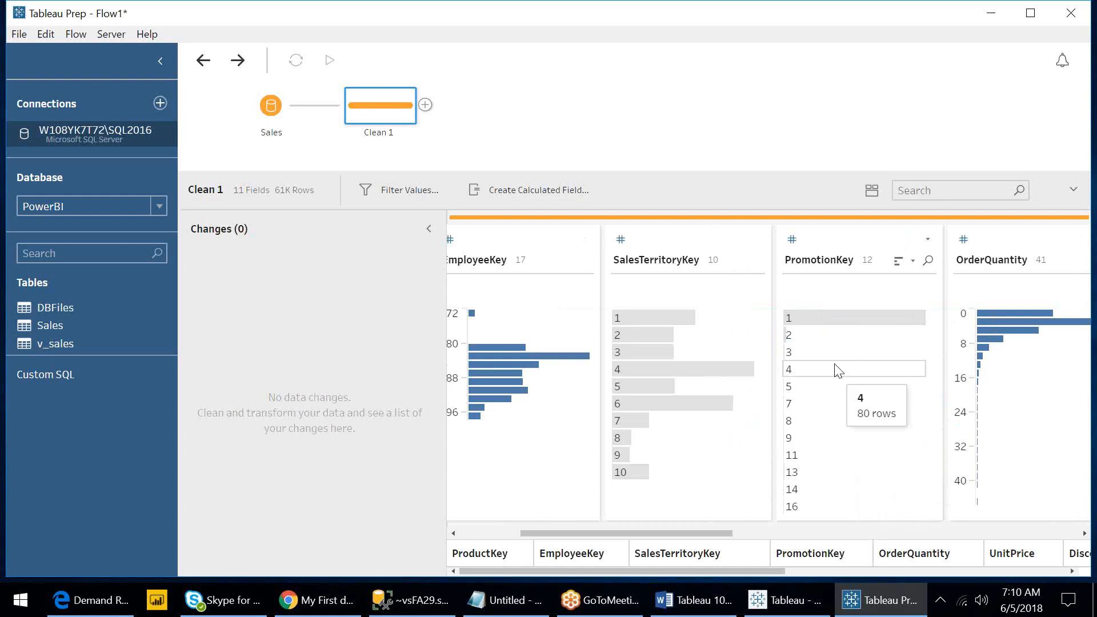
pyautogui.click(679, 317)
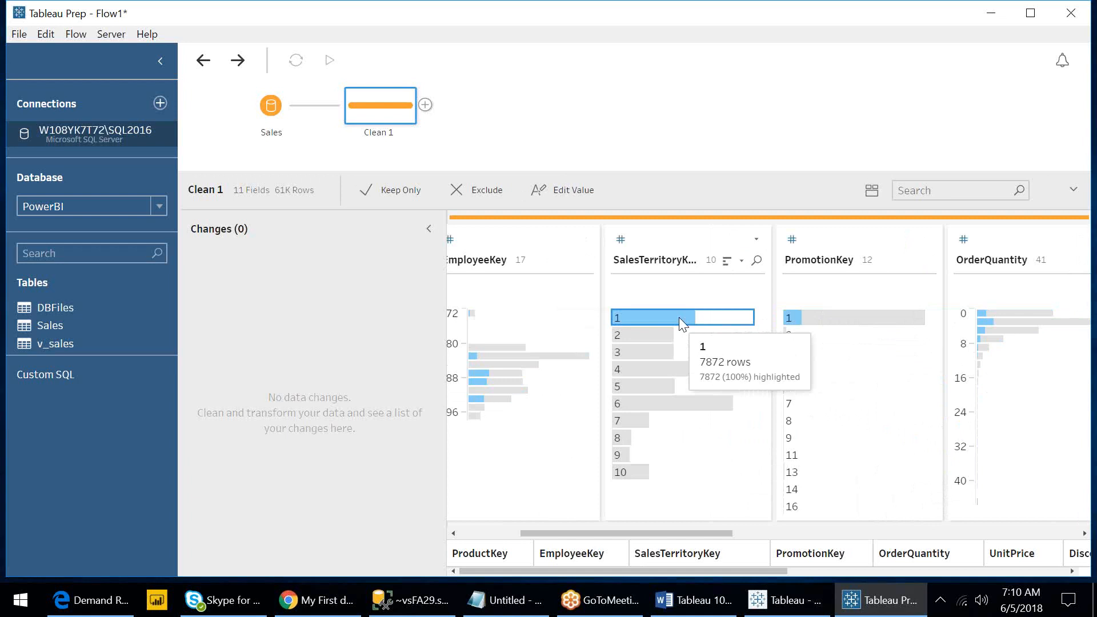
pyautogui.click(679, 317)
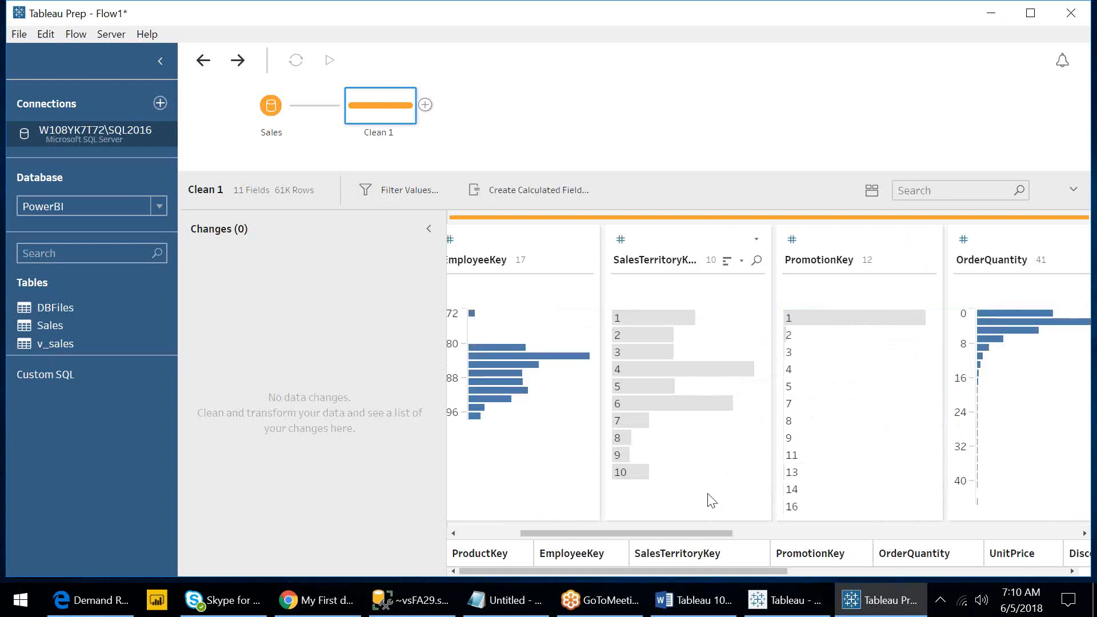
# - Check the data type options of the SalesTerritoryKey and PromotionKey fields, and select EmployeeKey and ProductKey
pyautogui.moveTo(673, 535)
pyautogui.mouseDown()
pyautogui.moveTo(818, 523)
pyautogui.moveTo(578, 544)
pyautogui.moveTo(678, 523)
pyautogui.mouseUp()
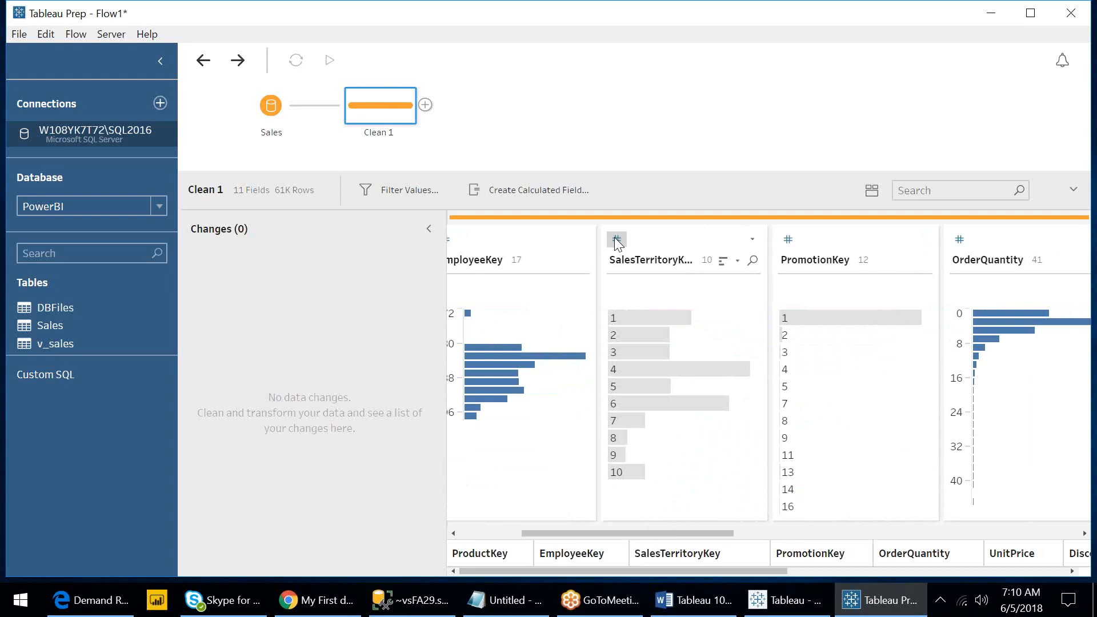
pyautogui.click(615, 238)
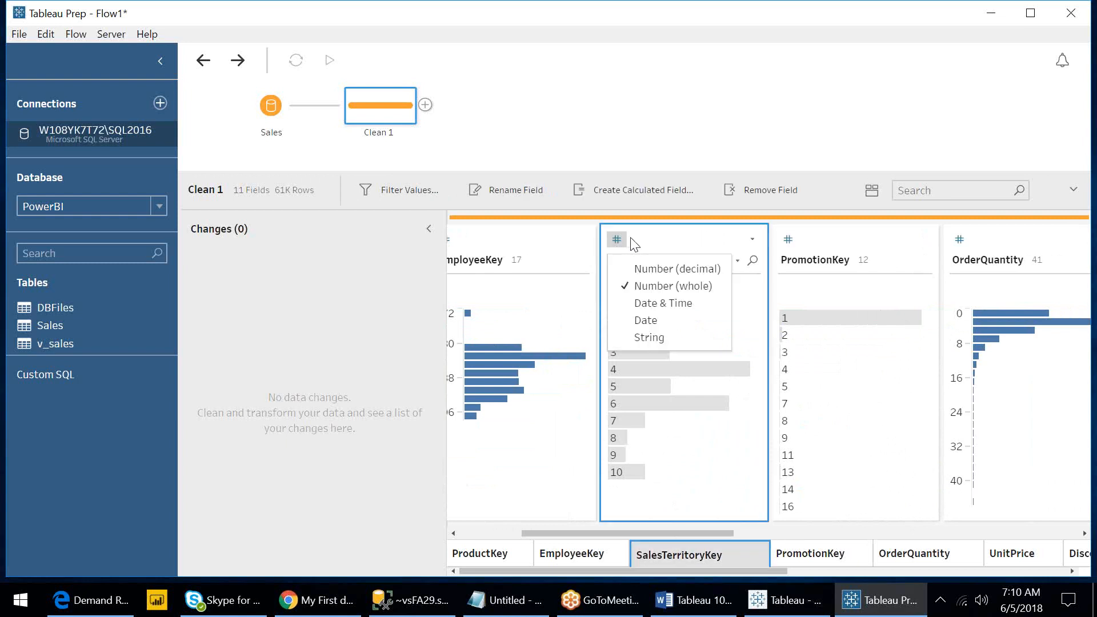
pyautogui.click(788, 239)
pyautogui.click(788, 239)
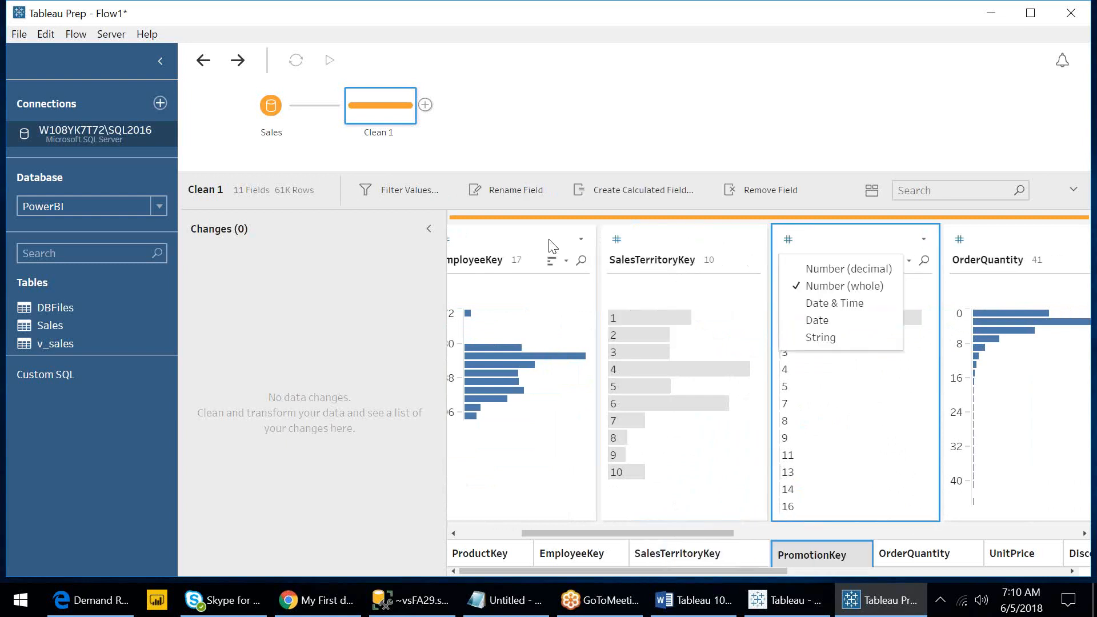
pyautogui.click(451, 238)
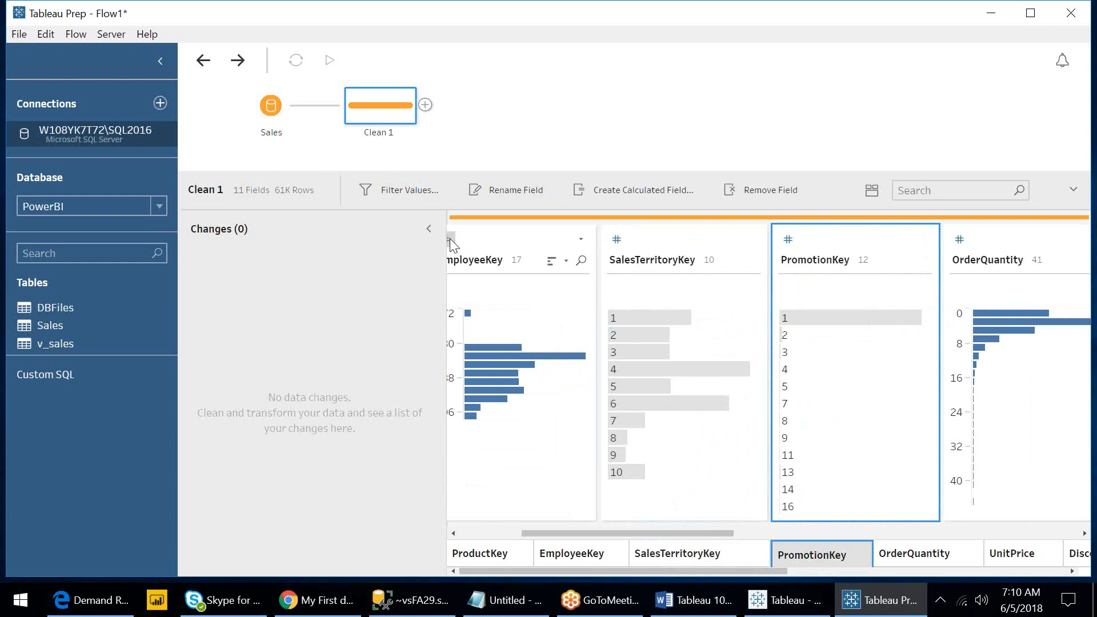
pyautogui.click(450, 238)
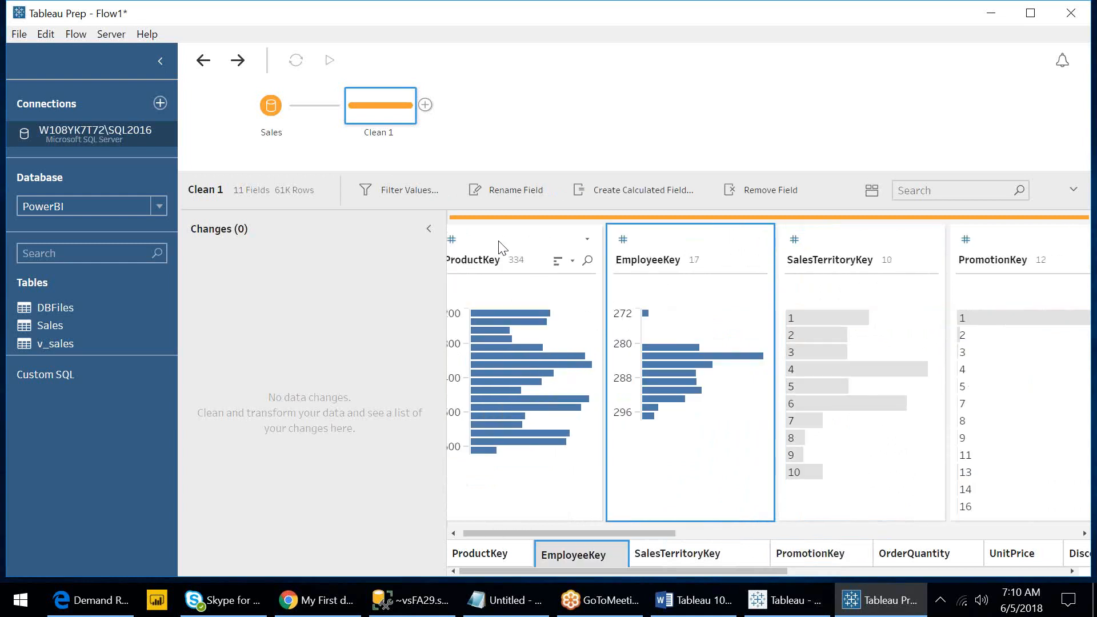
pyautogui.click(499, 247)
# - Inspect the row counts of the OrderQuantity bins and highlight the 32–34 bin
pyautogui.moveTo(647, 530); pyautogui.dragTo(797, 498)
pyautogui.moveTo(841, 325)
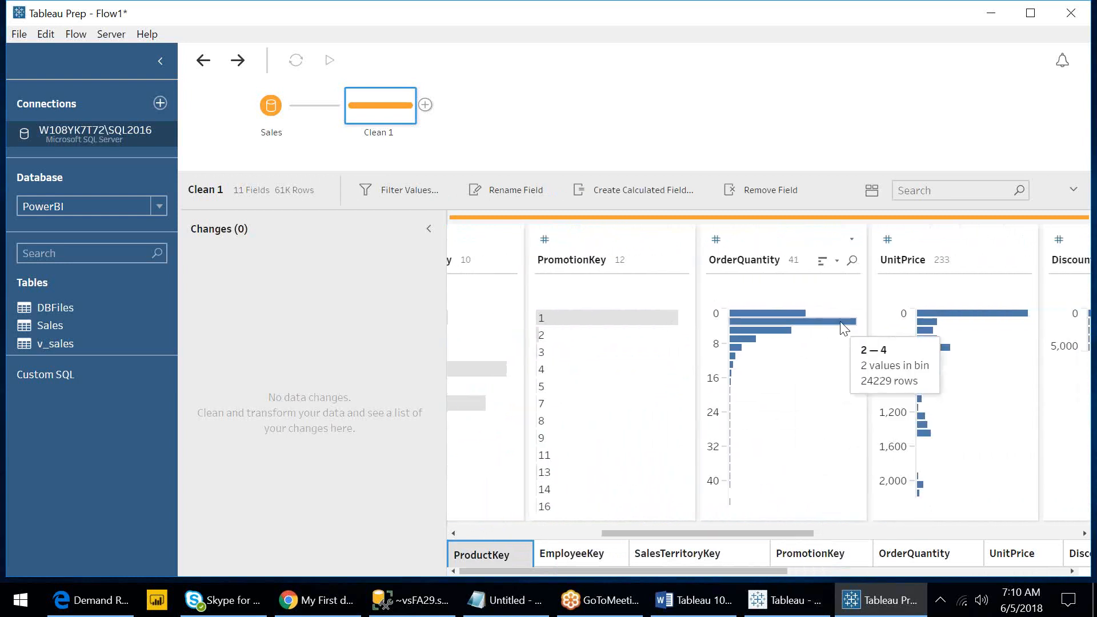
pyautogui.moveTo(730, 362)
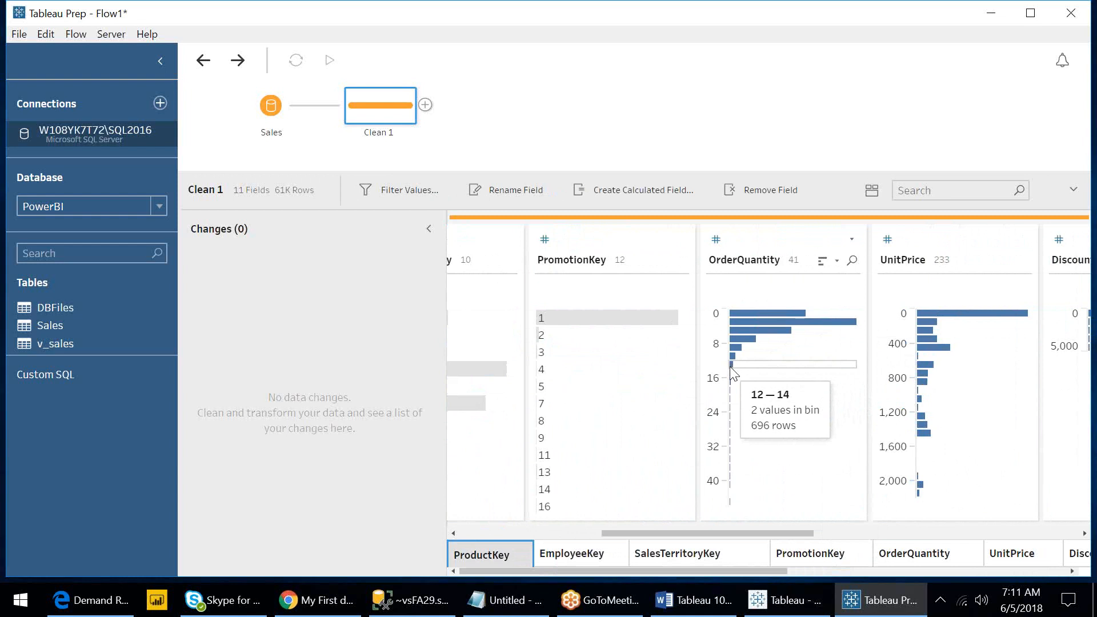
pyautogui.moveTo(733, 390)
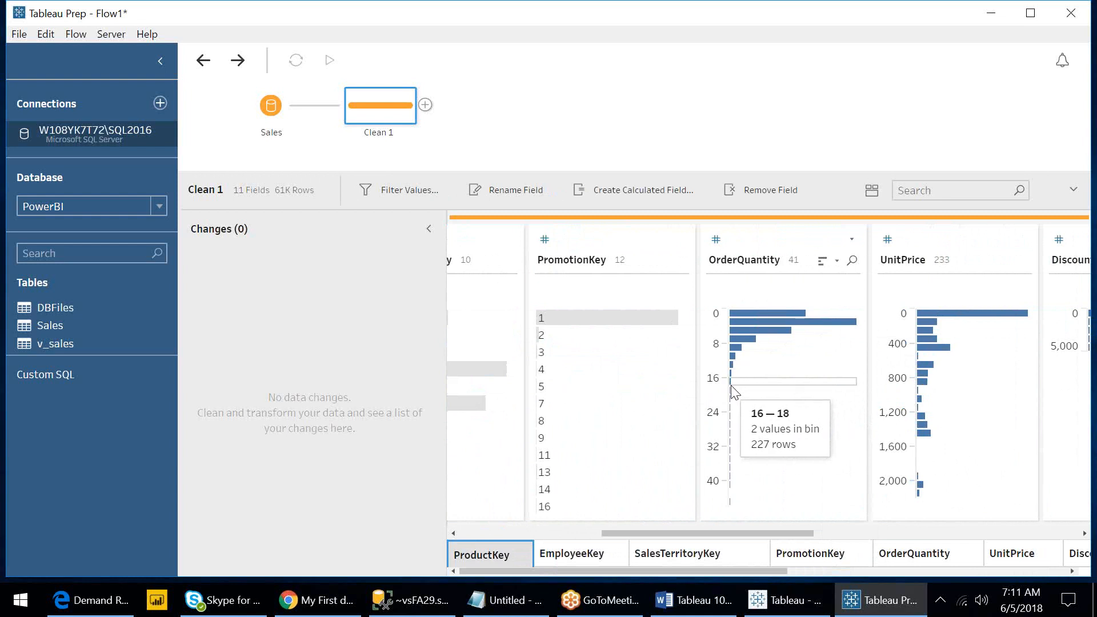
pyautogui.moveTo(736, 455)
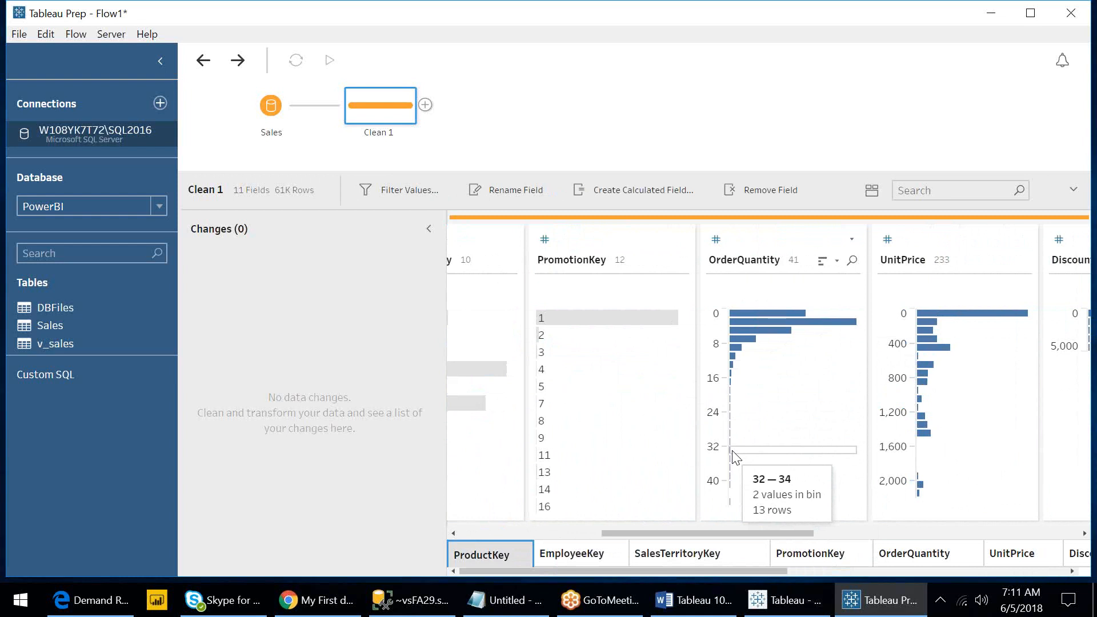
pyautogui.click(736, 450)
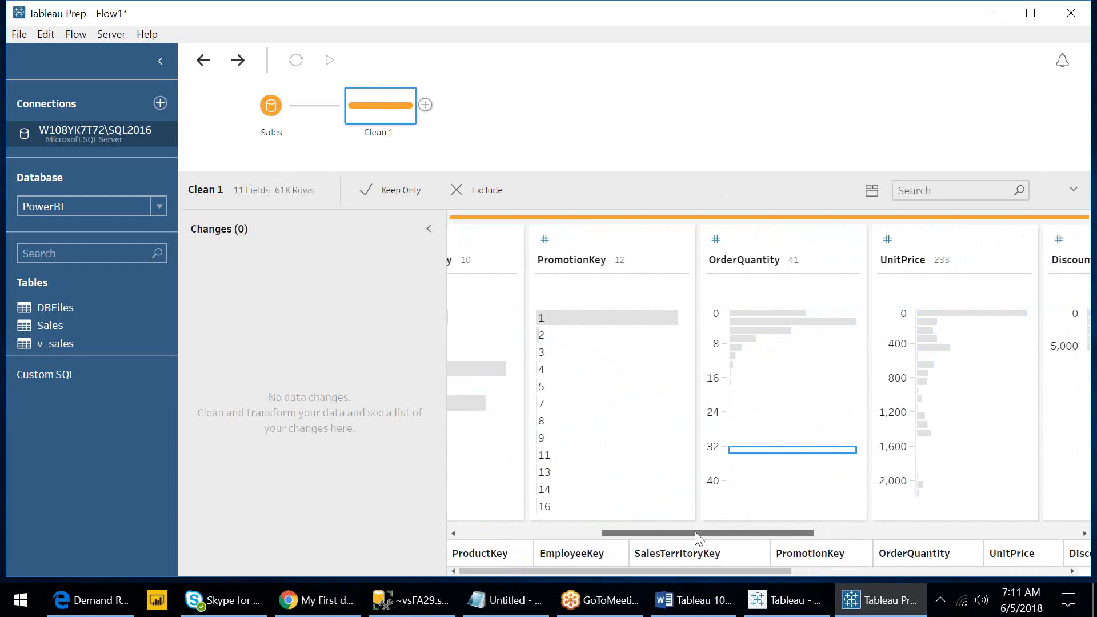
# - Highlight the 4–6 bin of OrderQuantity and examine its related values in the other field profiles across to Profit
pyautogui.moveTo(695, 531); pyautogui.dragTo(712, 507)
pyautogui.moveTo(701, 332)
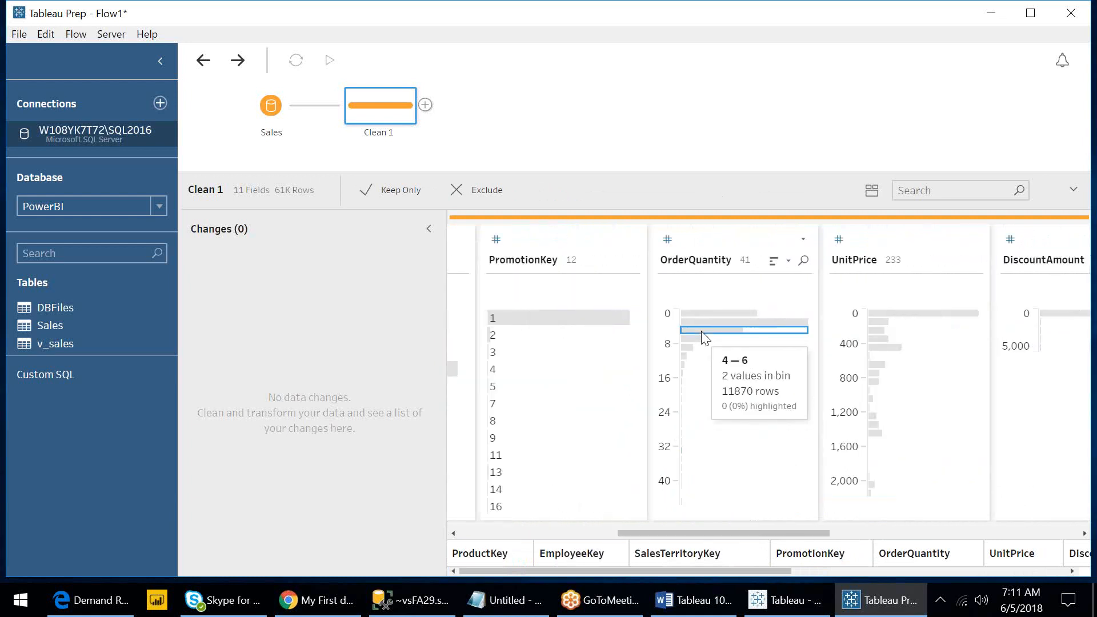
pyautogui.click(701, 331)
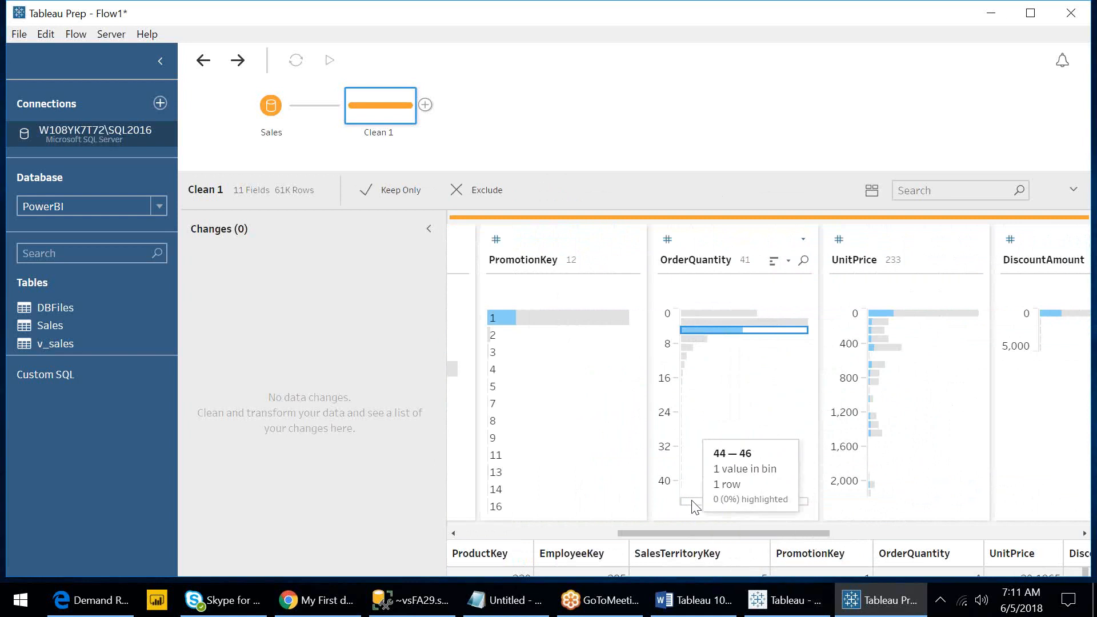
pyautogui.moveTo(683, 533); pyautogui.dragTo(597, 548)
pyautogui.moveTo(697, 537); pyautogui.dragTo(971, 515)
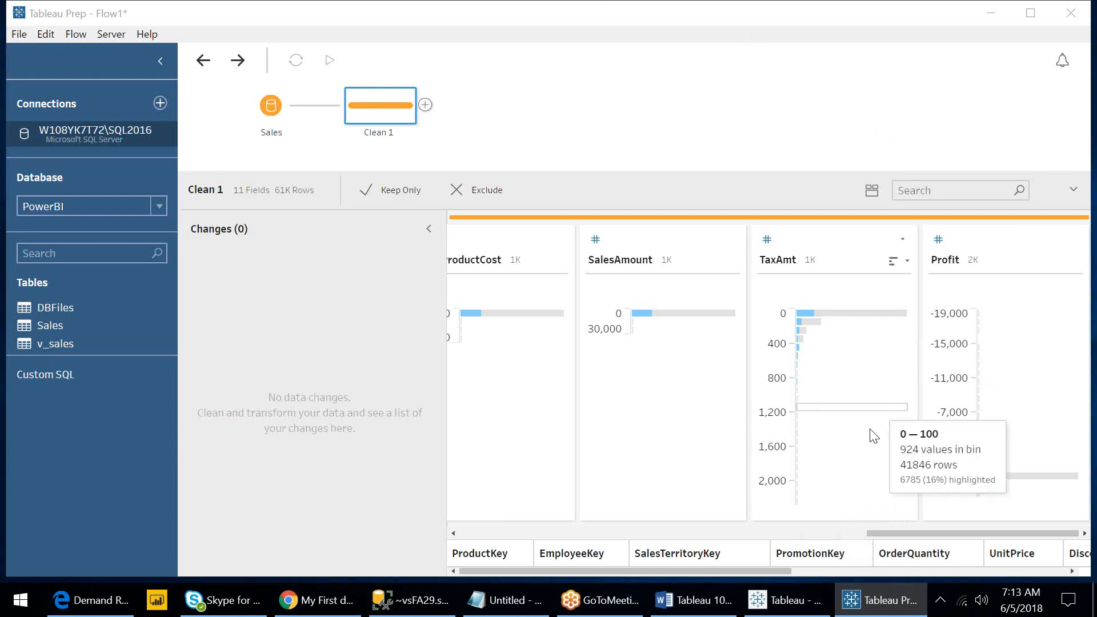
pyautogui.moveTo(880, 533); pyautogui.dragTo(614, 543)
pyautogui.moveTo(679, 339)
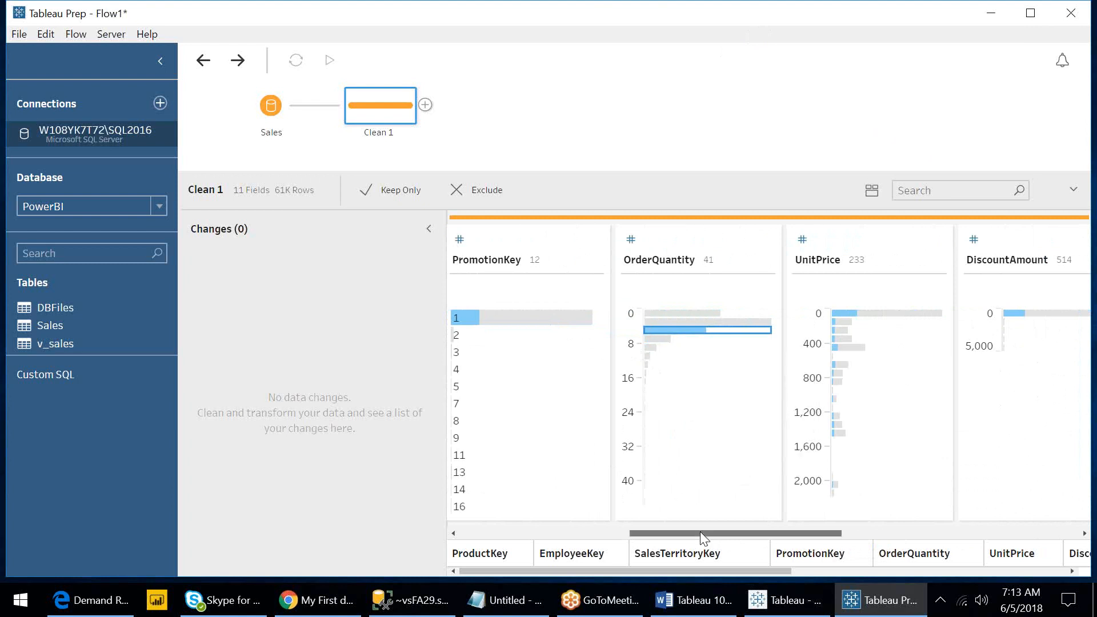
pyautogui.moveTo(705, 534); pyautogui.dragTo(747, 533)
pyautogui.moveTo(924, 315)
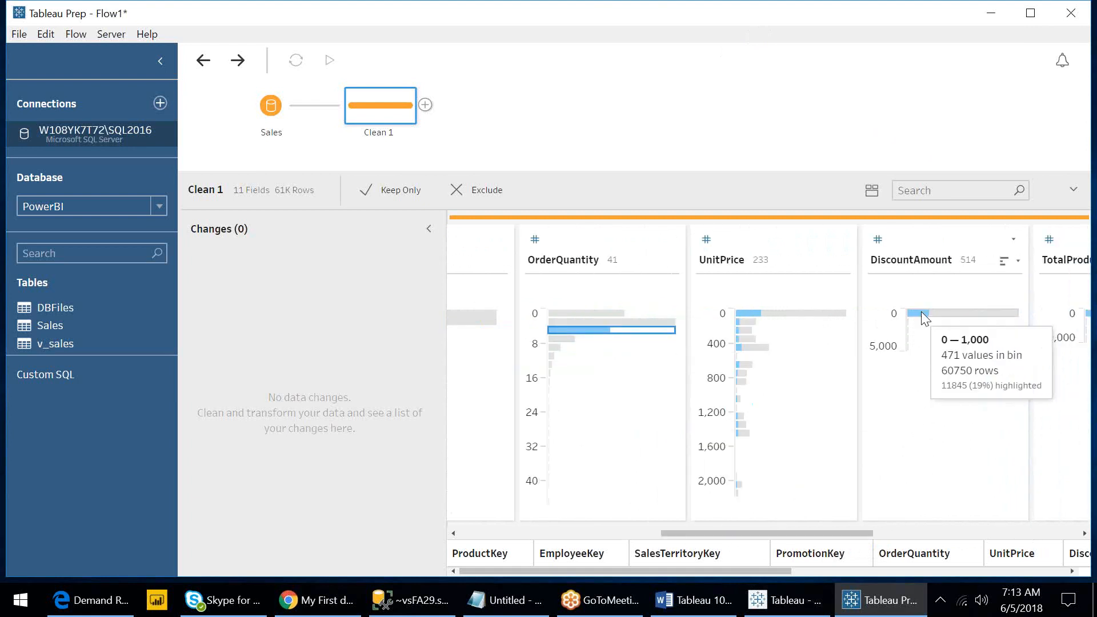
pyautogui.moveTo(641, 333)
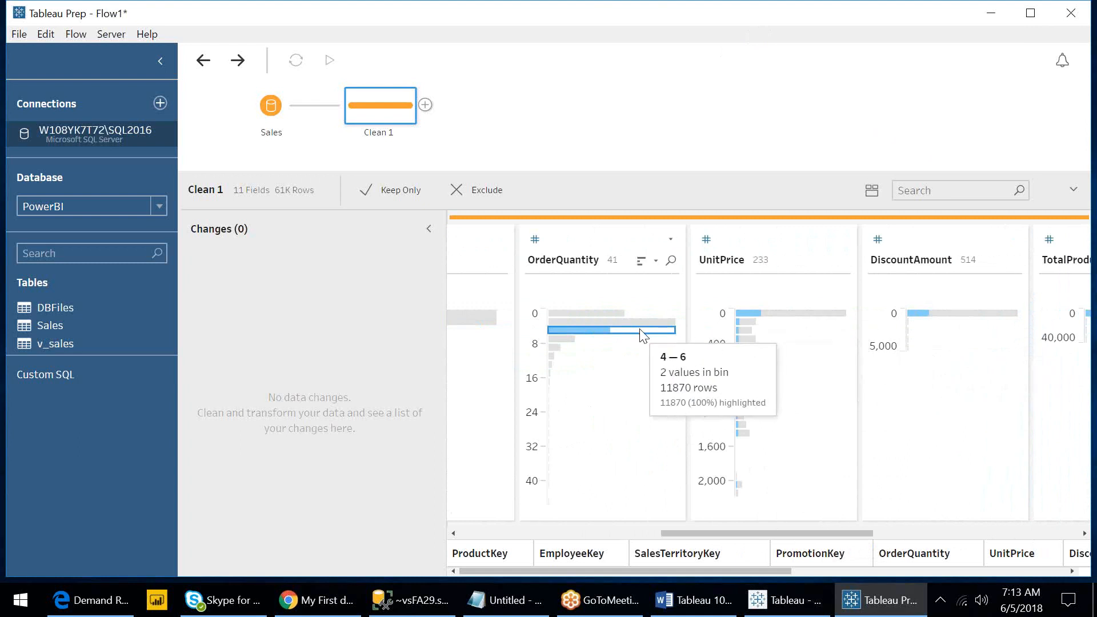
# - Highlight the 10–12 bin of OrderQuantity and compare its related values in the profiles from UnitPrice through Profit
pyautogui.moveTo(552, 361)
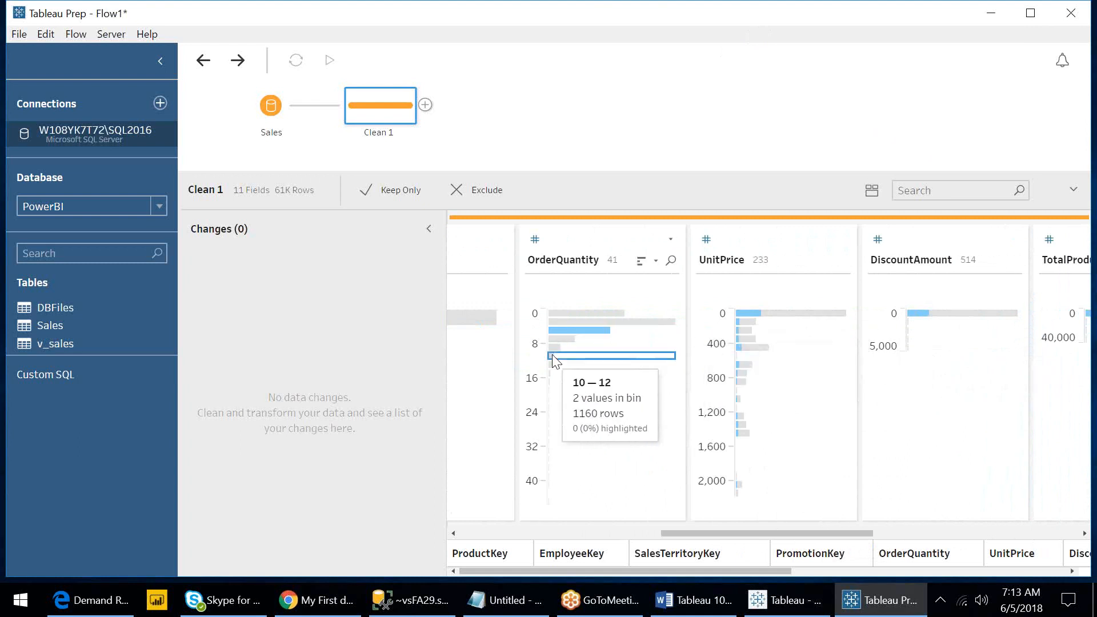
pyautogui.click(554, 356)
pyautogui.moveTo(596, 487)
pyautogui.moveTo(558, 364)
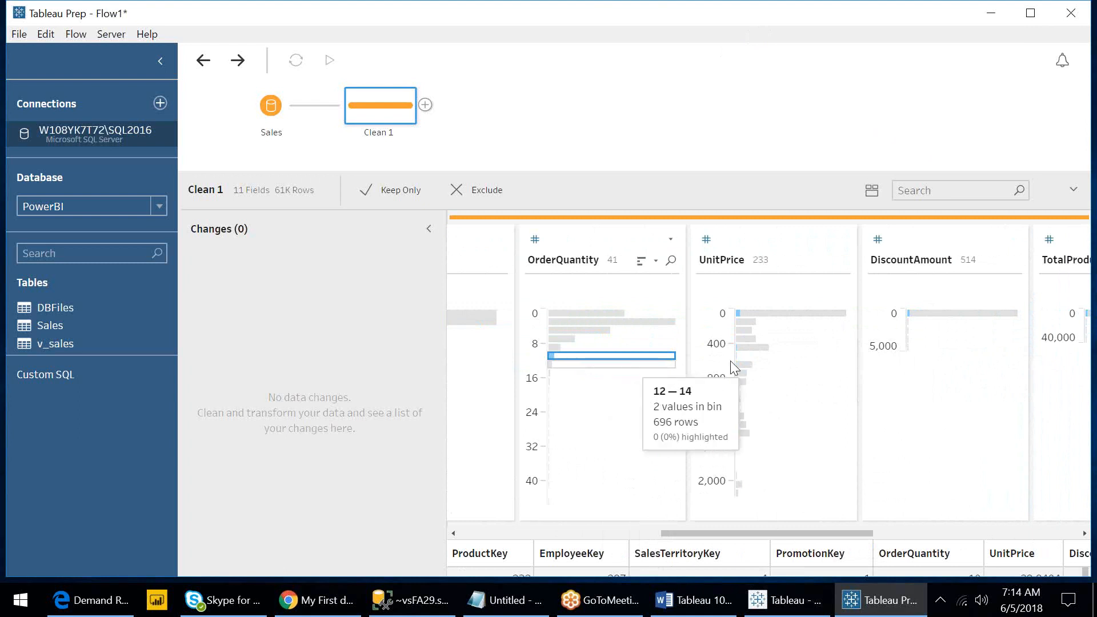
pyautogui.moveTo(802, 314)
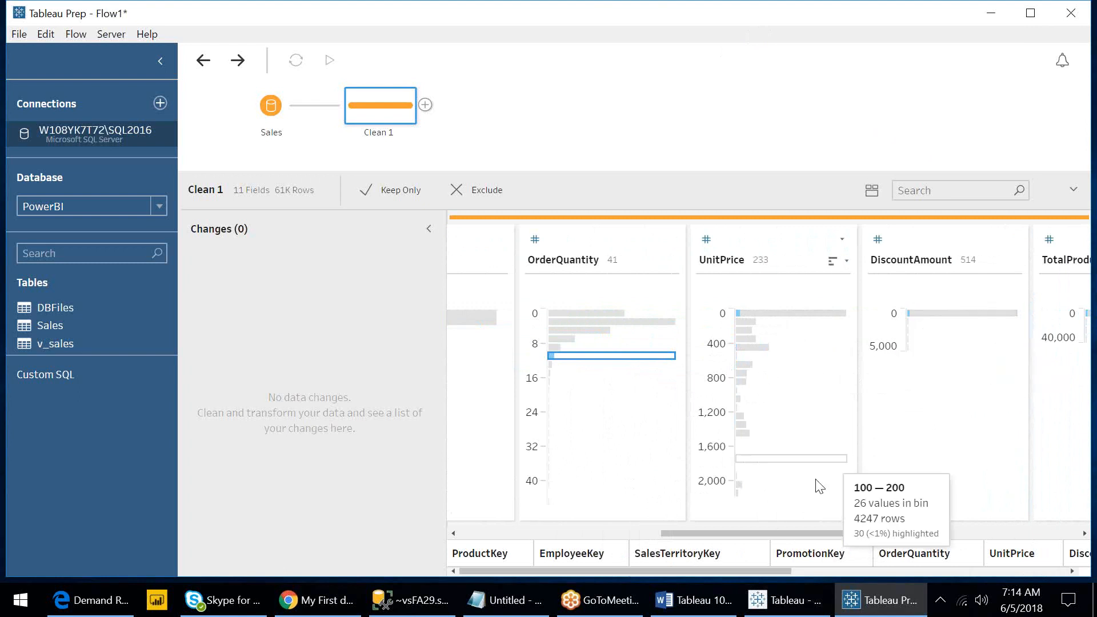
pyautogui.moveTo(793, 534); pyautogui.dragTo(896, 532)
pyautogui.moveTo(632, 324)
pyautogui.moveTo(781, 315)
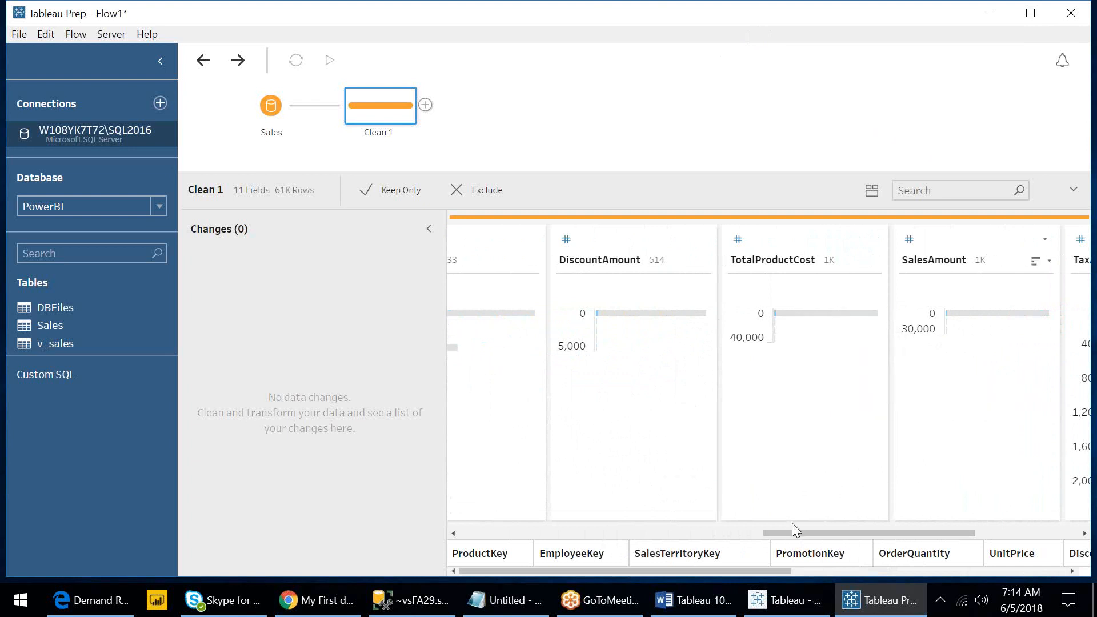
pyautogui.moveTo(807, 534); pyautogui.dragTo(947, 537)
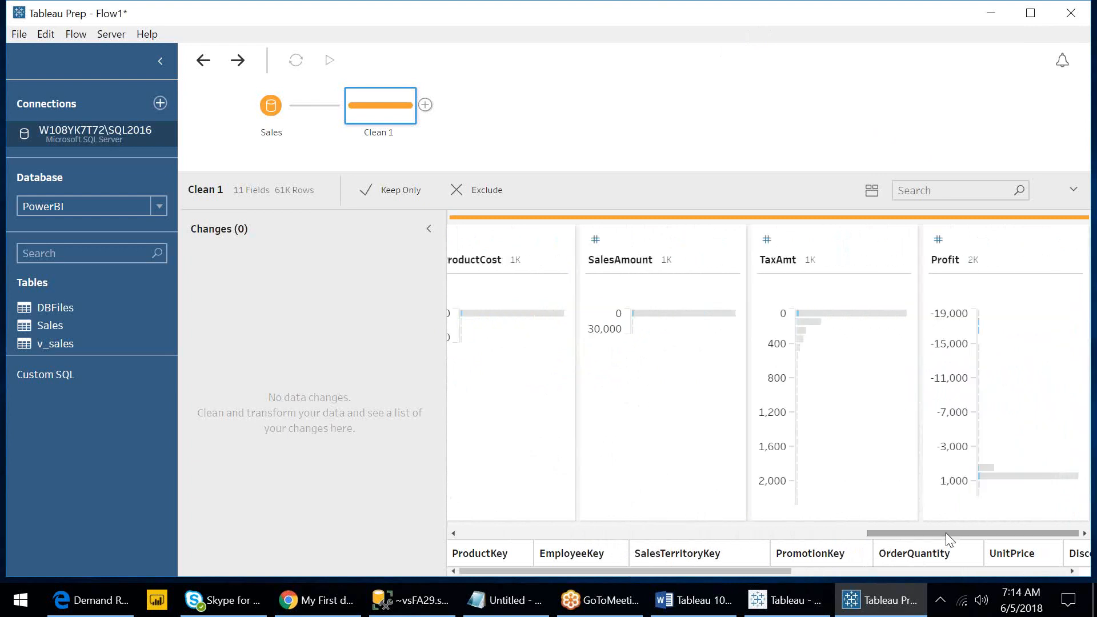
pyautogui.moveTo(991, 485)
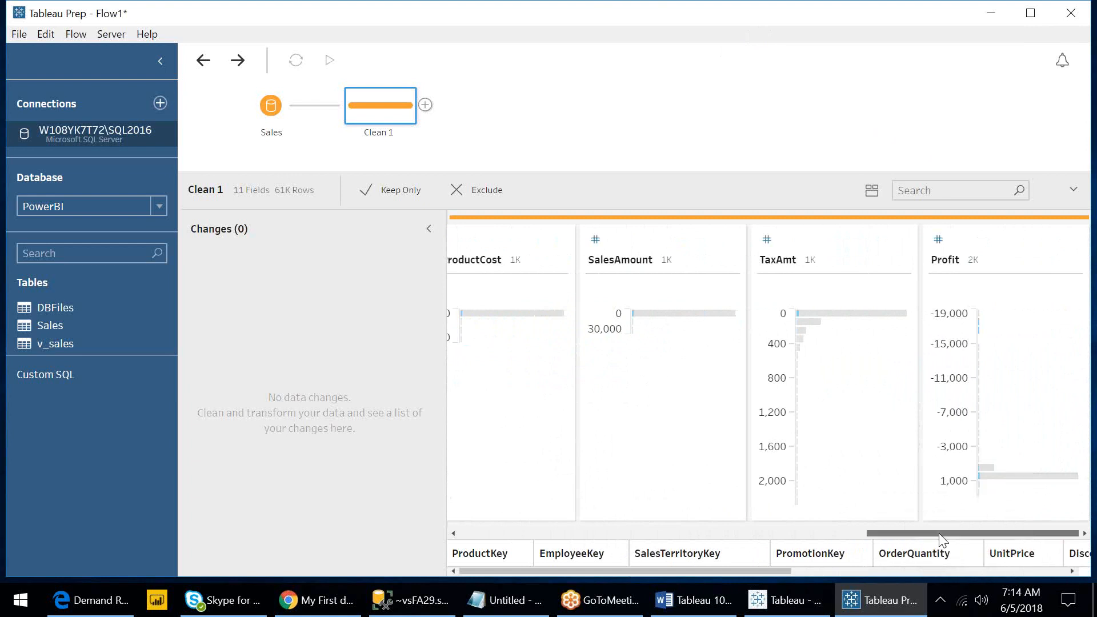
pyautogui.moveTo(942, 539); pyautogui.dragTo(676, 560)
pyautogui.moveTo(807, 365)
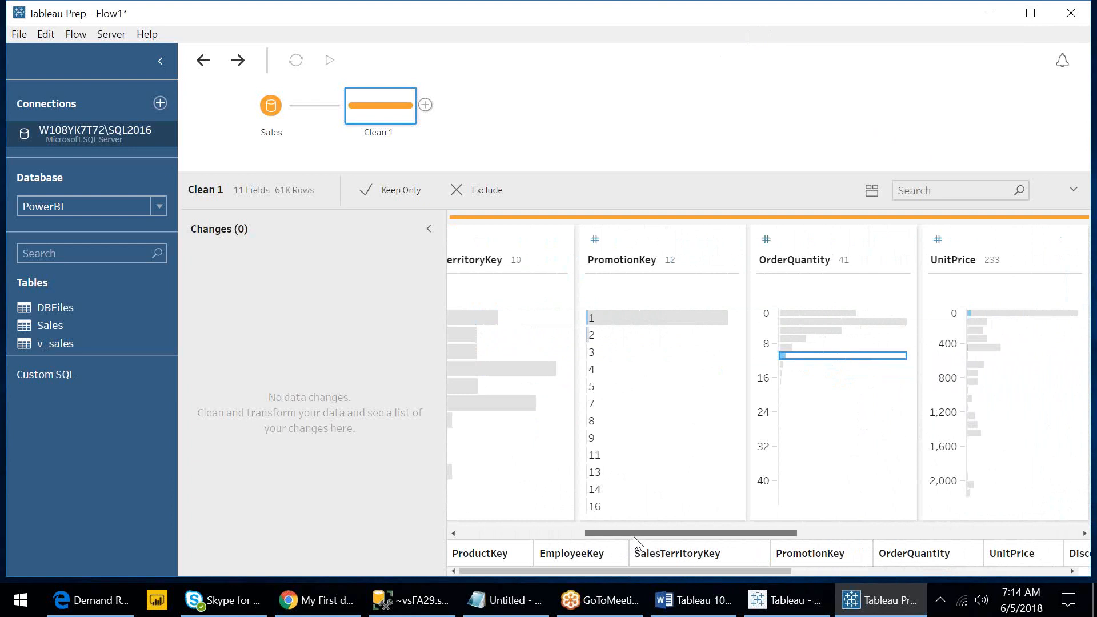
# - Highlight the 18–20 bin of OrderQuantity, and PromotionKey value 2, to compare their related values in the other profiles
pyautogui.moveTo(596, 536); pyautogui.dragTo(682, 509)
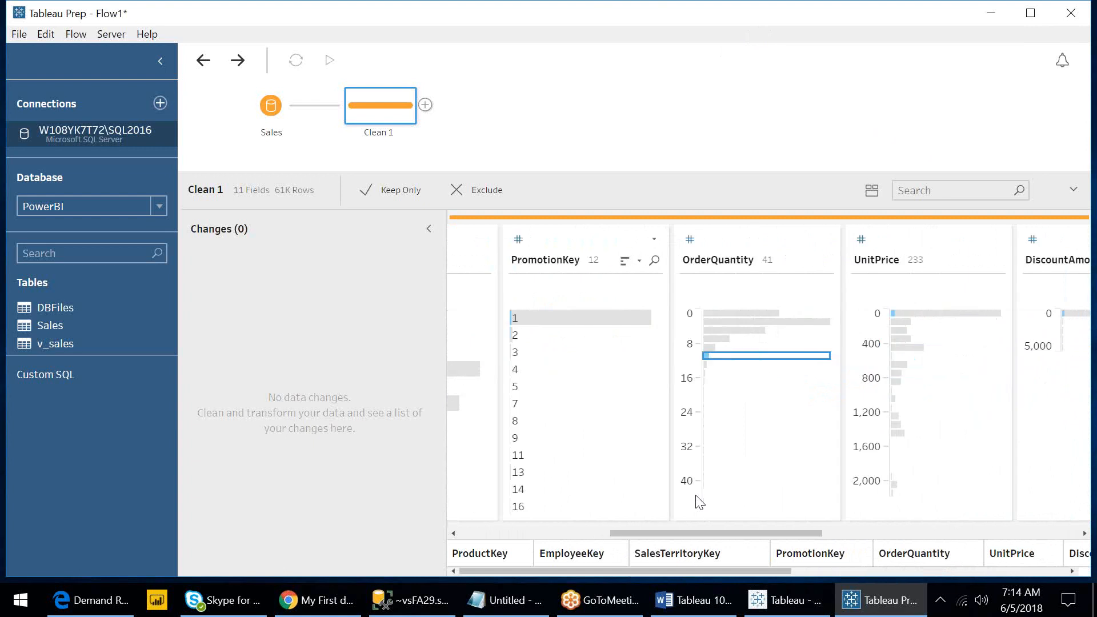
pyautogui.click(766, 391)
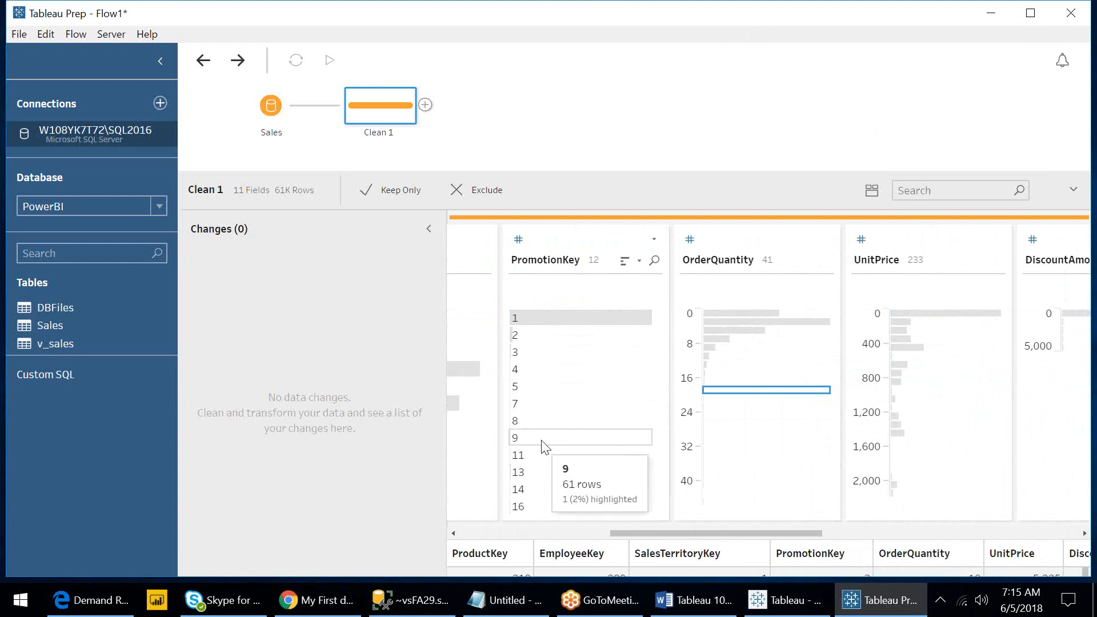
pyautogui.click(517, 336)
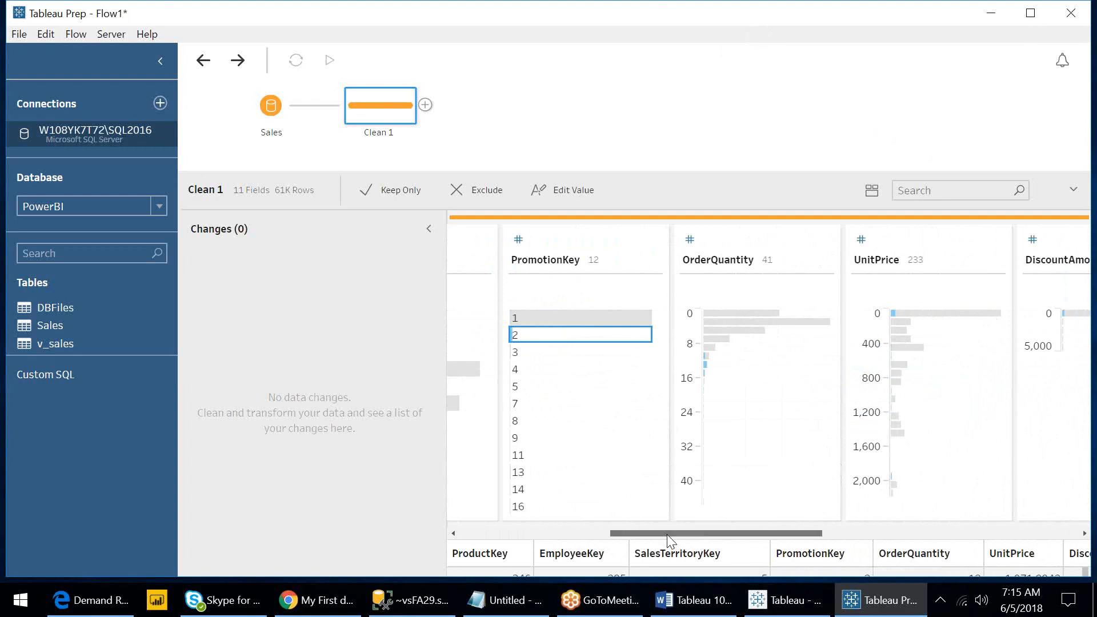
pyautogui.moveTo(669, 534); pyautogui.dragTo(920, 503)
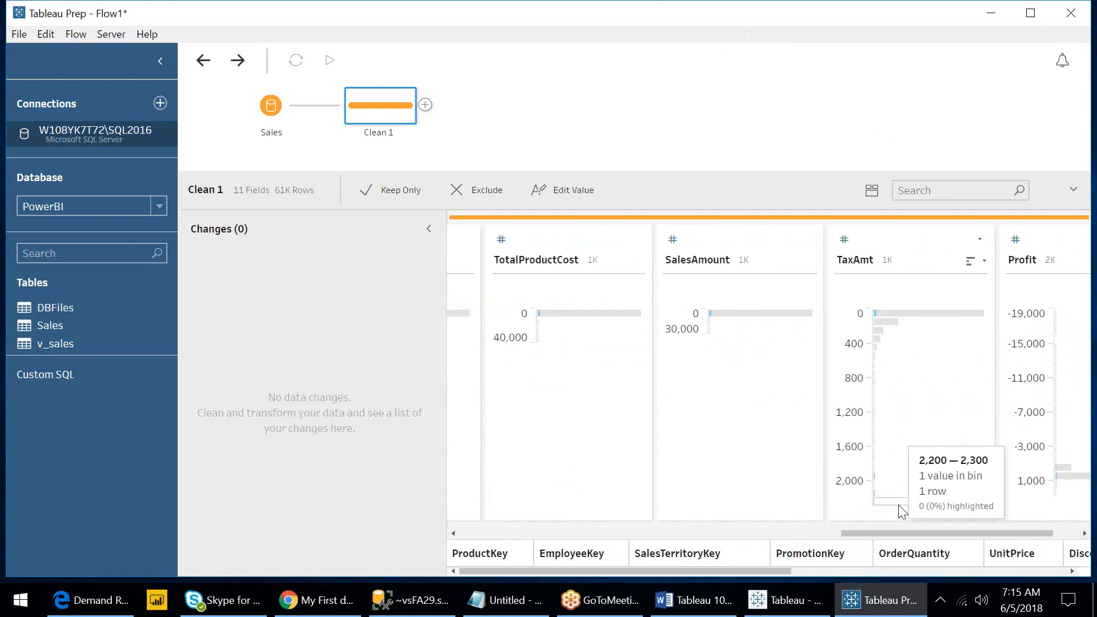
# - Compare the values related to PromotionKey 2 in the profiles from PromotionKey through TaxAmt, and clear the highlight
pyautogui.moveTo(714, 320)
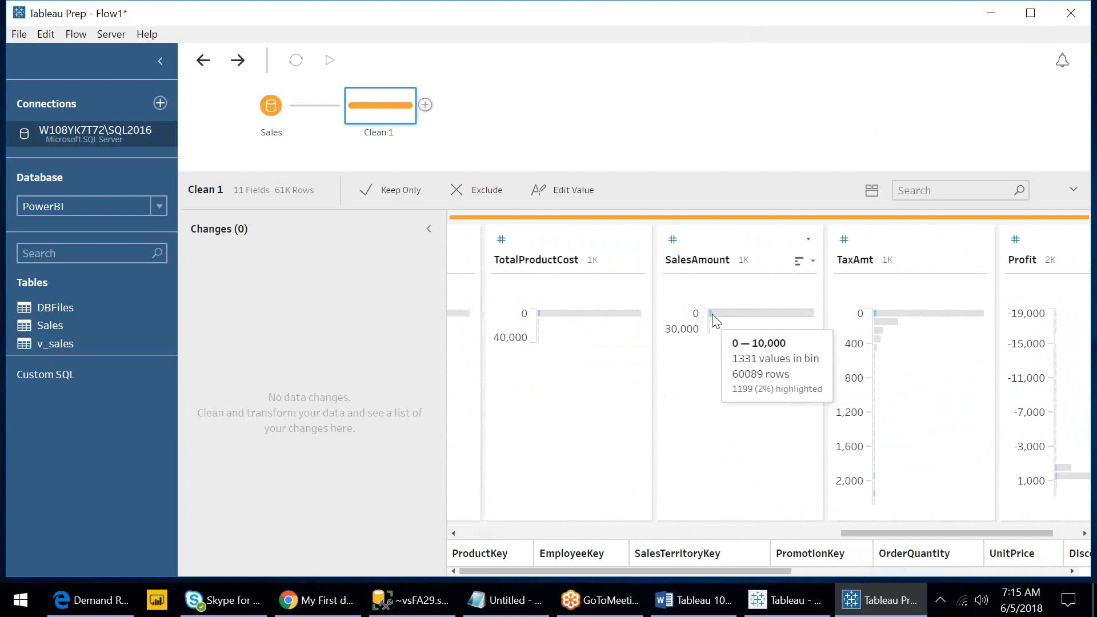
pyautogui.moveTo(873, 320)
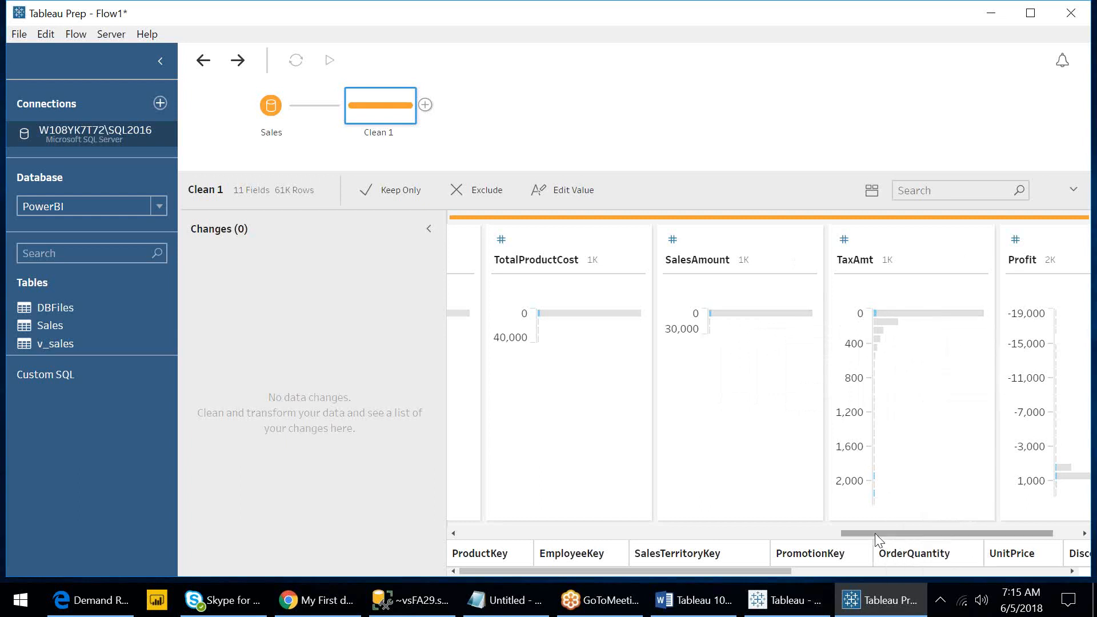
pyautogui.moveTo(892, 533); pyautogui.dragTo(641, 533)
pyautogui.moveTo(584, 316)
pyautogui.moveTo(561, 339)
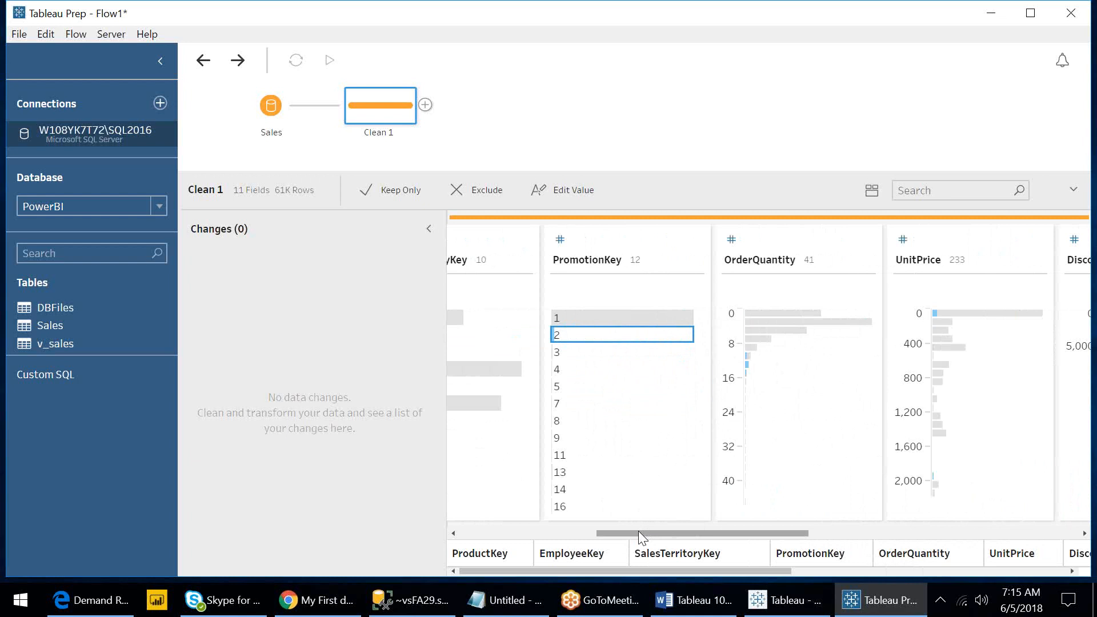
pyautogui.moveTo(639, 532); pyautogui.dragTo(838, 533)
pyautogui.moveTo(810, 319)
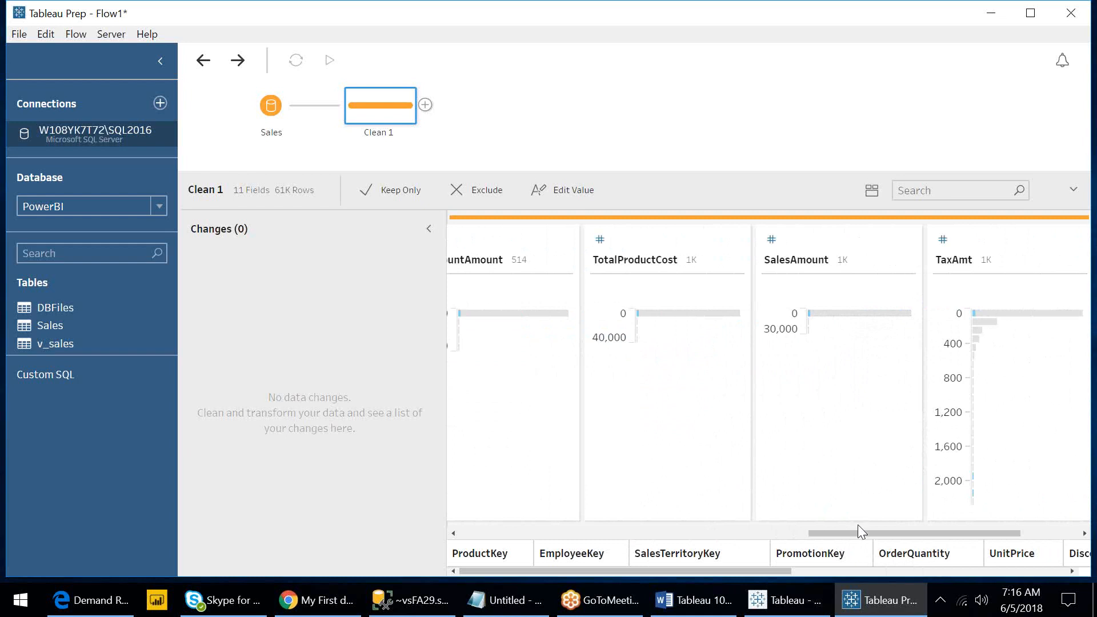
pyautogui.moveTo(860, 534); pyautogui.dragTo(558, 534)
pyautogui.click(835, 364)
pyautogui.click(836, 366)
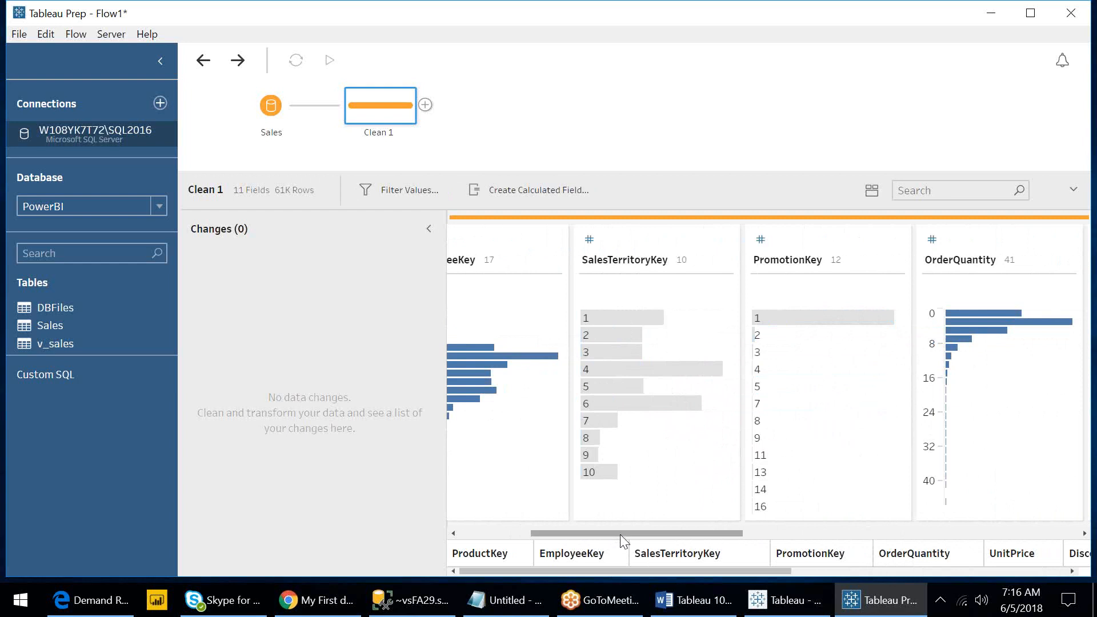
# - Switch the ProductKey profile's sorting from count order to A to Z by domain, and review its sort options
pyautogui.moveTo(591, 533); pyautogui.dragTo(520, 533)
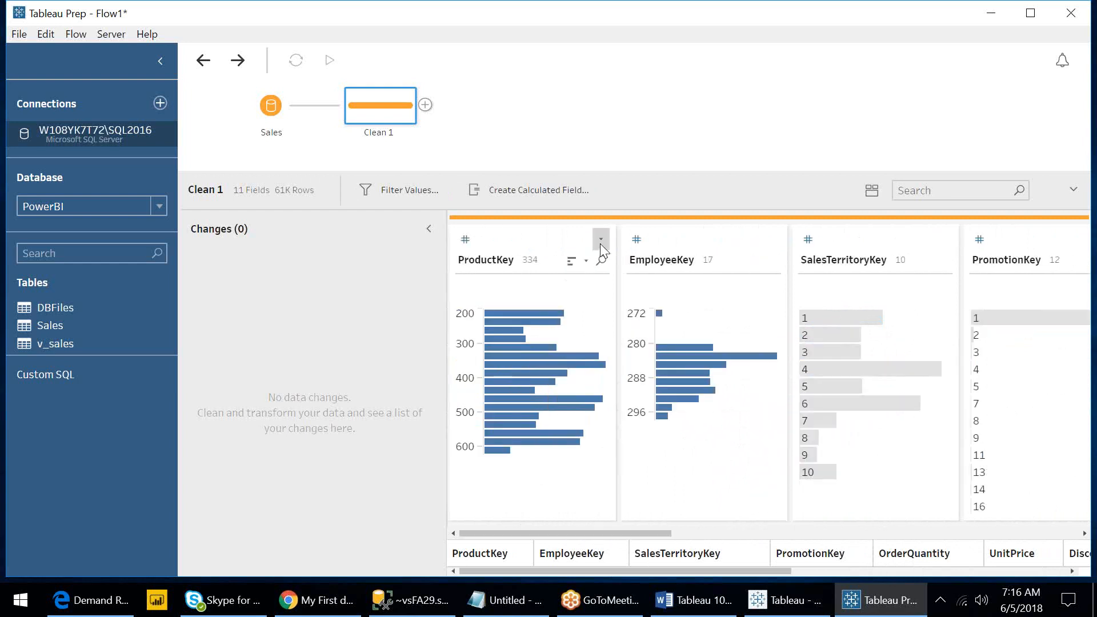
pyautogui.click(571, 263)
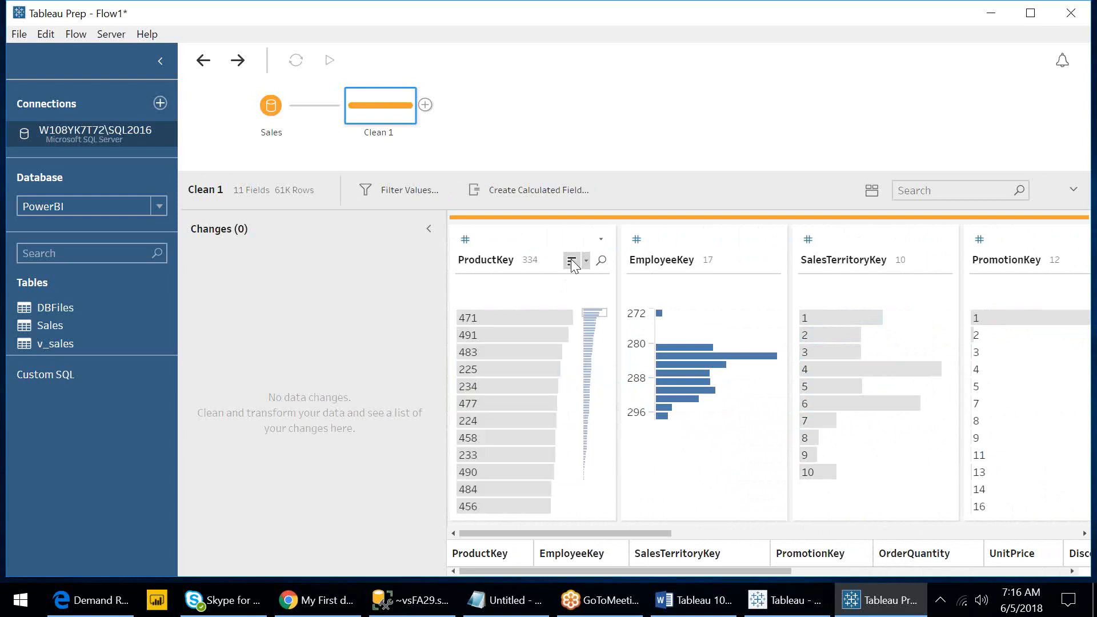
pyautogui.click(571, 261)
pyautogui.click(572, 261)
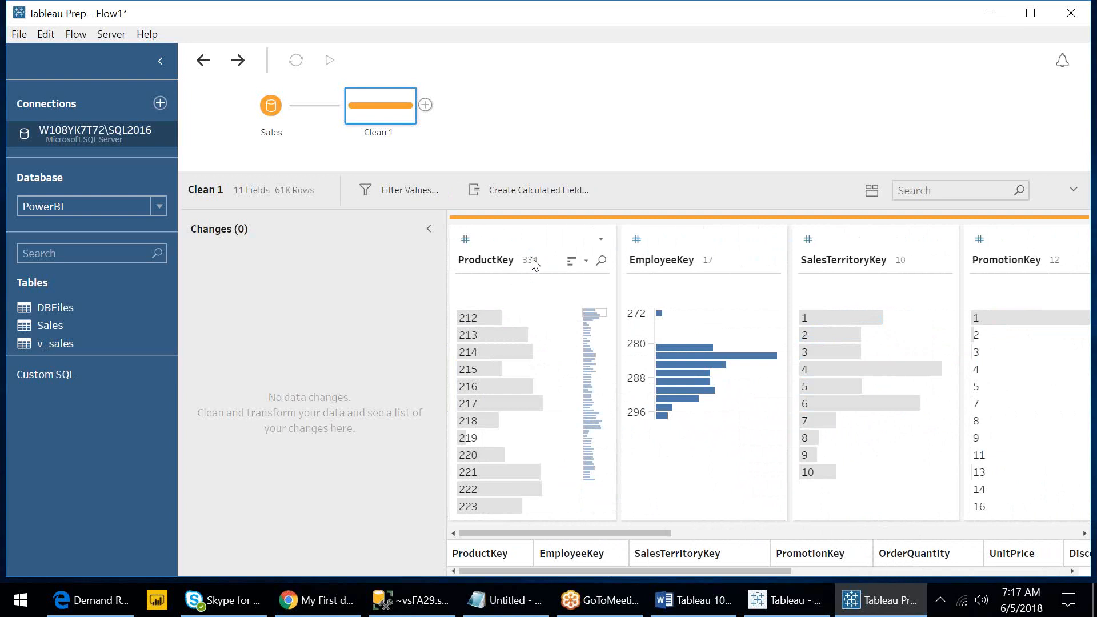
pyautogui.click(587, 263)
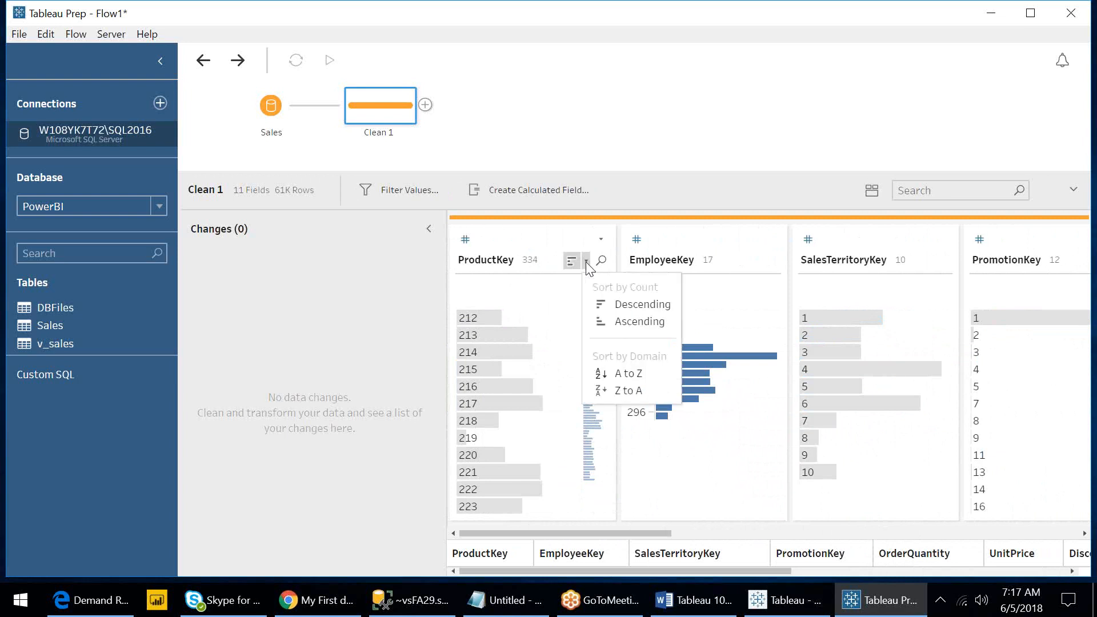
pyautogui.click(542, 285)
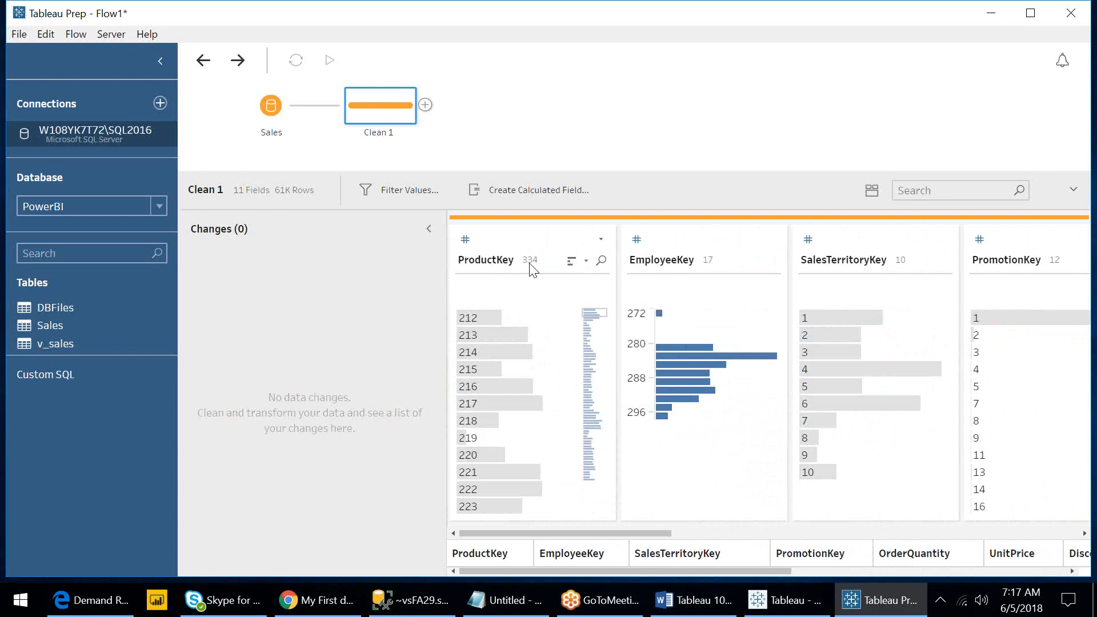
pyautogui.moveTo(530, 265)
# - Show only the data grid of Clean 1 and look through its columns
pyautogui.click(876, 188)
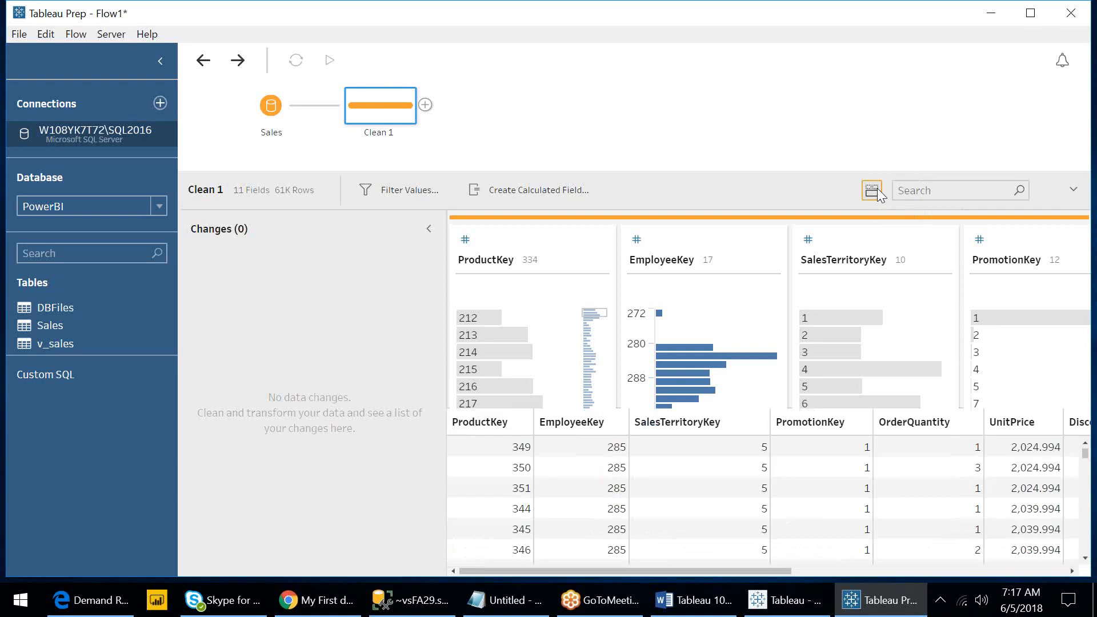
pyautogui.hscroll(2, 668, 568)
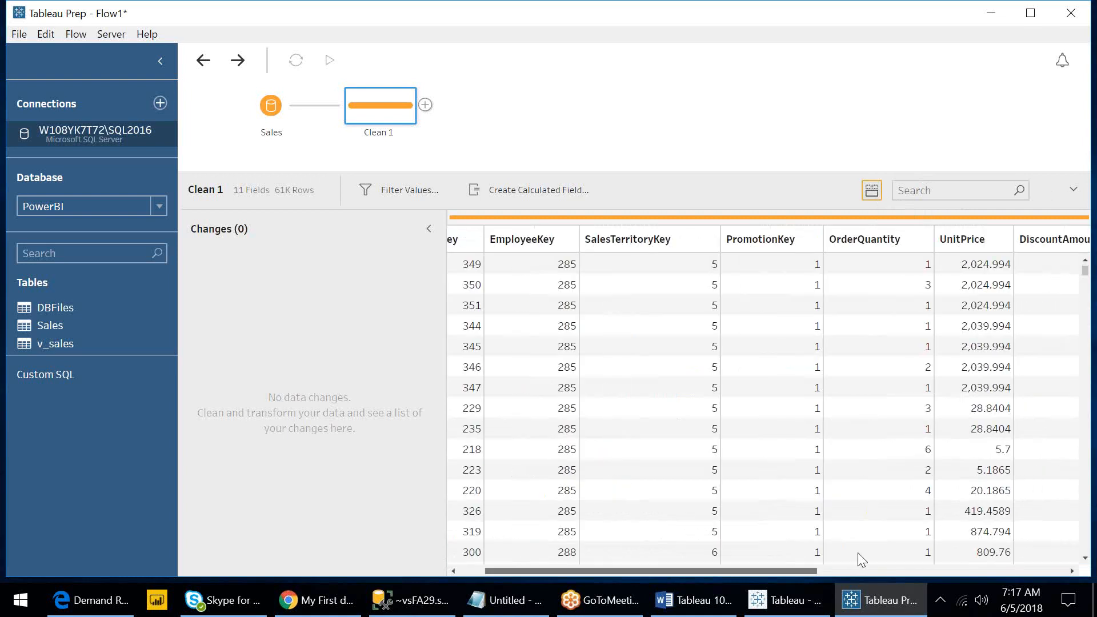
pyautogui.hscroll(10, 859, 553)
pyautogui.hscroll(-10, 948, 562)
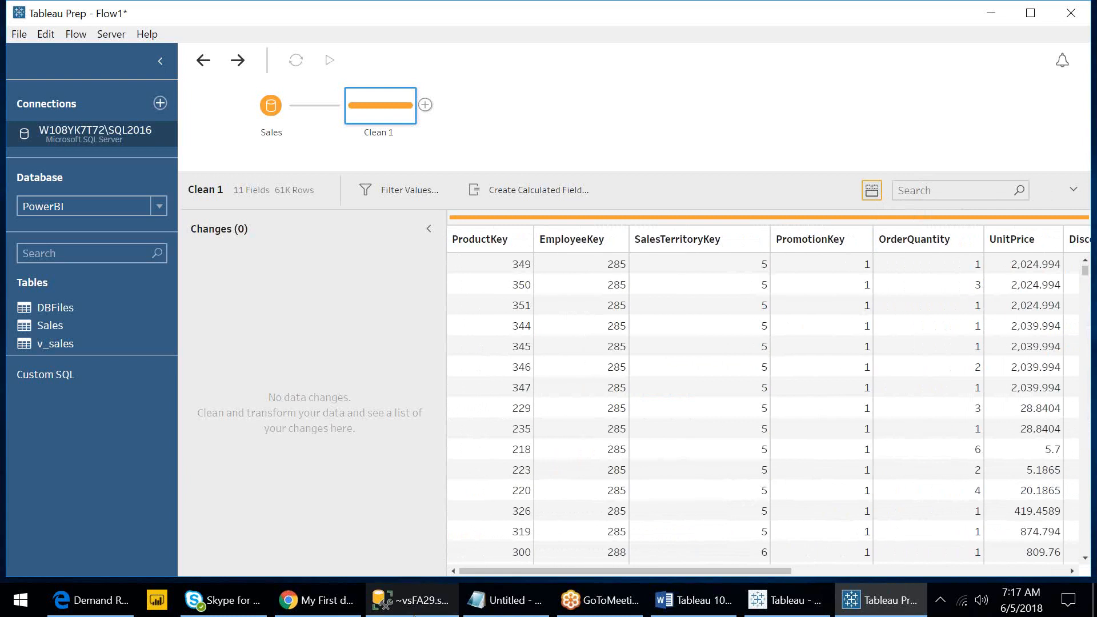
# - View the Sales input settings, return to Clean 1 and look at the Add Filter calculation dialog
pyautogui.click(271, 106)
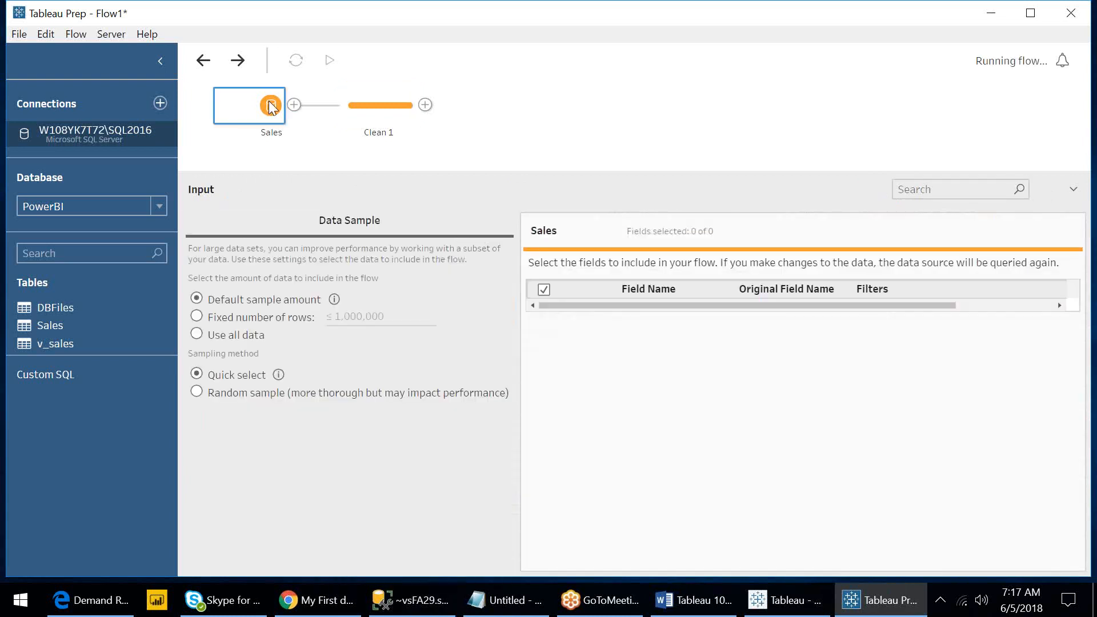
pyautogui.click(379, 103)
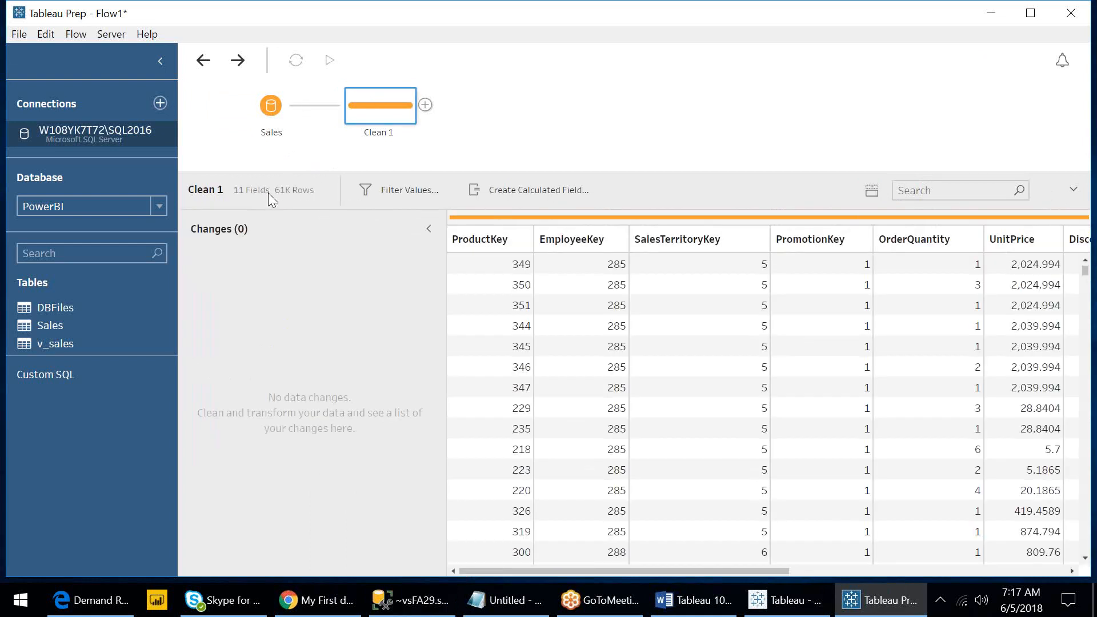
pyautogui.moveTo(279, 194)
pyautogui.click(402, 192)
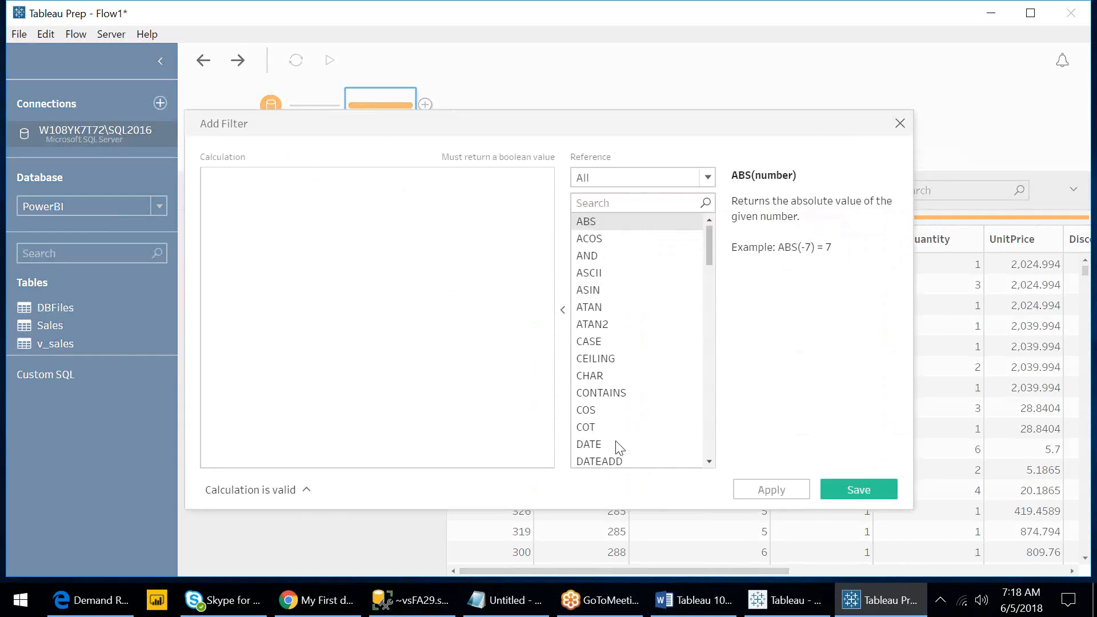
pyautogui.click(898, 127)
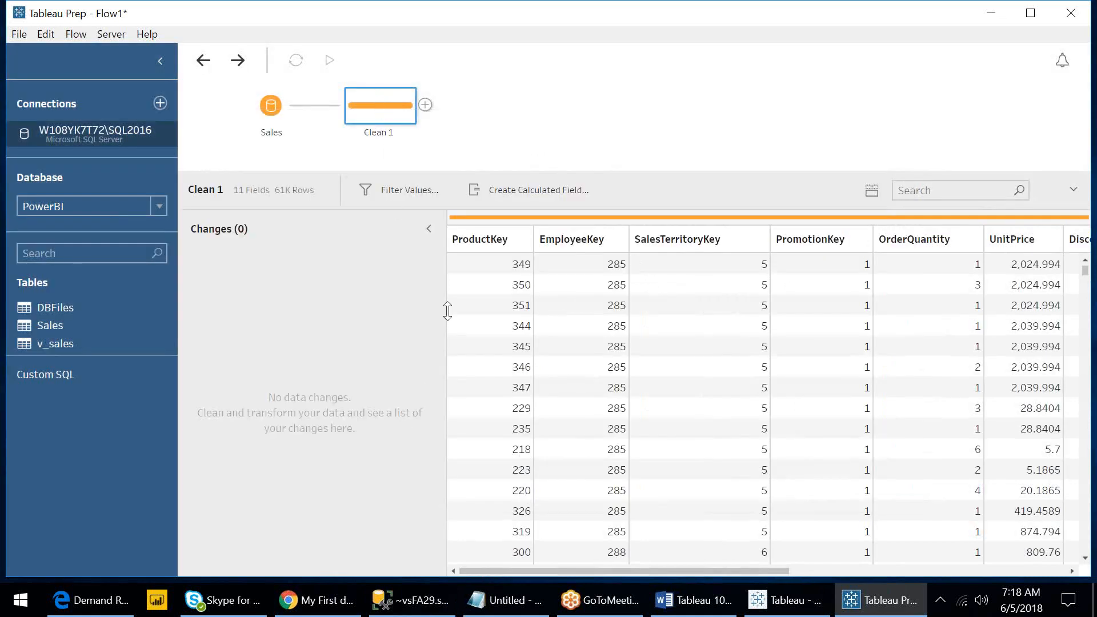
# - Restore the profile cards and look at the ProductKey field's sort options and value search
pyautogui.click(879, 194)
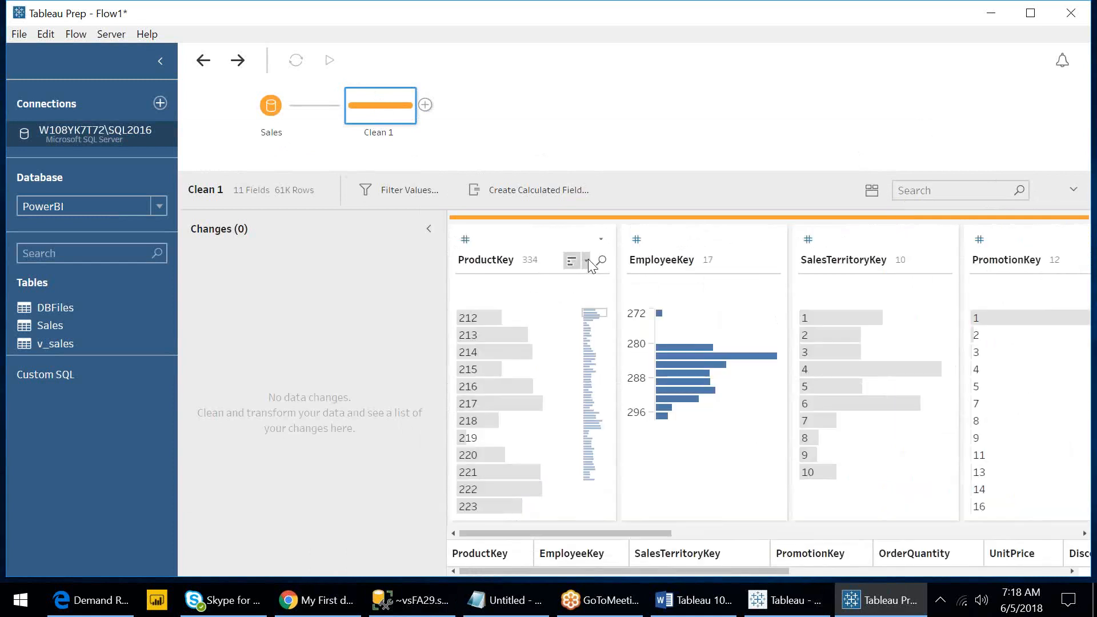
pyautogui.click(587, 261)
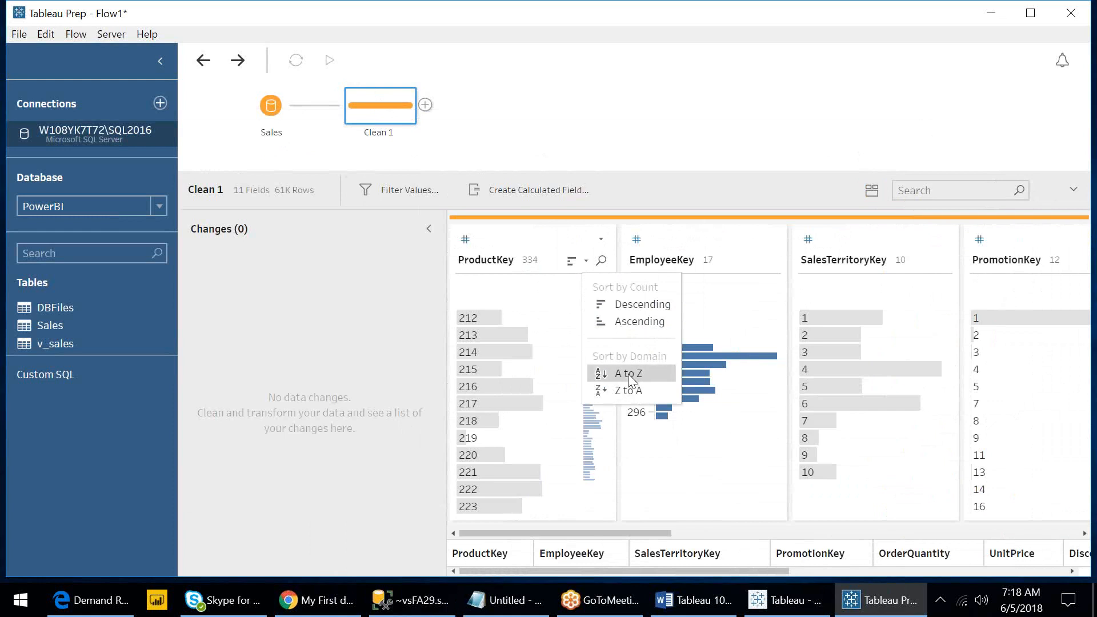
pyautogui.click(543, 283)
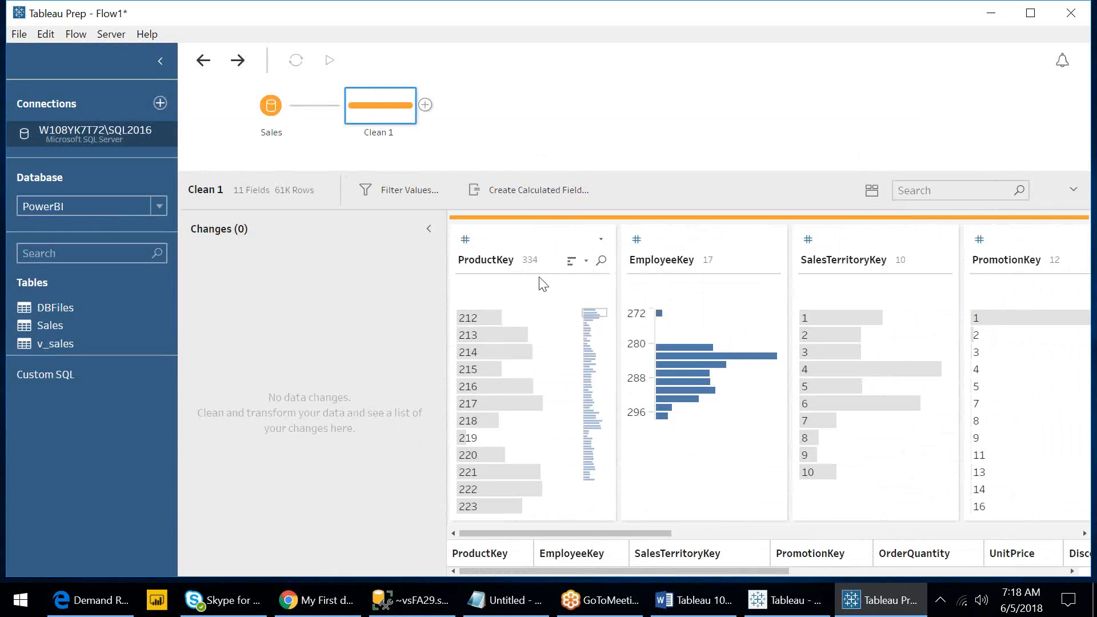
pyautogui.click(603, 261)
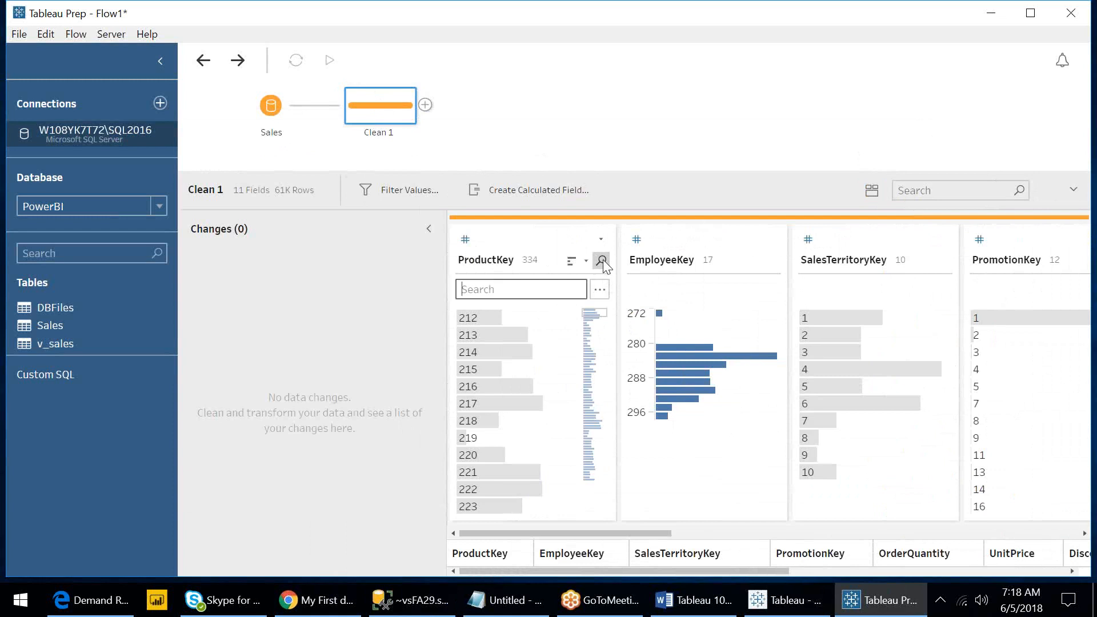
# - View the value options of ProductKey 215 and open that value for editing
pyautogui.click(475, 365)
pyautogui.rightClick(474, 367)
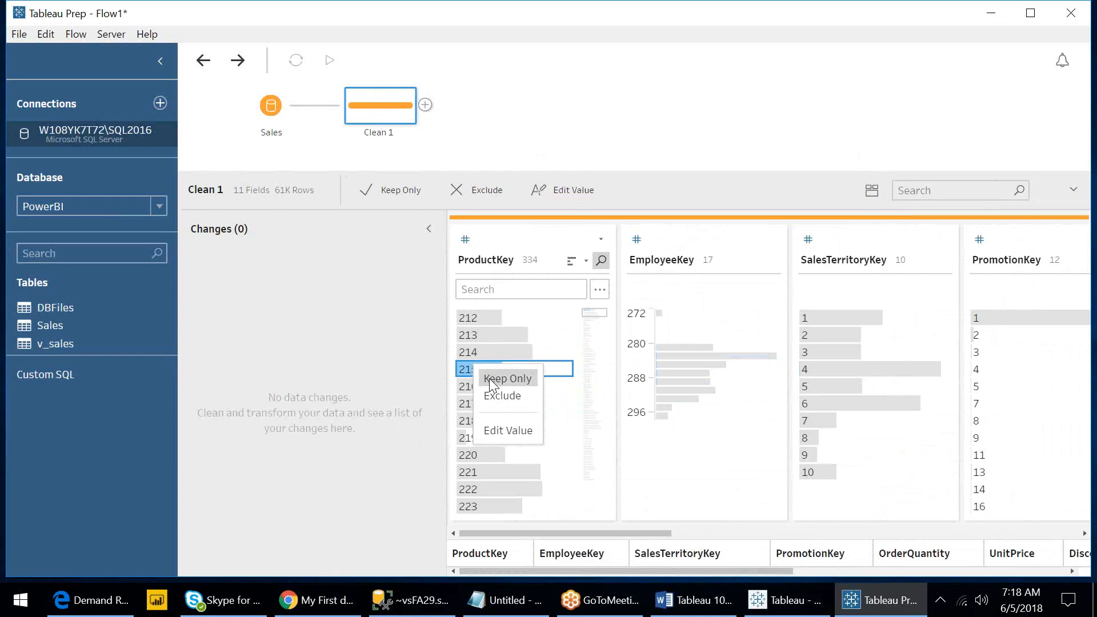
pyautogui.click(508, 430)
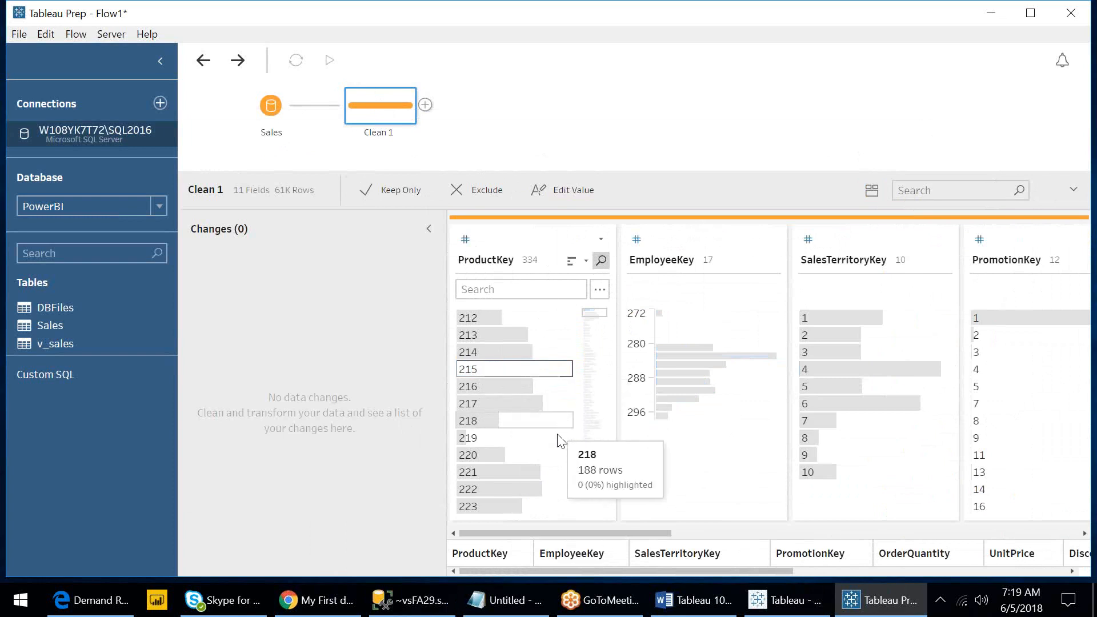
pyautogui.press('Return')
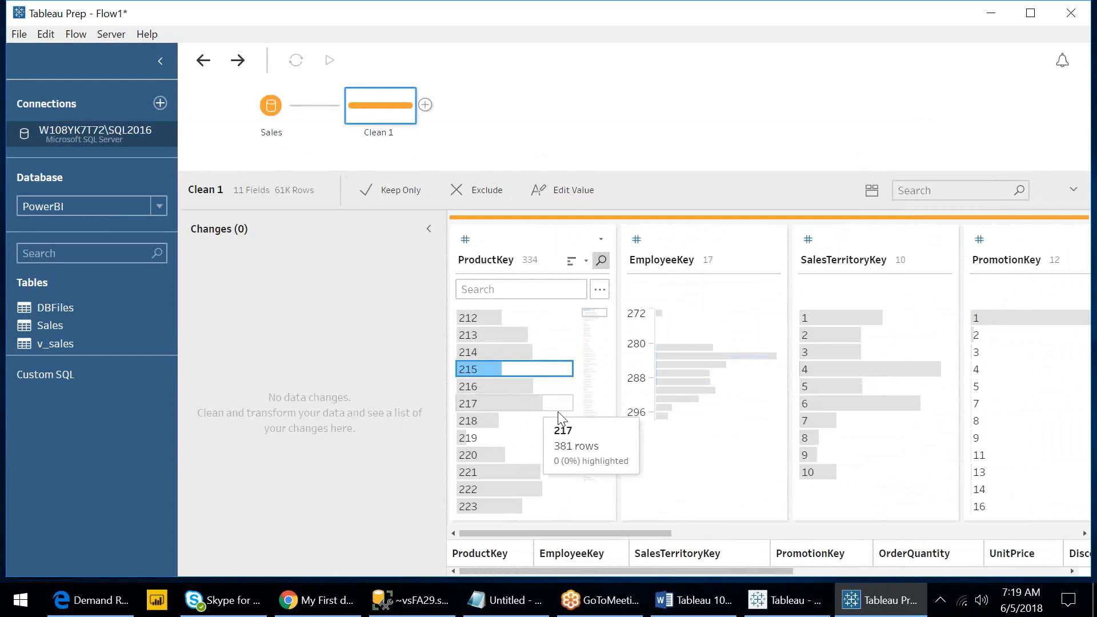
# - Try replacing ProductKey value 213 with 212, and undo the replacement
pyautogui.click(547, 337)
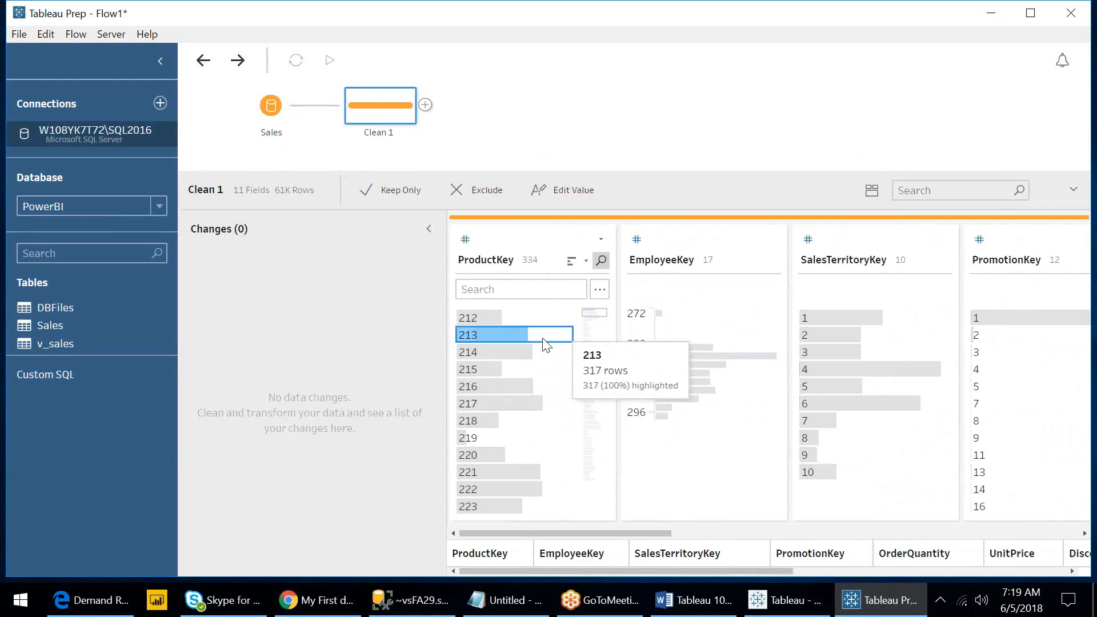
pyautogui.doubleClick(512, 337)
pyautogui.press('BackSpace')
pyautogui.write('2')
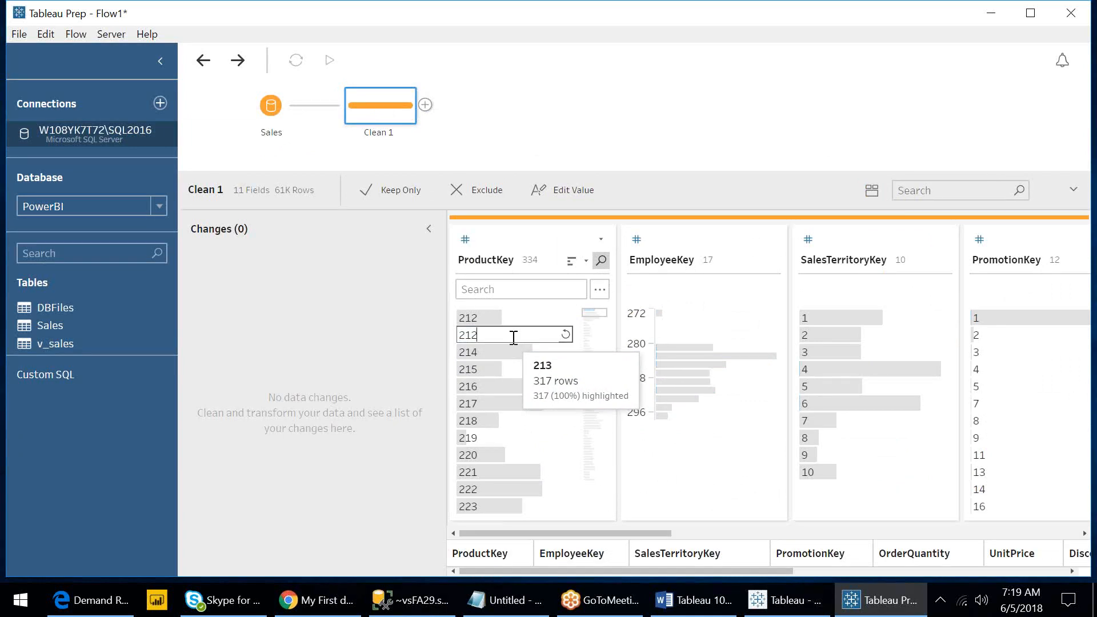
pyautogui.press('Return')
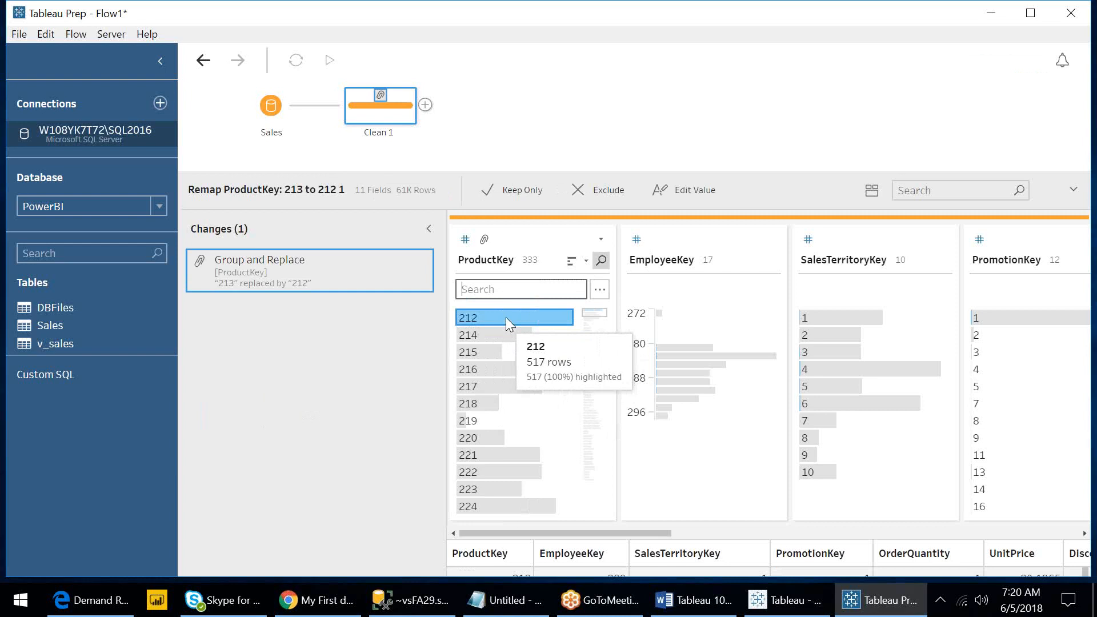
pyautogui.click(206, 65)
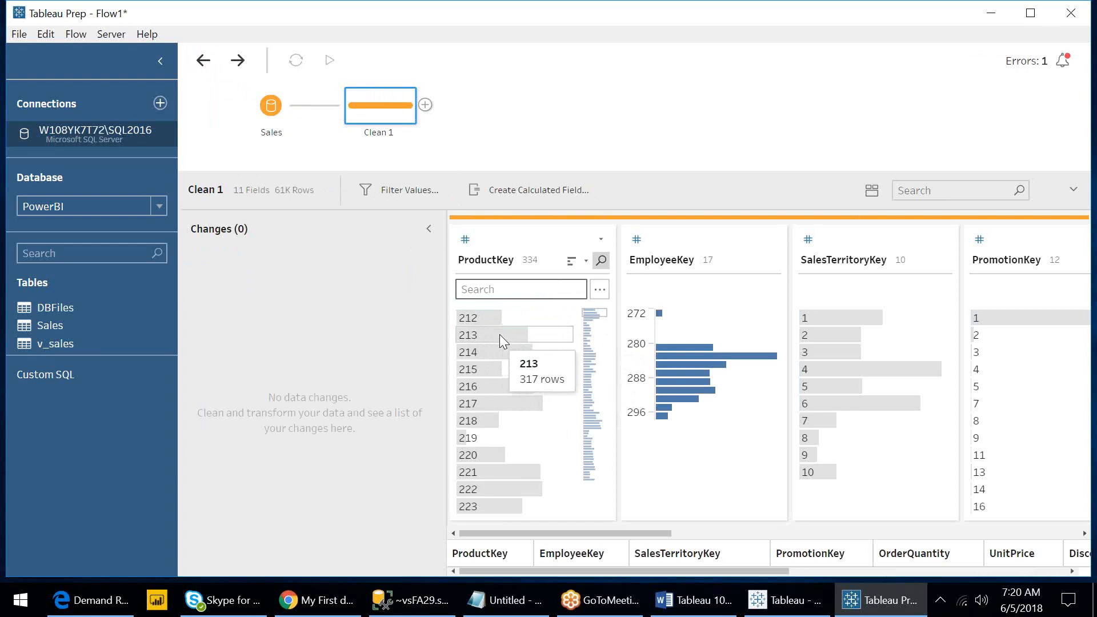
# - Replace the ProductKey value 213 with 212 in the Clean 1 step
pyautogui.doubleClick(499, 335)
pyautogui.press('BackSpace')
pyautogui.write('2')
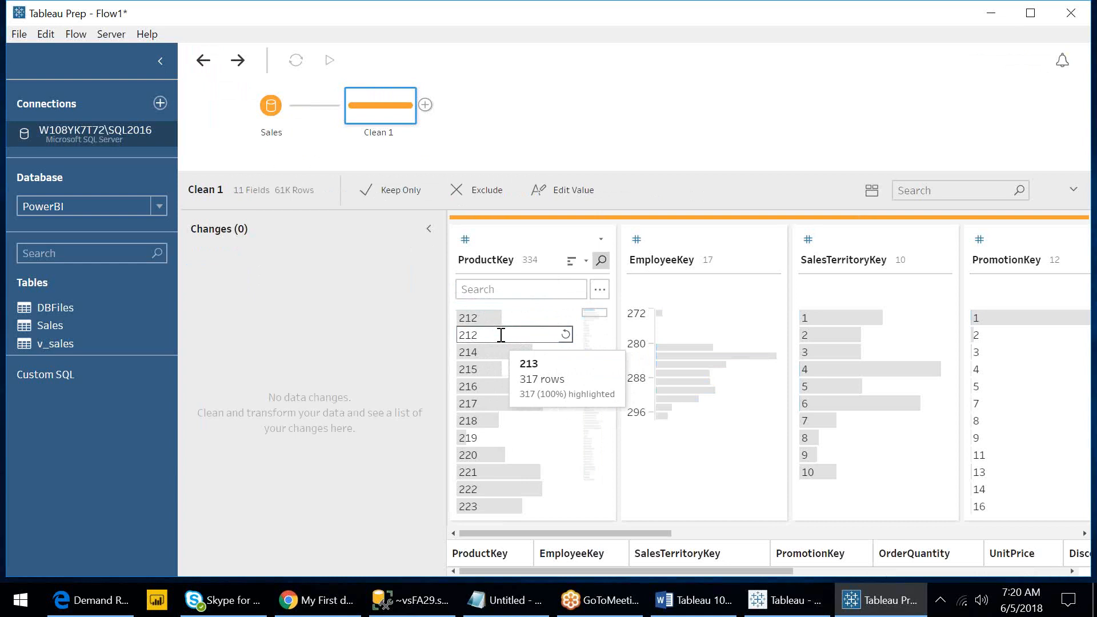
pyautogui.press('Return')
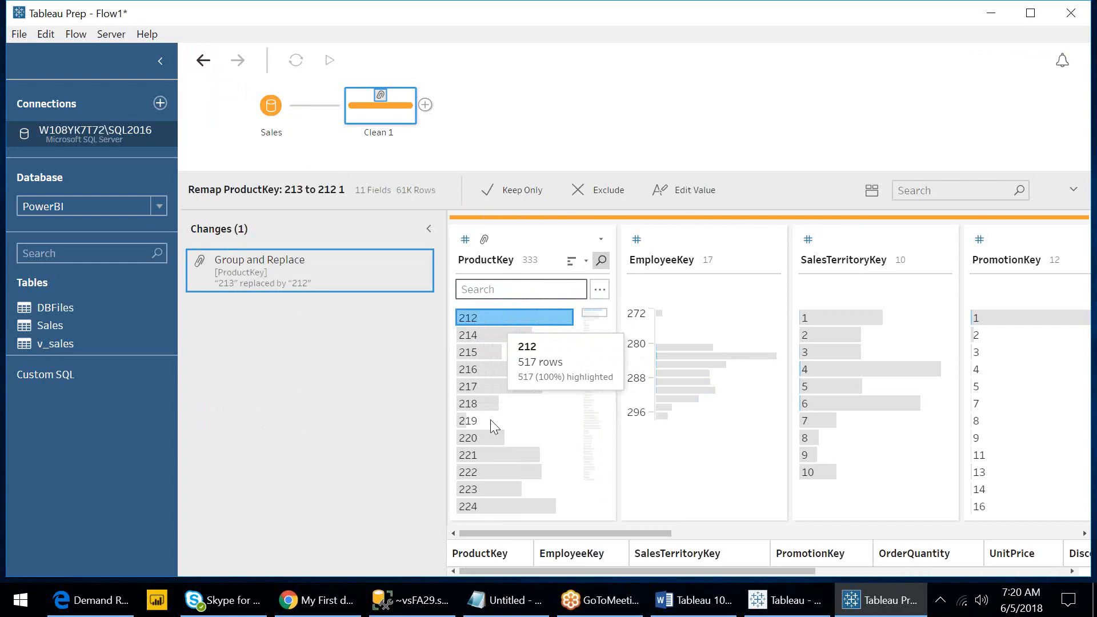
# - Switch to Notepad and start a sample table with the headings Produckey and sales and the keys 212, 213 and 214
pyautogui.click(507, 614)
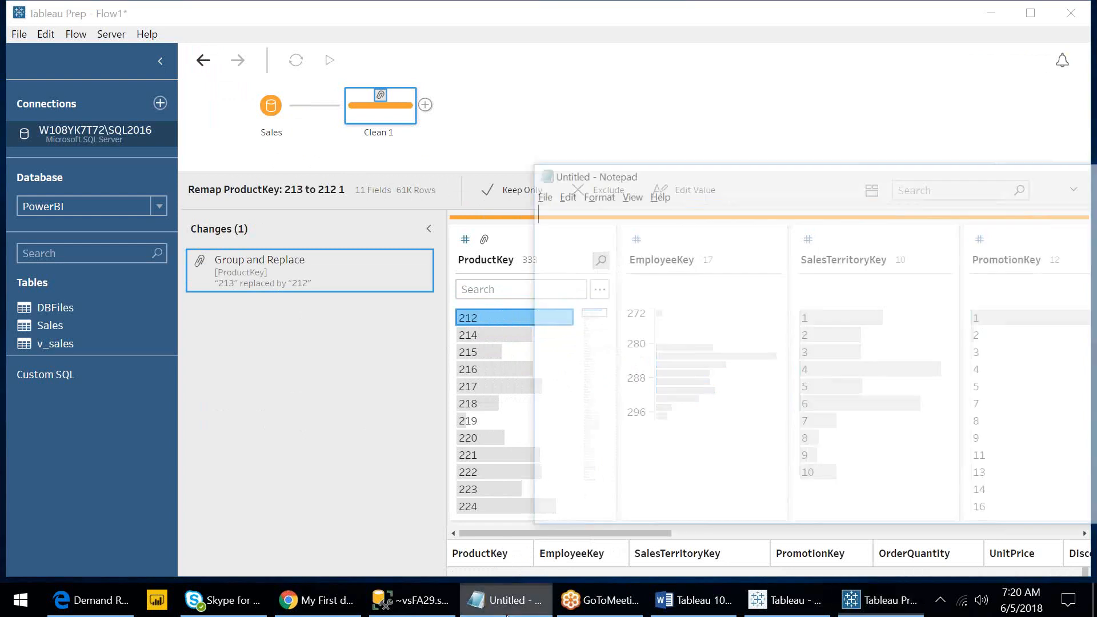
pyautogui.write('Produck')
pyautogui.write('ey')
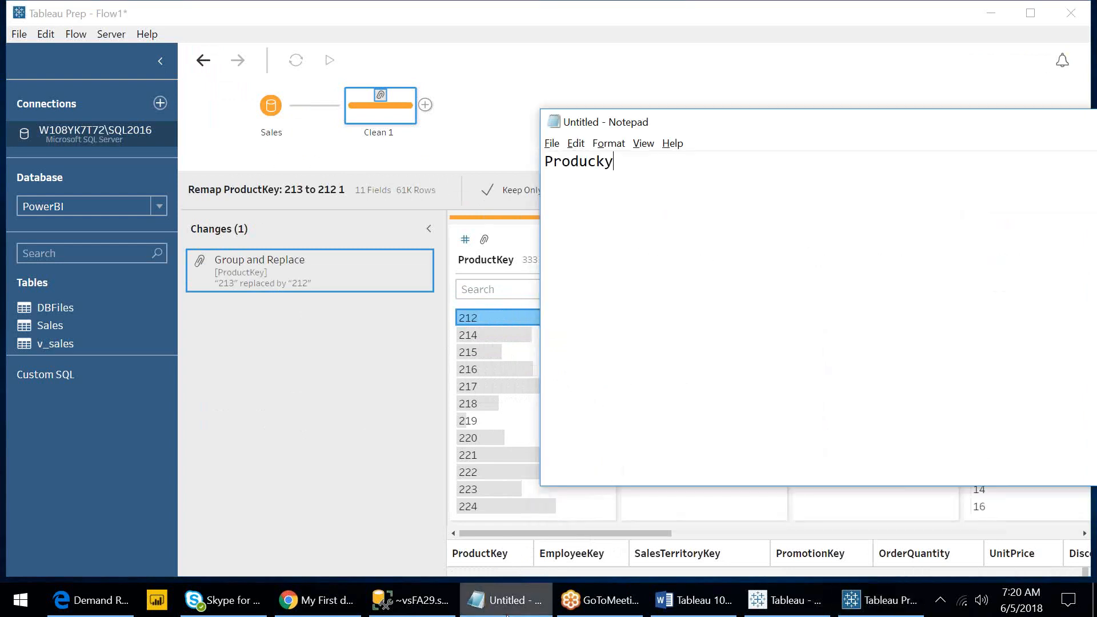
pyautogui.write('   sales ')
pyautogui.write('212')
pyautogui.press('Return')
pyautogui.write('21')
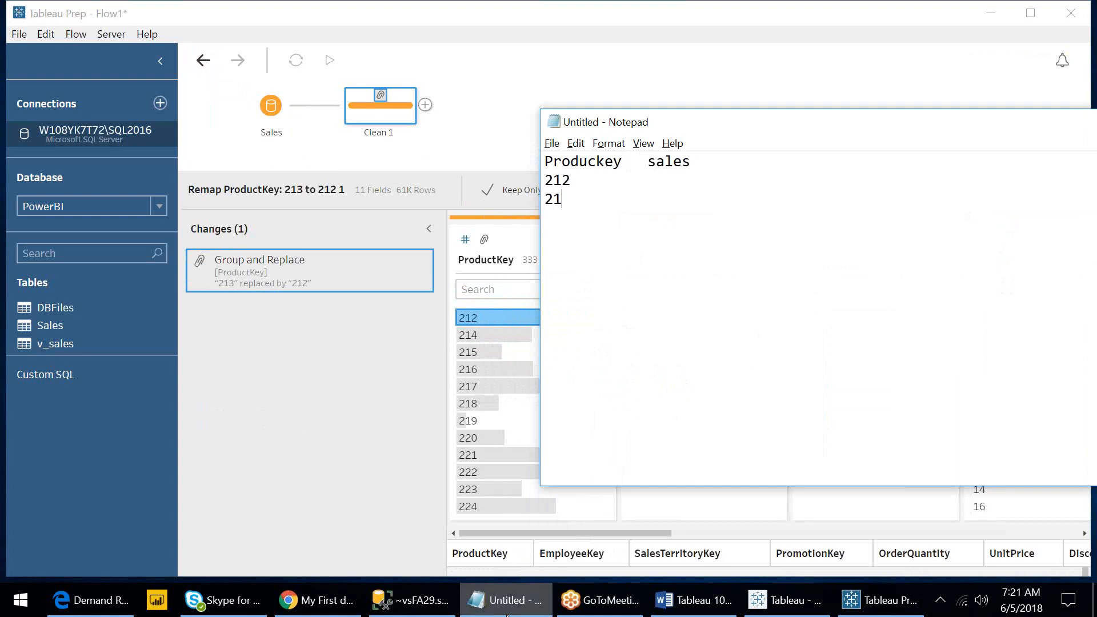
pyautogui.write('3')
pyautogui.press('Return')
pyautogui.write('214')
# - Fill in the sales values 100 for key 212, 200 for 213 and 100 for 214
pyautogui.click(698, 184)
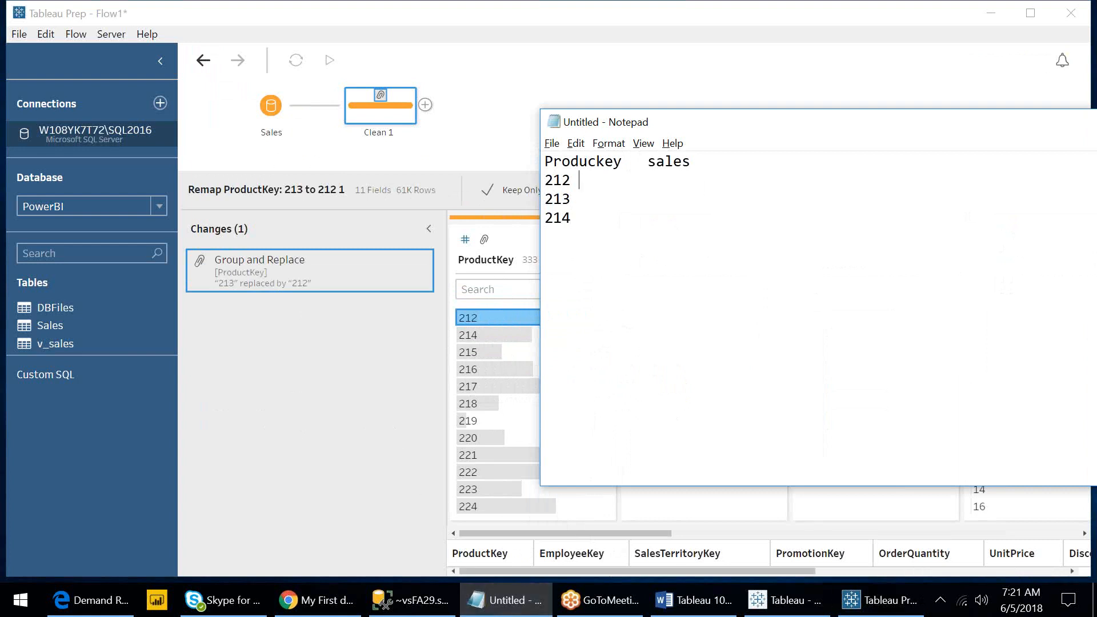
pyautogui.write('100 213')
pyautogui.write('          200')
pyautogui.click(579, 218)
pyautogui.write('100')
pyautogui.click(722, 165)
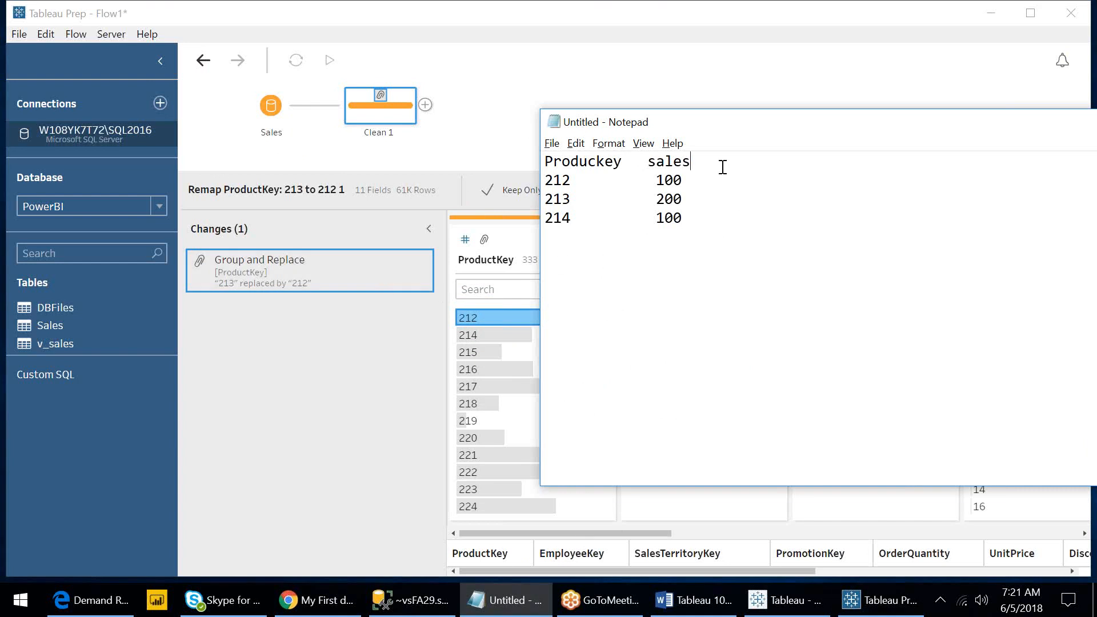
# - Add an aliasproductkey column to the sample table with 212 for keys 212 and 213, and 214 for key 214
pyautogui.write('aliasproductkey 212')
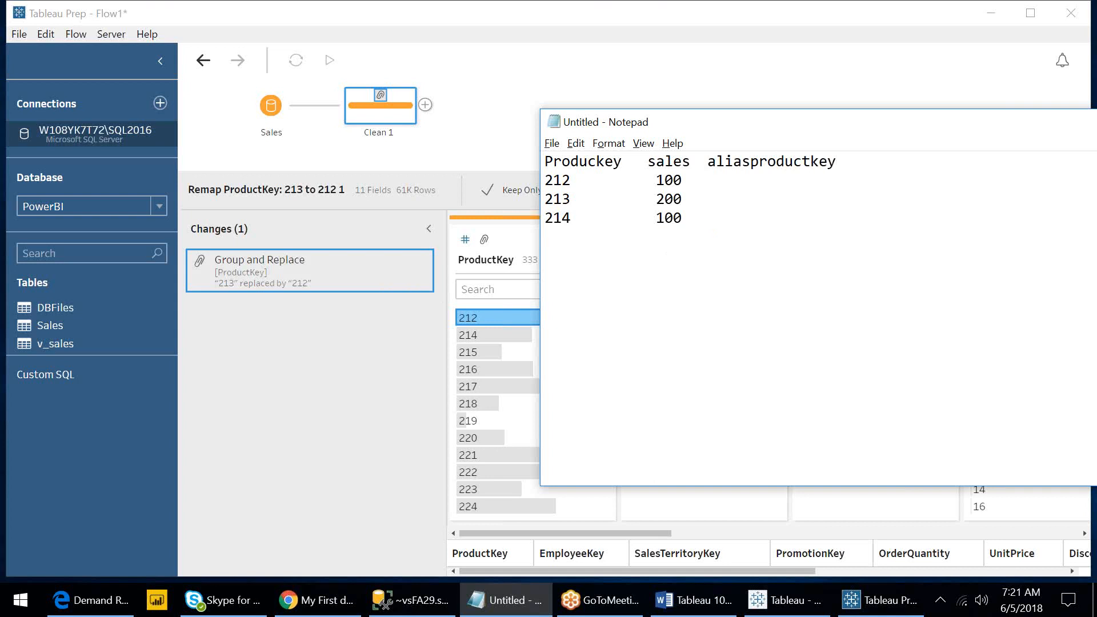
pyautogui.write('          100      212')
pyautogui.press('Down')
pyautogui.write('212')
pyautogui.press('Down')
pyautogui.write('214')
# - Write a "group by aliasproductkey" summary below the table, listing 300 for key 212 and 100 for key 214
pyautogui.press('Return')
pyautogui.write('group by ')
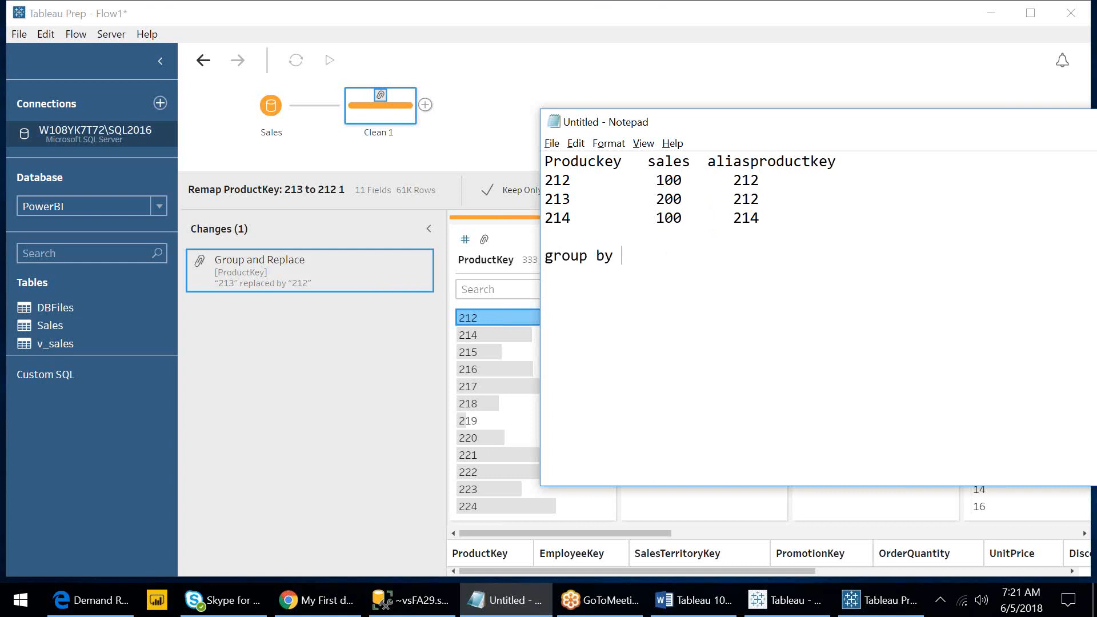
pyautogui.write('aliasproductkey')
pyautogui.press('Return')
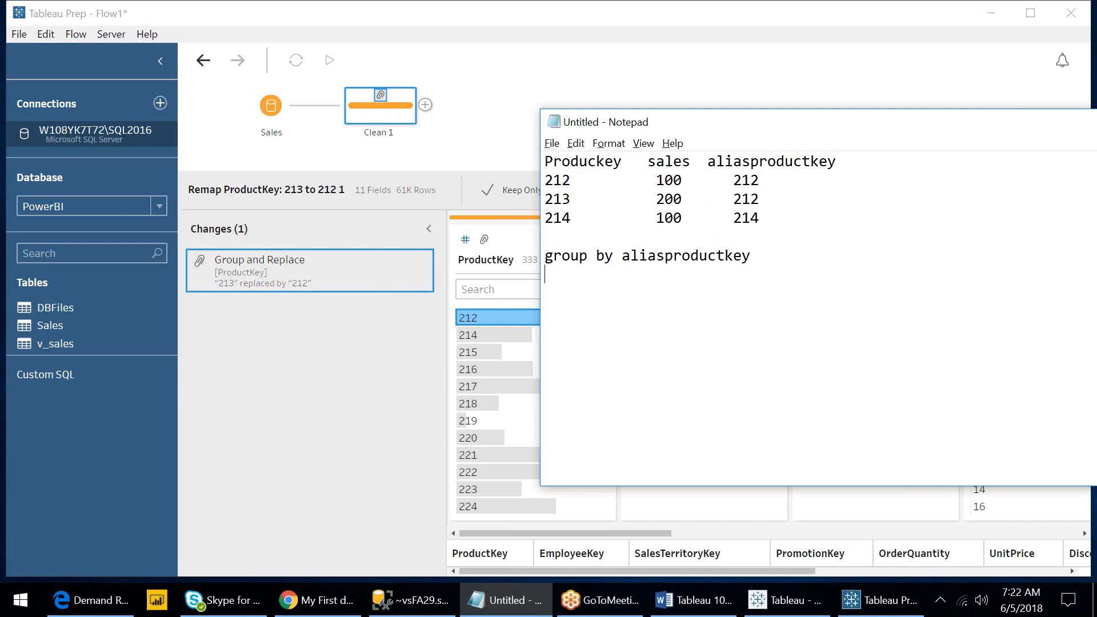
pyautogui.write('212')
pyautogui.press('Return')
pyautogui.write('214 ')
pyautogui.write('   300')
pyautogui.press('Down')
pyautogui.write('100')
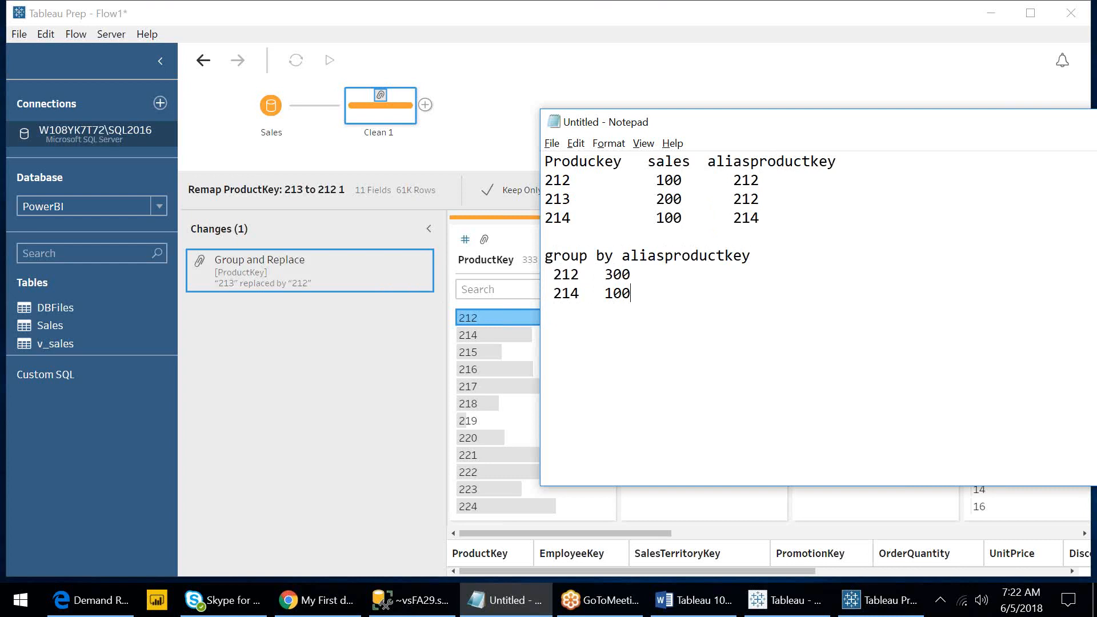
# - Return to Tableau Prep and undo the replacement of ProductKey 213 with 212
pyautogui.click(499, 612)
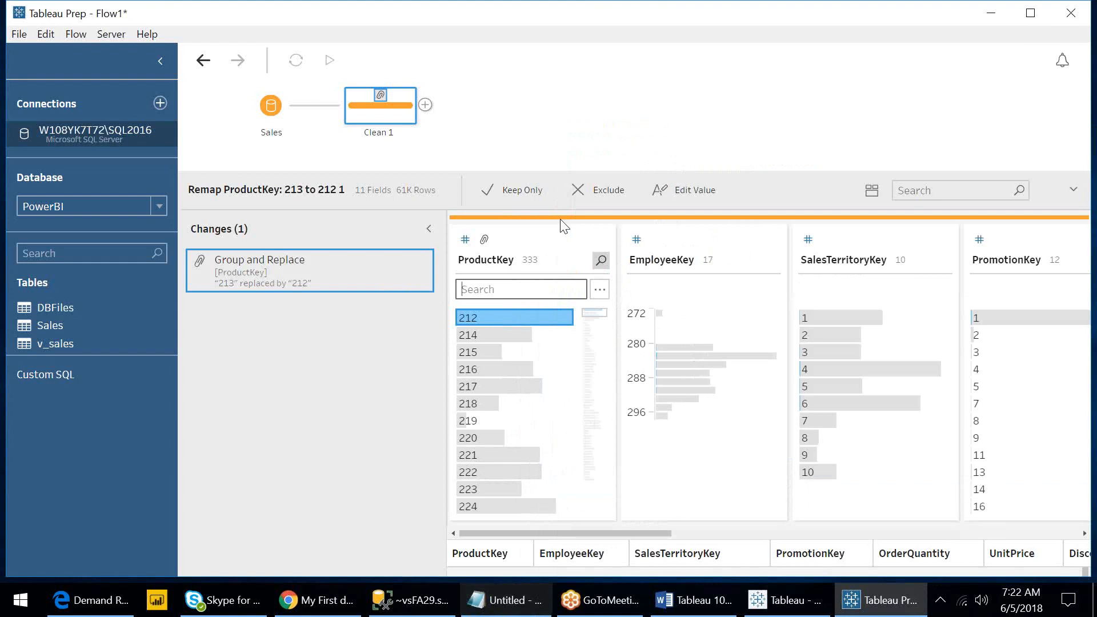
pyautogui.click(553, 247)
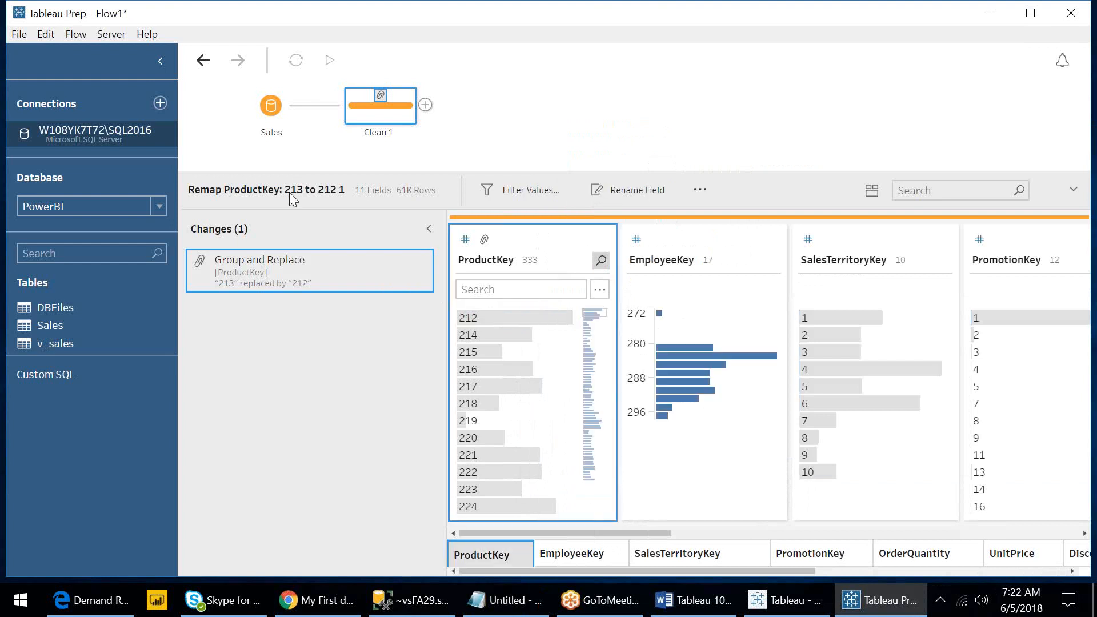
pyautogui.click(203, 60)
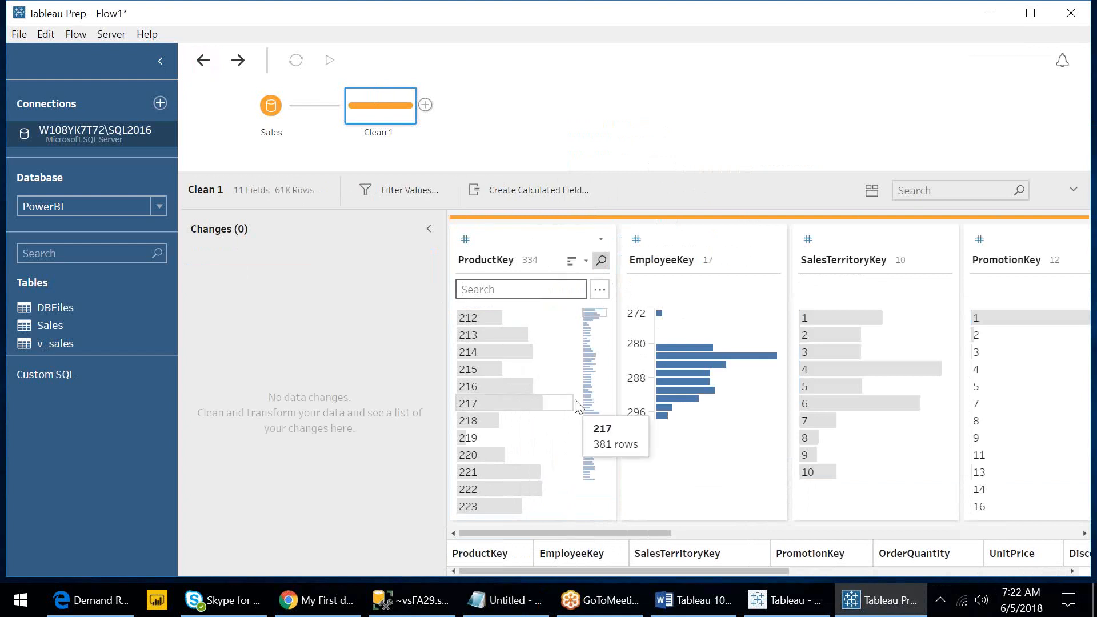
# - Add a Range of Values filter to ProductKey that keeps values from a minimum of 212
pyautogui.click(601, 239)
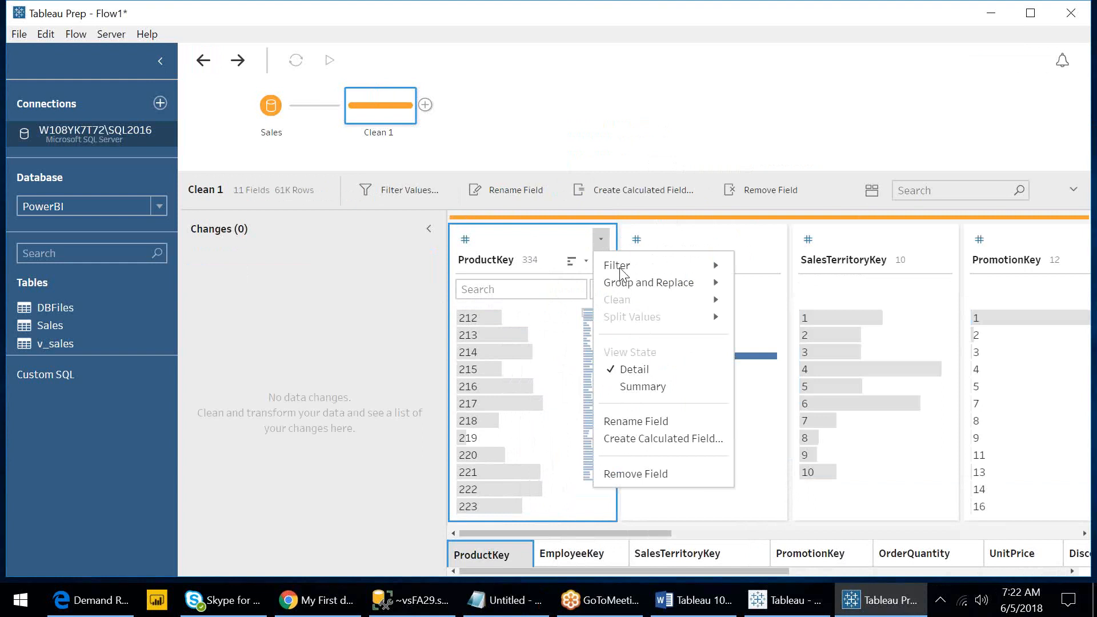
pyautogui.moveTo(623, 271)
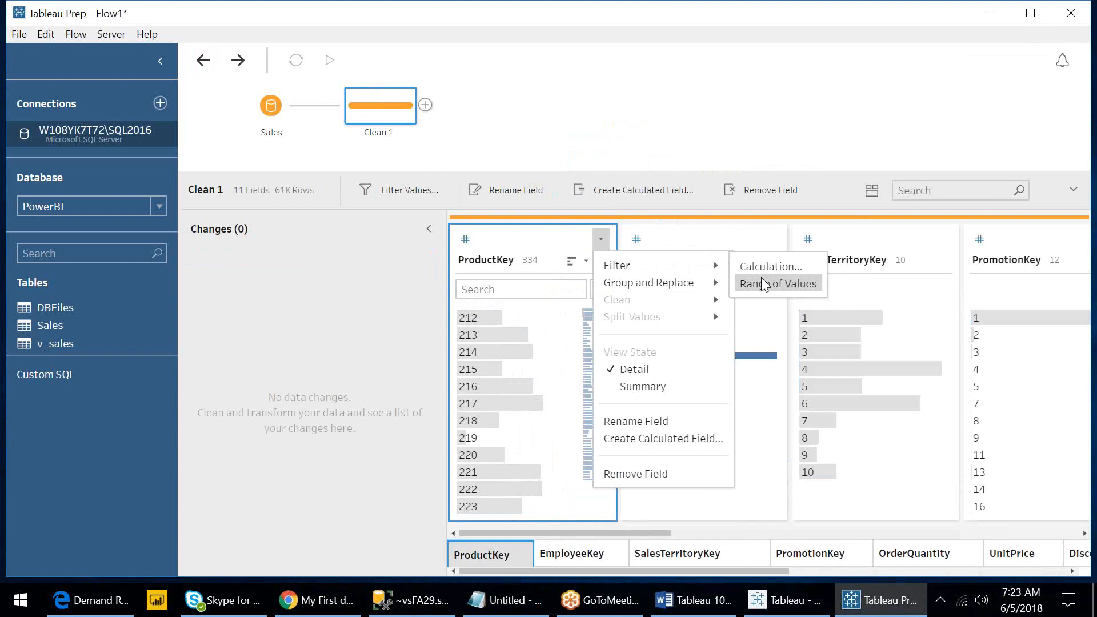
pyautogui.click(763, 283)
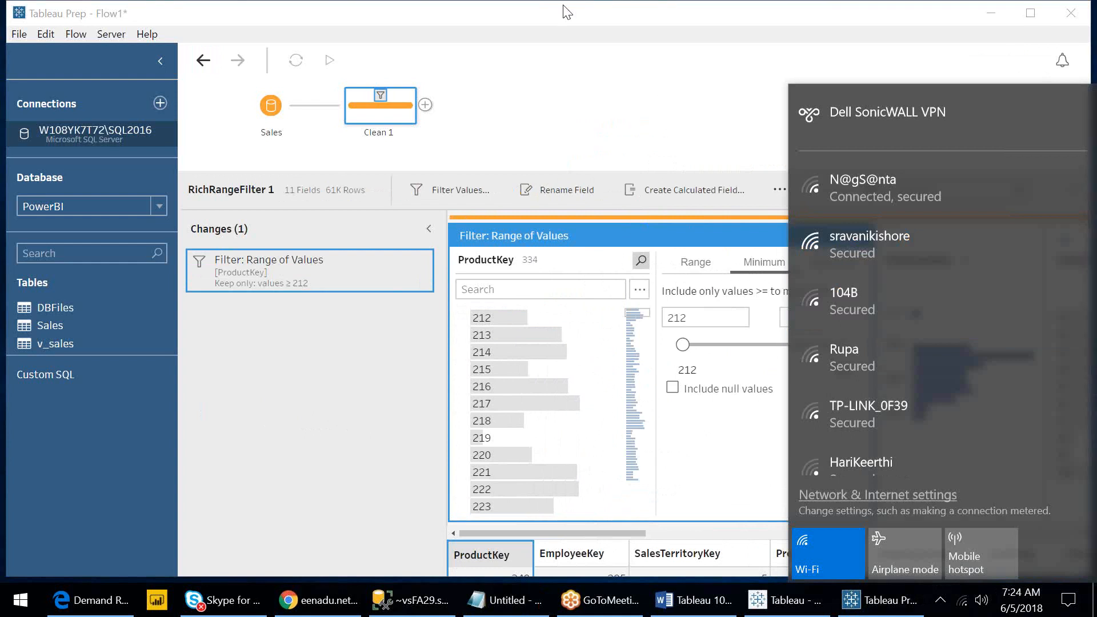
pyautogui.click(674, 103)
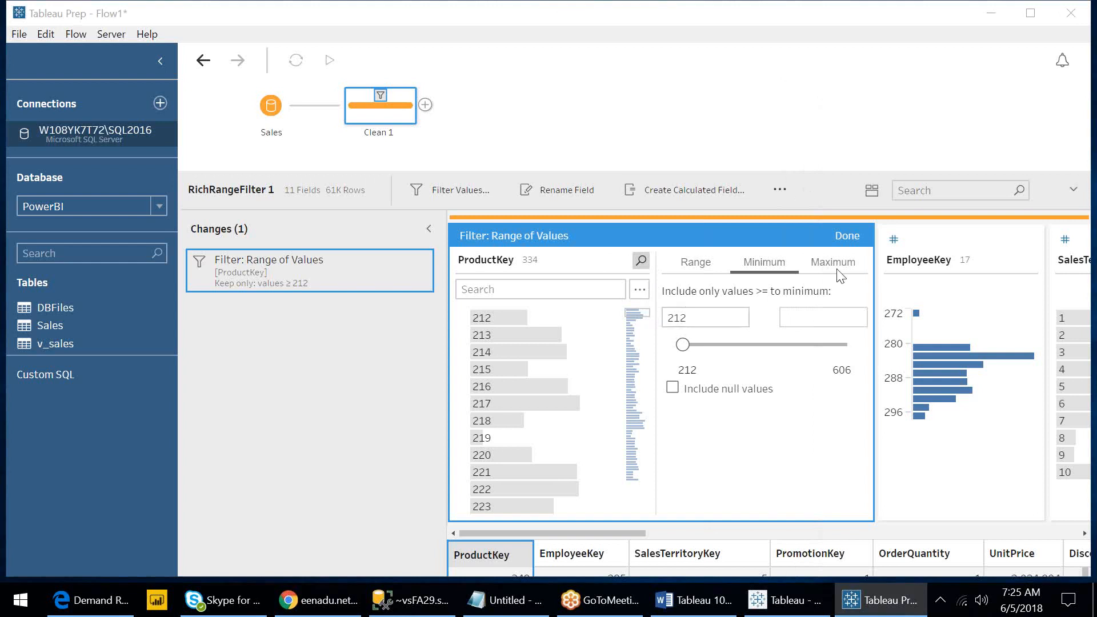
pyautogui.click(846, 236)
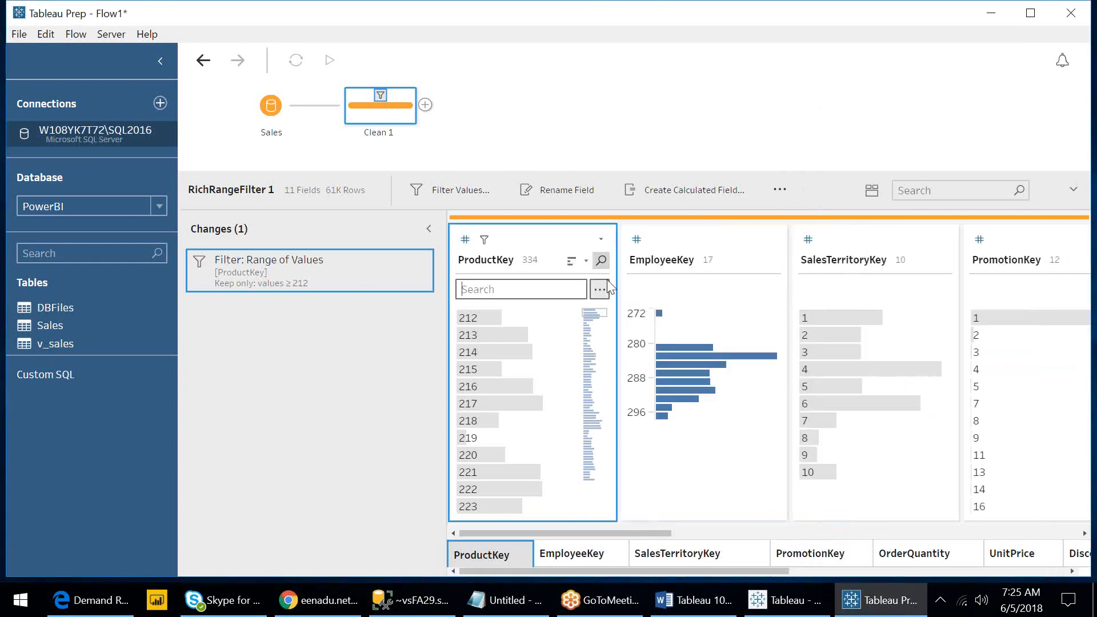
# - Start a manual-selection Group and Replace on ProductKey and select the values 213 through 218
pyautogui.click(602, 240)
pyautogui.moveTo(619, 266)
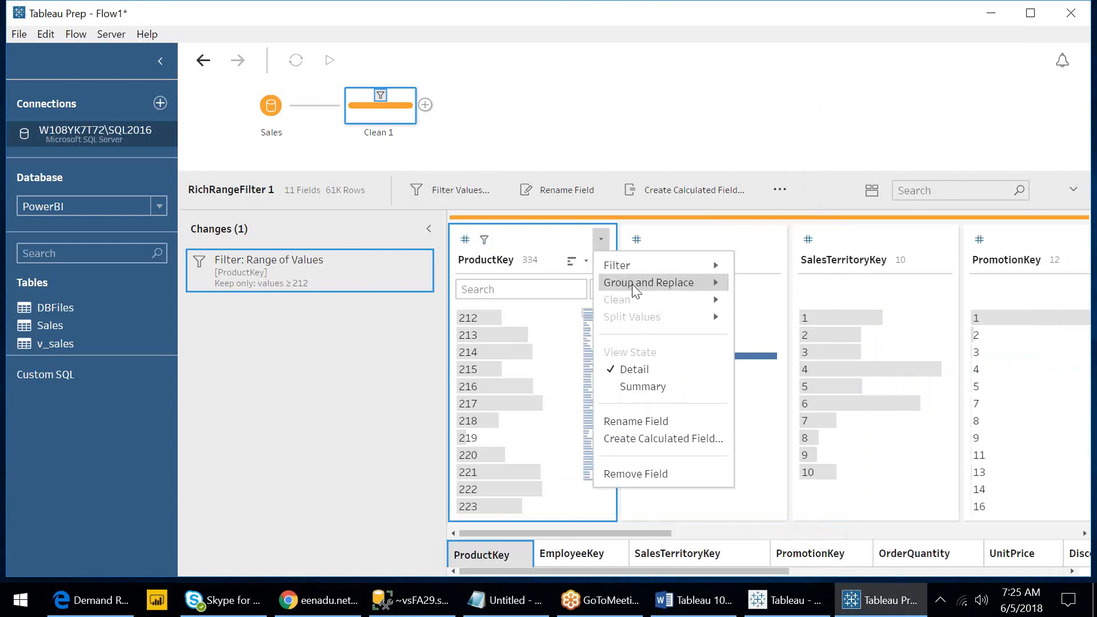
pyautogui.moveTo(632, 284)
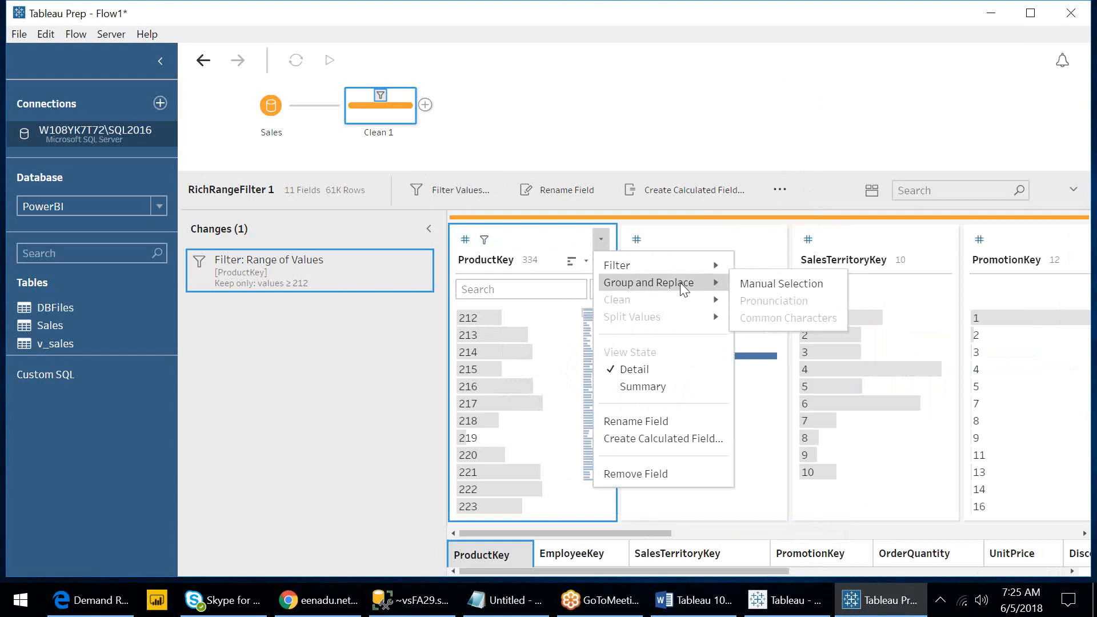
pyautogui.click(741, 282)
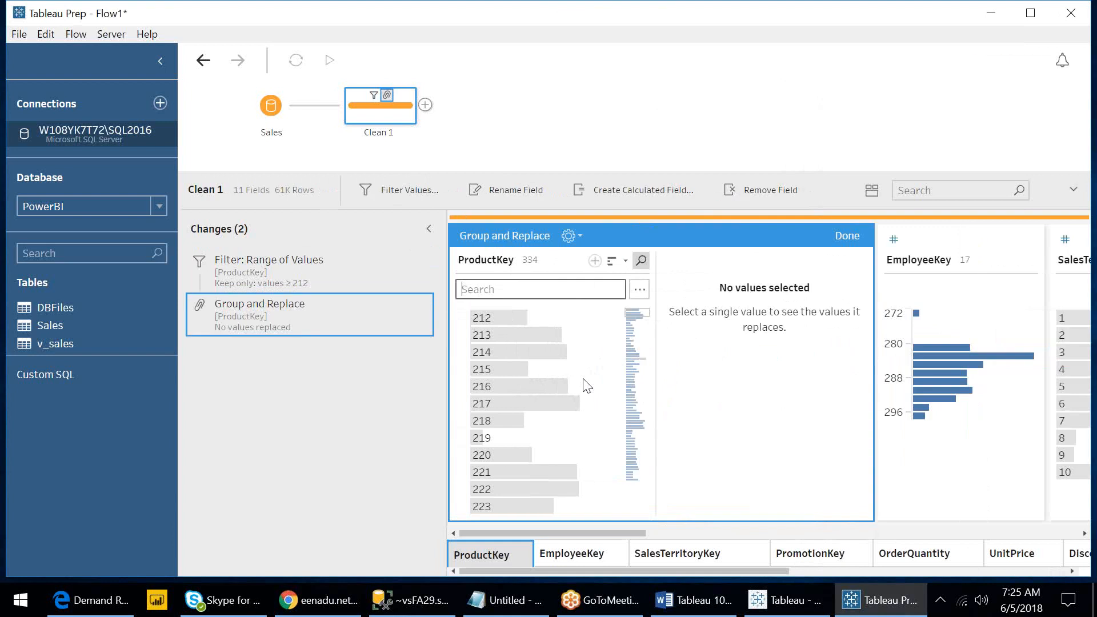
pyautogui.click(499, 336)
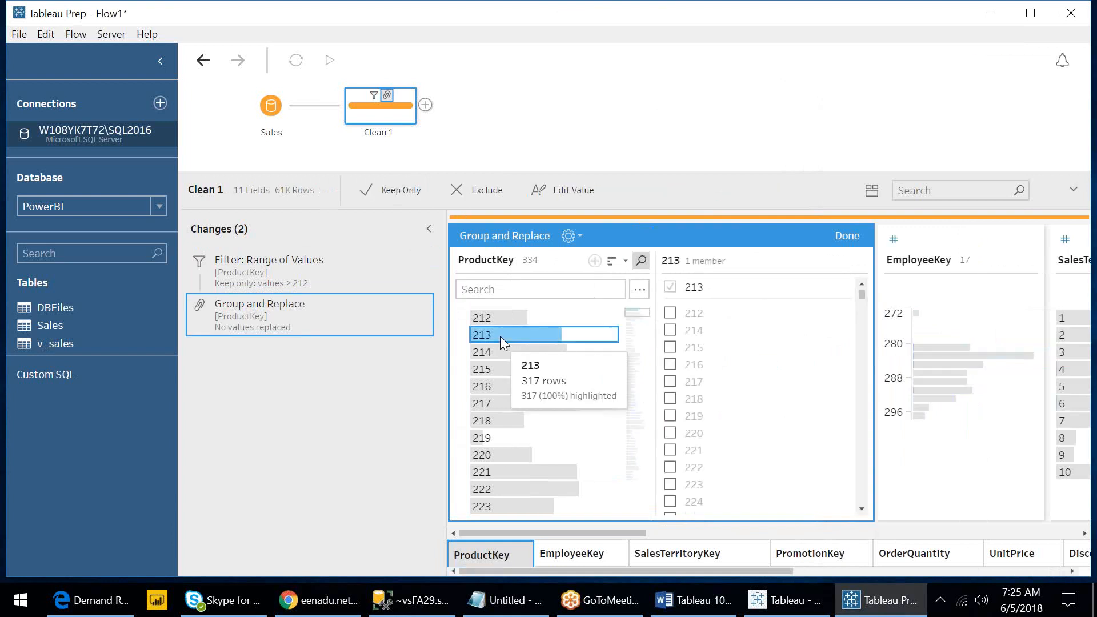
pyautogui.hotkey('shift', 'Down')
pyautogui.hotkey('shift', 'Down')
pyautogui.hotkey('shift', 'Down')
pyautogui.hotkey('shift', 'Down')
pyautogui.hotkey('shift', 'Down')
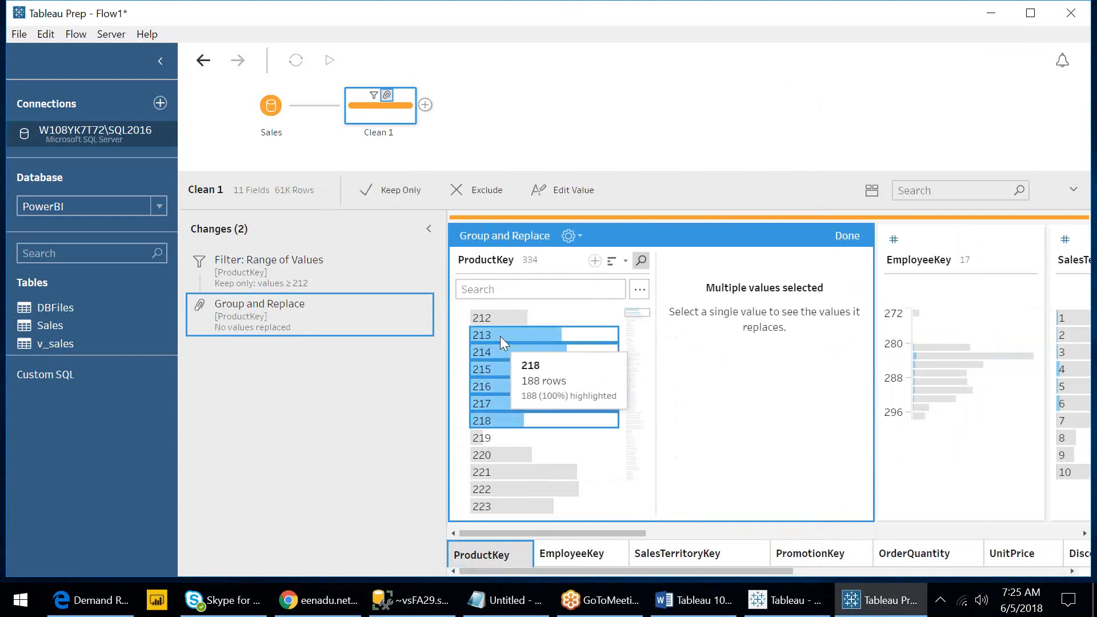
pyautogui.rightClick(495, 369)
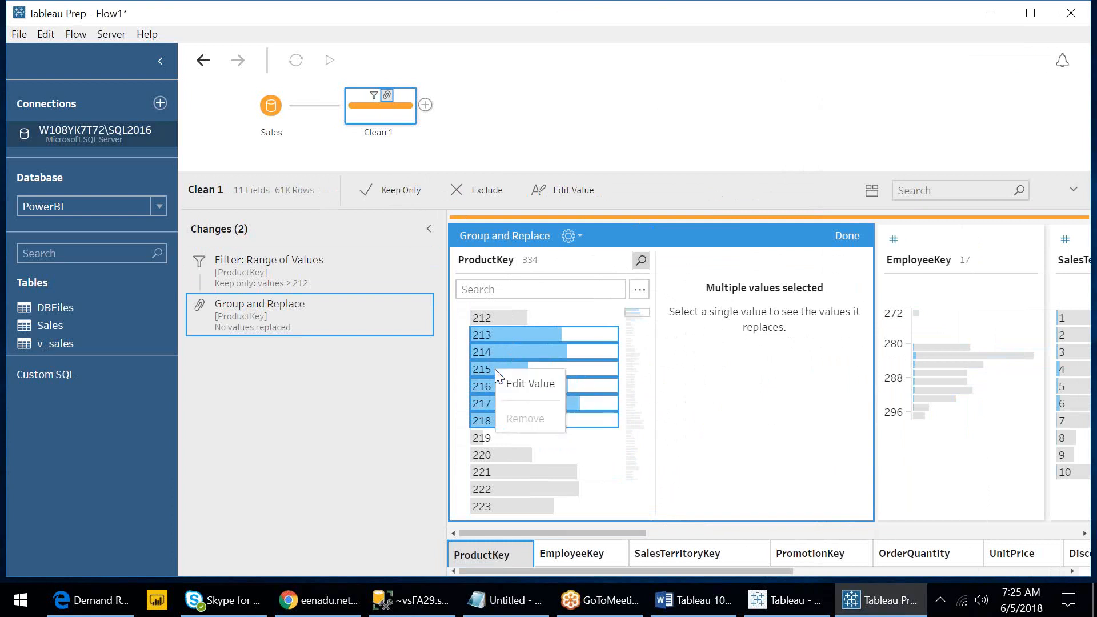
# - Group the ProductKey values 213, 215 and 216 under 212
pyautogui.click(590, 311)
pyautogui.click(589, 310)
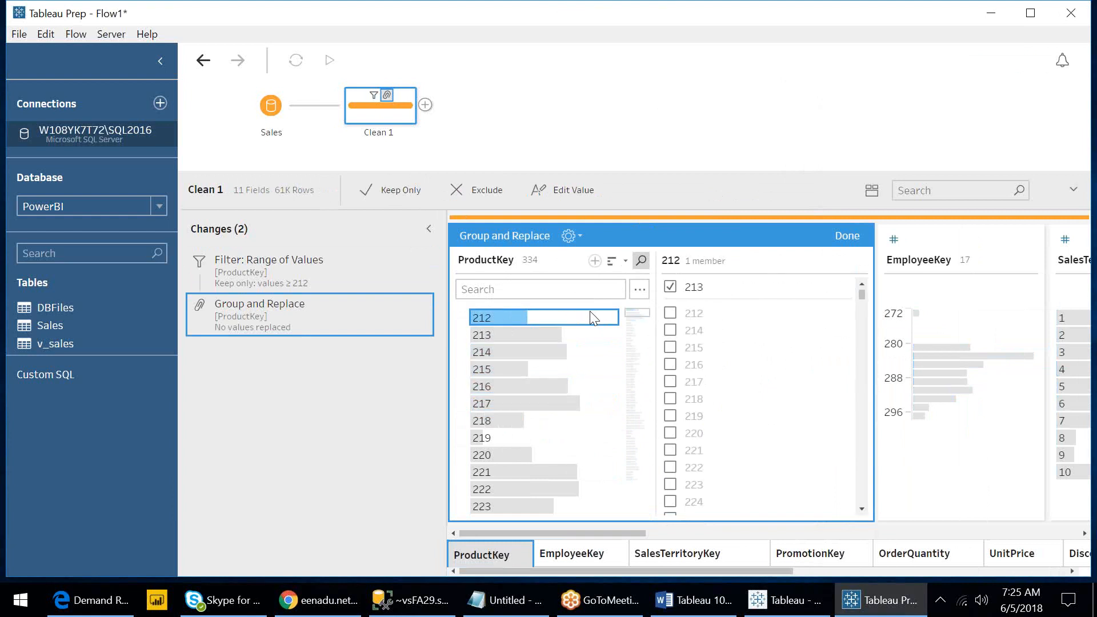
pyautogui.click(675, 335)
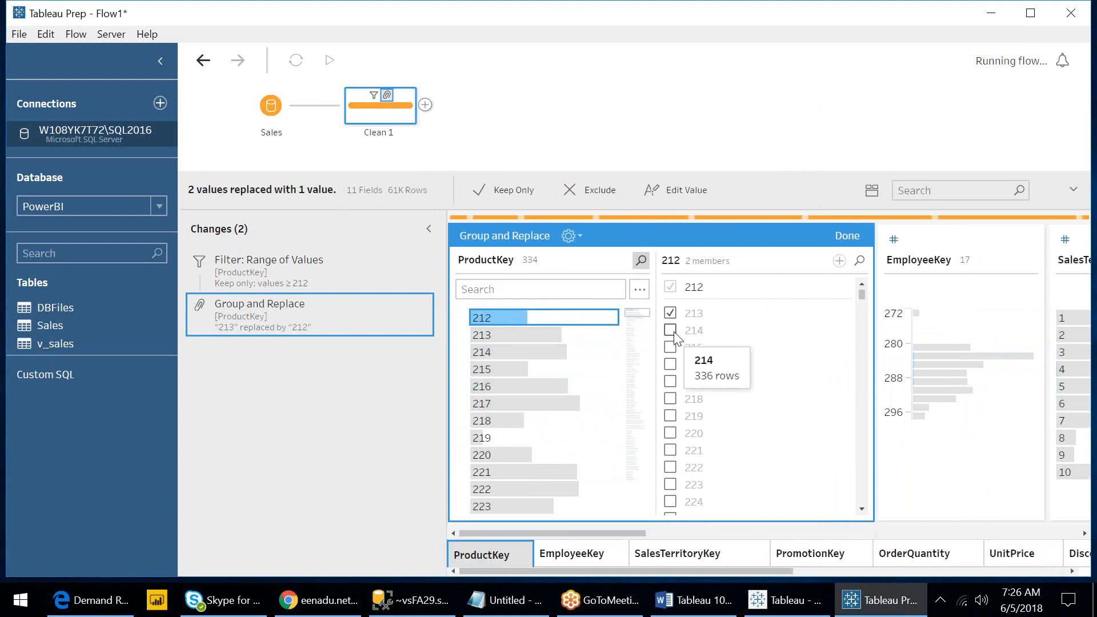
pyautogui.click(672, 337)
pyautogui.click(672, 348)
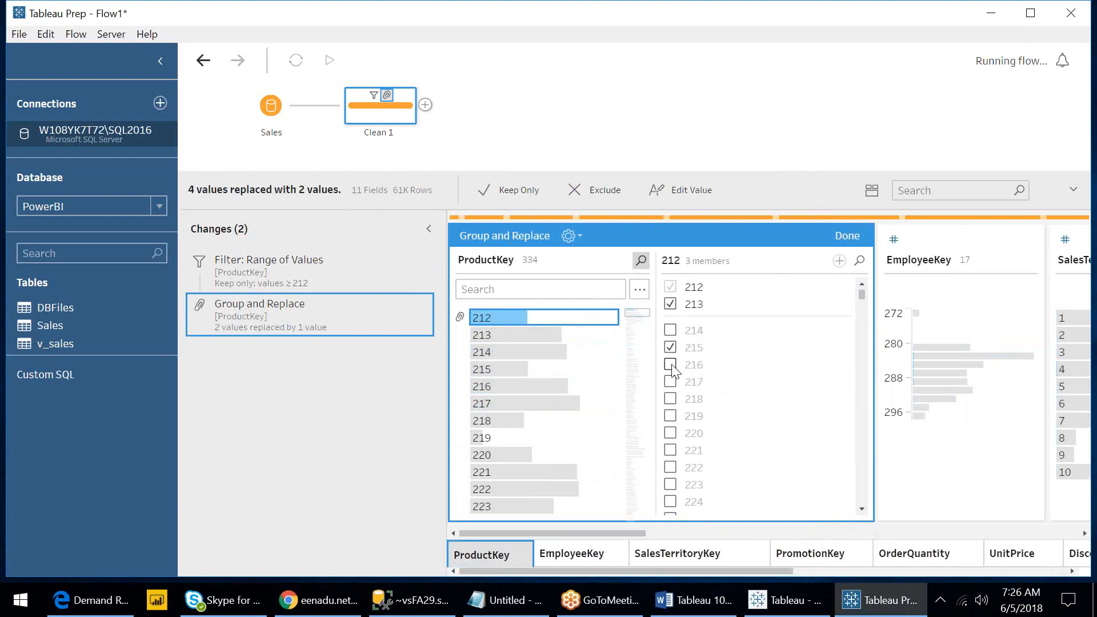
pyautogui.click(671, 366)
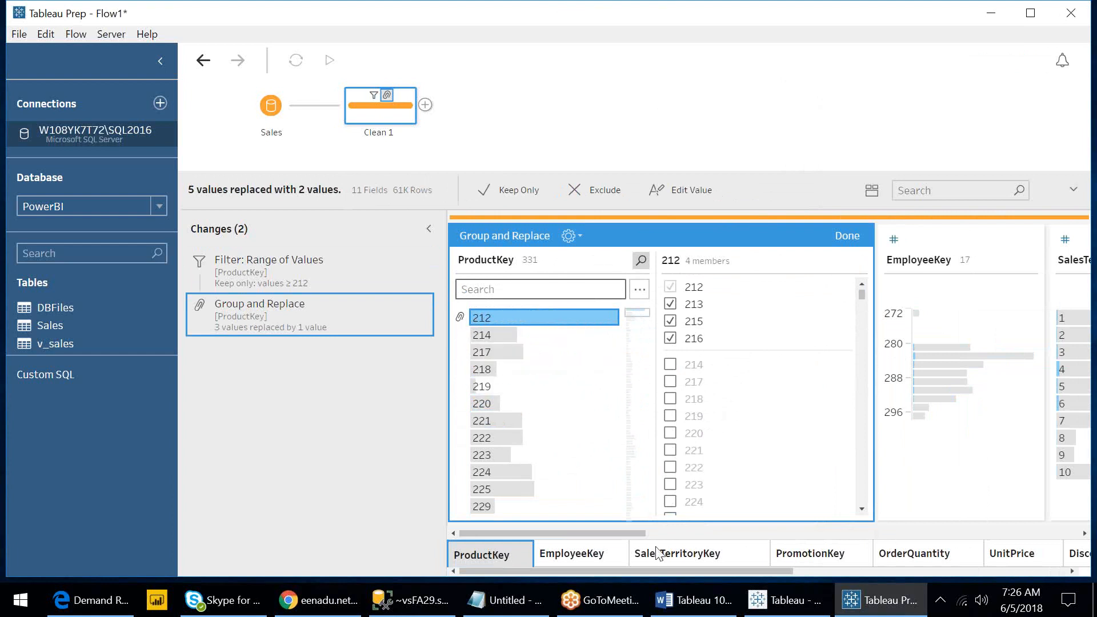
# - Check the Notepad example again, then ungroup all ProductKey values and finish Group and Replace
pyautogui.click(506, 603)
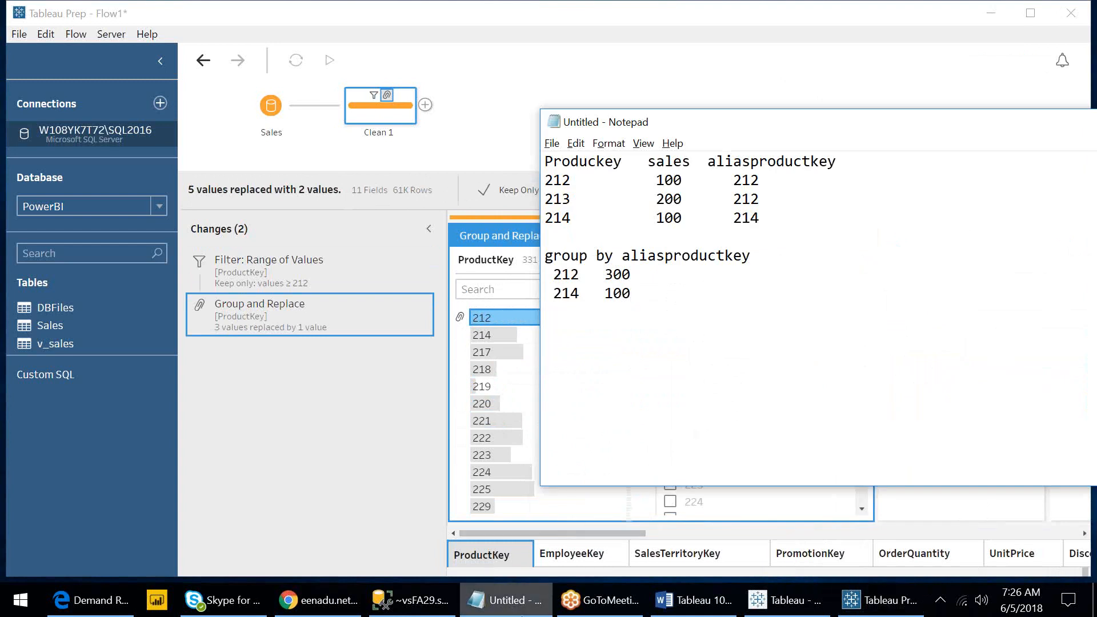
pyautogui.click(522, 613)
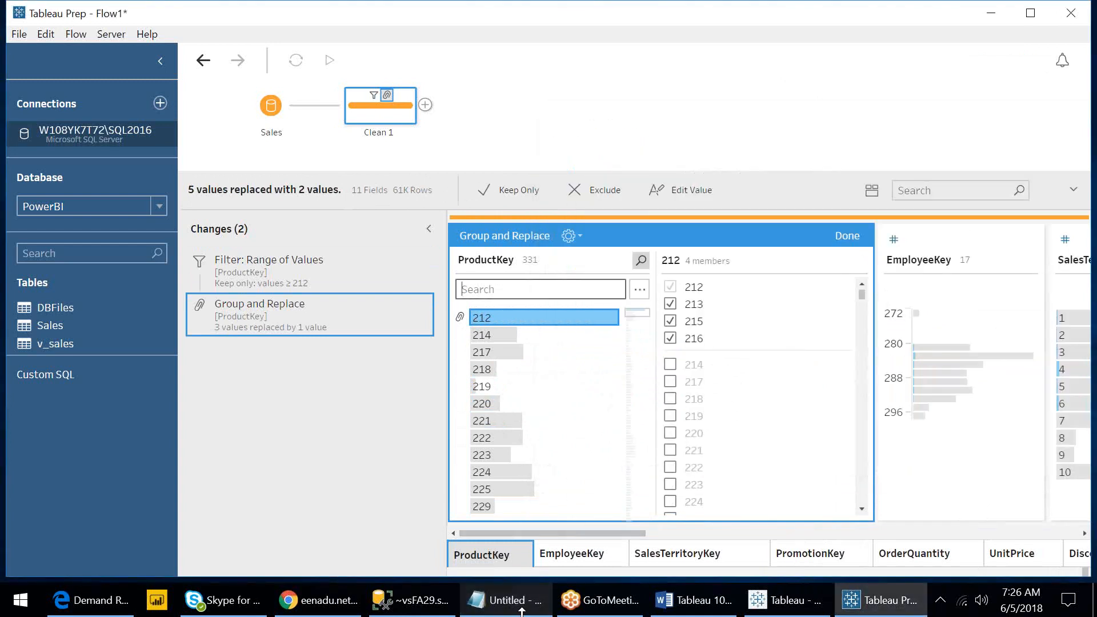
pyautogui.click(576, 232)
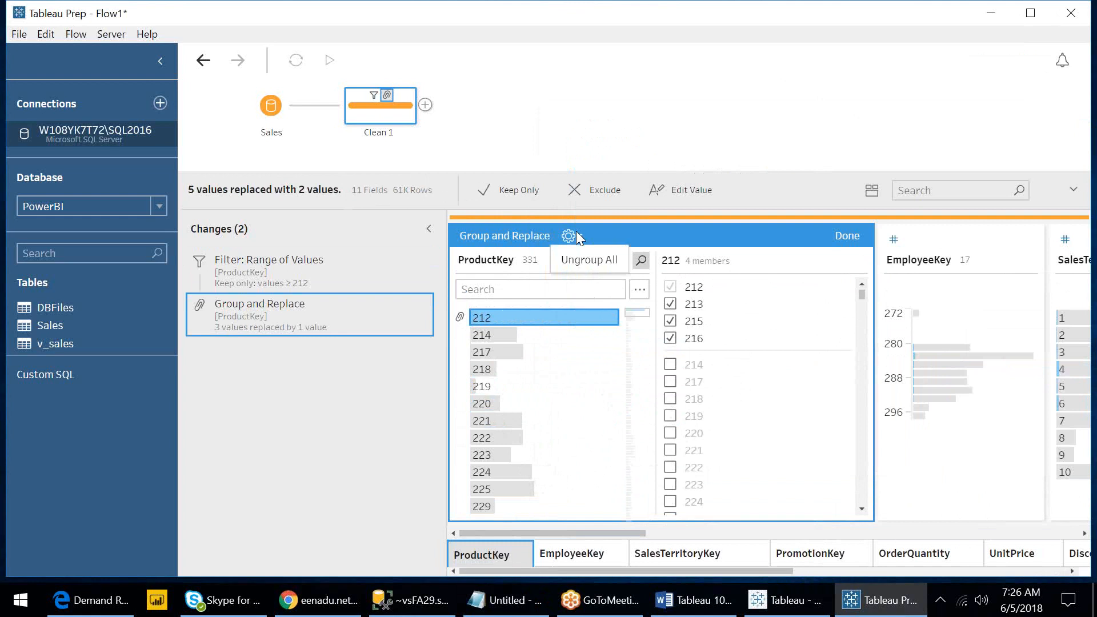
pyautogui.click(583, 260)
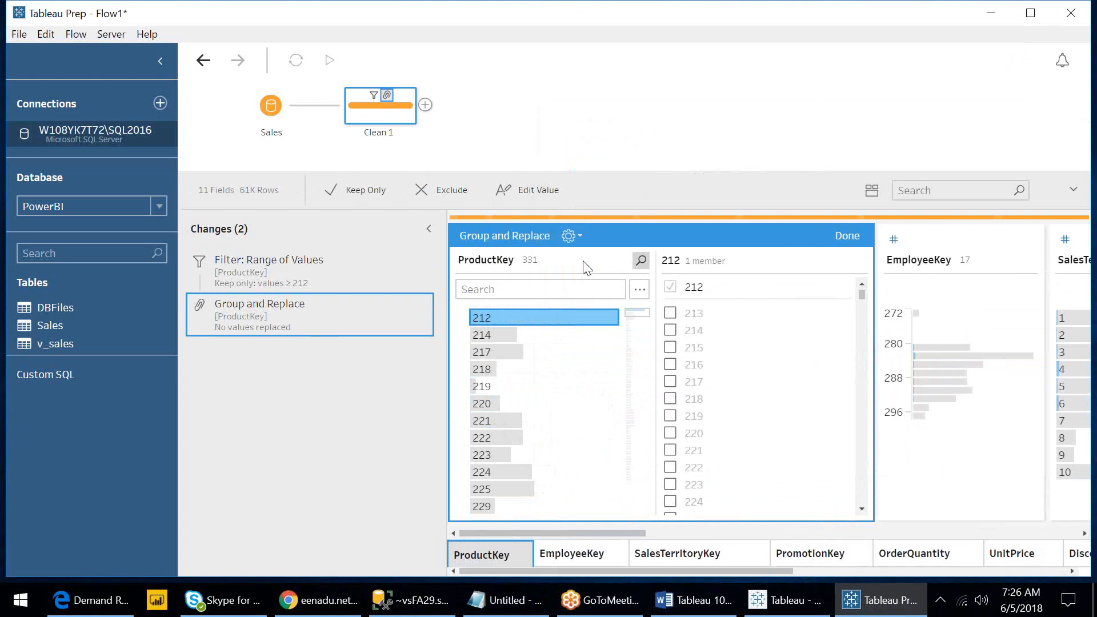
pyautogui.click(848, 235)
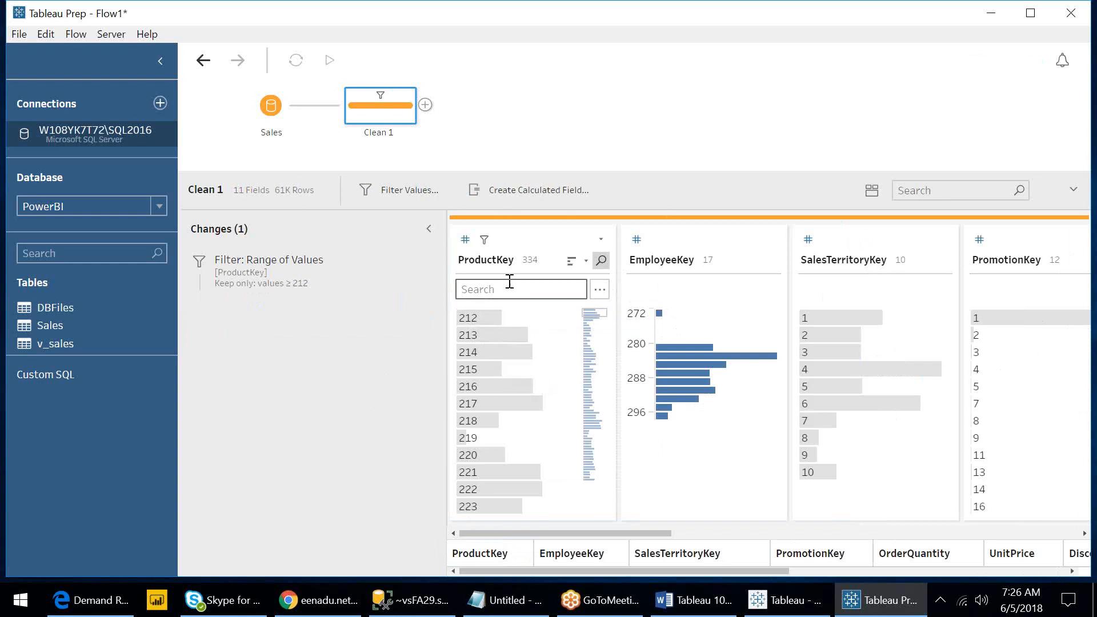
# - Remove the ProductKey Range of Values filter from the Clean 1 changes
pyautogui.click(599, 244)
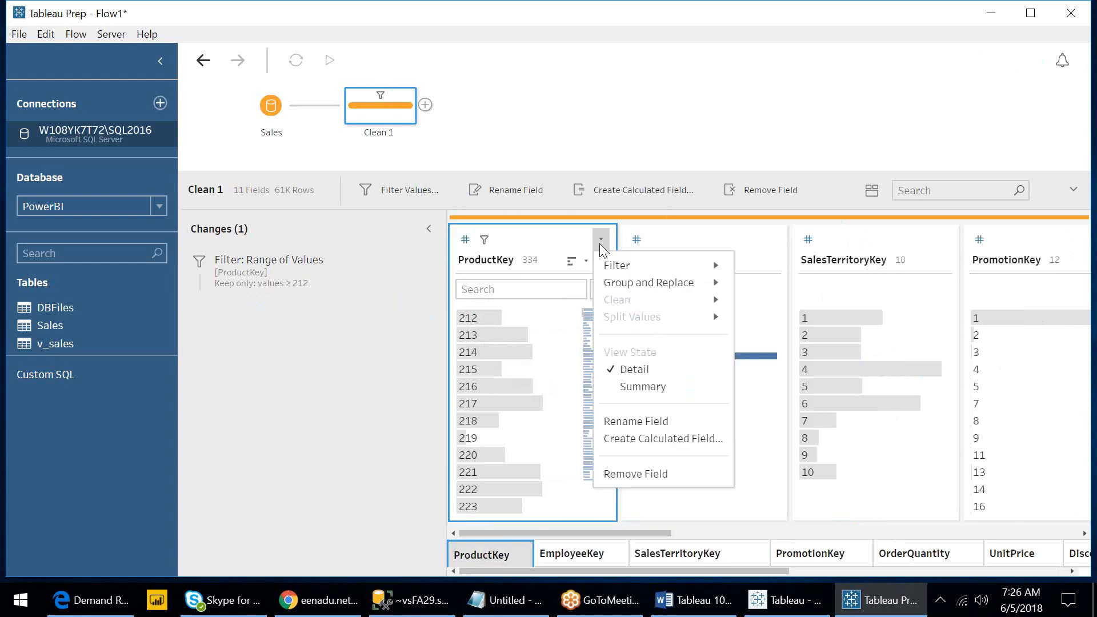
pyautogui.moveTo(628, 280)
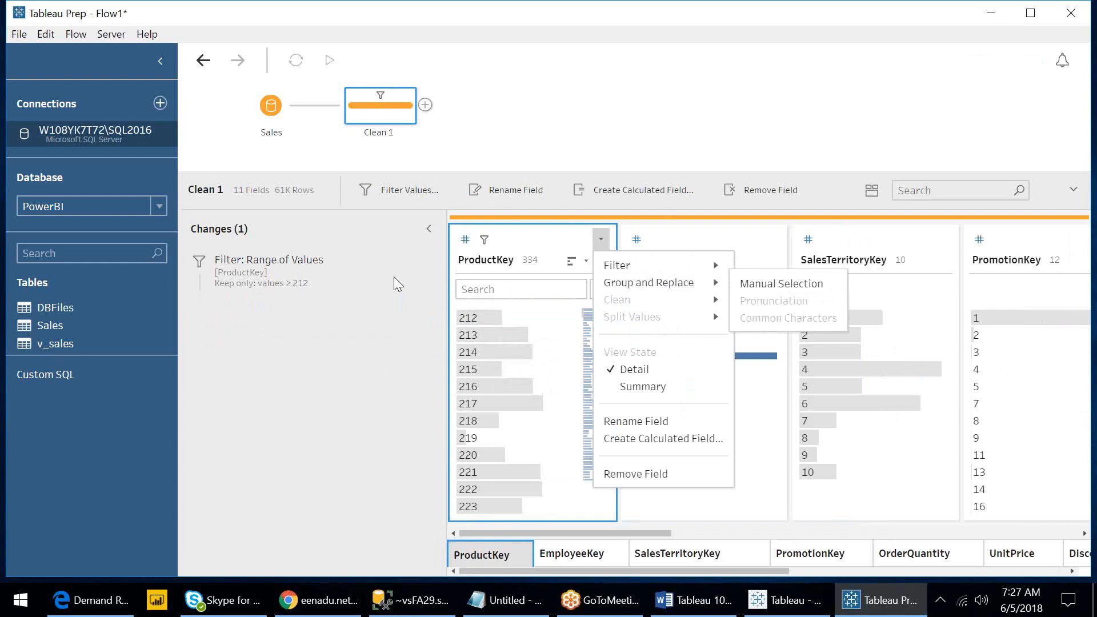
pyautogui.click(276, 286)
pyautogui.click(276, 286)
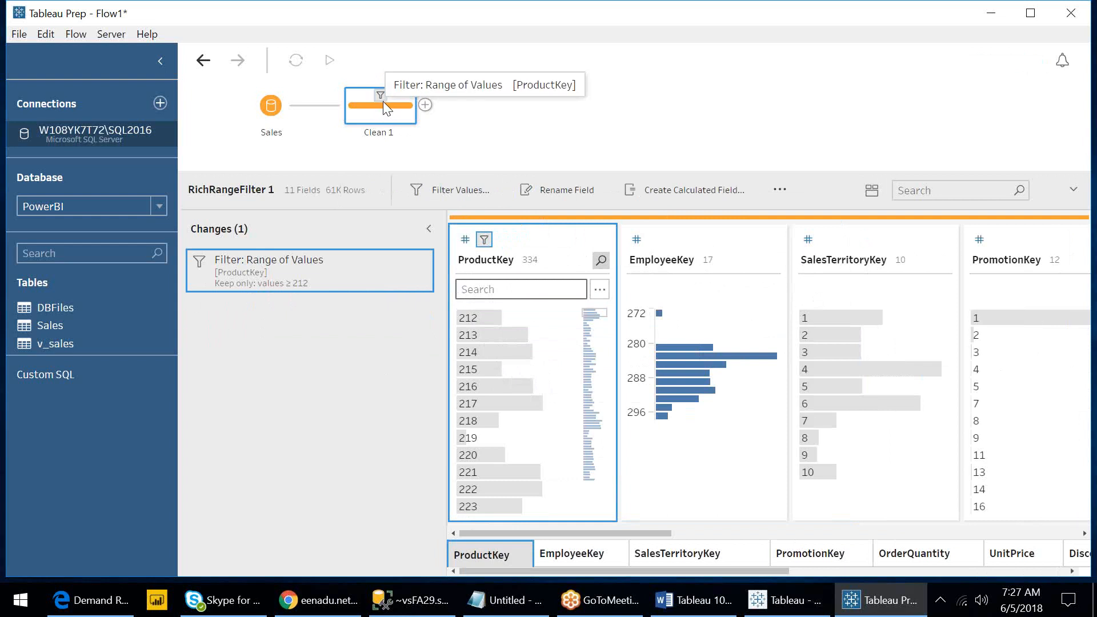
pyautogui.moveTo(354, 282)
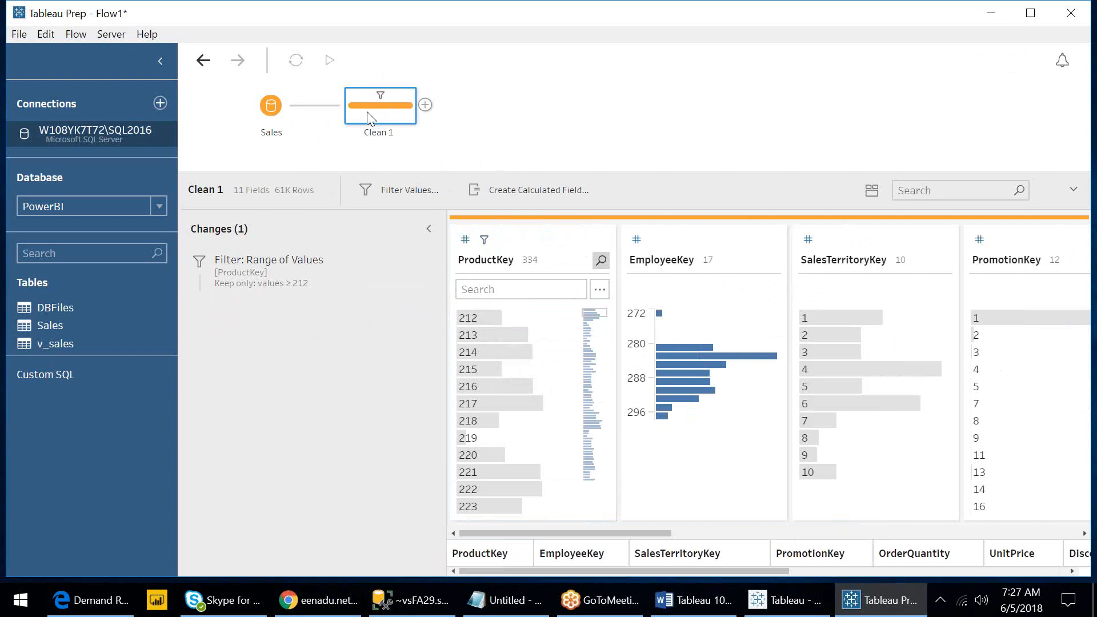
pyautogui.click(261, 268)
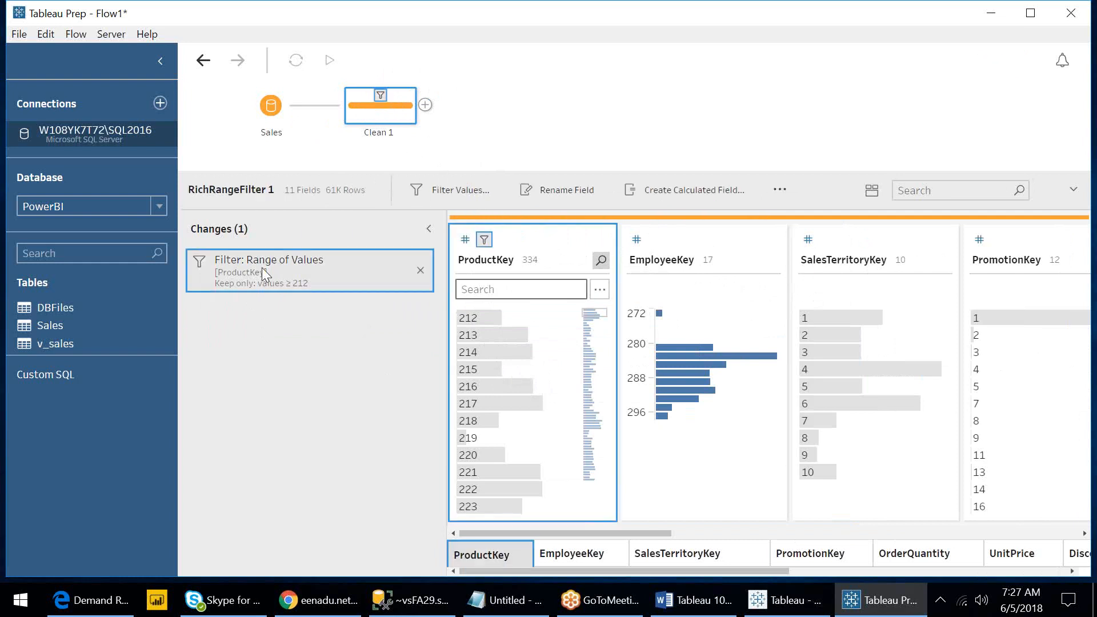
pyautogui.click(422, 271)
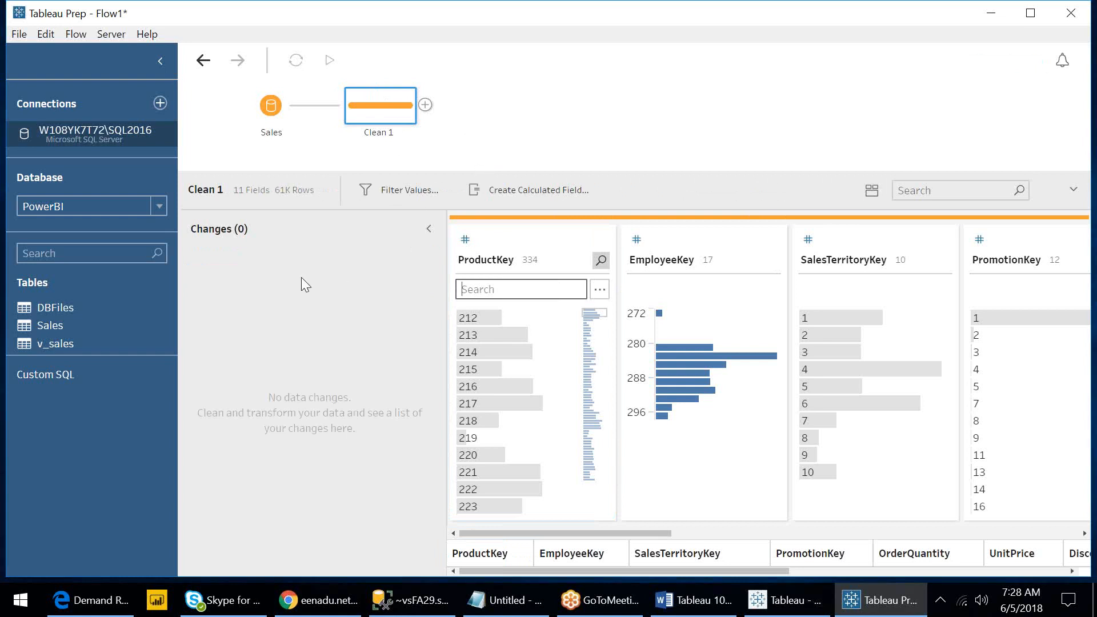
pyautogui.click(600, 241)
pyautogui.moveTo(629, 289)
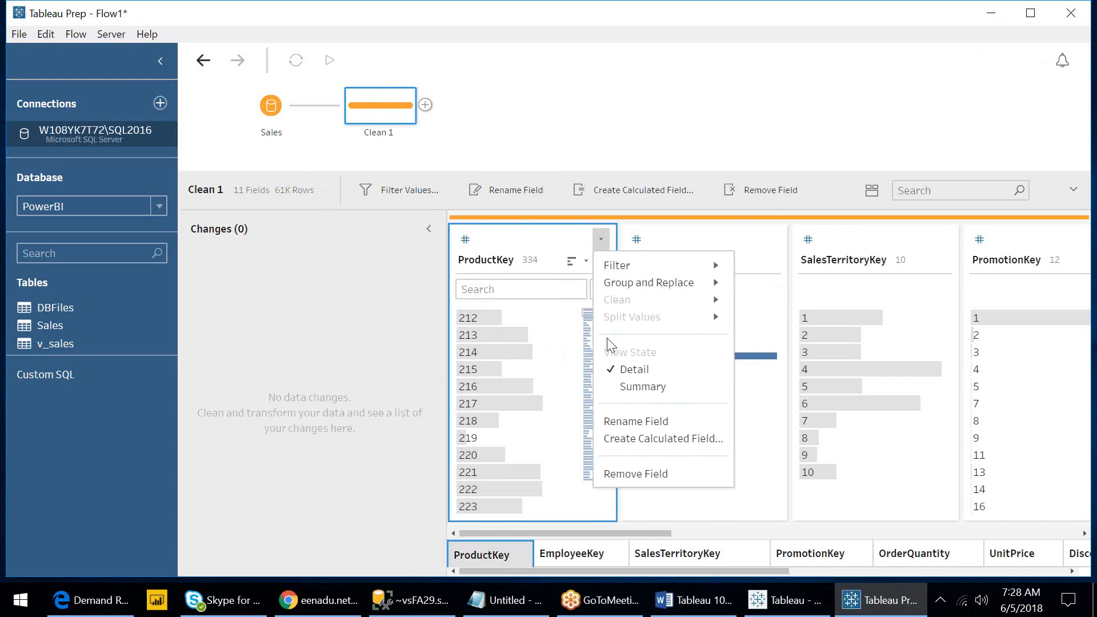
pyautogui.click(340, 242)
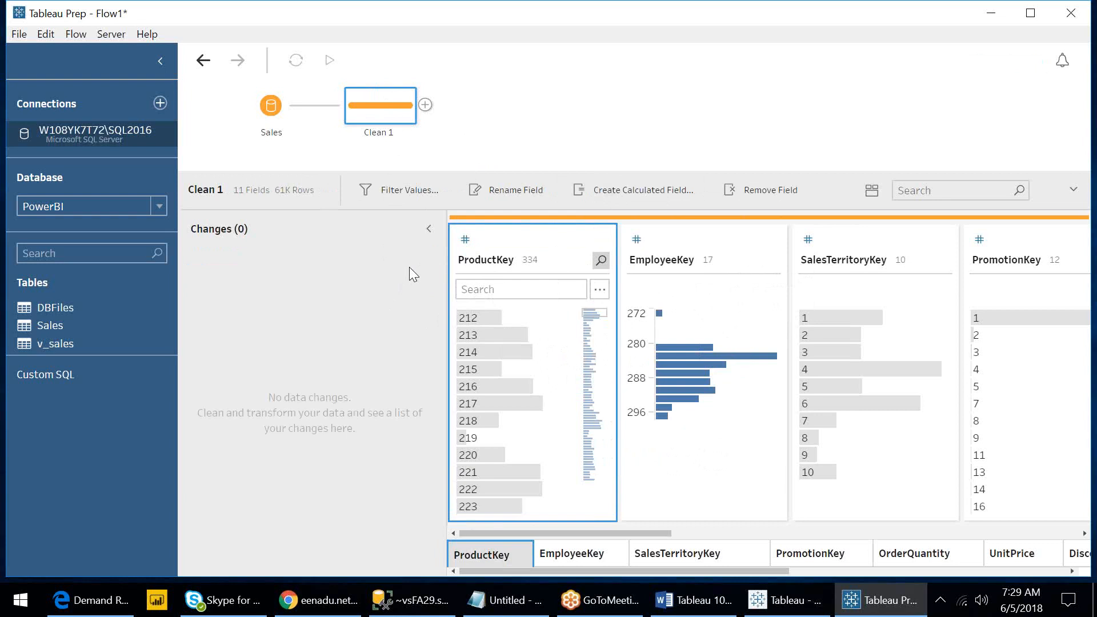
# - Collapse the Changes list of the Clean 1 step
pyautogui.click(429, 230)
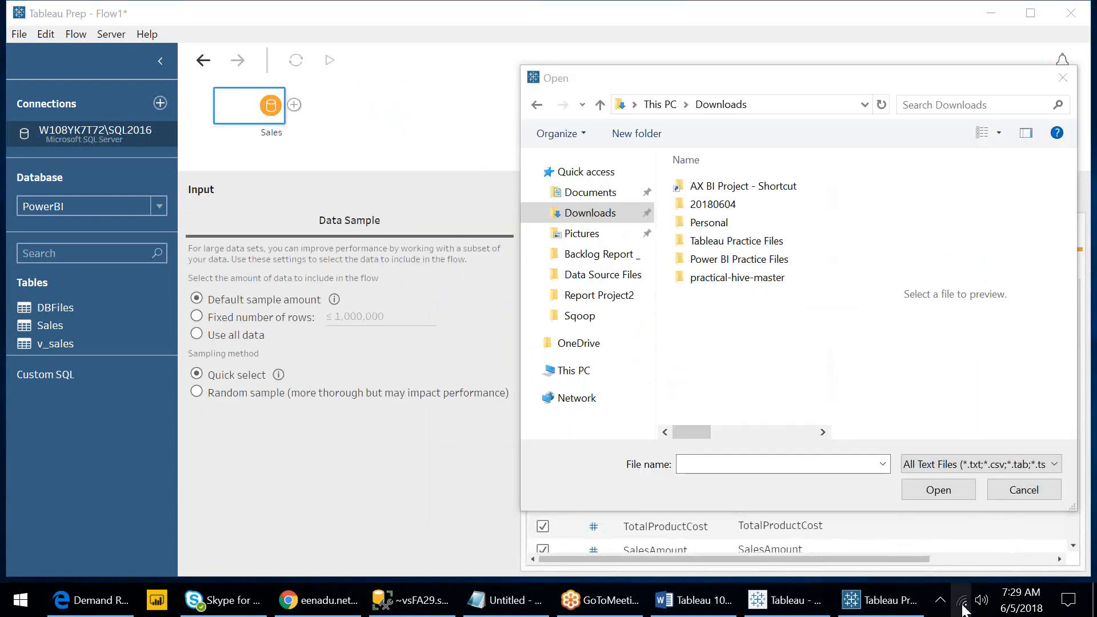
# - Try to connect the computer to the InFocus Vision 3 Wi-Fi network, then return to the file selection dialog
pyautogui.click(962, 601)
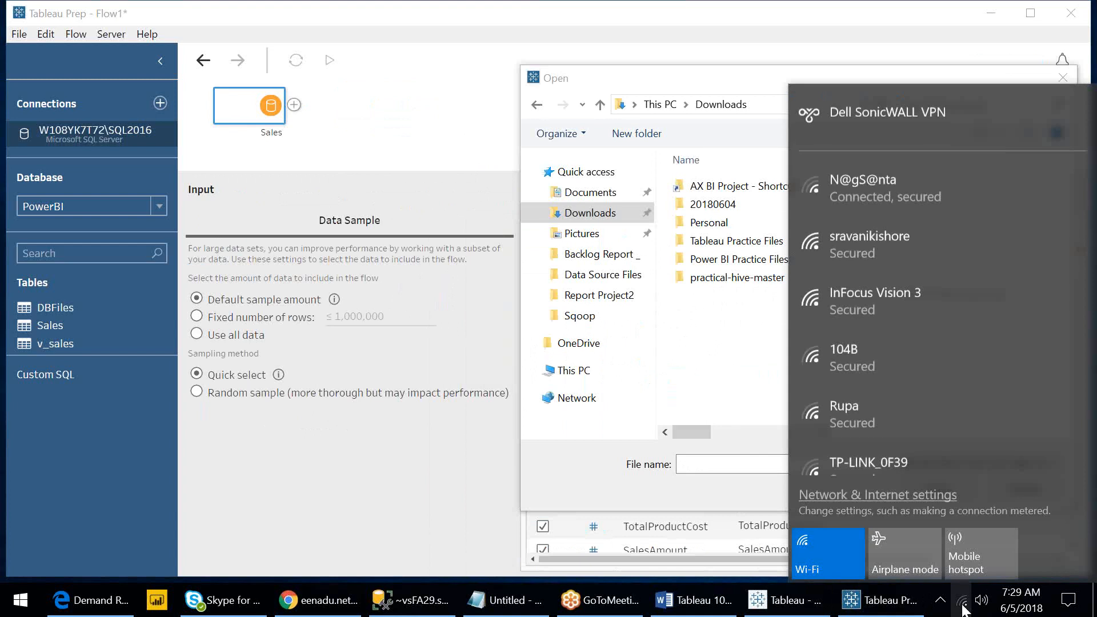
pyautogui.click(966, 303)
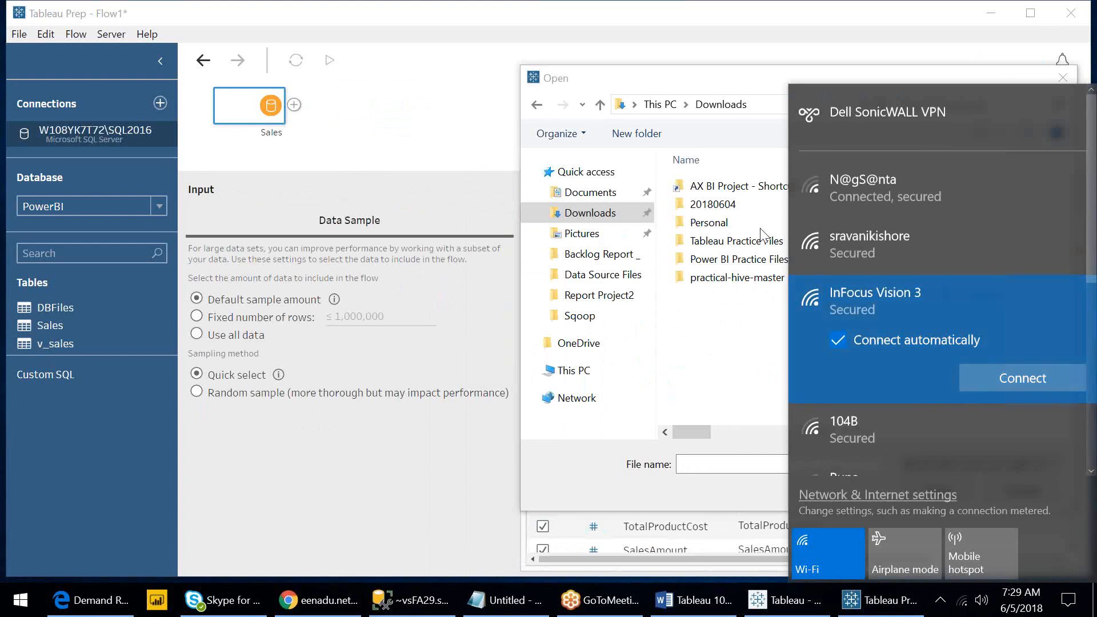
pyautogui.click(686, 82)
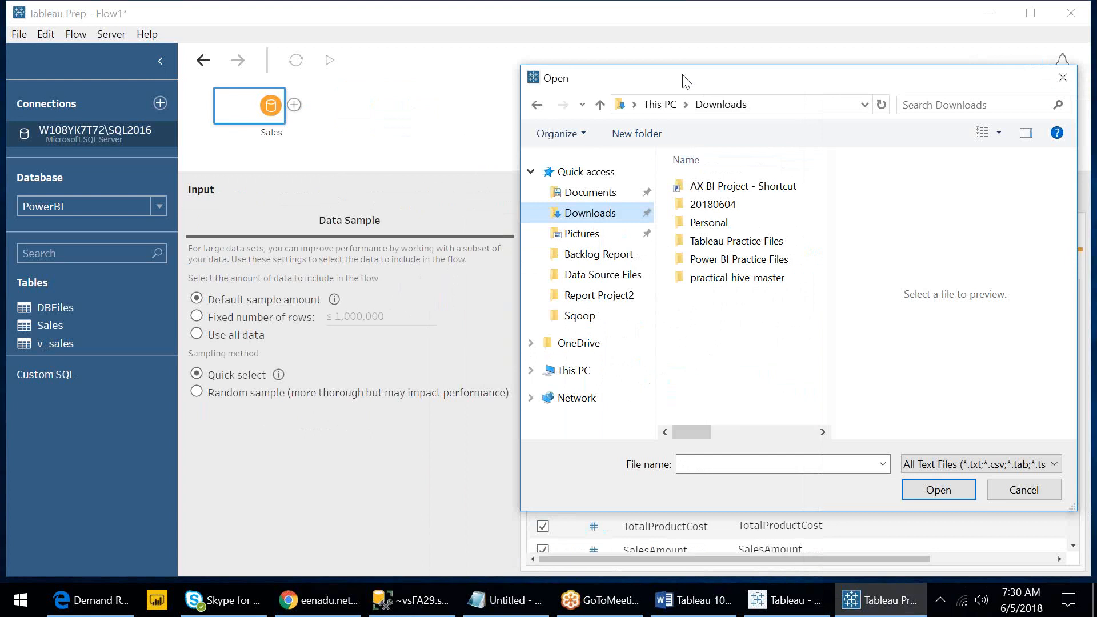
pyautogui.click(964, 605)
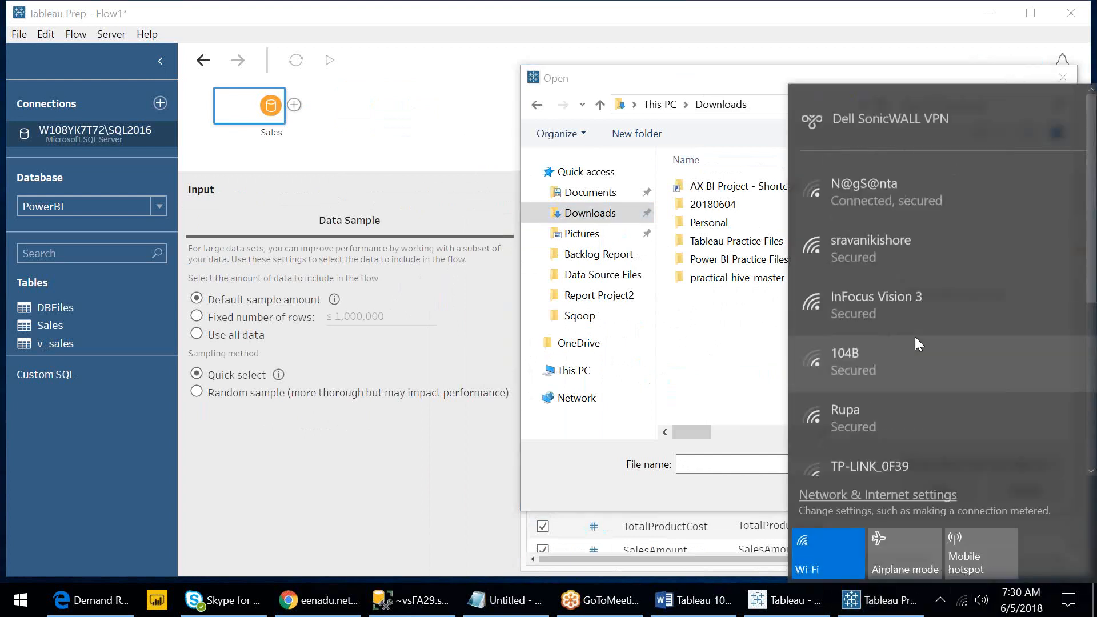
pyautogui.click(889, 306)
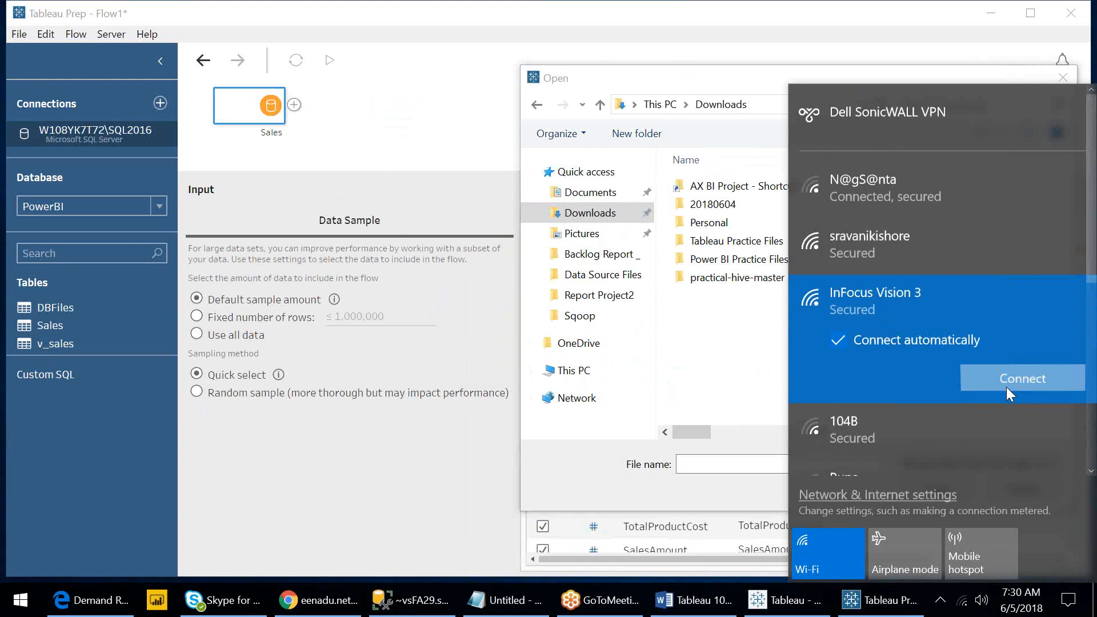
pyautogui.click(1007, 386)
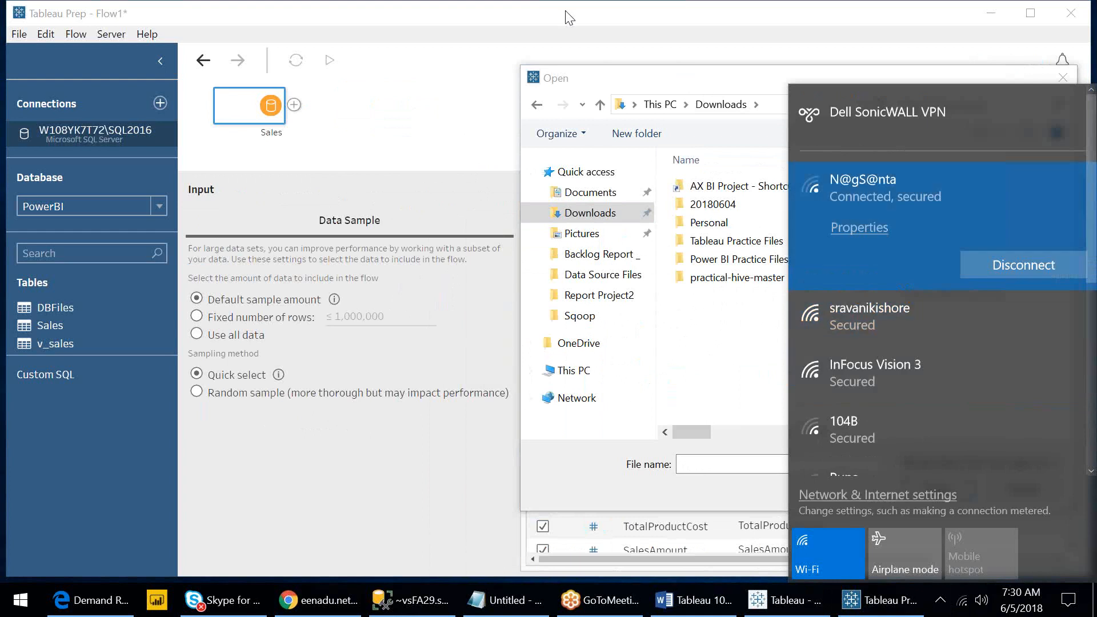
pyautogui.click(543, 18)
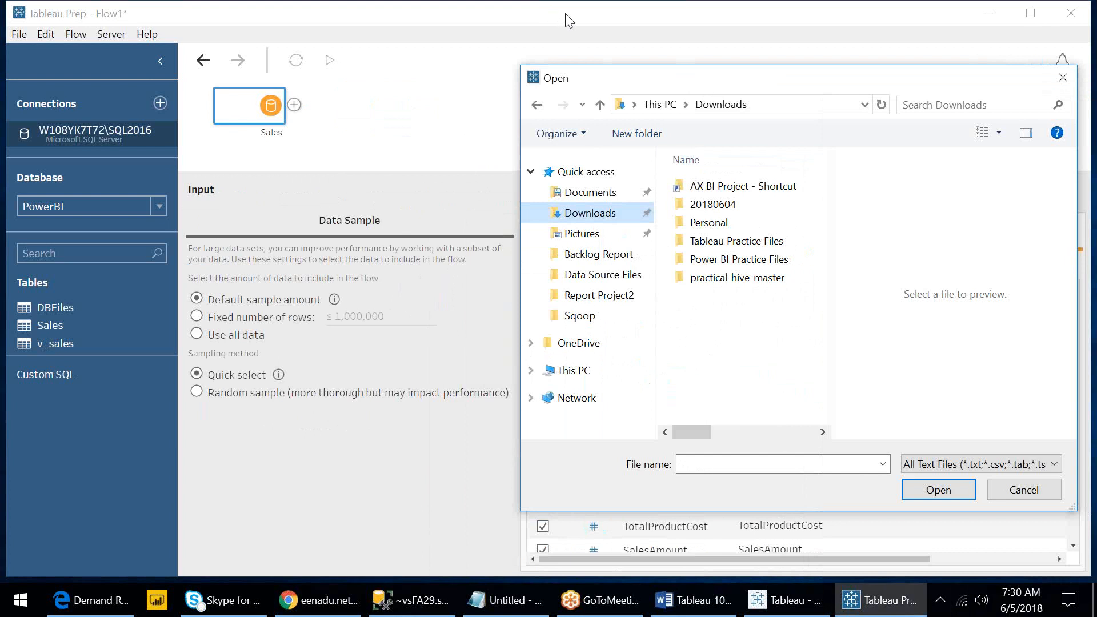
pyautogui.click(566, 16)
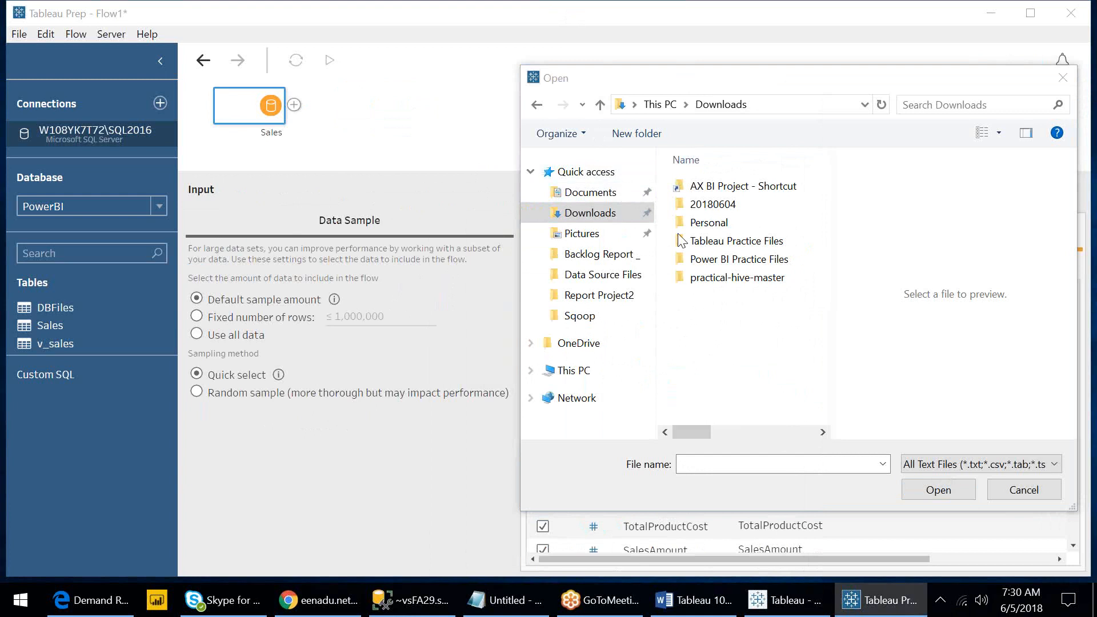
# - Add the text file Employee_2010_2011_2012.txt from the 6. Employee folder in the Power BI Practice Files and enlarge the flow pane
pyautogui.doubleClick(739, 259)
pyautogui.doubleClick(726, 187)
pyautogui.doubleClick(729, 186)
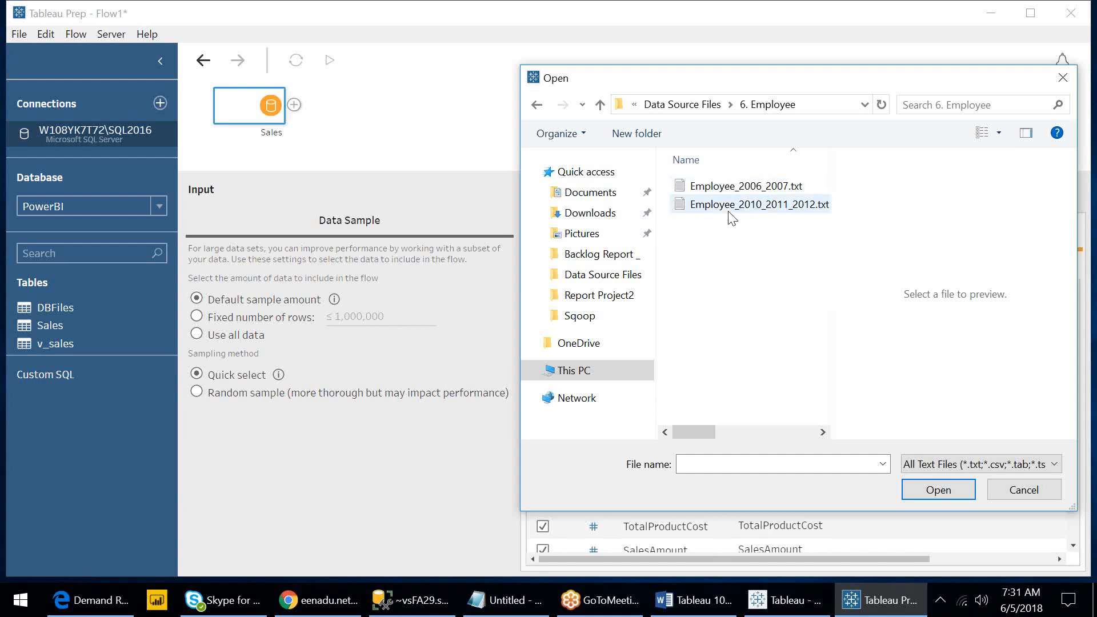
pyautogui.click(729, 210)
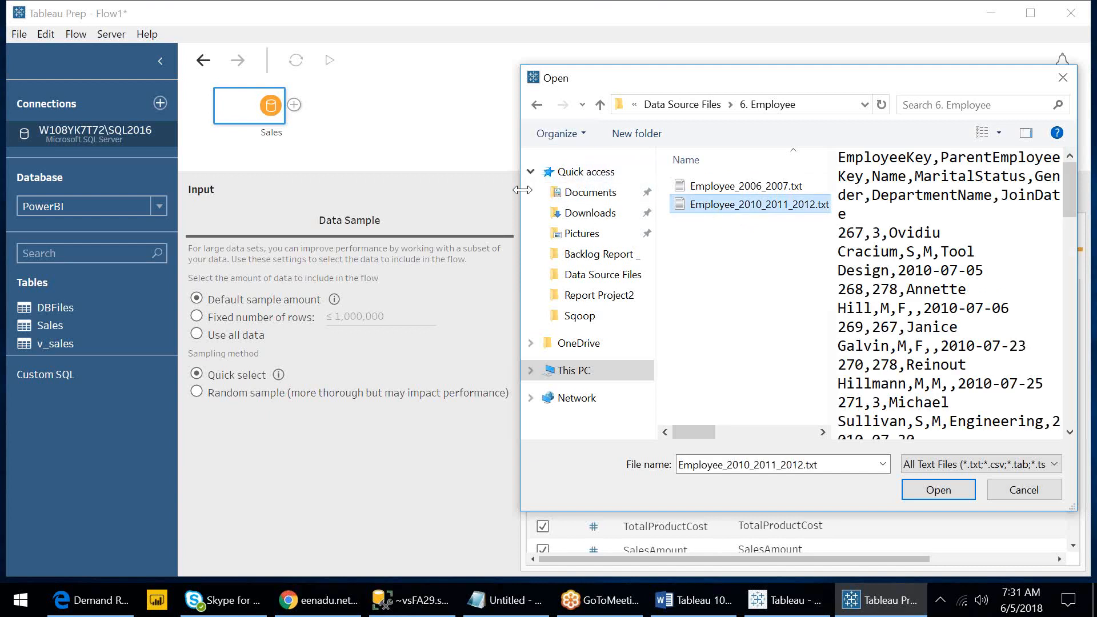
pyautogui.moveTo(517, 189); pyautogui.dragTo(310, 190)
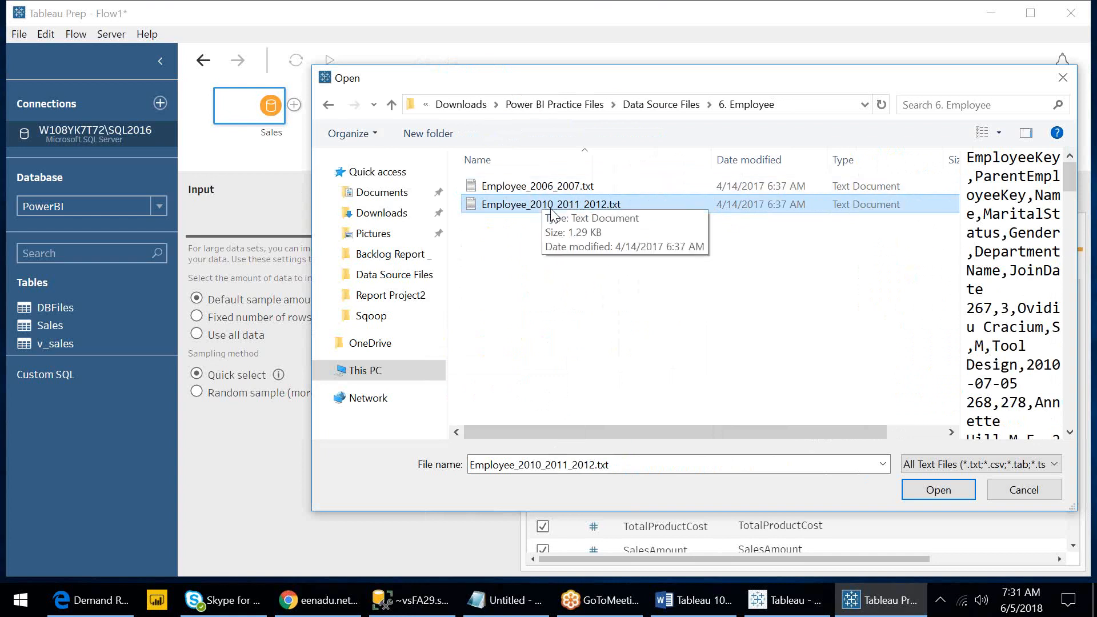
pyautogui.click(919, 491)
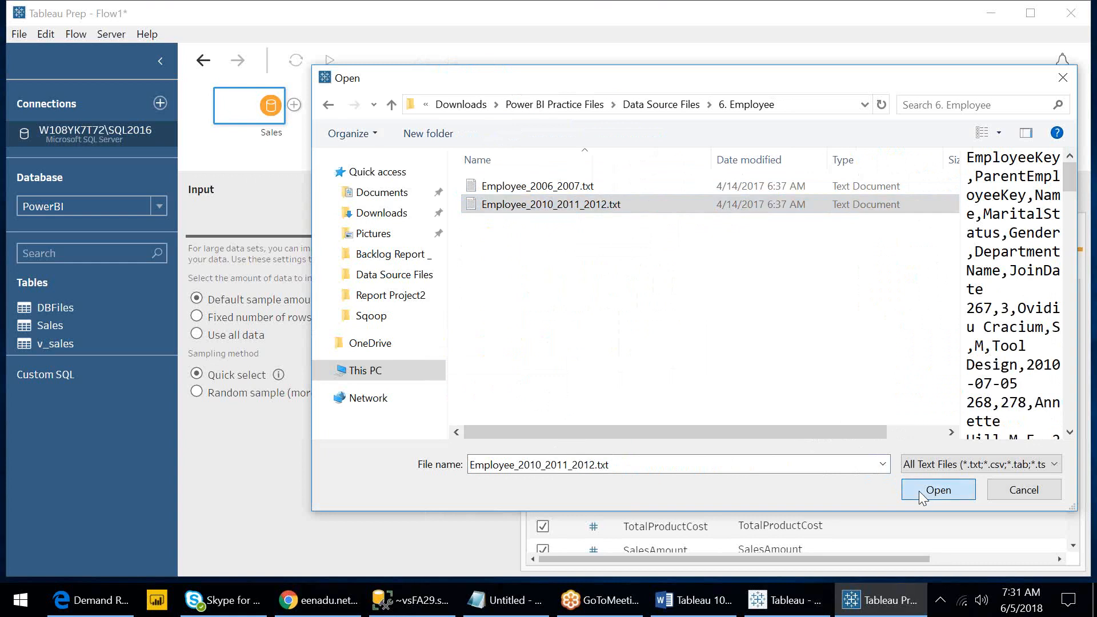
pyautogui.click(919, 491)
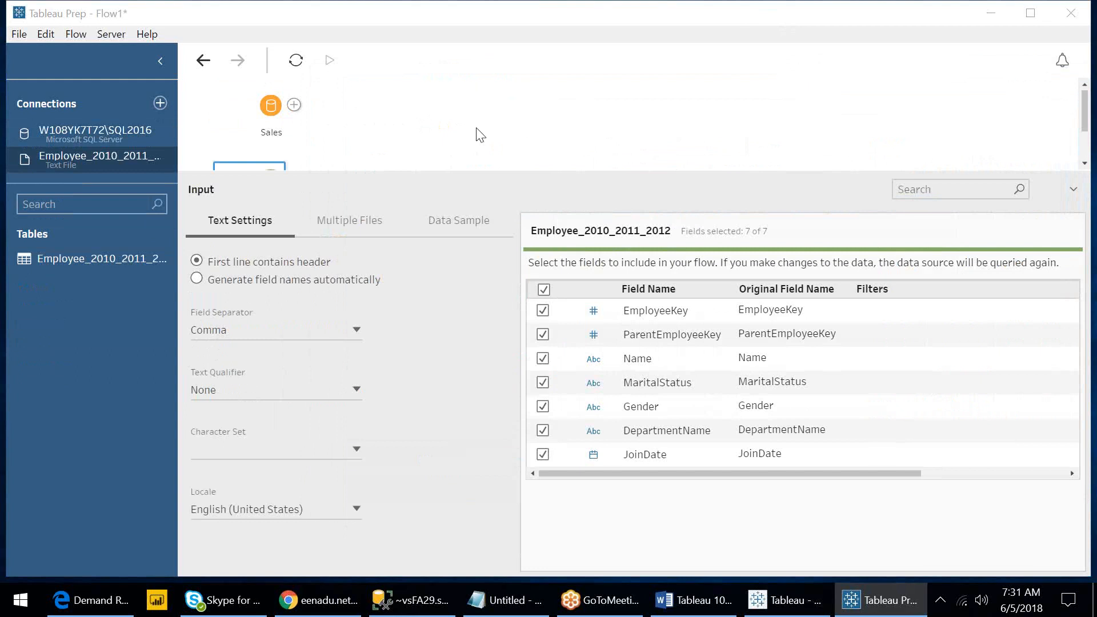
pyautogui.click(508, 175)
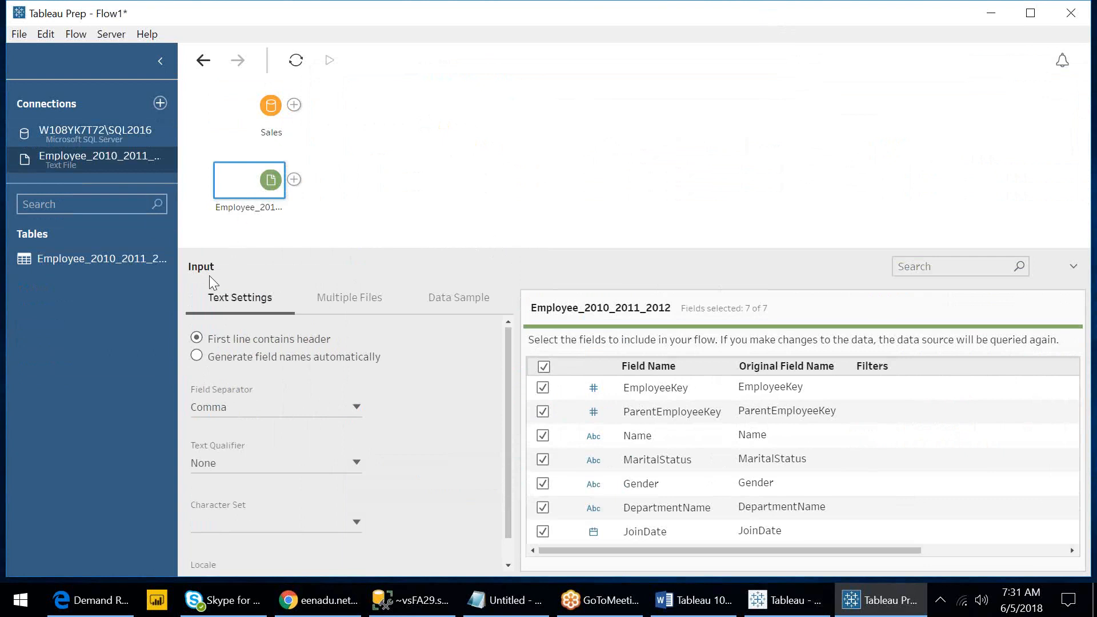
pyautogui.moveTo(198, 274); pyautogui.dragTo(240, 318)
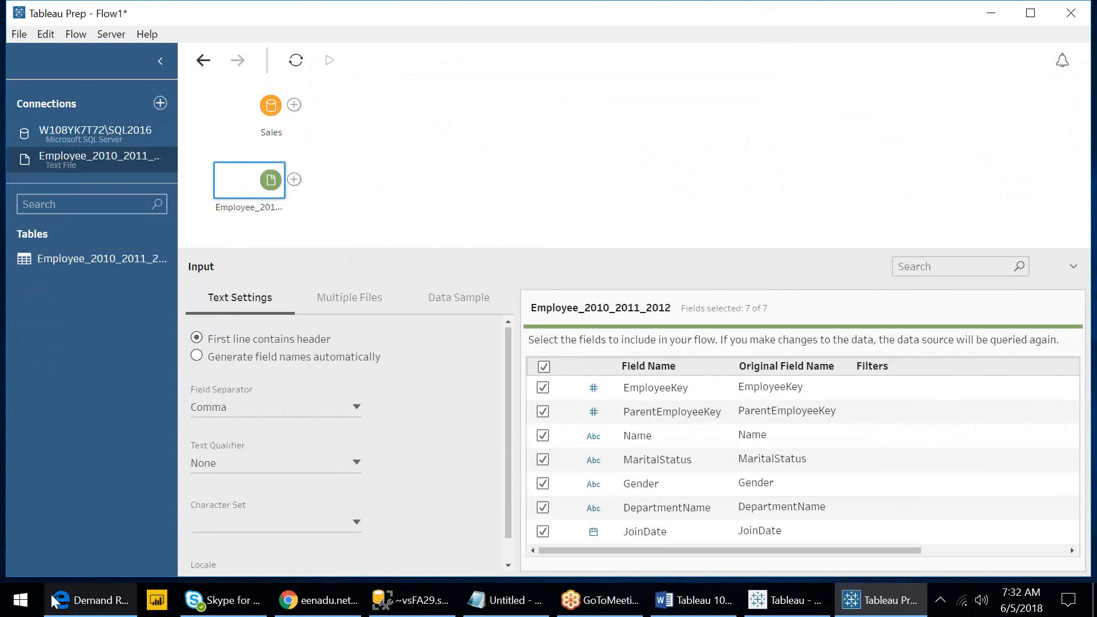
# - Check which text files the Employee connection's source folder offers, and leave the connection without changing its file
pyautogui.click(169, 157)
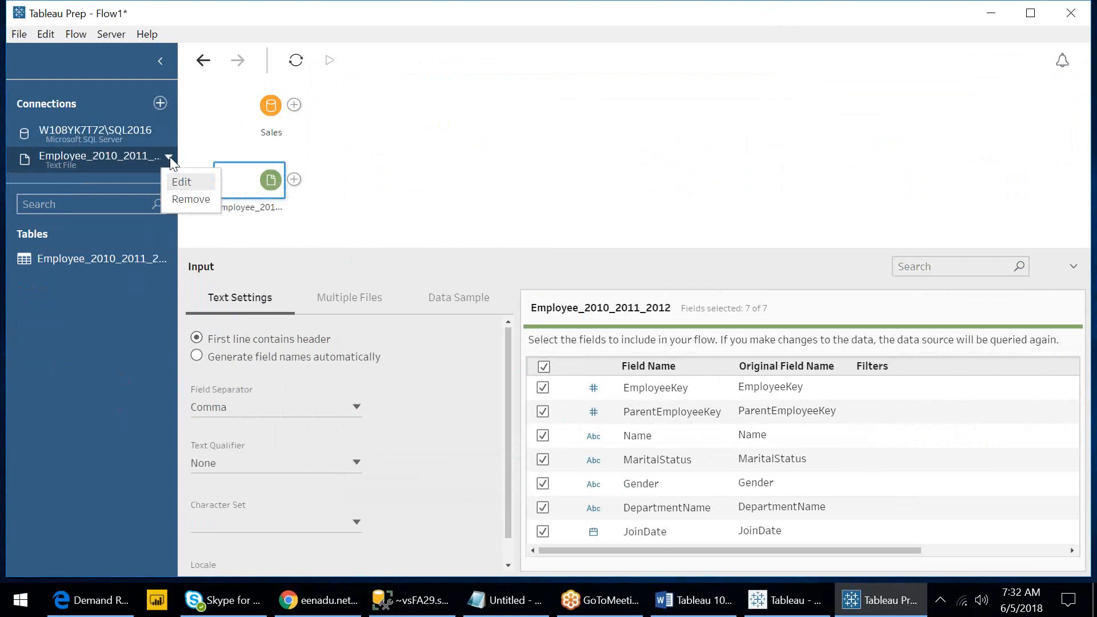
pyautogui.click(185, 182)
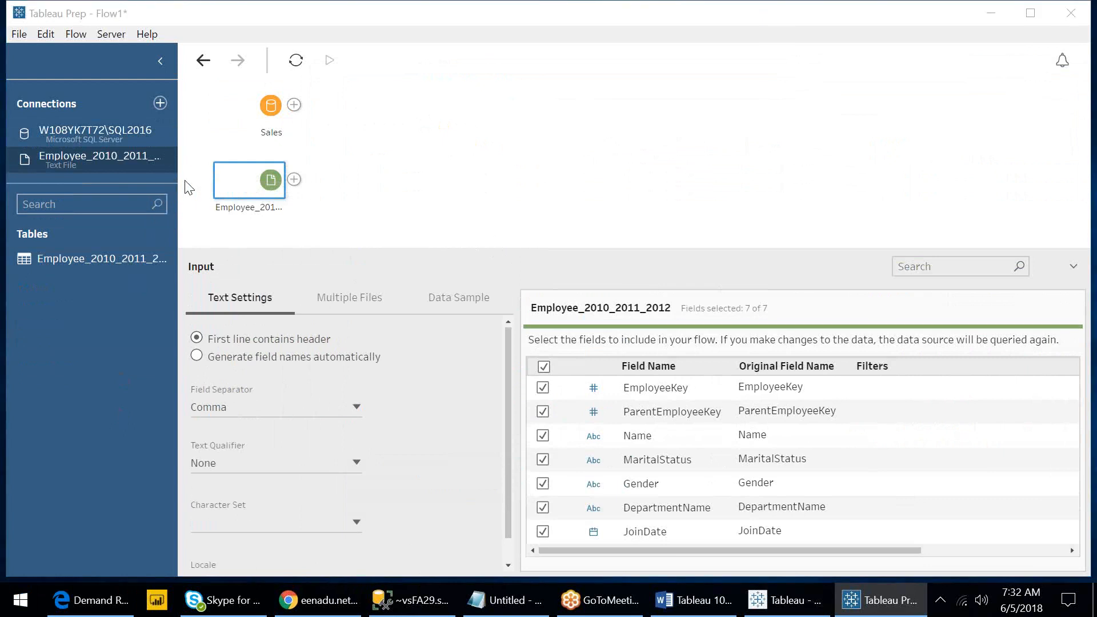
pyautogui.click(914, 186)
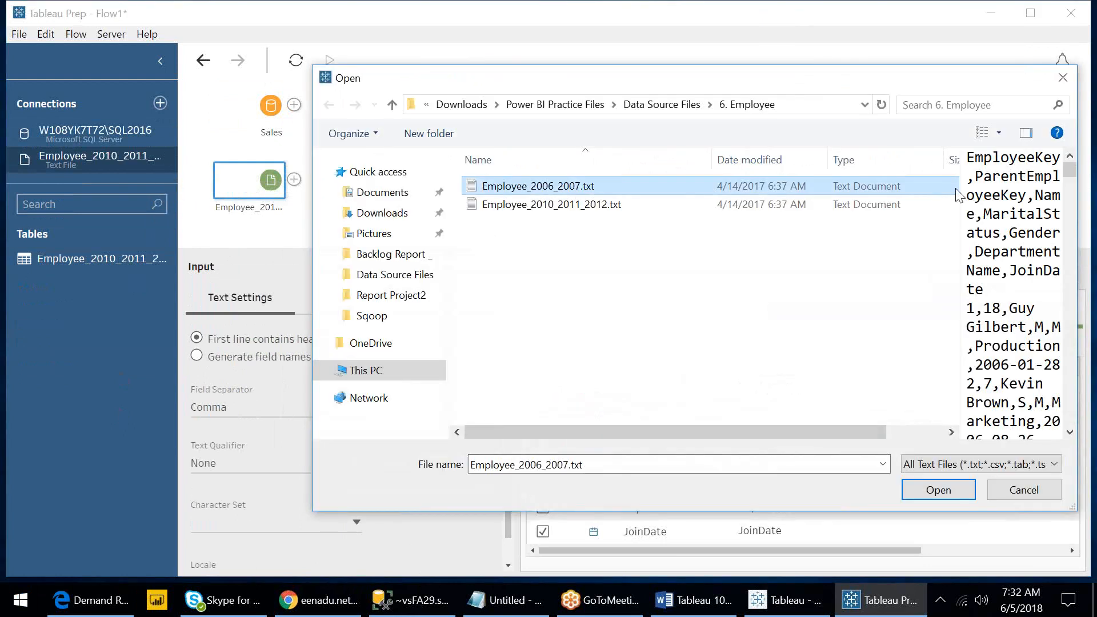
pyautogui.moveTo(960, 199); pyautogui.dragTo(769, 200)
pyautogui.click(1009, 495)
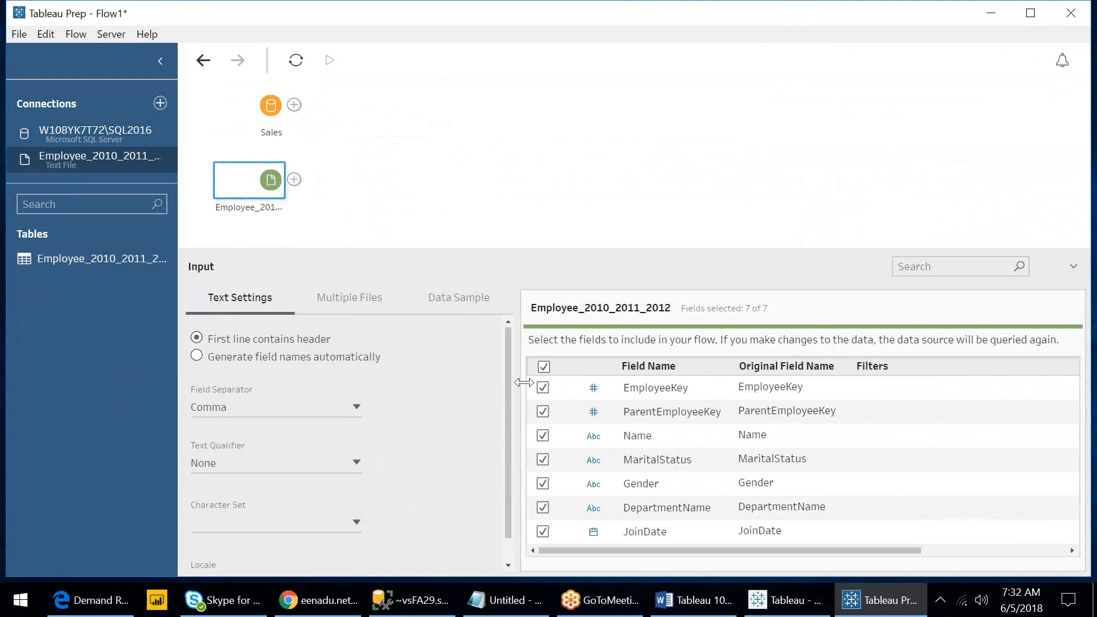
# - Show the Multiple Files settings of the Employee input and look at the Sales data source in Tableau Desktop for comparison
pyautogui.moveTo(509, 384); pyautogui.dragTo(303, 365)
pyautogui.click(341, 308)
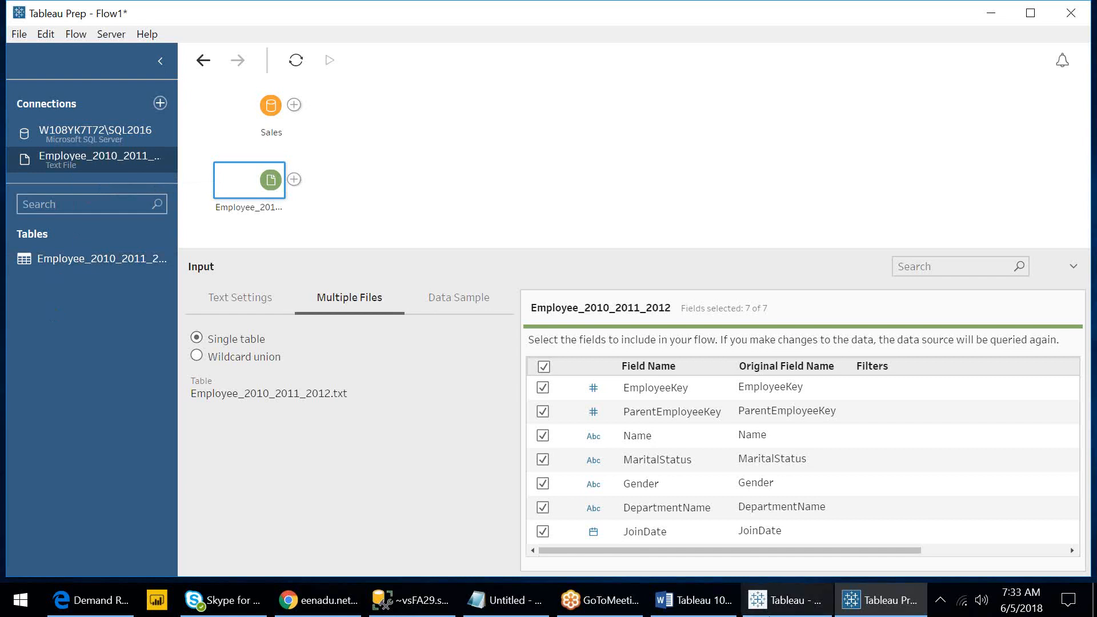
pyautogui.click(792, 601)
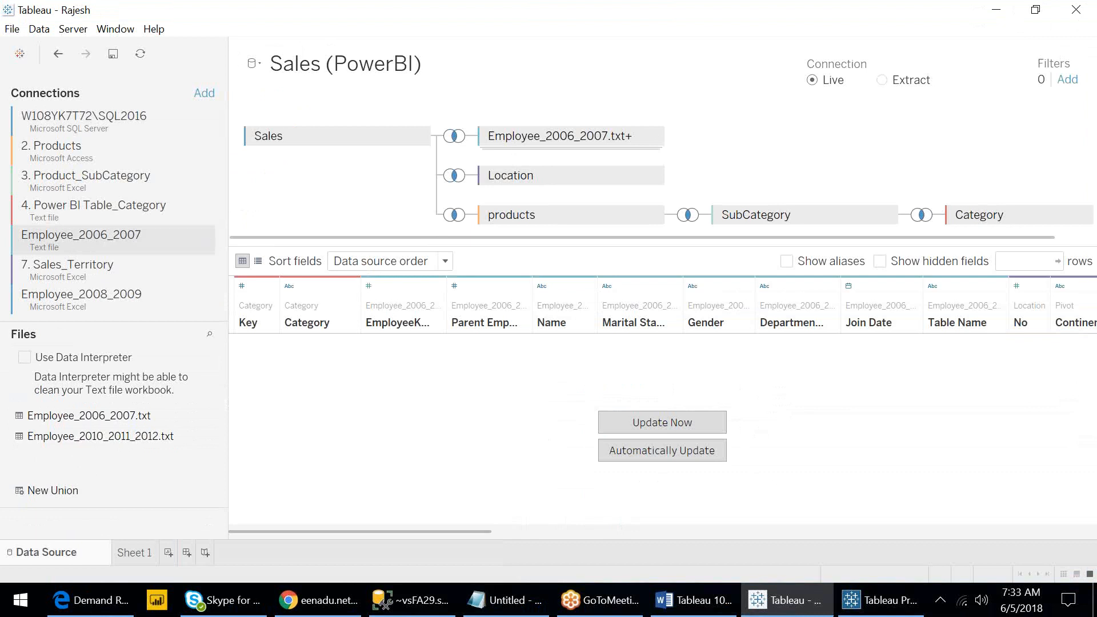
pyautogui.click(888, 609)
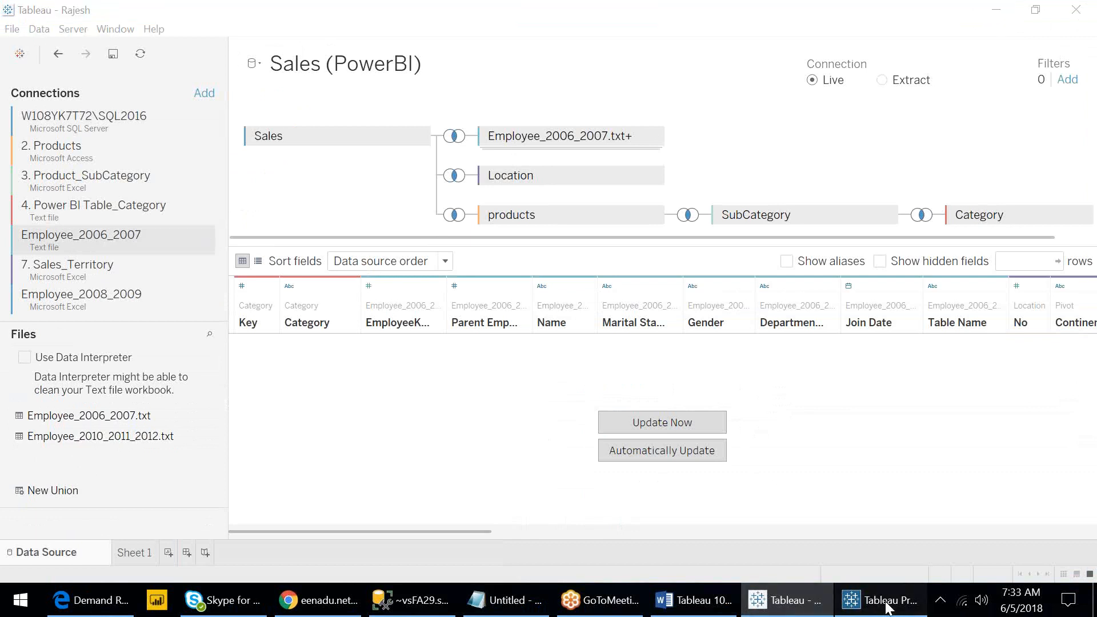
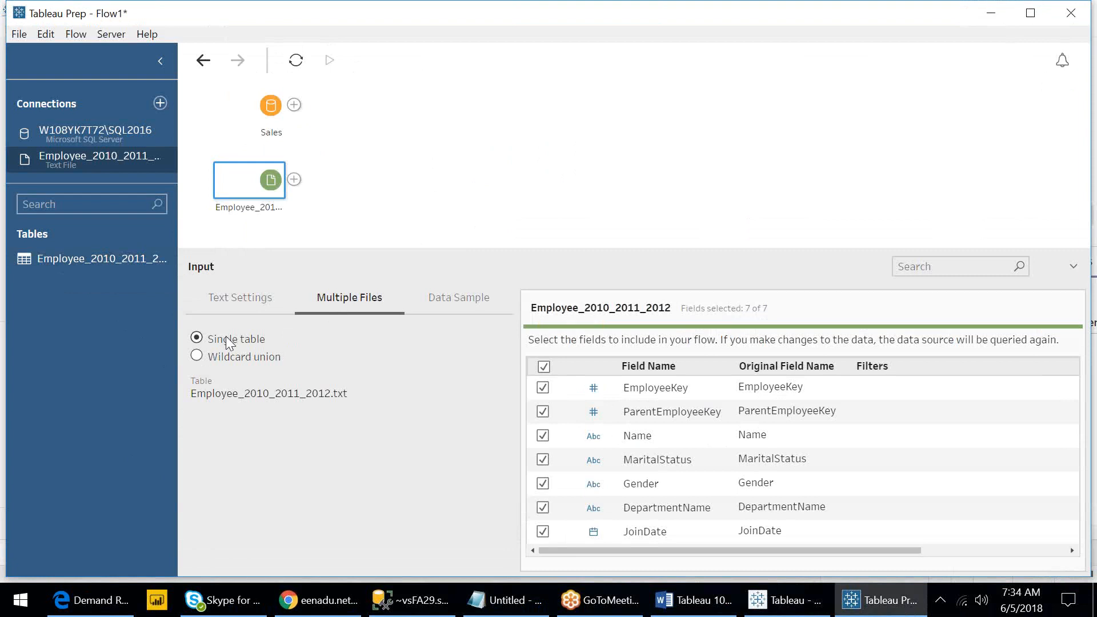
# - Switch the Employee input from a single table to a wildcard union and view its included files
pyautogui.click(197, 357)
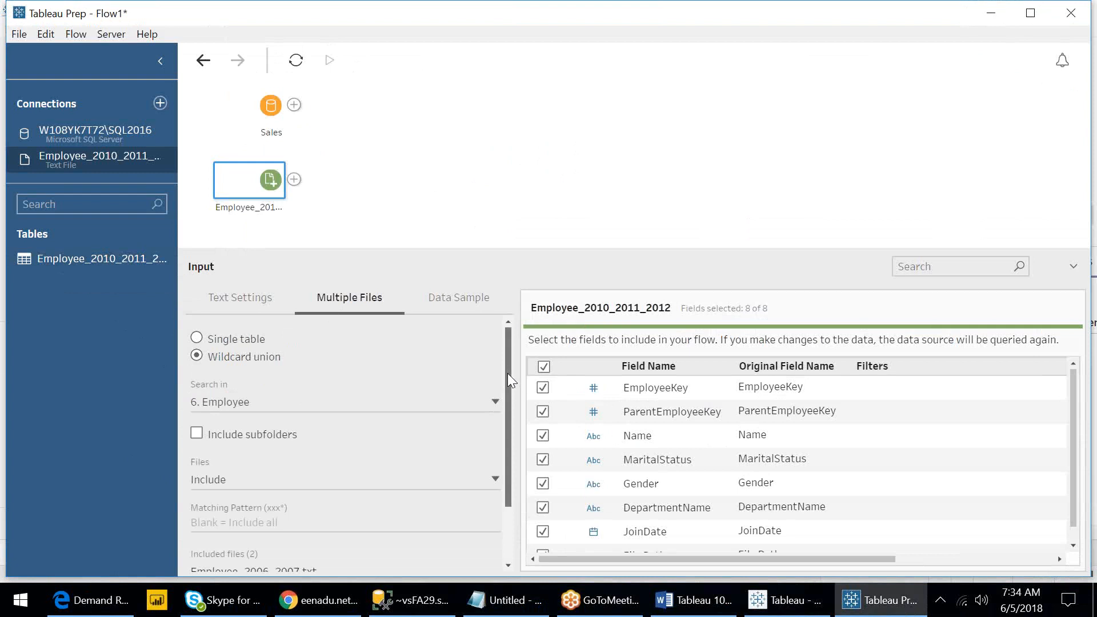
pyautogui.moveTo(508, 373); pyautogui.dragTo(511, 401)
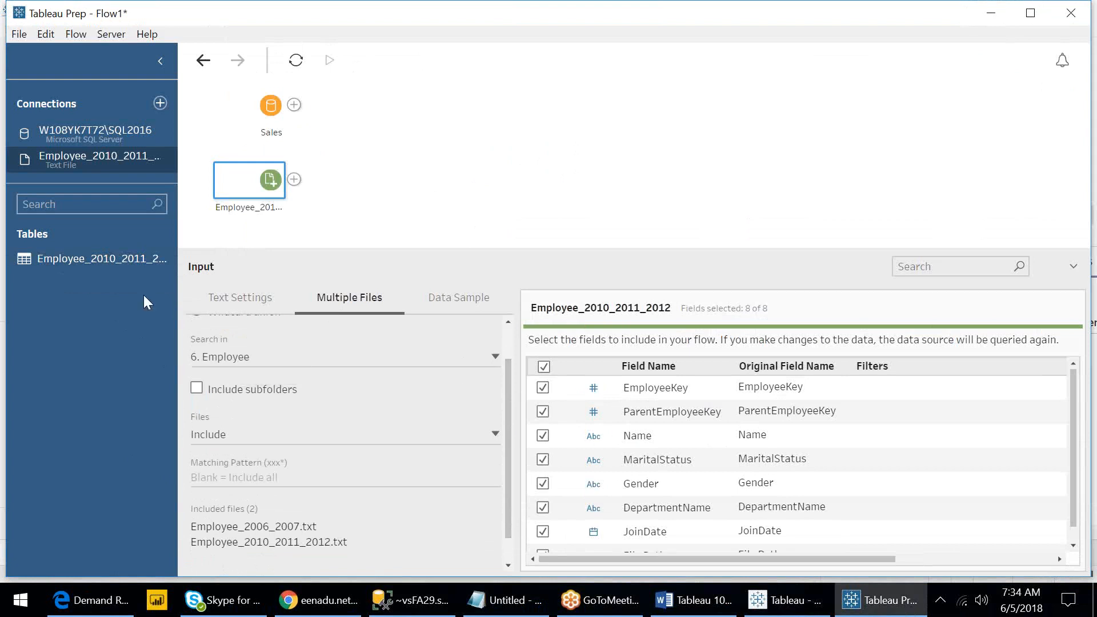
# - Compare the wildcard union's file list with the contents of the 6. Employee folder, without replacing the connected file
pyautogui.click(168, 156)
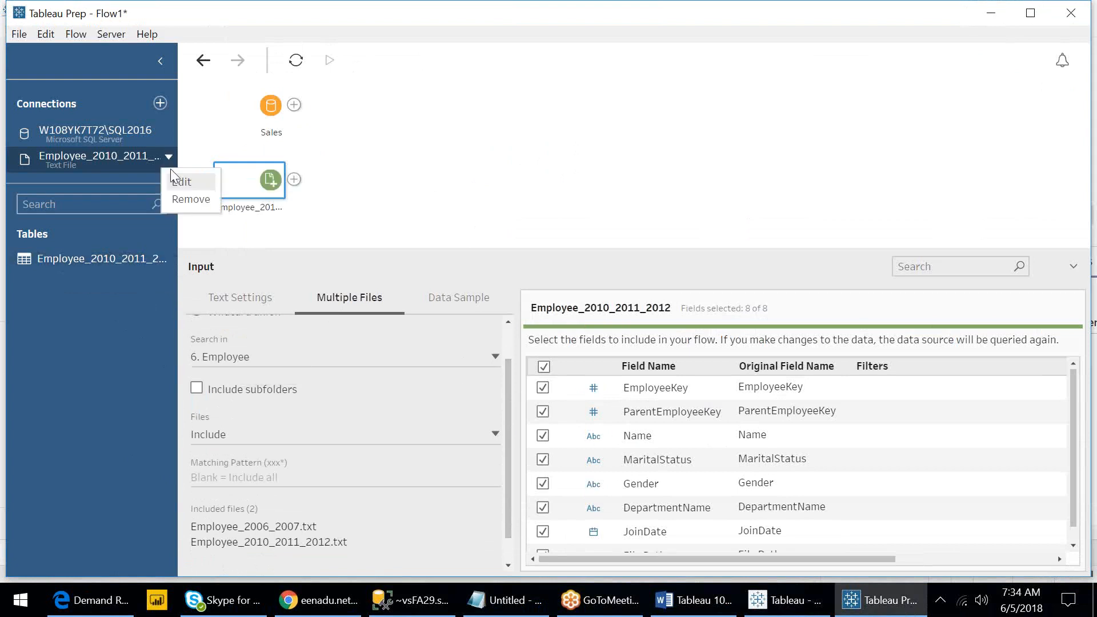
pyautogui.click(180, 182)
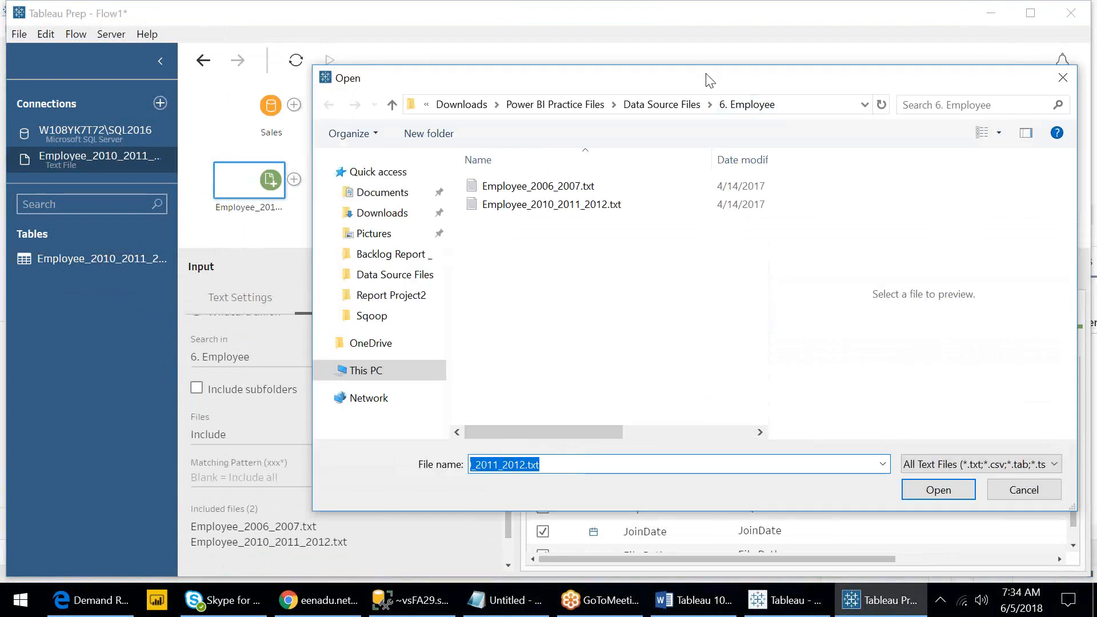
pyautogui.moveTo(709, 80); pyautogui.dragTo(818, 80)
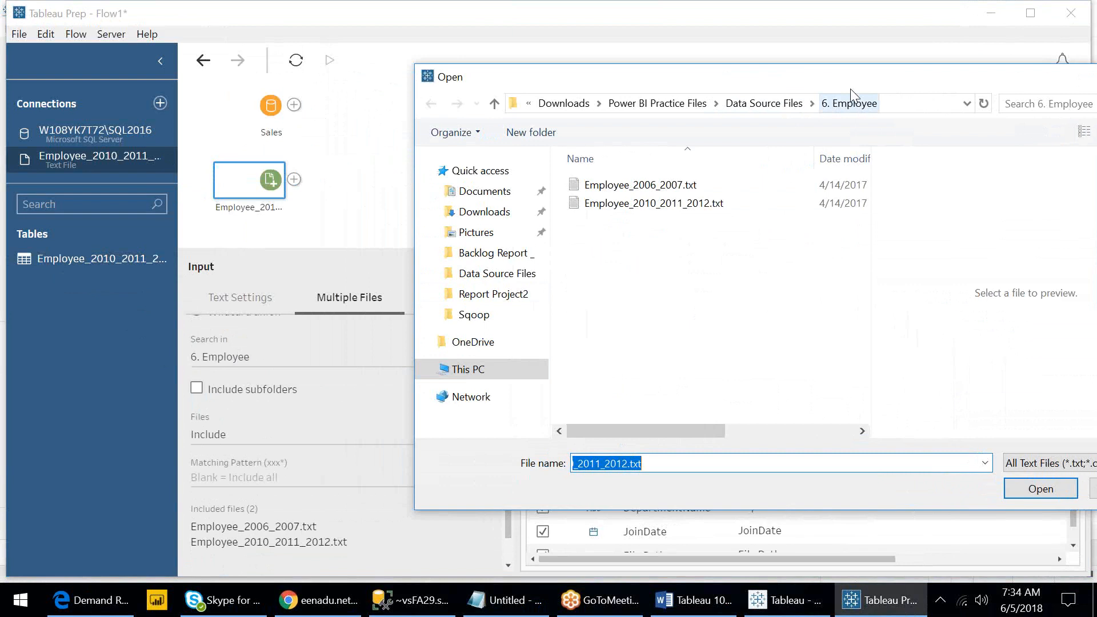
pyautogui.click(1039, 489)
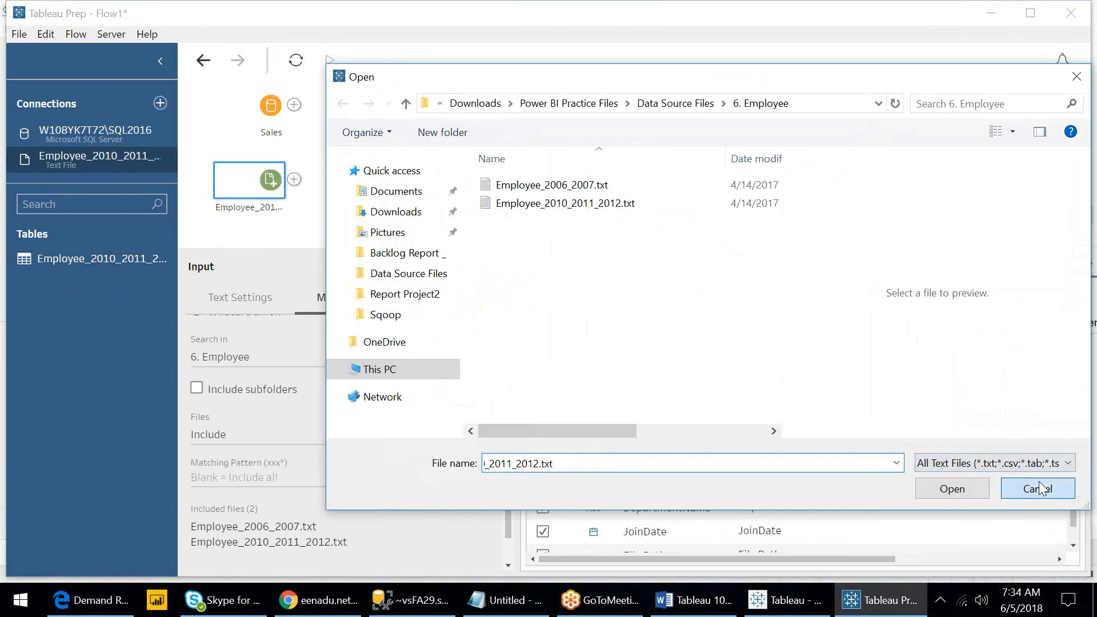
pyautogui.click(1039, 488)
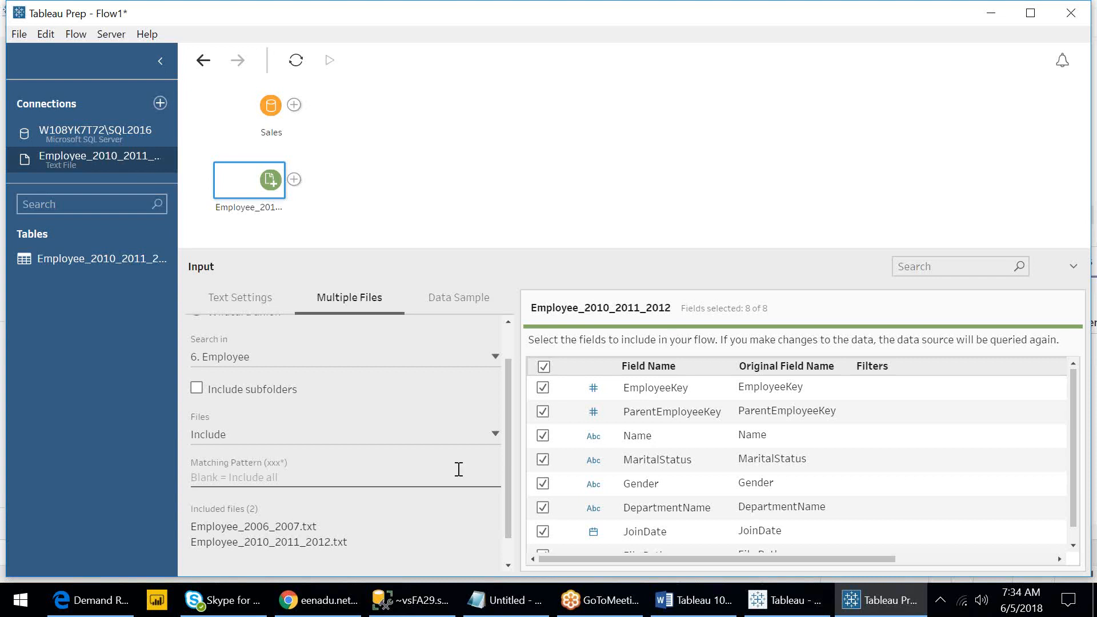
# - Review the Employee input's wildcard union settings and its field list down to File Paths
pyautogui.moveTo(506, 455); pyautogui.dragTo(507, 503)
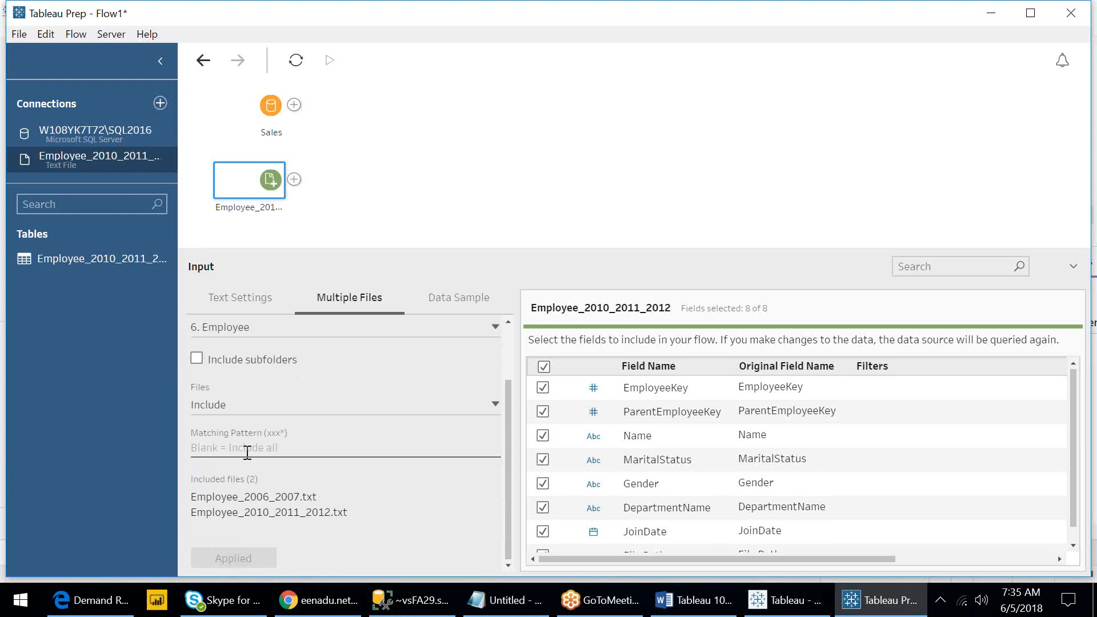
pyautogui.click(169, 157)
pyautogui.click(370, 178)
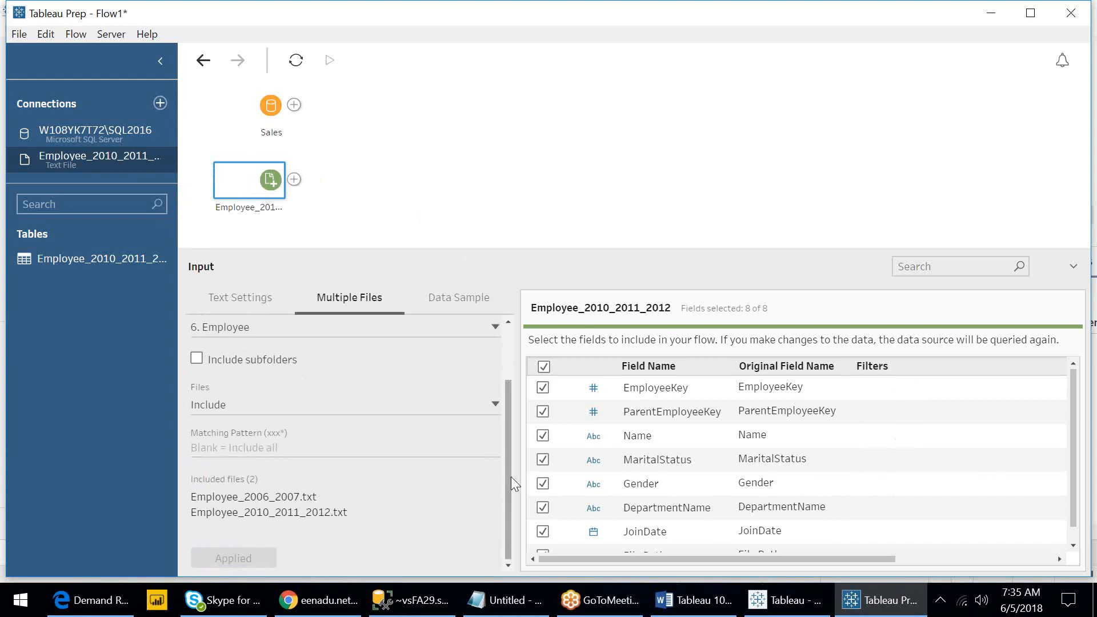
pyautogui.moveTo(511, 477); pyautogui.dragTo(345, 379)
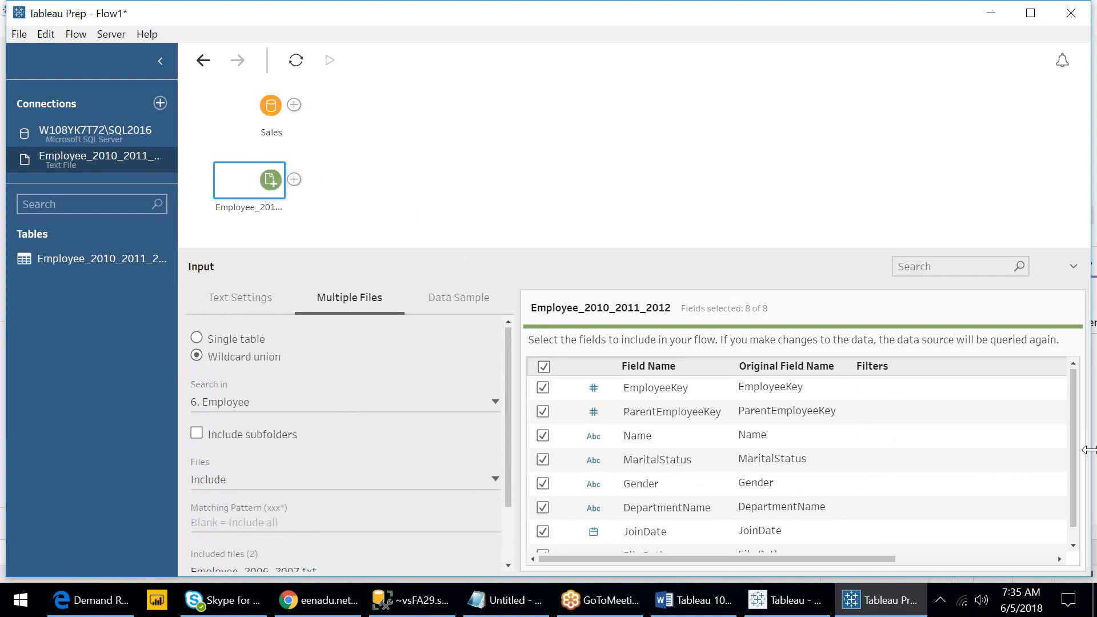
pyautogui.click(1073, 395)
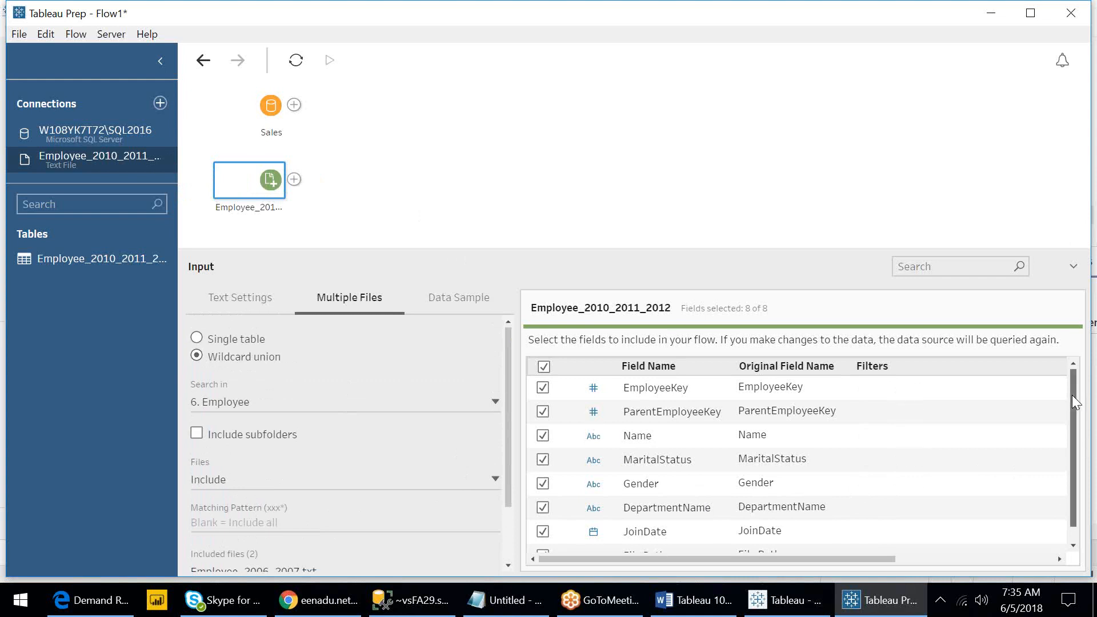
pyautogui.moveTo(1072, 396); pyautogui.dragTo(1072, 411)
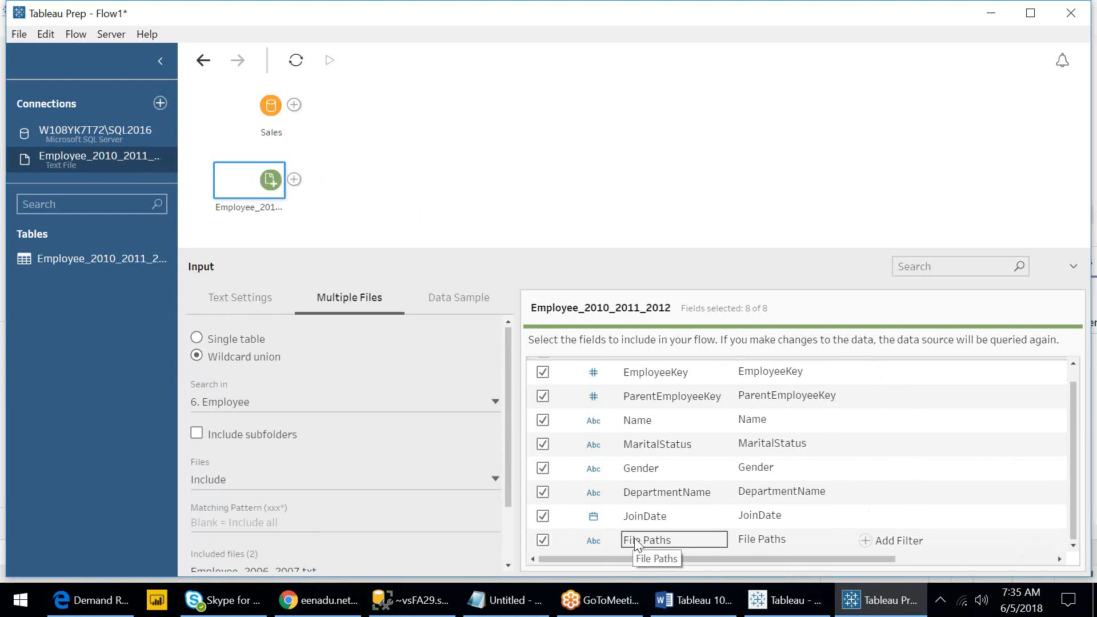
# - Switch the Employee input to a single table and back to a wildcard union to compare the File Paths field
pyautogui.click(198, 339)
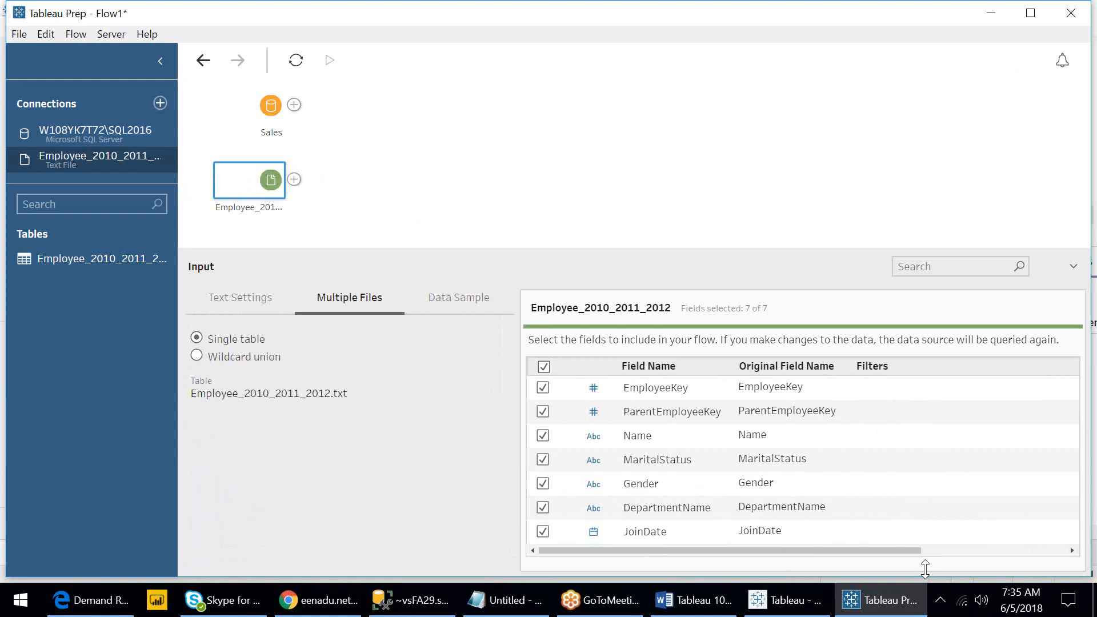
pyautogui.click(197, 357)
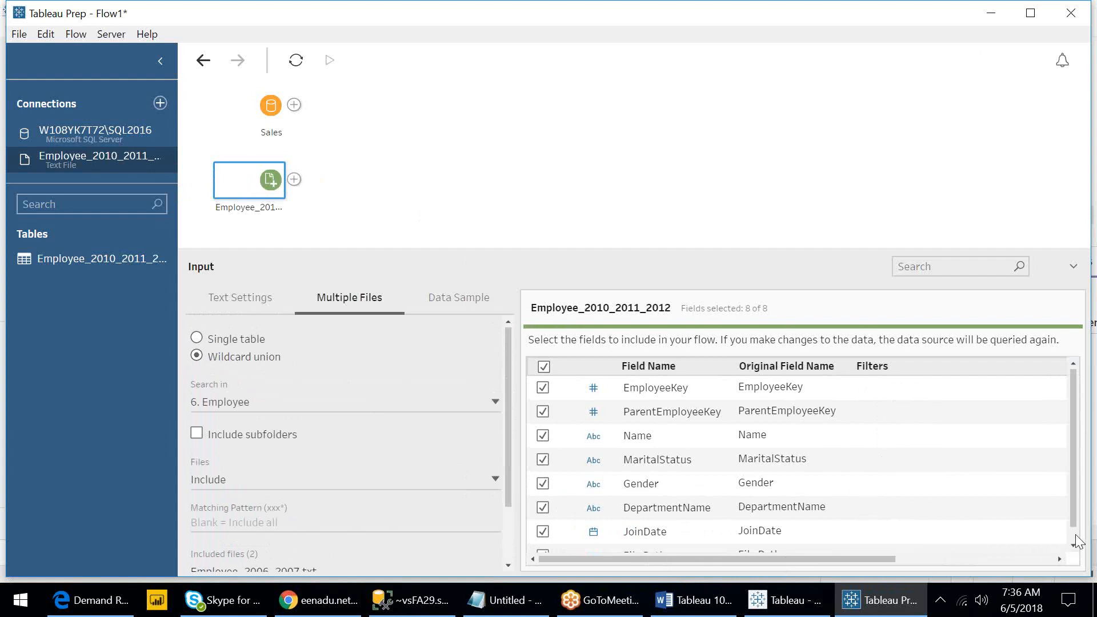
pyautogui.scroll(-1, 915, 541)
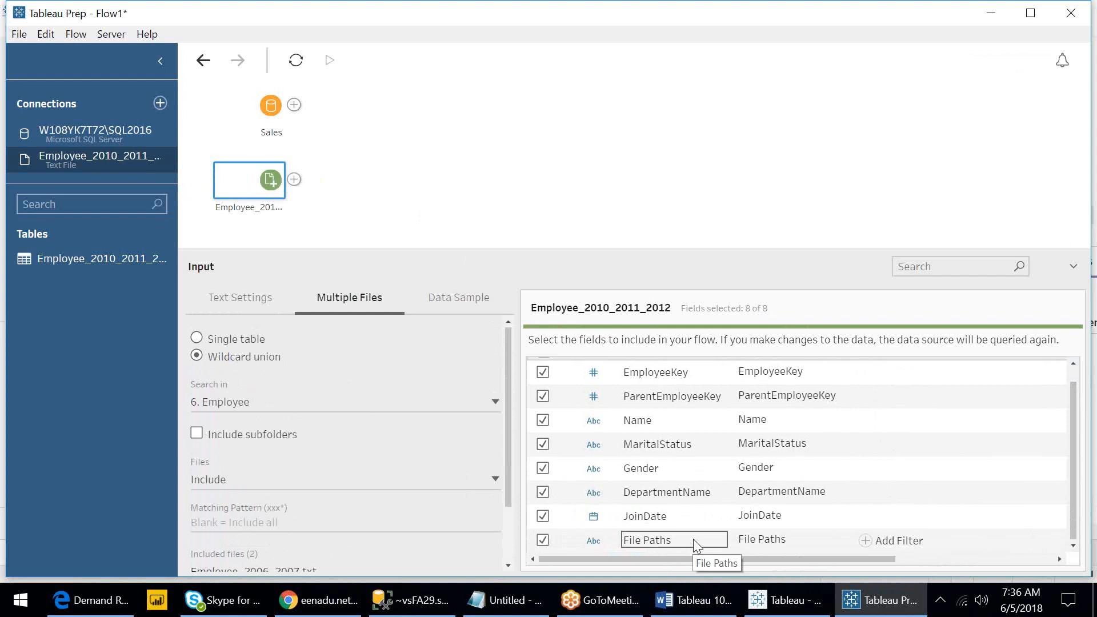
# - Set the Employee input to a single table and add a cleaning step after it
pyautogui.click(224, 341)
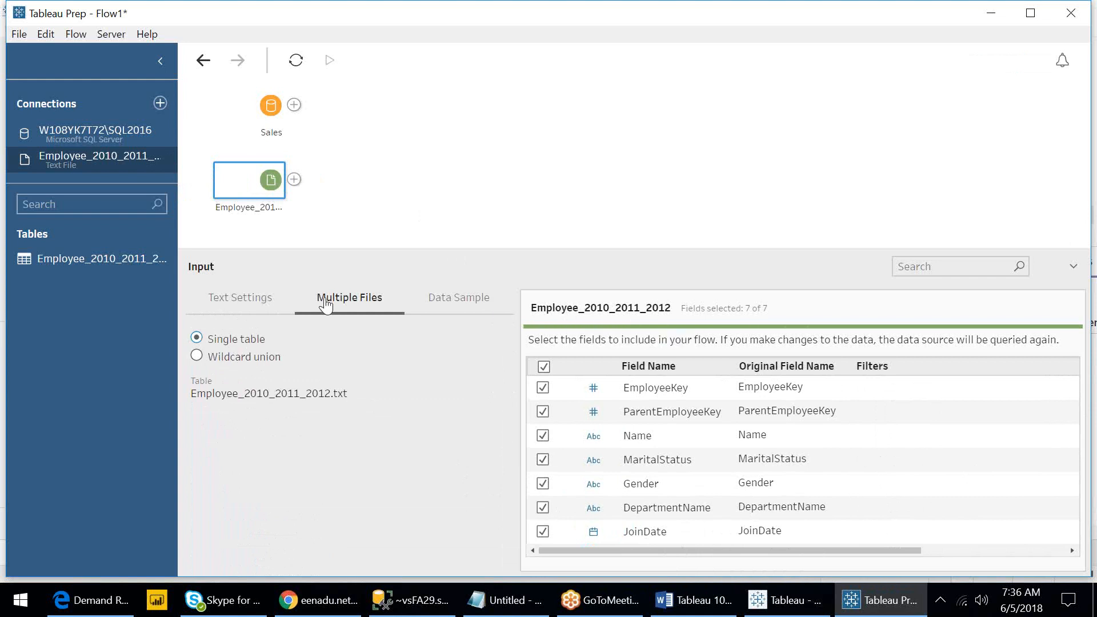
pyautogui.click(295, 180)
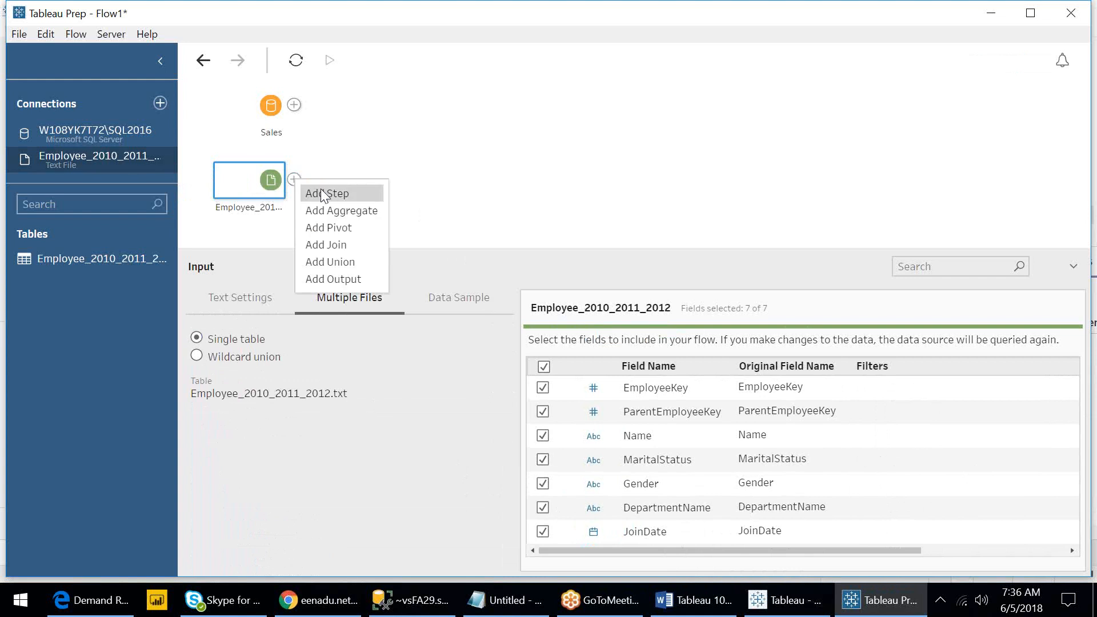
pyautogui.click(321, 190)
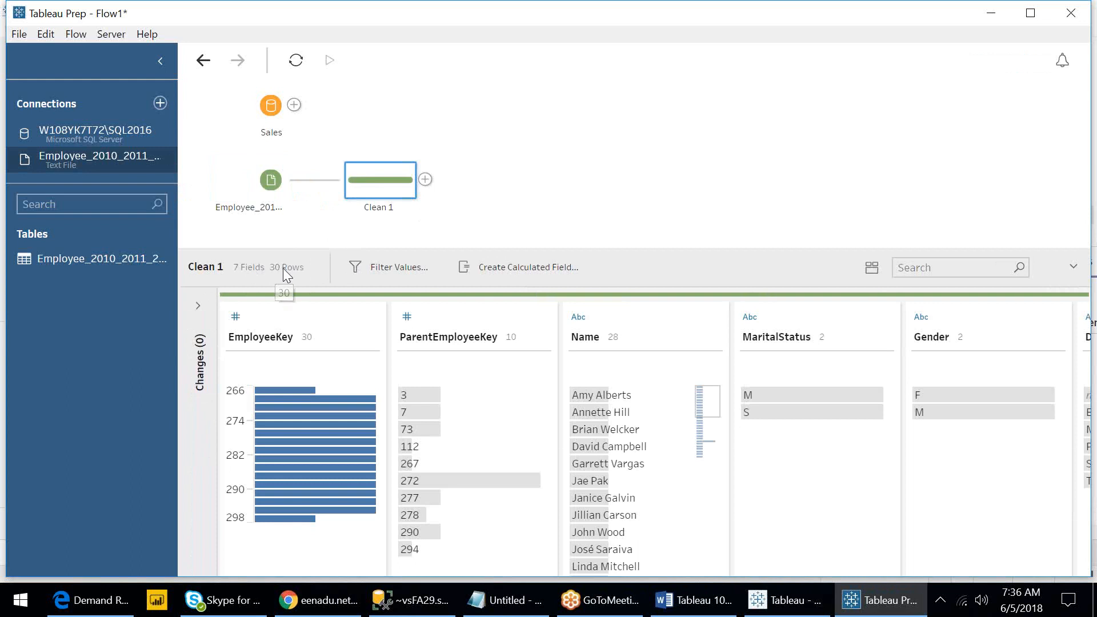
# - Change the Employee input back to a wildcard union and show the cleaning step's data
pyautogui.click(269, 187)
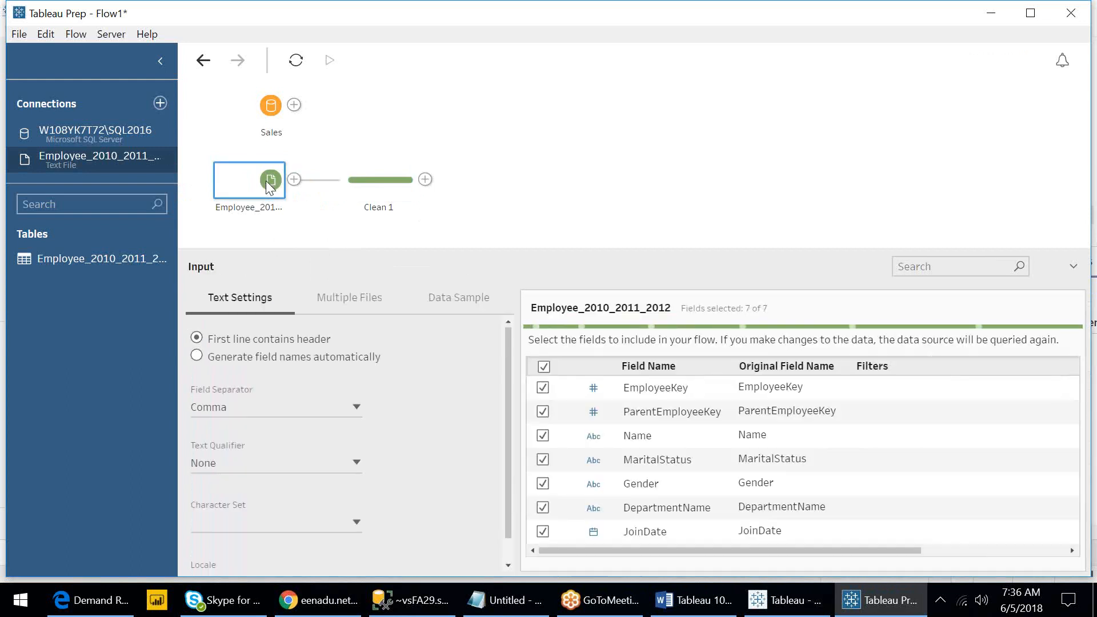
pyautogui.click(352, 299)
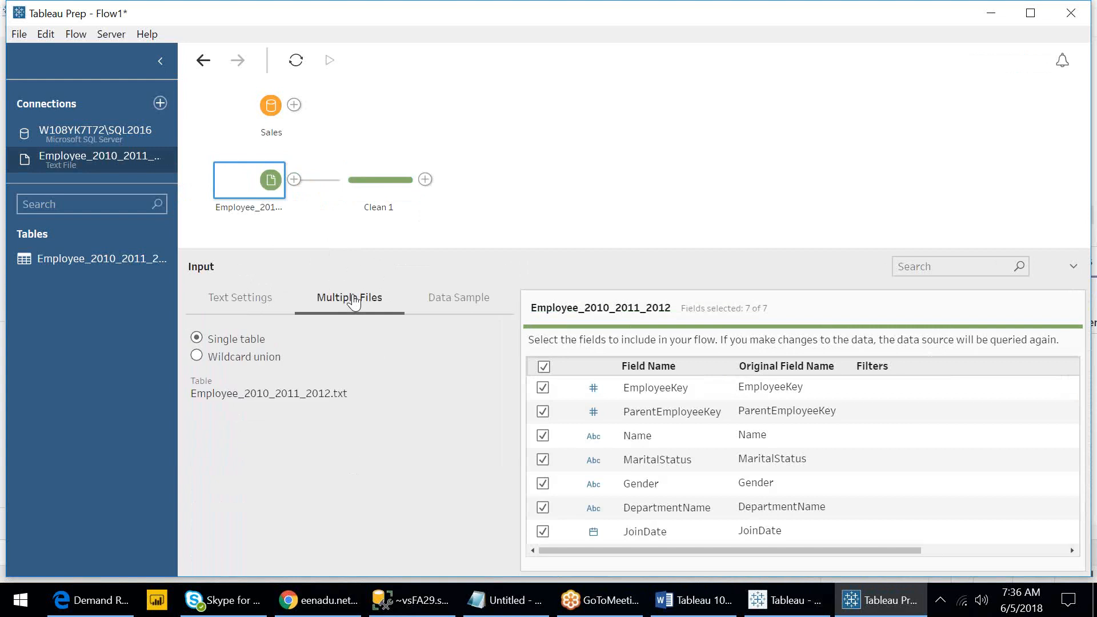
pyautogui.click(246, 358)
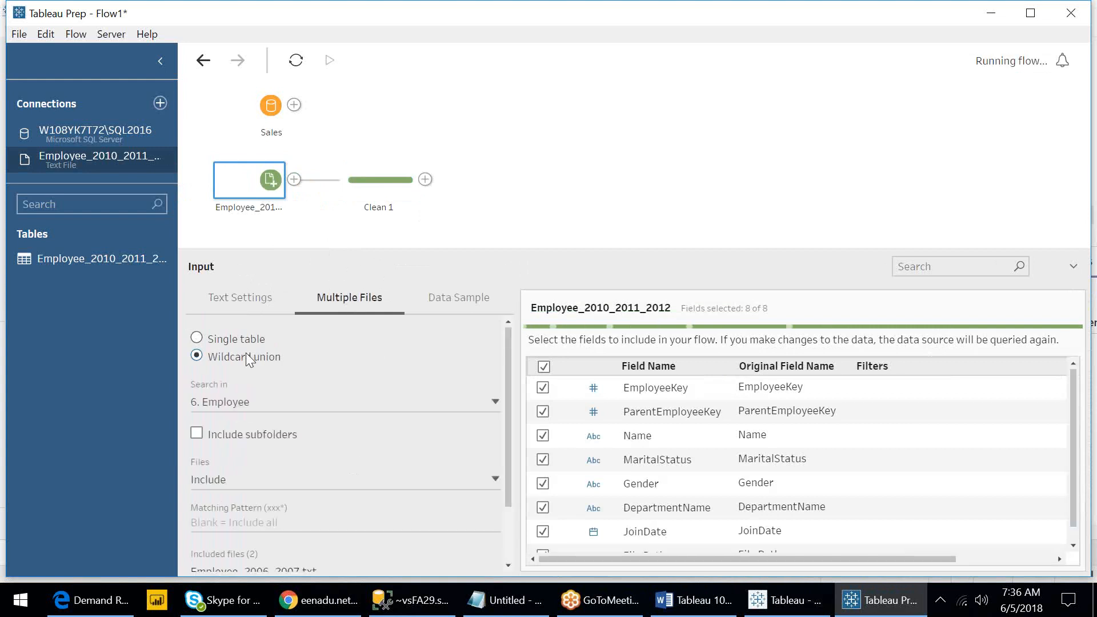
pyautogui.click(368, 180)
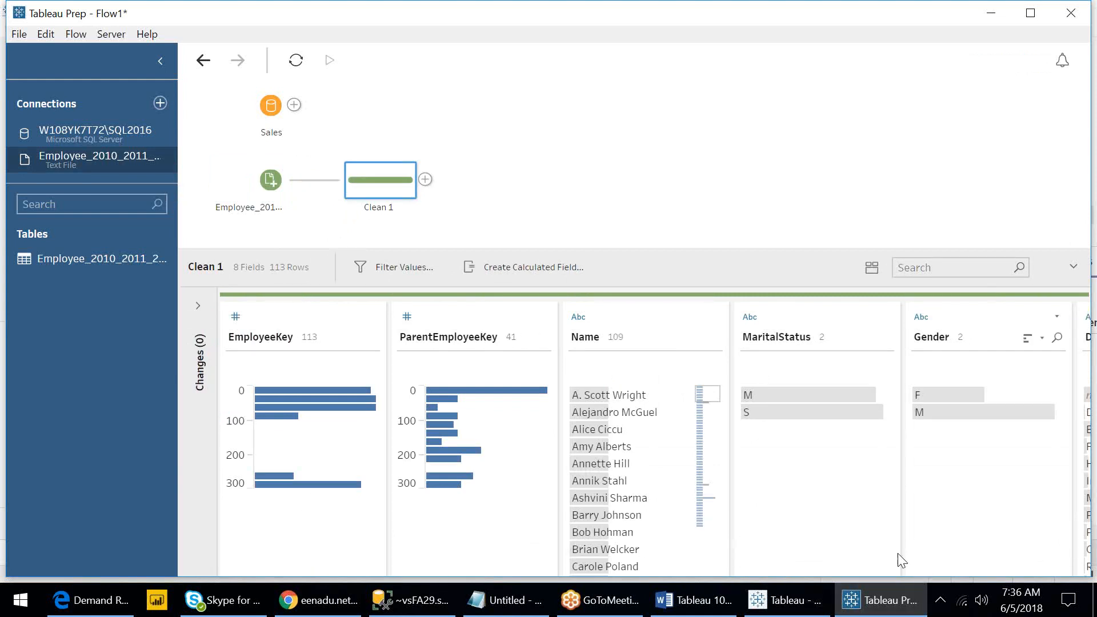
# - Search the cleaning step's fields for "file" and check how many rows each text file contributes in File Paths
pyautogui.click(955, 270)
pyautogui.write('file')
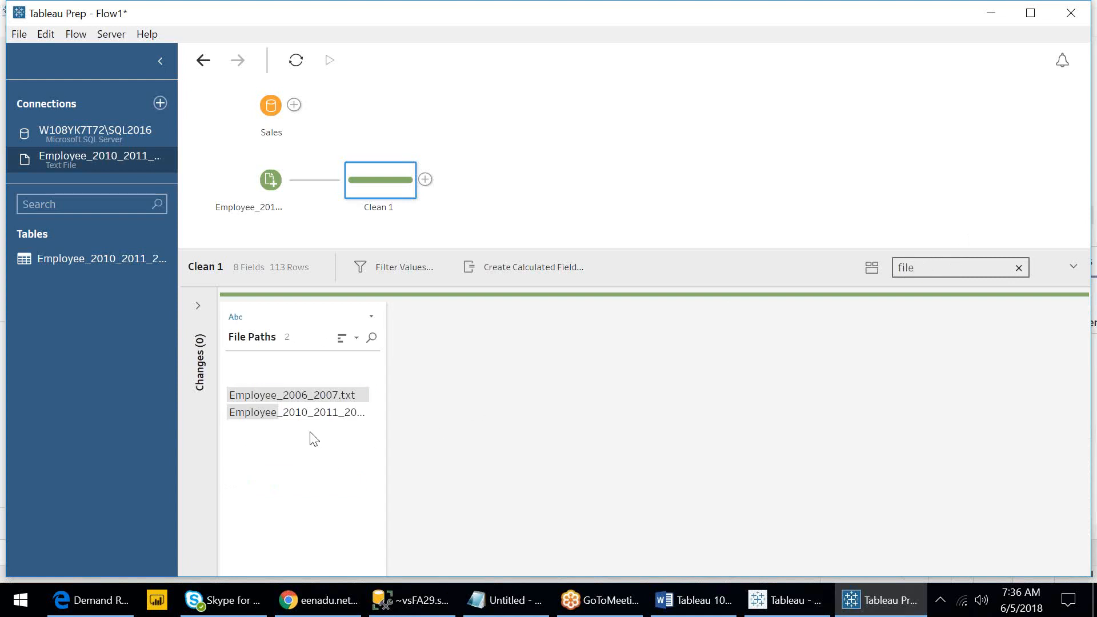
pyautogui.moveTo(326, 403)
pyautogui.moveTo(319, 400)
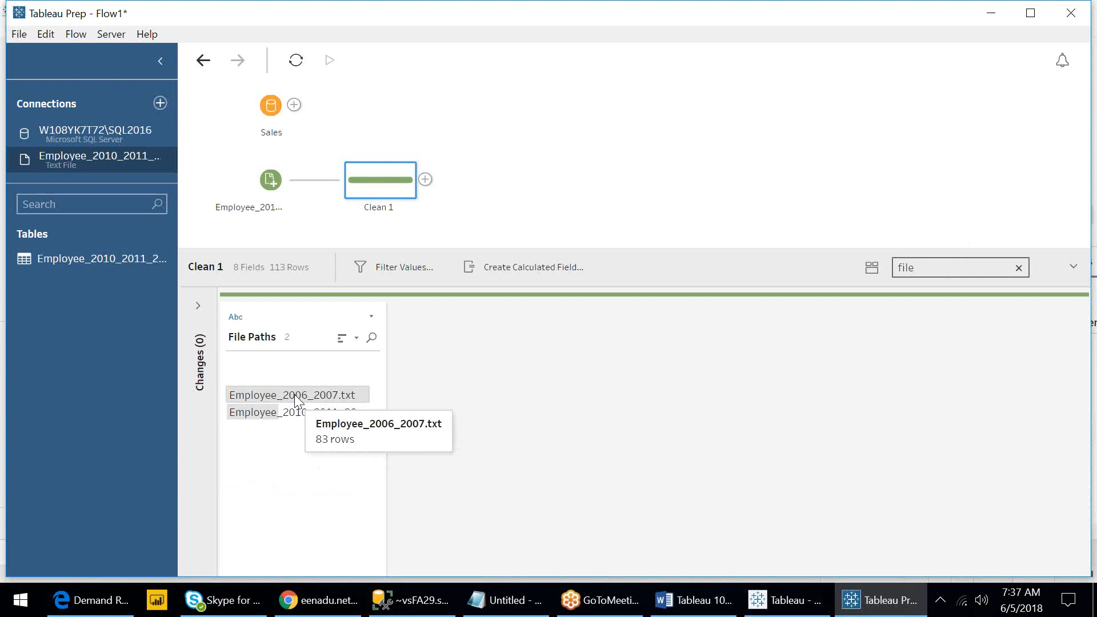
pyautogui.moveTo(295, 415)
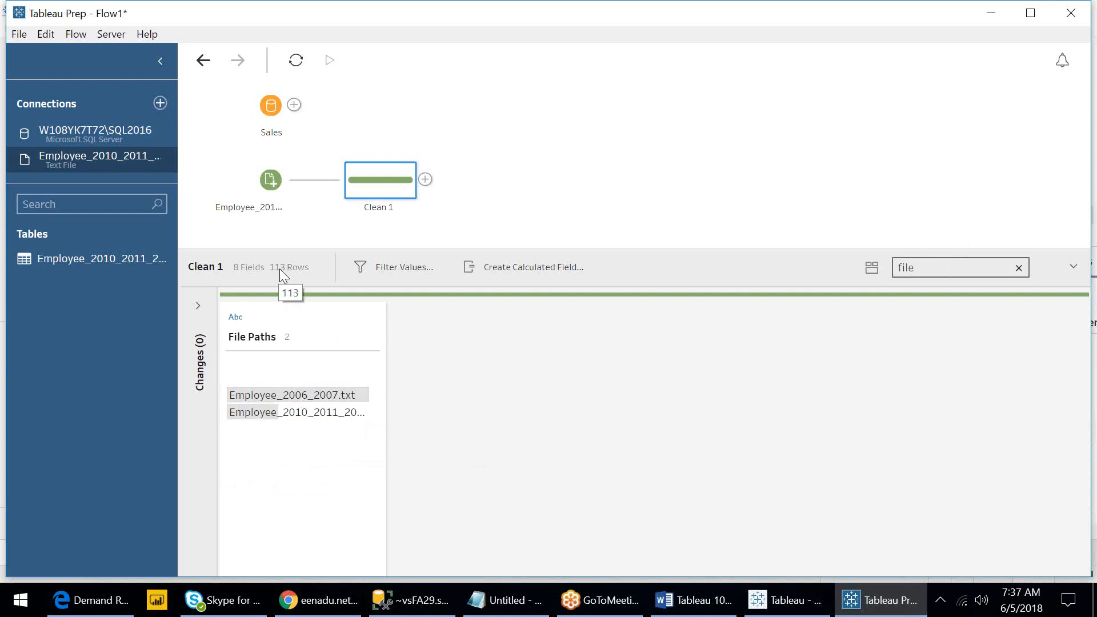
# - View the cleaning step's data as a row grid with all fields and examine the File Paths value throughout the rows
pyautogui.click(872, 269)
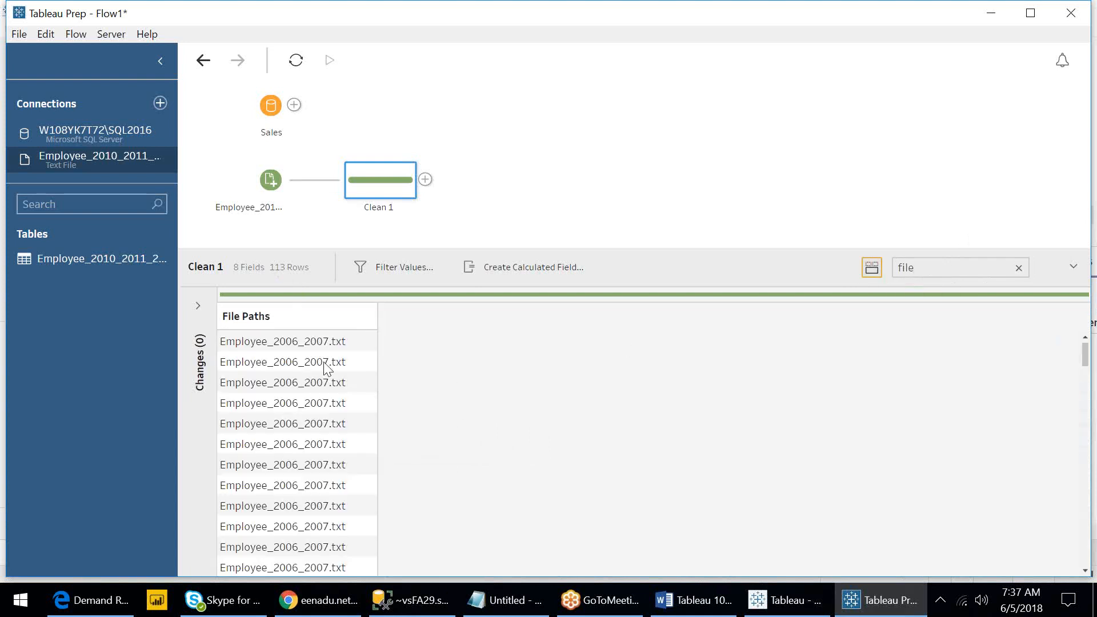
pyautogui.click(1019, 267)
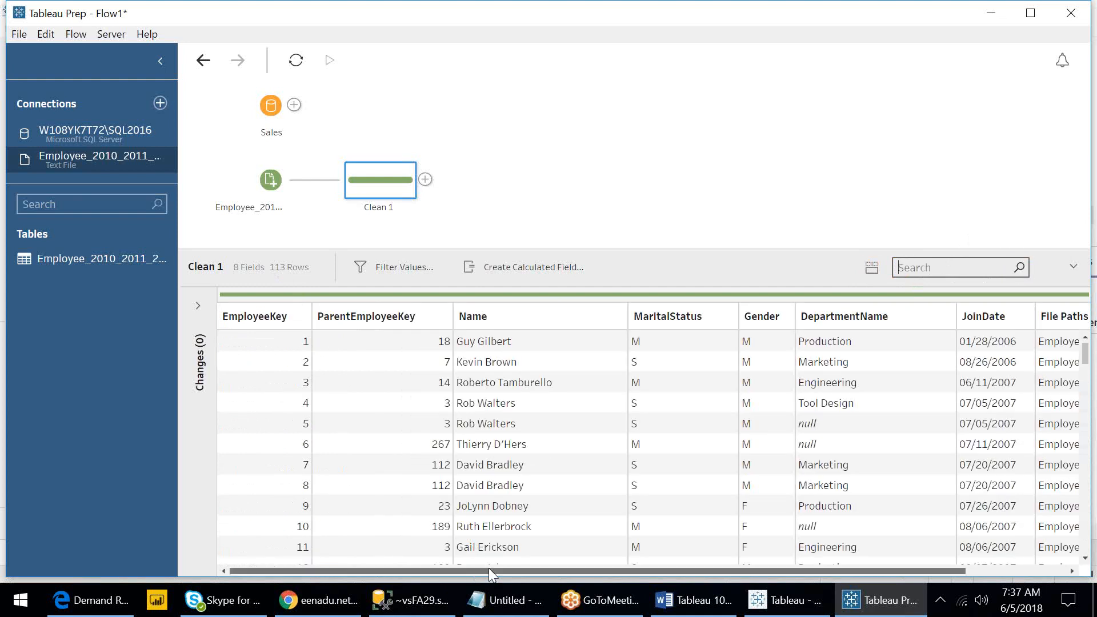
pyautogui.moveTo(489, 568); pyautogui.dragTo(665, 557)
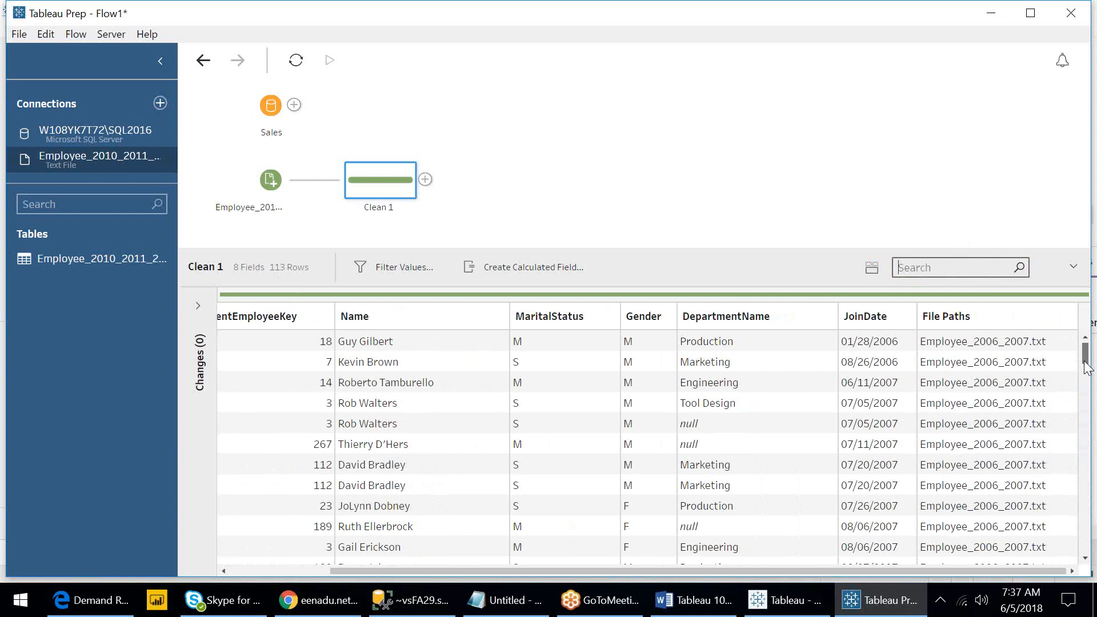
pyautogui.scroll(-1, 1086, 375)
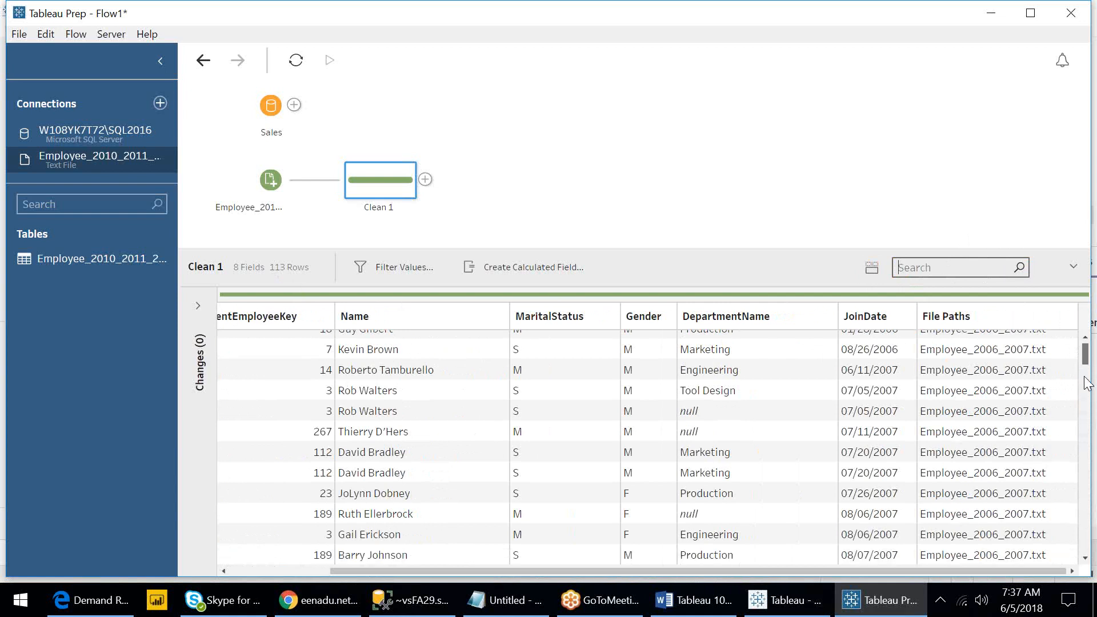
pyautogui.scroll(-3, 1087, 381)
pyautogui.scroll(-10, 1089, 407)
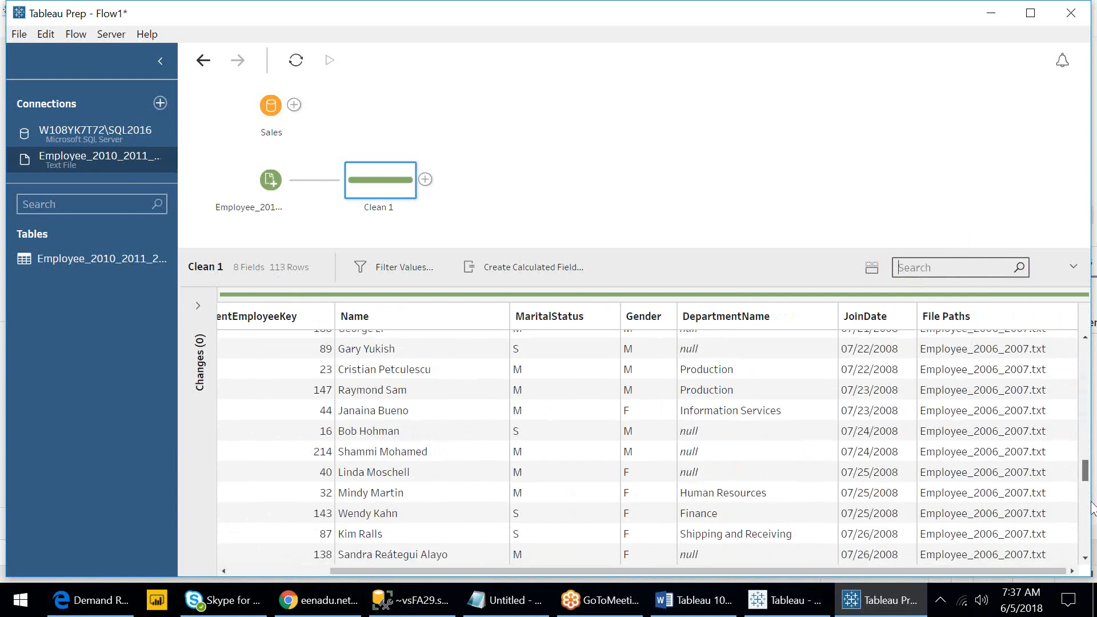
pyautogui.scroll(-5, 1093, 507)
pyautogui.moveTo(1094, 535); pyautogui.dragTo(1093, 312)
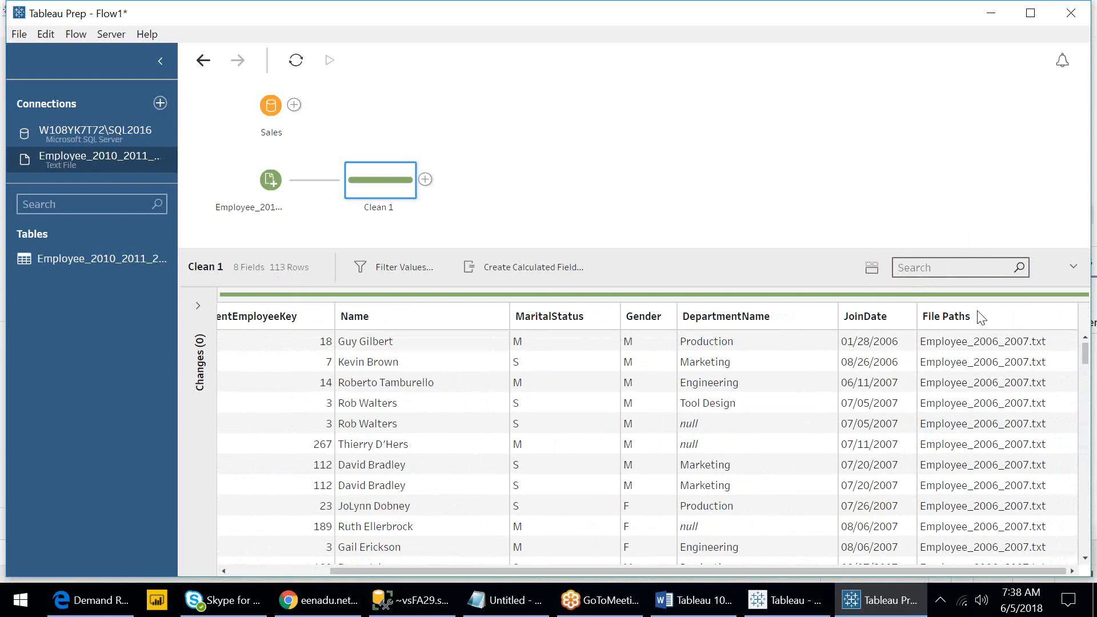
# - Enlarge the flow pane and remove the cleaning step after the Employee text input
pyautogui.click(566, 251)
pyautogui.moveTo(567, 259); pyautogui.dragTo(569, 303)
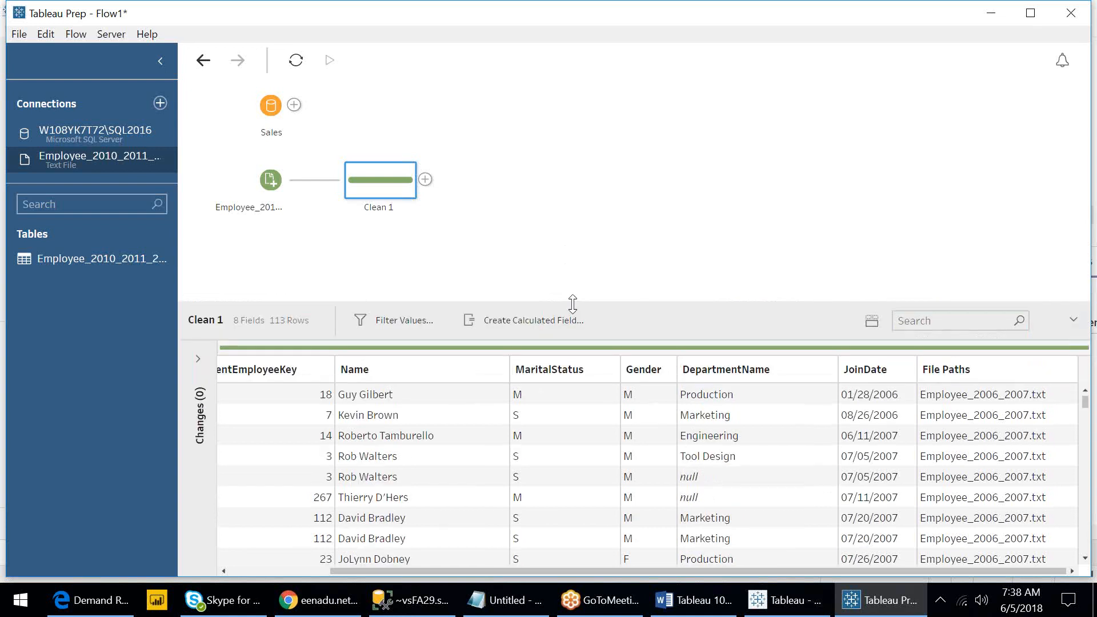
pyautogui.rightClick(370, 194)
pyautogui.click(387, 254)
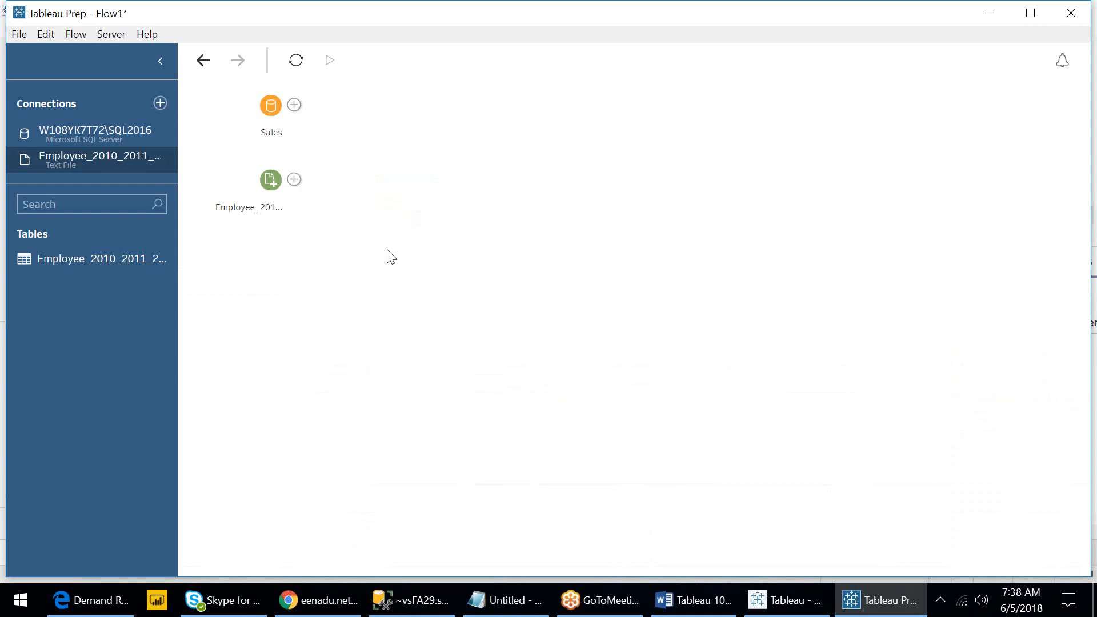
# - Connect to the Excel file Employee_2008_2009.xlsx and add its Employee_2008_2009 sheet to the flow below the Employee text input
pyautogui.click(160, 103)
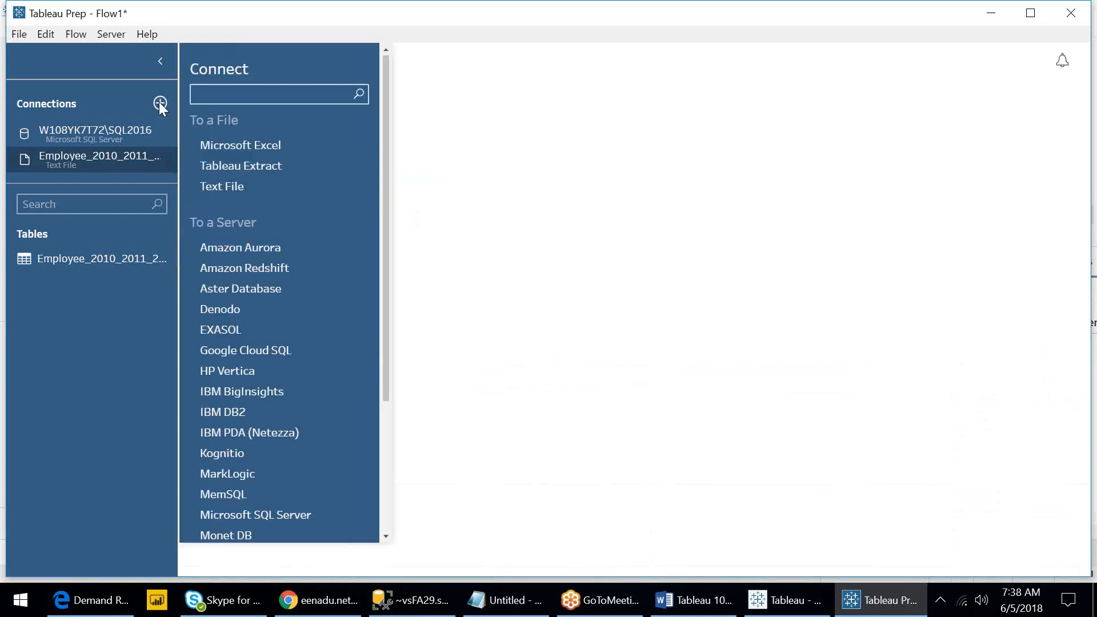
pyautogui.click(222, 148)
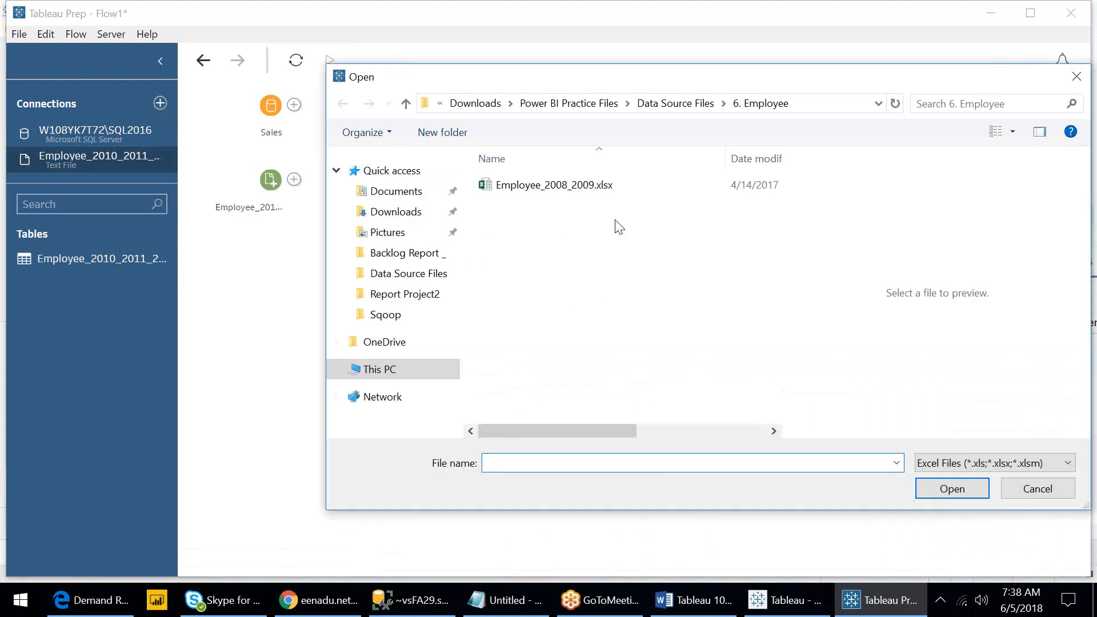
pyautogui.doubleClick(568, 193)
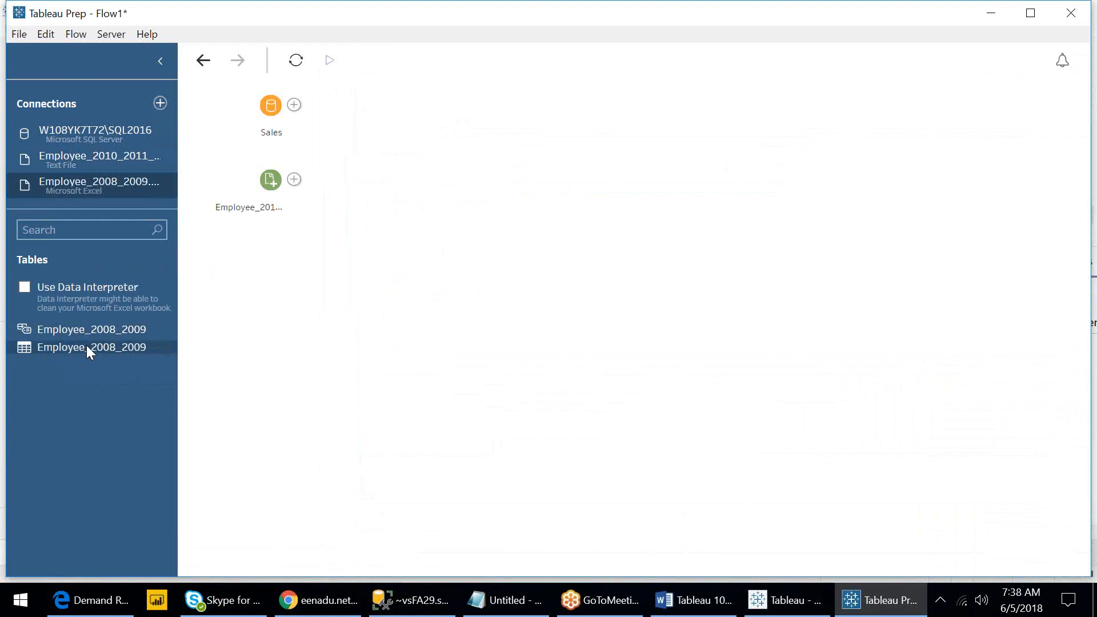
pyautogui.moveTo(85, 348); pyautogui.dragTo(249, 274)
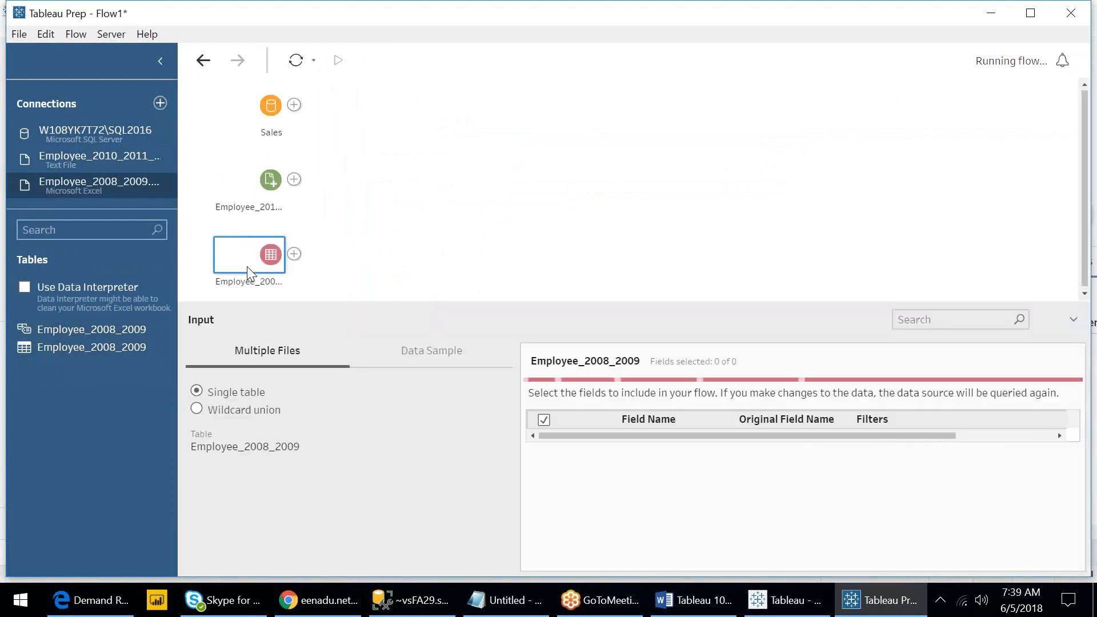
# - Add a cleaning step after the Employee_2008_2009 input and show its data as field profiles
pyautogui.click(294, 255)
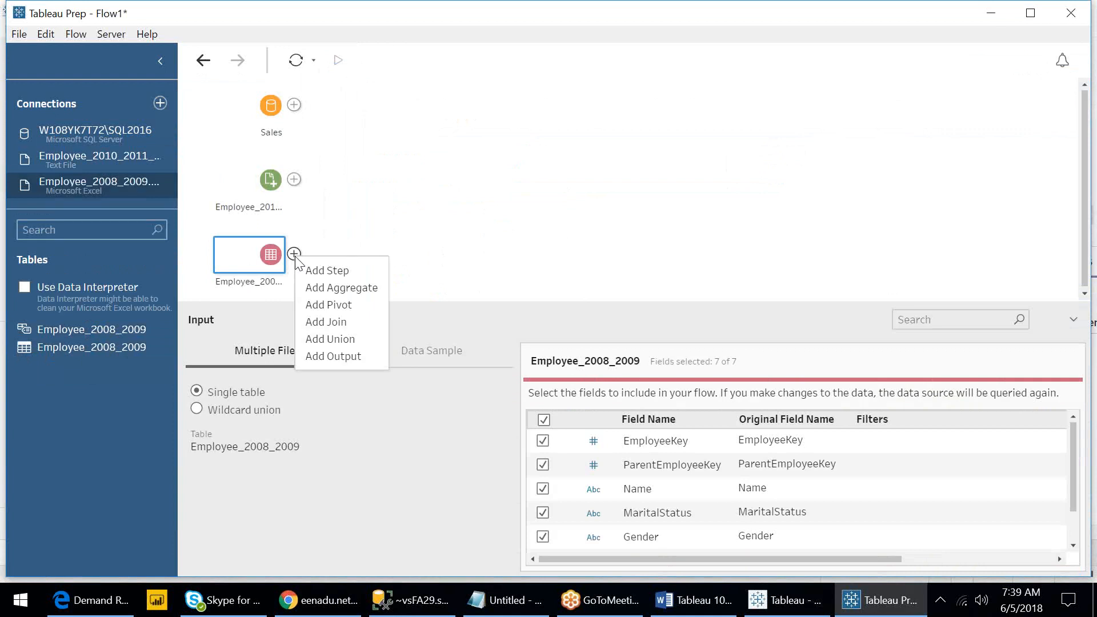
pyautogui.click(324, 270)
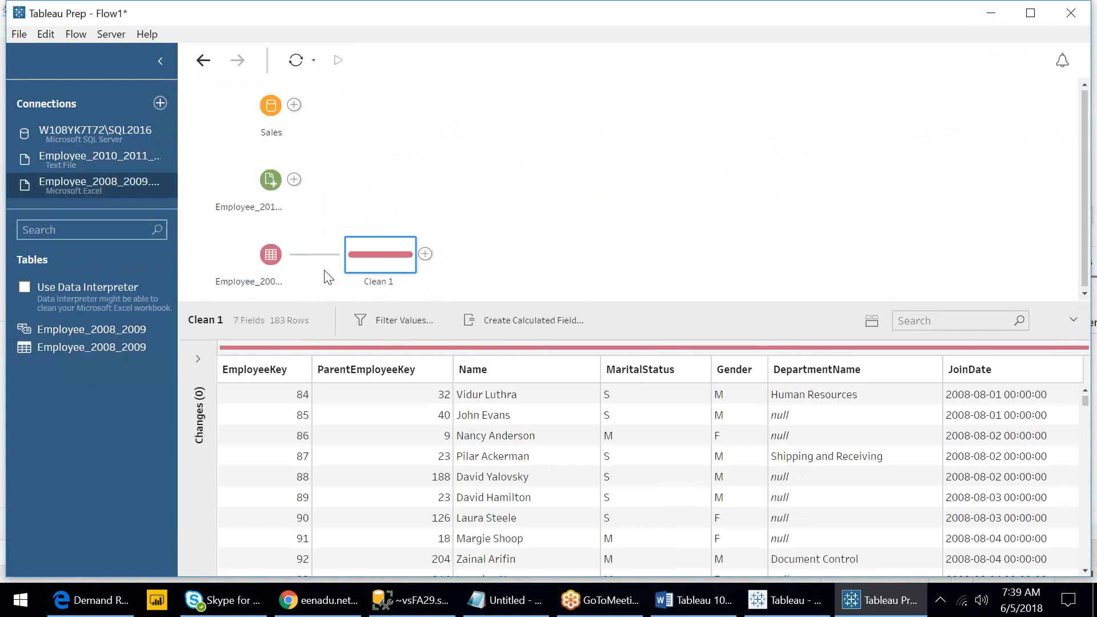
pyautogui.click(872, 322)
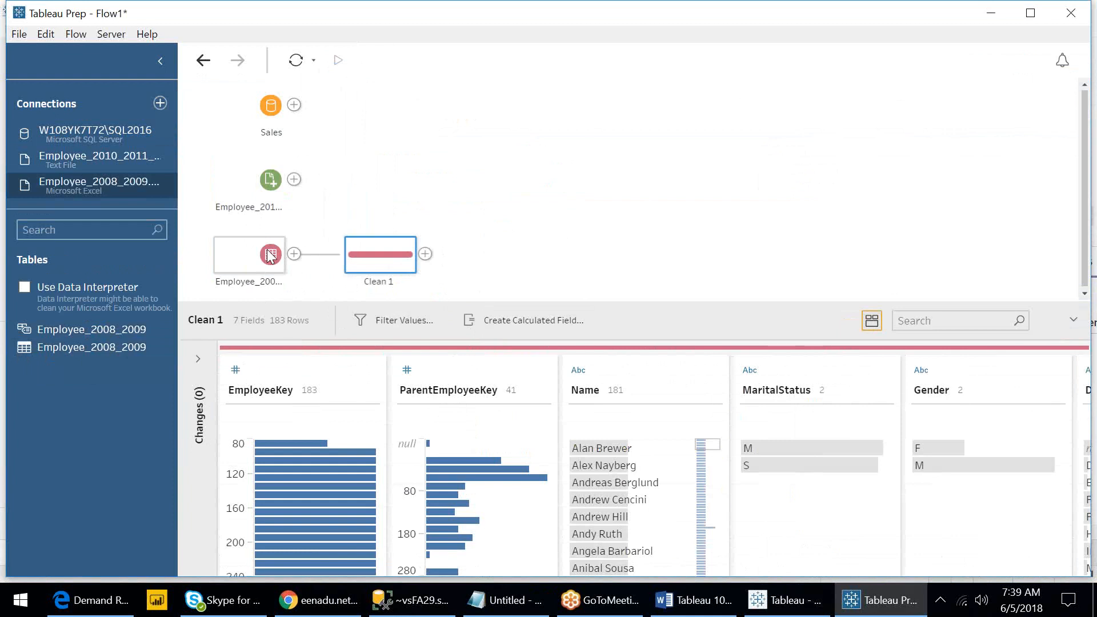
# - Inspect the Employee_2010_2011_2012 input's field list down to File Paths
pyautogui.click(277, 181)
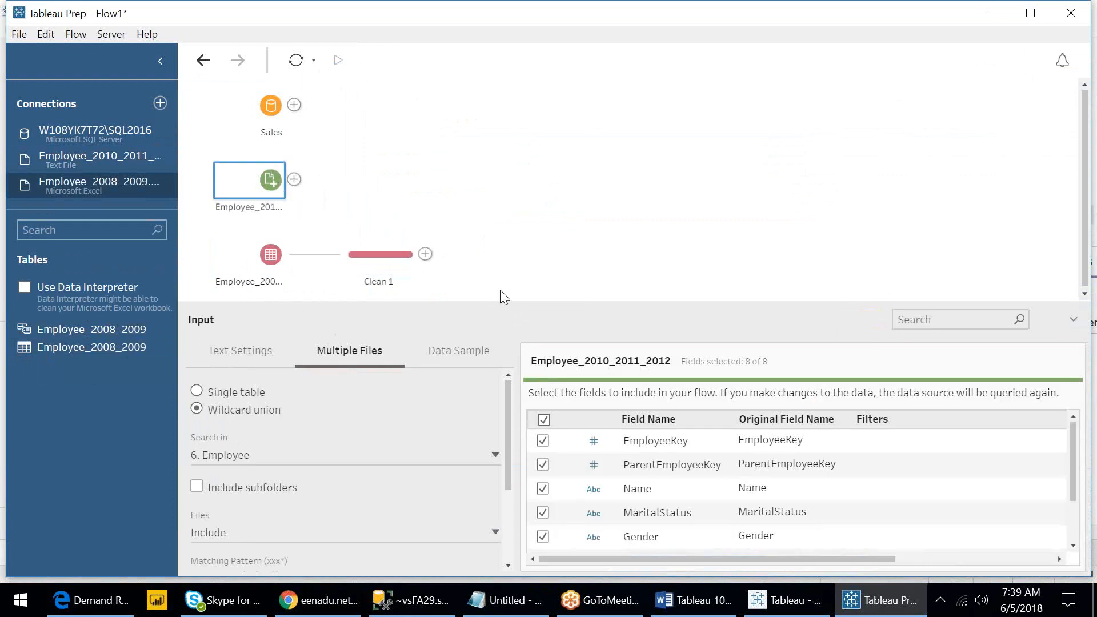
pyautogui.moveTo(1072, 486); pyautogui.dragTo(1082, 550)
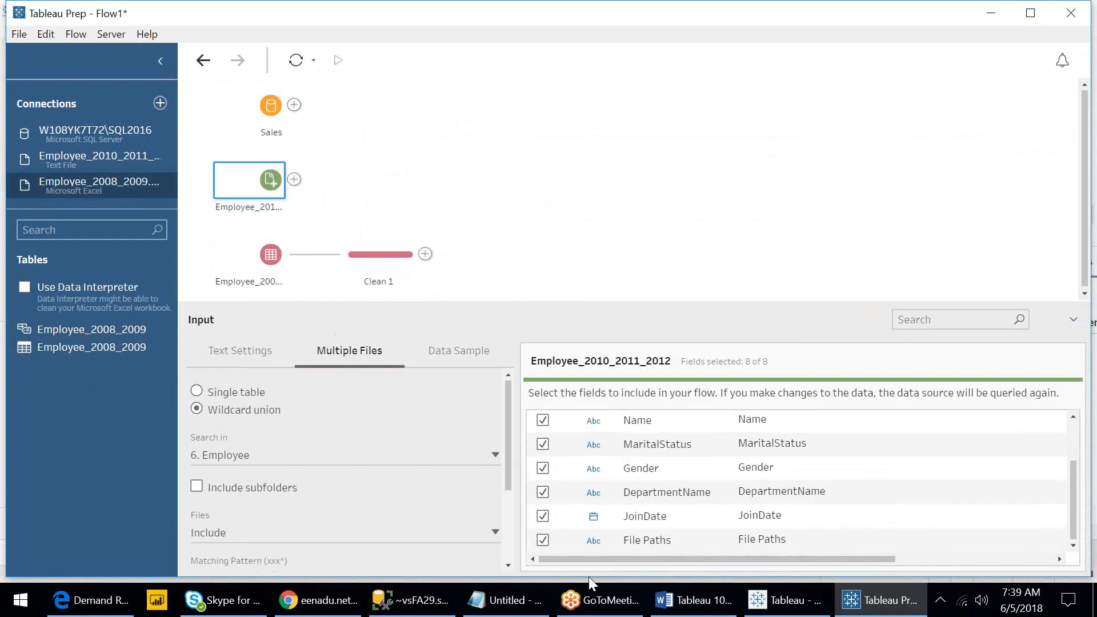
# - Exclude the File Paths field from the Employee_2010_2011_2012 input
pyautogui.click(543, 540)
pyautogui.scroll(3, 1072, 500)
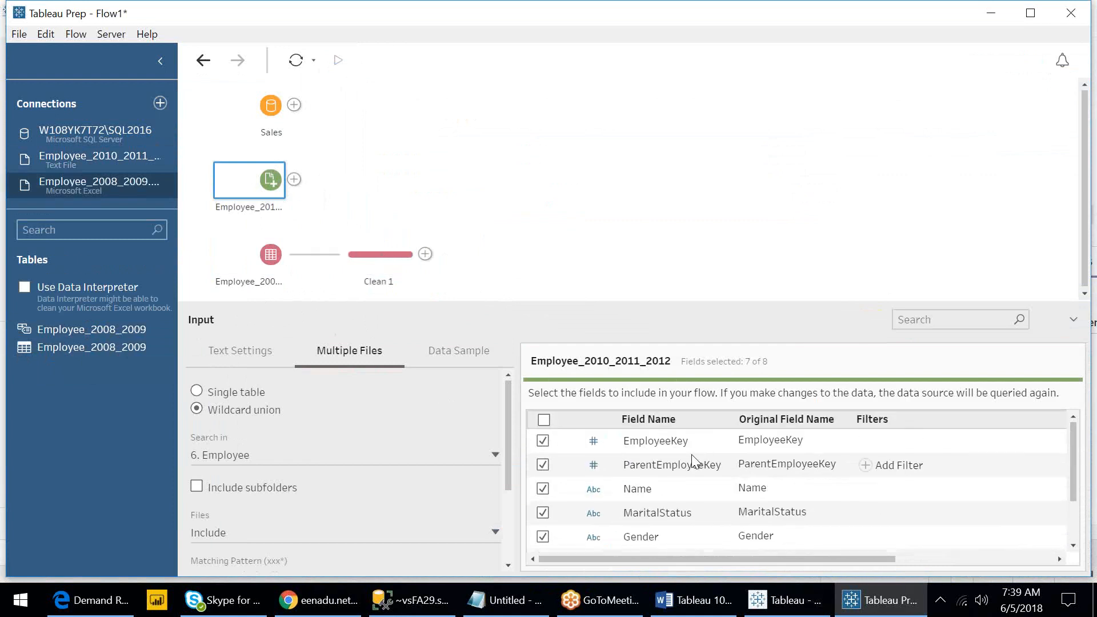
pyautogui.doubleClick(645, 460)
pyautogui.press('Escape')
pyautogui.moveTo(1075, 457); pyautogui.dragTo(1081, 508)
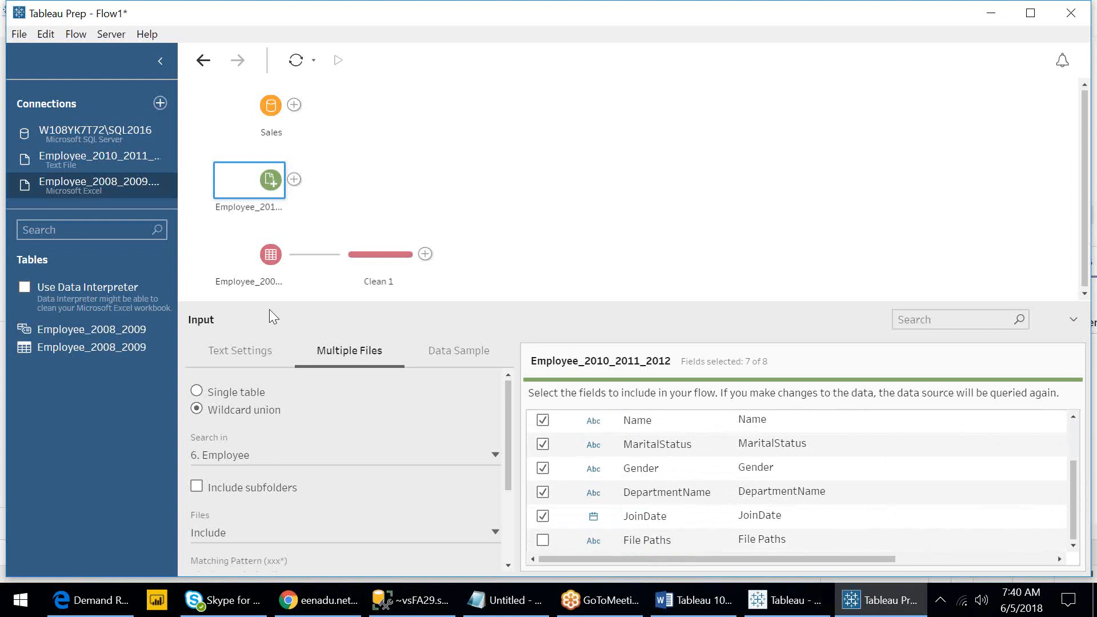
# - Find the JoinDate field in the Clean 1 step of Employee_2008_2009 and set its data type to Date
pyautogui.click(261, 257)
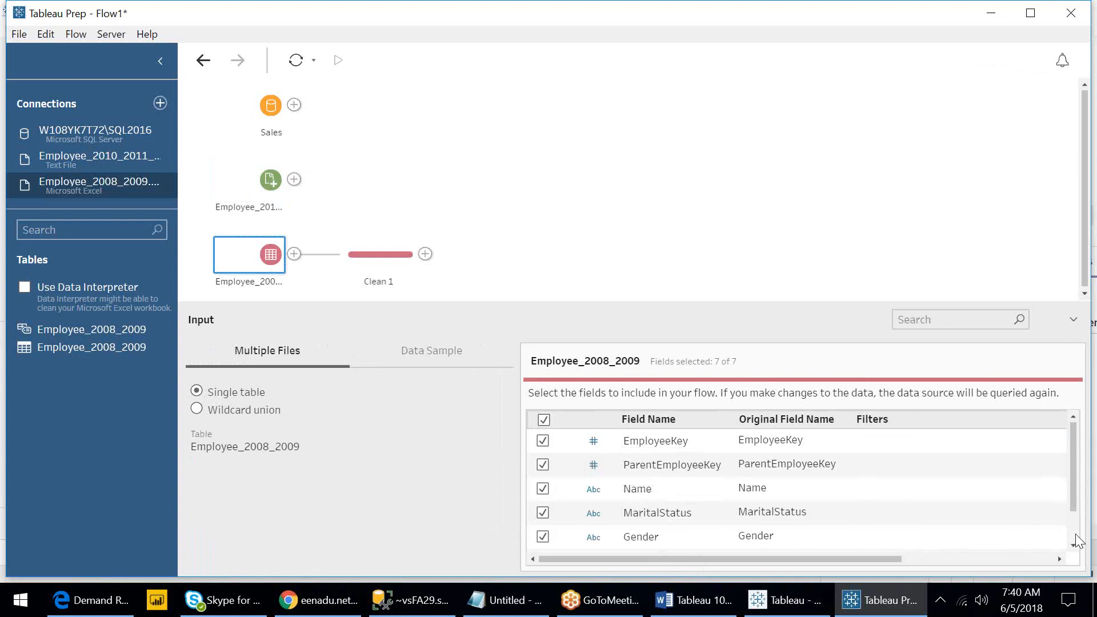
pyautogui.scroll(-1, 1077, 539)
pyautogui.scroll(-1, 1077, 541)
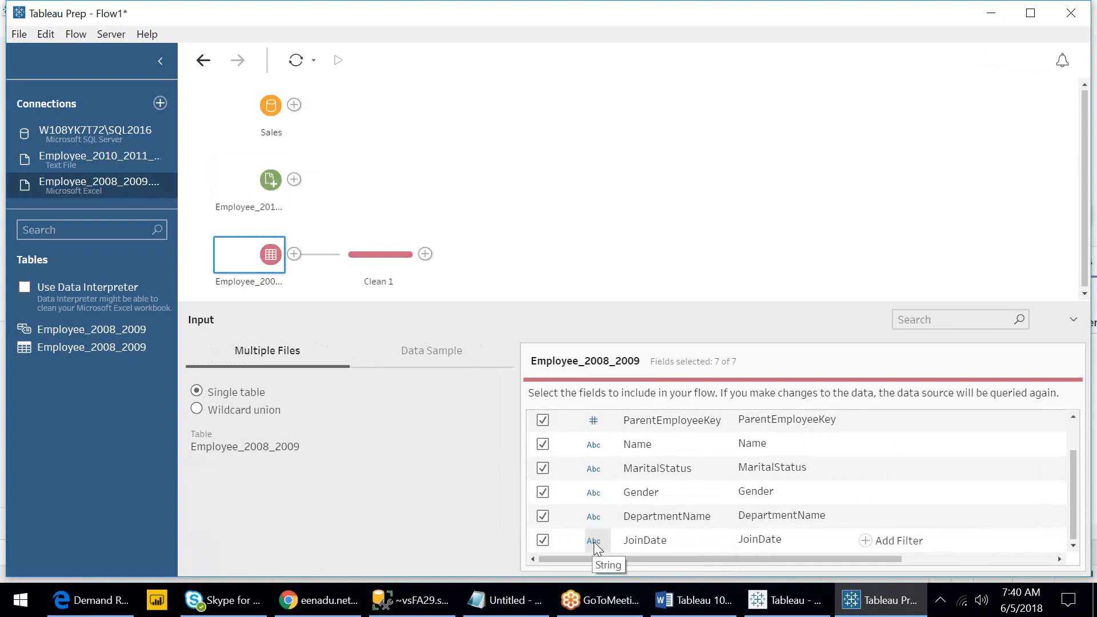
pyautogui.click(375, 257)
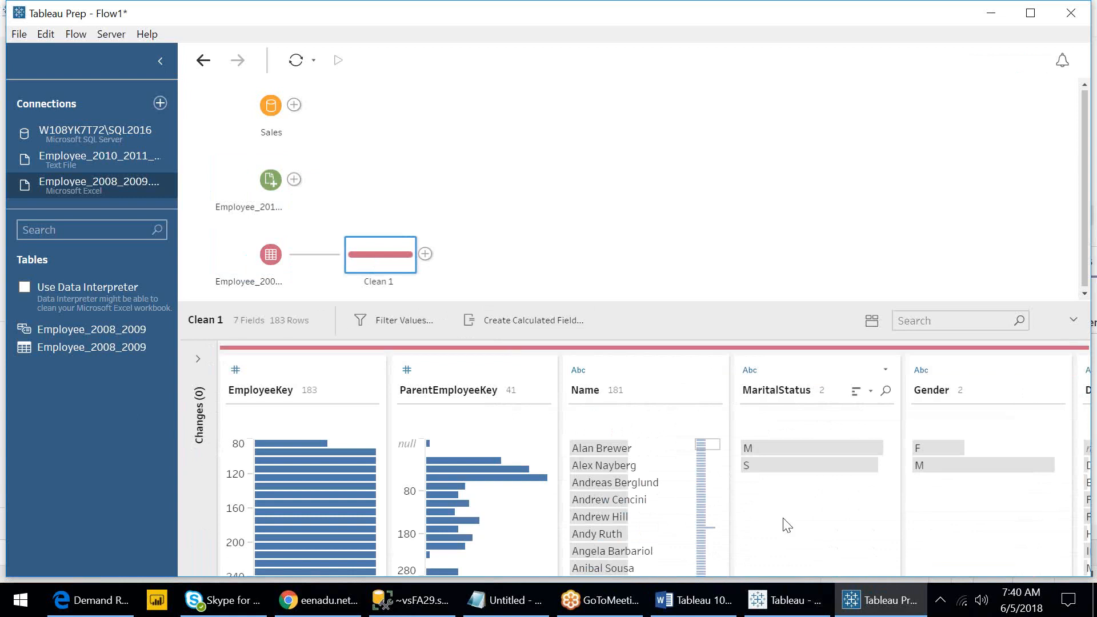
pyautogui.click(950, 324)
pyautogui.write('j')
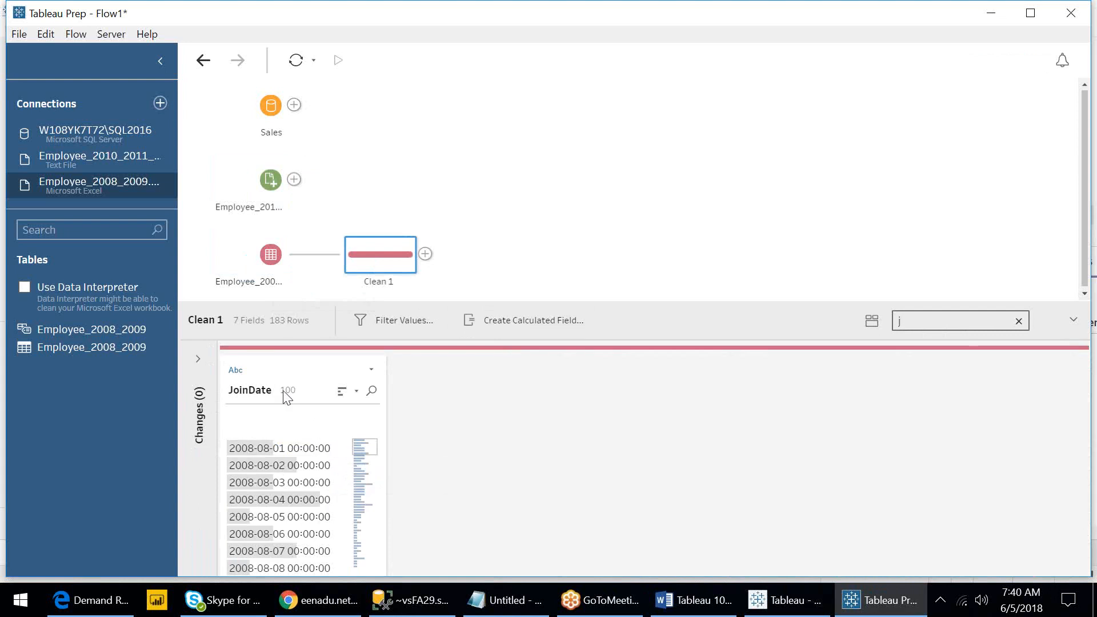
pyautogui.click(231, 368)
pyautogui.click(275, 449)
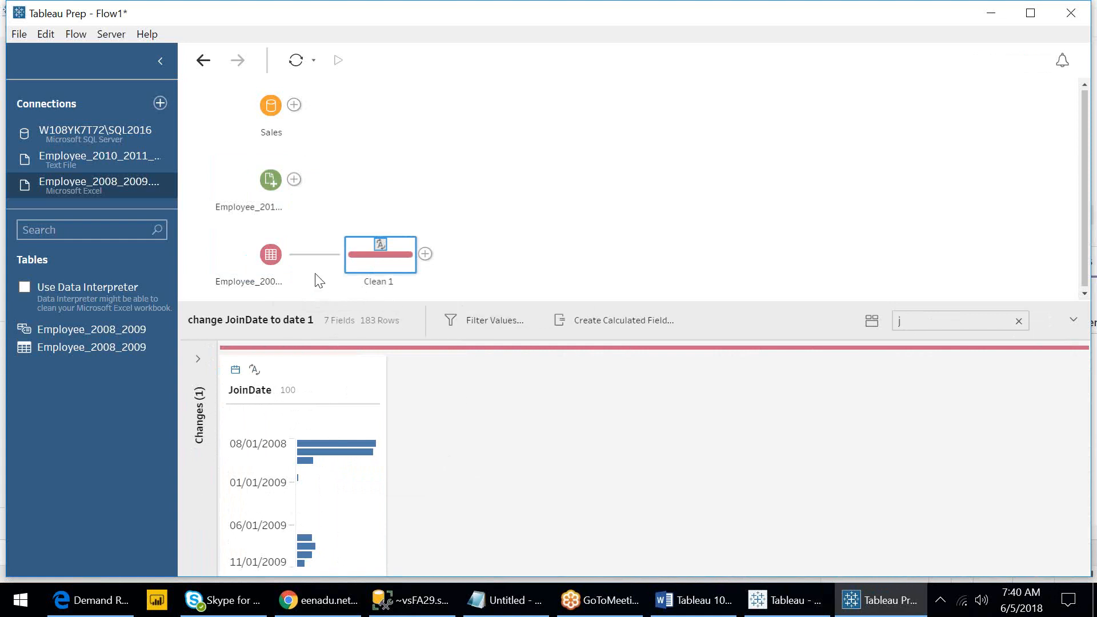
pyautogui.click(1020, 321)
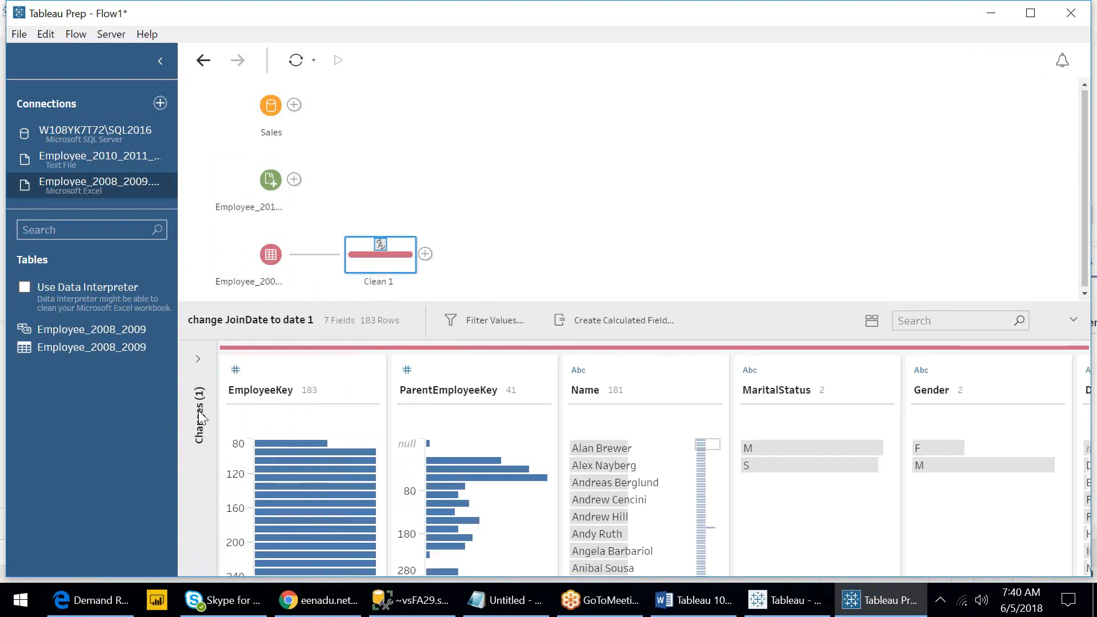
pyautogui.click(197, 359)
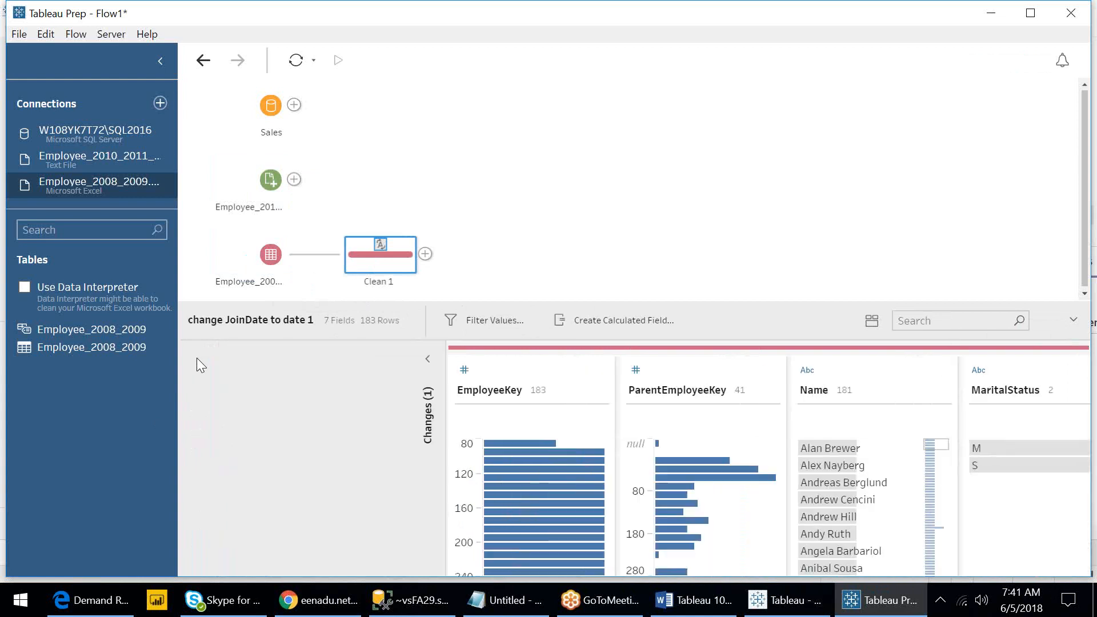
pyautogui.click(428, 359)
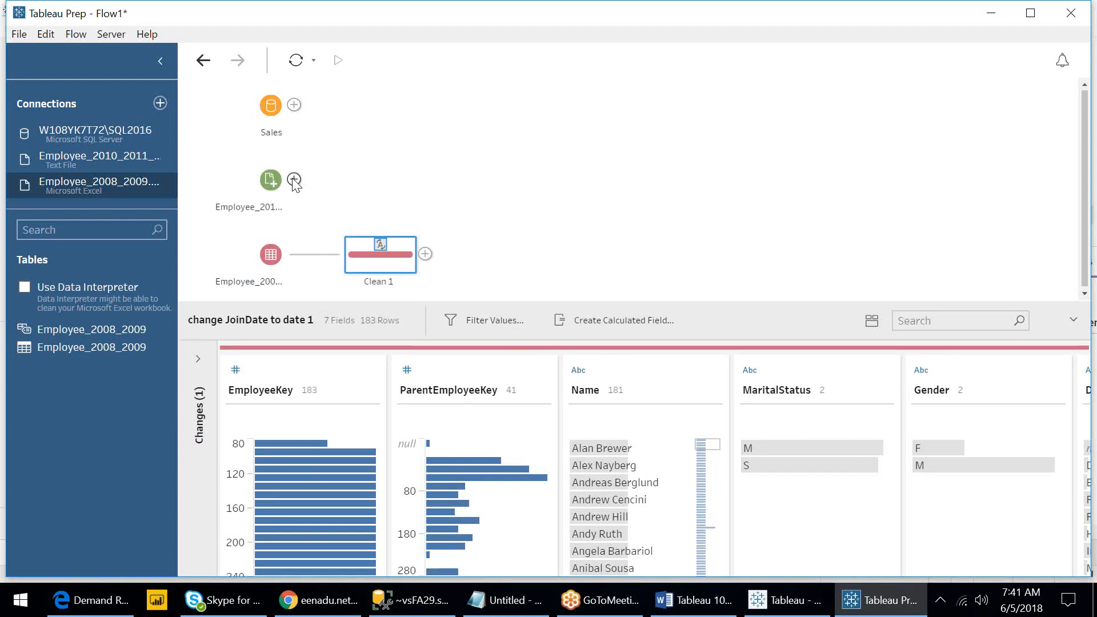
# - Union the Clean 1 step with the Employee_2010_2011_2012 input and rename the union step Employee
pyautogui.moveTo(295, 183)
pyautogui.mouseDown()
pyautogui.moveTo(368, 244)
pyautogui.moveTo(365, 297)
pyautogui.moveTo(445, 263)
pyautogui.moveTo(420, 260)
pyautogui.moveTo(388, 283)
pyautogui.moveTo(323, 199)
pyautogui.moveTo(288, 187)
pyautogui.mouseUp()
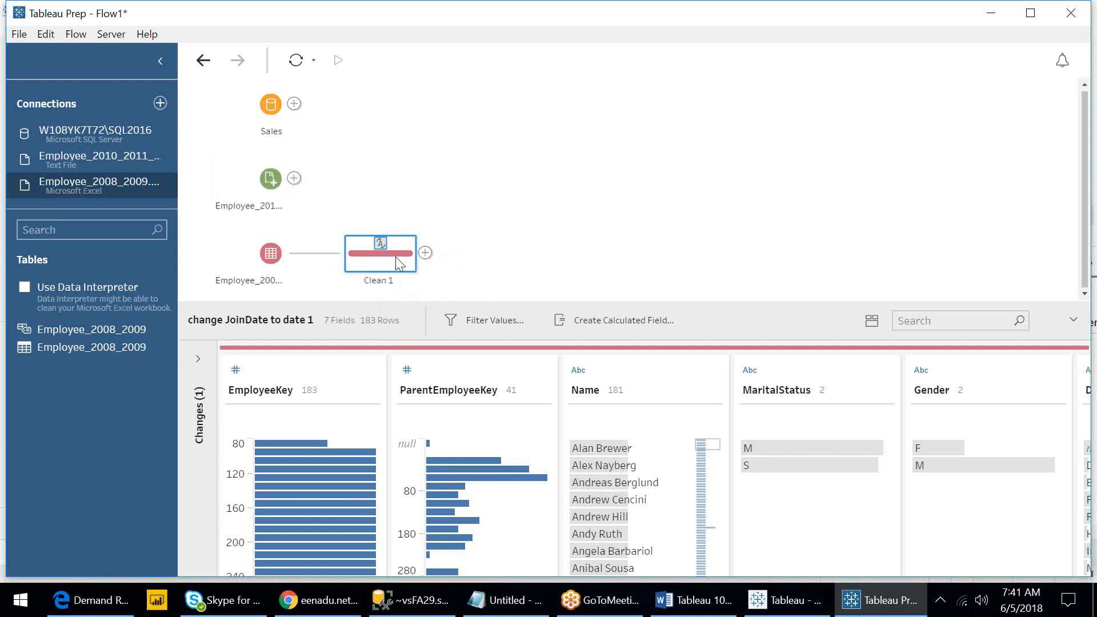
pyautogui.moveTo(395, 256); pyautogui.dragTo(424, 189)
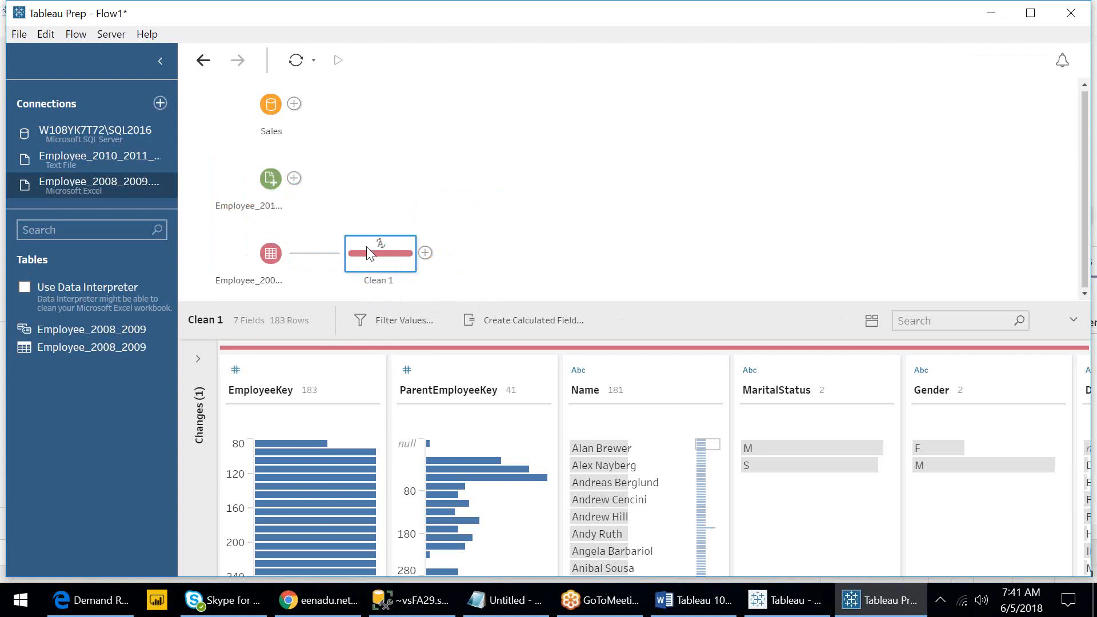
pyautogui.moveTo(367, 247); pyautogui.dragTo(243, 206)
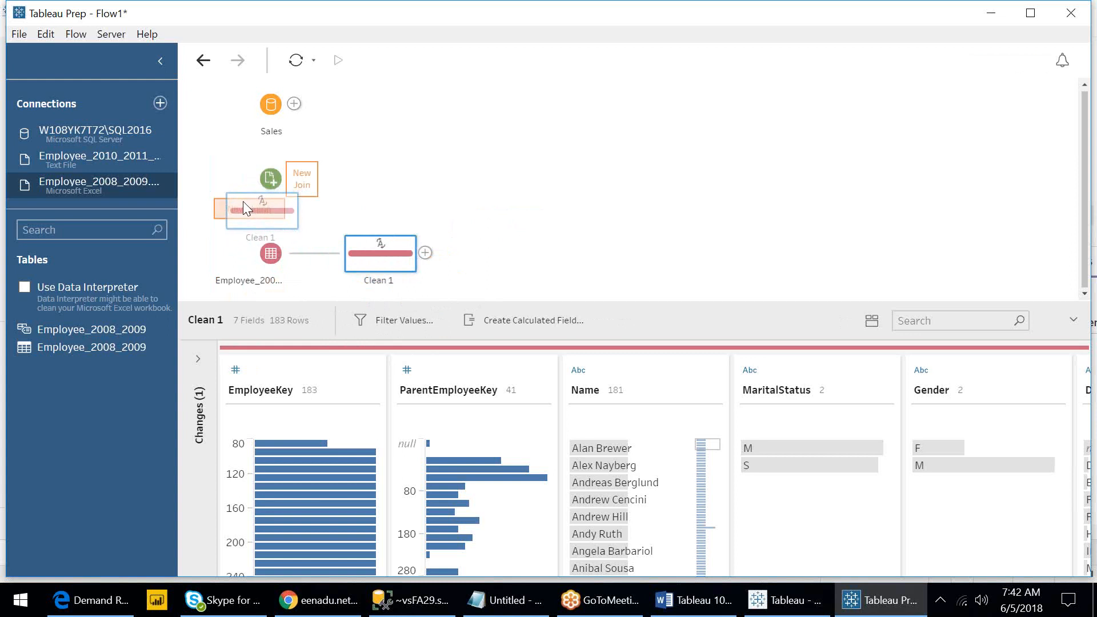
pyautogui.moveTo(243, 202); pyautogui.dragTo(233, 202)
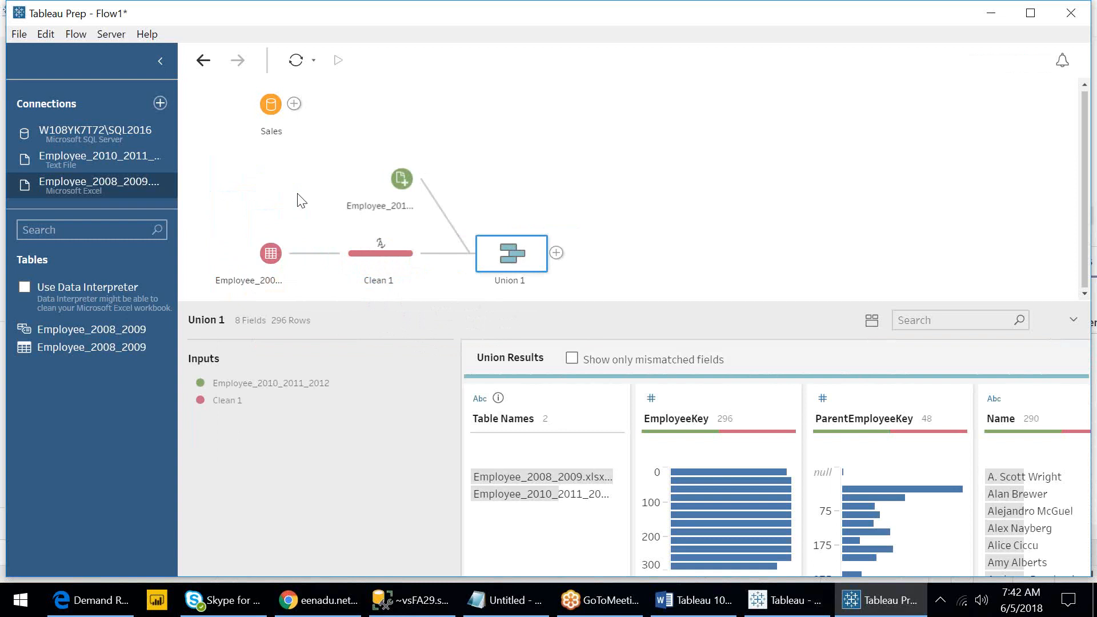
pyautogui.doubleClick(512, 283)
pyautogui.write('Employee')
pyautogui.press('Return')
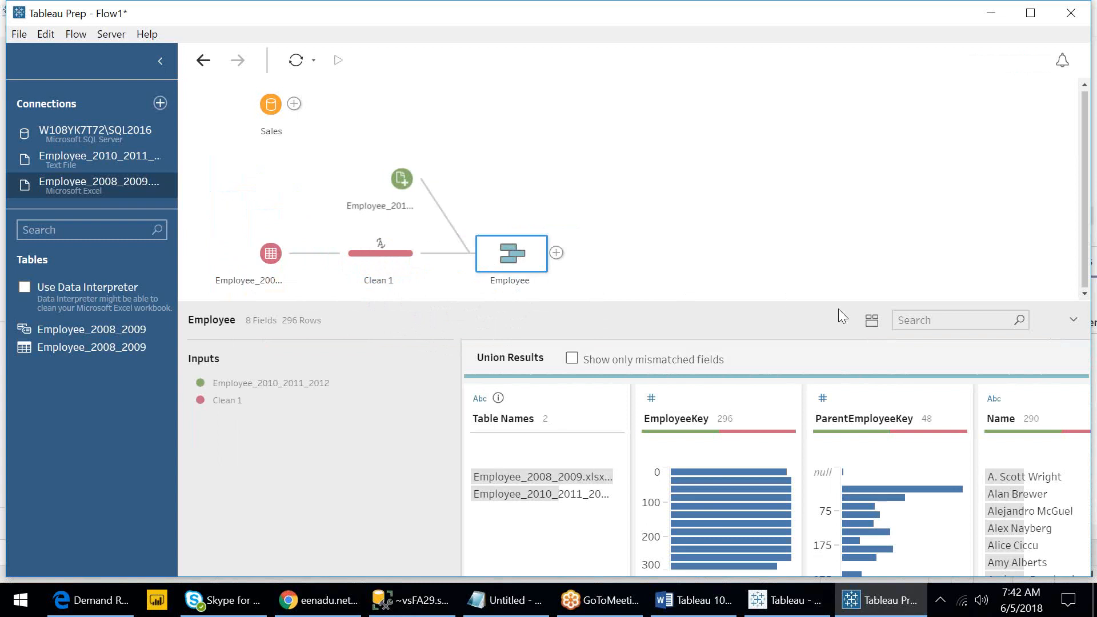
# - Show the Employee union's results as a data grid and check them for mismatched fields
pyautogui.click(871, 322)
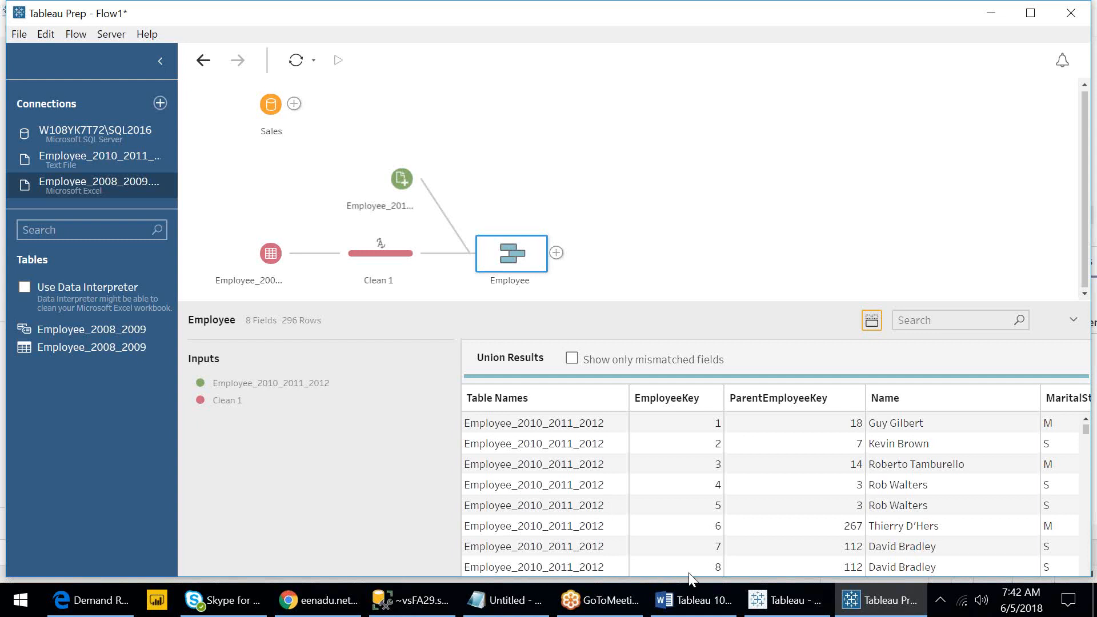
pyautogui.click(497, 269)
pyautogui.click(571, 359)
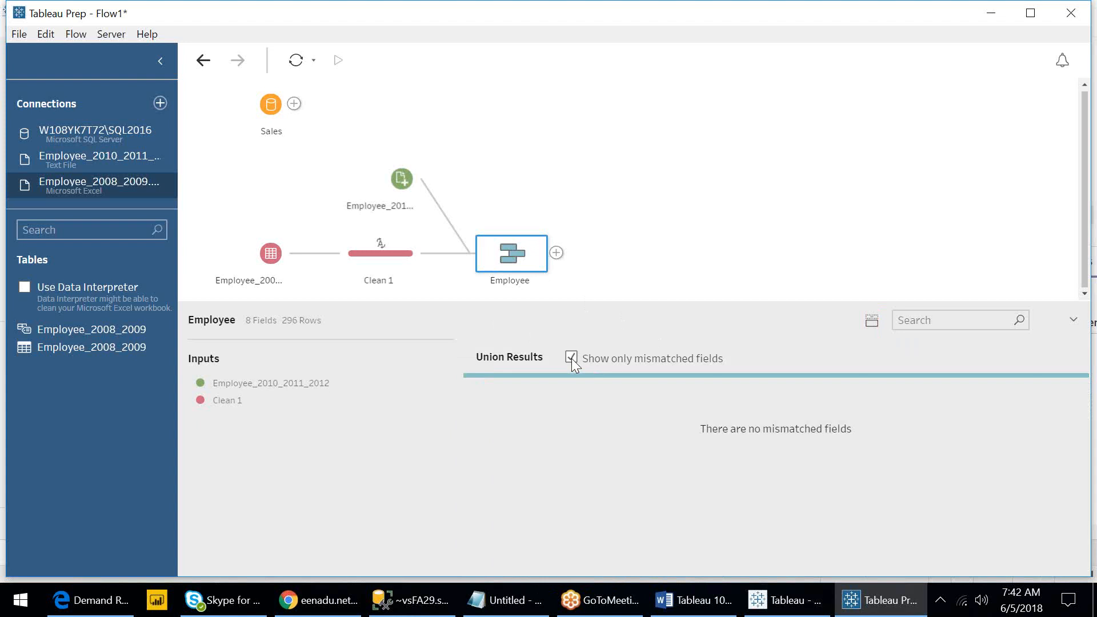
pyautogui.click(571, 358)
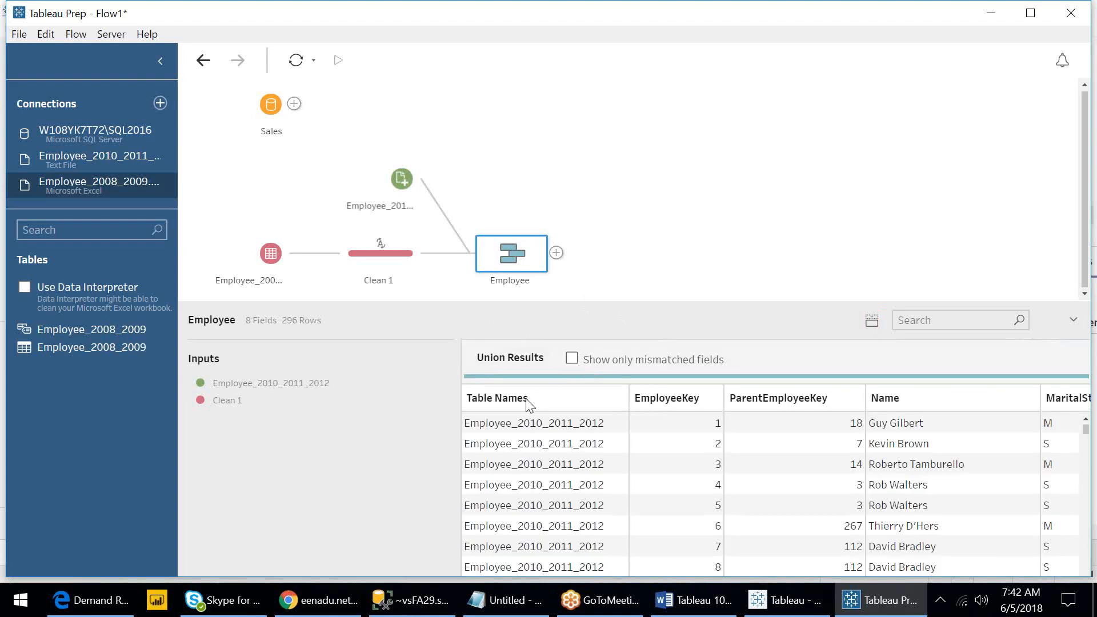
# - Add a cleaning step after the Employee union and remove the Table Names field in it
pyautogui.click(556, 253)
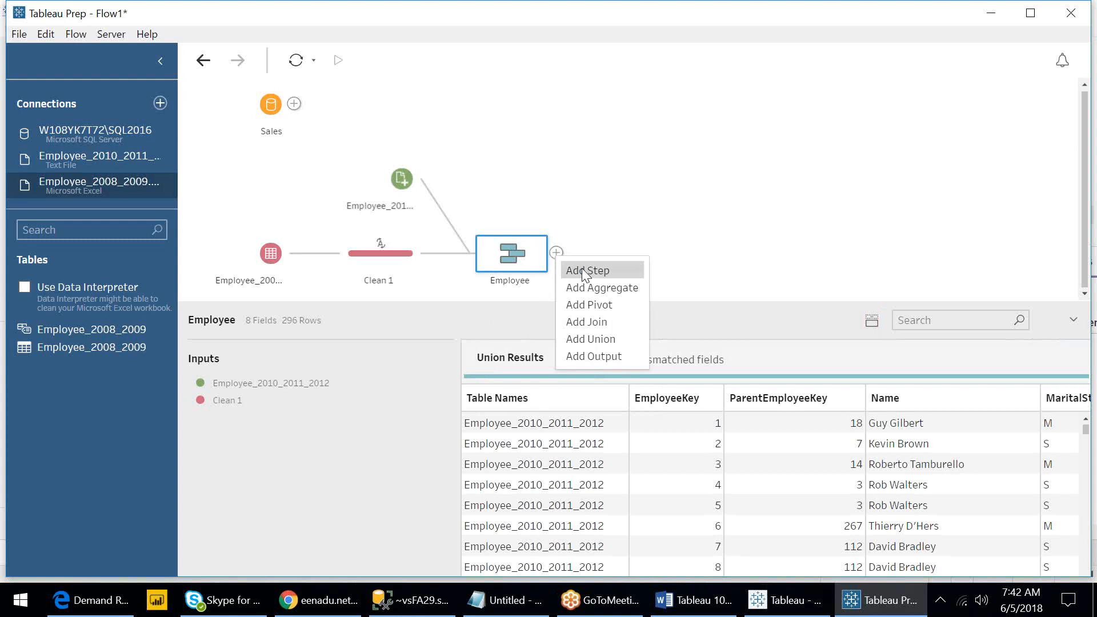
pyautogui.click(584, 271)
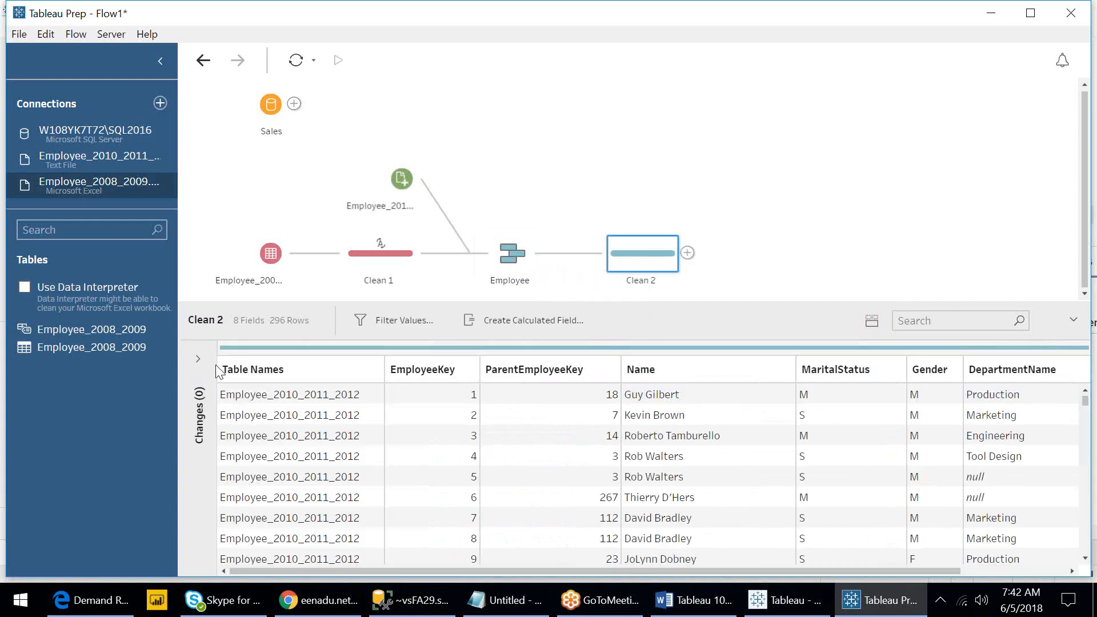
pyautogui.click(871, 322)
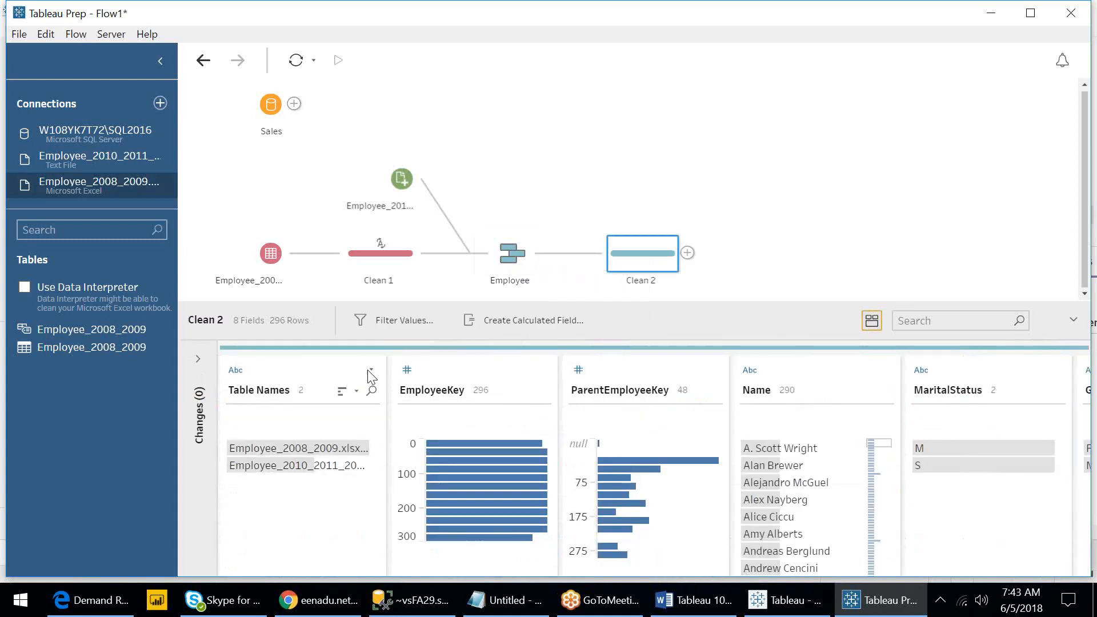
pyautogui.click(371, 370)
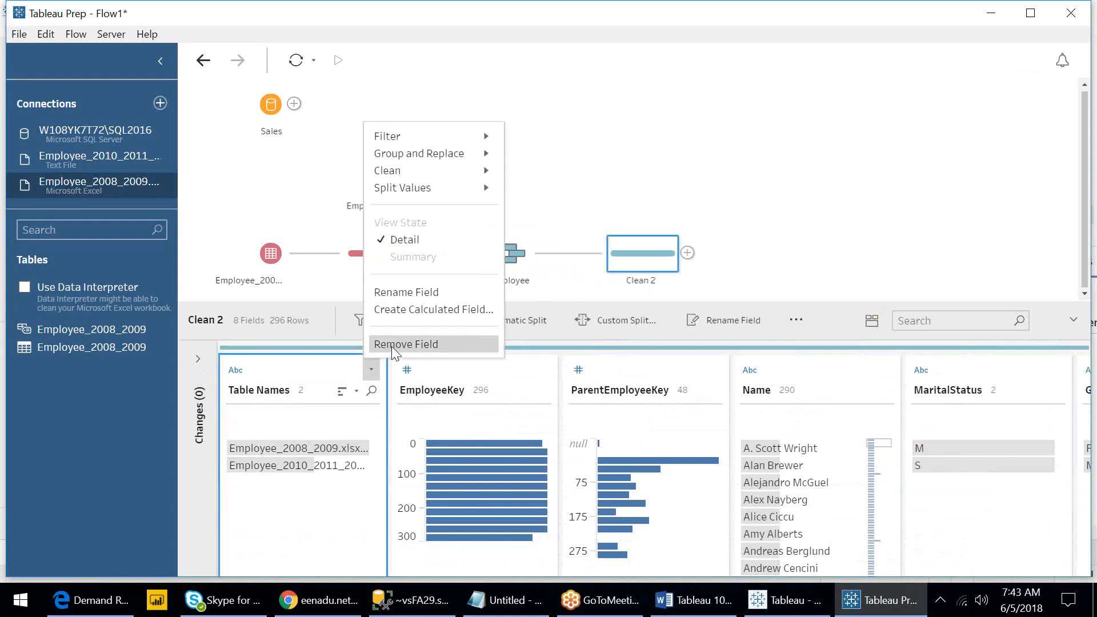
pyautogui.click(406, 344)
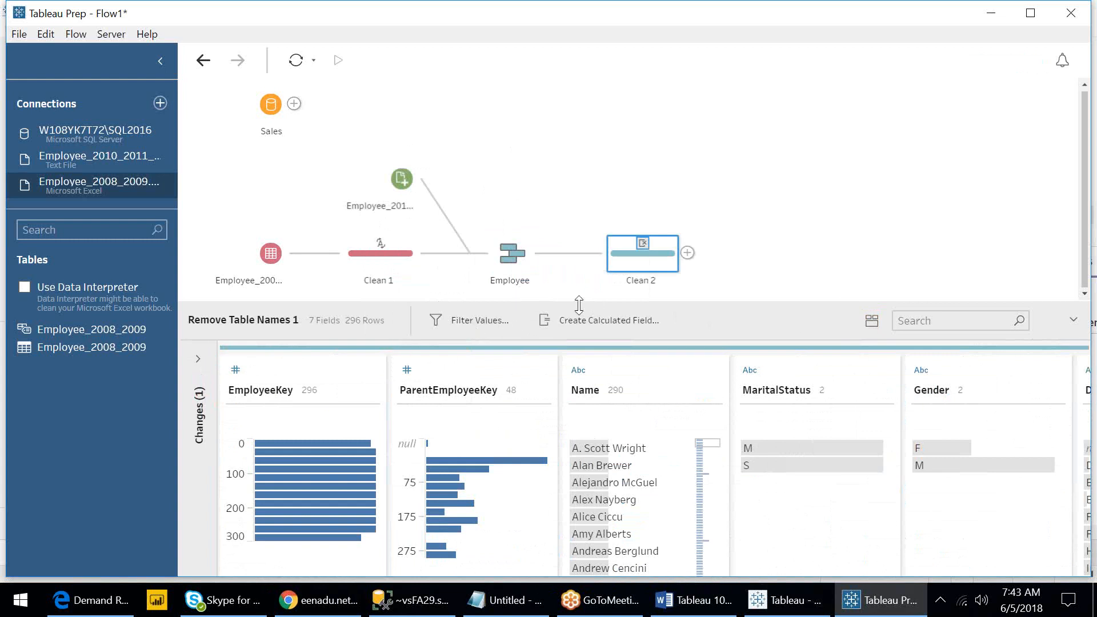
# - Compare the fields and rows of Clean 2 with those of Clean 1 and both employee inputs
pyautogui.click(871, 322)
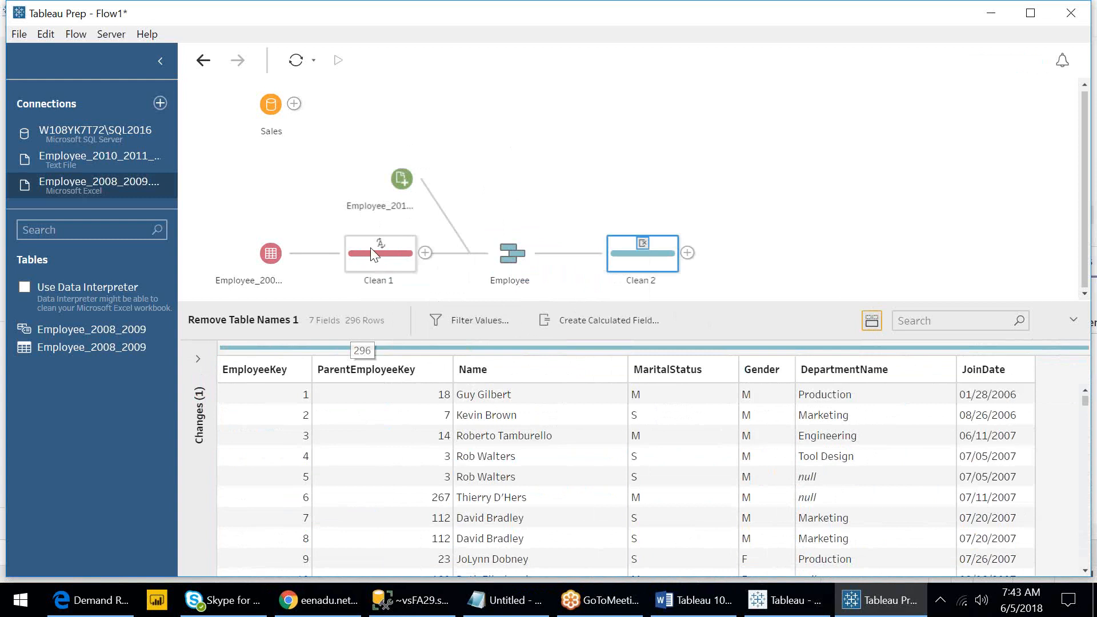
pyautogui.click(395, 178)
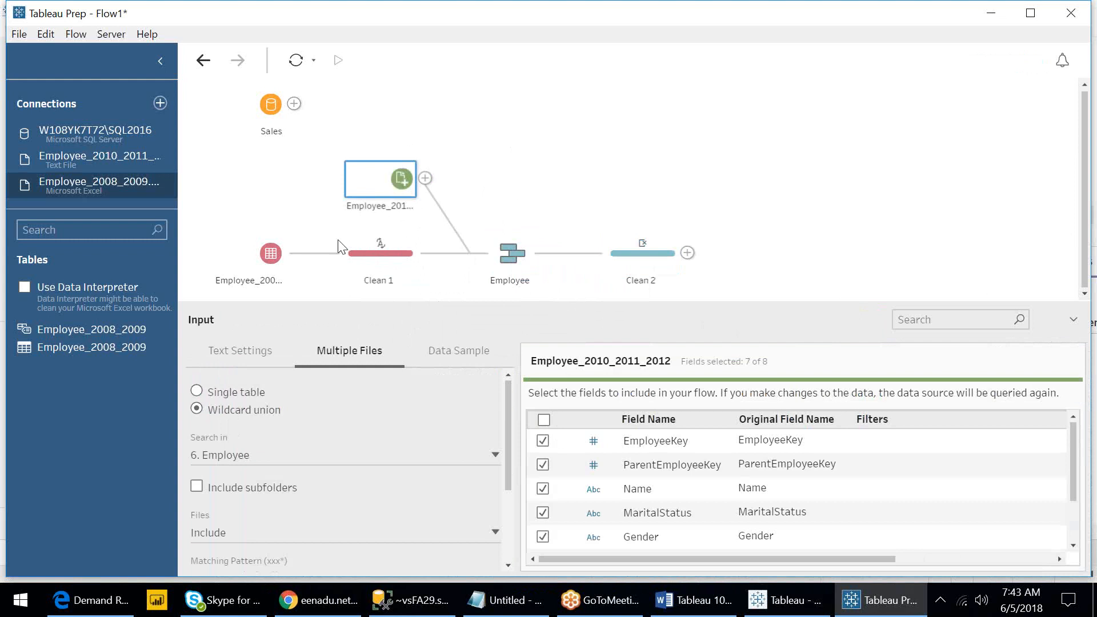
pyautogui.click(266, 255)
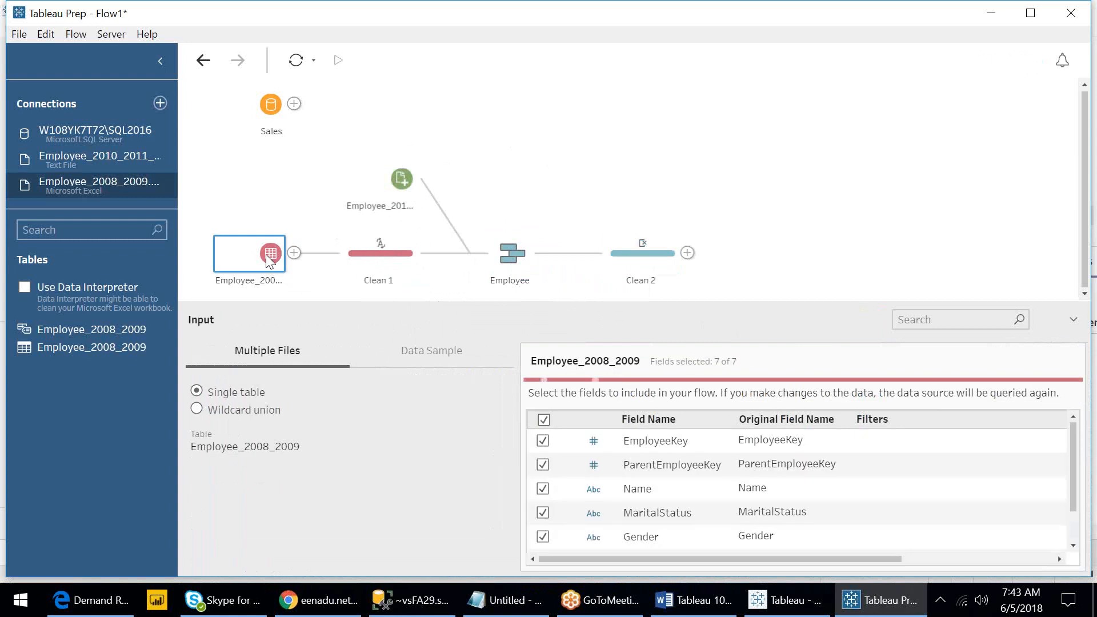
pyautogui.click(370, 269)
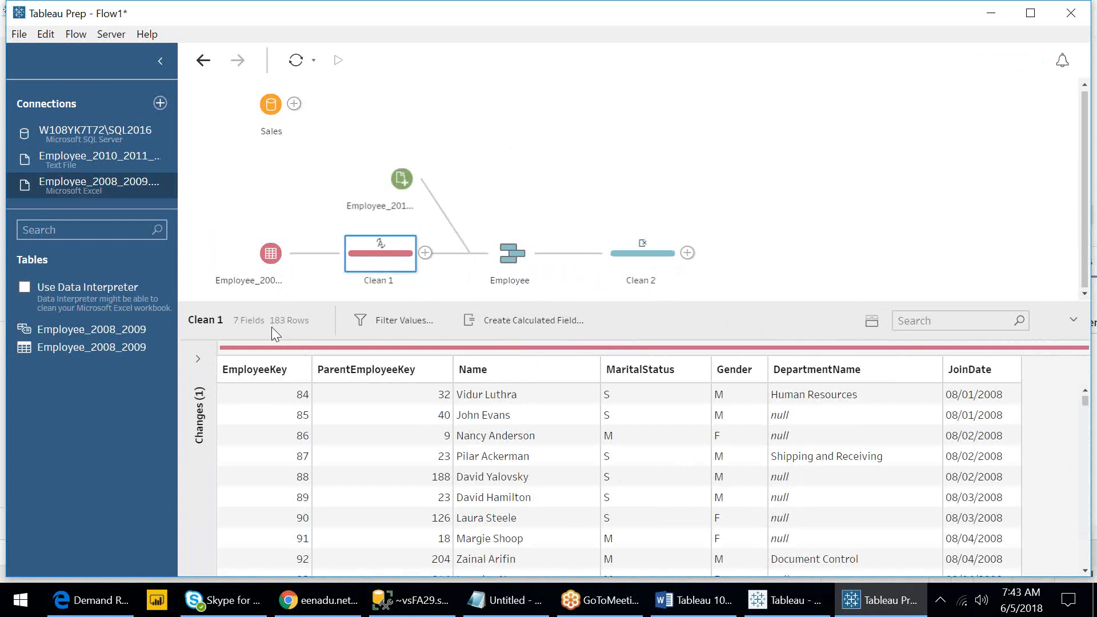
pyautogui.click(627, 269)
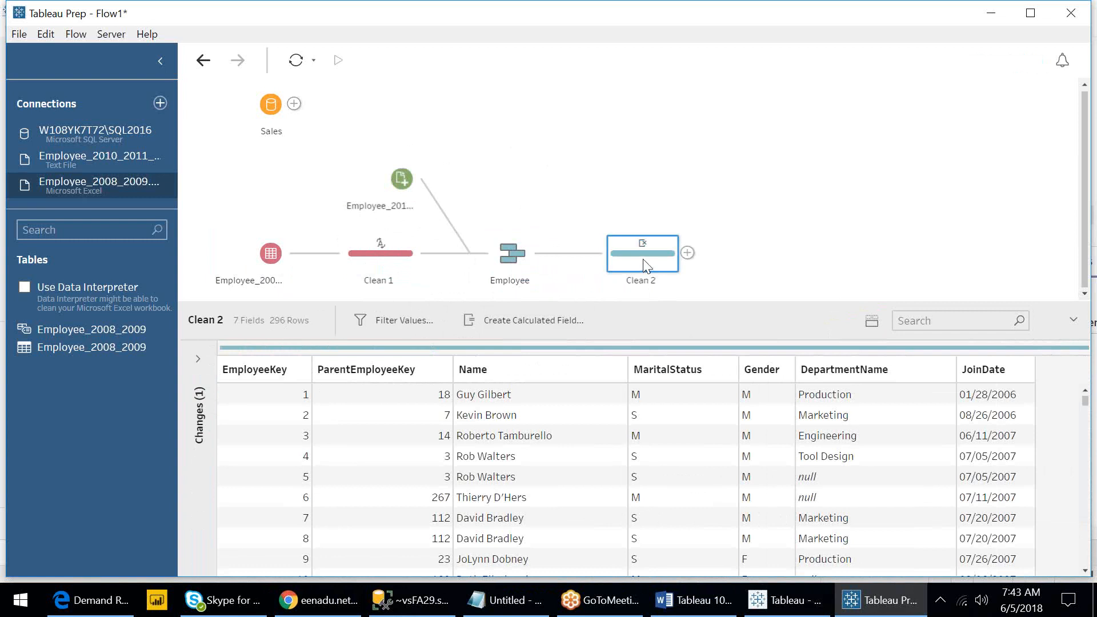
# - Review the recorded changes of the Clean 2 step and remove that step from the flow
pyautogui.doubleClick(642, 281)
pyautogui.click(634, 256)
pyautogui.click(198, 359)
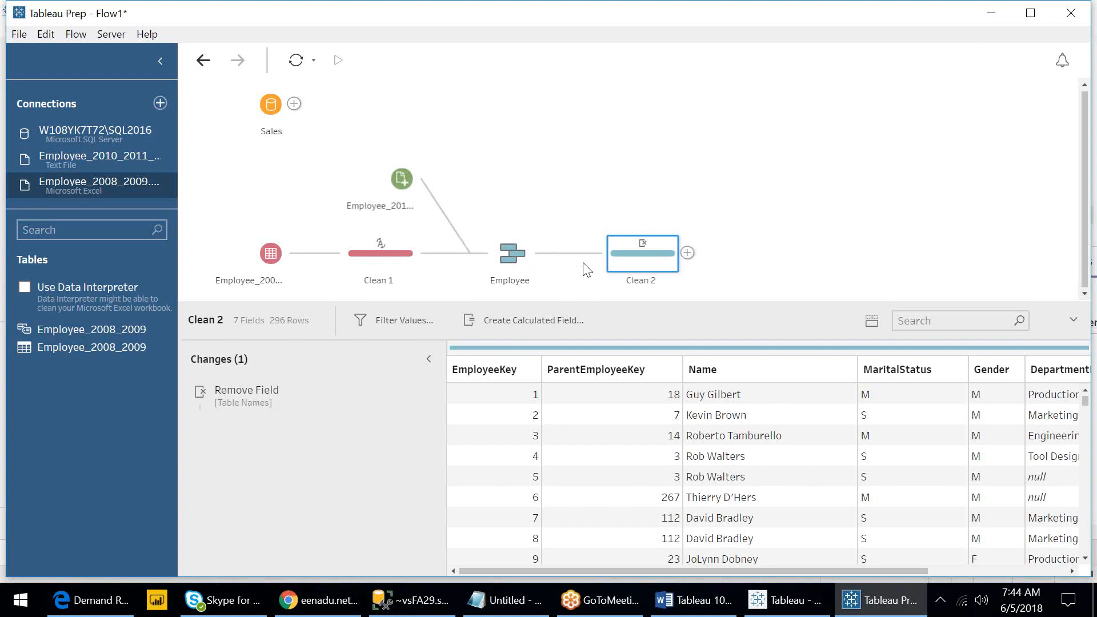
pyautogui.rightClick(619, 255)
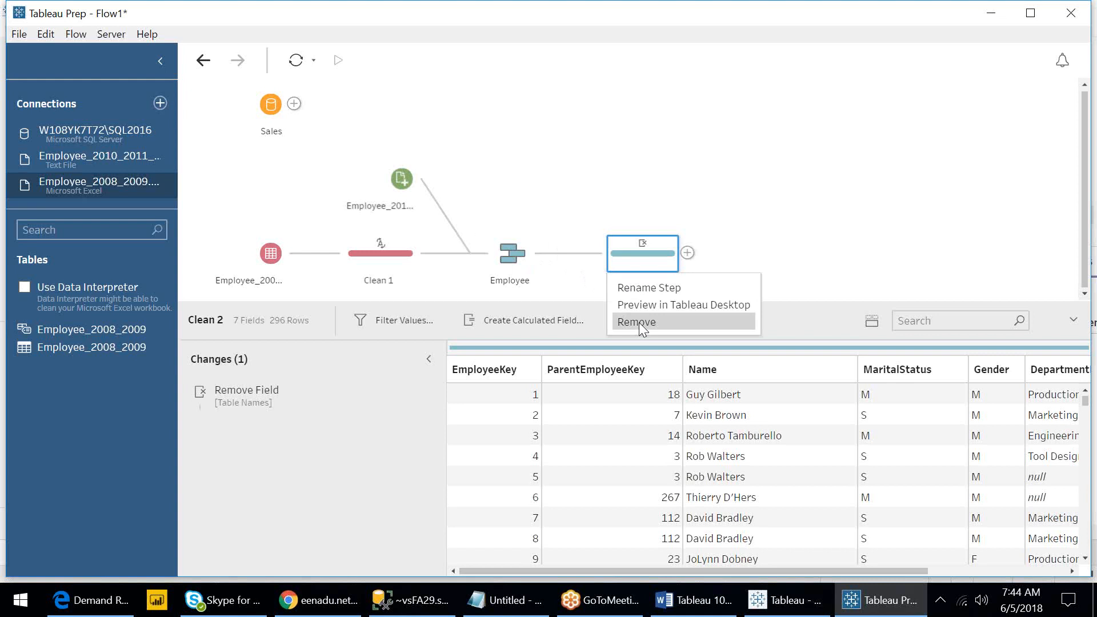
pyautogui.click(639, 322)
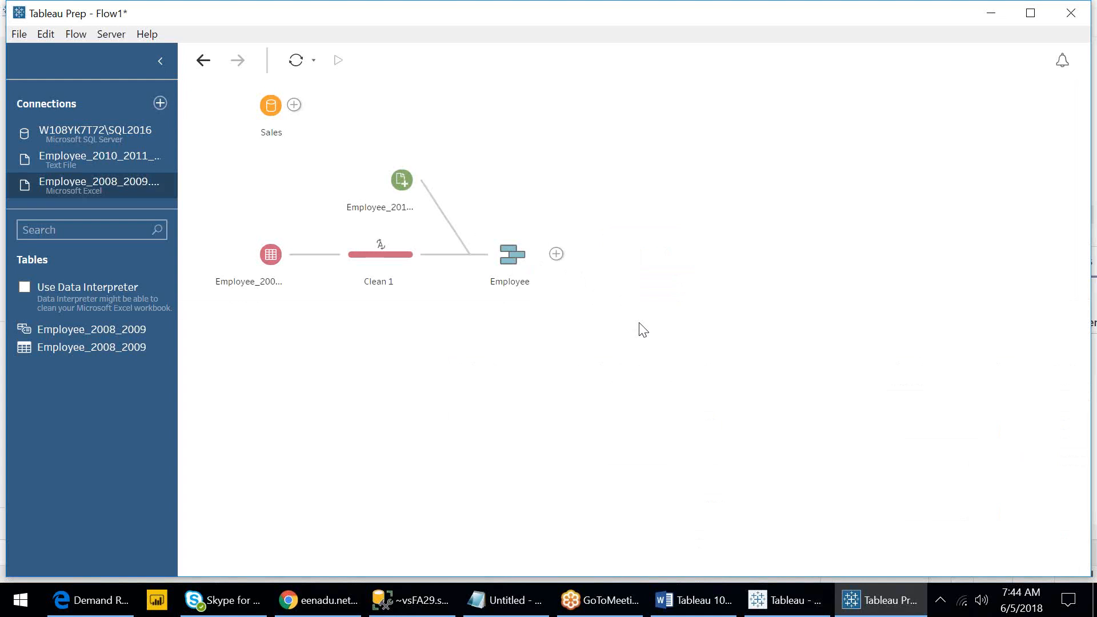
# - Create a join between the Sales input and the Employee union
pyautogui.click(512, 257)
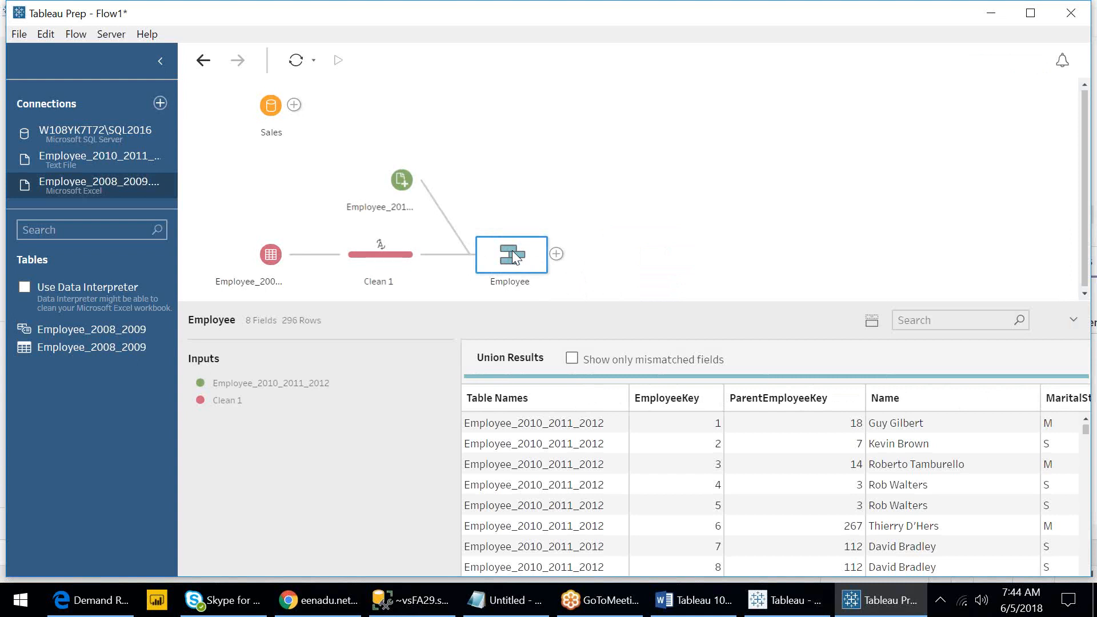
pyautogui.click(554, 403)
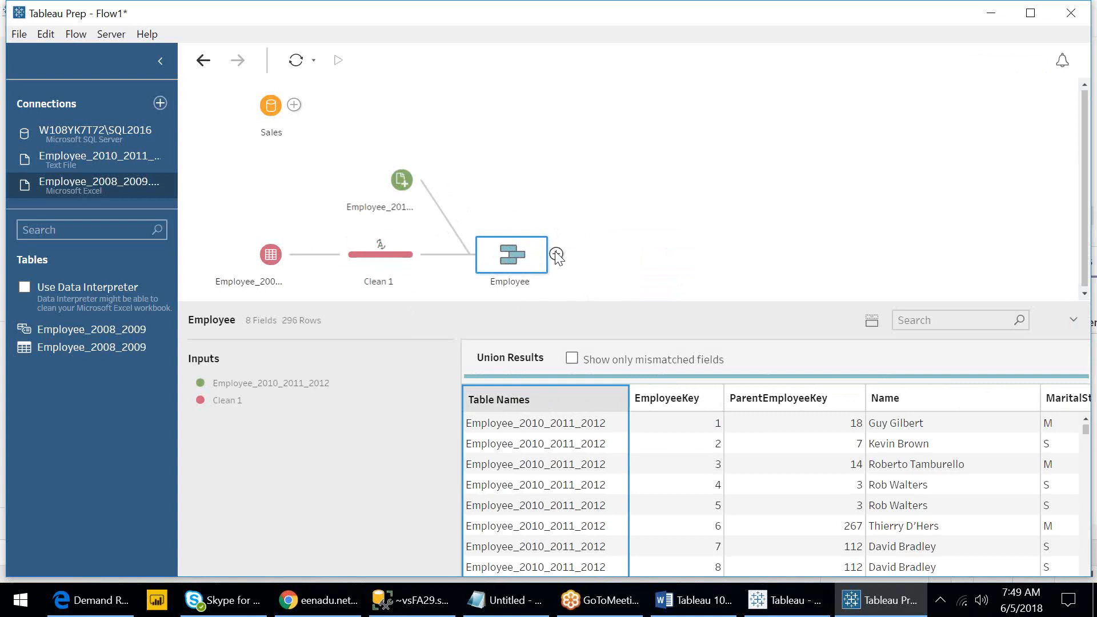
pyautogui.moveTo(530, 258); pyautogui.dragTo(306, 98)
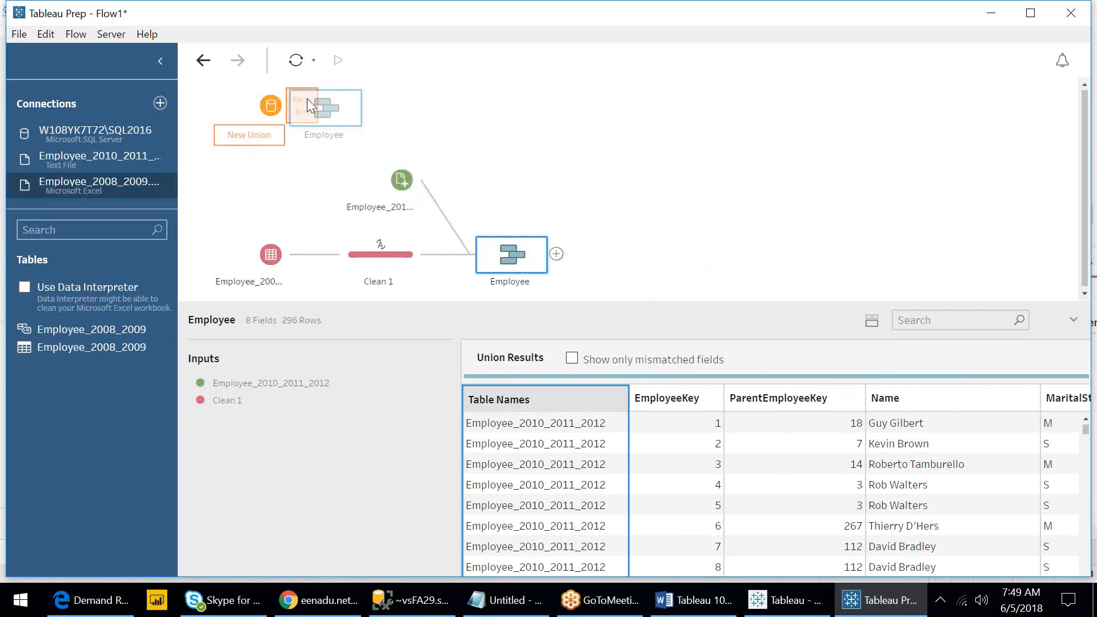
pyautogui.moveTo(307, 98); pyautogui.dragTo(307, 99)
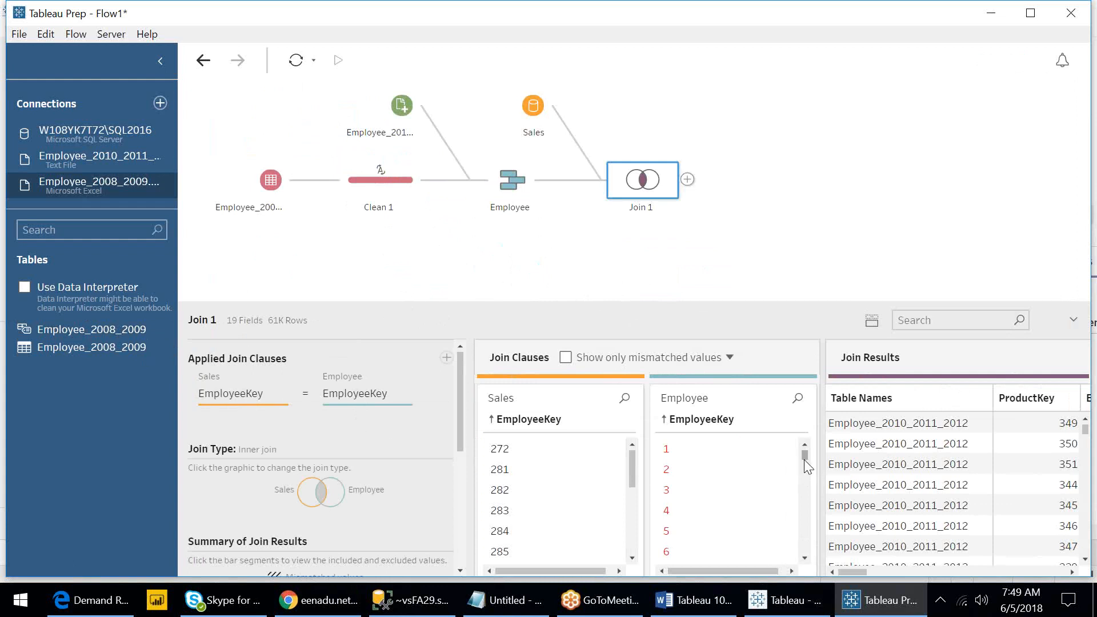
# - Examine the mismatched EmployeeKey values in the join clauses and compare the profile and grid views of the join results
pyautogui.moveTo(806, 457); pyautogui.dragTo(815, 537)
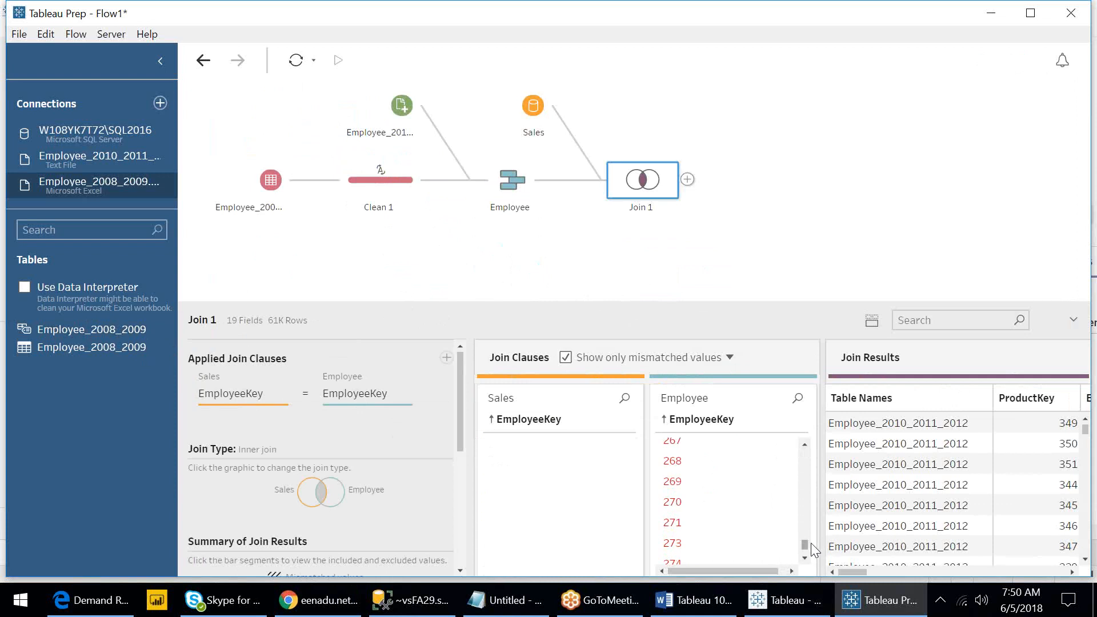
pyautogui.moveTo(804, 542); pyautogui.dragTo(800, 443)
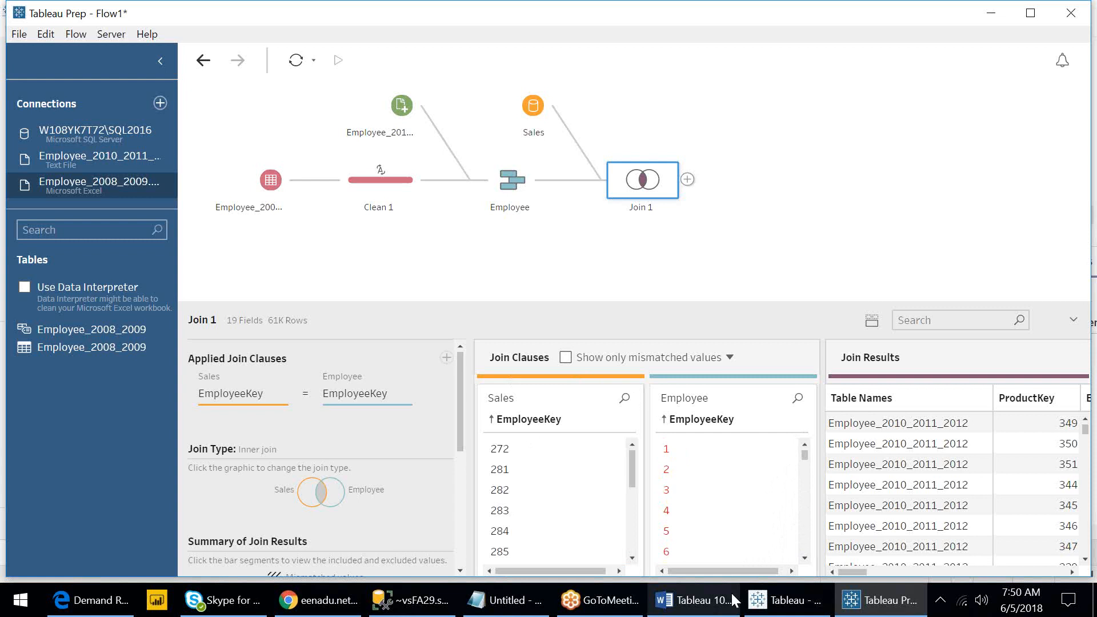
pyautogui.click(879, 322)
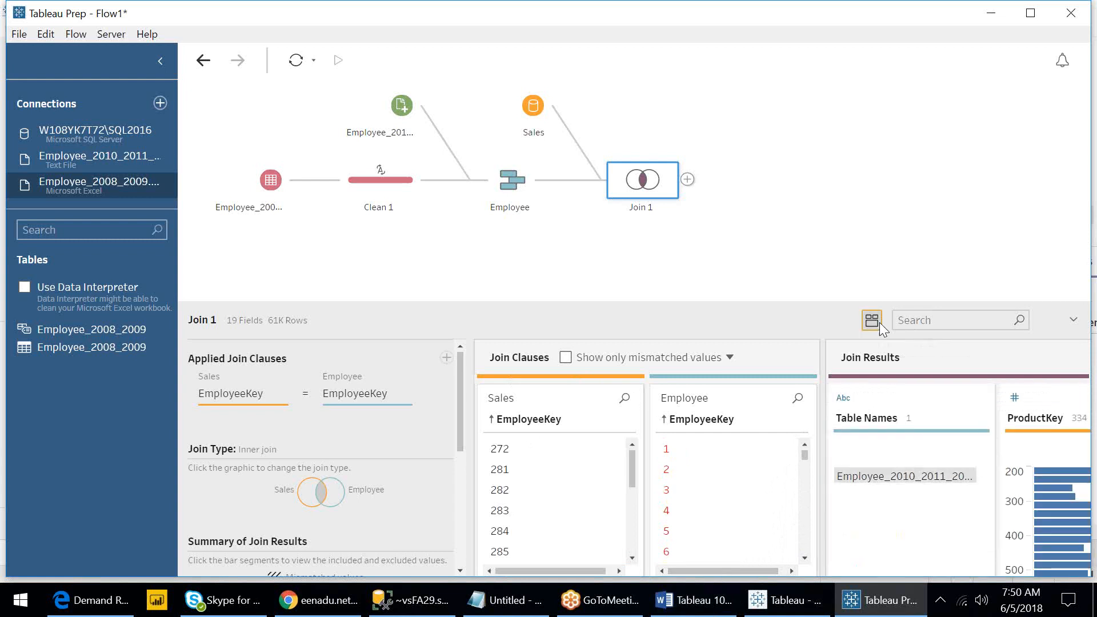
pyautogui.click(879, 322)
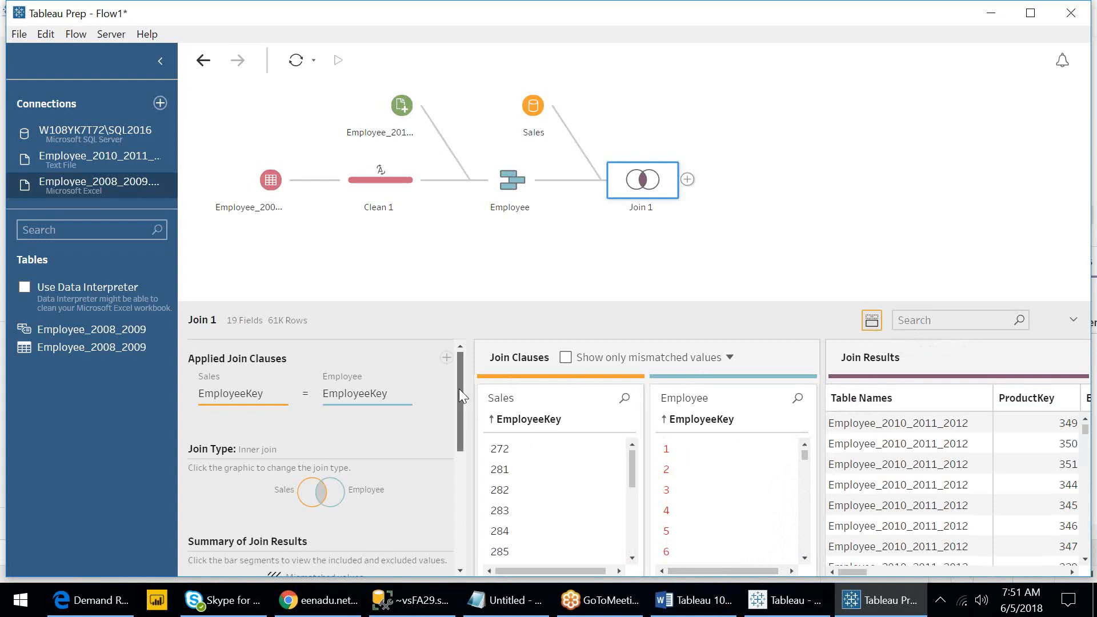
# - Review the included and excluded rows in the Summary of Join Results, the join clause recommendations and the applied join clause
pyautogui.moveTo(459, 395); pyautogui.dragTo(468, 462)
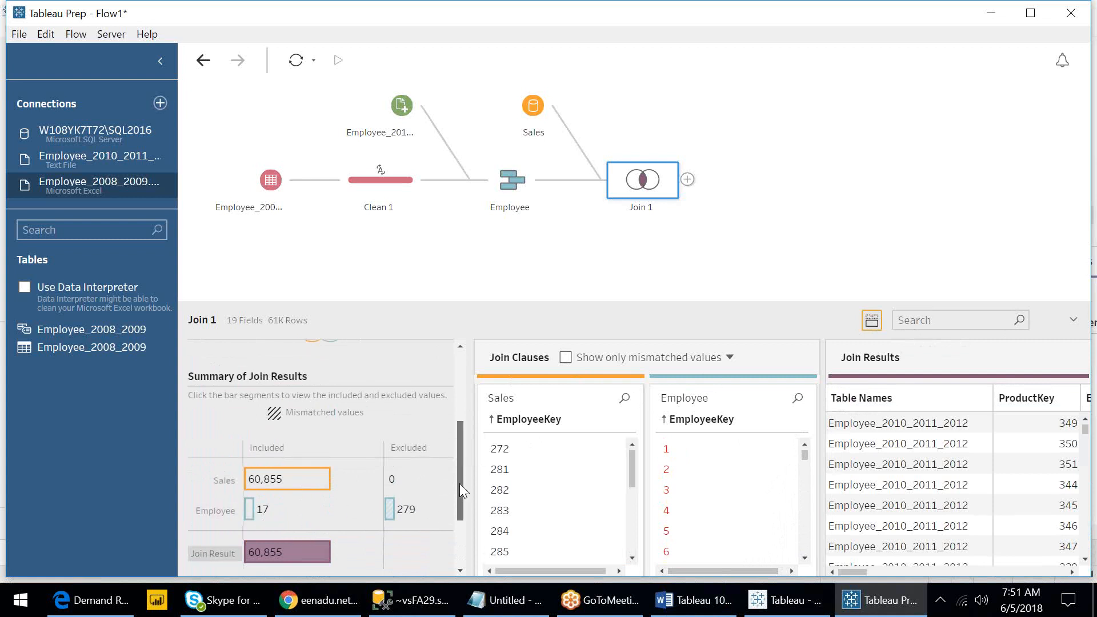
pyautogui.moveTo(461, 489); pyautogui.dragTo(466, 512)
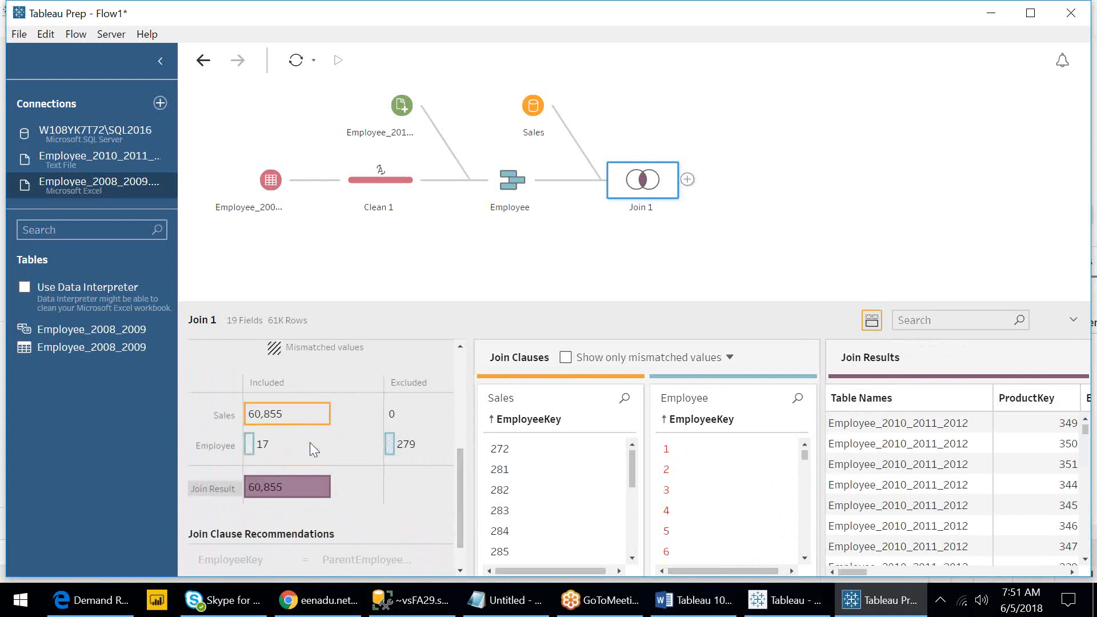
pyautogui.moveTo(307, 420)
pyautogui.moveTo(387, 456)
pyautogui.moveTo(804, 457)
pyautogui.mouseDown()
pyautogui.moveTo(809, 551)
pyautogui.moveTo(798, 438)
pyautogui.mouseUp()
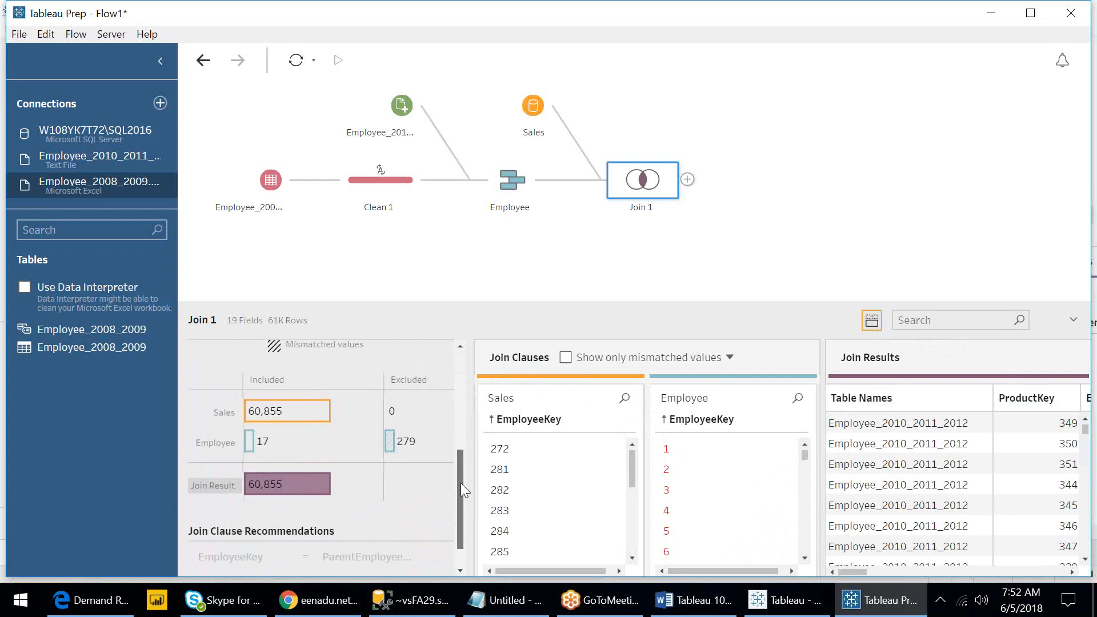
pyautogui.moveTo(461, 483); pyautogui.dragTo(465, 507)
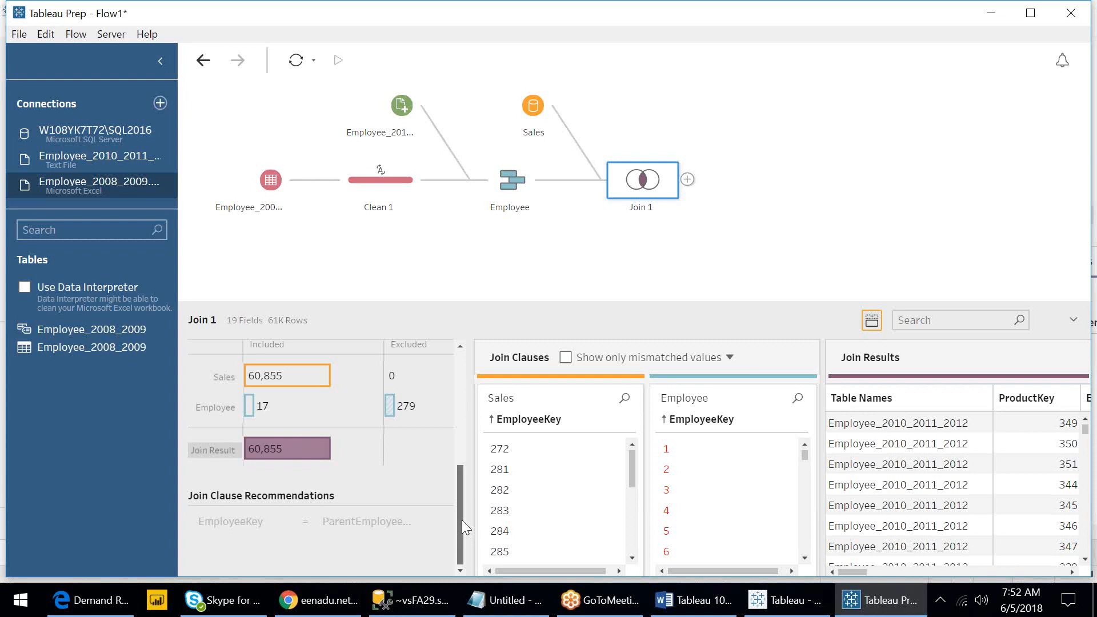
pyautogui.moveTo(462, 520); pyautogui.dragTo(458, 482)
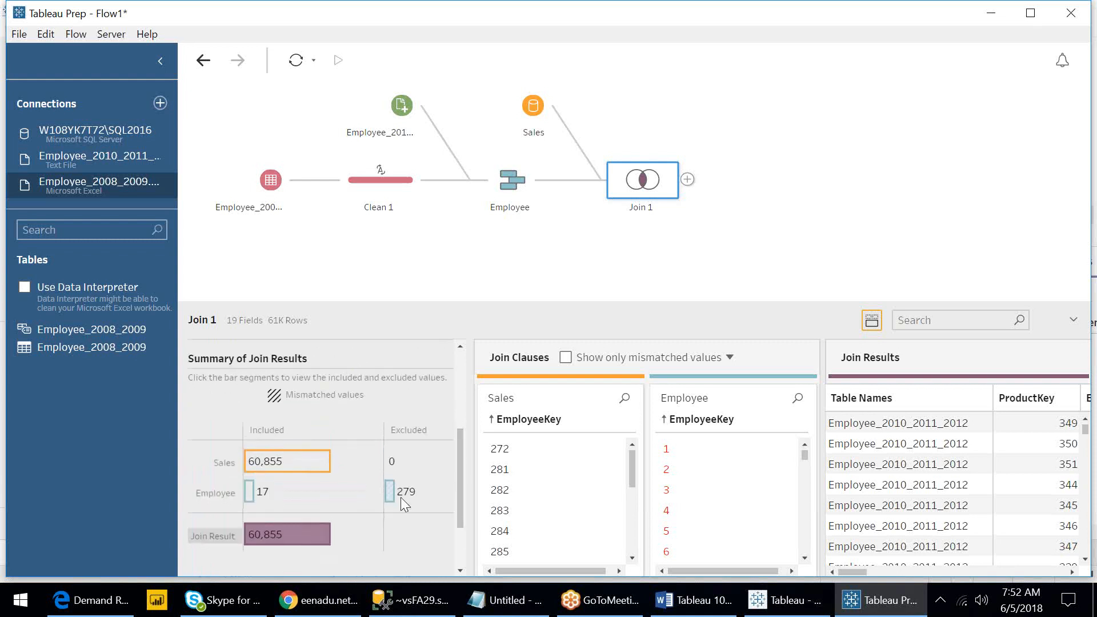
pyautogui.moveTo(462, 498); pyautogui.dragTo(443, 392)
pyautogui.moveTo(313, 399)
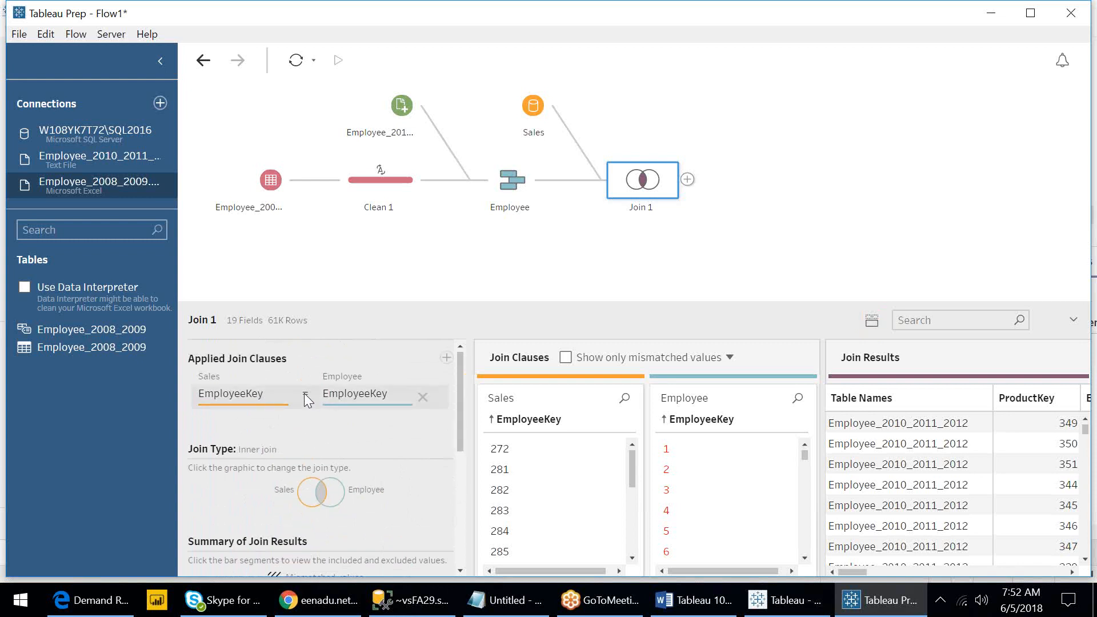
# - Set Join 1's join type to Right unmatched only and examine its Summary of Join Results
pyautogui.click(338, 494)
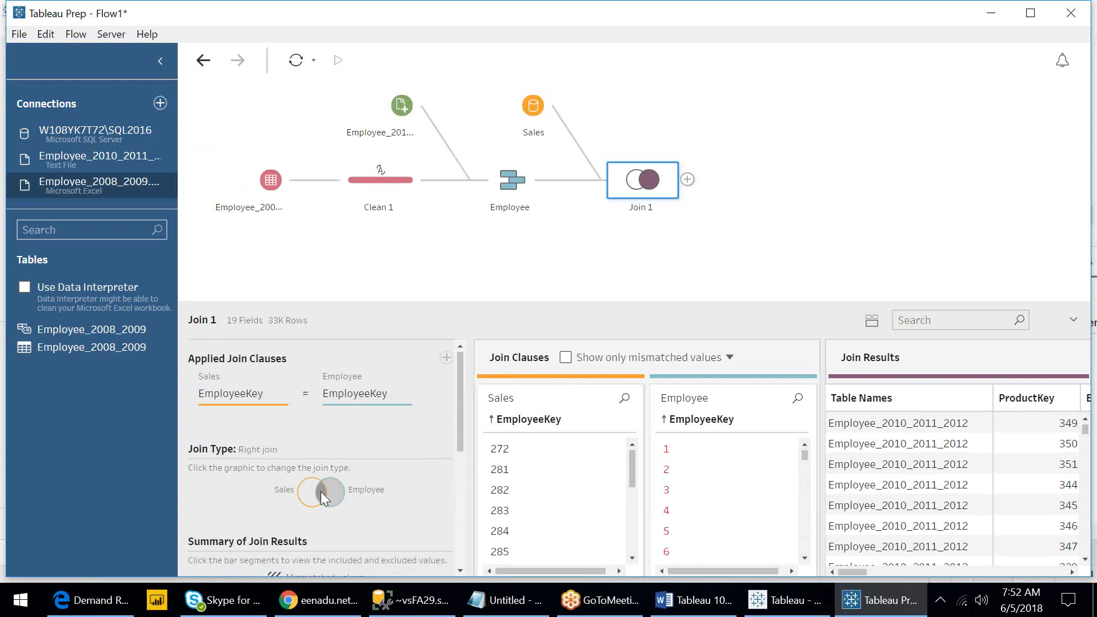
pyautogui.click(321, 492)
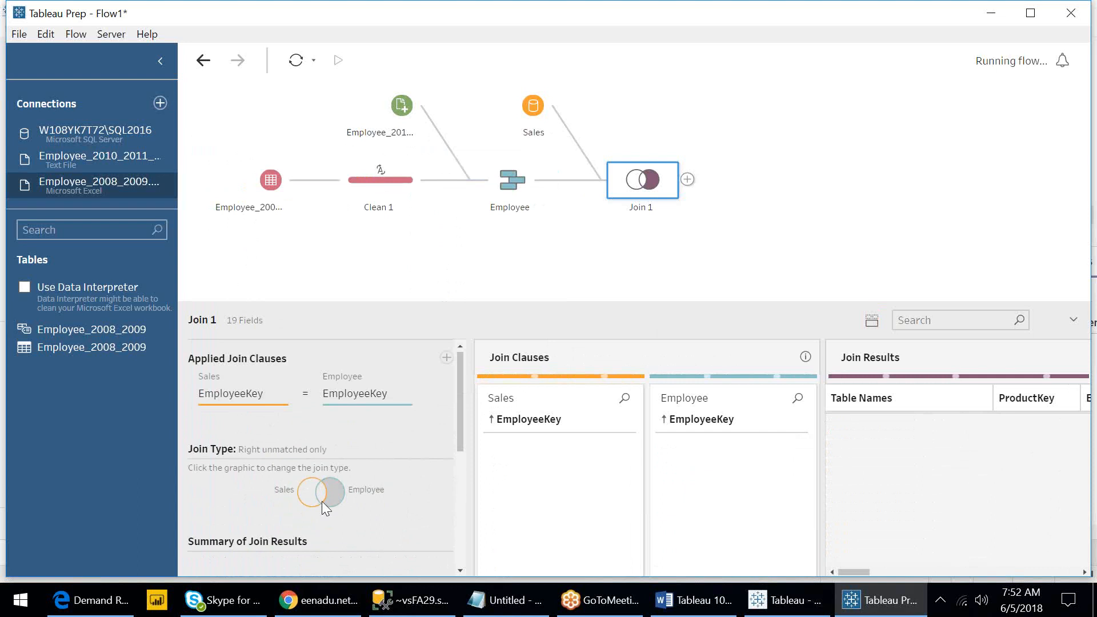
pyautogui.click(324, 495)
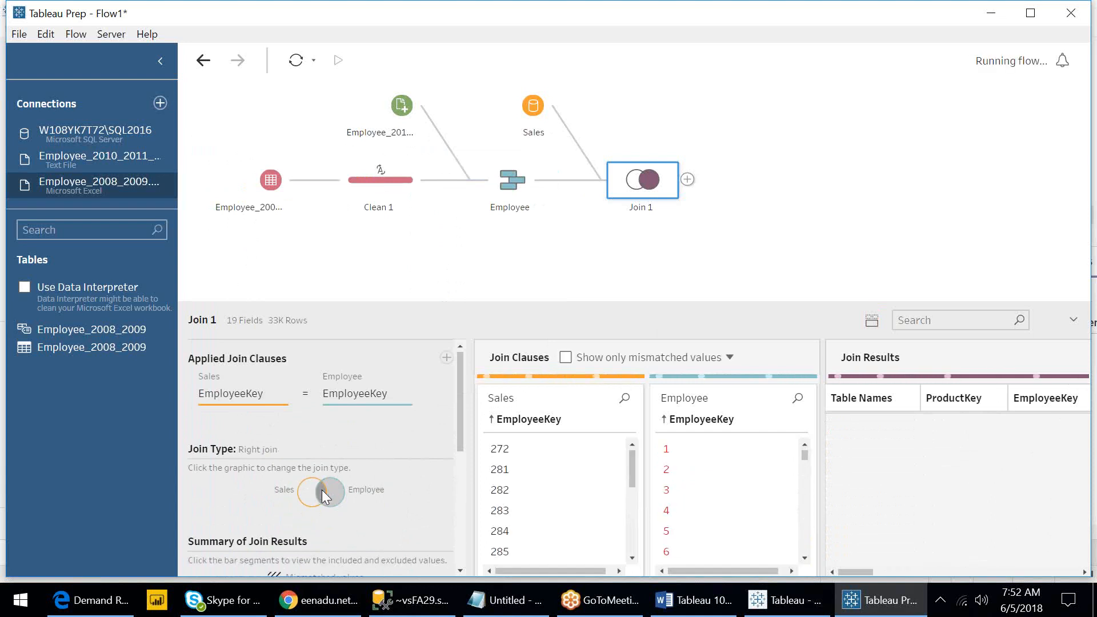
pyautogui.click(321, 490)
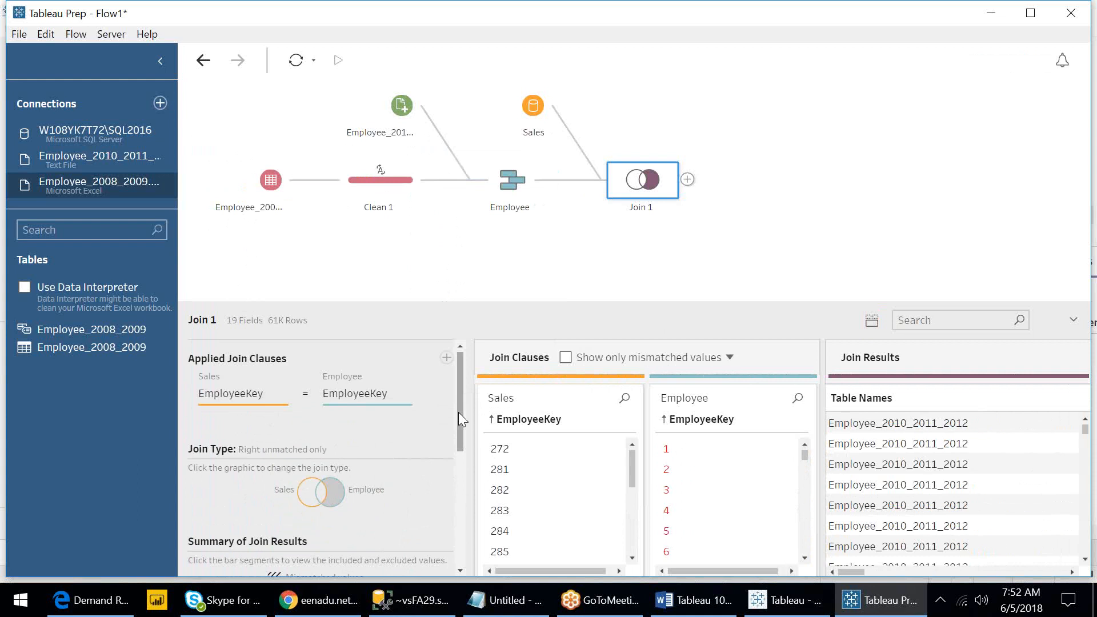
pyautogui.scroll(-3, 458, 414)
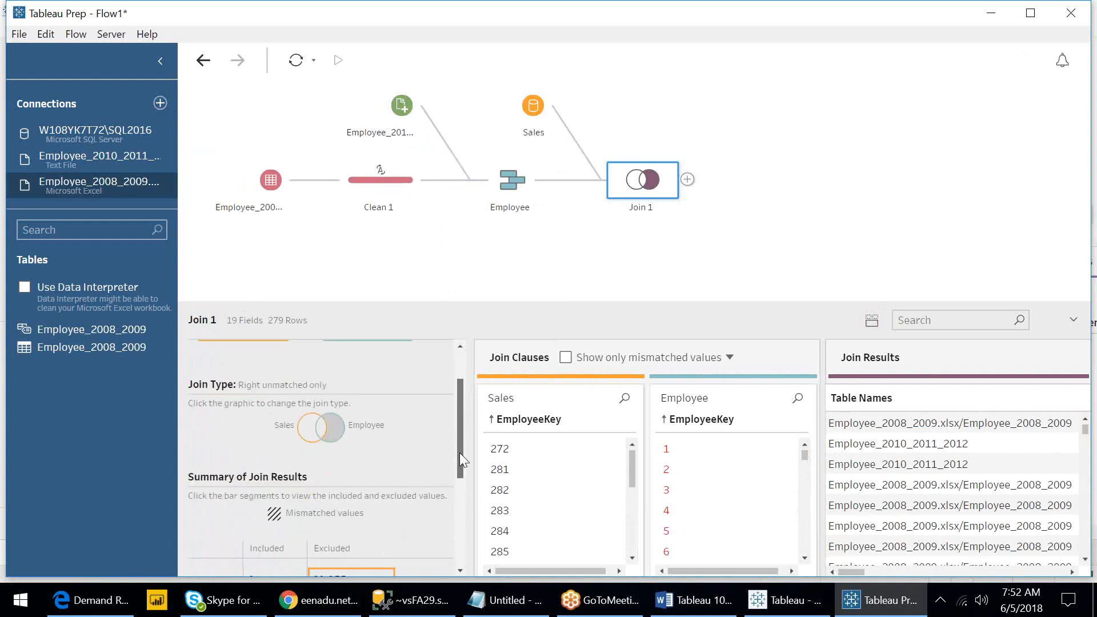
pyautogui.scroll(-2, 463, 464)
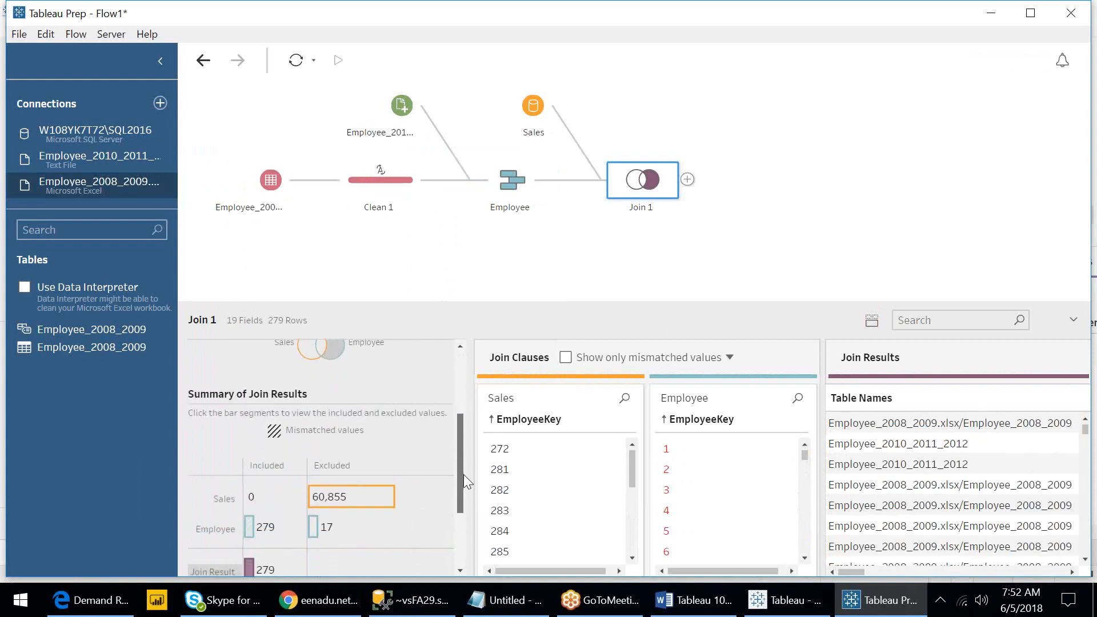
pyautogui.scroll(-2, 472, 491)
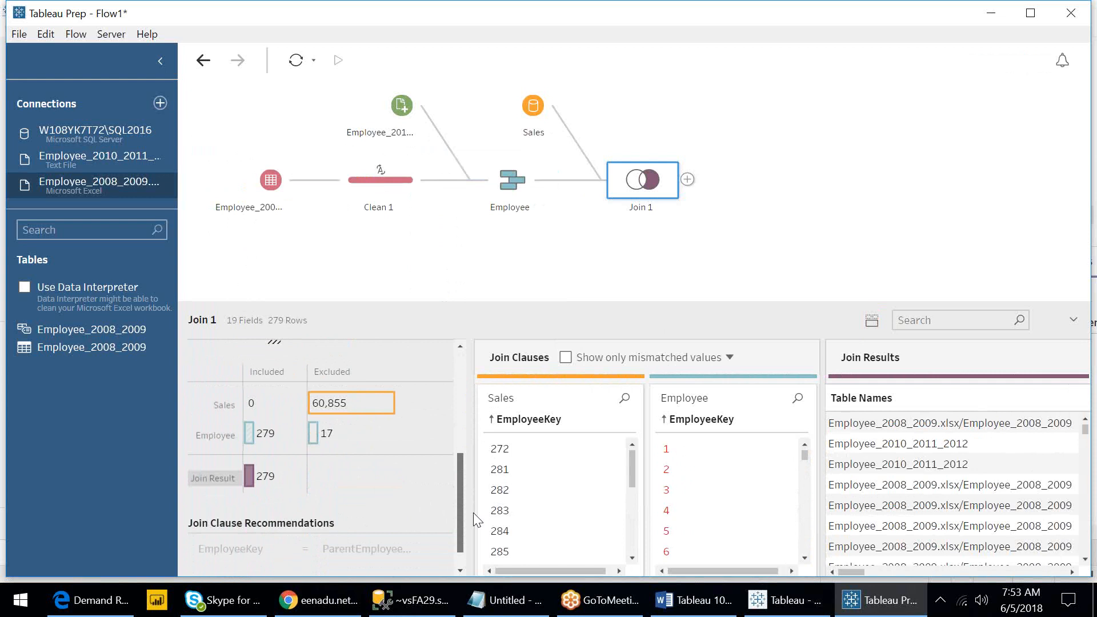
pyautogui.scroll(1, 473, 512)
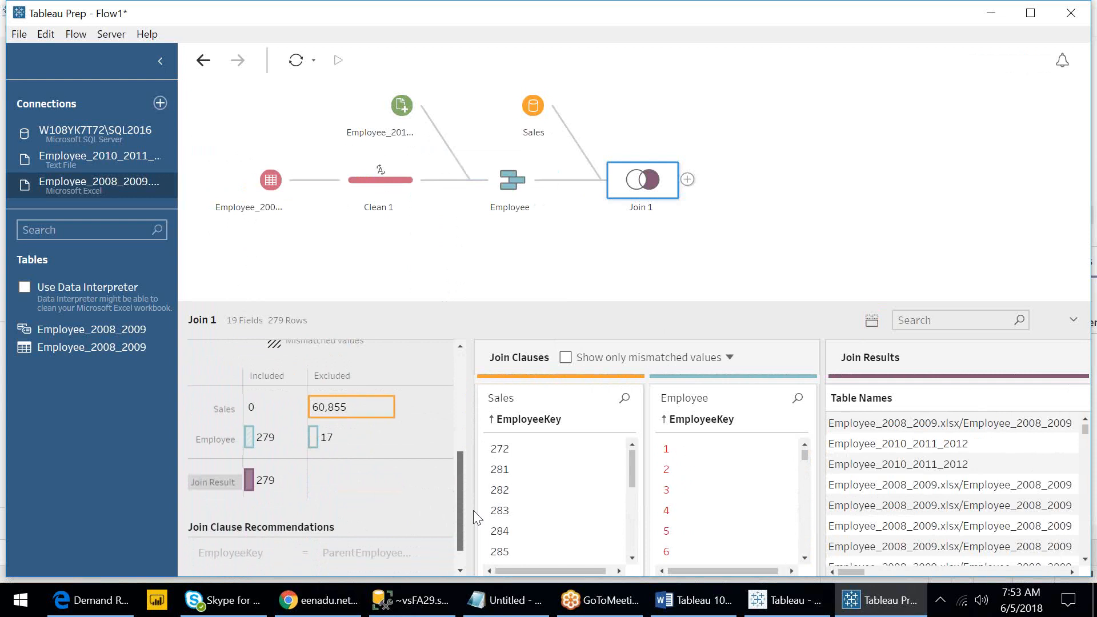
pyautogui.scroll(3, 473, 509)
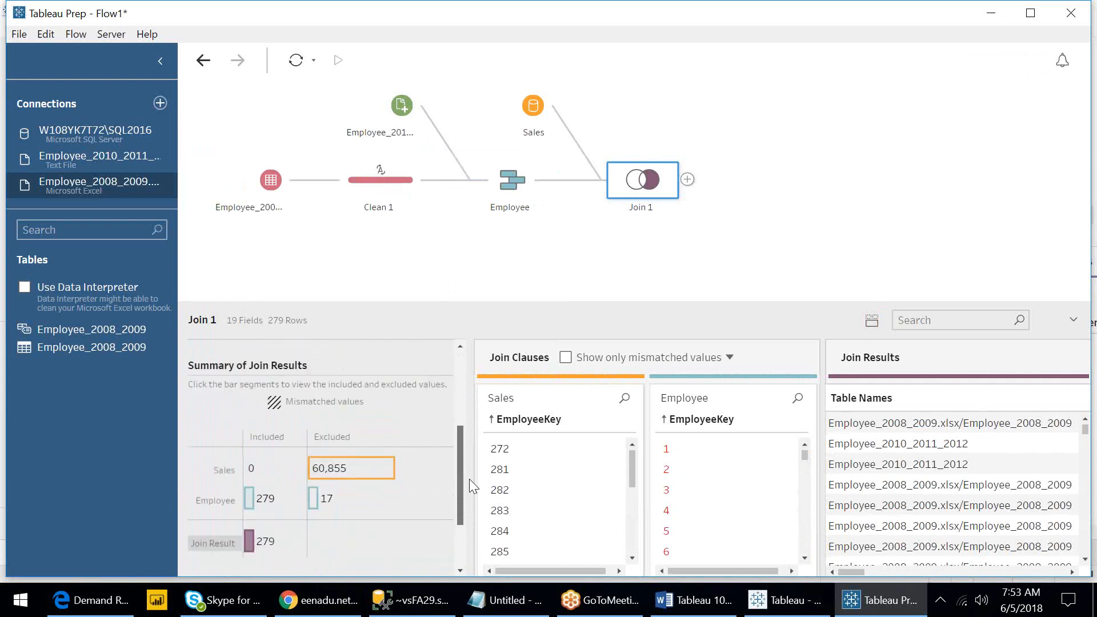
pyautogui.scroll(4, 469, 479)
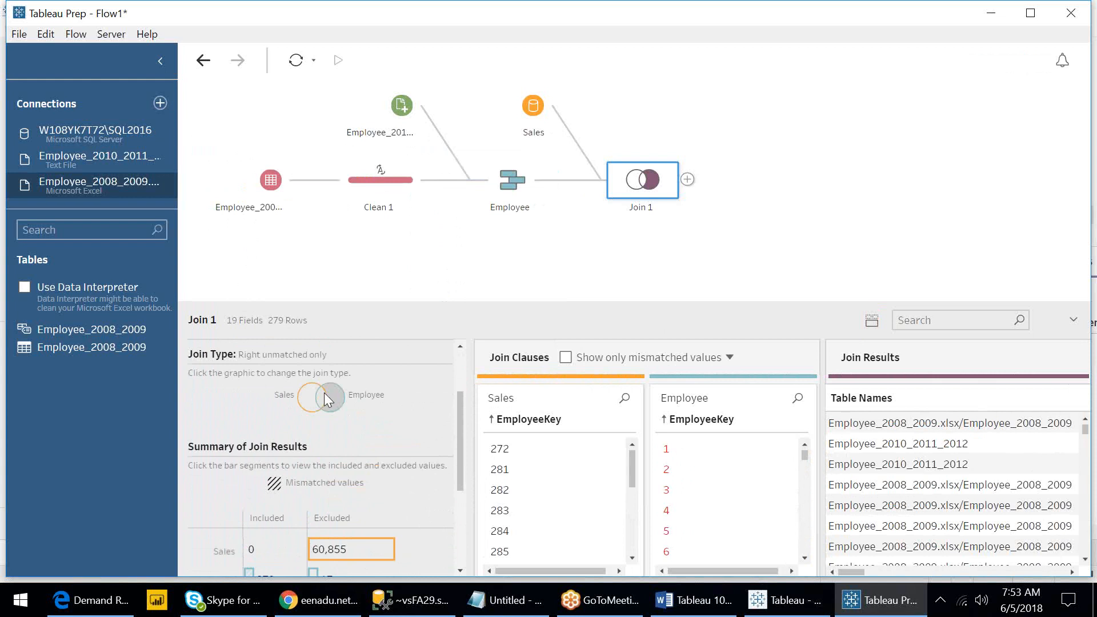
# - Restore Join 1's join type to Inner join
pyautogui.click(324, 393)
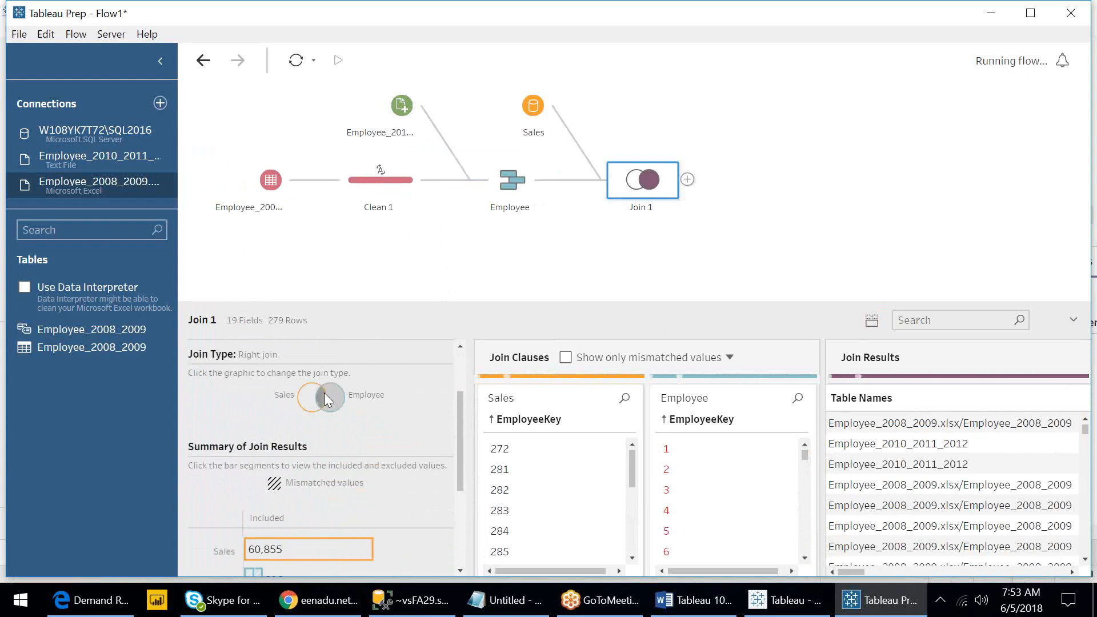
pyautogui.click(331, 396)
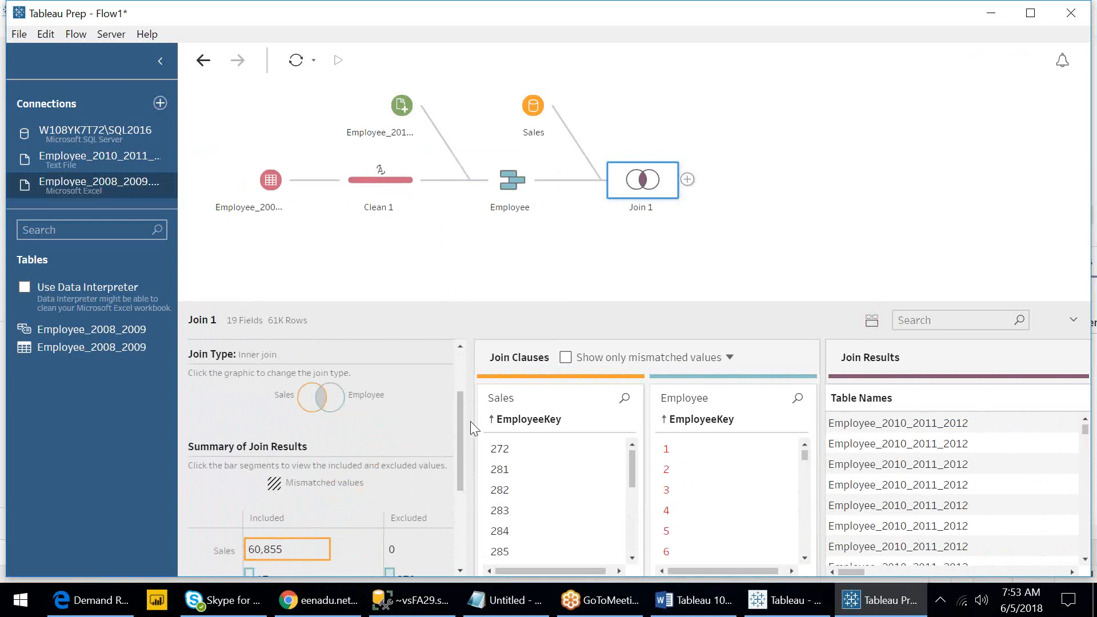
# - Examine the Sales and Employee fields and the comparison operator offered for the applied EmployeeKey join clause
pyautogui.moveTo(457, 461); pyautogui.dragTo(453, 401)
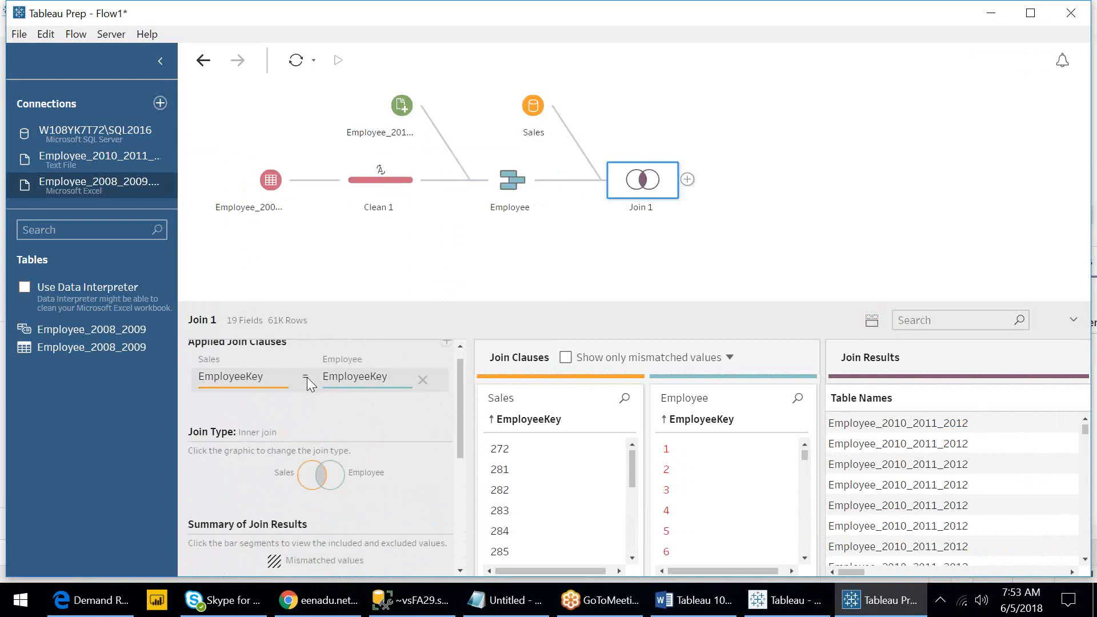
pyautogui.click(308, 380)
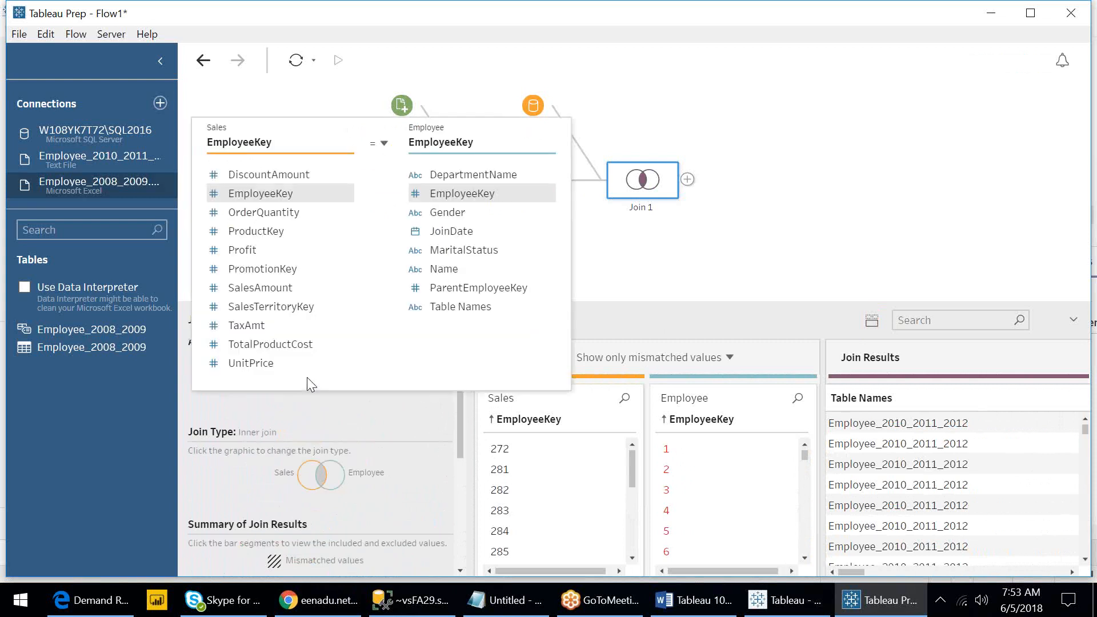
pyautogui.click(300, 404)
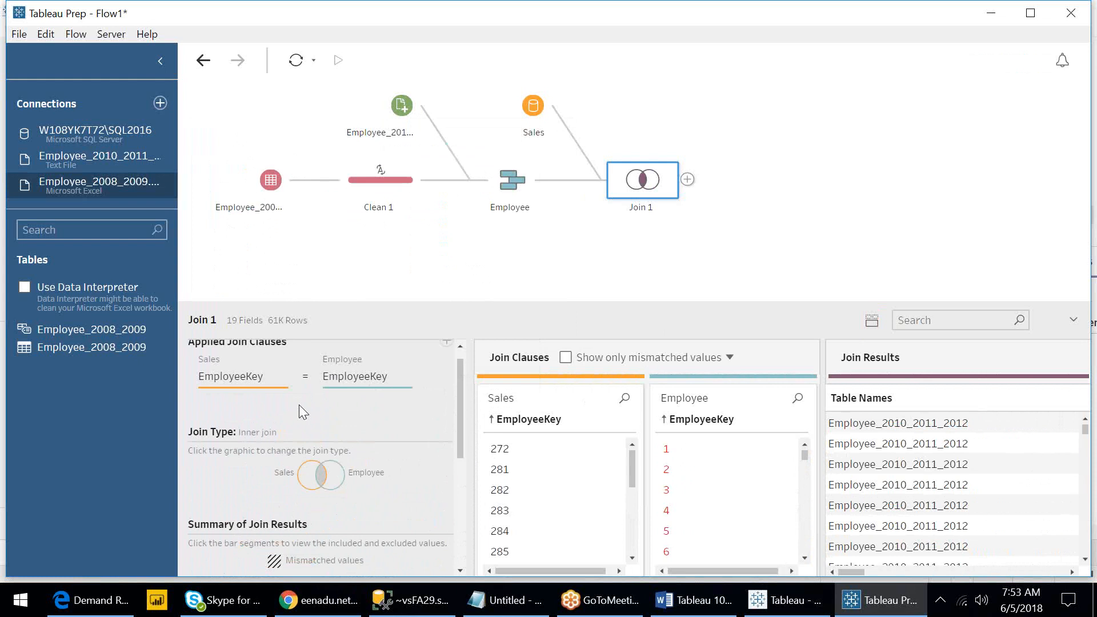
pyautogui.click(307, 383)
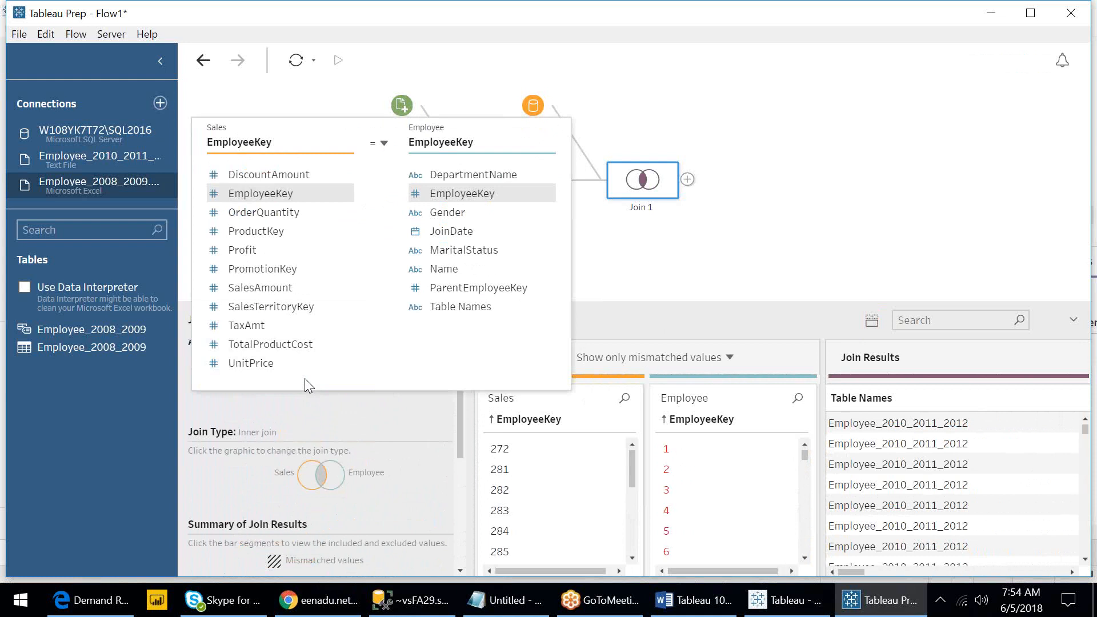
pyautogui.click(372, 145)
pyautogui.click(344, 143)
pyautogui.click(345, 142)
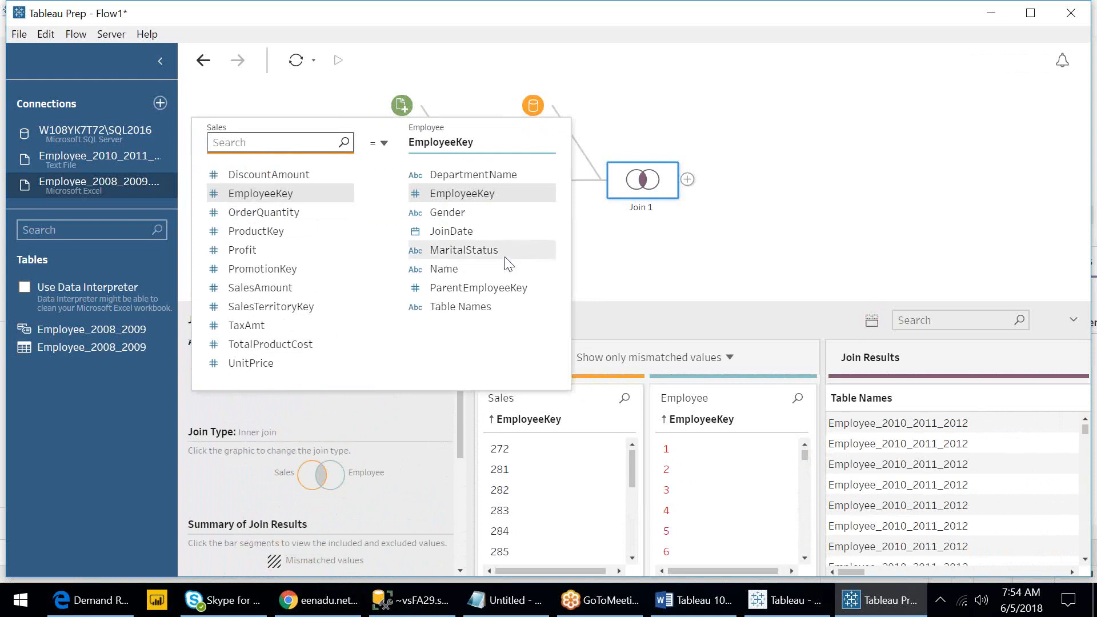
pyautogui.click(628, 270)
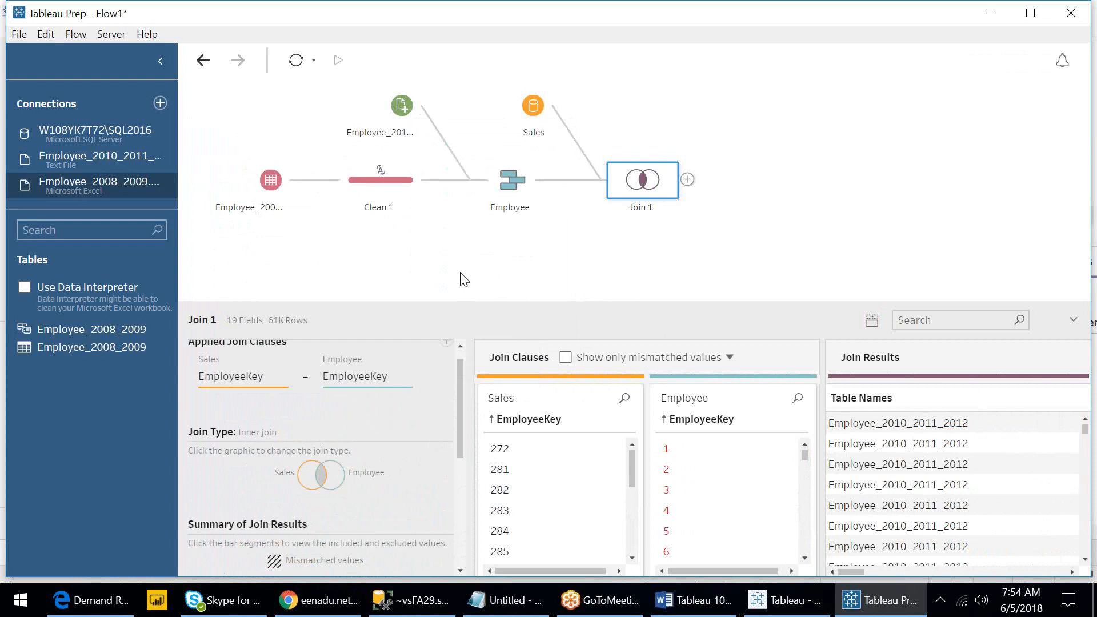
# - Switch to Chrome and open tableau.com
pyautogui.moveTo(323, 606)
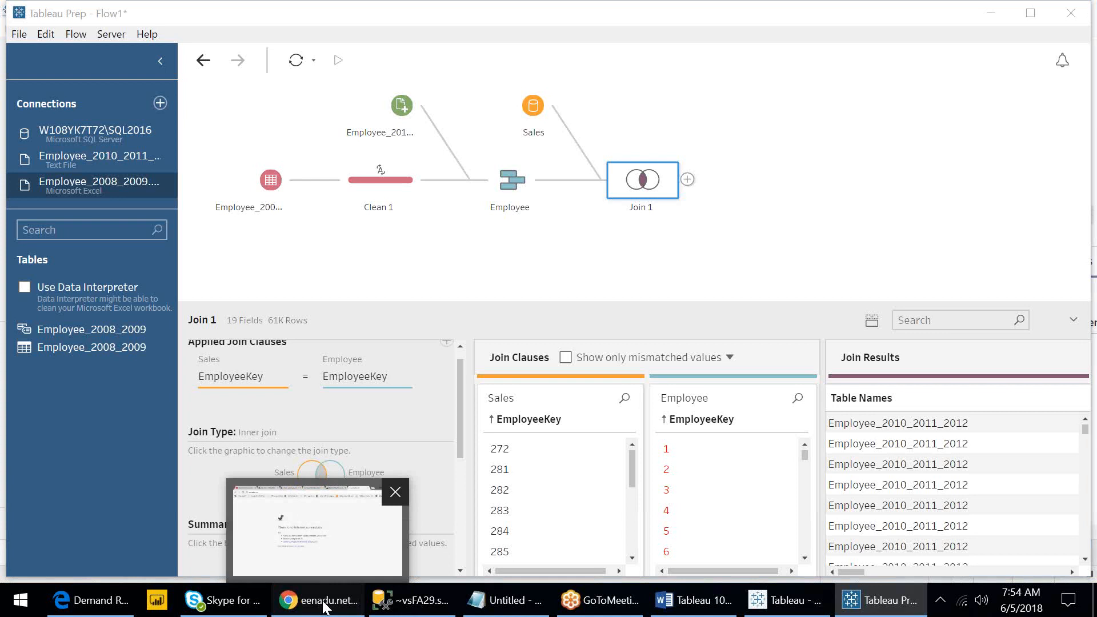
pyautogui.click(323, 606)
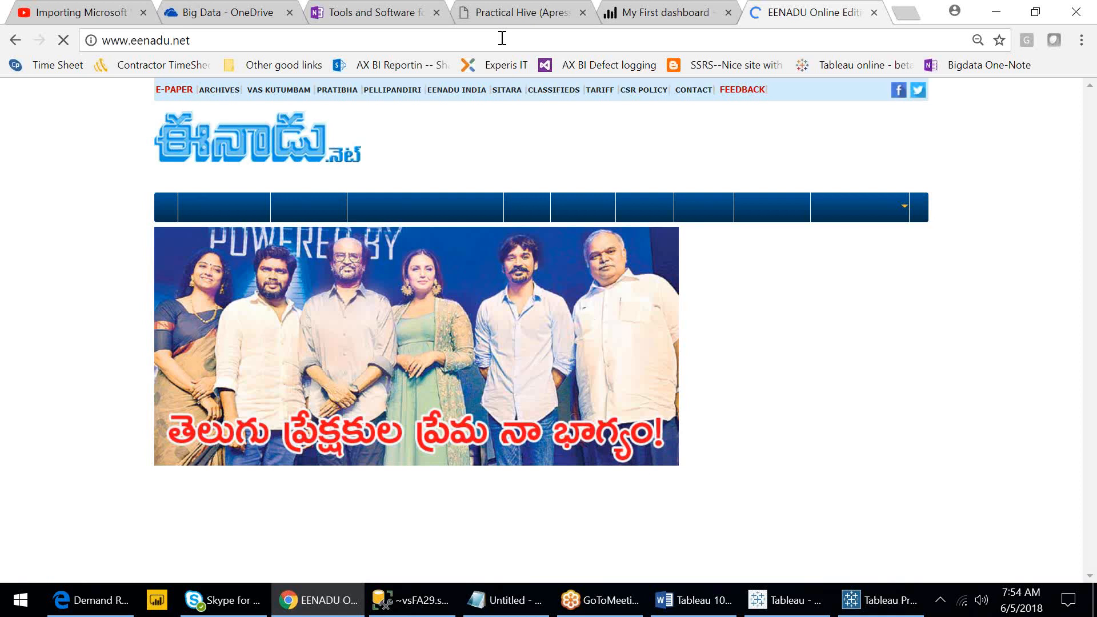
pyautogui.click(503, 38)
pyautogui.write('tableau.com')
pyautogui.press('Return')
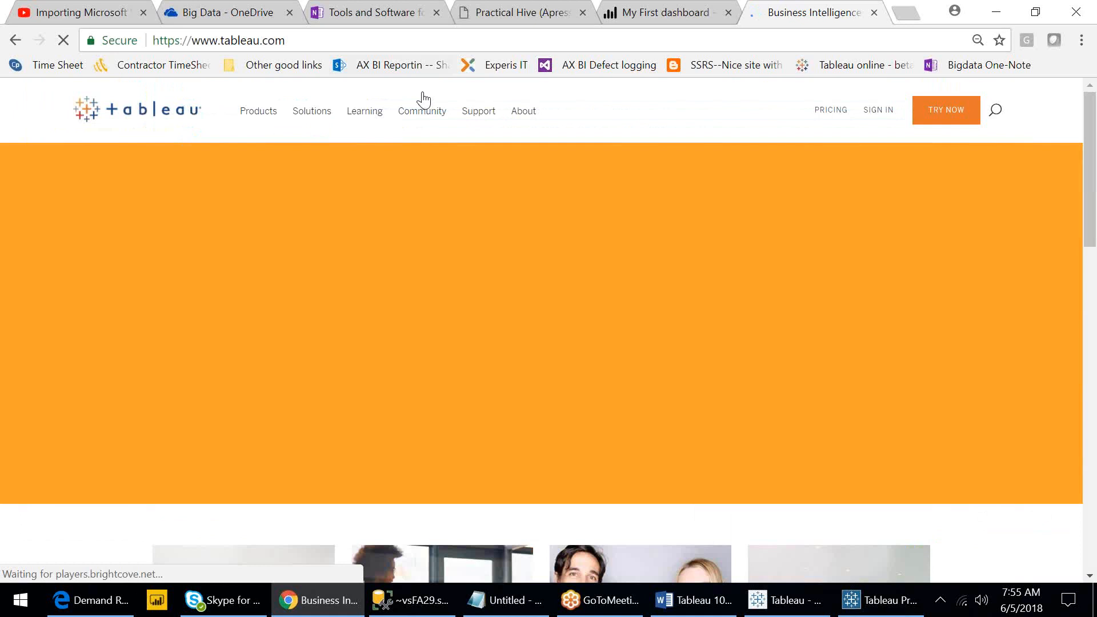
# - Open the Free Training Videos page on the Tableau site and expand the list of Tableau Prep videos
pyautogui.moveTo(372, 114)
pyautogui.click(214, 224)
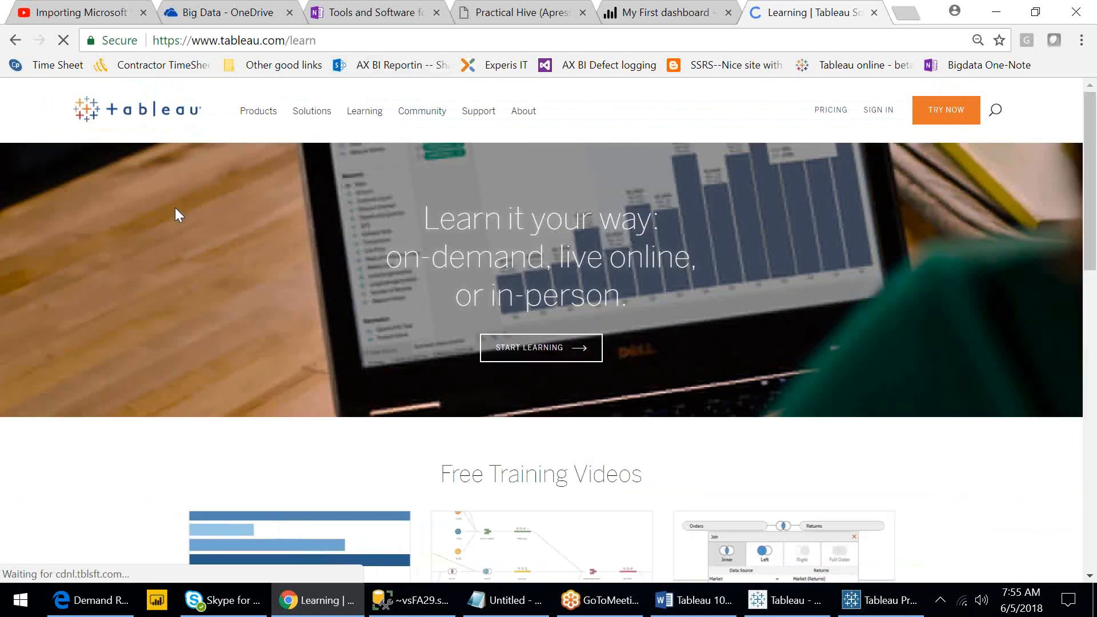
pyautogui.click(355, 115)
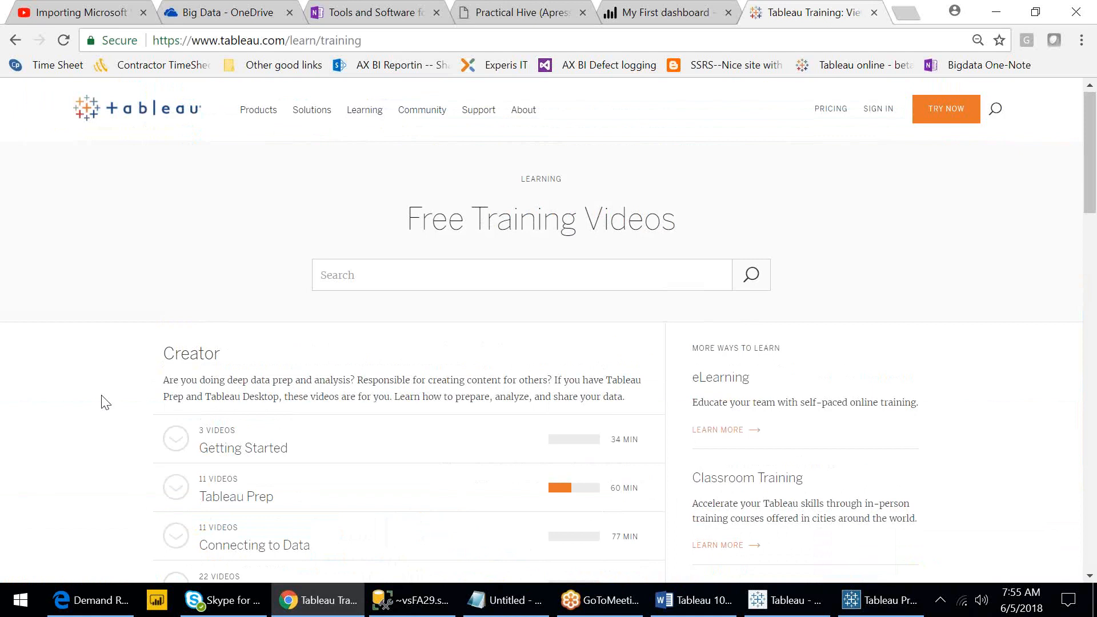
pyautogui.scroll(-3, 104, 400)
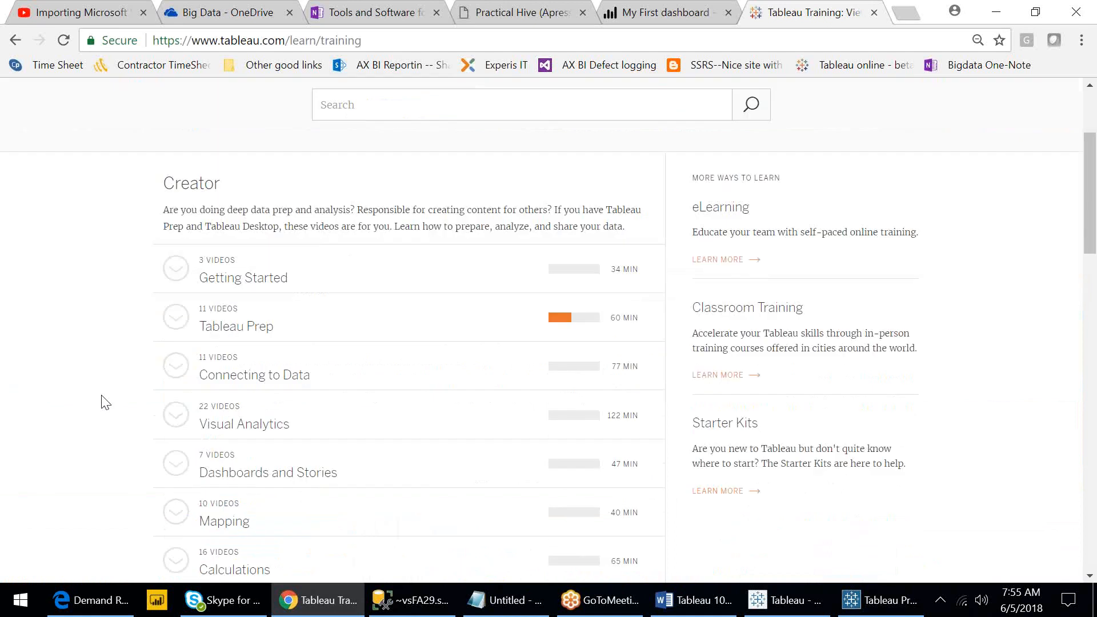
pyautogui.click(182, 320)
pyautogui.moveTo(571, 376)
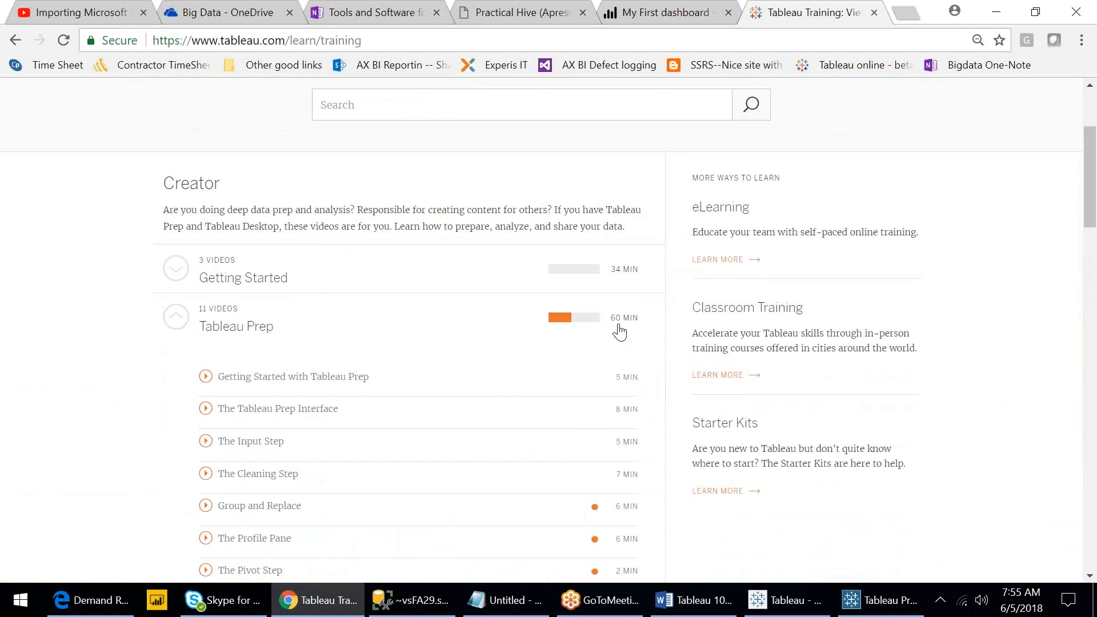
# - Look through the list of Tableau Prep training videos and switch back to the Tableau Prep flow
pyautogui.scroll(-1, 620, 332)
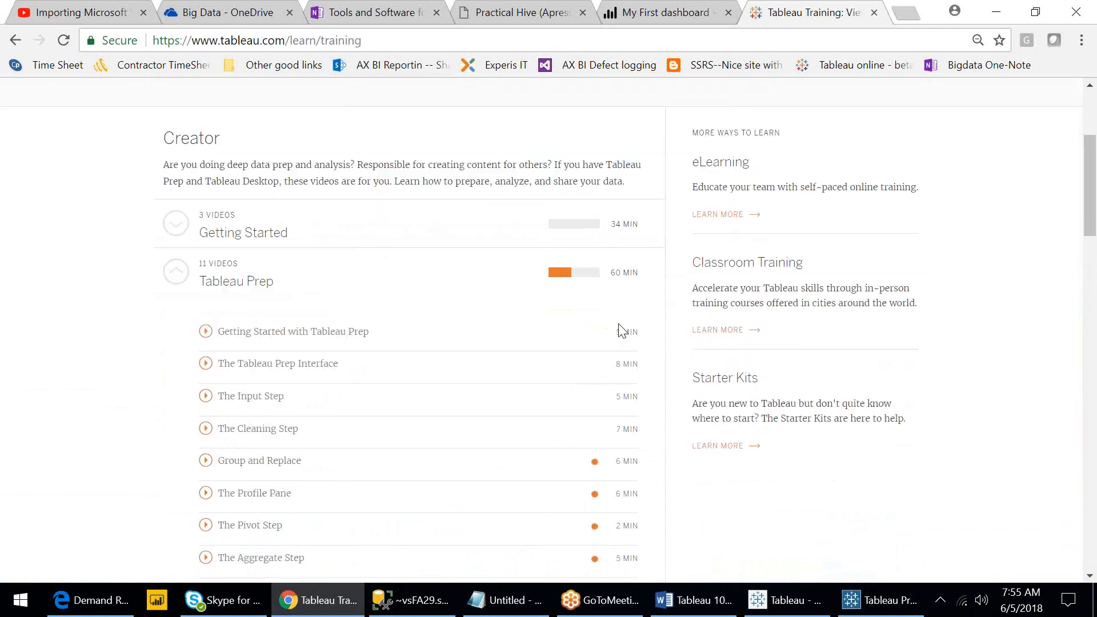
pyautogui.scroll(-3, 622, 330)
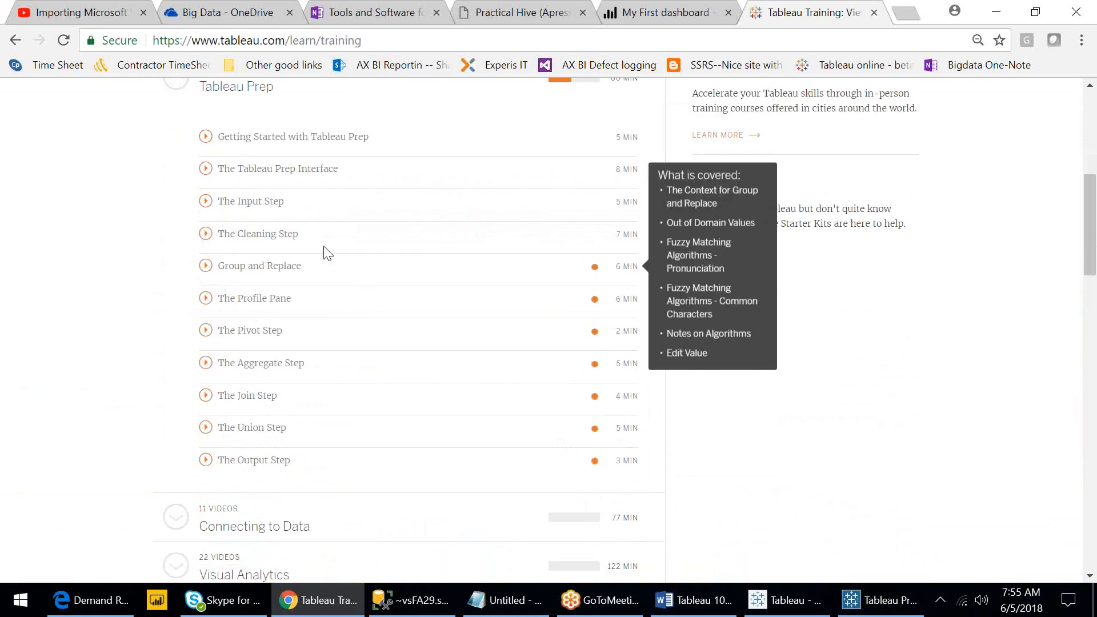
pyautogui.moveTo(880, 600)
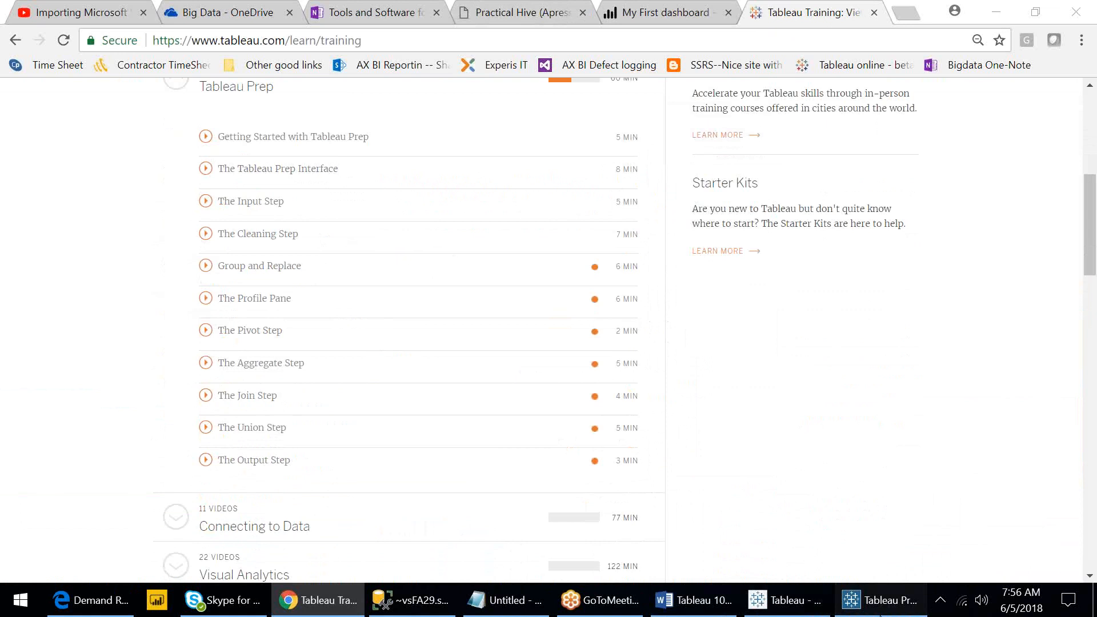
pyautogui.click(880, 613)
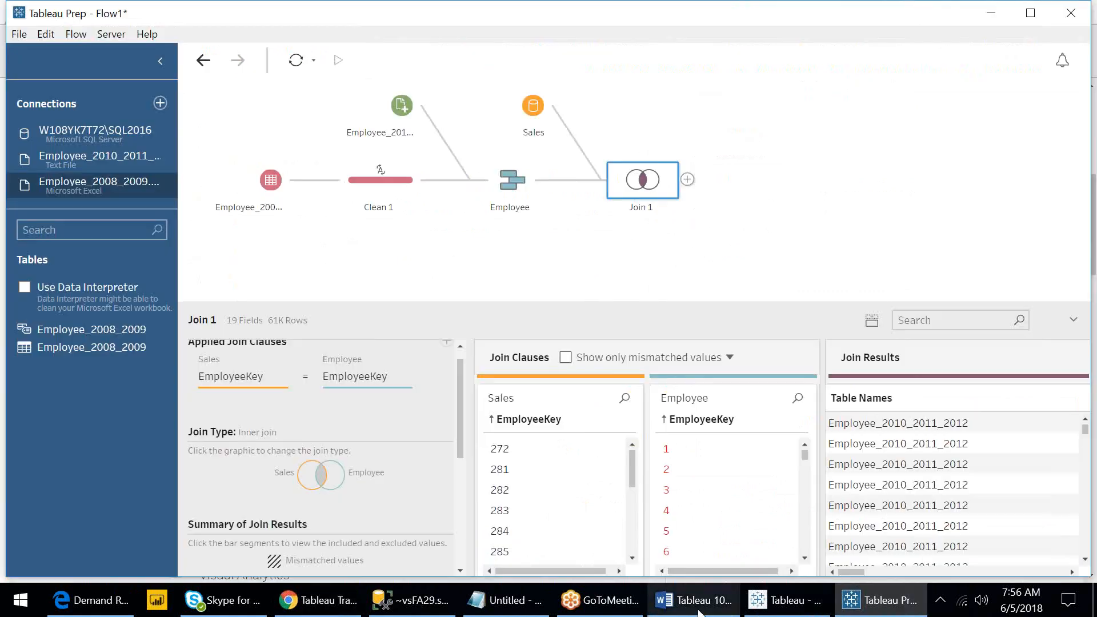
# - Switch to Tableau Desktop to review the joined Sales (PowerBI) data source, and return to Tableau Prep
pyautogui.click(760, 610)
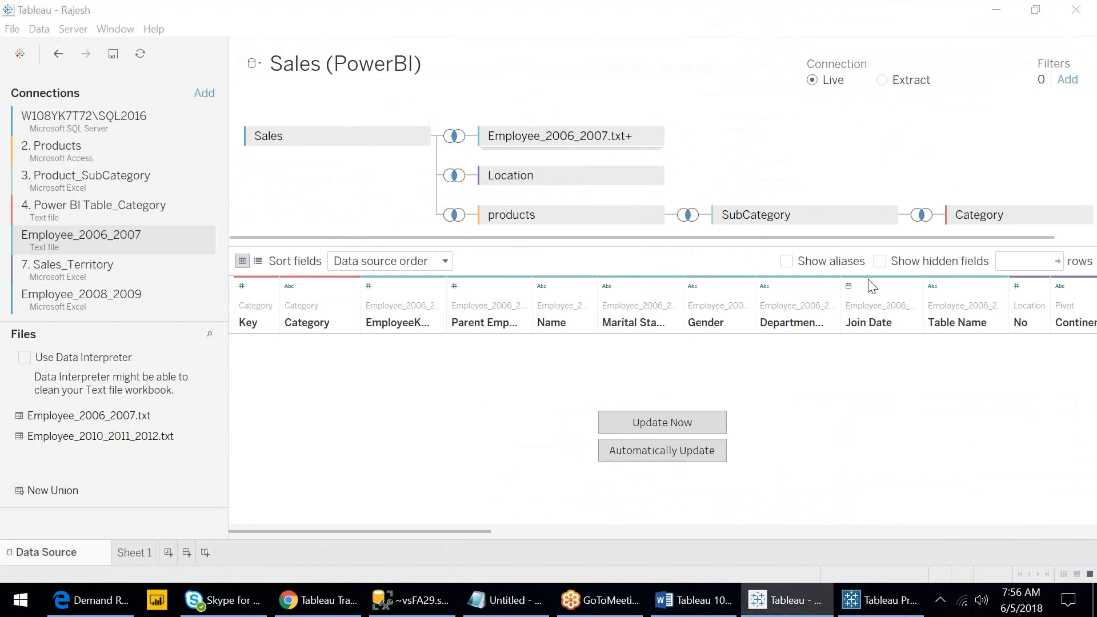
pyautogui.click(791, 604)
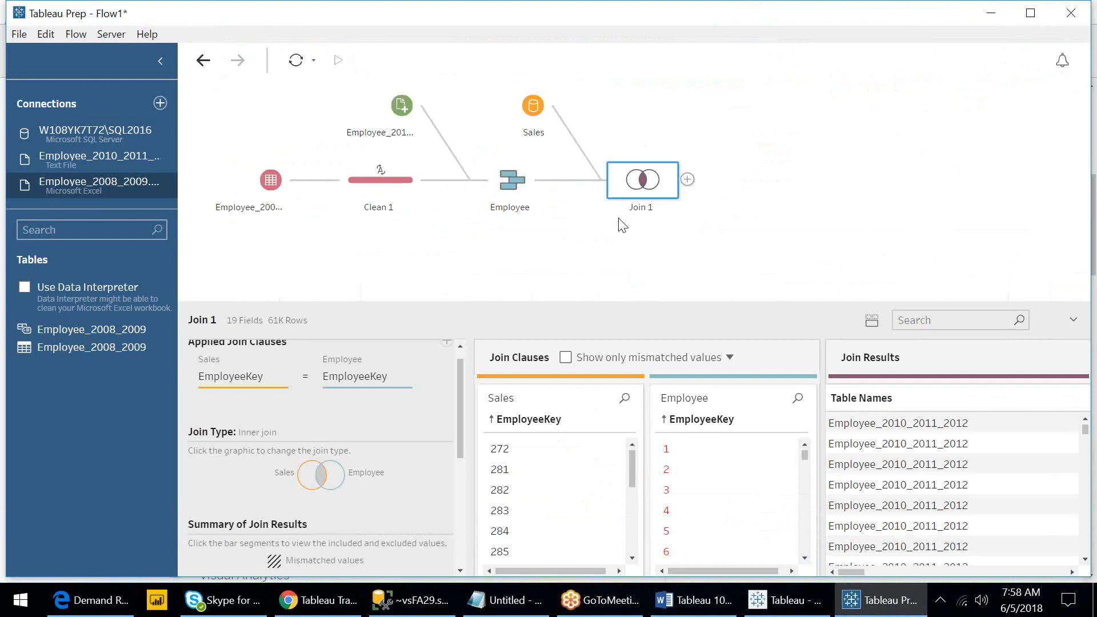
pyautogui.click(768, 611)
# - Preview the Location sheet of 7. Sales_Territory.xlsx while choosing an Excel file to connect, and close the preview without opening it
pyautogui.click(160, 105)
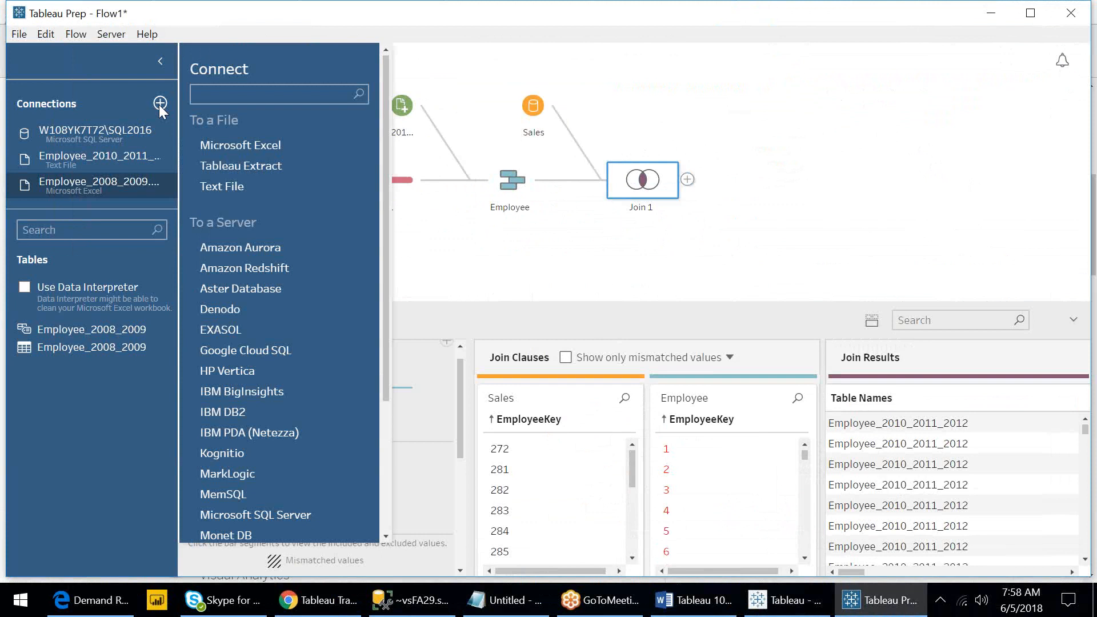
pyautogui.click(240, 145)
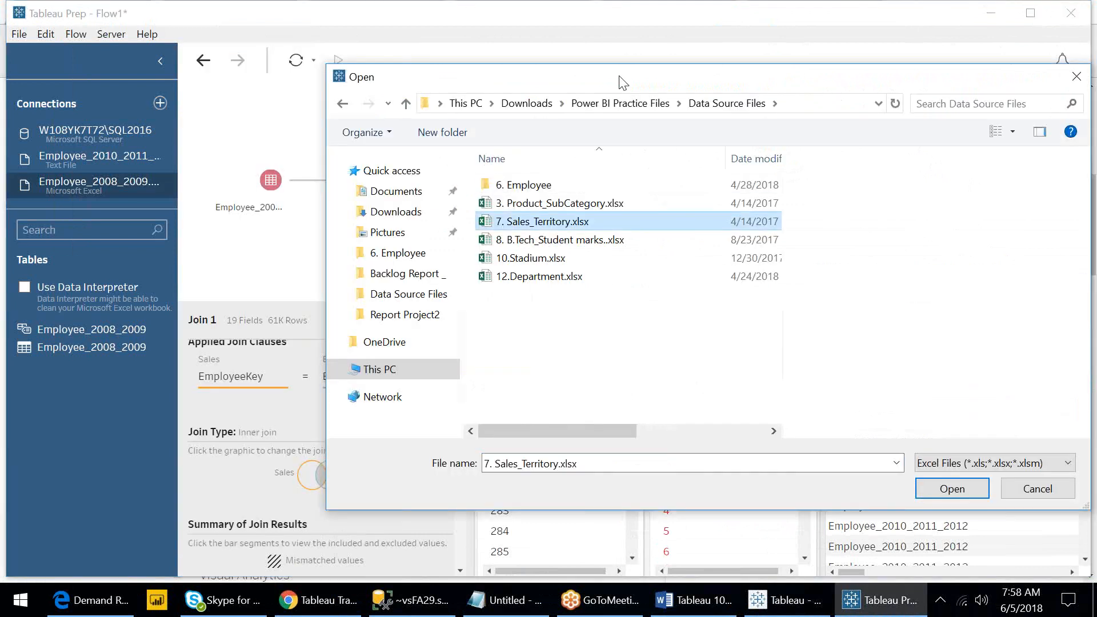
pyautogui.moveTo(623, 82); pyautogui.dragTo(285, 116)
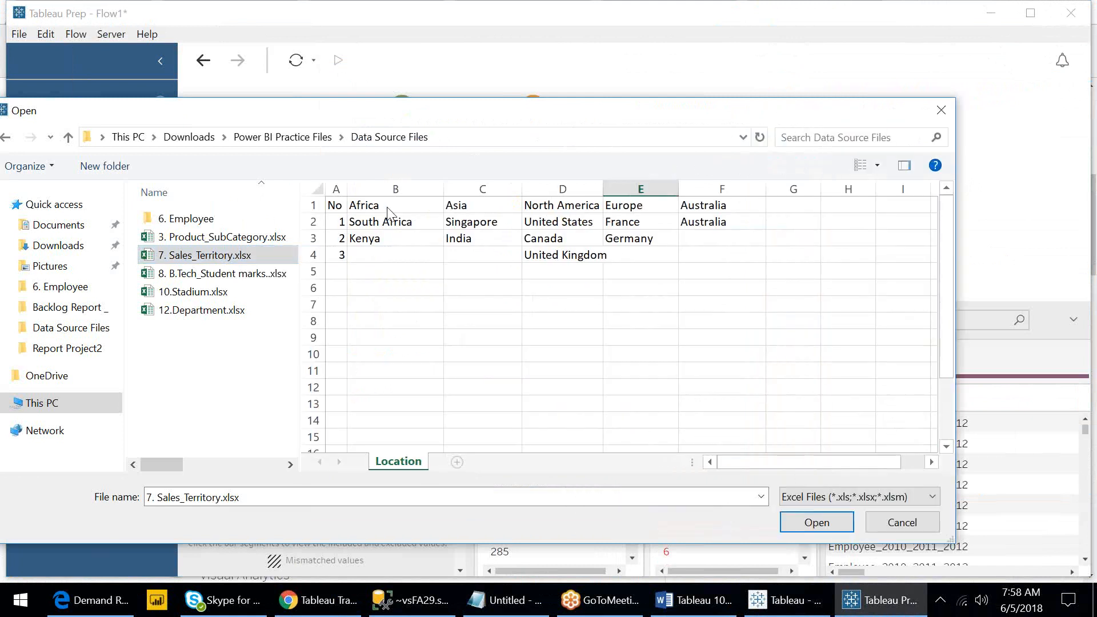
pyautogui.click(384, 208)
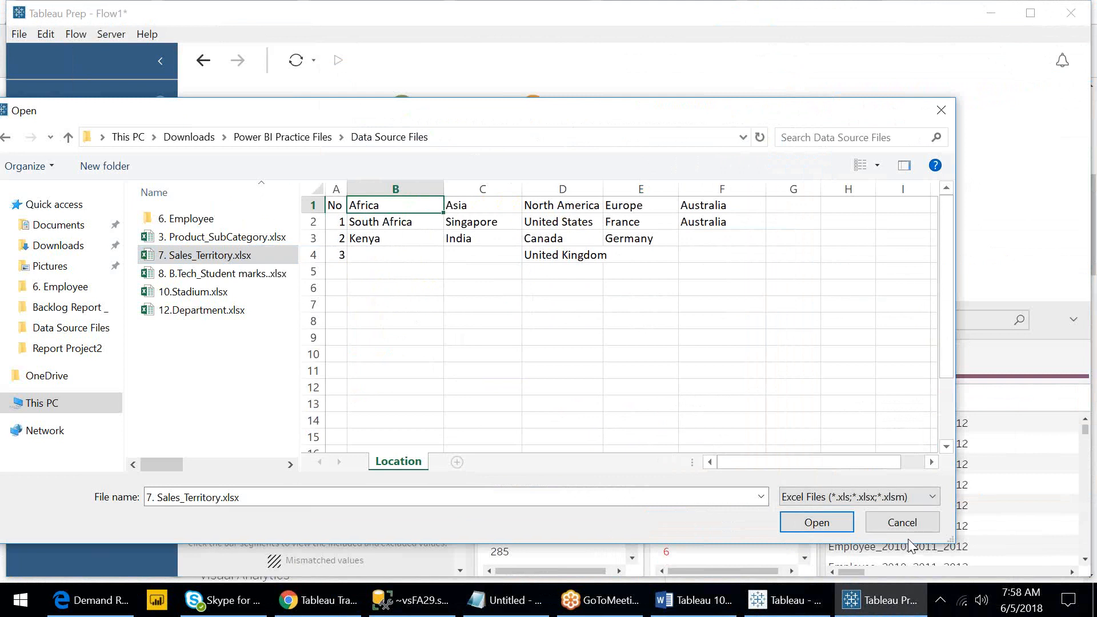
pyautogui.click(902, 525)
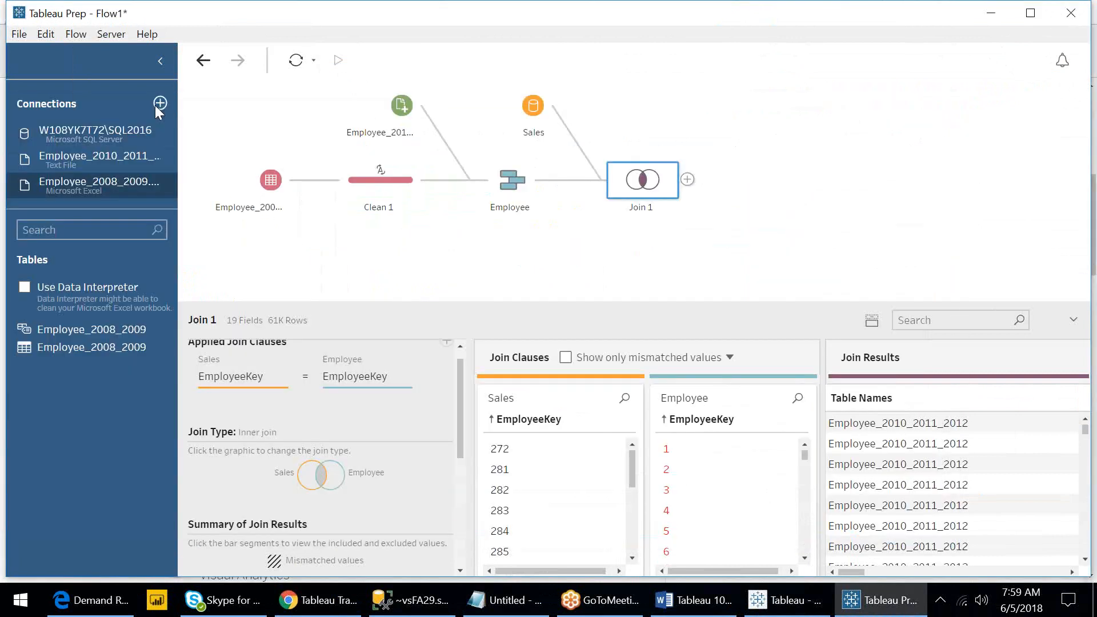
# - Connect to the Excel file 7. Sales_Territory.xlsx and bring its Location table into the flow
pyautogui.click(158, 104)
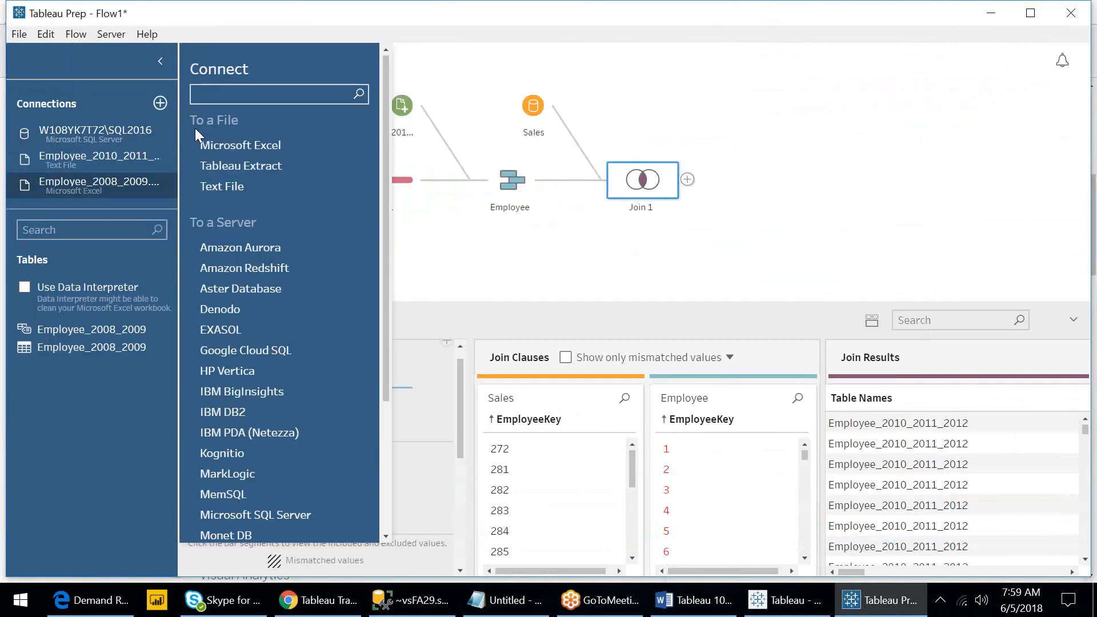
pyautogui.click(226, 147)
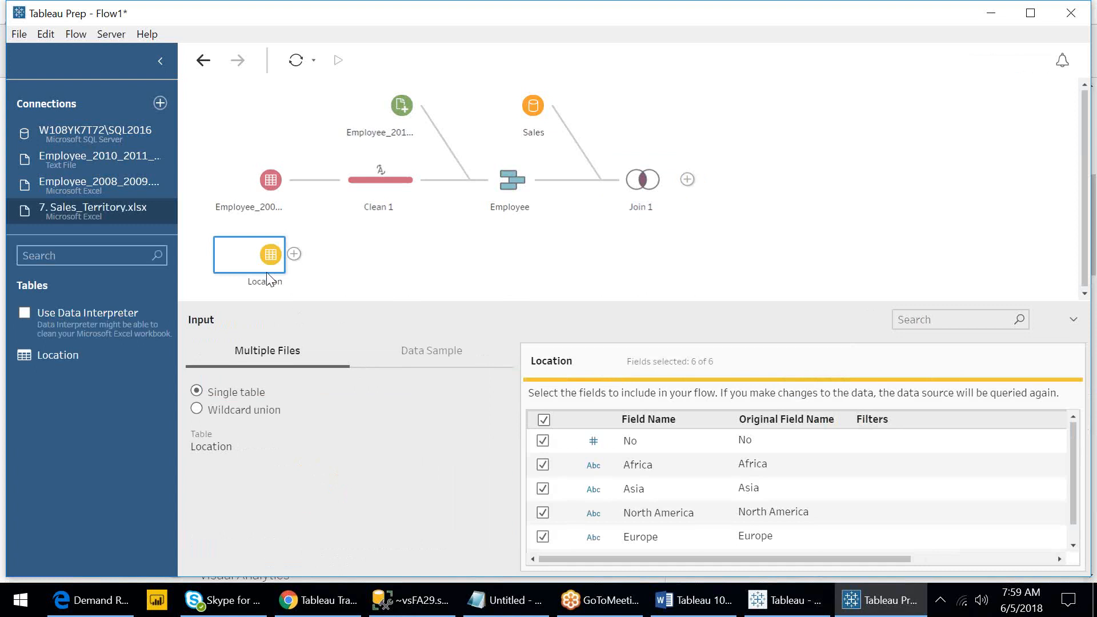
# - Check the Sales input's fields, and search Join 1's results for "sales" with the value profiles shown
pyautogui.click(528, 108)
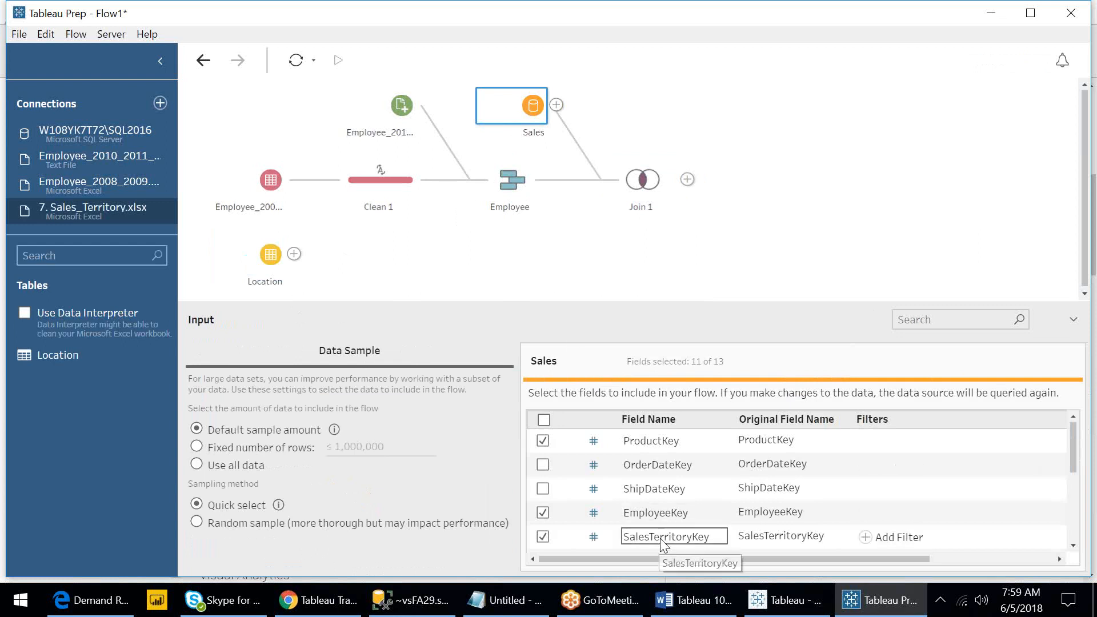
pyautogui.click(645, 187)
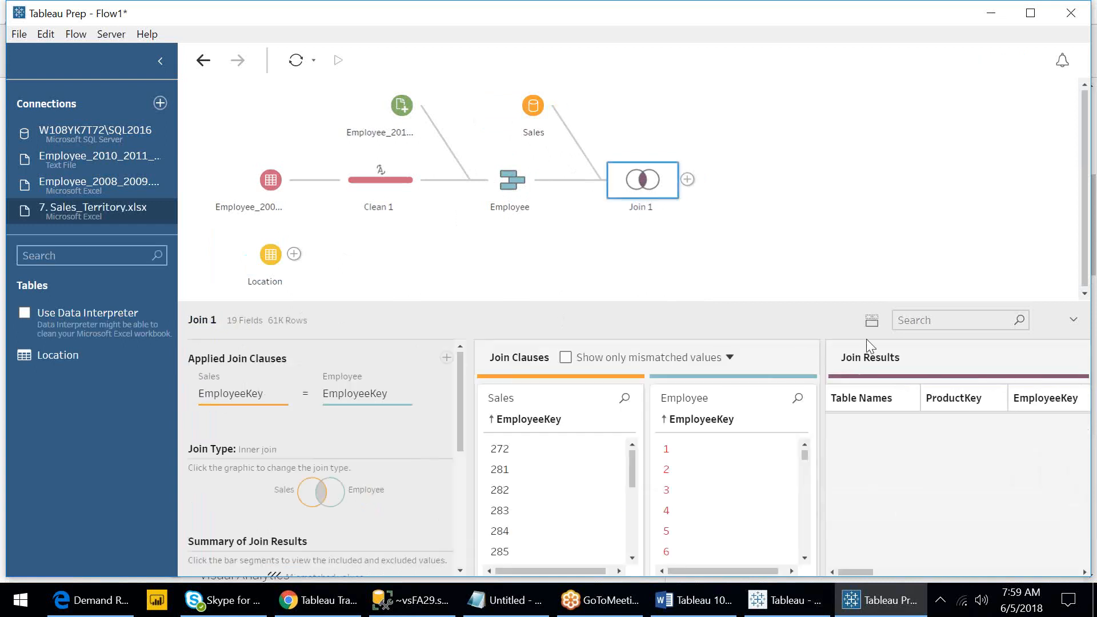
pyautogui.click(928, 321)
pyautogui.write('sales')
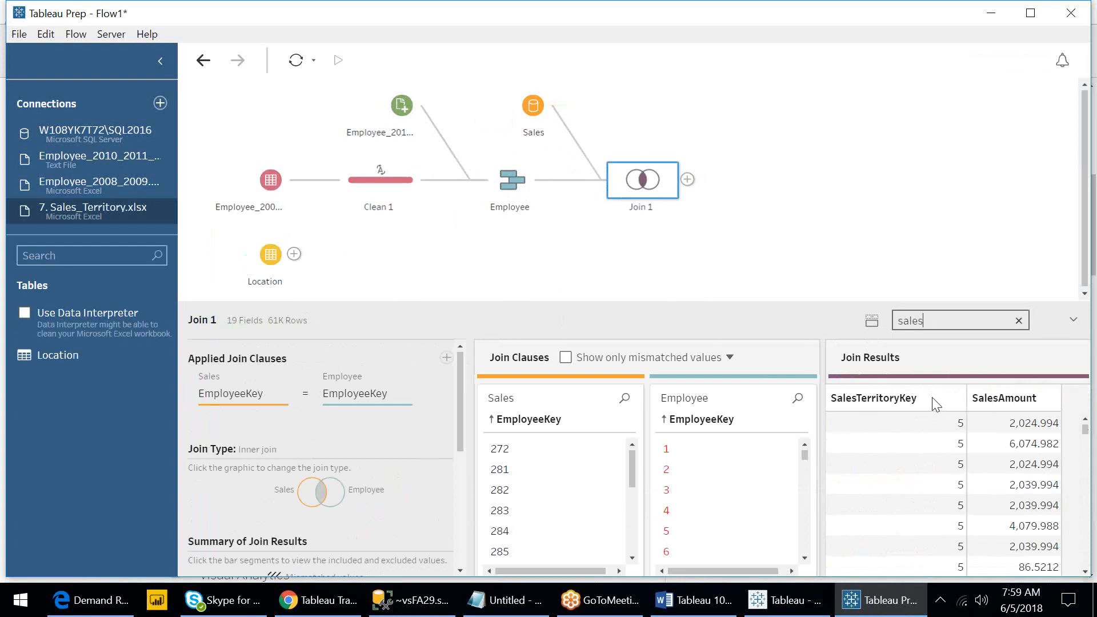
pyautogui.click(866, 321)
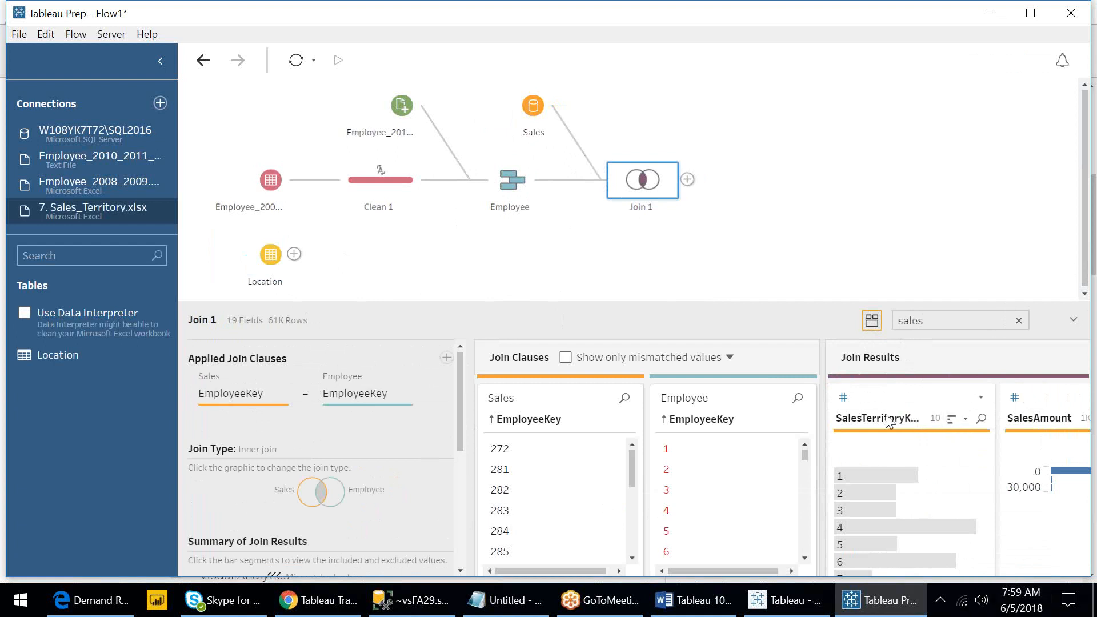
# - Examine the sort and field options of SalesTerritoryKey in the Join 1 results and maximize the Tableau Prep window
pyautogui.moveTo(878, 495)
pyautogui.click(966, 423)
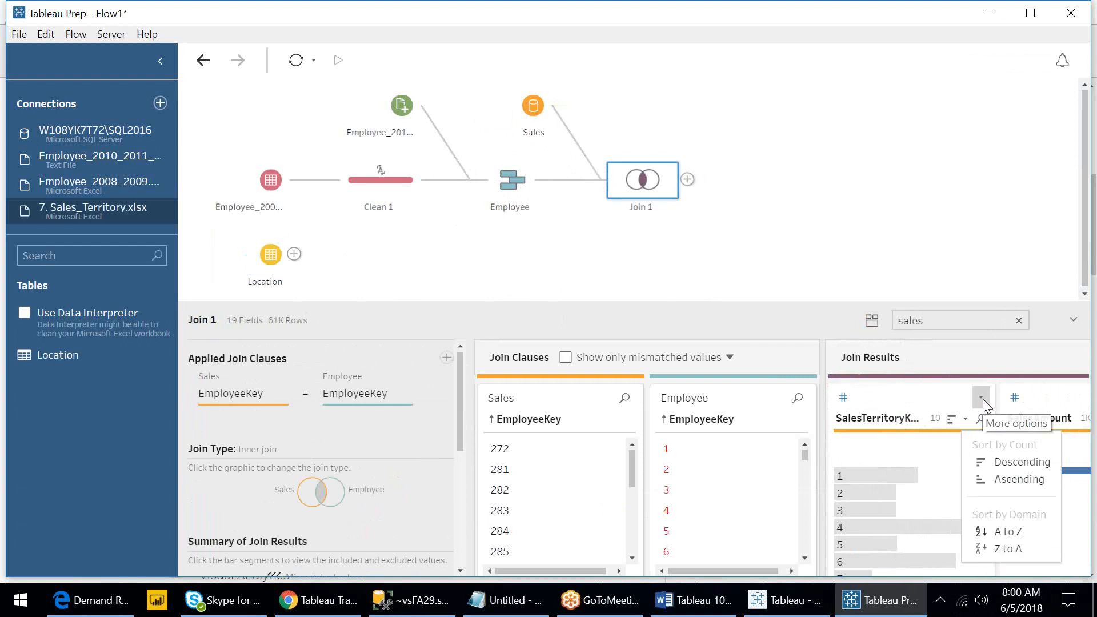
pyautogui.click(983, 400)
pyautogui.click(981, 399)
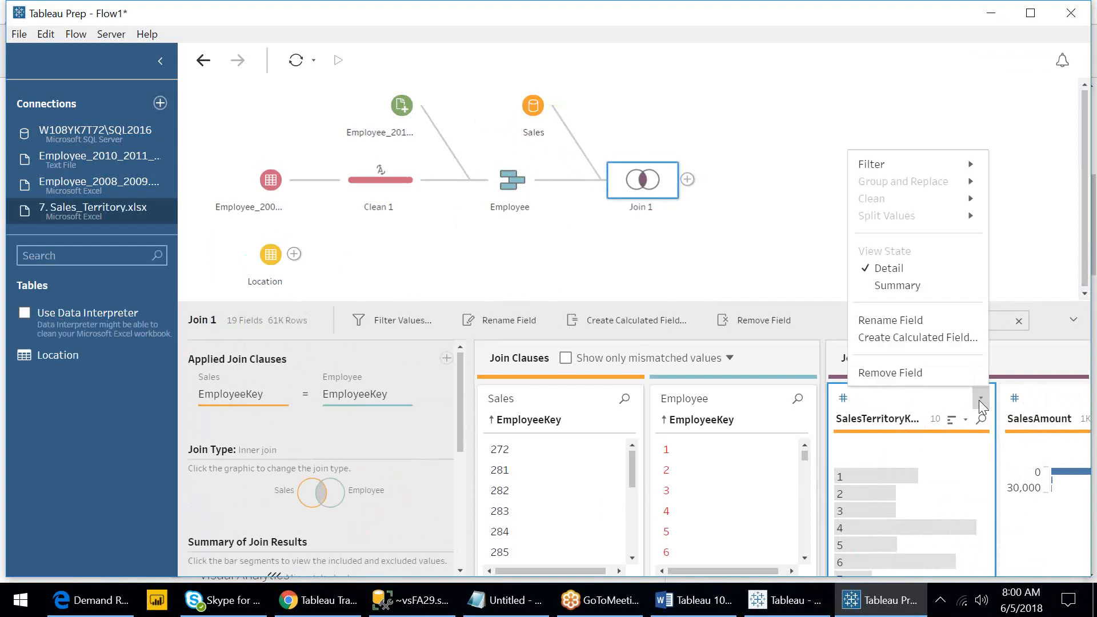
pyautogui.click(878, 439)
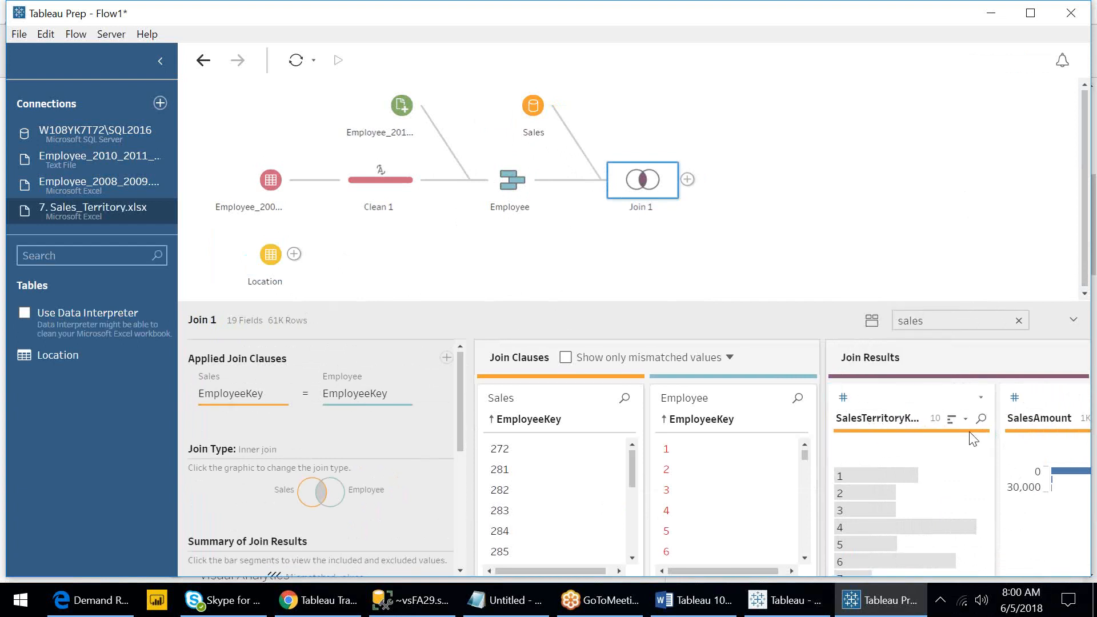
pyautogui.click(1037, 21)
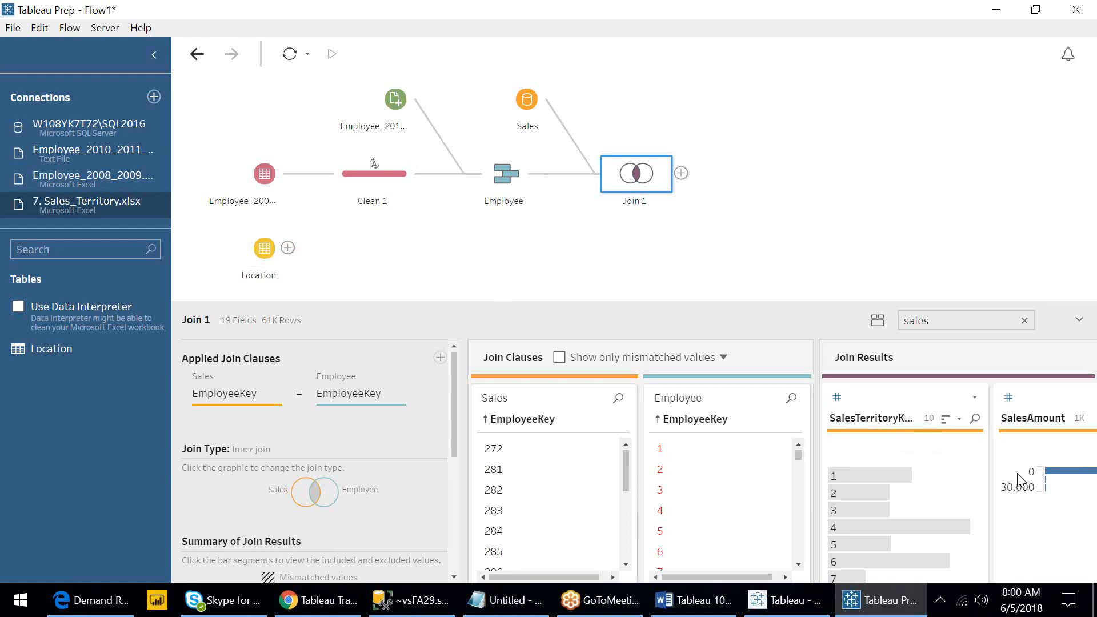
pyautogui.moveTo(849, 491)
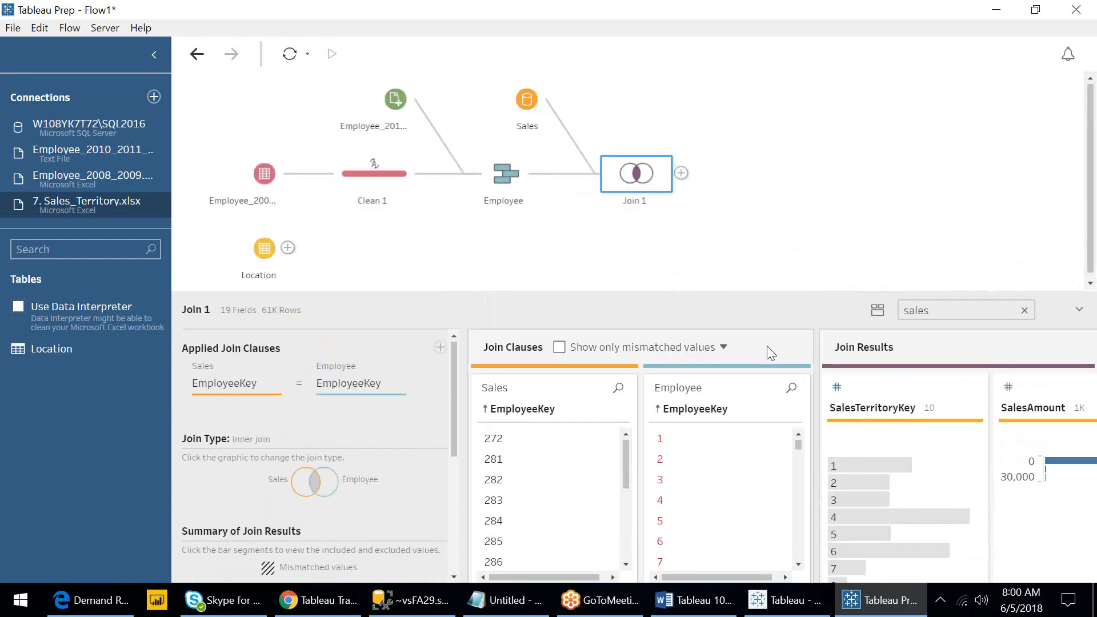
# - Add a cleaning step after the Location input to inspect its rows, and remove that step
pyautogui.click(266, 247)
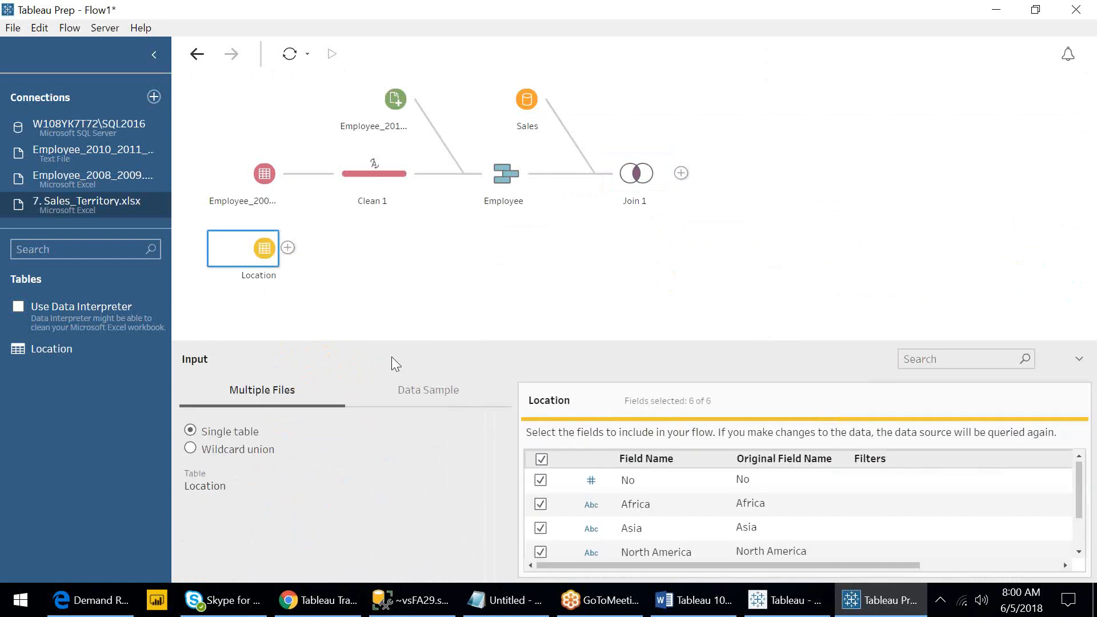
pyautogui.click(288, 248)
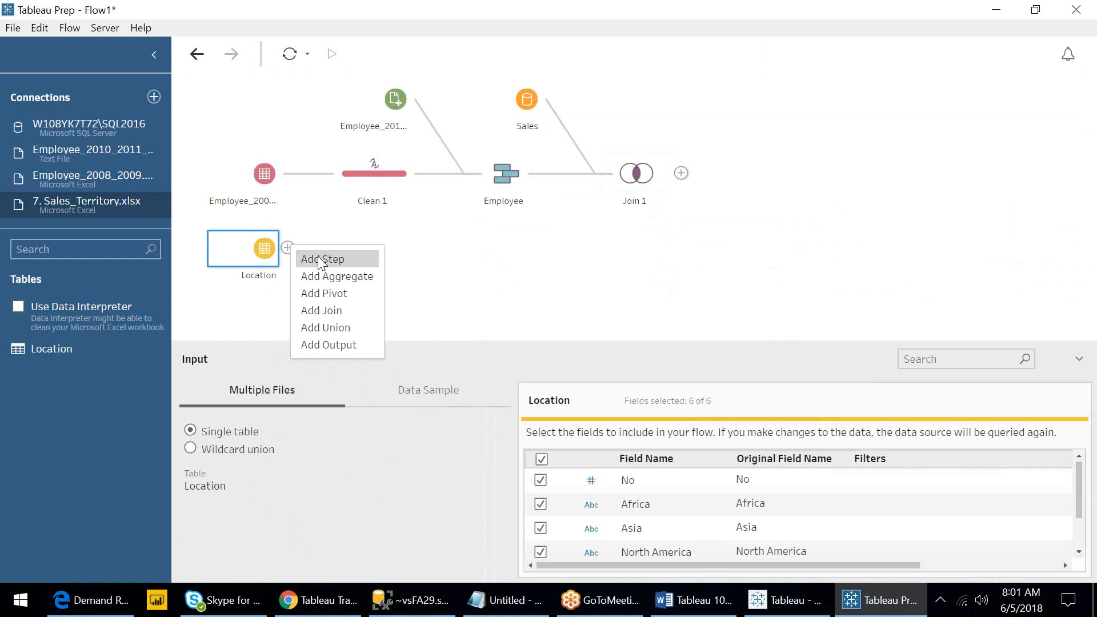
pyautogui.click(321, 260)
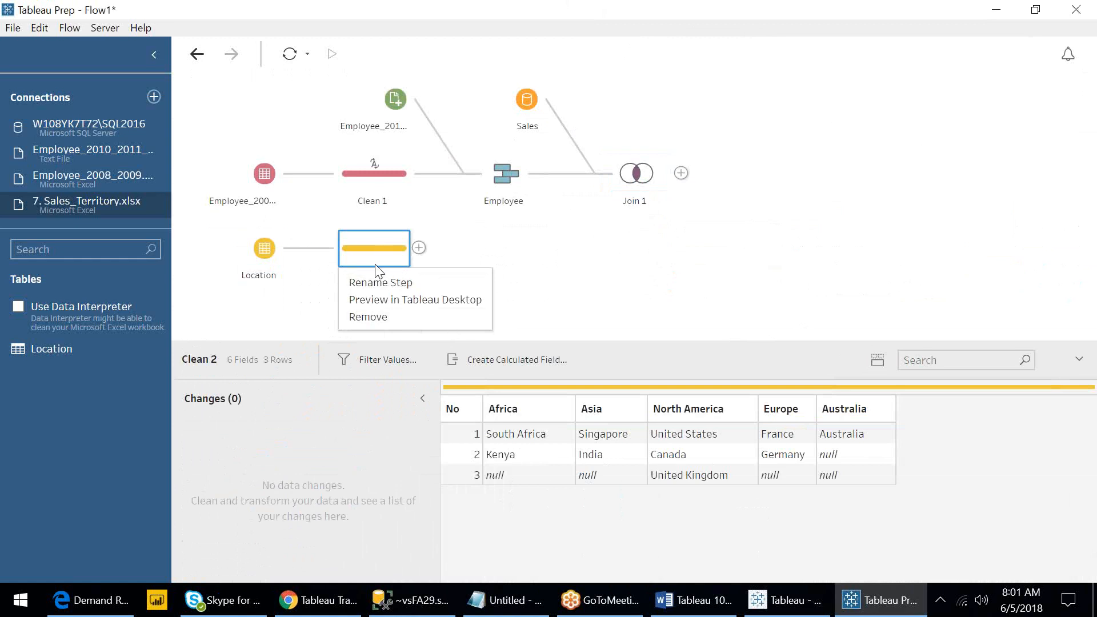
pyautogui.click(375, 317)
# - Exclude the No field from the Location input, keeping the five continent fields
pyautogui.click(268, 256)
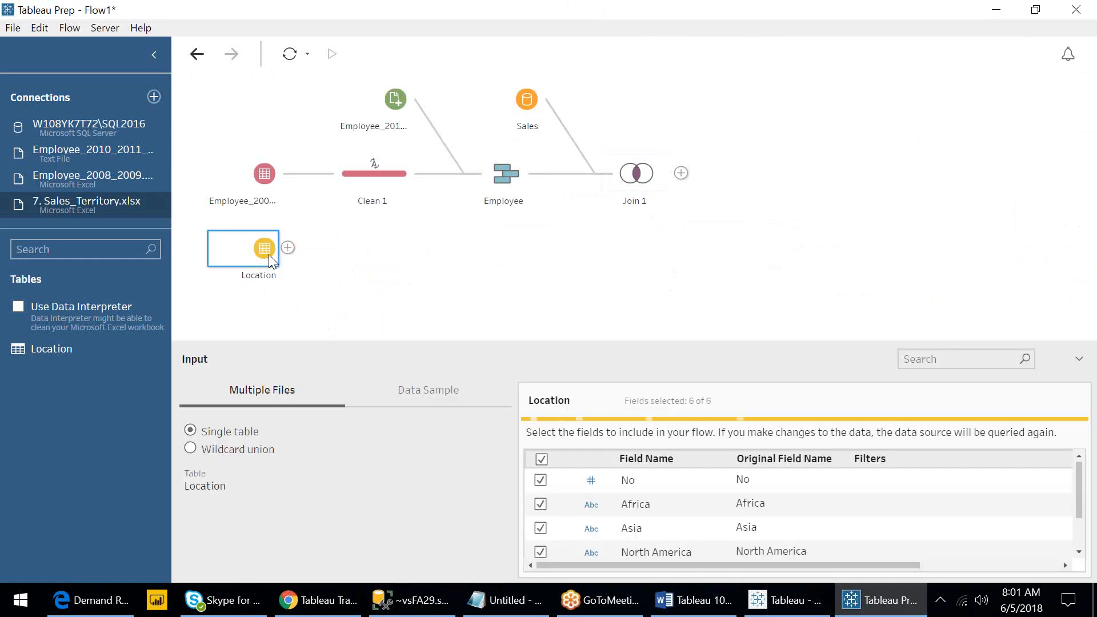
pyautogui.click(541, 480)
pyautogui.moveTo(1080, 503); pyautogui.dragTo(1085, 544)
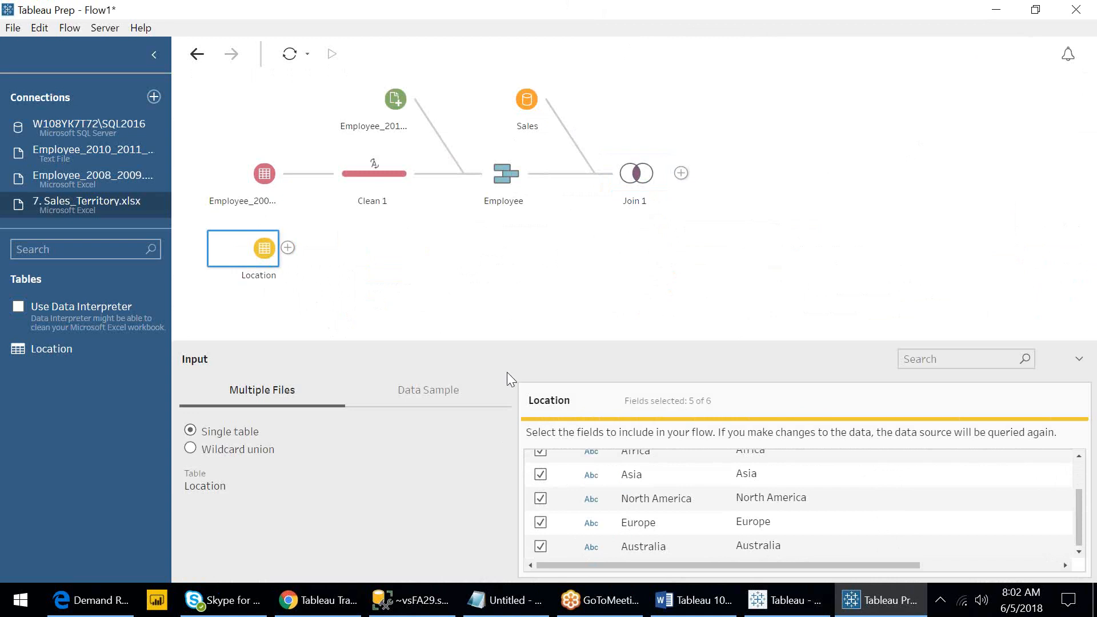
# - Add a cleaning step after Location again to check its remaining continent fields, and remove it
pyautogui.click(287, 248)
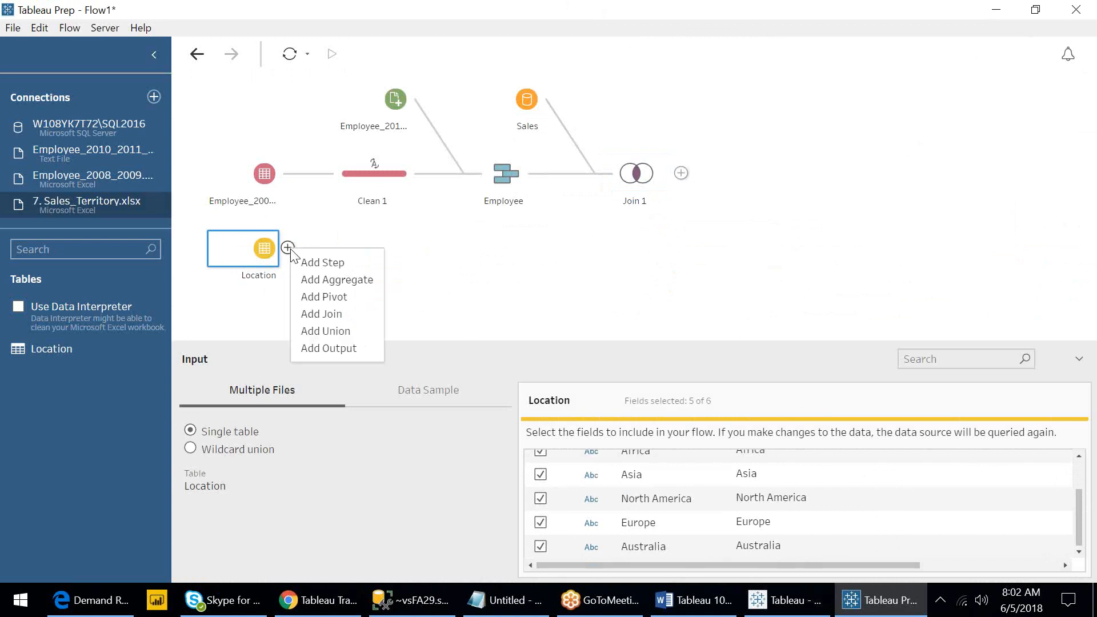
pyautogui.click(326, 264)
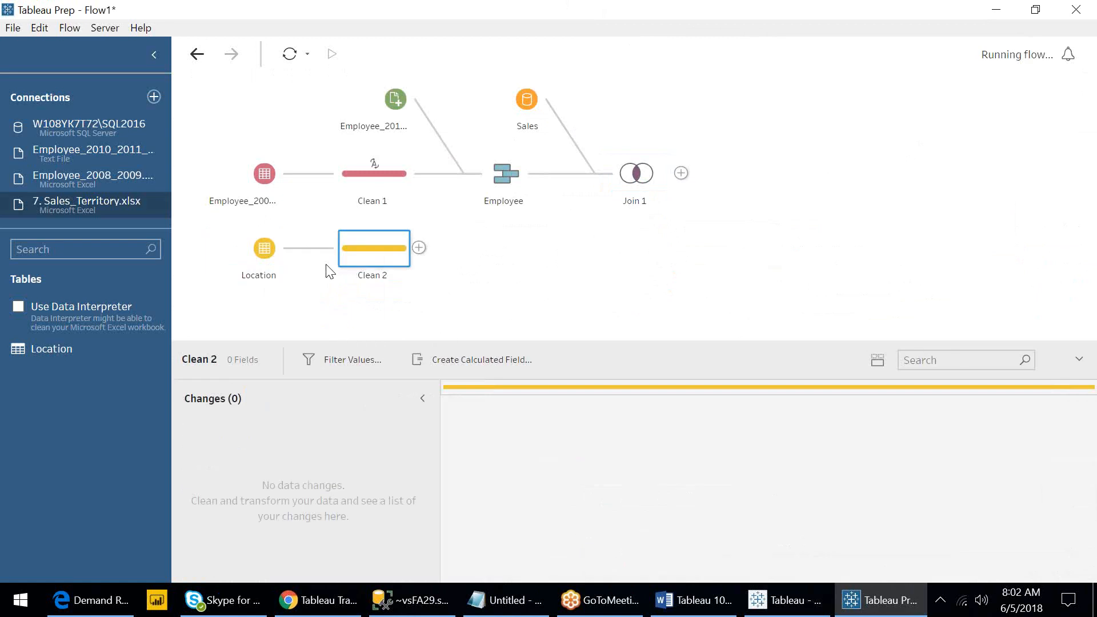
pyautogui.rightClick(377, 266)
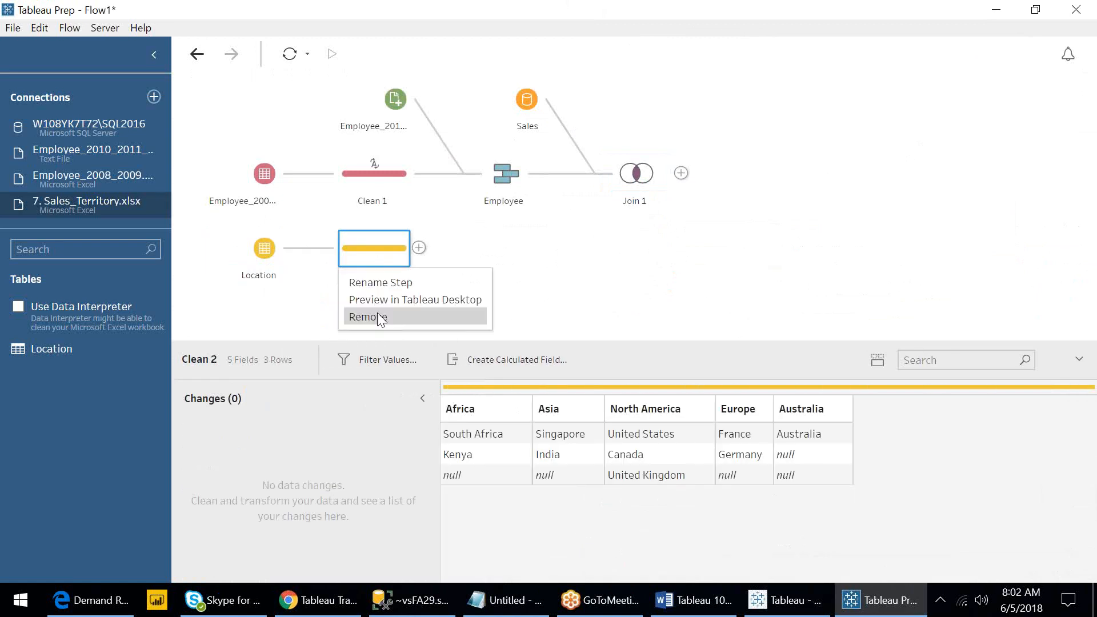
pyautogui.click(378, 313)
# - Add a pivot step after the Location input and enlarge the area showing its settings
pyautogui.click(287, 248)
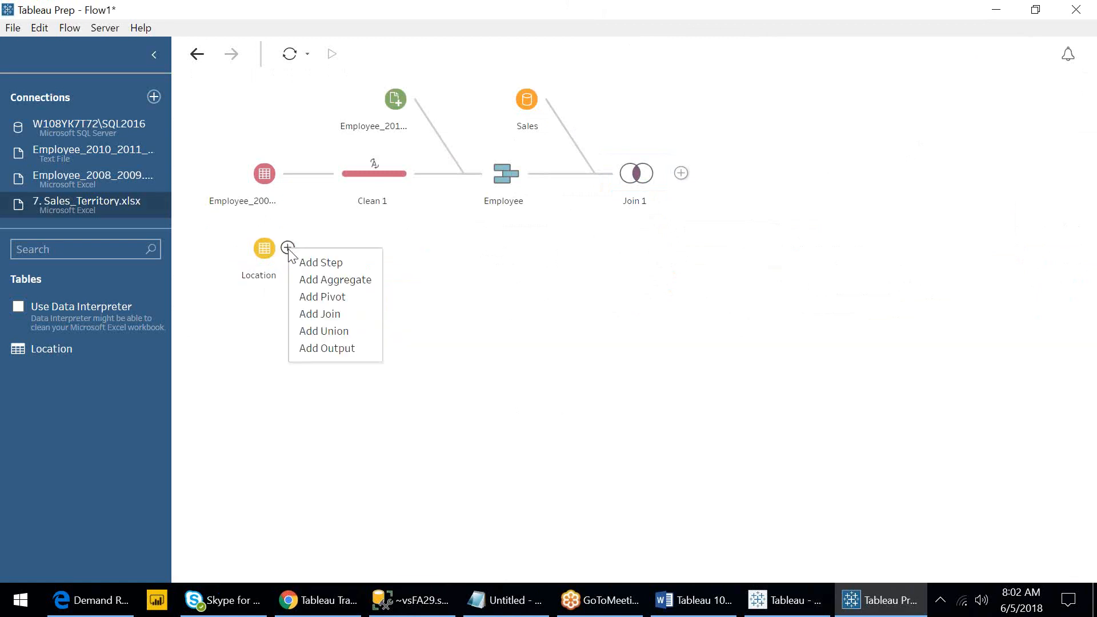
pyautogui.click(345, 303)
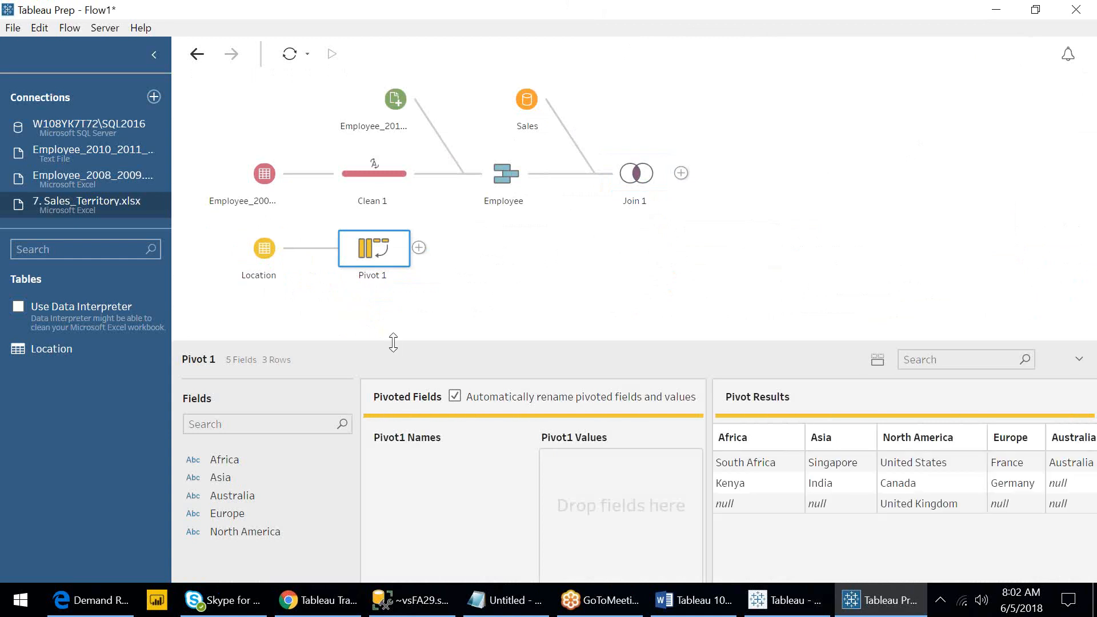
pyautogui.moveTo(393, 342); pyautogui.dragTo(393, 298)
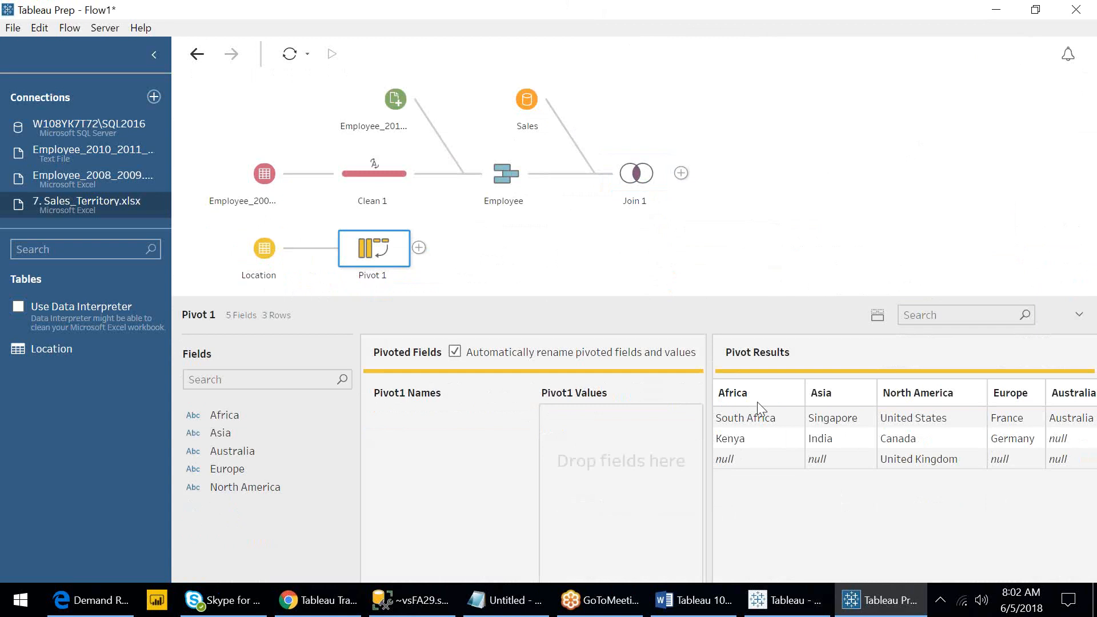
# - Pivot the Africa, Asia, Australia, Europe and North America fields together into the Pivot1 Values column
pyautogui.click(227, 419)
pyautogui.keyDown('ctrl'); pyautogui.click(235, 470); pyautogui.keyUp('ctrl')
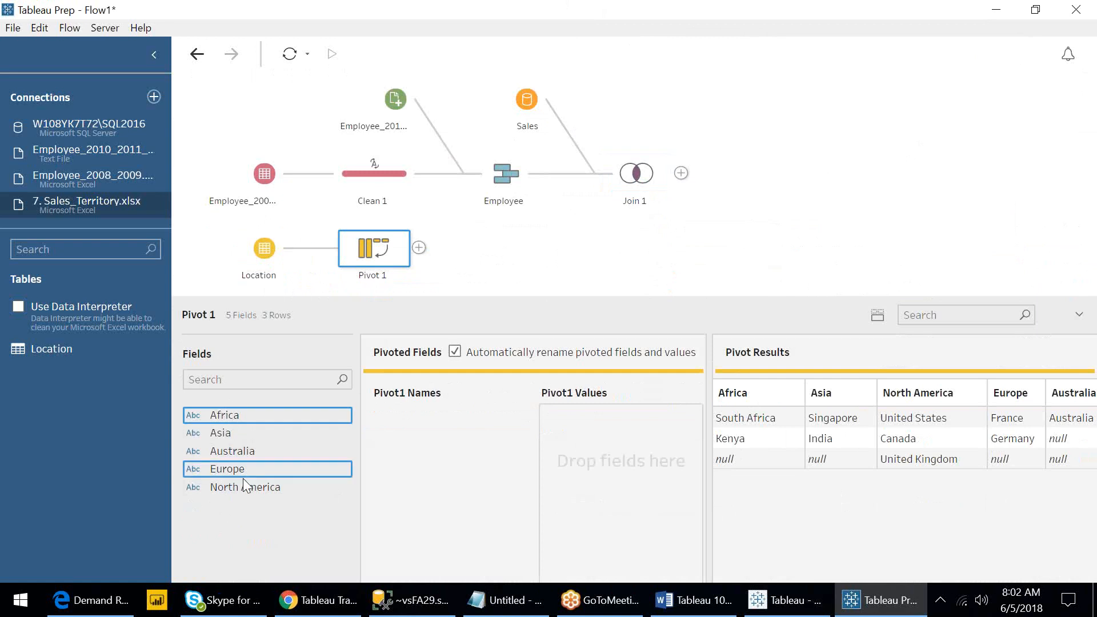
pyautogui.keyDown('ctrl'); pyautogui.click(225, 433); pyautogui.keyUp('ctrl')
pyautogui.keyDown('ctrl'); pyautogui.click(238, 467); pyautogui.keyUp('ctrl')
pyautogui.keyDown('ctrl'); pyautogui.click(238, 454); pyautogui.keyUp('ctrl')
pyautogui.keyDown('ctrl'); pyautogui.click(238, 469); pyautogui.keyUp('ctrl')
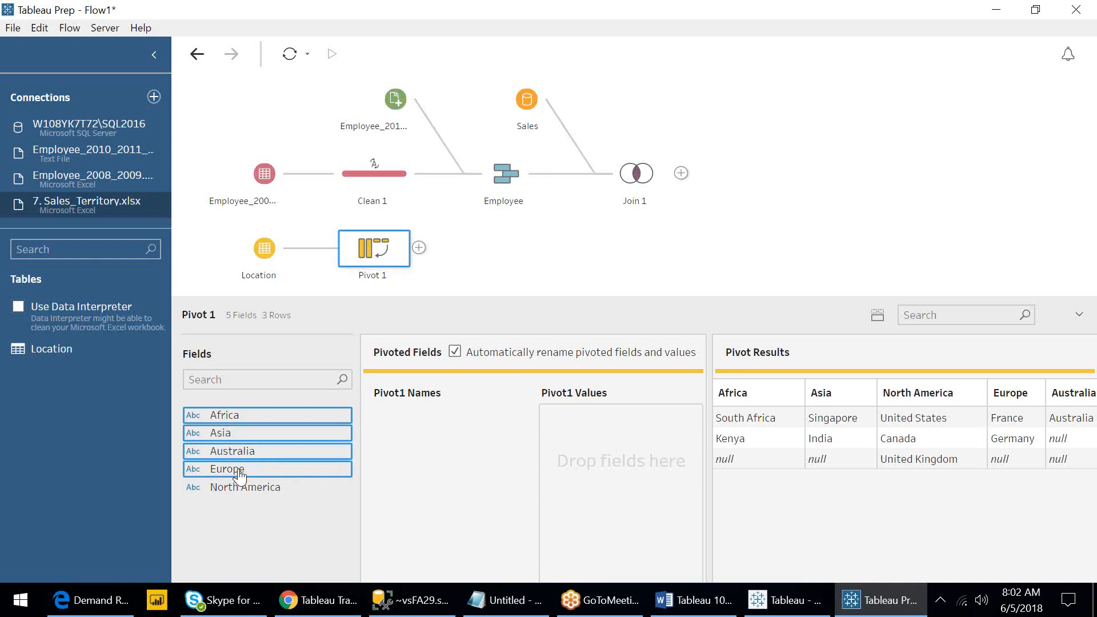
pyautogui.keyDown('ctrl'); pyautogui.click(242, 489); pyautogui.keyUp('ctrl')
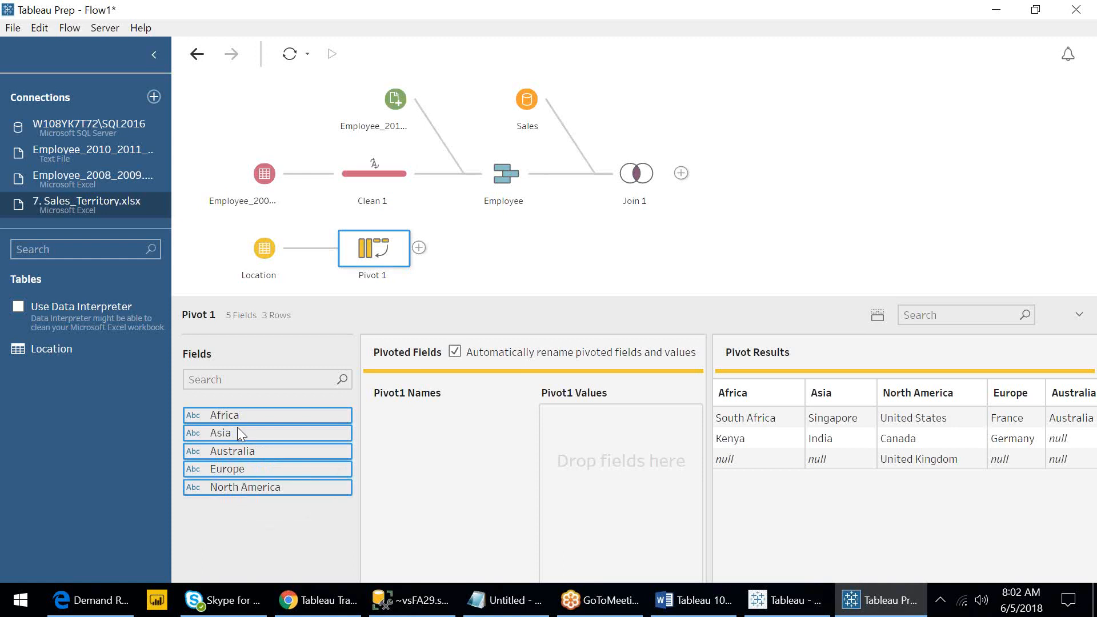
pyautogui.moveTo(301, 428); pyautogui.dragTo(406, 434)
pyautogui.moveTo(284, 414); pyautogui.dragTo(569, 470)
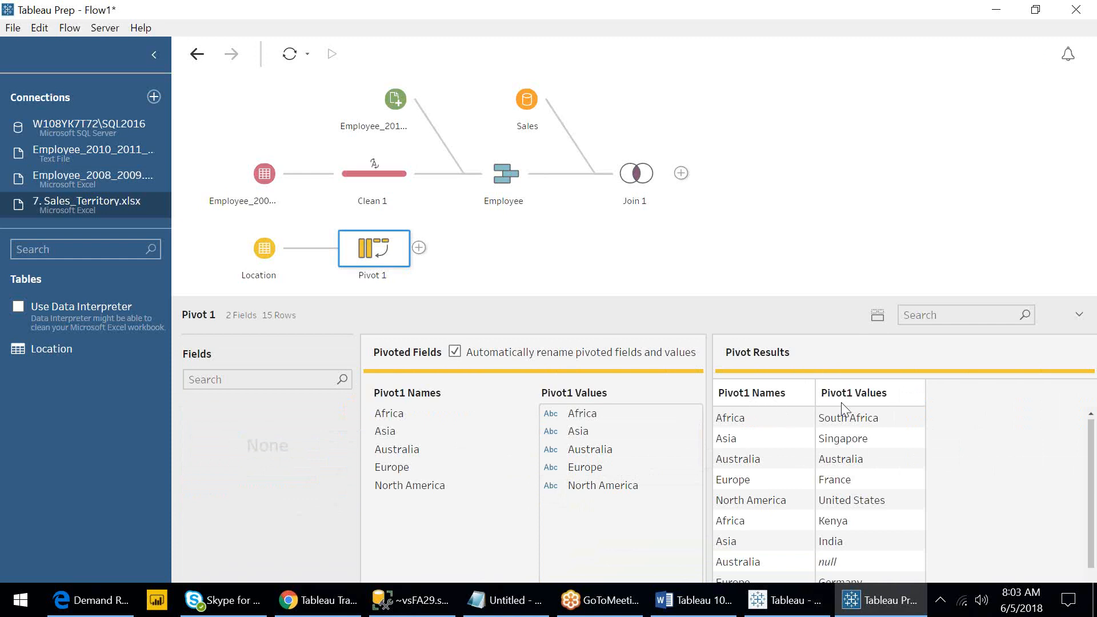
# - Rename the Pivot1 Names field as Region
pyautogui.click(779, 400)
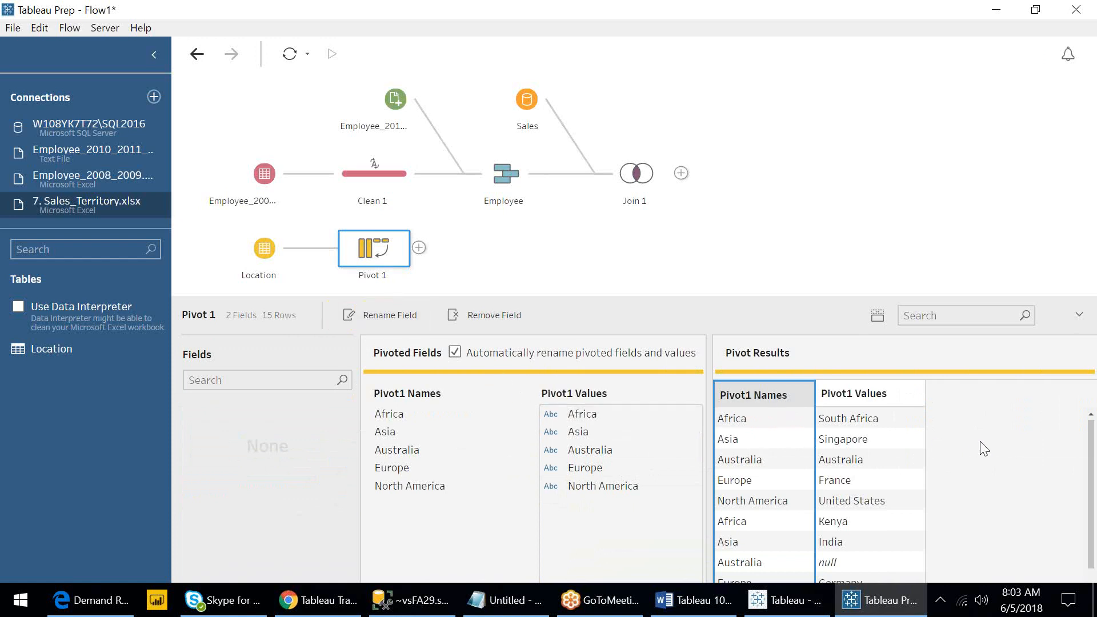
pyautogui.moveTo(1094, 469); pyautogui.dragTo(1086, 442)
pyautogui.doubleClick(406, 394)
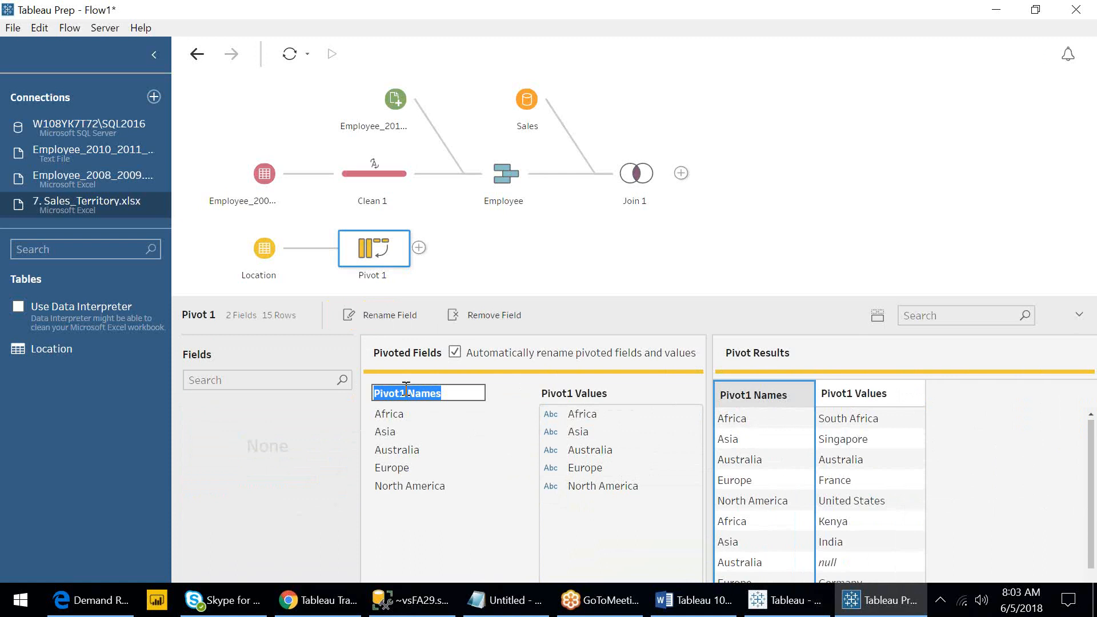
pyautogui.write('Contin')
pyautogui.press('BackSpace')
pyautogui.press('BackSpace')
pyautogui.press('BackSpace')
pyautogui.press('BackSpace')
pyautogui.press('BackSpace')
pyautogui.press('BackSpace')
pyautogui.write('Region')
pyautogui.press('Return')
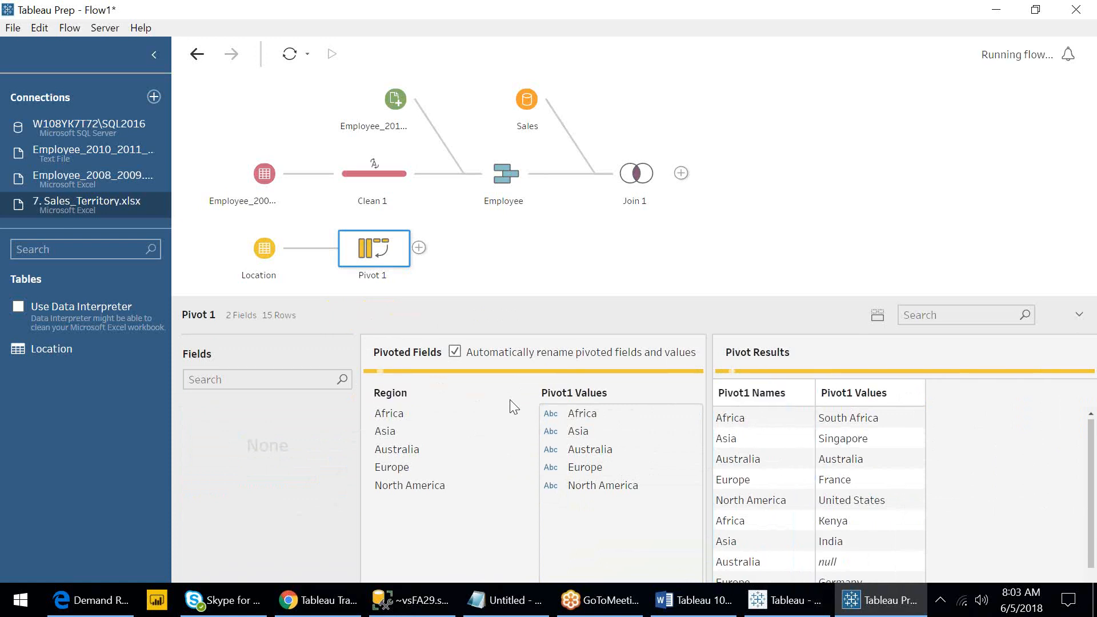
# - Rename the Pivot1 Values field as Country
pyautogui.doubleClick(606, 395)
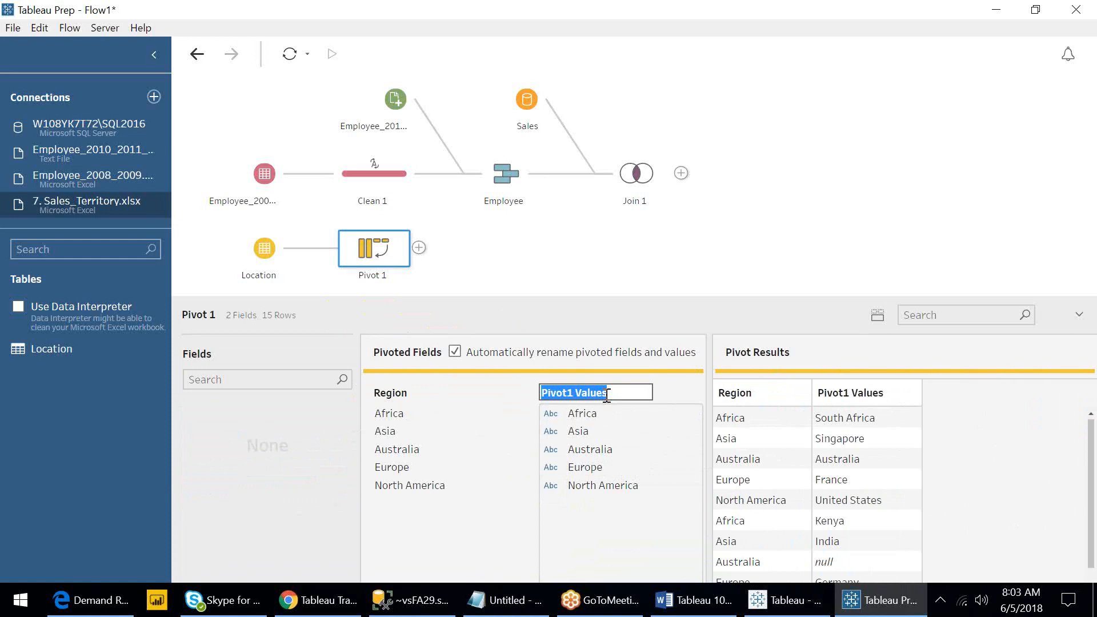
pyautogui.write('Country')
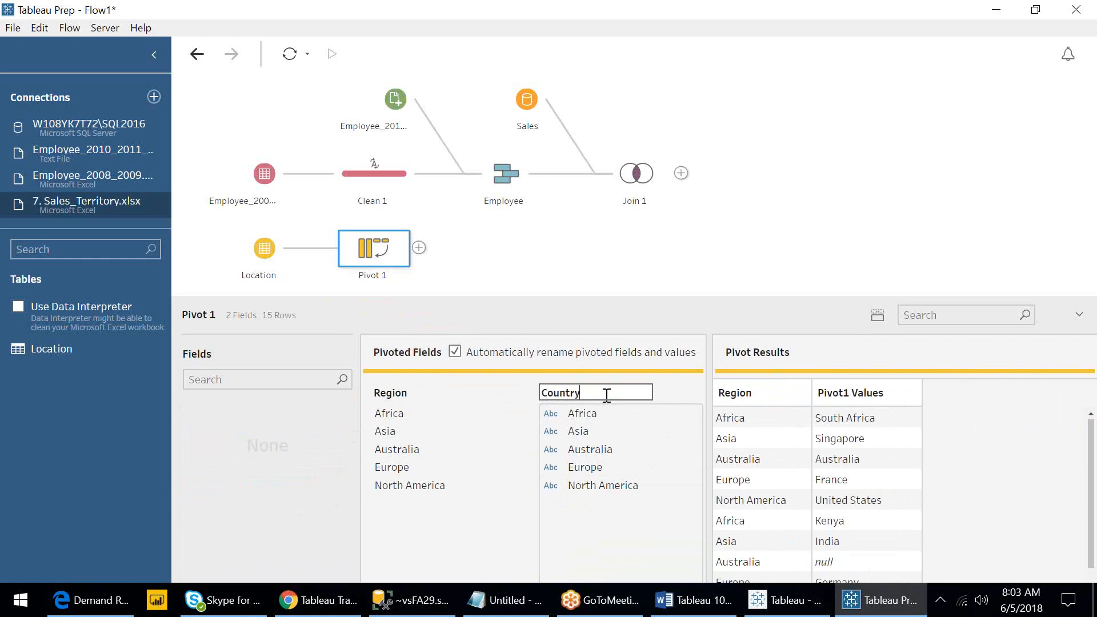
pyautogui.press('Return')
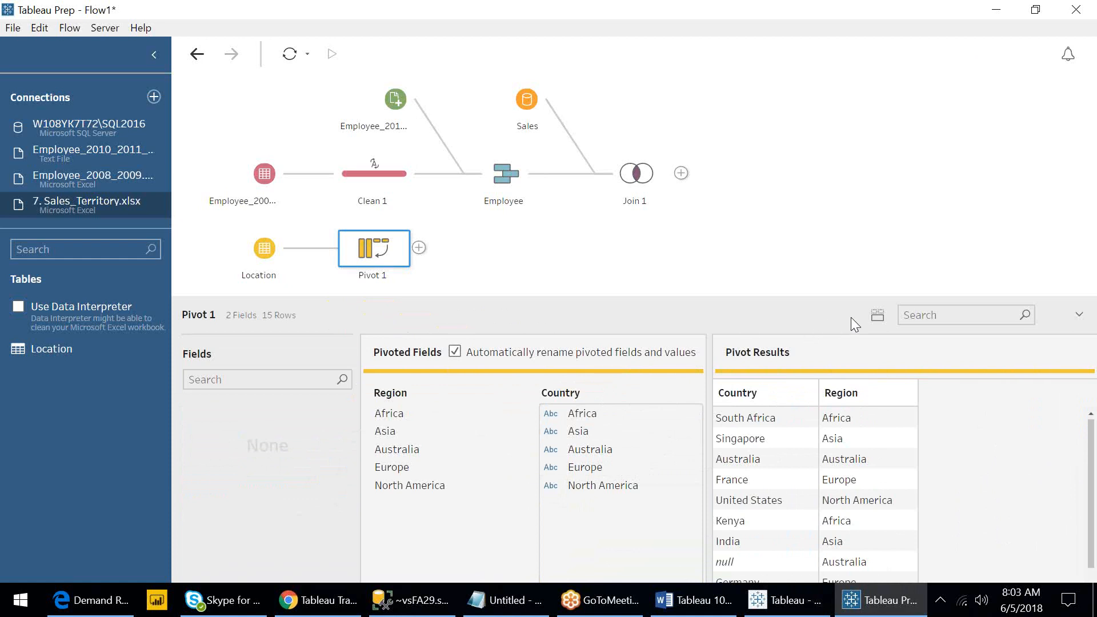
# - Show the pivot results as field value summaries and check which options exist for the null Country value
pyautogui.click(877, 316)
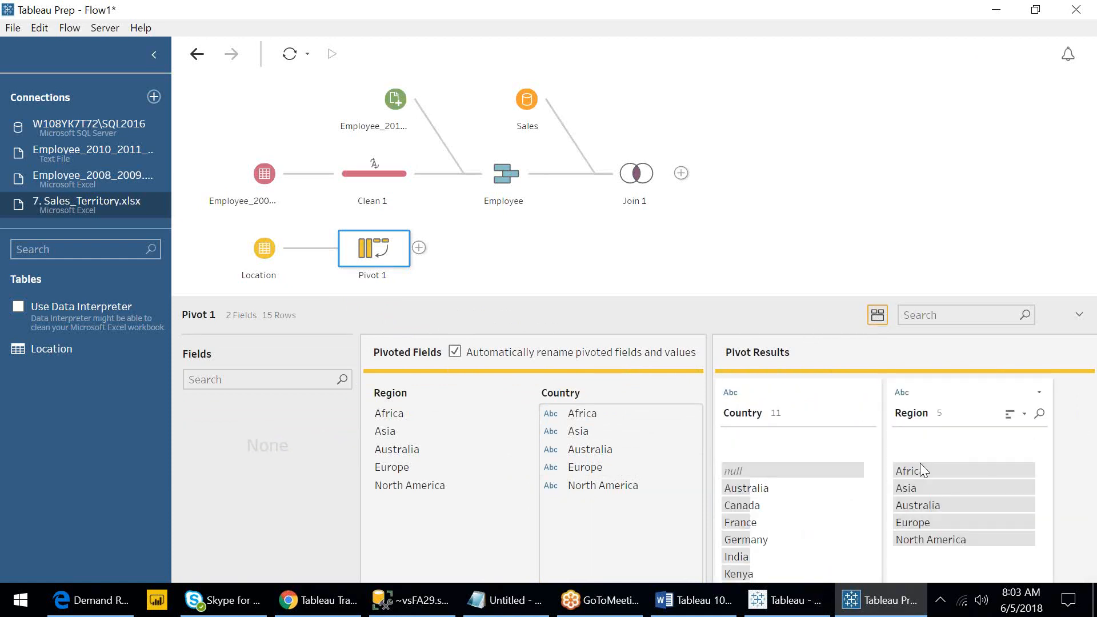
pyautogui.rightClick(799, 471)
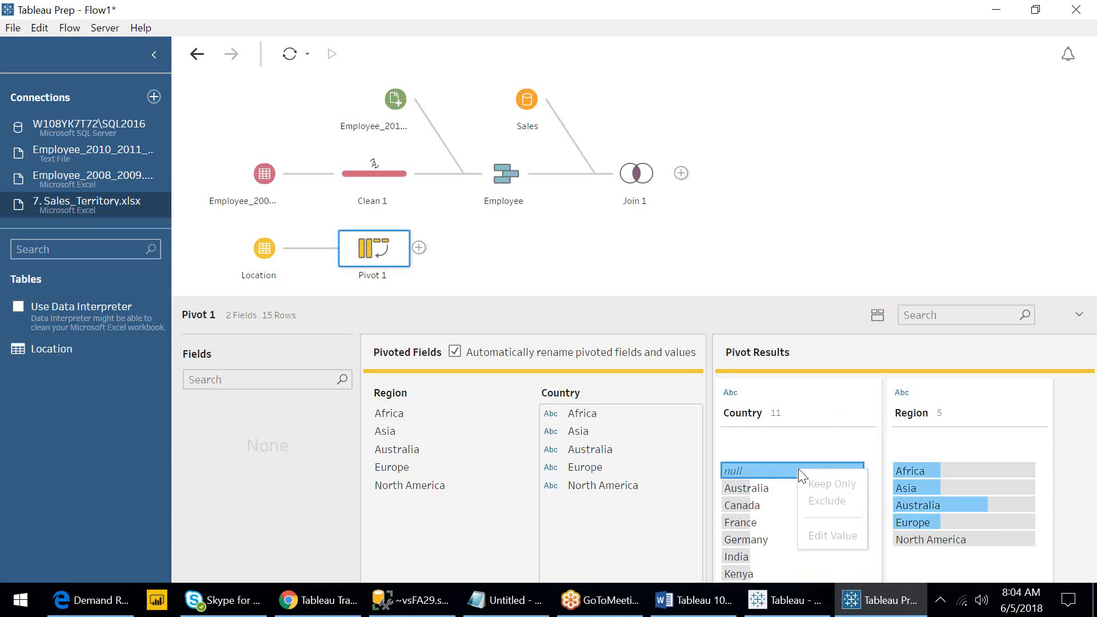
pyautogui.click(765, 448)
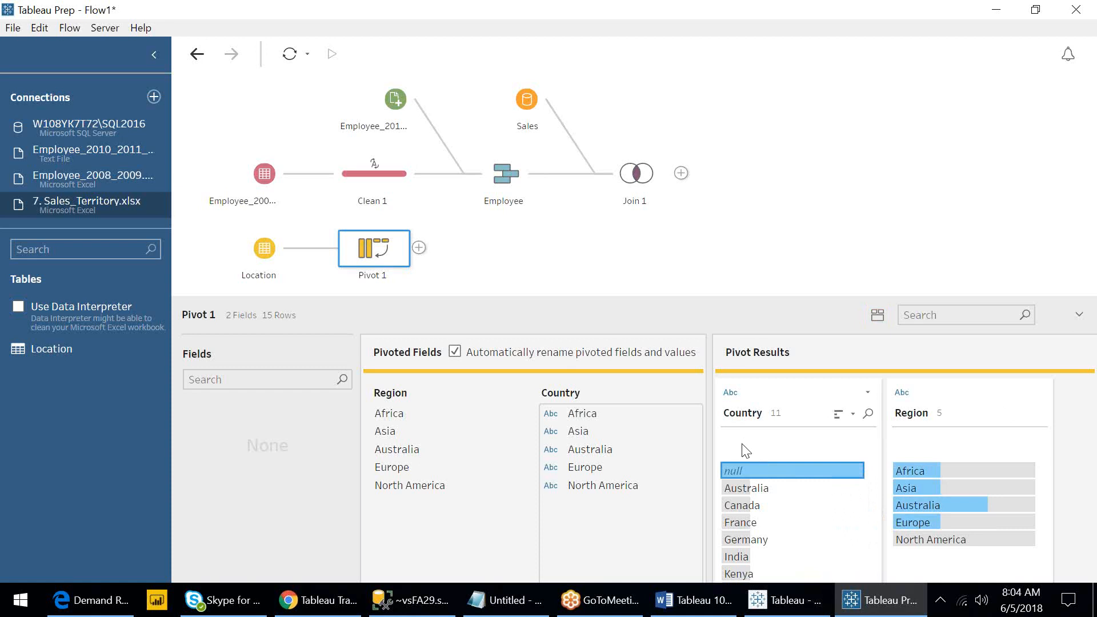
pyautogui.click(868, 394)
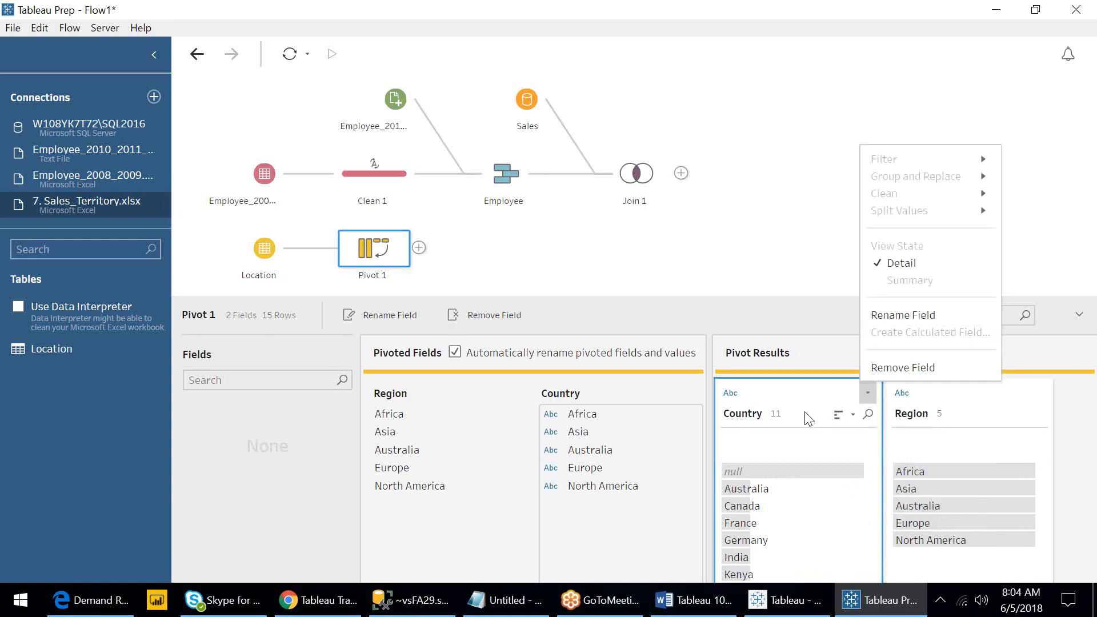
pyautogui.click(770, 448)
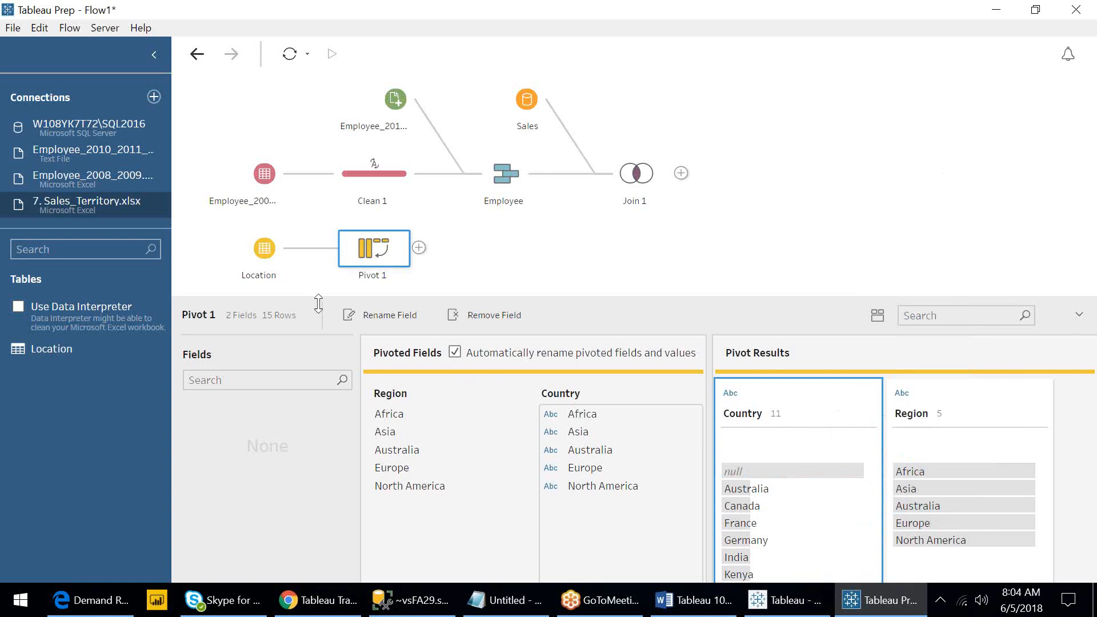
# - Add a cleaning step after Pivot 1 and exclude the null value from the Country field
pyautogui.click(420, 249)
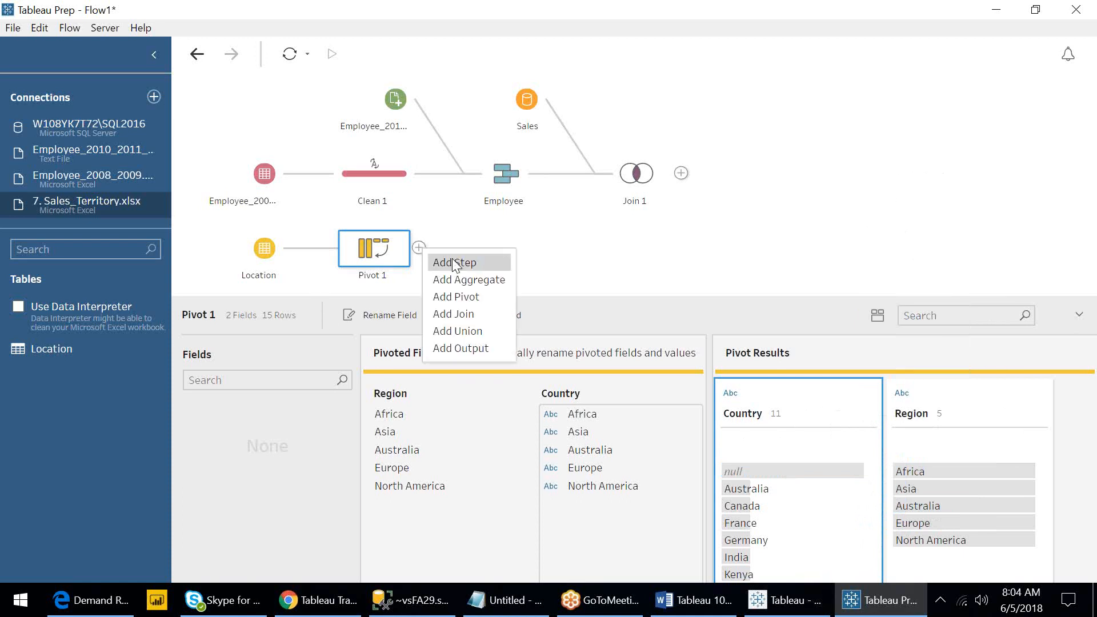
pyautogui.click(456, 263)
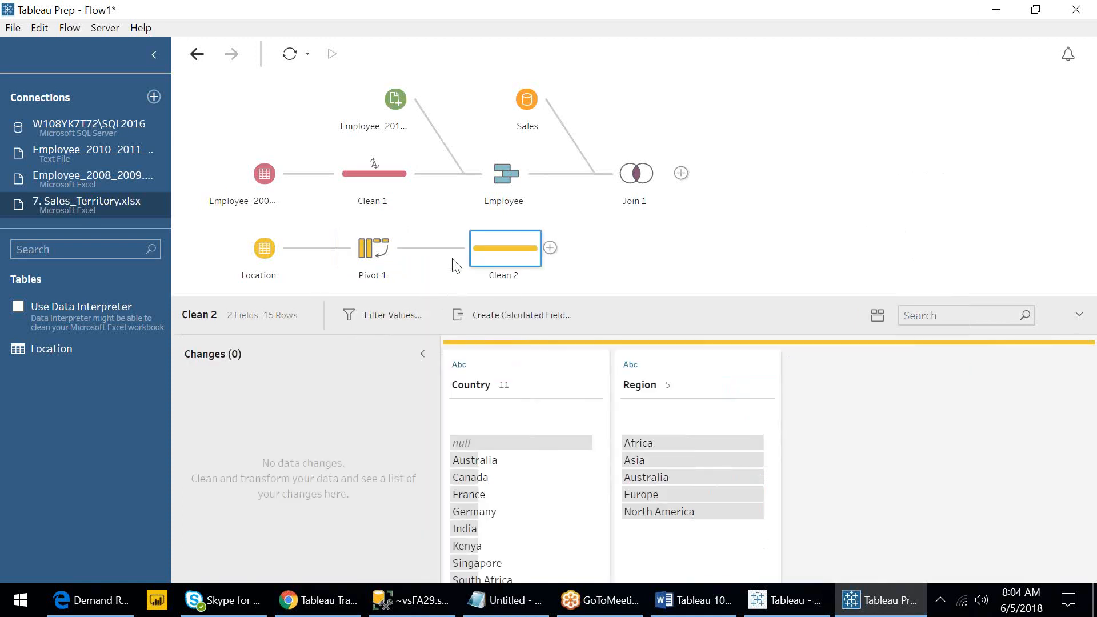
pyautogui.rightClick(523, 440)
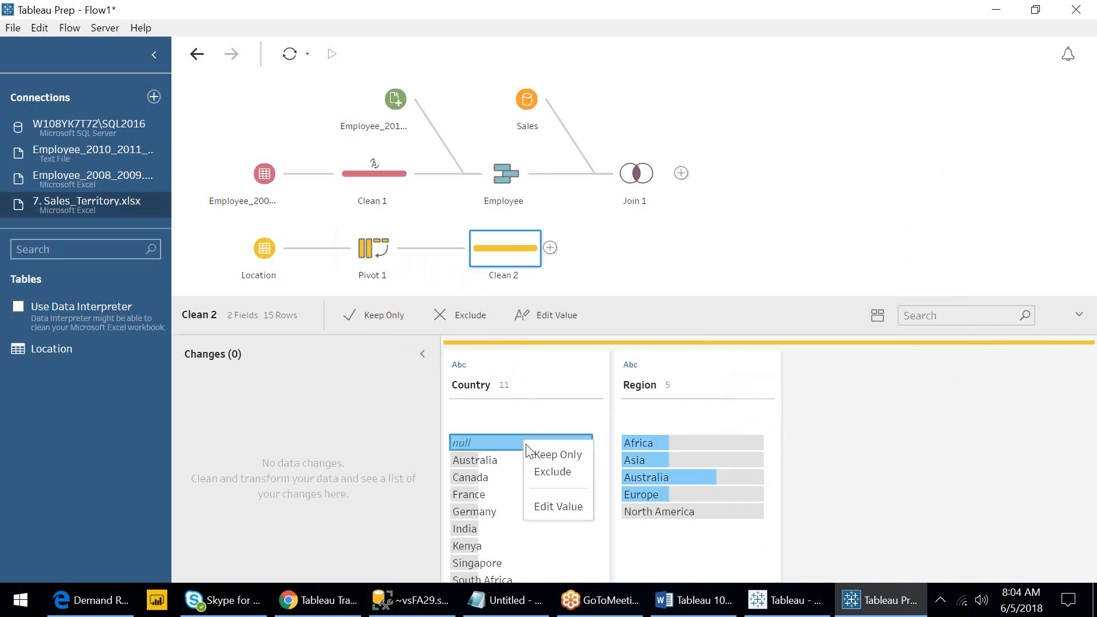
pyautogui.click(545, 474)
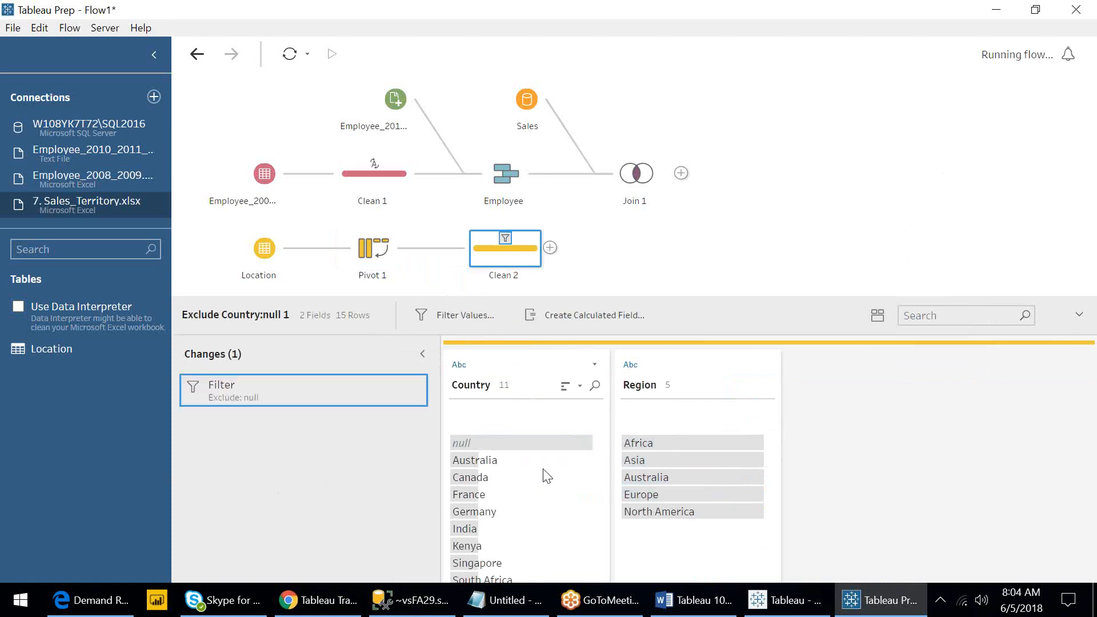
# - Show the cleaned data as a plain row grid and widen the Country and Region columns to read their full values
pyautogui.click(882, 322)
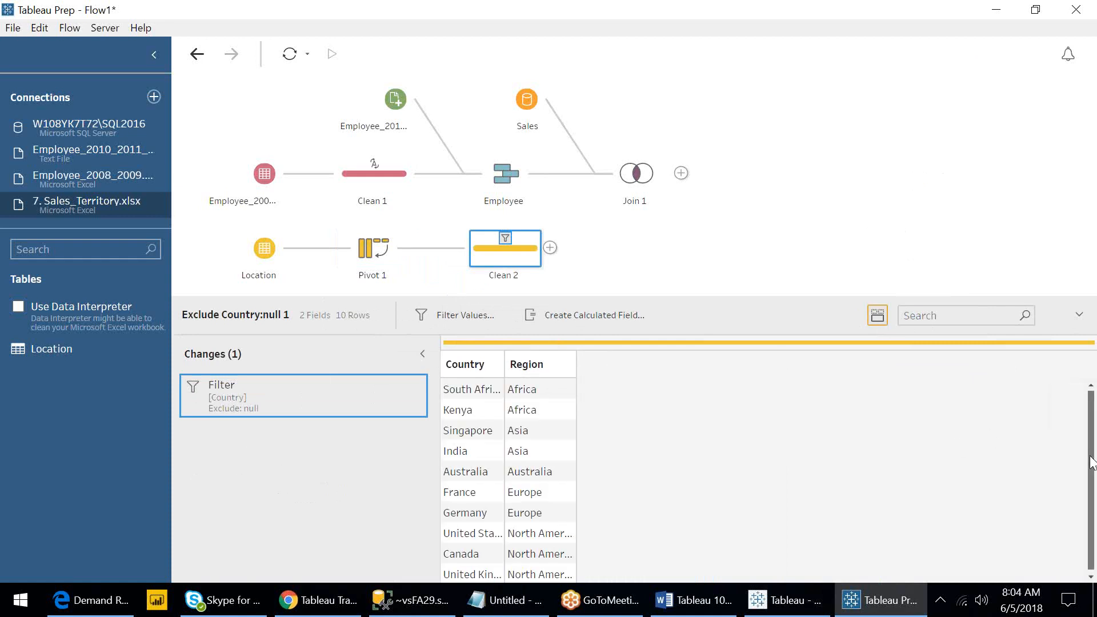
pyautogui.scroll(-1, 1092, 463)
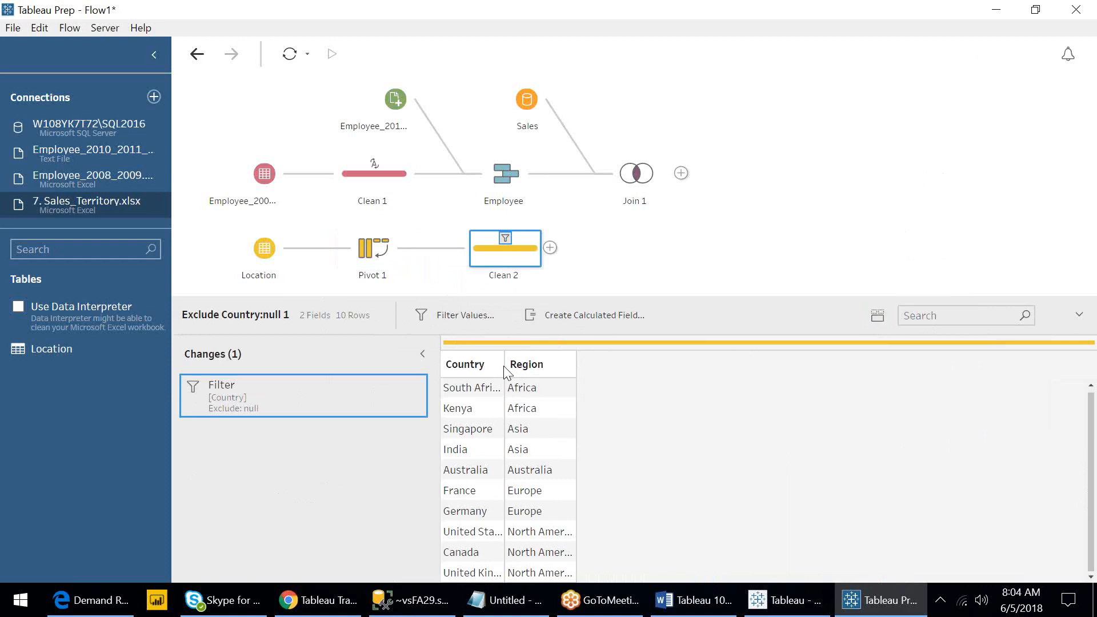
pyautogui.moveTo(503, 365); pyautogui.dragTo(566, 366)
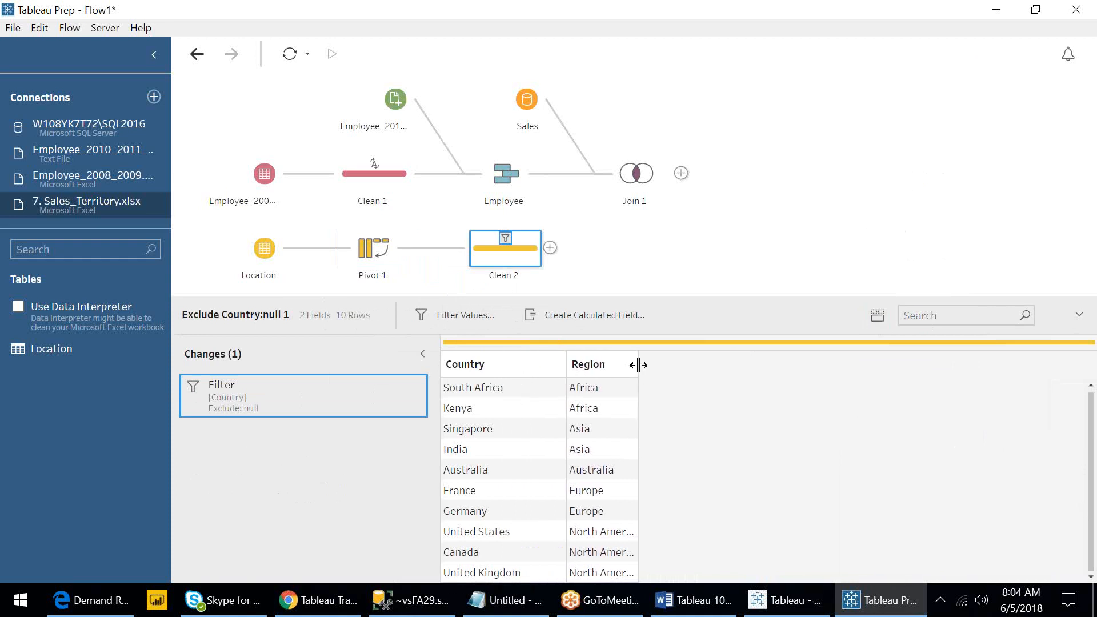
pyautogui.moveTo(639, 364); pyautogui.dragTo(741, 363)
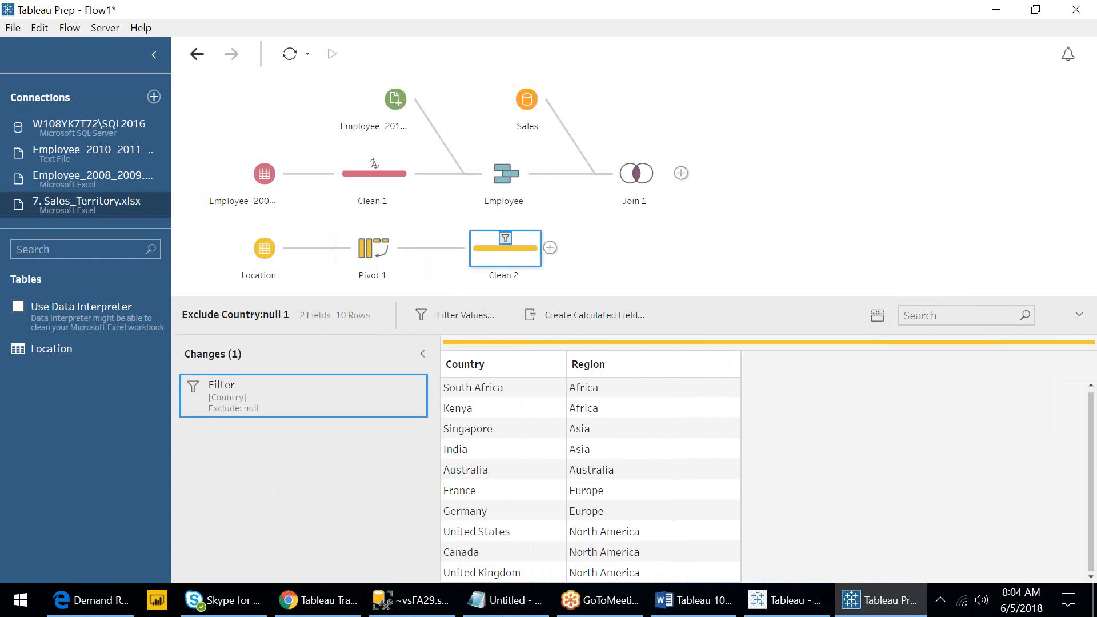
# - Switch to Notepad and add the lines "south africa =1" and "kenya =2" below the existing notes
pyautogui.click(501, 612)
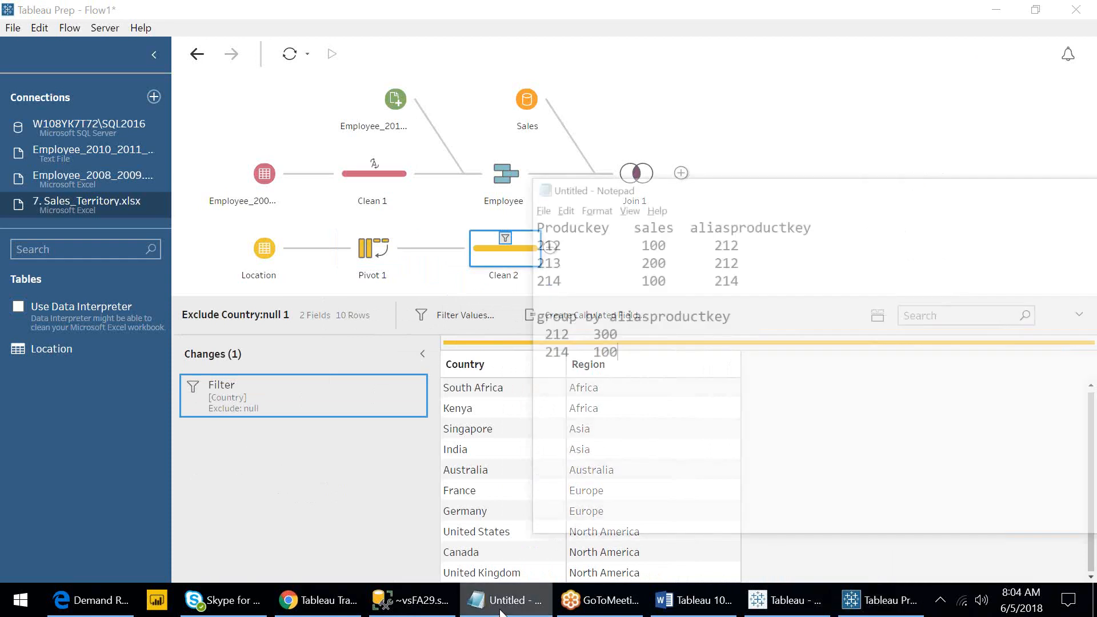
pyautogui.press('Return')
pyautogui.press('Return')
pyautogui.press('Return')
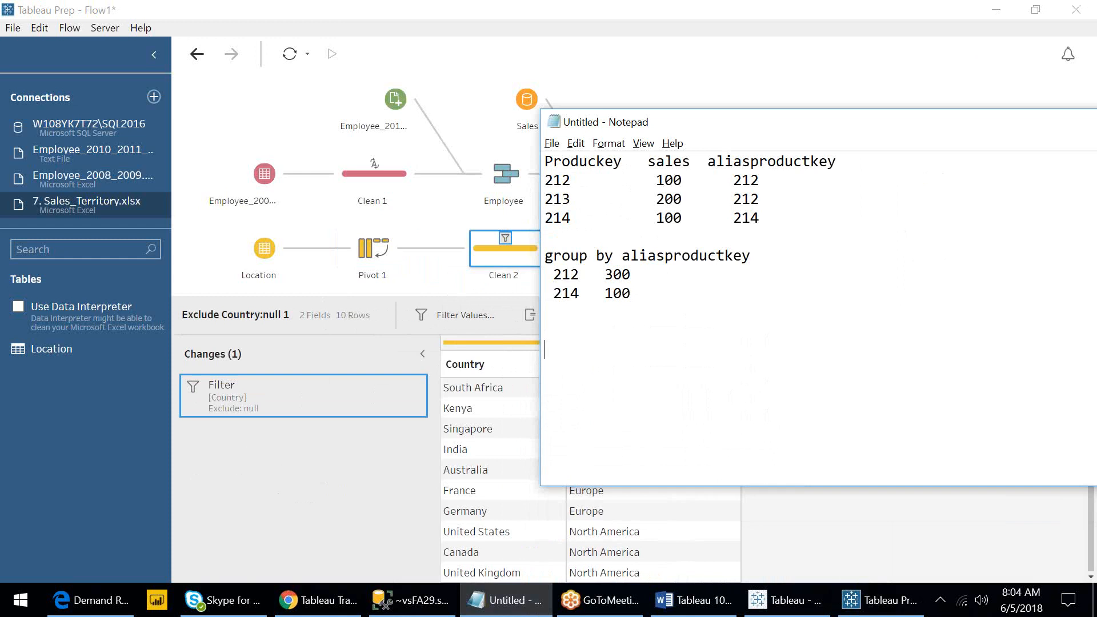
pyautogui.write('south africa =1')
pyautogui.press('Return')
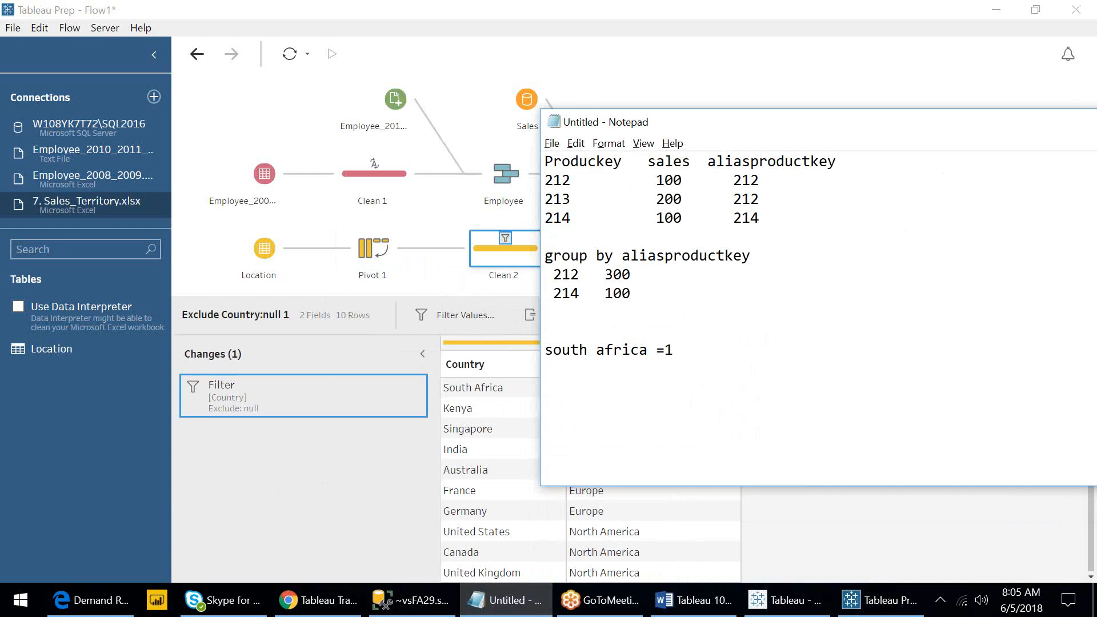
pyautogui.write('kenya  =2')
pyautogui.press('Return')
pyautogui.press('Return')
# - Add the lines "Group" and "south = 1" to the notes, head the country lines with "case" and insert "group--" above Group
pyautogui.write('Group')
pyautogui.press('Return')
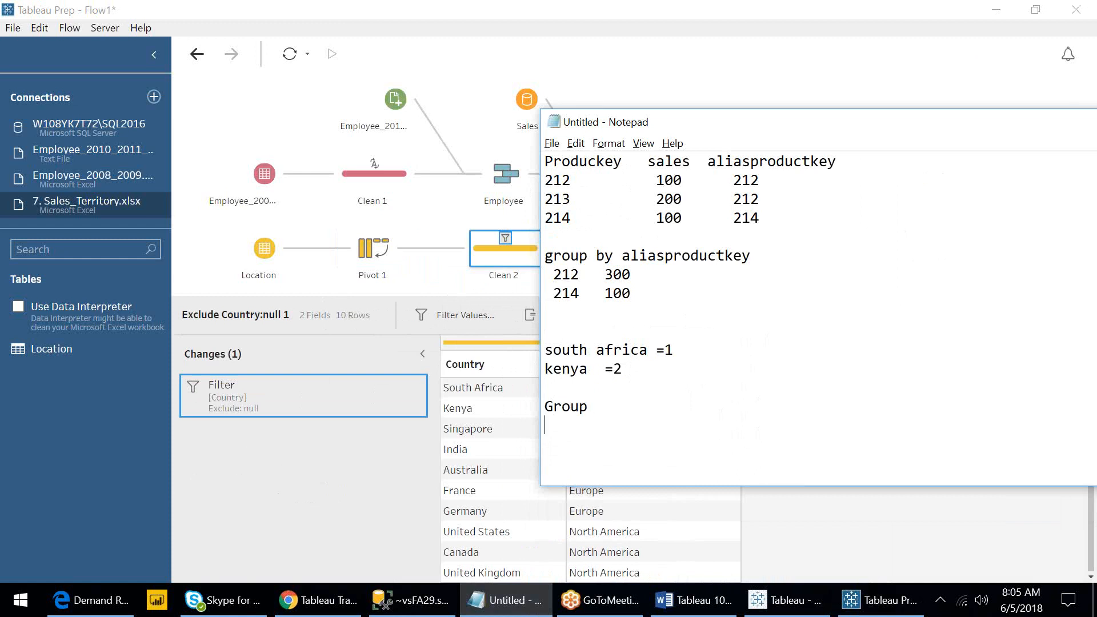
pyautogui.write('south ')
pyautogui.write('= 1')
pyautogui.write('case')
pyautogui.press('Down')
pyautogui.press('Down')
pyautogui.press('Down')
pyautogui.press('Return')
pyautogui.write('group--')
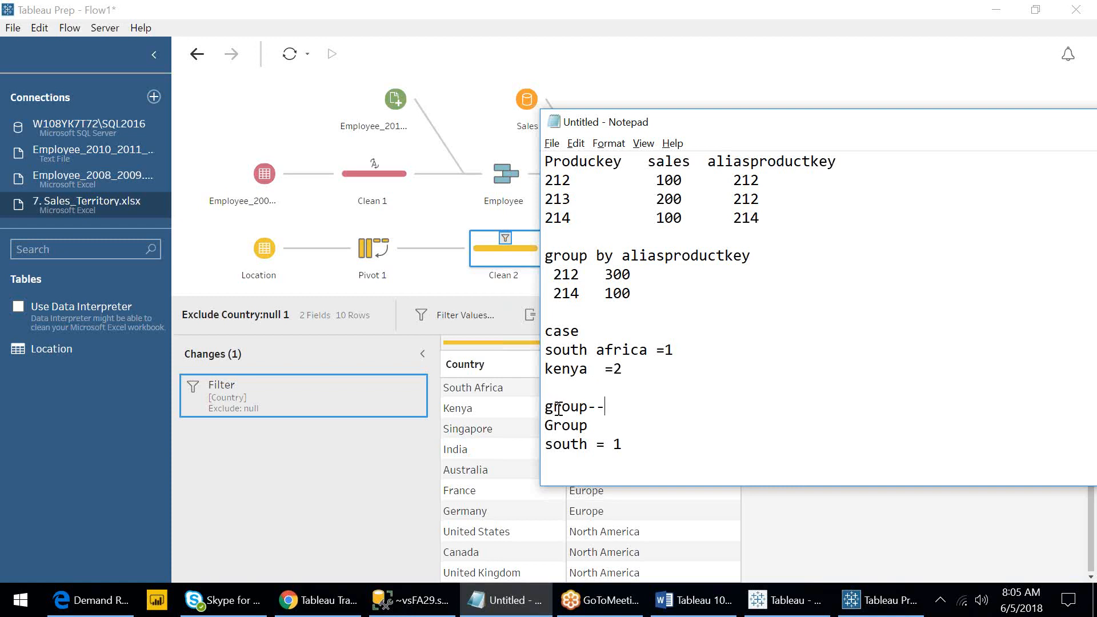
# - Return to Tableau Prep and show the Country and Region fields as value summaries again
pyautogui.click(512, 600)
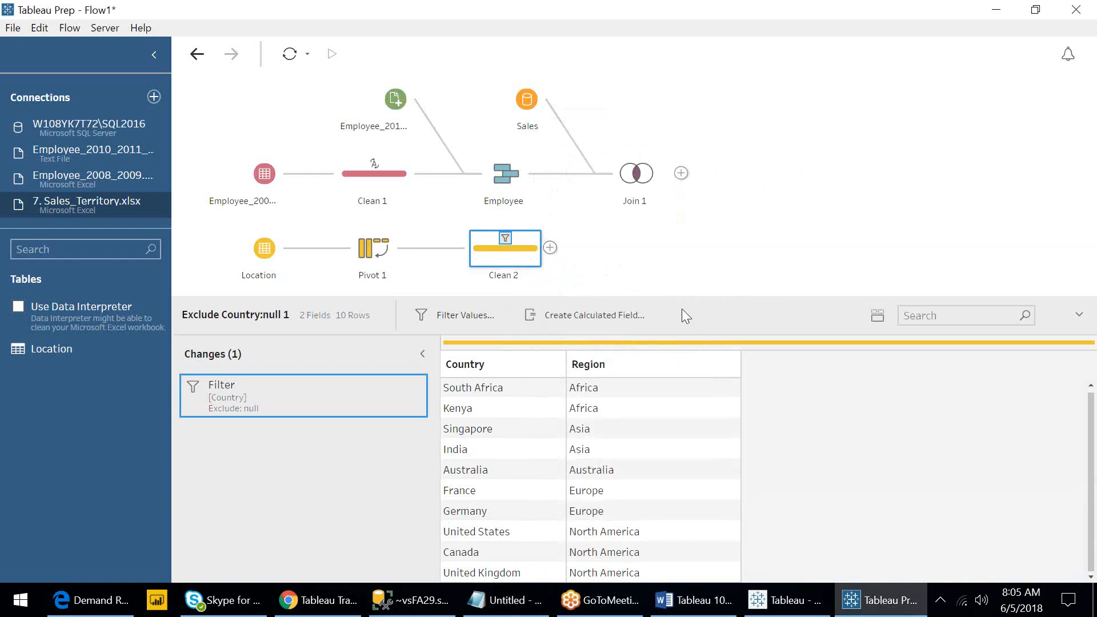
pyautogui.click(881, 312)
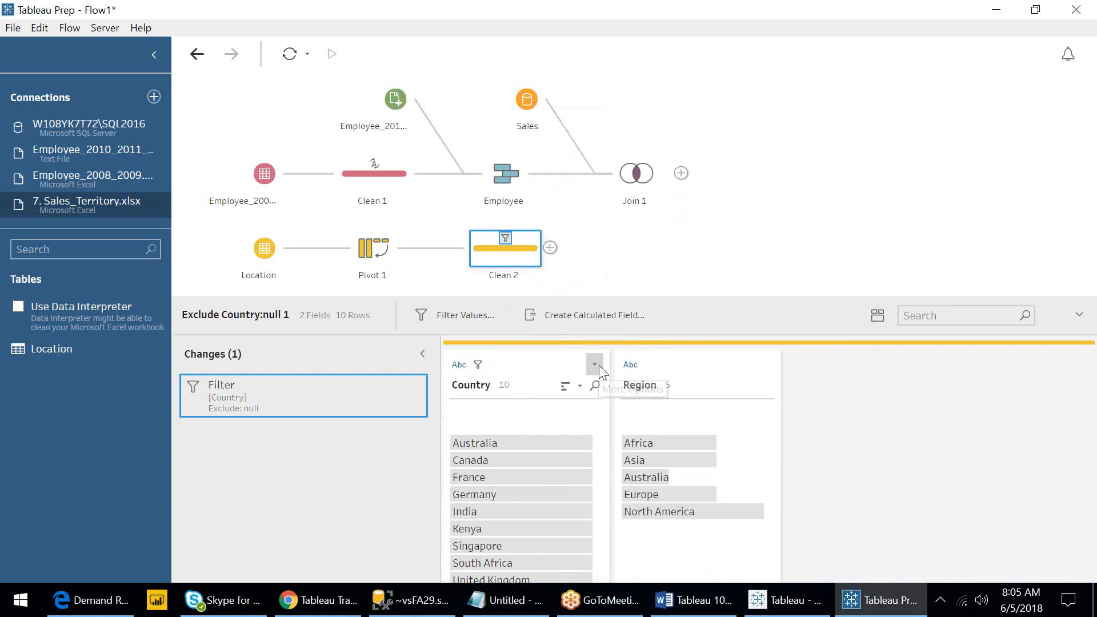
# - Try grouping the Country values by pronunciation, and remove that grouping from the changes
pyautogui.click(599, 365)
pyautogui.moveTo(681, 157)
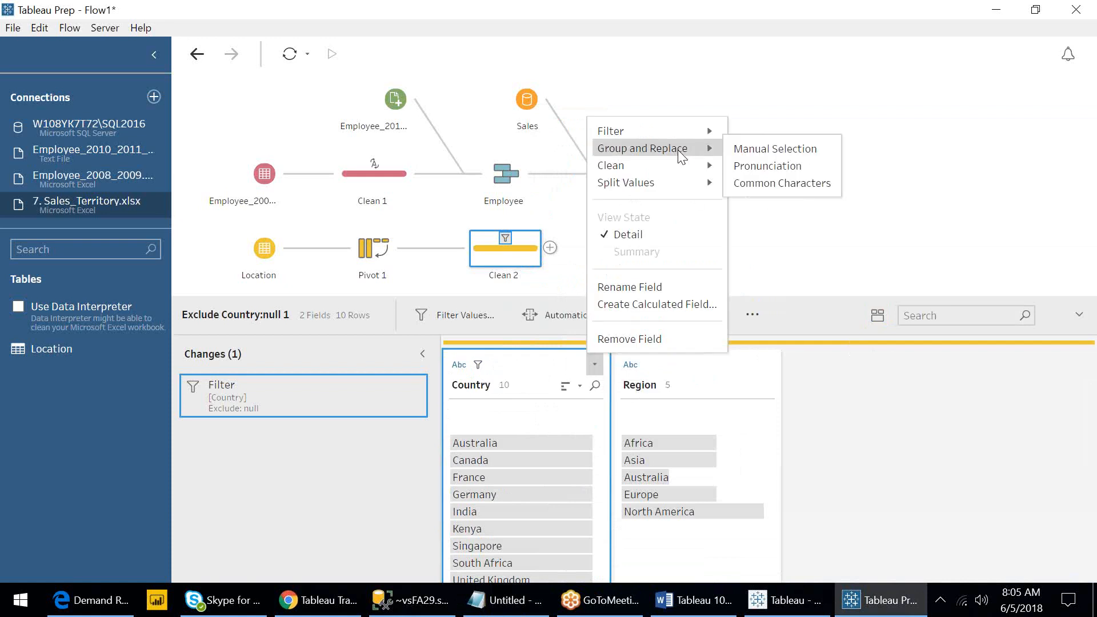
pyautogui.click(751, 166)
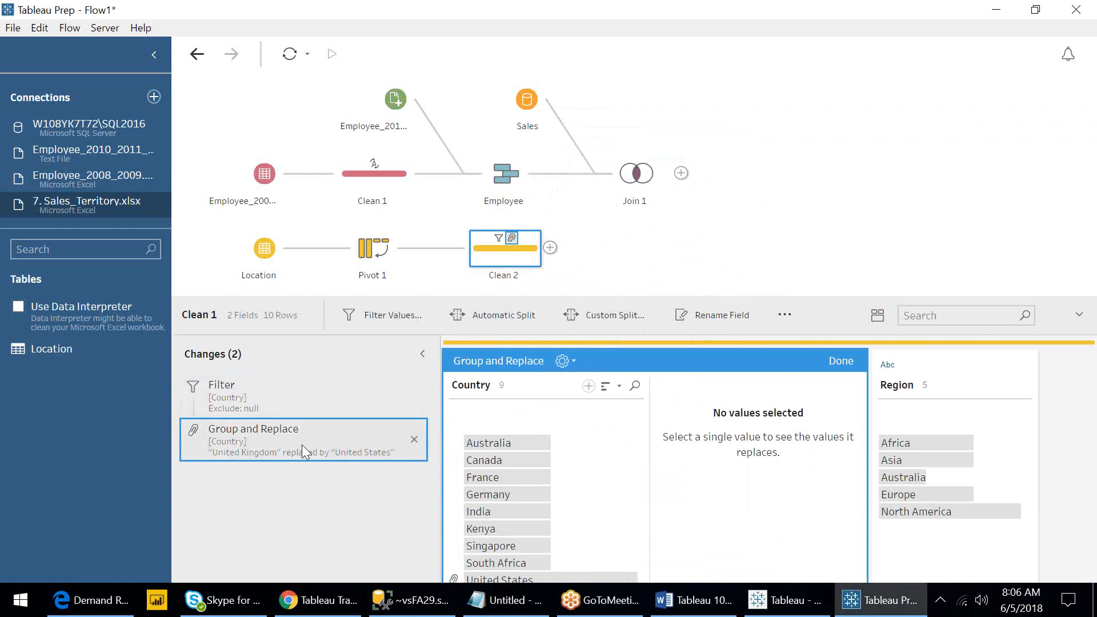
pyautogui.click(414, 440)
pyautogui.click(527, 323)
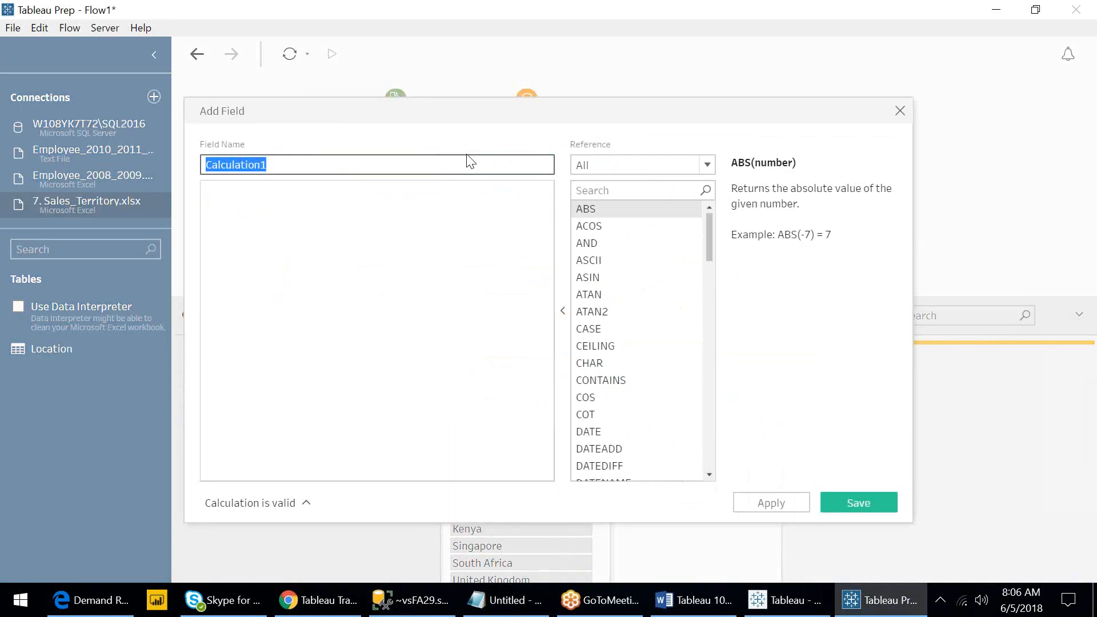
pyautogui.click(901, 111)
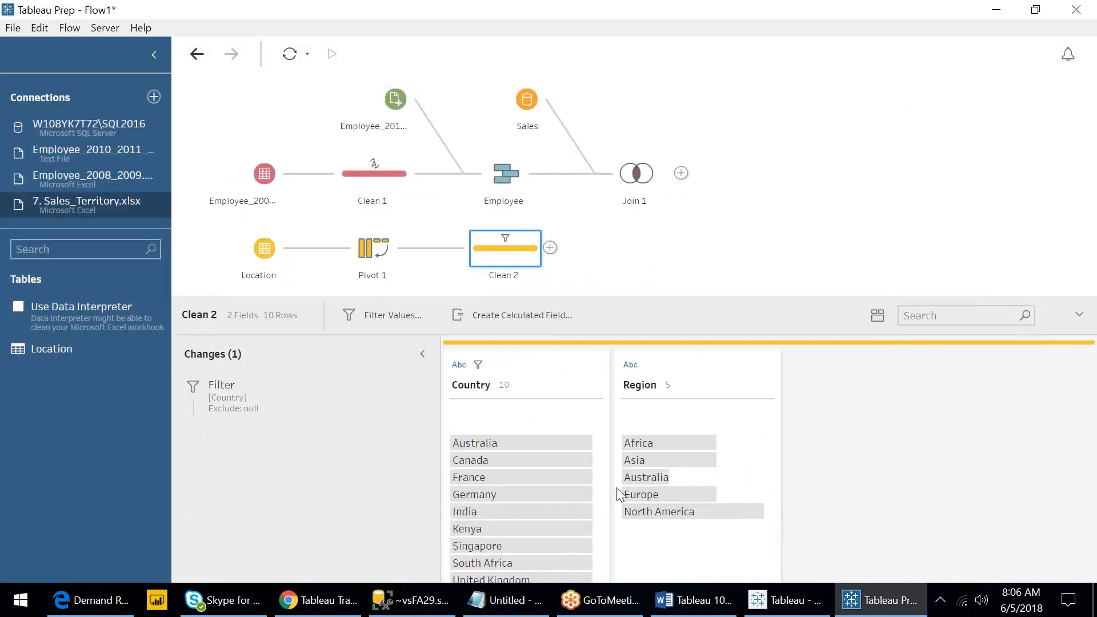
# - Try selecting all the values in the Country field, and clear the selection
pyautogui.click(514, 443)
pyautogui.hotkey('shift', 'Down')
pyautogui.hotkey('shift', 'Down')
pyautogui.hotkey('shift', 'Down')
pyautogui.hotkey('shift', 'Down')
pyautogui.hotkey('shift', 'Down')
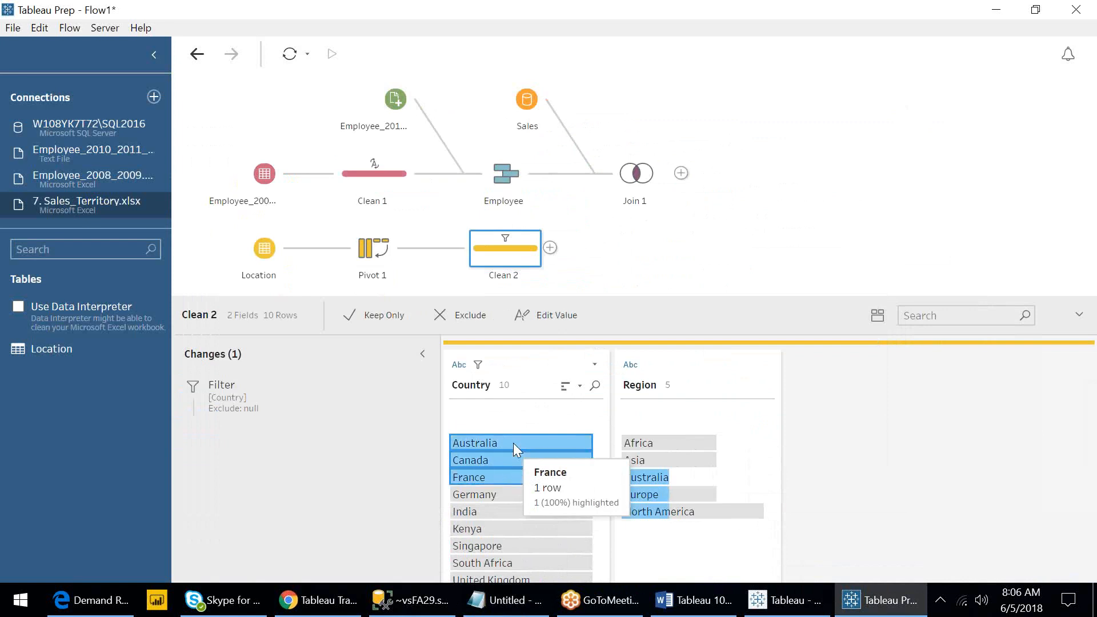
pyautogui.hotkey('shift', 'Down')
pyautogui.hotkey('shift', 'Down')
pyautogui.hotkey('shift', 'Down')
pyautogui.hotkey('shift', 'Down')
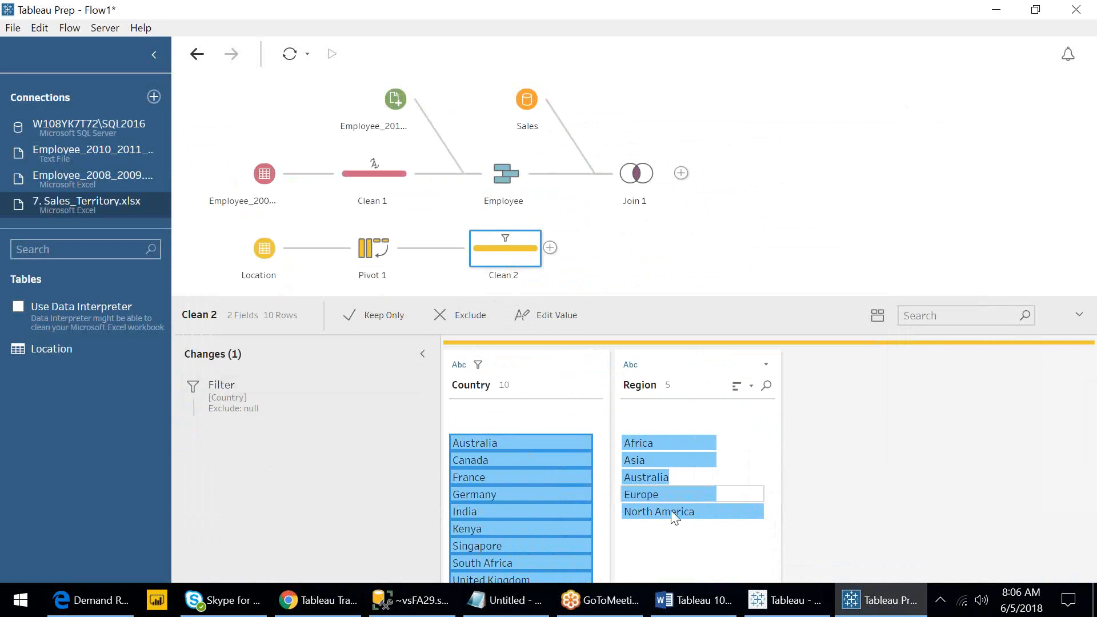
pyautogui.click(646, 540)
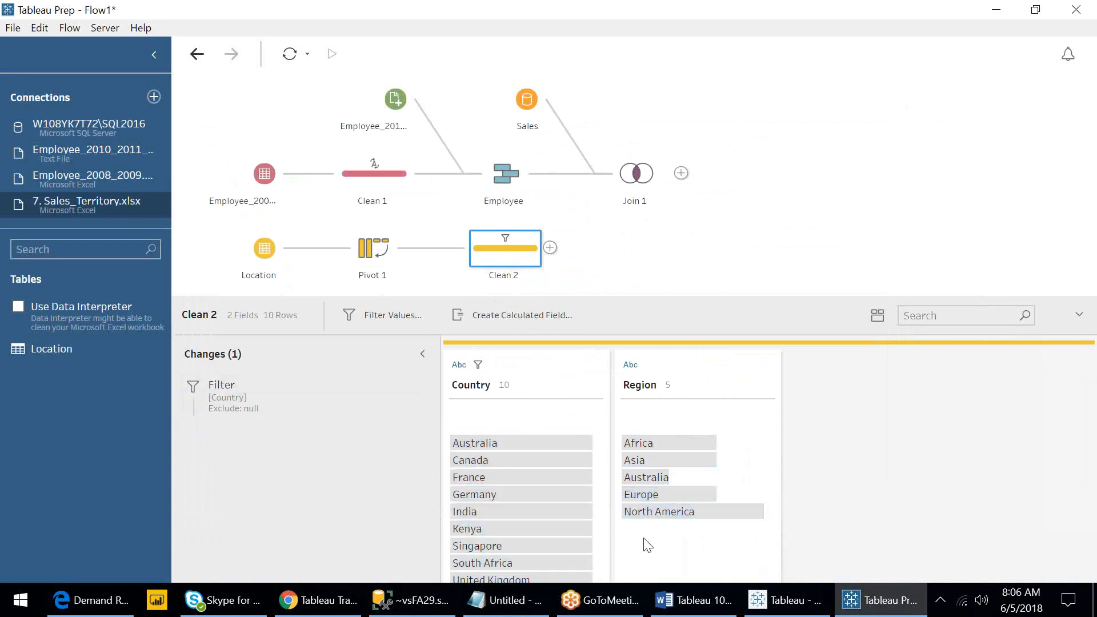
# - Start a new calculated field in Clean 2 and name it SalesTerritorykey
pyautogui.click(499, 323)
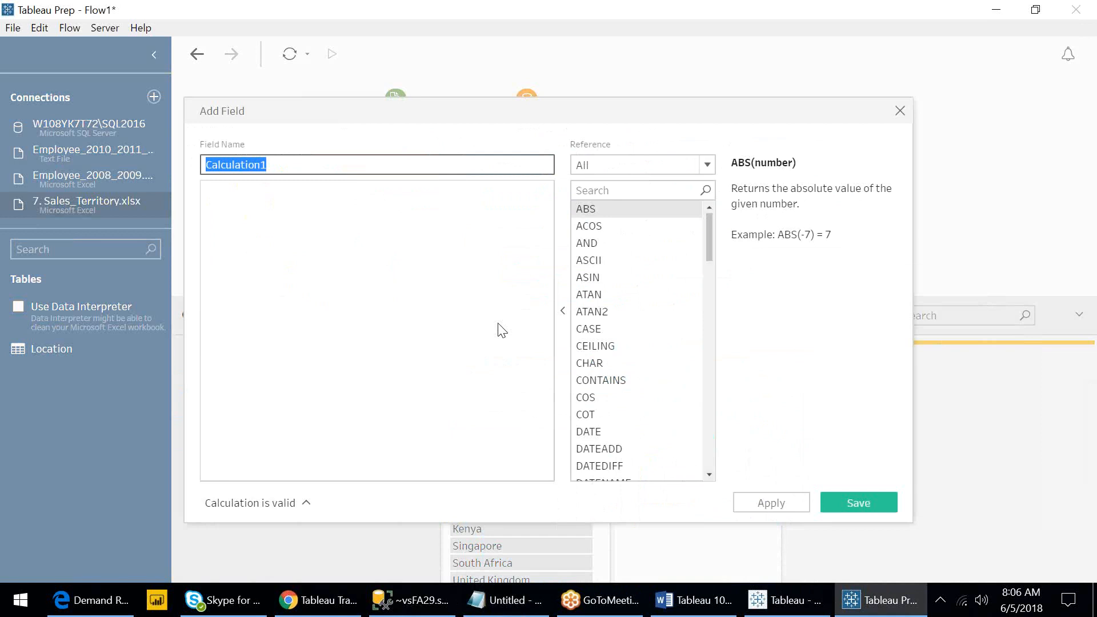
pyautogui.write('SalesT')
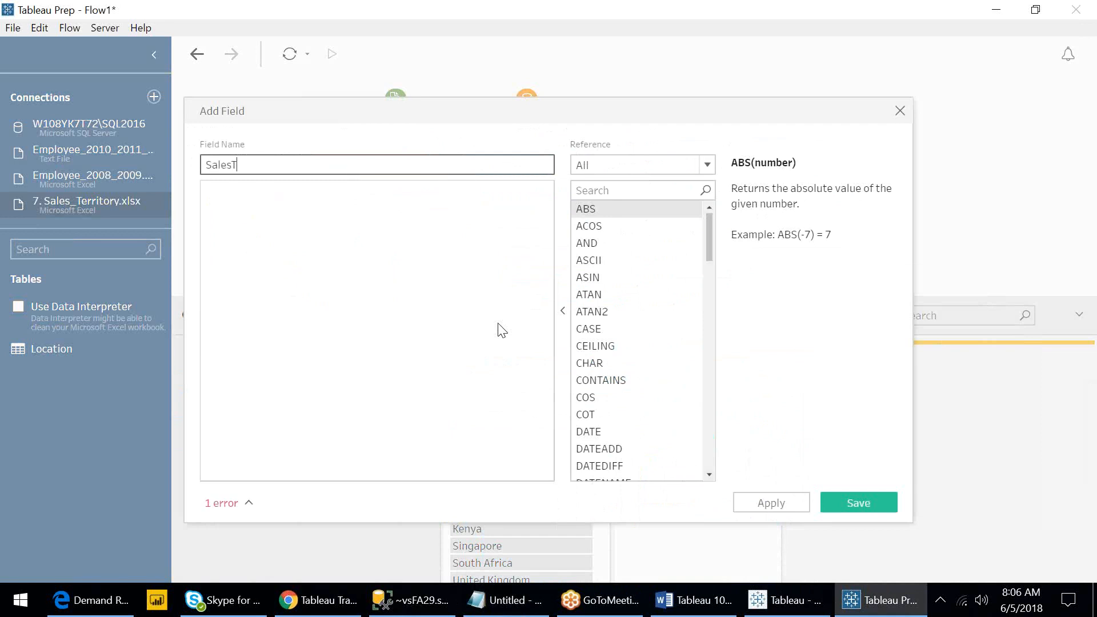
pyautogui.write('erritorykey')
pyautogui.click(411, 268)
pyautogui.write('W108YK7T72\\SQL2016')
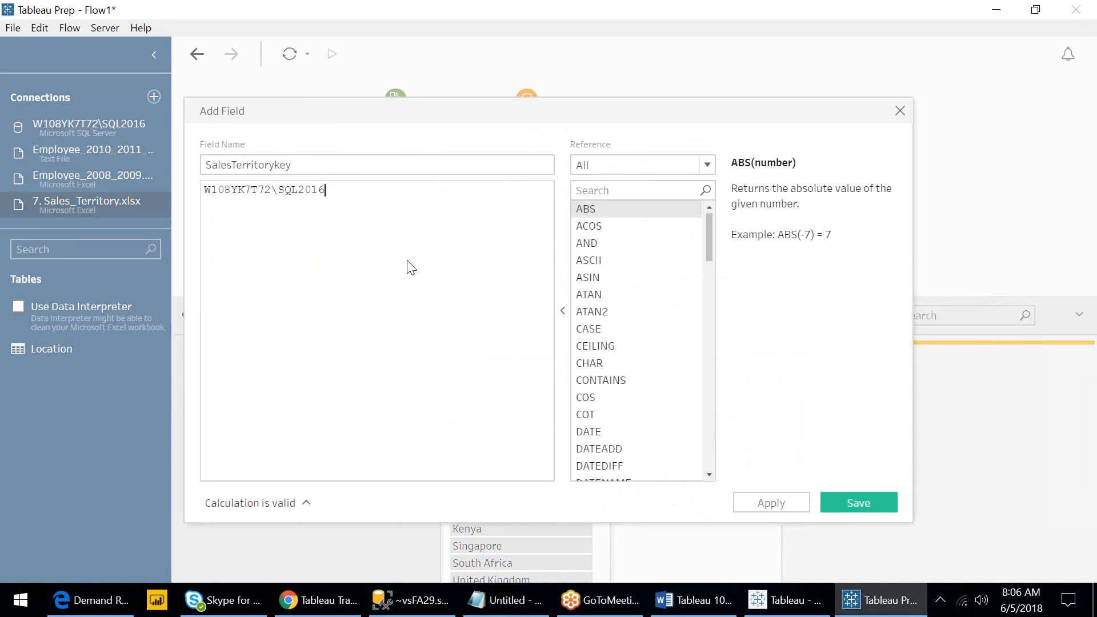
pyautogui.hotkey('ctrl', 'a')
pyautogui.hotkey('ctrl', 'c')
pyautogui.press('BackSpace')
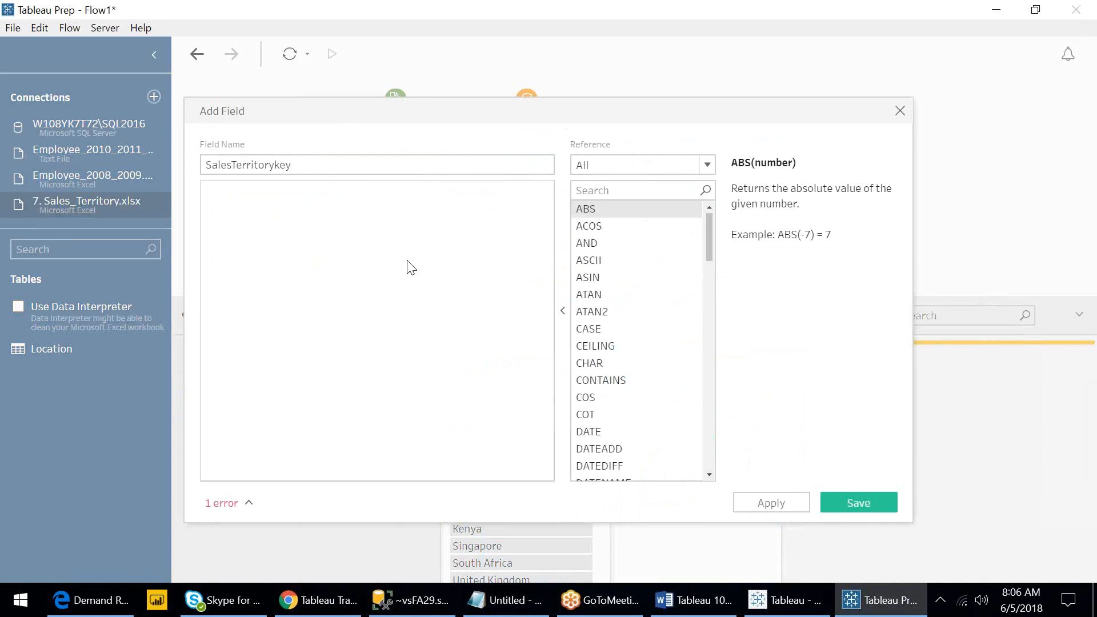
# - Begin the formula with "case [Country]" and "when" on a new line, and save the calculated field
pyautogui.write('case')
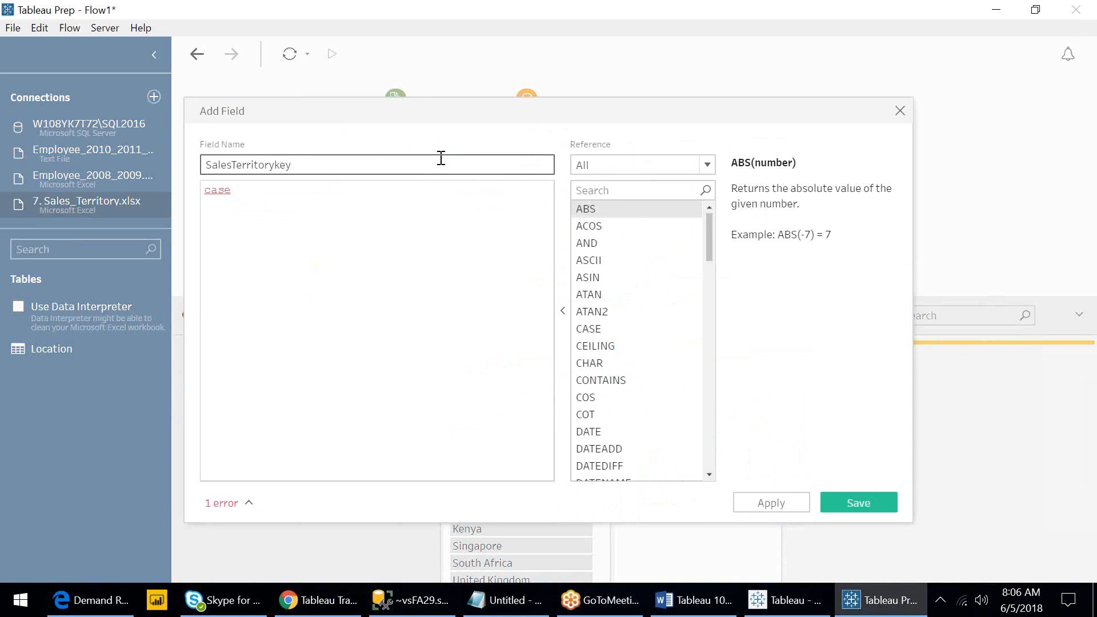
pyautogui.moveTo(625, 103); pyautogui.dragTo(767, 132)
pyautogui.write('[Country]')
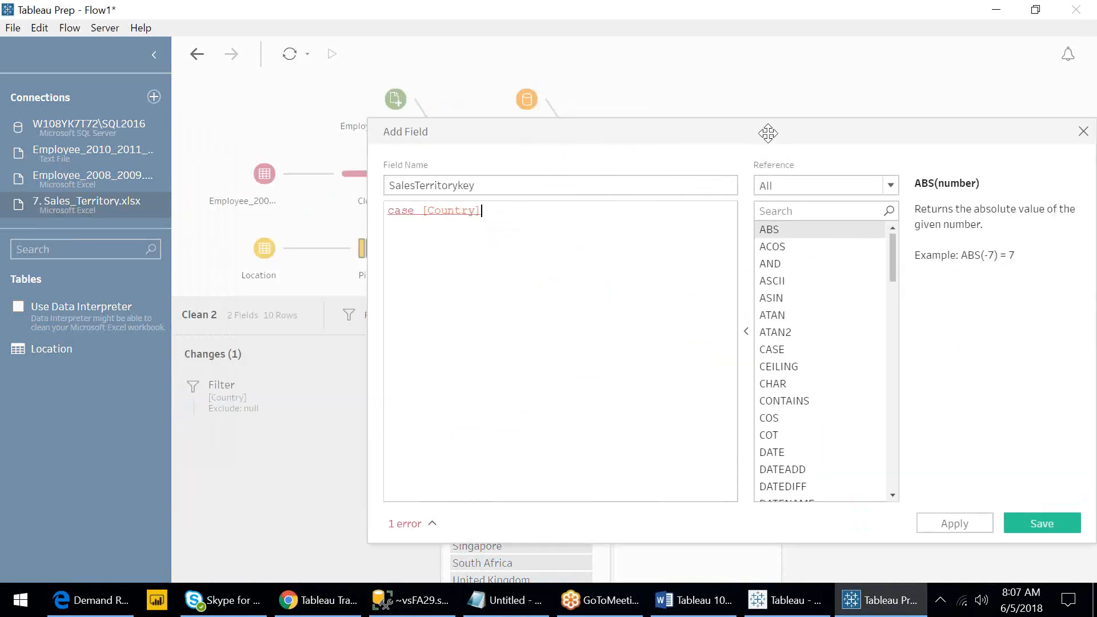
pyautogui.press('Return')
pyautogui.write('when')
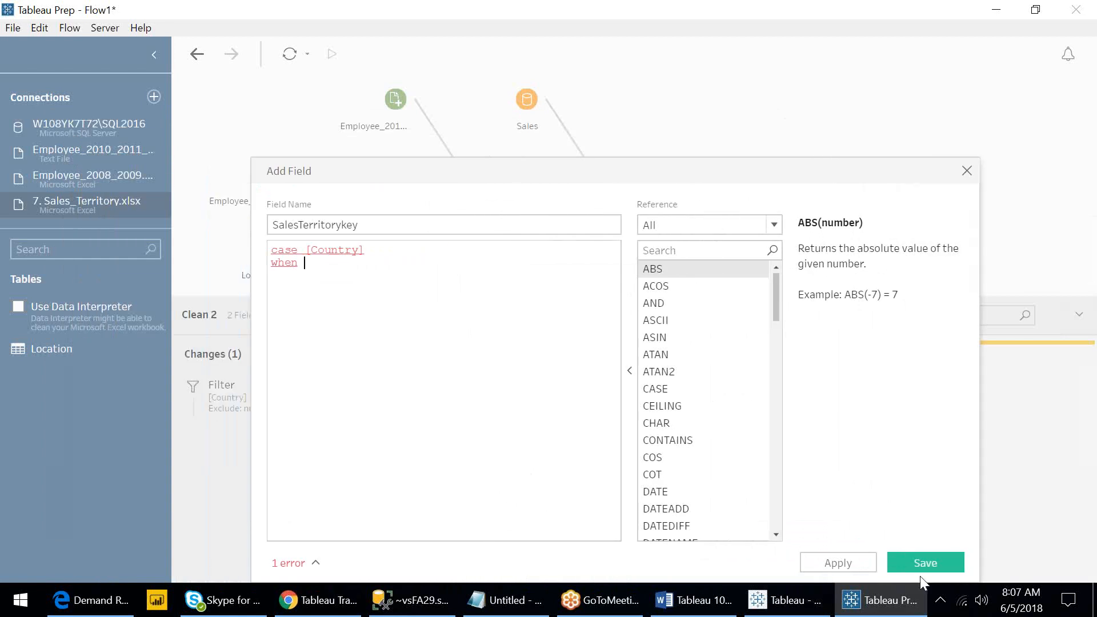
pyautogui.click(925, 563)
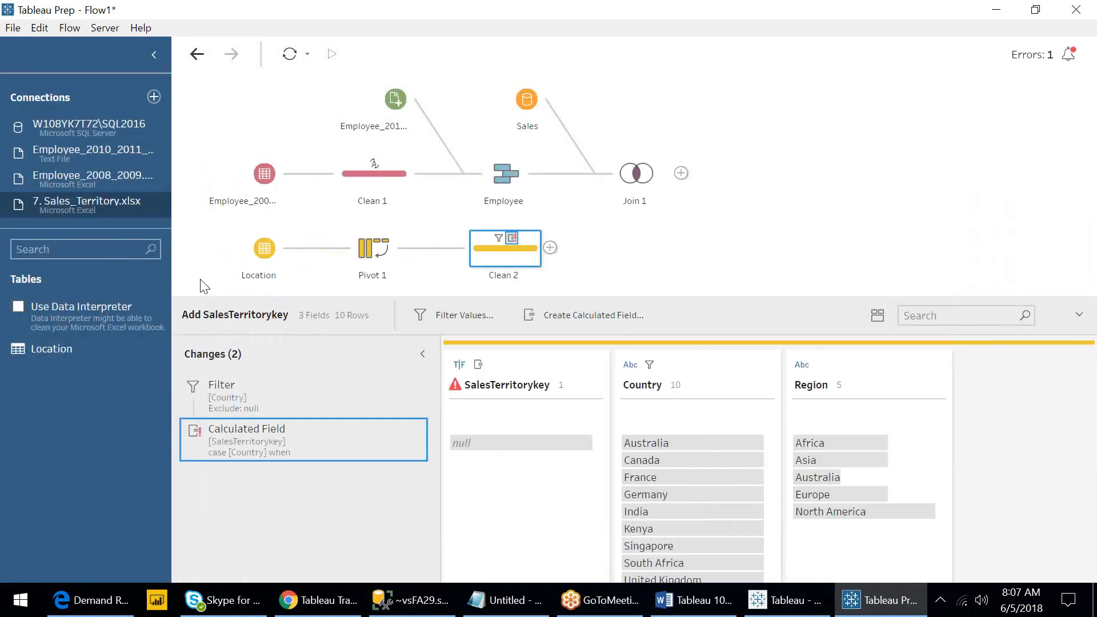
# - Show the Clean 2 data as a row grid and select the Country cells from South Africa through United Kingdom
pyautogui.click(877, 315)
pyautogui.click(584, 389)
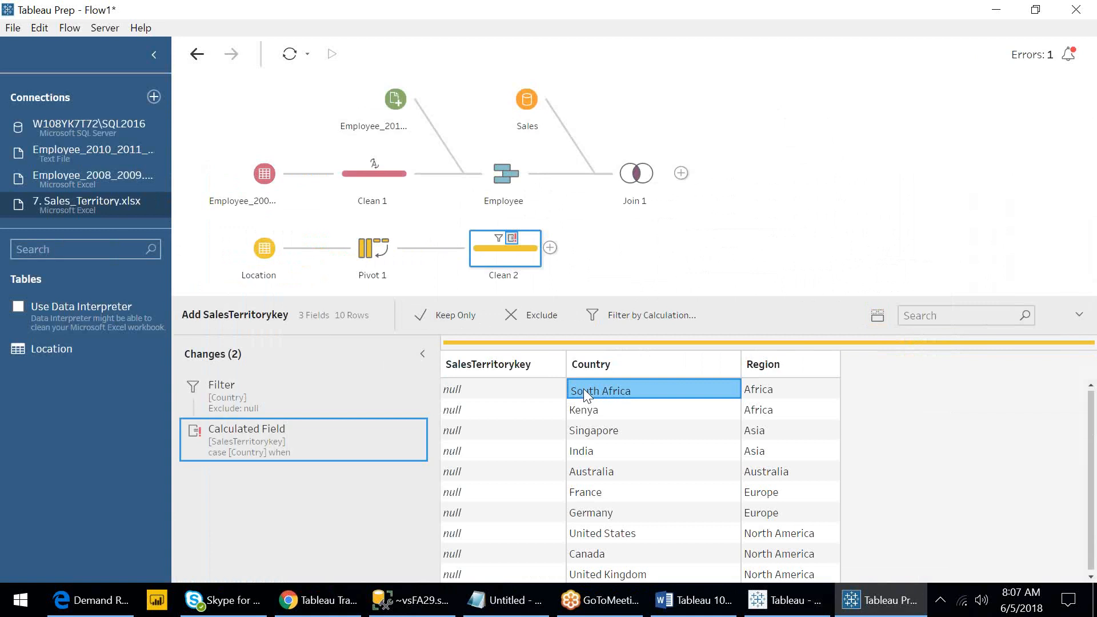
pyautogui.keyDown('shift'); pyautogui.click(591, 460); pyautogui.keyUp('shift')
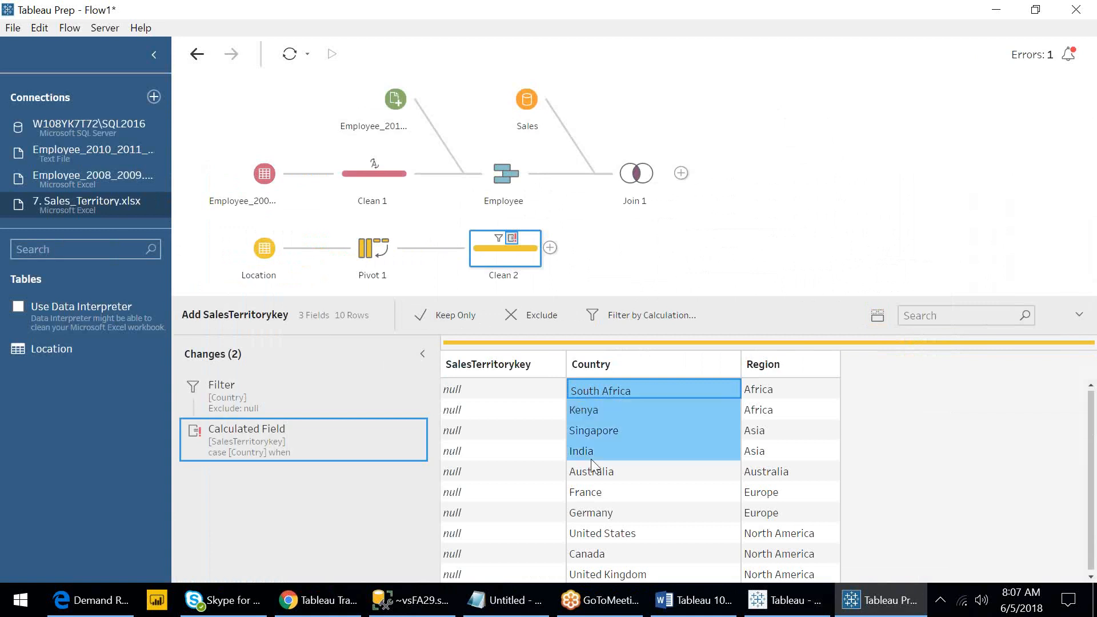
pyautogui.keyDown('shift'); pyautogui.click(592, 526); pyautogui.keyUp('shift')
pyautogui.keyDown('shift'); pyautogui.click(605, 574); pyautogui.keyUp('shift')
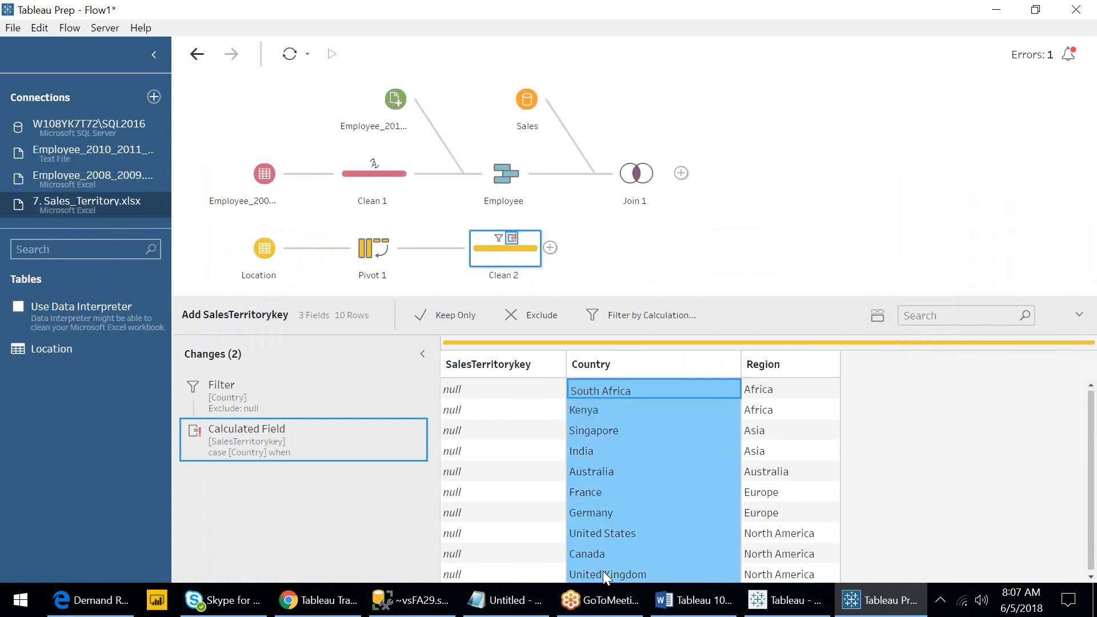
pyautogui.rightClick(681, 398)
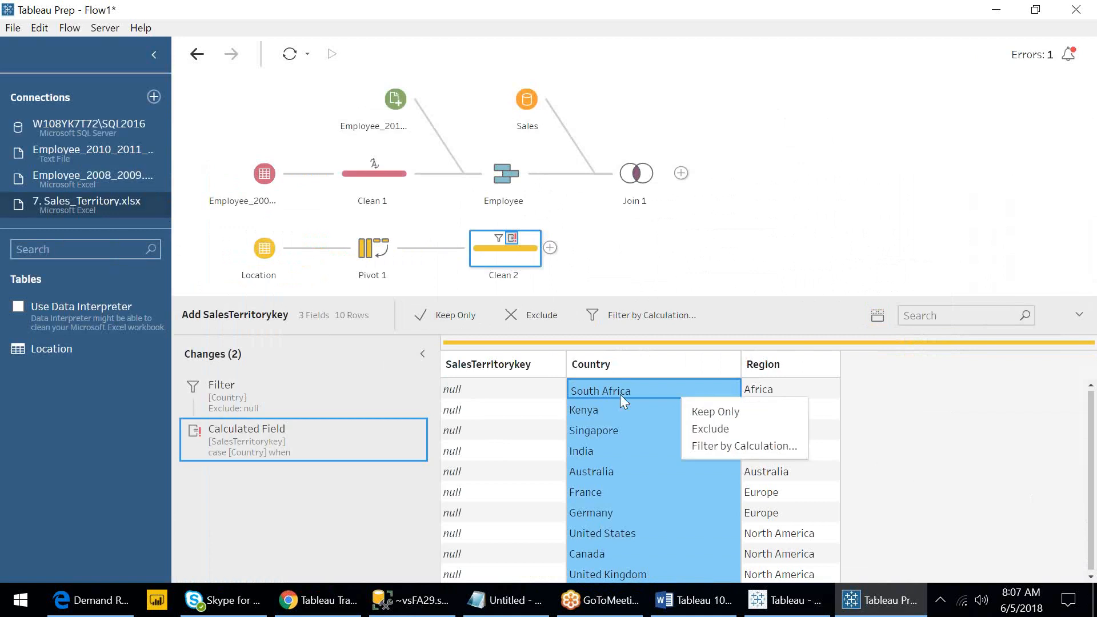
pyautogui.press('Escape')
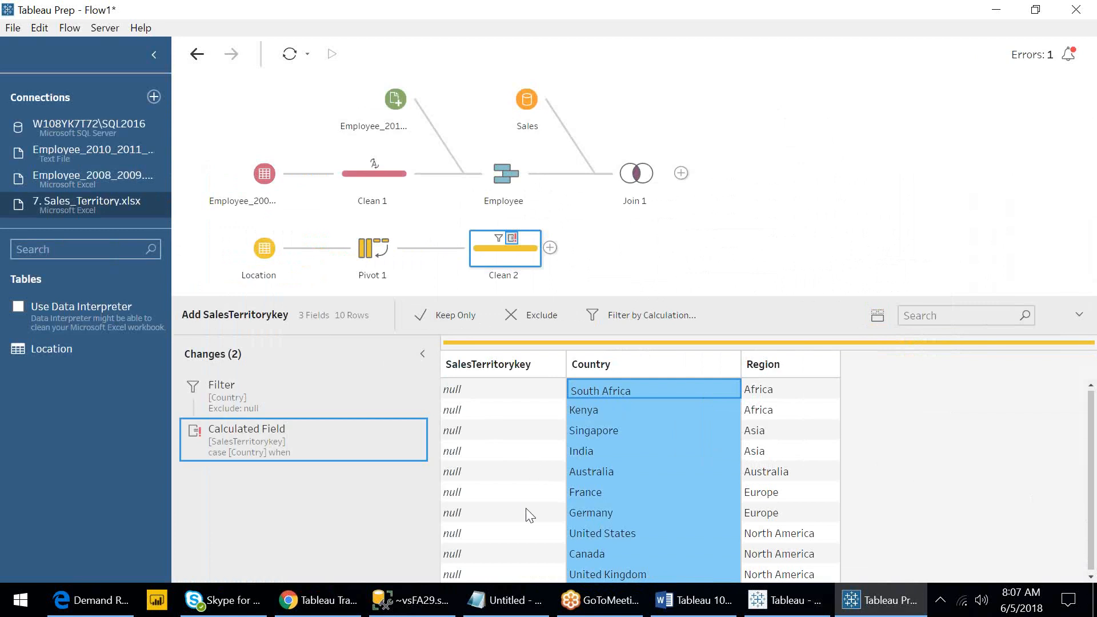
# - Switch to Notepad, try pasting the country list below the notes, undo the paste and return to Tableau Prep
pyautogui.click(507, 607)
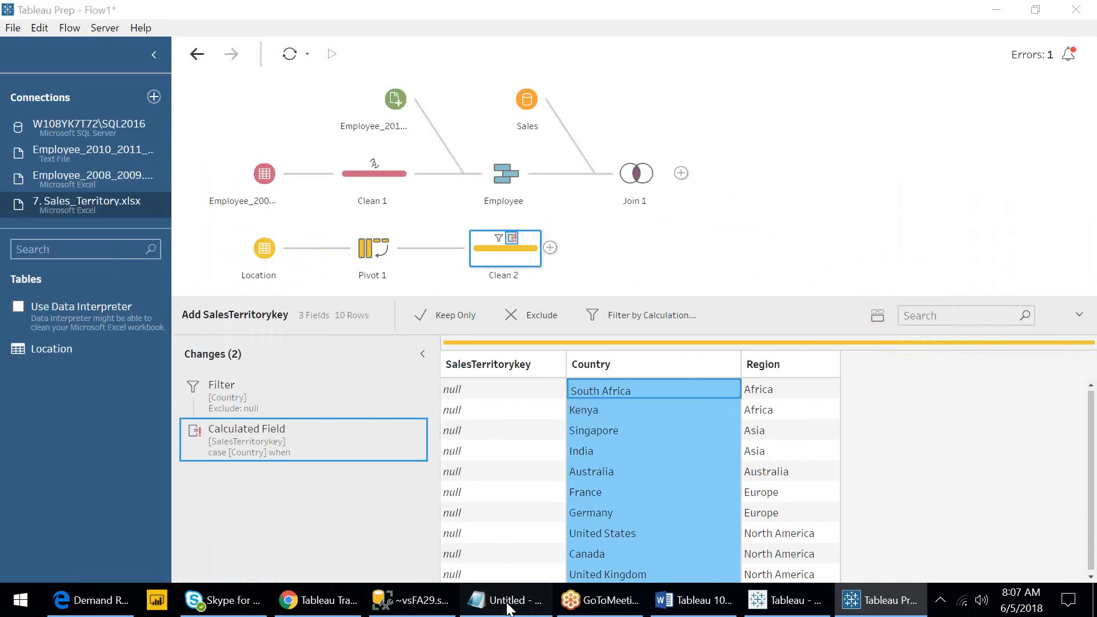
pyautogui.press('Return')
pyautogui.press('Return')
pyautogui.press('Return')
pyautogui.press('Return')
pyautogui.press('Return')
pyautogui.press('Return')
pyautogui.press('Return')
pyautogui.press('Return')
pyautogui.press('Return')
pyautogui.press('Return')
pyautogui.press('Return')
pyautogui.press('Return')
pyautogui.press('Return')
pyautogui.press('Return')
pyautogui.press('Return')
pyautogui.press('Return')
pyautogui.press('Return')
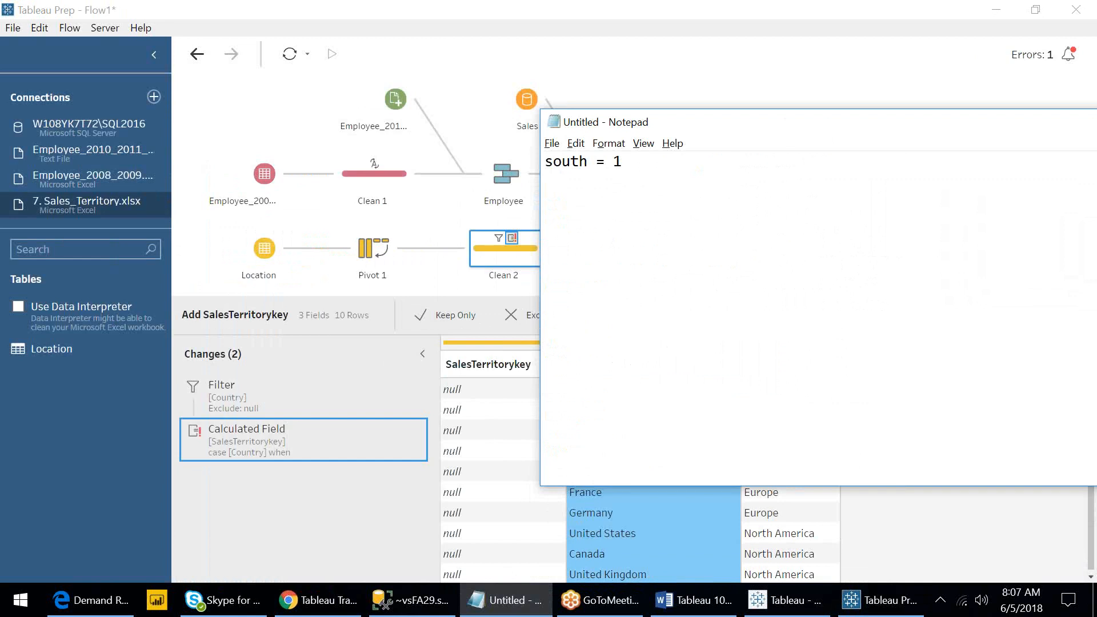
pyautogui.press('BackSpace')
pyautogui.press('BackSpace')
pyautogui.press('BackSpace')
pyautogui.press('BackSpace')
pyautogui.press('BackSpace')
pyautogui.press('BackSpace')
pyautogui.press('BackSpace')
pyautogui.press('BackSpace')
pyautogui.press('BackSpace')
pyautogui.press('BackSpace')
pyautogui.press('BackSpace')
pyautogui.press('BackSpace')
pyautogui.hotkey('ctrl', 'v')
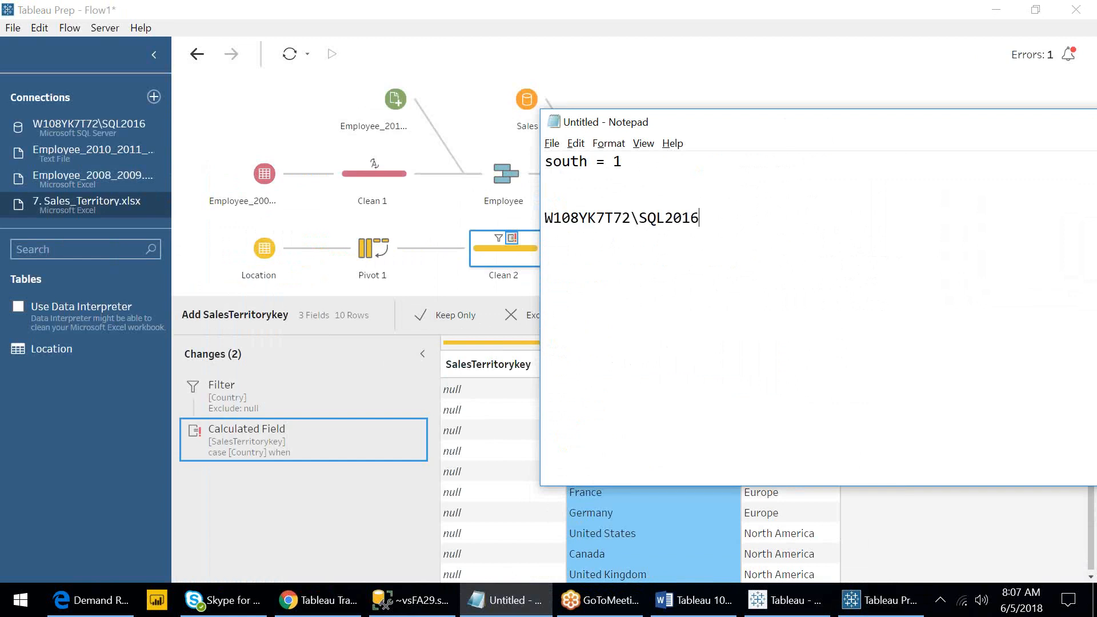
pyautogui.hotkey('ctrl', 'z')
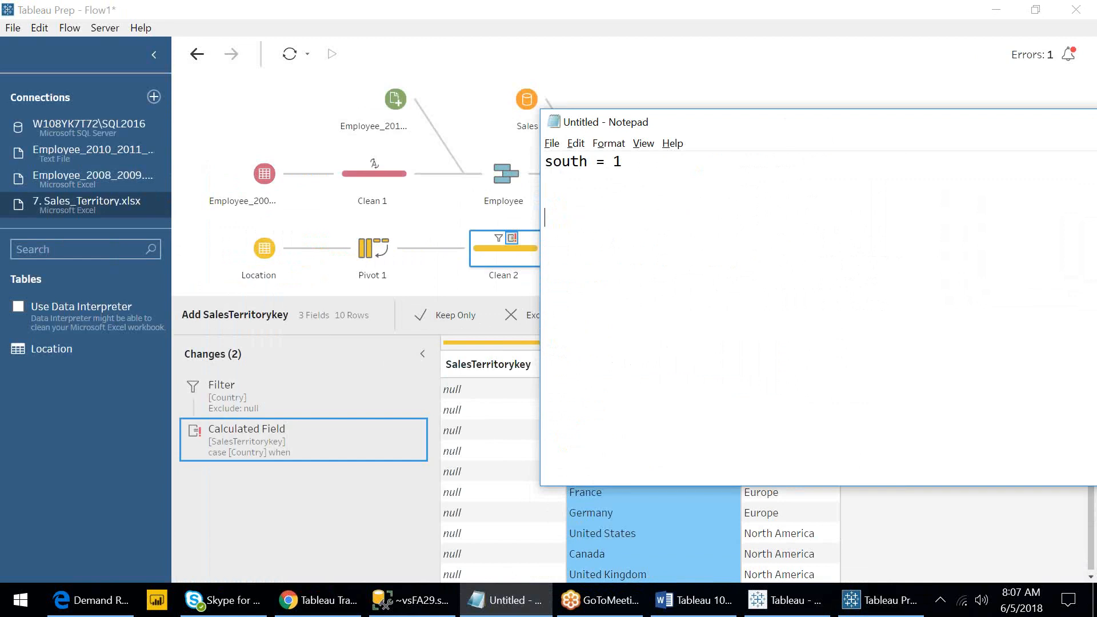
pyautogui.click(519, 597)
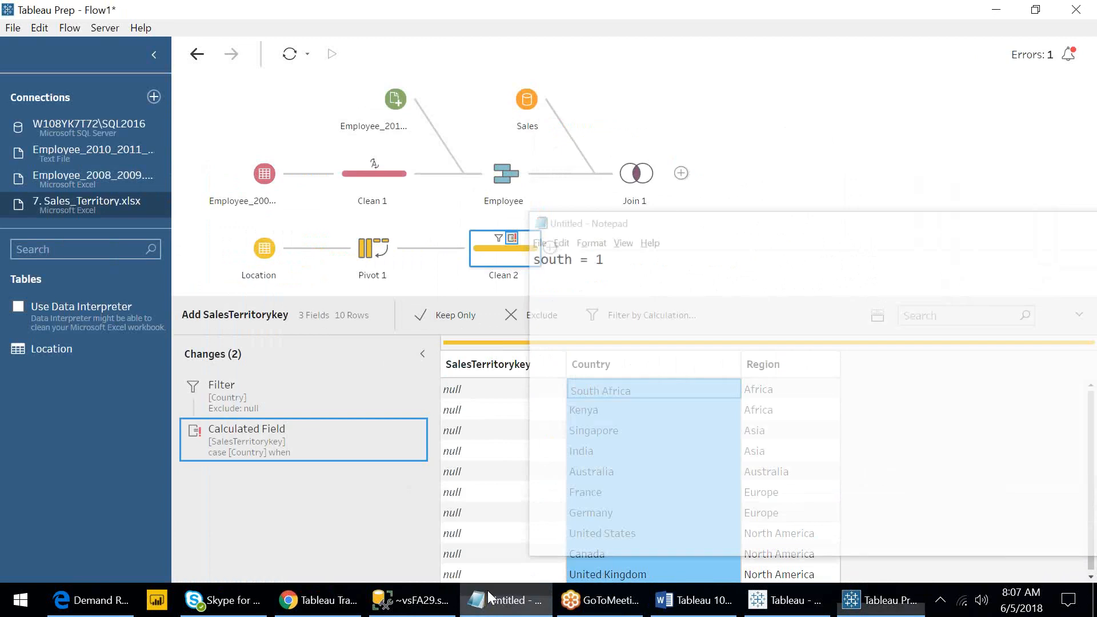
# - Copy the country cells B2:F4 from the 7. Sales_Territory.xlsx preview in the connection's file chooser, and leave the chooser without reopening the file
pyautogui.click(163, 204)
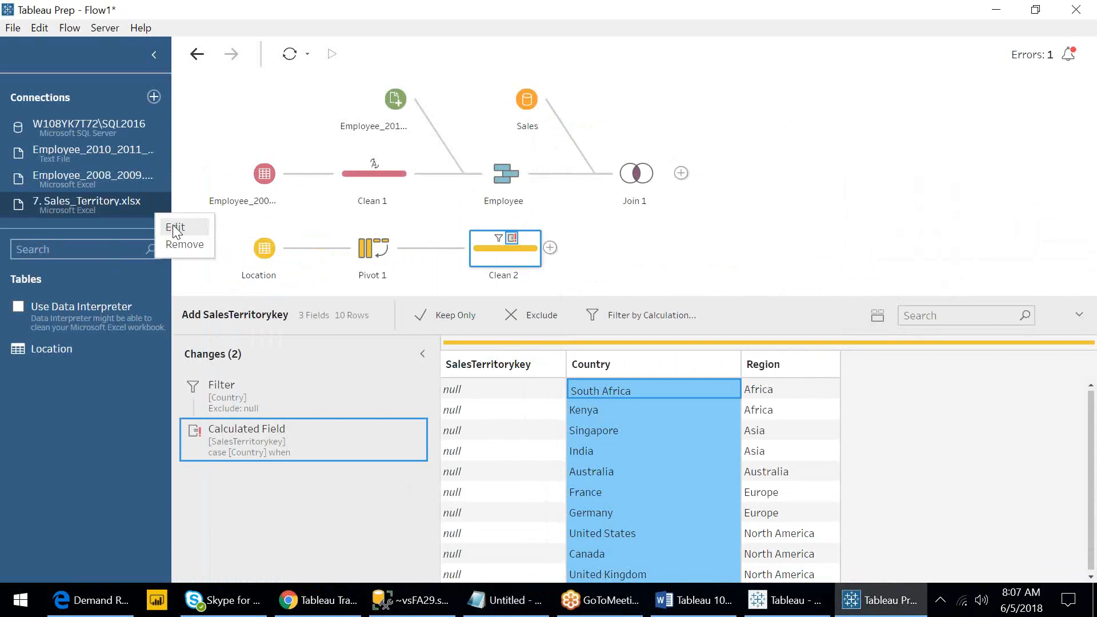
pyautogui.click(174, 225)
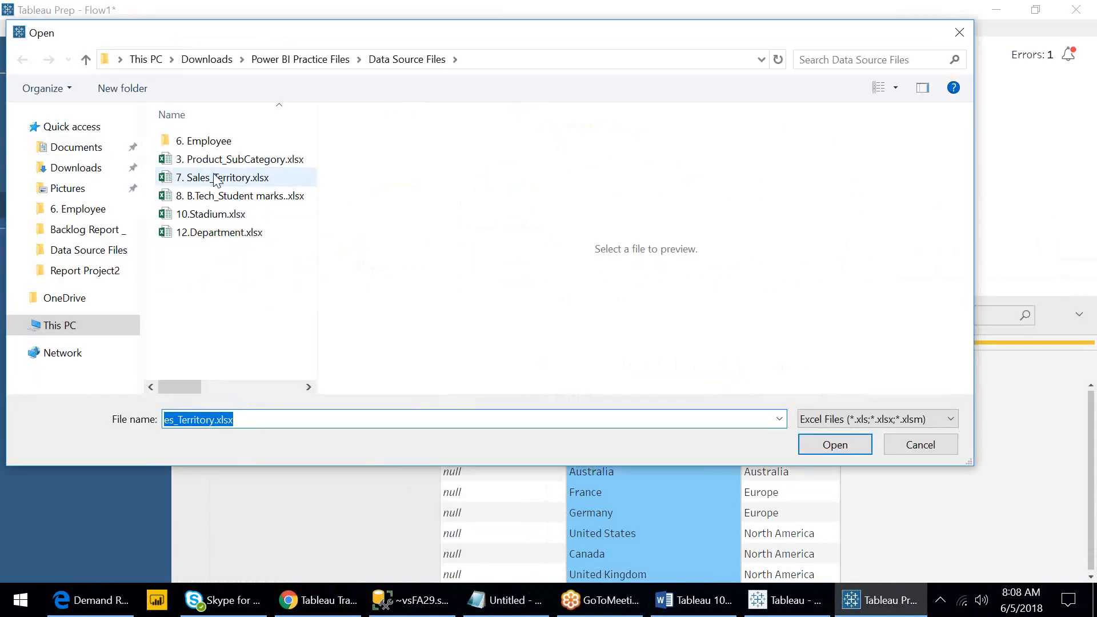
pyautogui.click(216, 177)
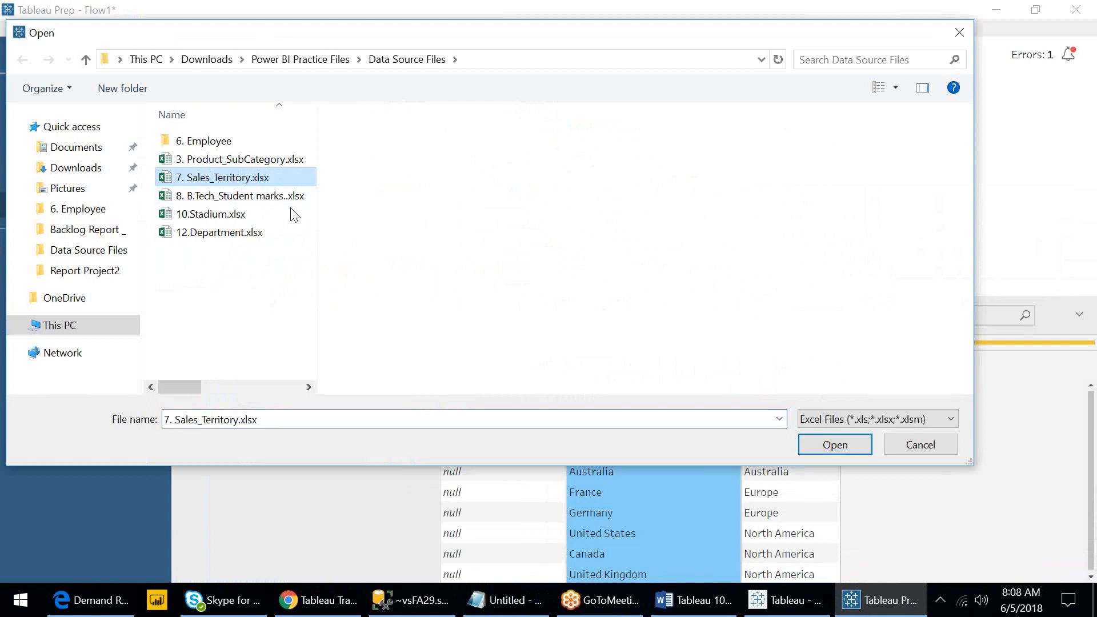
pyautogui.click(406, 148)
pyautogui.hotkey('shift', 'Right')
pyautogui.hotkey('shift', 'Right')
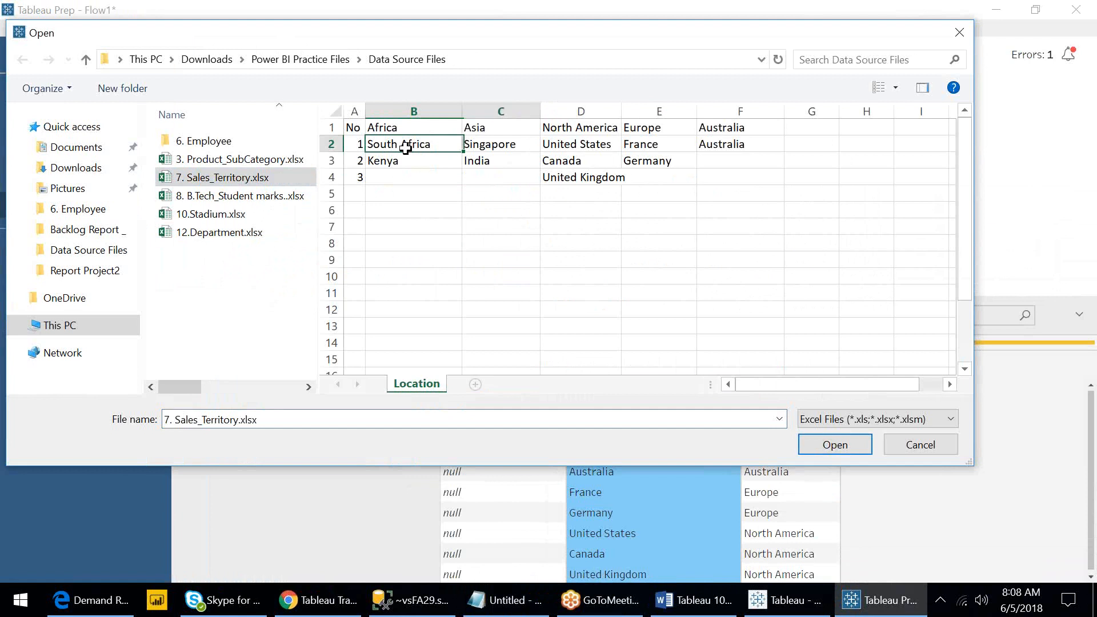
pyautogui.hotkey('shift', 'Right')
pyautogui.hotkey('shift', 'Right')
pyautogui.hotkey('shift', 'Down')
pyautogui.hotkey('shift', 'Down')
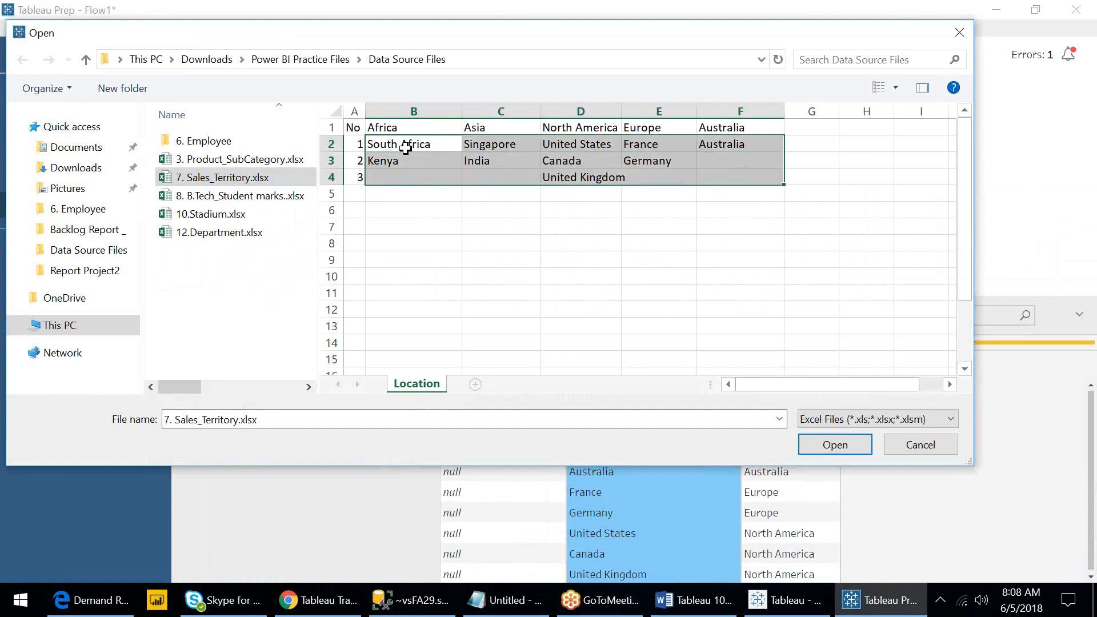
pyautogui.hotkey('ctrl', 'c')
pyautogui.click(921, 451)
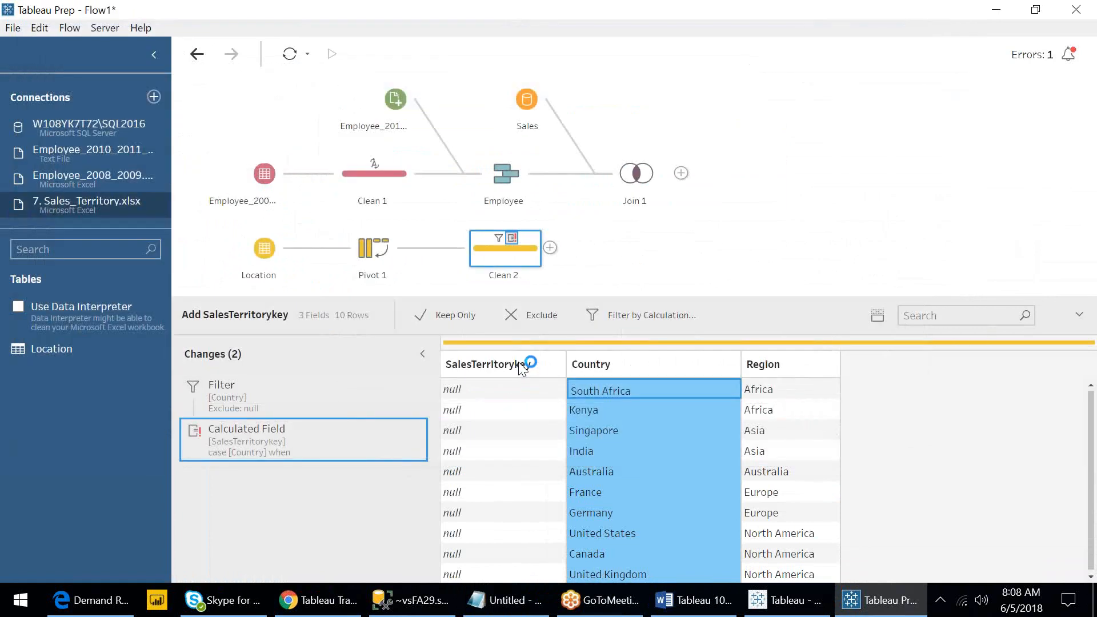
# - Reopen the SalesTerritorykey calculated field and paste the copied country names below the "when" line
pyautogui.rightClick(305, 452)
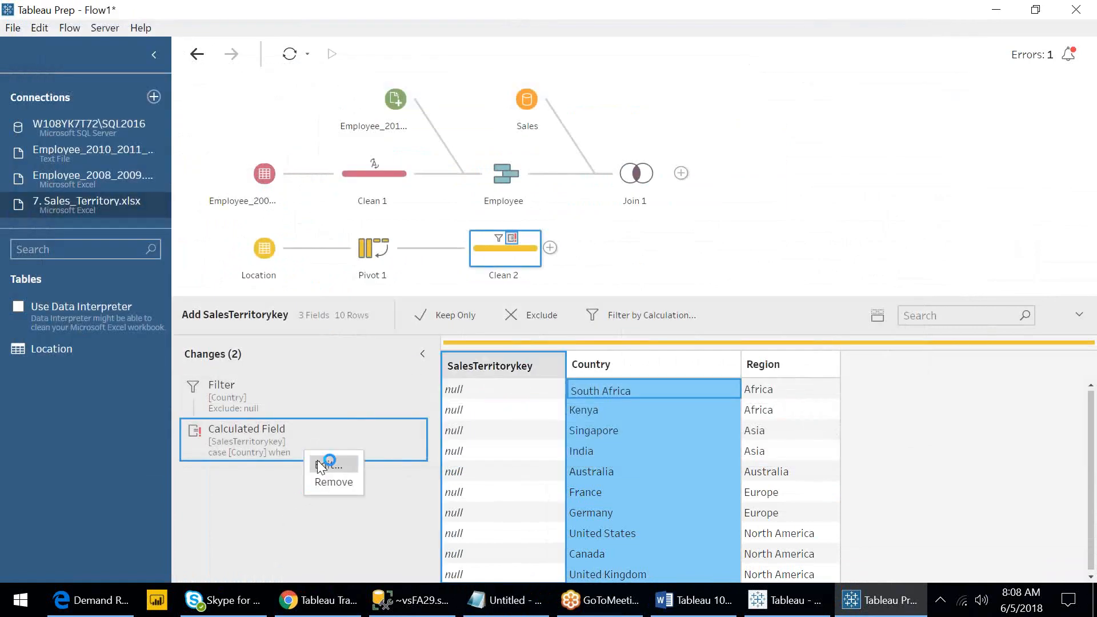
pyautogui.click(321, 467)
pyautogui.click(387, 293)
pyautogui.press('Return')
pyautogui.press('Return')
pyautogui.hotkey('ctrl', 'v')
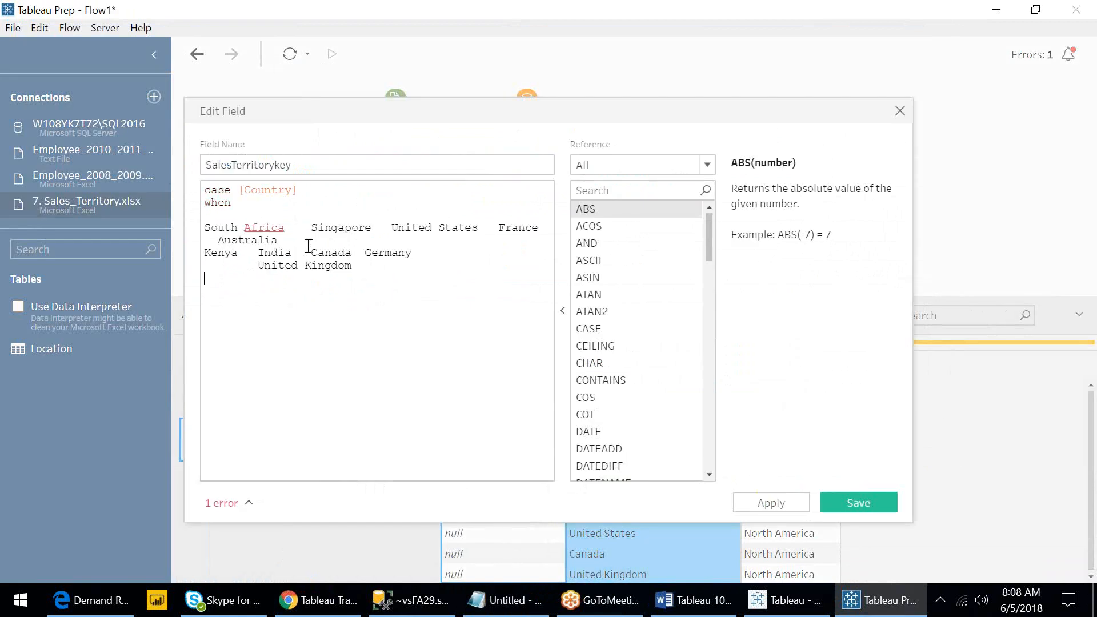
# - Quote South Africa, join it to the "when" line and complete the clause as when 'South Africa' then 1
pyautogui.click(292, 231)
pyautogui.write("'")
pyautogui.click(206, 227)
pyautogui.write("'")
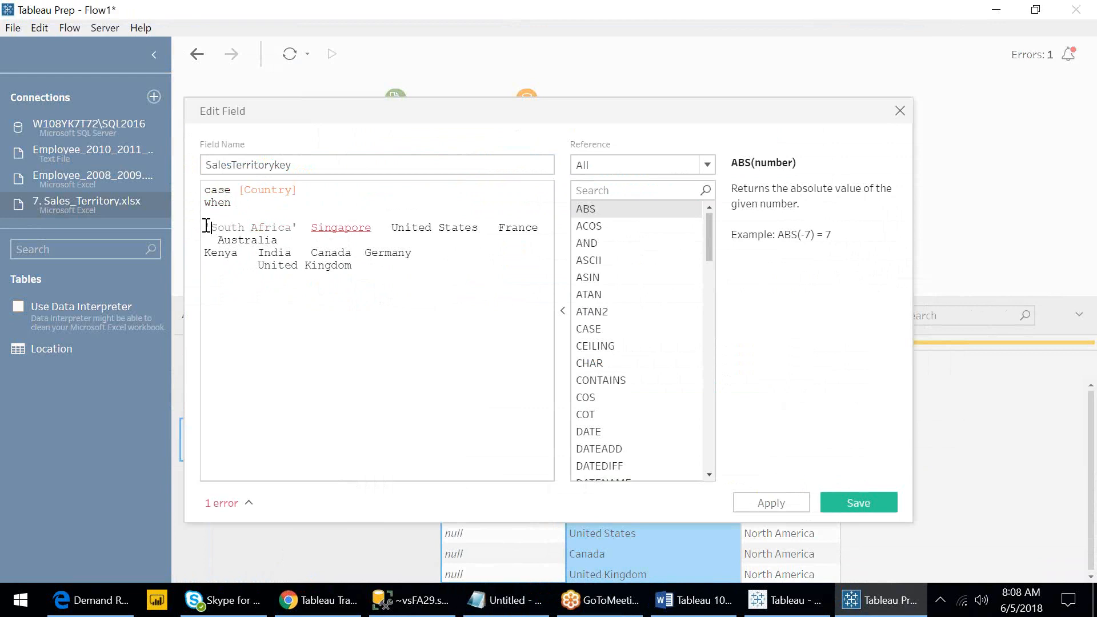
pyautogui.click(245, 201)
pyautogui.press('Delete')
pyautogui.press('Delete')
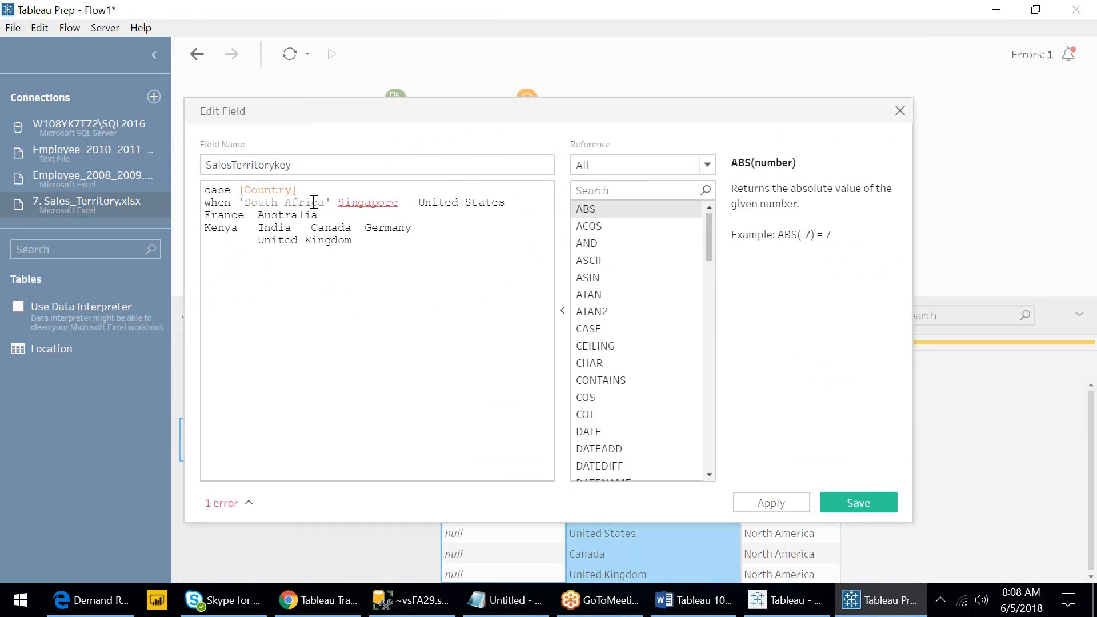
pyautogui.write('then 1')
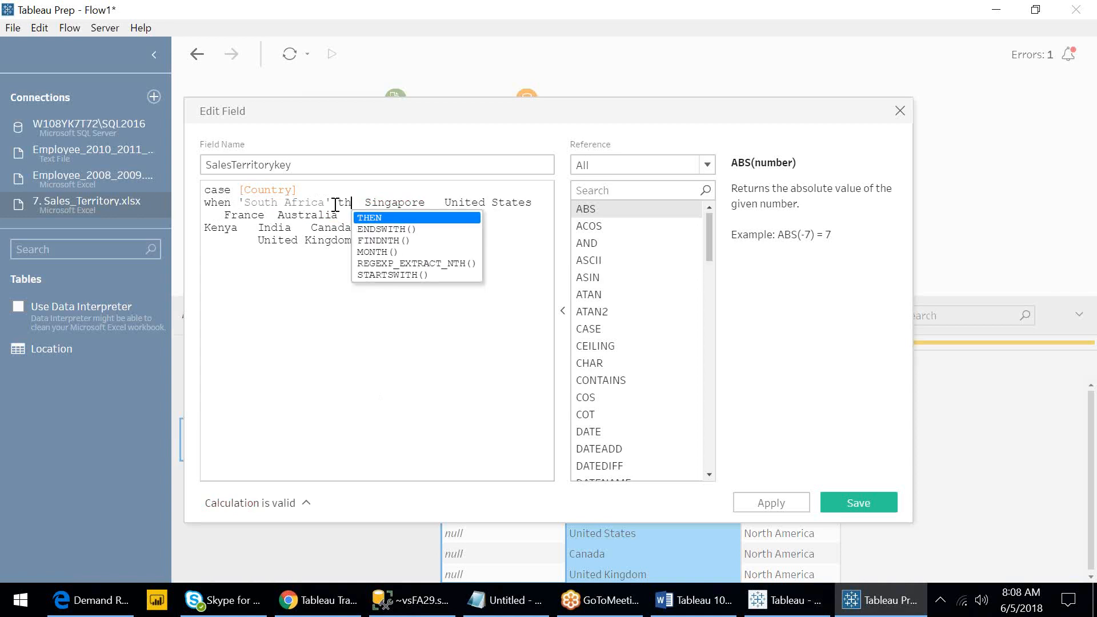
# - Turn Singapore into its own clause on the following line: when 'Singapore' then 2
pyautogui.press('Return')
pyautogui.write("when '")
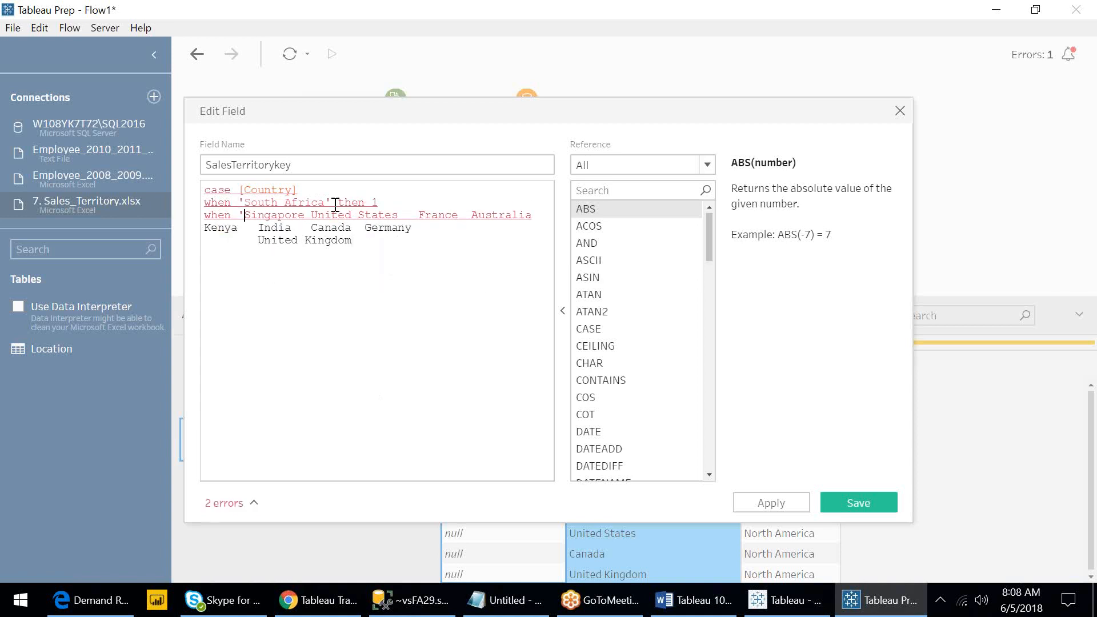
pyautogui.press('Right')
pyautogui.press('Right')
pyautogui.press('Right')
pyautogui.press('Right')
pyautogui.press('Right')
pyautogui.press('Right')
pyautogui.press('Right')
pyautogui.press('Right')
pyautogui.write("'  then 2")
# - Turn United States into its own clause on the following line: when 'United States' then 3
pyautogui.press('Return')
pyautogui.write("when '")
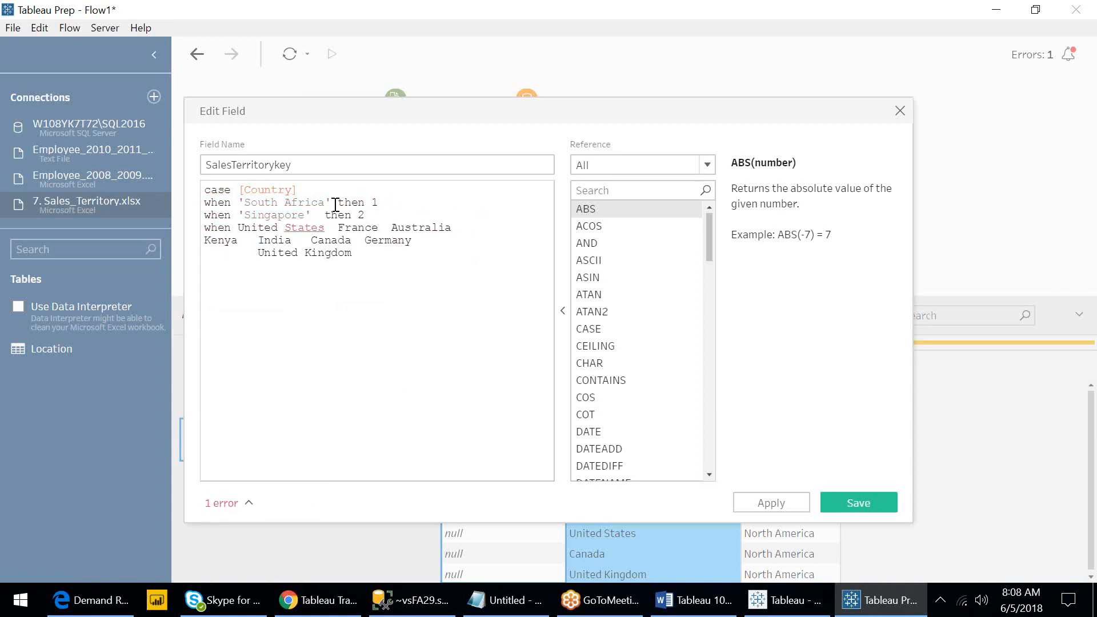
pyautogui.press('Right')
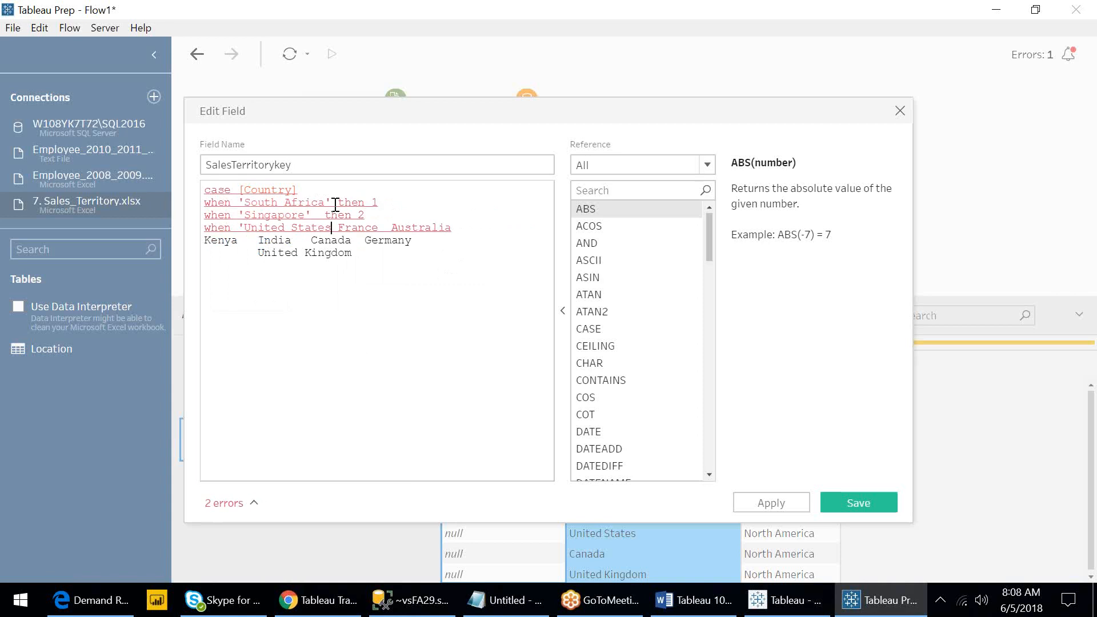
pyautogui.write("' then ")
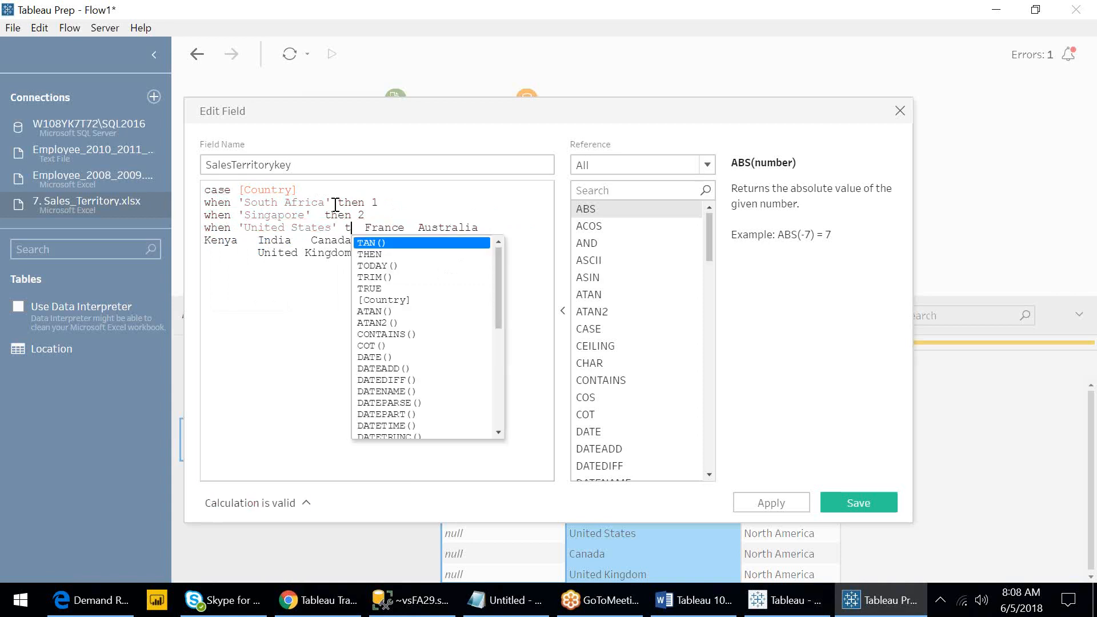
pyautogui.write('3')
# - Turn France into its own clause on a new line: when 'France' then 4
pyautogui.press('Return')
pyautogui.write('when ')
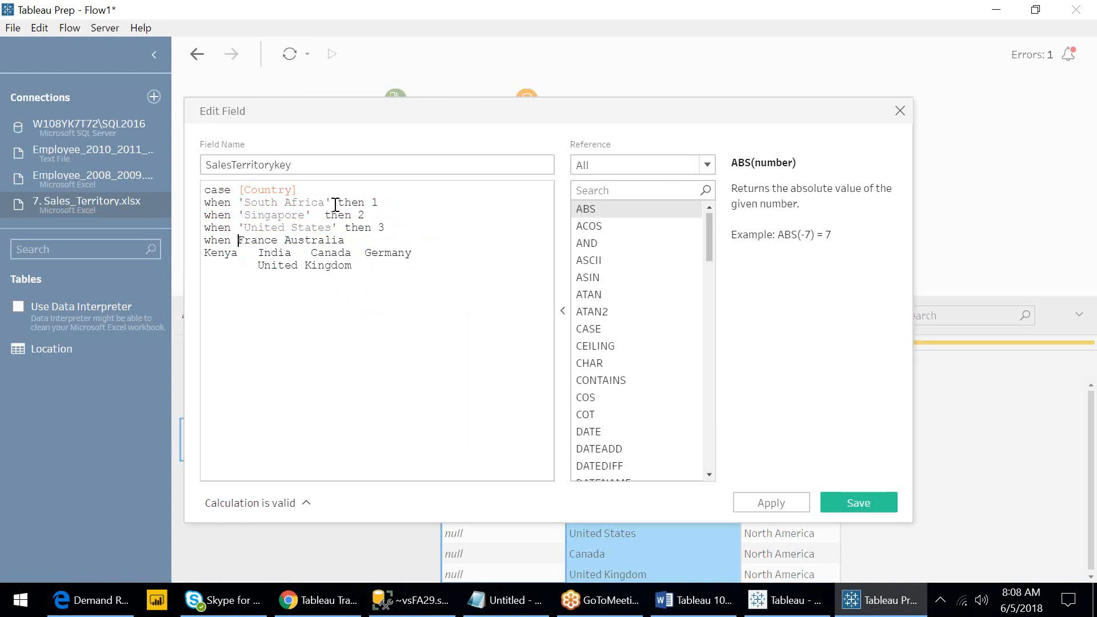
pyautogui.write("'")
pyautogui.press('Right')
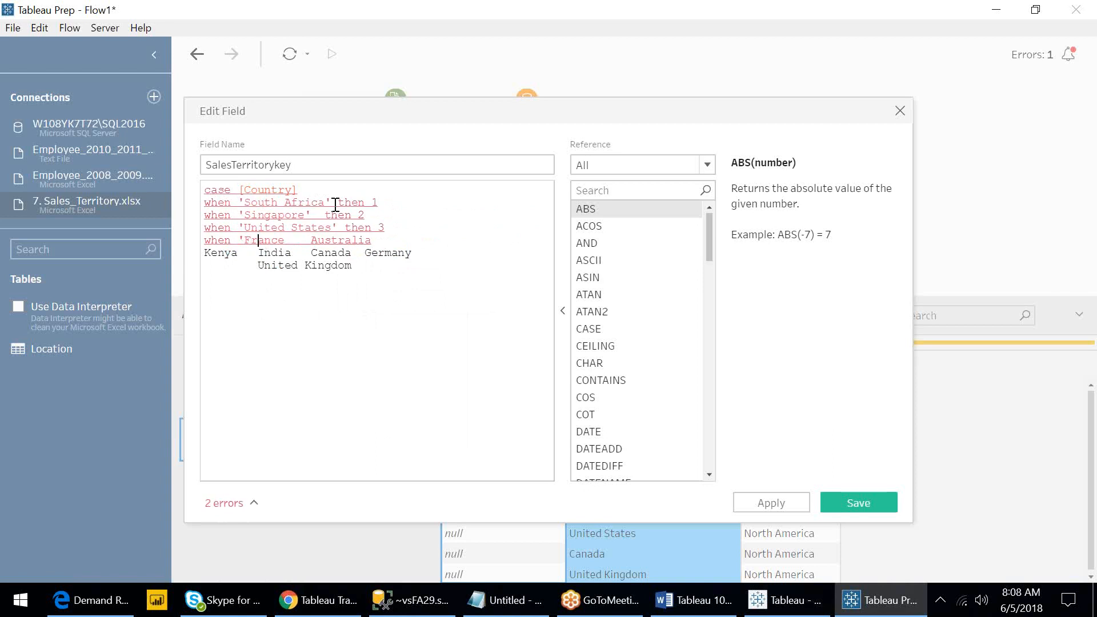
pyautogui.press('Right')
pyautogui.write("'")
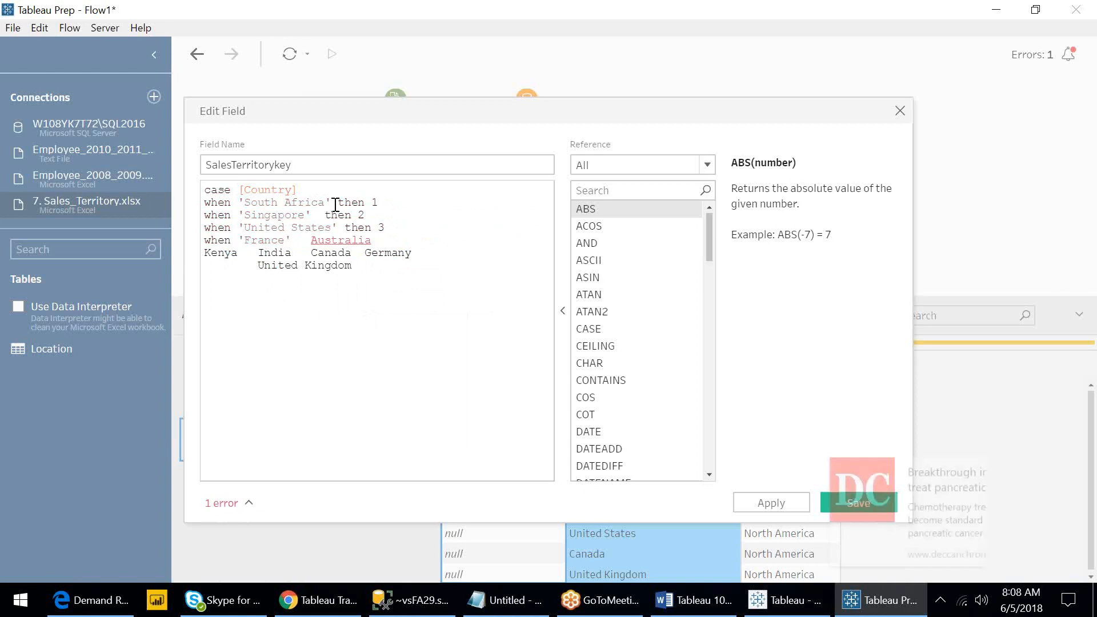
pyautogui.write(' then 4')
# - Put Australia on its own line as the clause when 'Australia' then 5
pyautogui.press('Return')
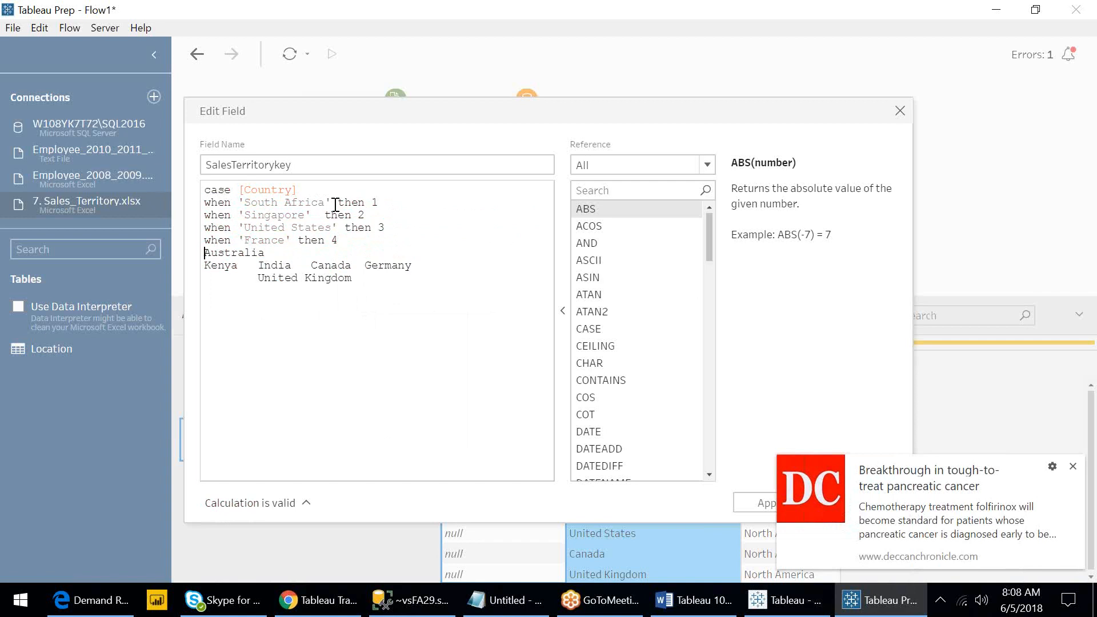
pyautogui.write("when '")
pyautogui.press('Right')
pyautogui.press('Right')
pyautogui.press('Right')
pyautogui.press('Right')
pyautogui.press('Right')
pyautogui.press('Right')
pyautogui.press('Right')
pyautogui.press('Right')
pyautogui.write("' then 5")
# - Make Kenya a separate clause: when 'Kenya' then 6, joined to the Australia clause as the following line
pyautogui.press('Return')
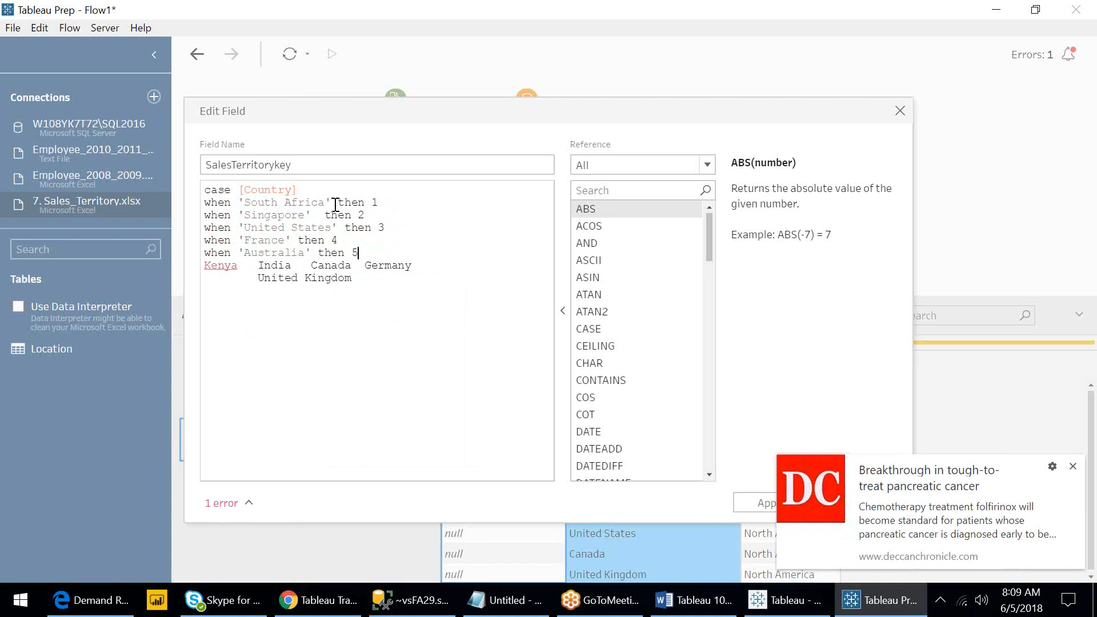
pyautogui.write('when')
pyautogui.press('Delete')
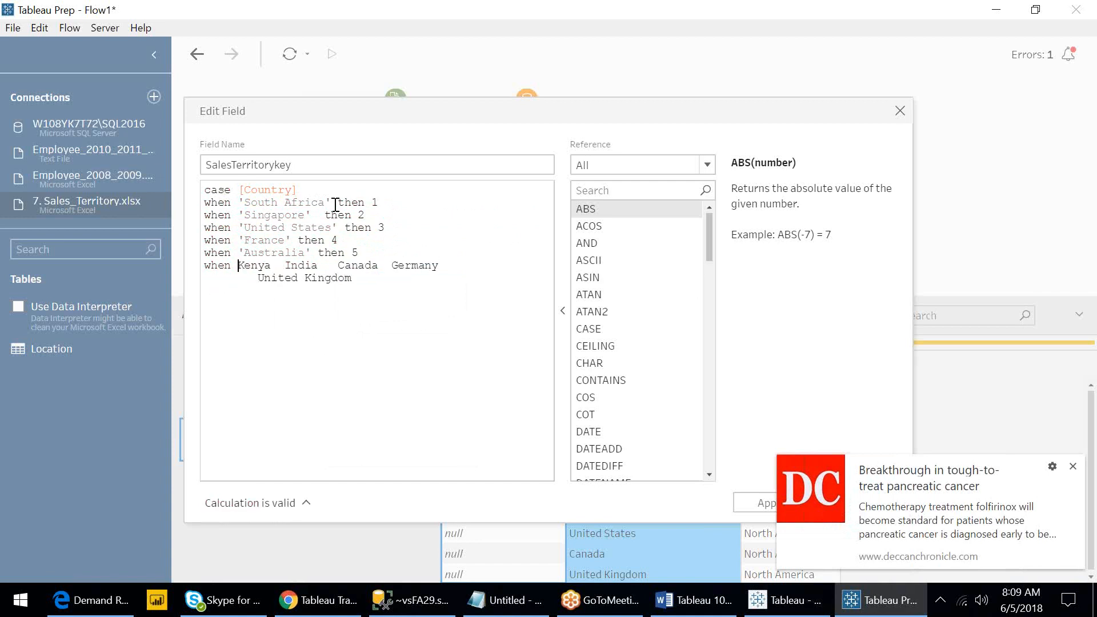
pyautogui.write("'")
pyautogui.press('Right')
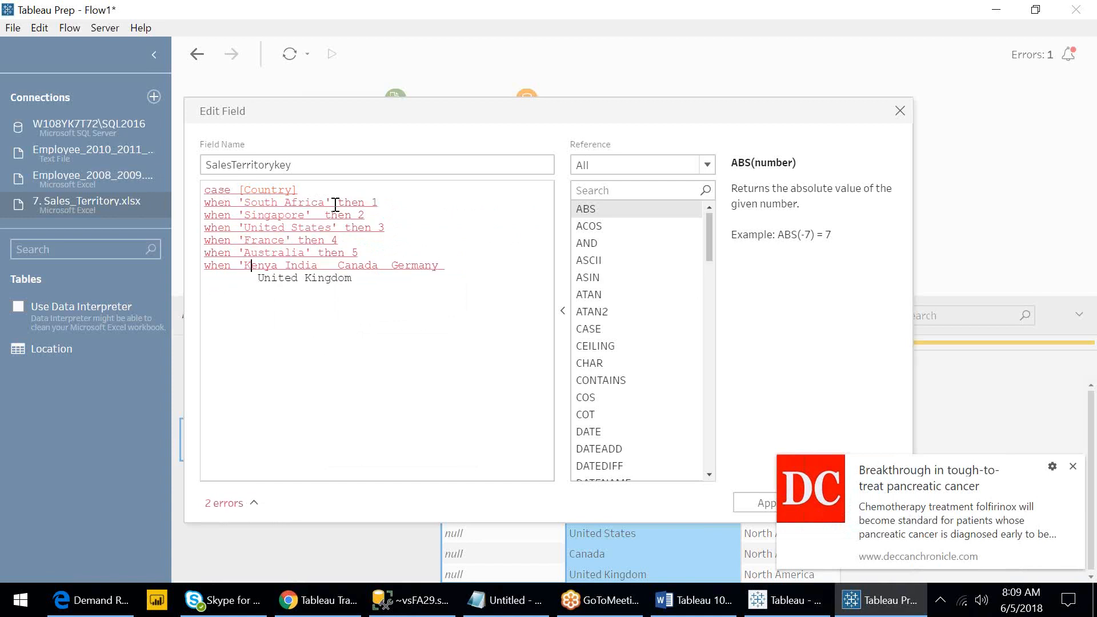
pyautogui.press('Right')
pyautogui.press('Right')
pyautogui.press('Right')
pyautogui.press('Right')
pyautogui.write("'   ")
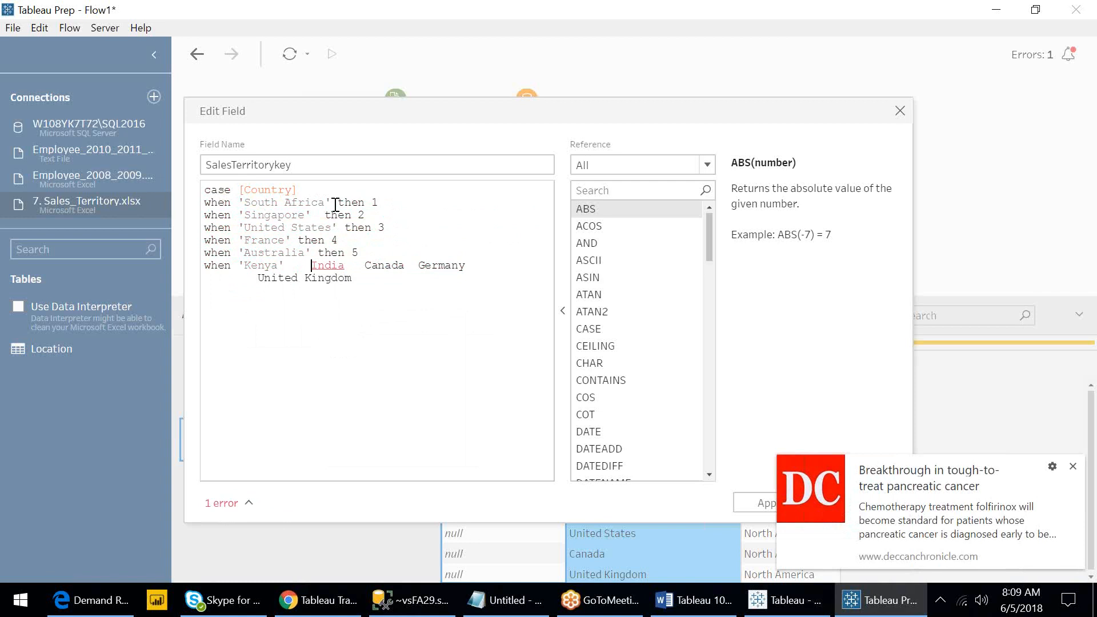
pyautogui.write(' then 6')
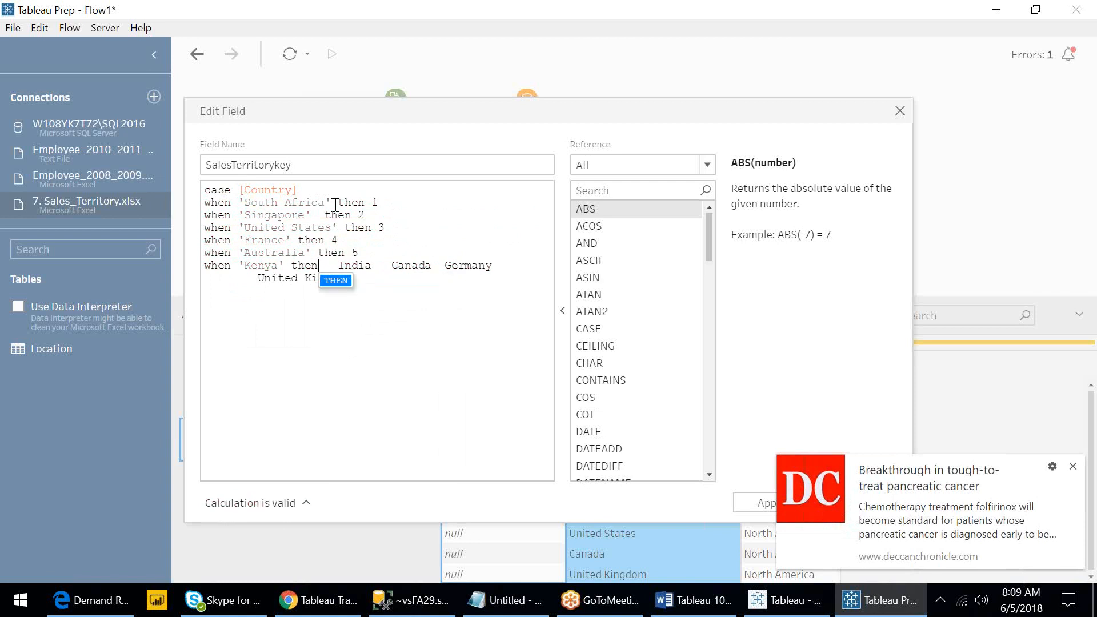
# - Move India to its own line and complete the clause when 'India' then 7
pyautogui.press('Return')
pyautogui.write('when ')
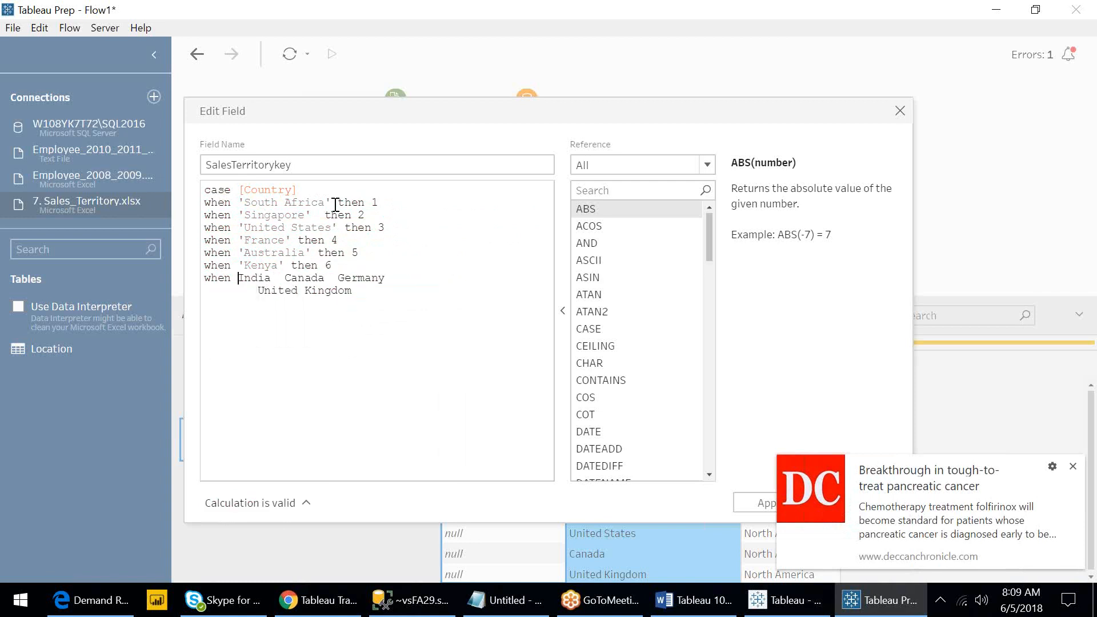
pyautogui.write("'")
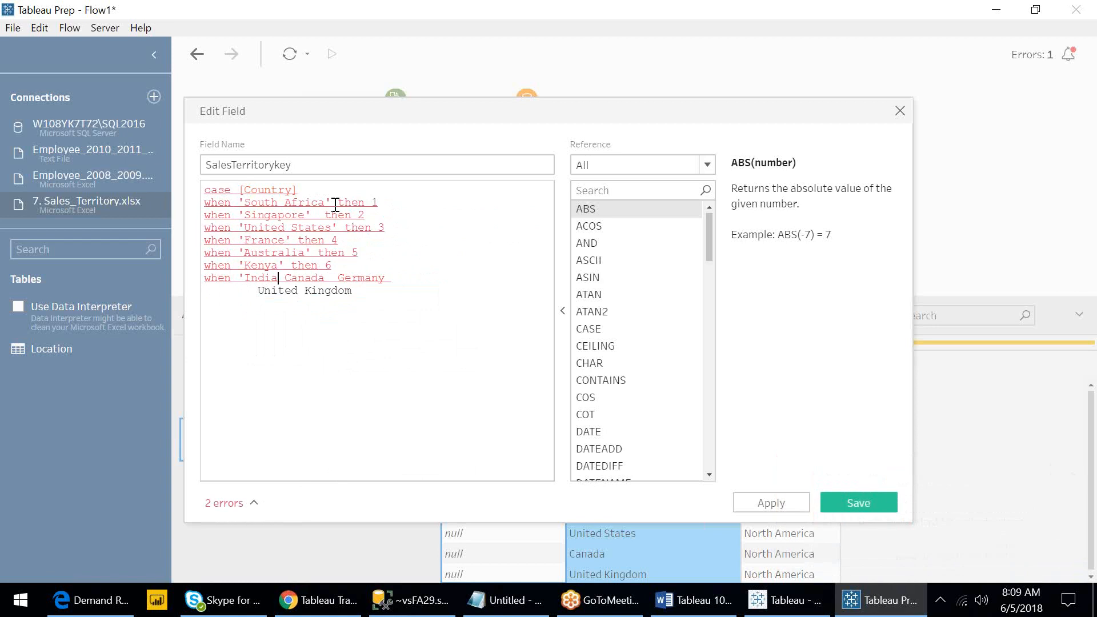
pyautogui.write("' then ")
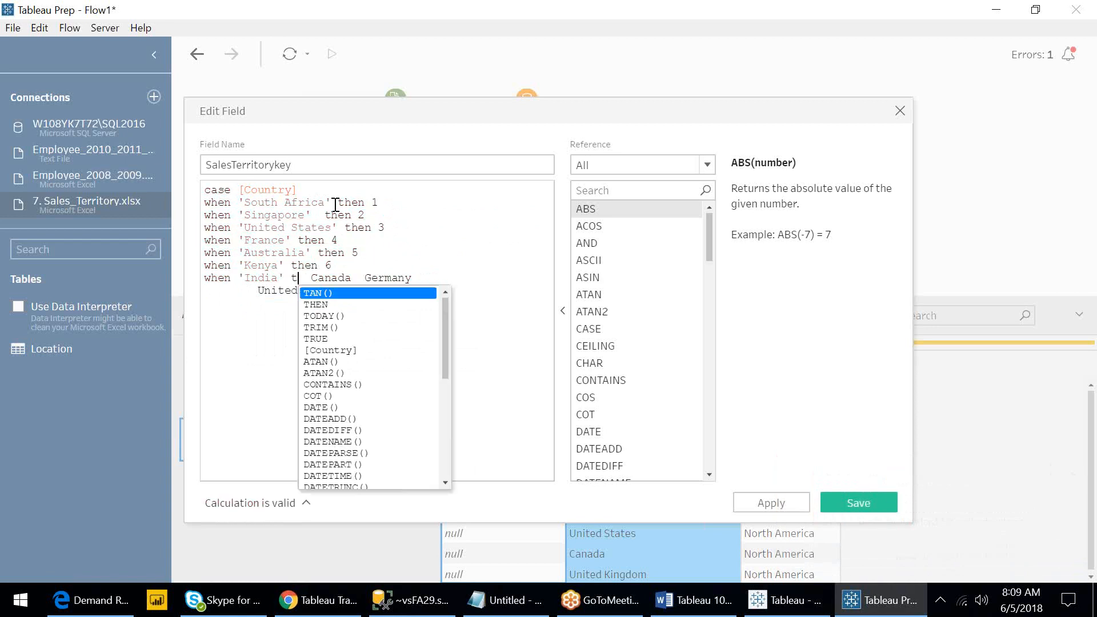
pyautogui.write('7')
# - Move Canada to its own line and complete the clause when 'Canada' then 8
pyautogui.press('Return')
pyautogui.write("when '")
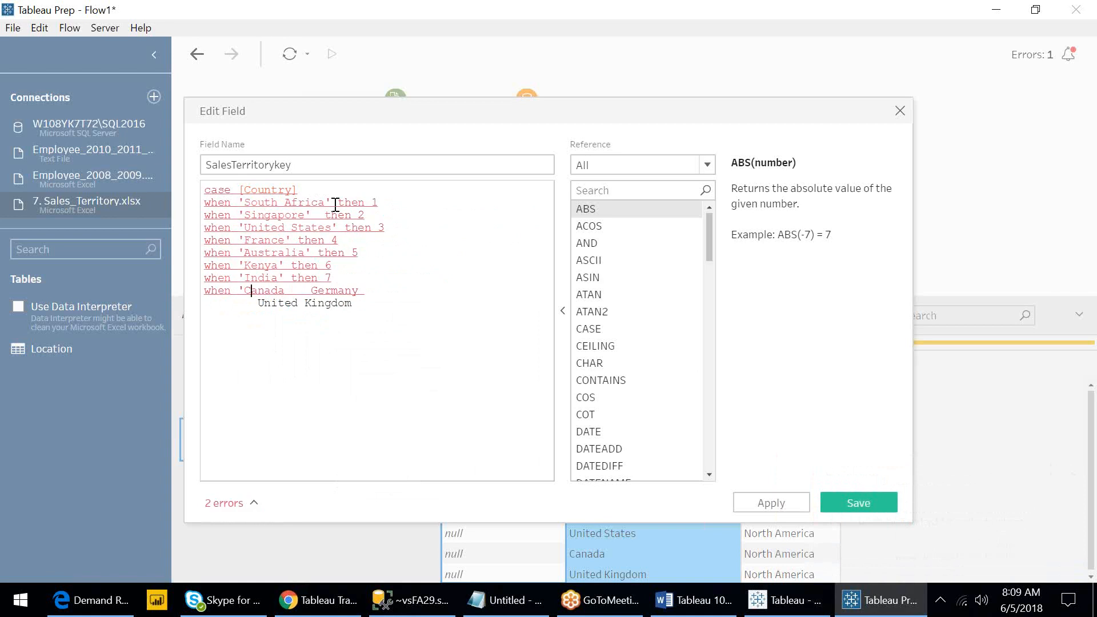
pyautogui.press('Right')
pyautogui.press('Right')
pyautogui.press('Right')
pyautogui.write("' then 8")
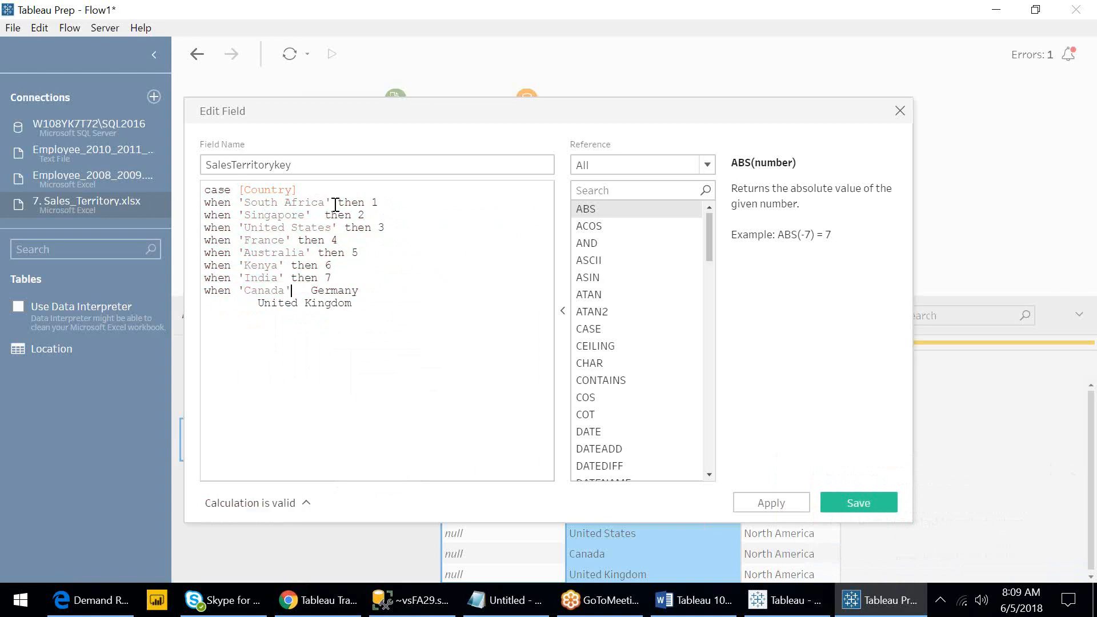
# - Move Germany to its own line and complete the clause when 'Germany' then 9
pyautogui.press('Return')
pyautogui.write("when '")
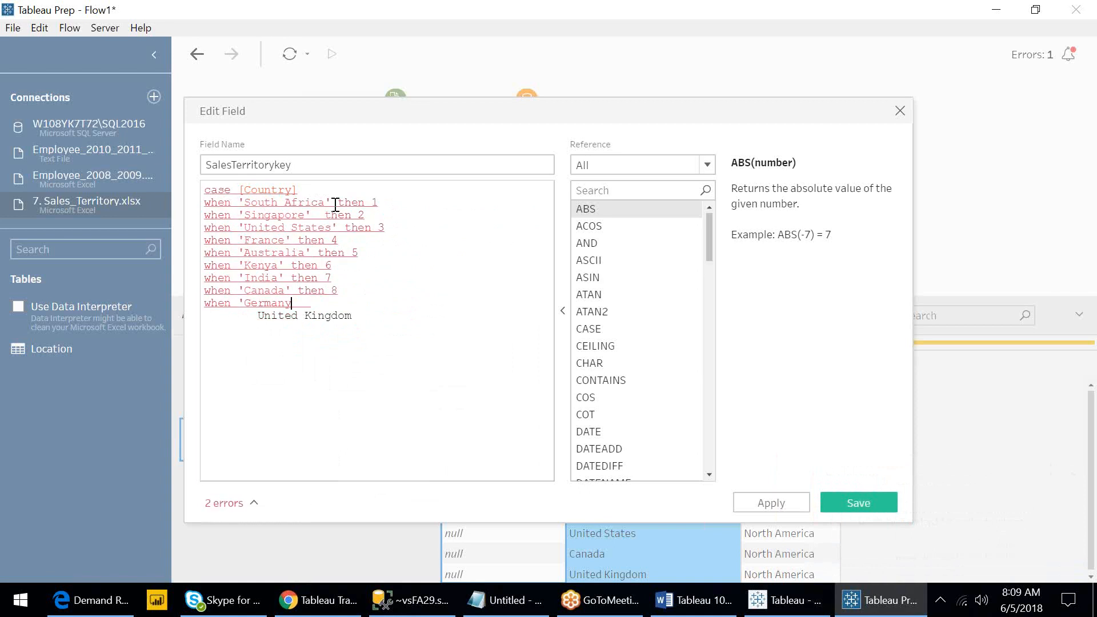
pyautogui.press('Right')
pyautogui.press('Right')
pyautogui.write("' ")
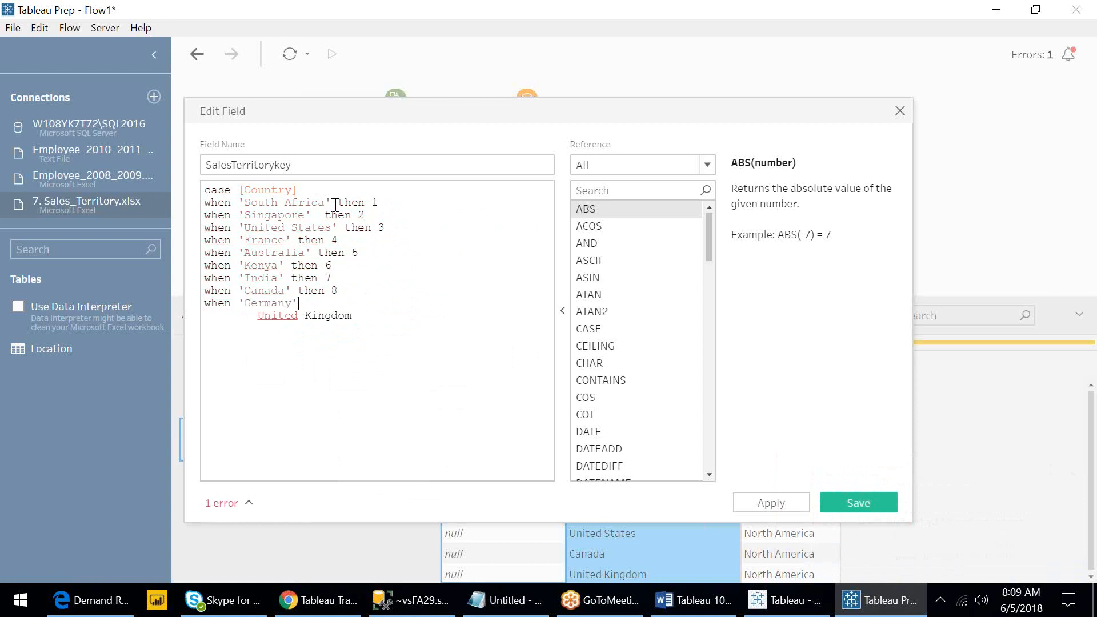
pyautogui.write('the')
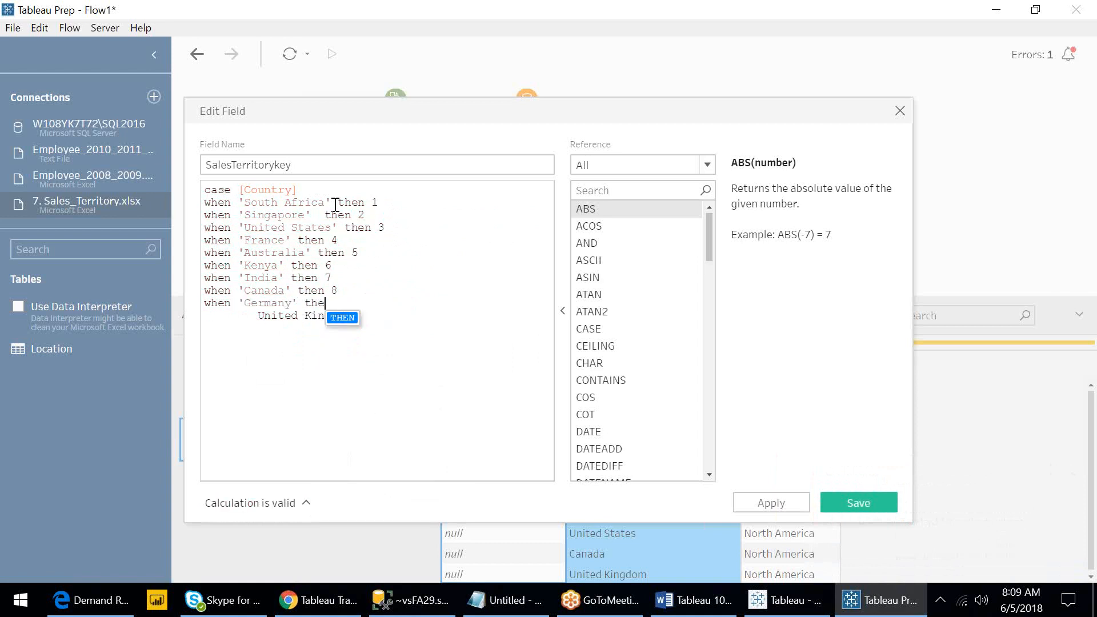
pyautogui.write('n 9')
# - Remove the gap before United Kingdom, complete the clause when 'United Kingdom' then 10, and close the CASE expression with end
pyautogui.press('Return')
pyautogui.write('when ')
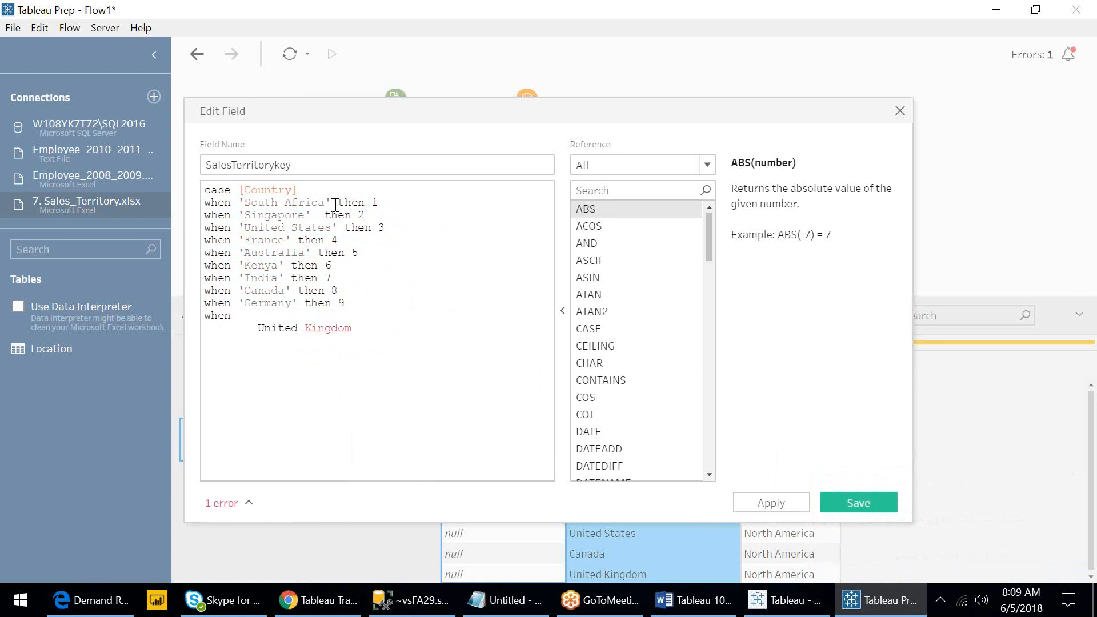
pyautogui.write("'")
pyautogui.press('Delete')
pyautogui.press('Delete')
pyautogui.press('Delete')
pyautogui.press('Delete')
pyautogui.press('Delete')
pyautogui.press('Delete')
pyautogui.press('Delete')
pyautogui.press('Delete')
pyautogui.press('Delete')
pyautogui.press('Right')
pyautogui.press('Right')
pyautogui.press('Right')
pyautogui.press('Right')
pyautogui.press('Right')
pyautogui.press('Right')
pyautogui.press('Right')
pyautogui.press('Right')
pyautogui.press('Right')
pyautogui.press('Right')
pyautogui.press('Right')
pyautogui.write("' then 10")
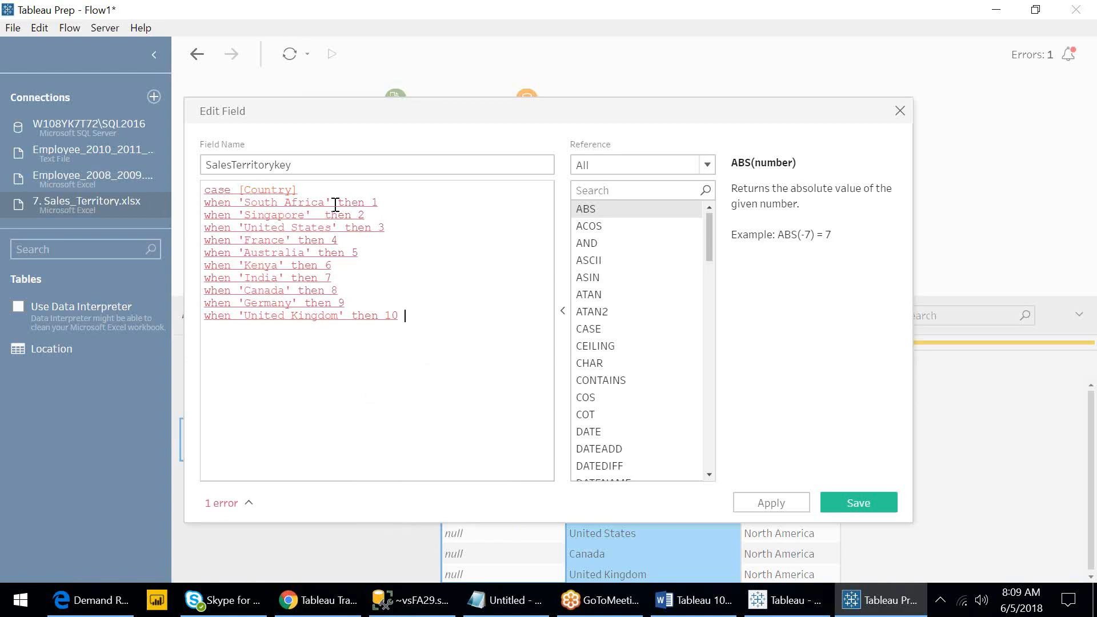
pyautogui.press('Return')
pyautogui.write('end')
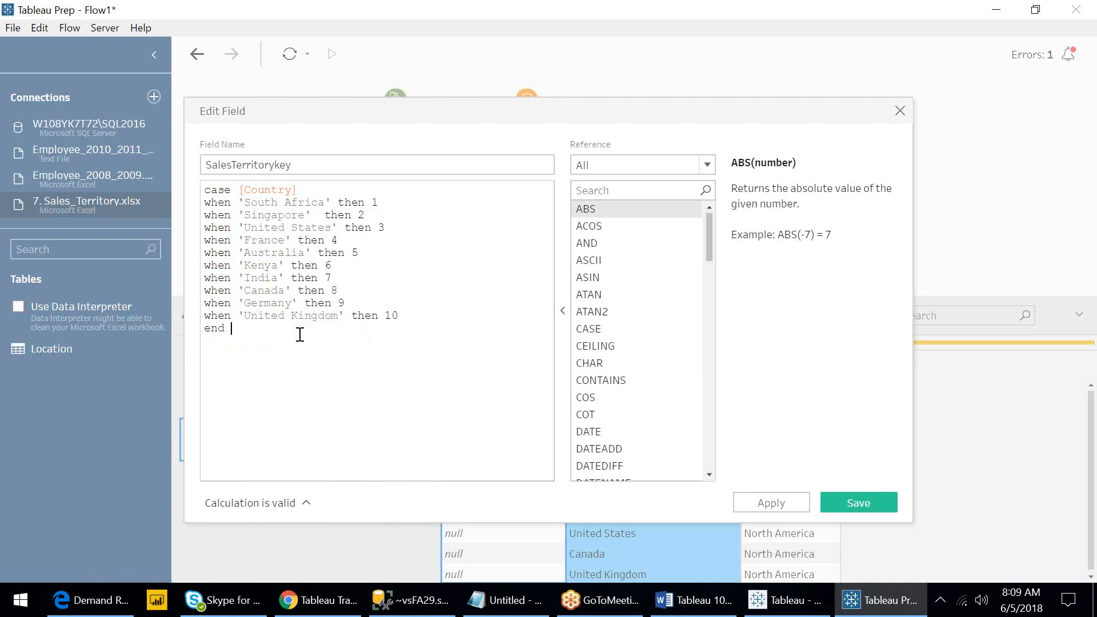
# - Try the Canada clause without quotes around the country name, and undo the quote removal
pyautogui.click(242, 290)
pyautogui.press('BackSpace')
pyautogui.click(281, 291)
pyautogui.press('BackSpace')
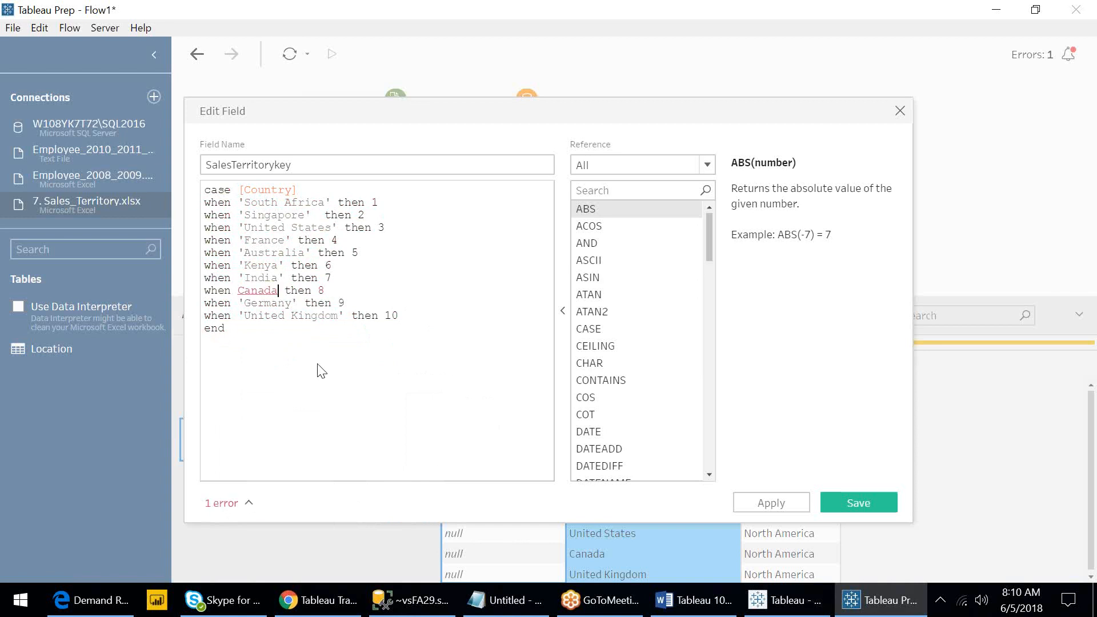
pyautogui.hotkey('ctrl', 'z')
pyautogui.hotkey('ctrl', 'z')
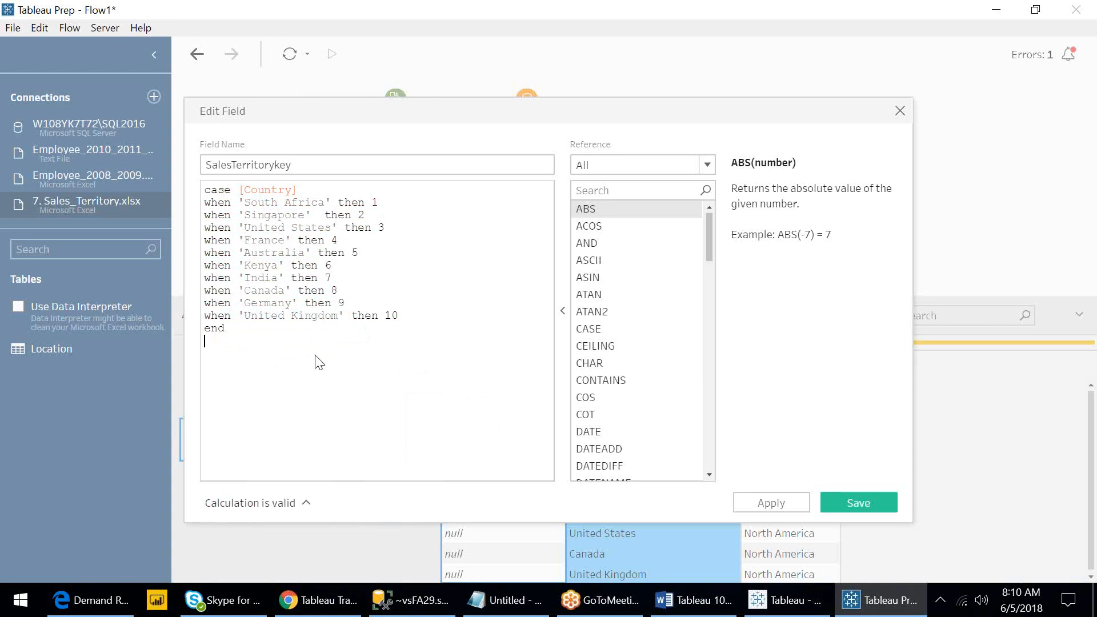
# - Save the SalesTerritorykey calculated field and rename the Clean 2 step as Location_result
pyautogui.click(849, 500)
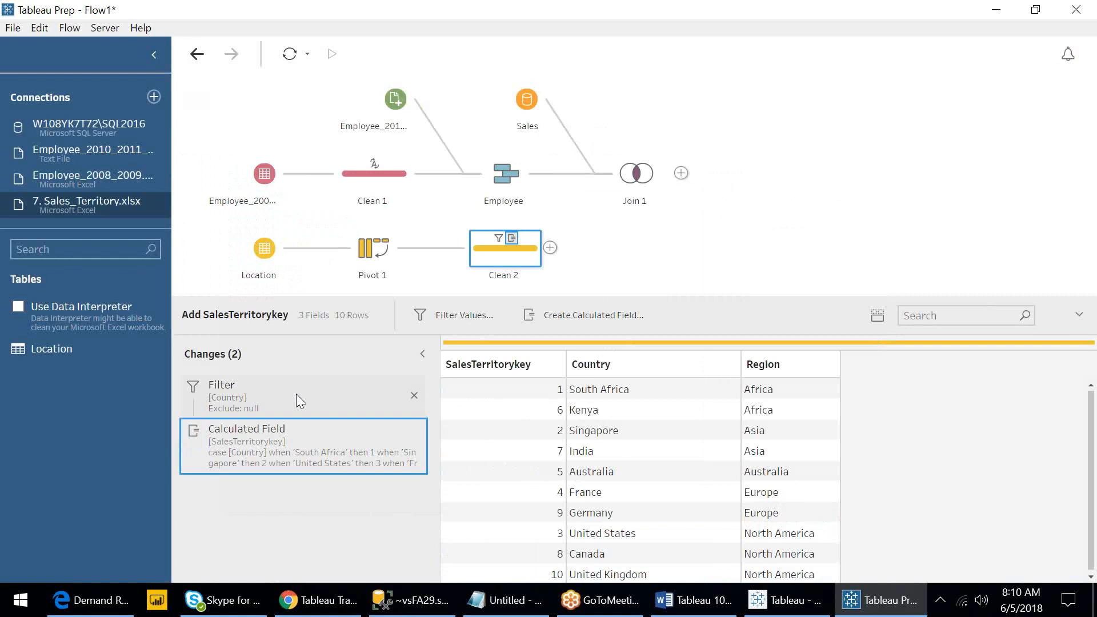
pyautogui.doubleClick(516, 278)
pyautogui.write('Location_ result')
pyautogui.press('Return')
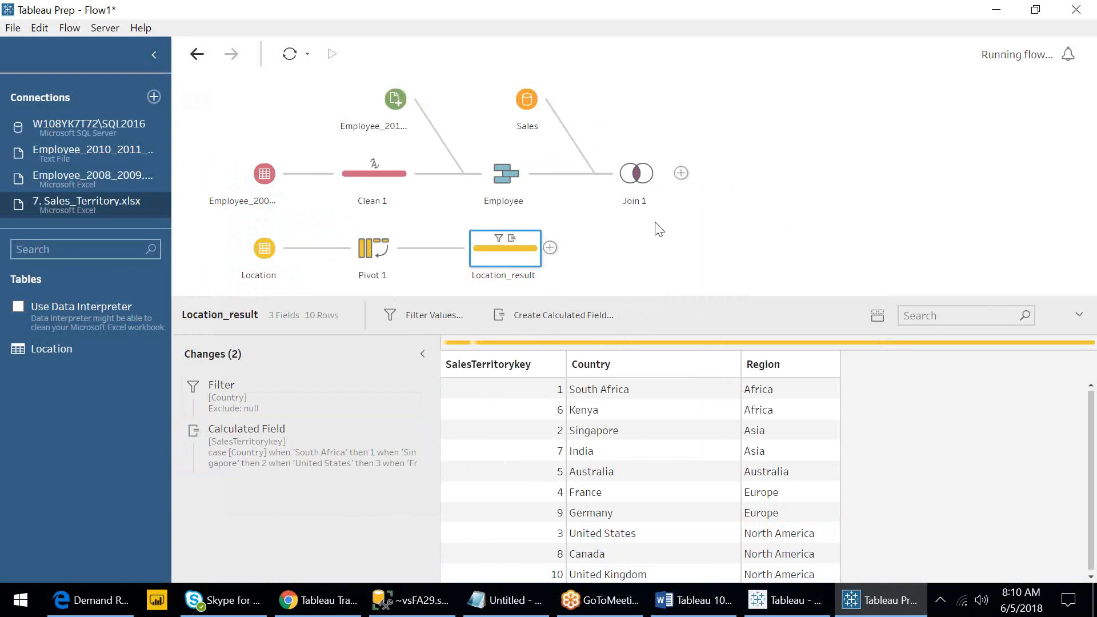
# - Join Location_result with Join 1 on the sales territory key and review the summary of join results
pyautogui.moveTo(707, 188); pyautogui.dragTo(698, 172)
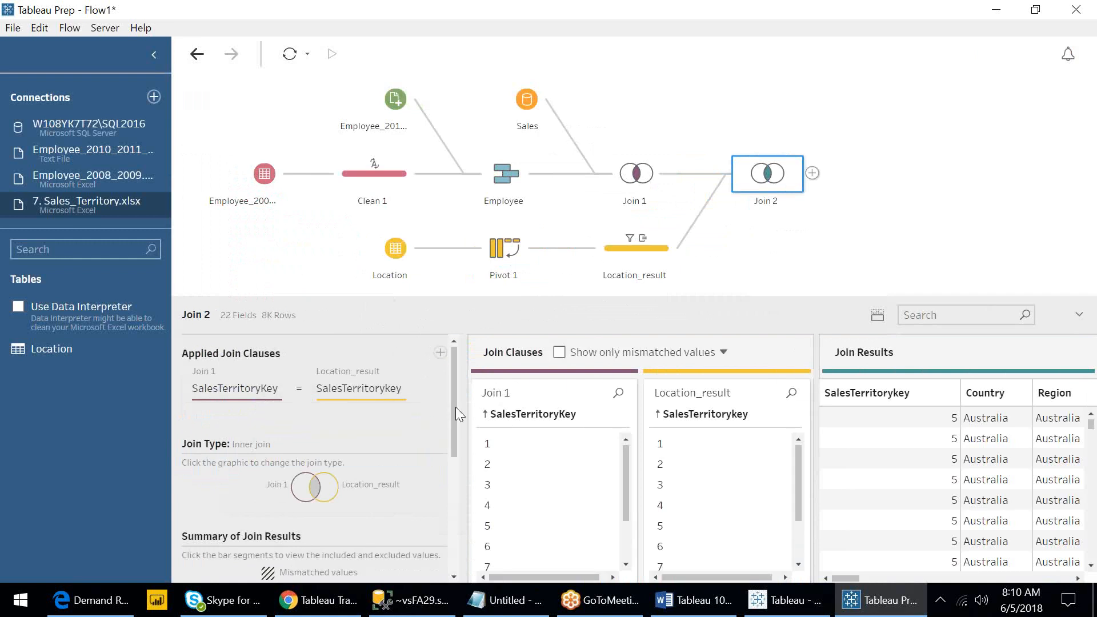
pyautogui.moveTo(455, 407); pyautogui.dragTo(458, 477)
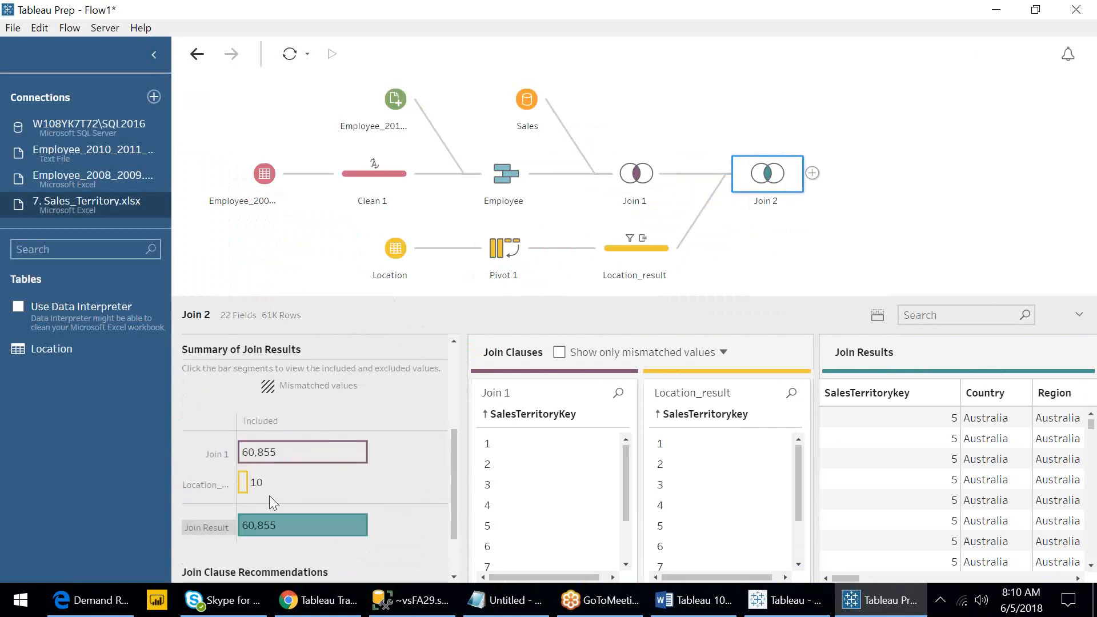
pyautogui.moveTo(454, 468); pyautogui.dragTo(442, 338)
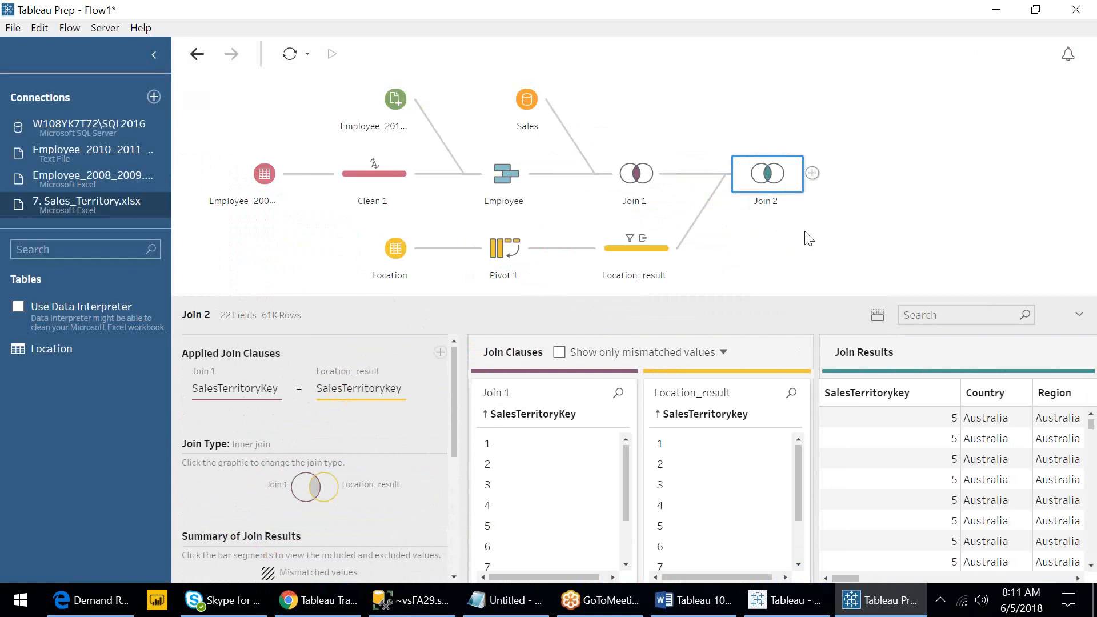
# - Rename the Join 2 step as Fianal_result
pyautogui.doubleClick(768, 202)
pyautogui.write('Fina')
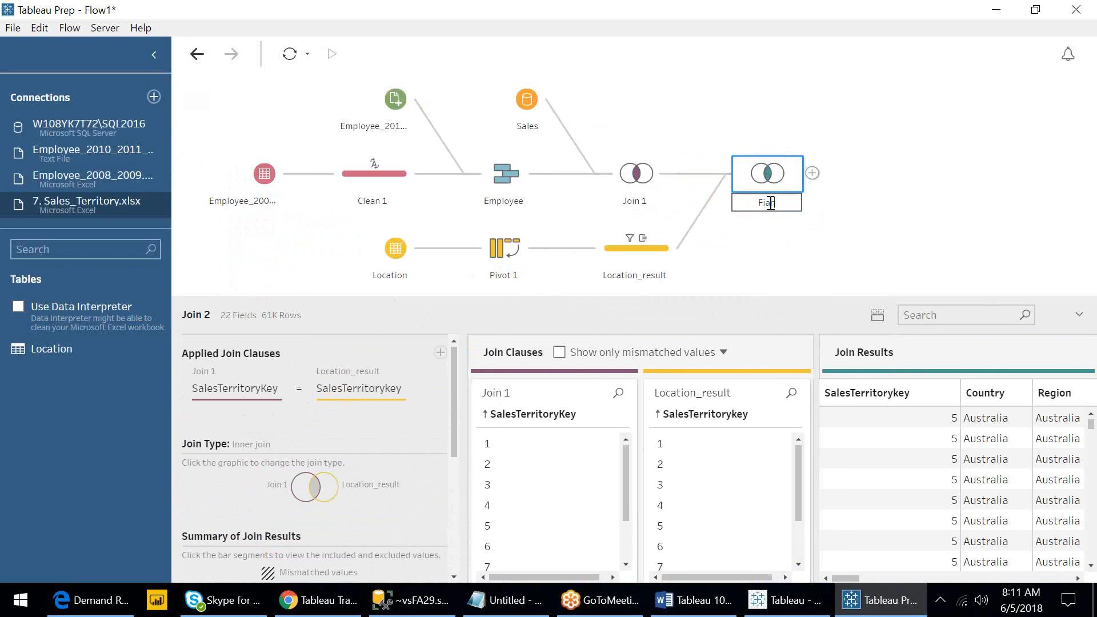
pyautogui.write('al_result')
pyautogui.press('Return')
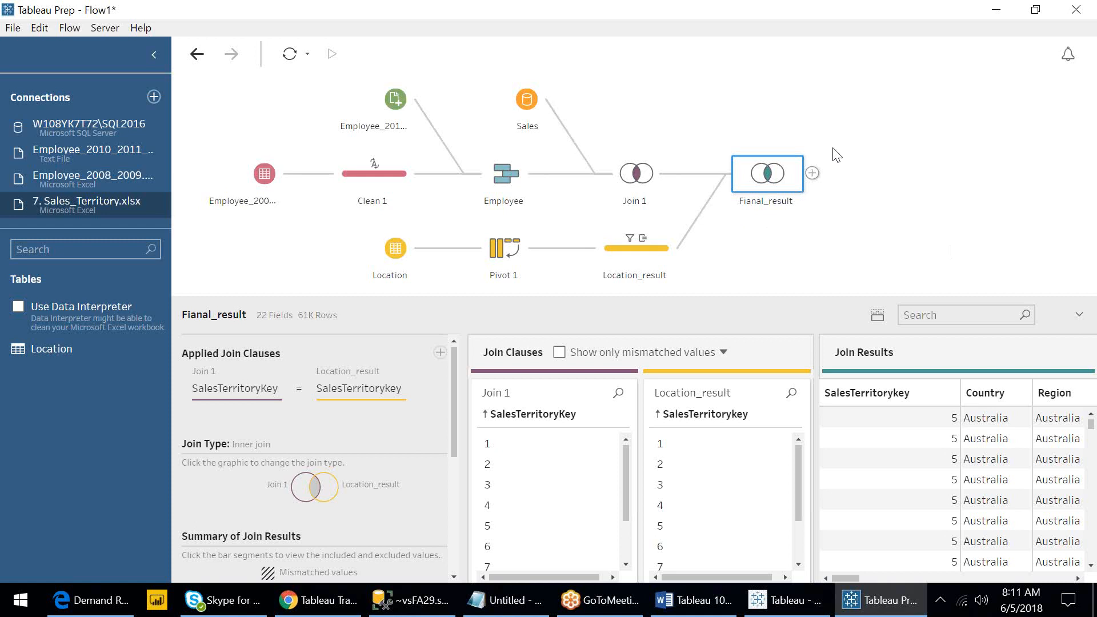
# - Add an output step after Fianal_result and remove it from the flow again
pyautogui.click(812, 172)
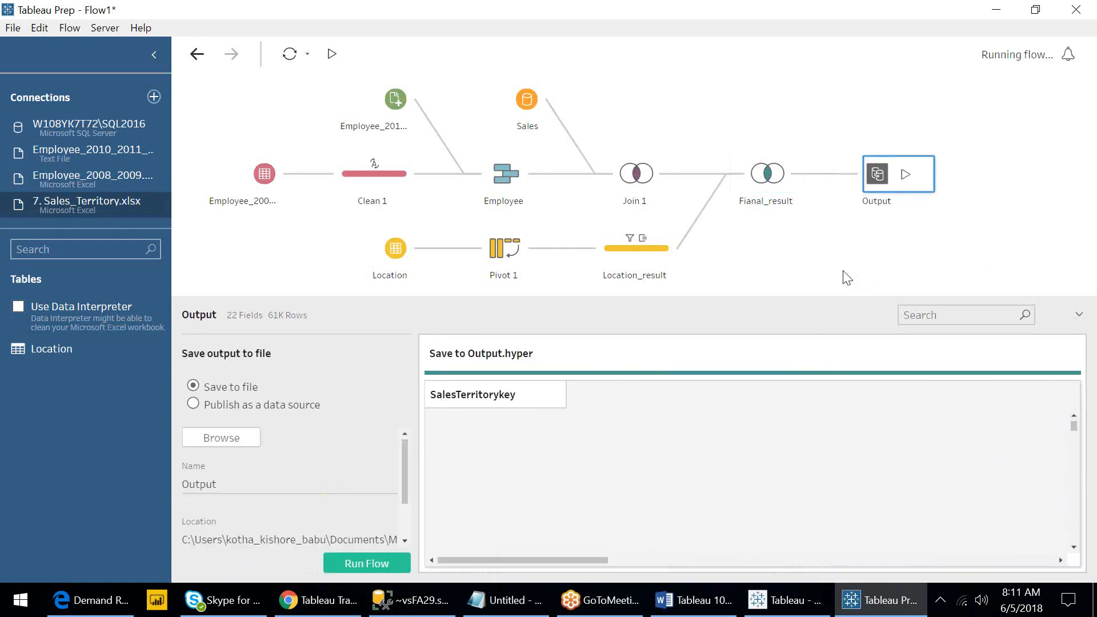
pyautogui.rightClick(880, 178)
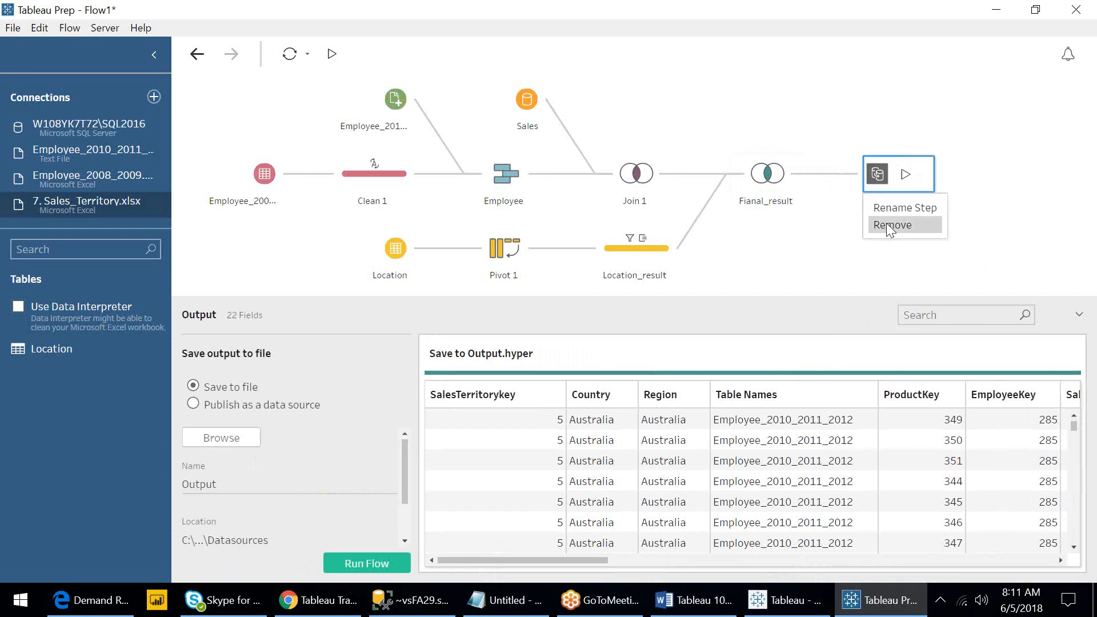
pyautogui.click(889, 226)
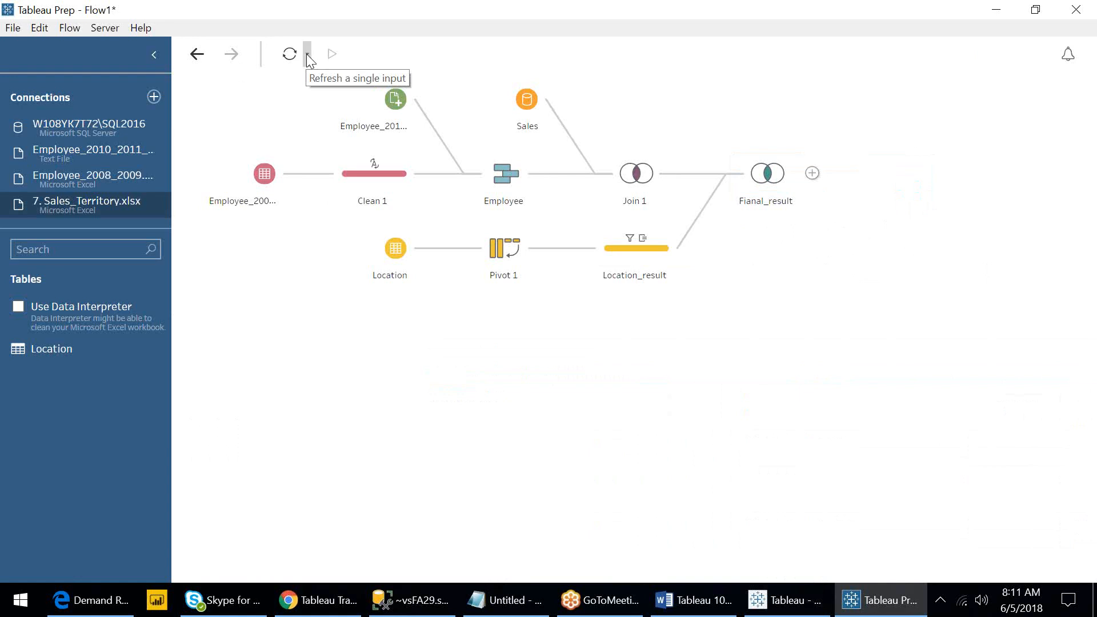
# - Start saving the flow as a new file and go to the Tableau Practice Files folder in Downloads
pyautogui.click(78, 29)
pyautogui.press('Escape')
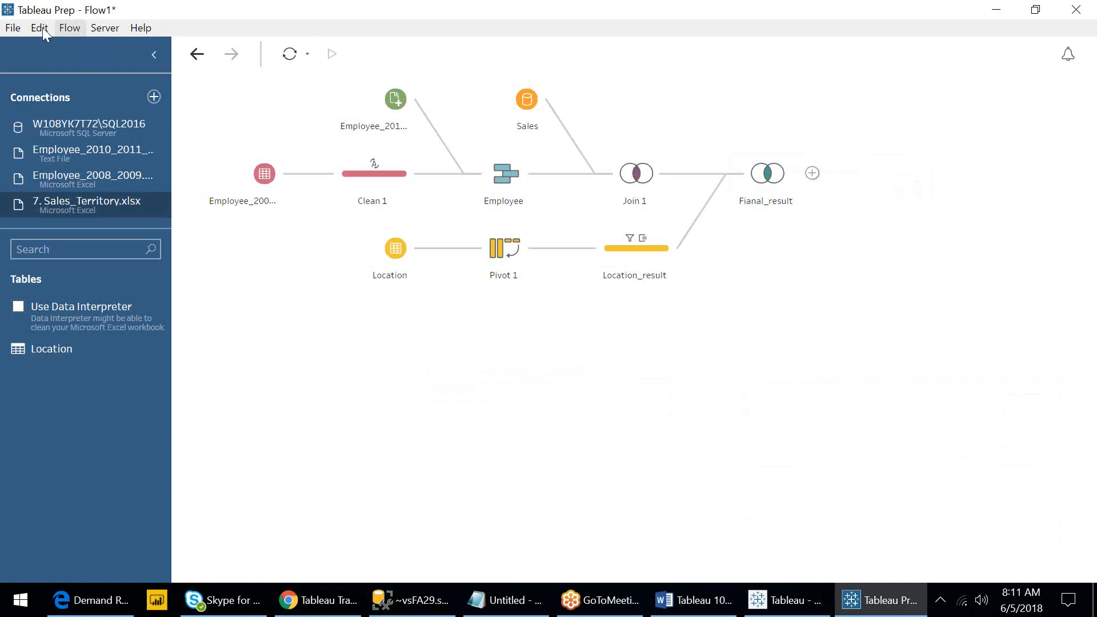
pyautogui.click(42, 28)
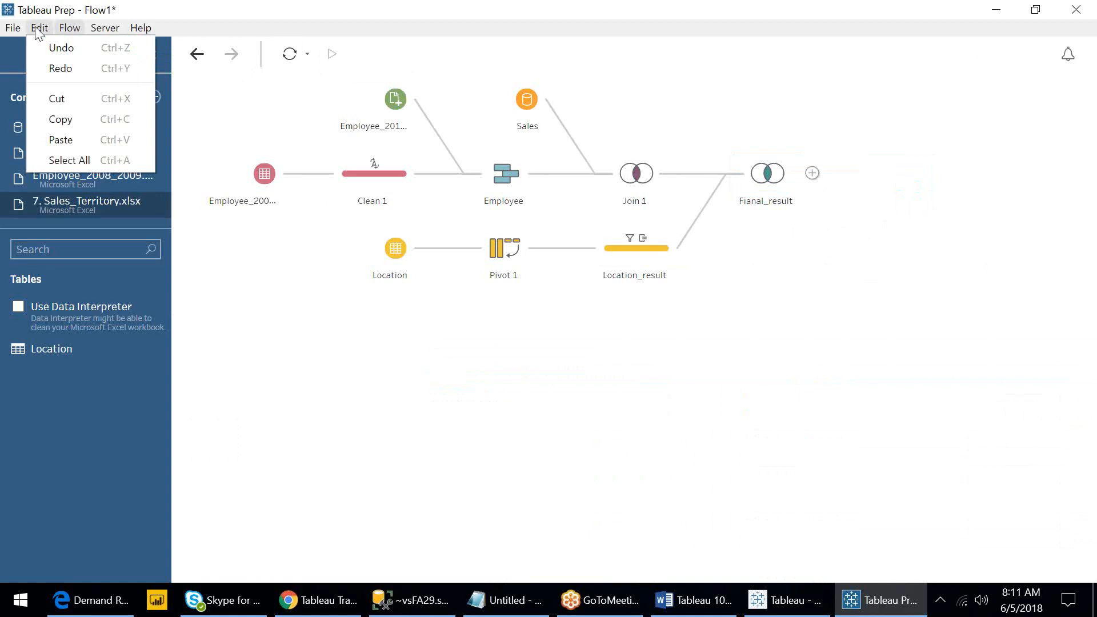
pyautogui.click(12, 28)
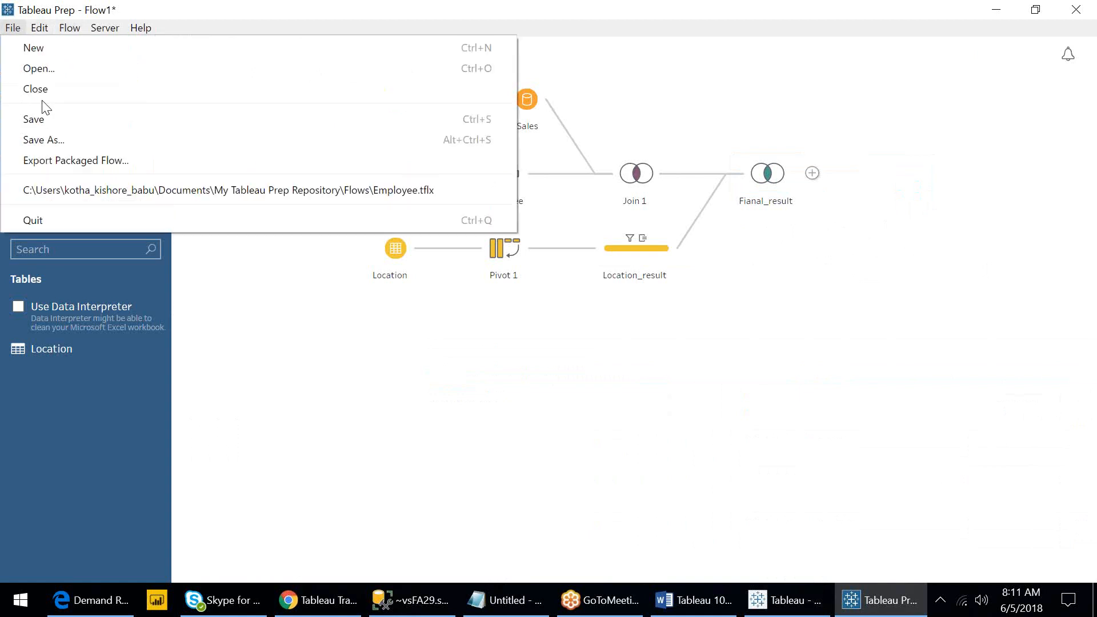
pyautogui.click(53, 143)
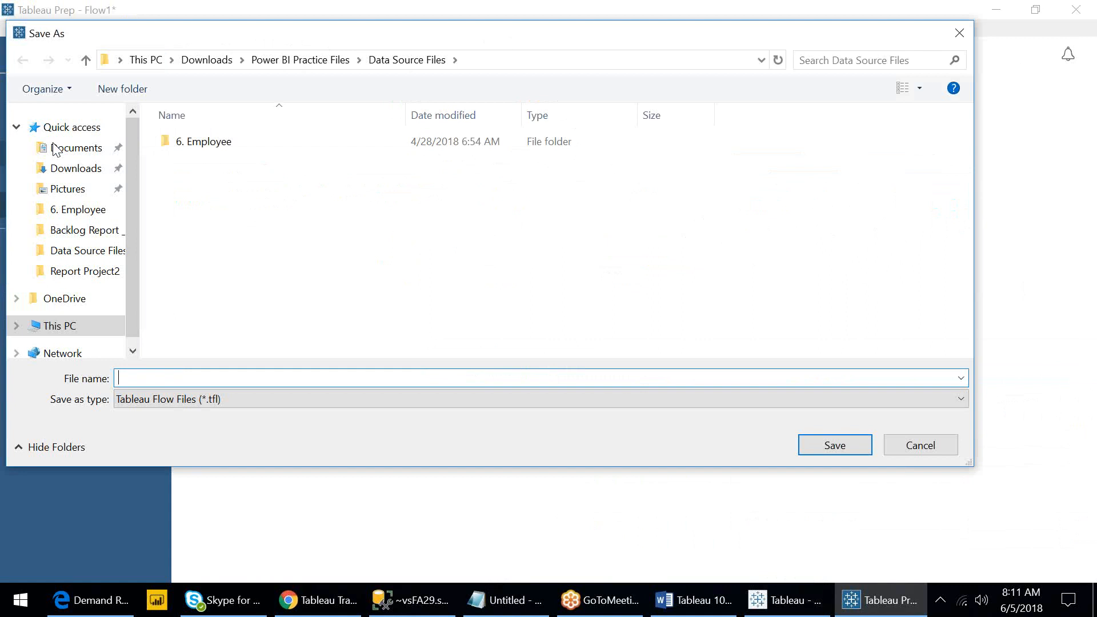
pyautogui.click(289, 60)
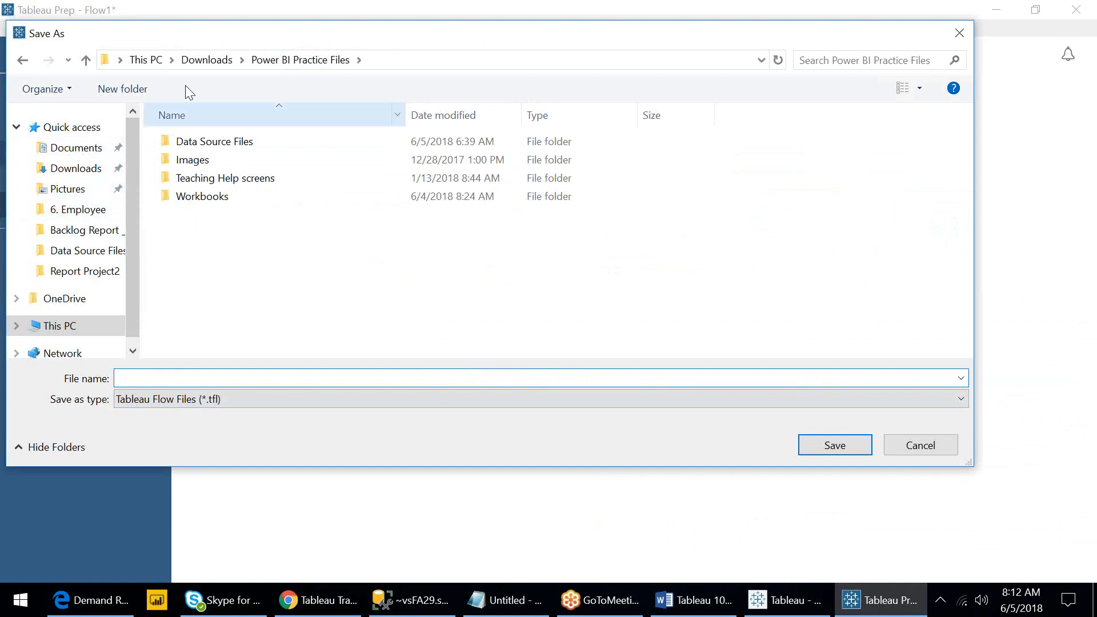
pyautogui.click(201, 65)
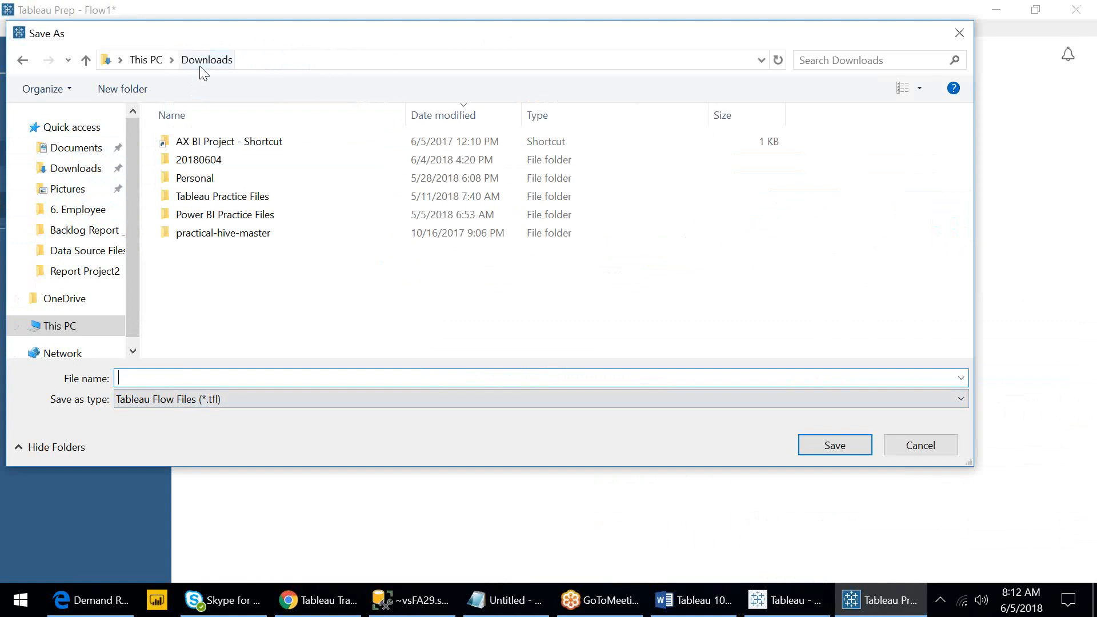
pyautogui.doubleClick(201, 196)
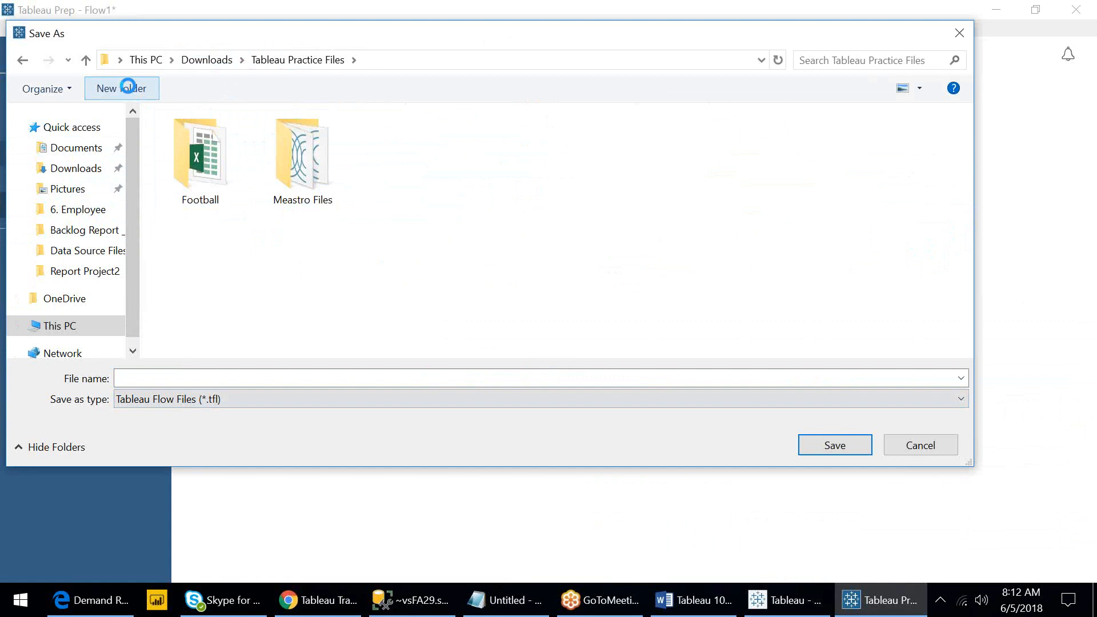
# - Create a folder named Flows inside Tableau Practice Files
pyautogui.click(128, 88)
pyautogui.write('Sales_Fl')
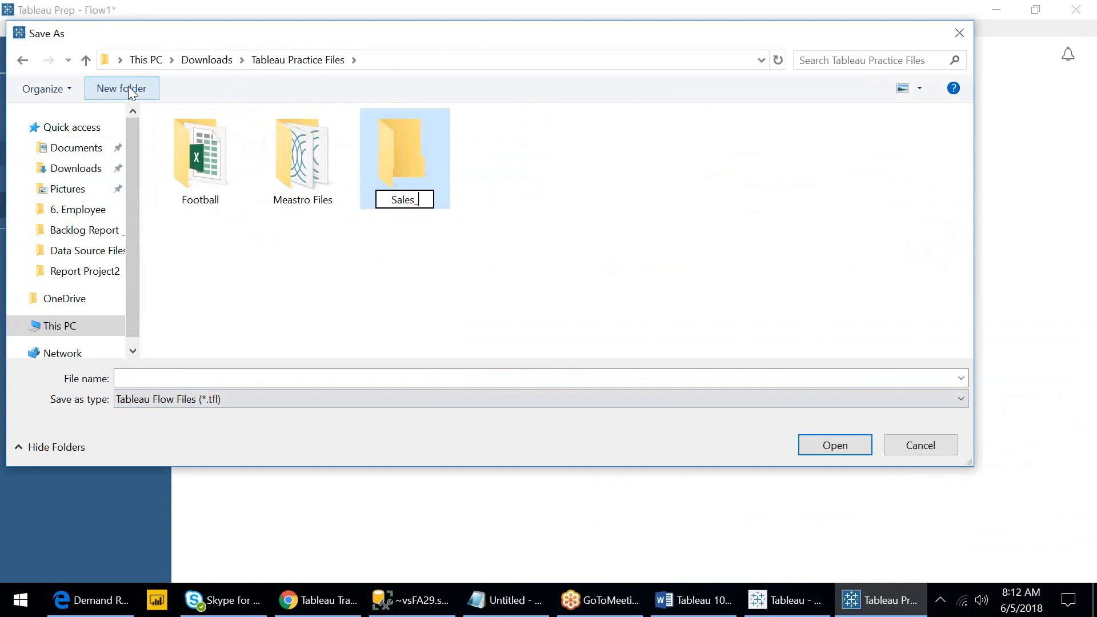
pyautogui.press('BackSpace')
pyautogui.press('BackSpace')
pyautogui.press('BackSpace')
pyautogui.press('BackSpace')
pyautogui.press('BackSpace')
pyautogui.press('BackSpace')
pyautogui.press('BackSpace')
pyautogui.press('BackSpace')
pyautogui.write('F')
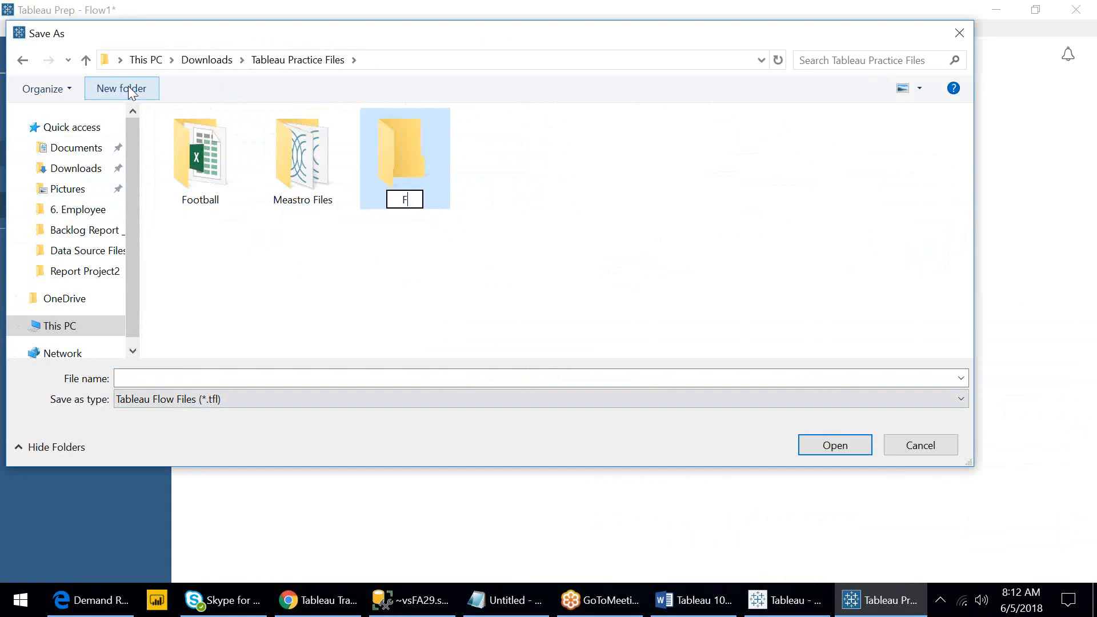
pyautogui.write('lows')
pyautogui.press('Return')
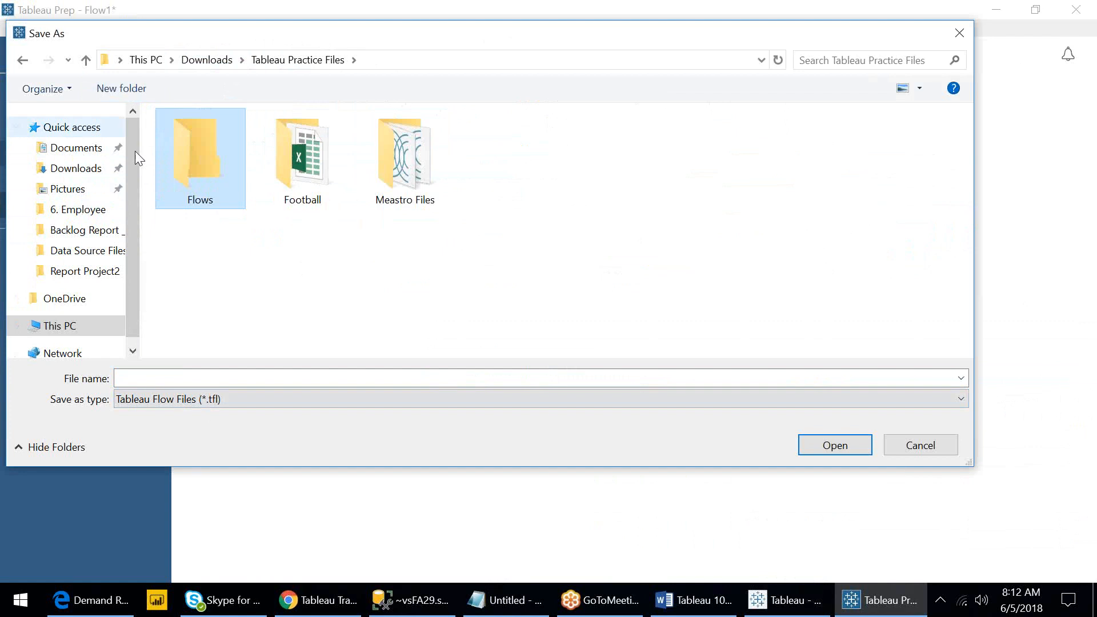
# - Save the flow as Sales_06052018 in the Flows folder and dismiss the news notification
pyautogui.doubleClick(191, 191)
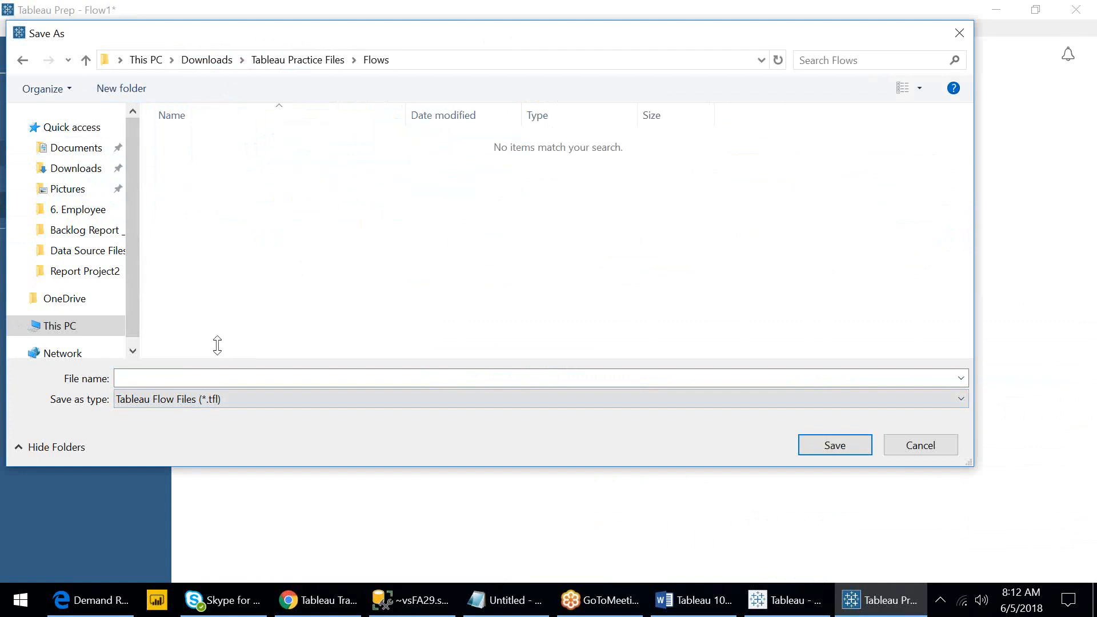
pyautogui.click(215, 376)
pyautogui.write('Sales_')
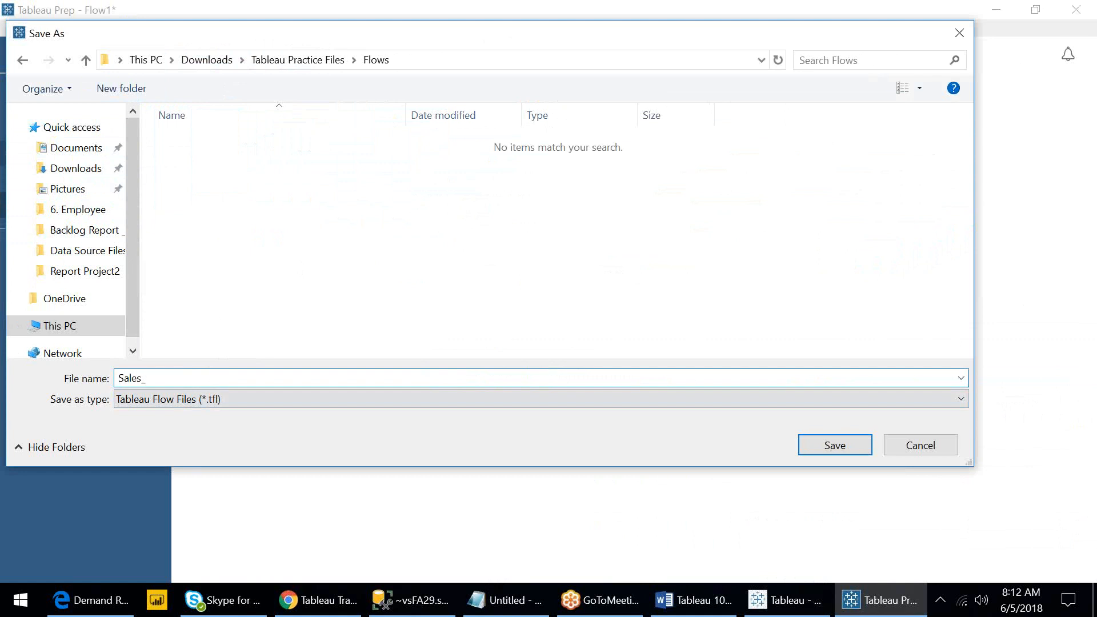
pyautogui.write('060')
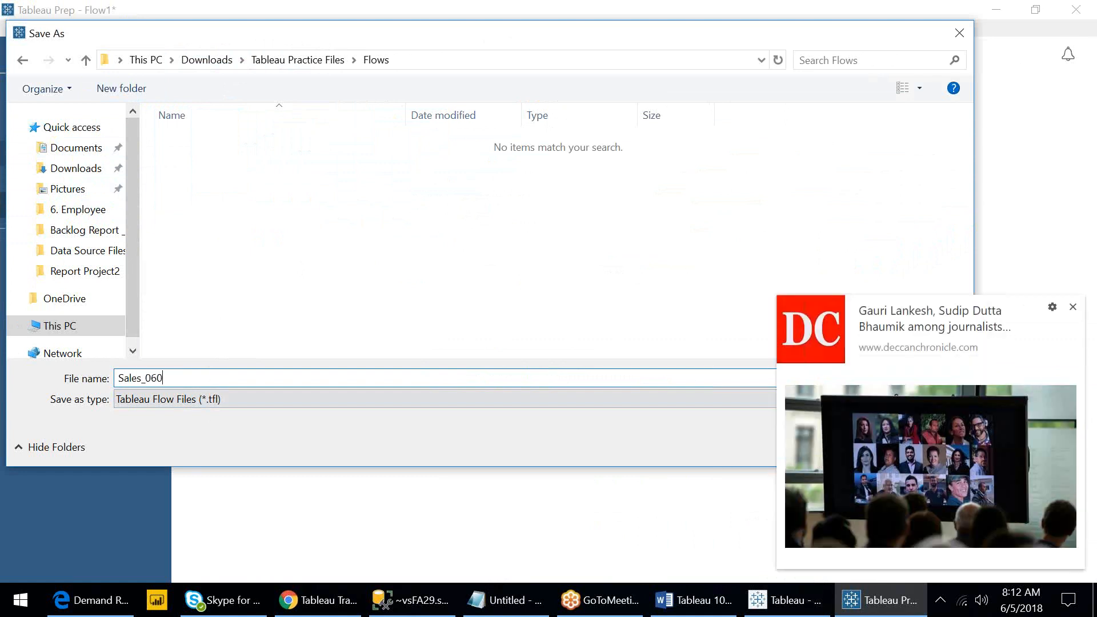
pyautogui.write('52018')
pyautogui.press('Return')
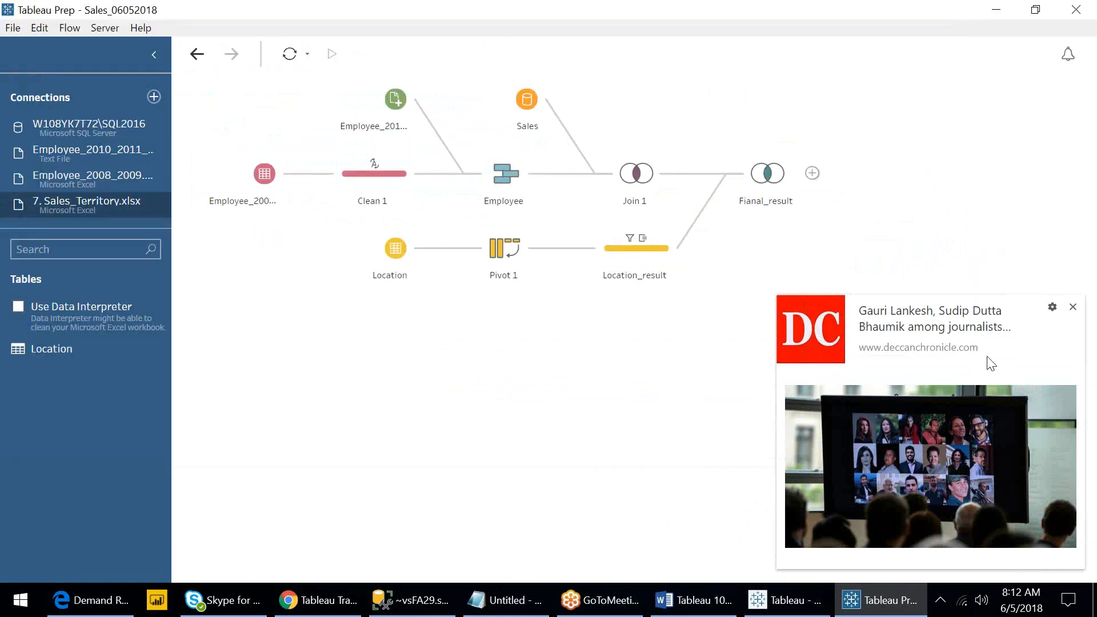
pyautogui.click(1072, 309)
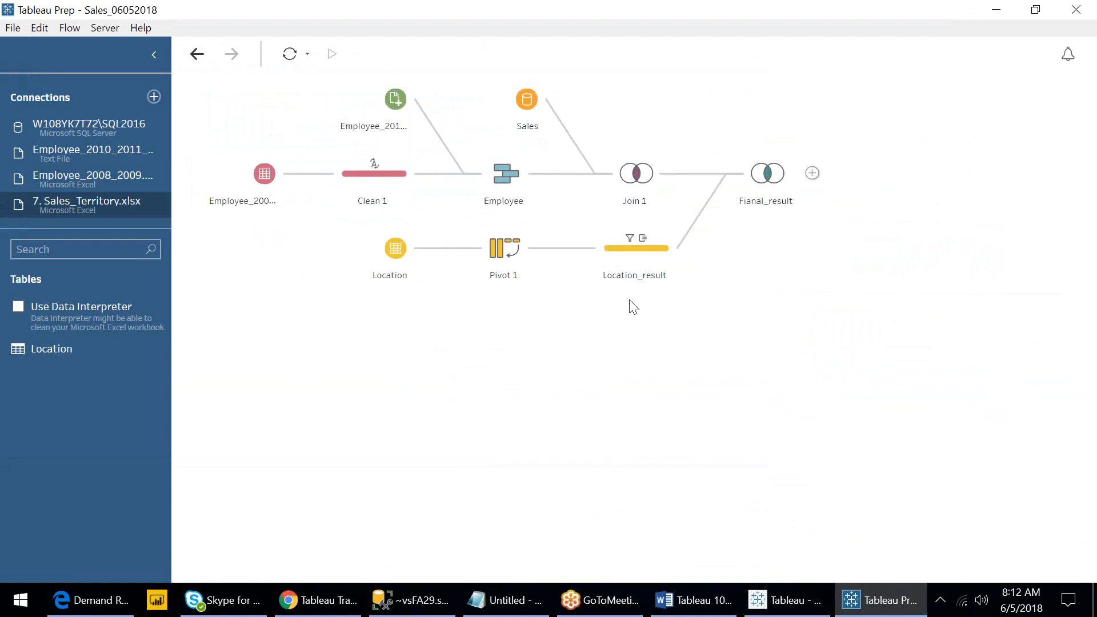
pyautogui.rightClick(768, 186)
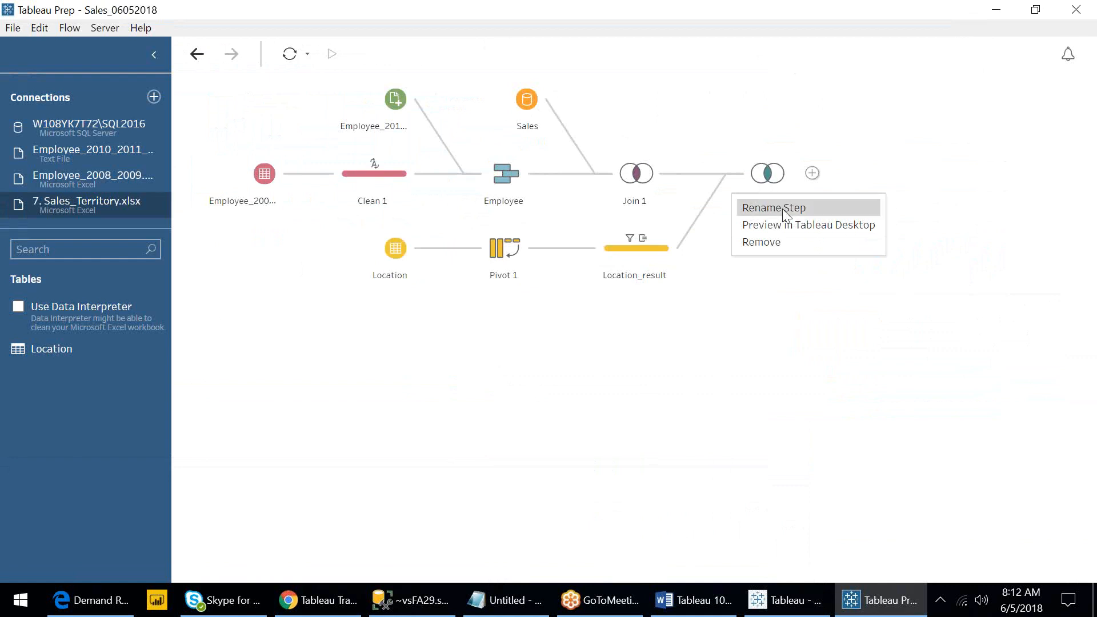
pyautogui.click(771, 178)
pyautogui.rightClick(771, 179)
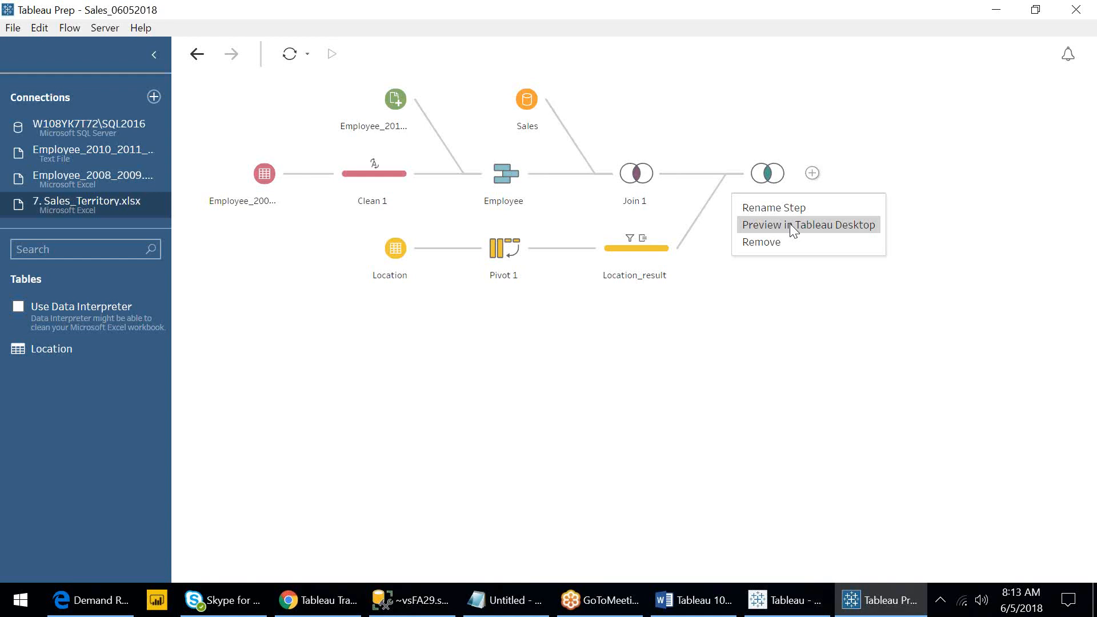
pyautogui.click(862, 172)
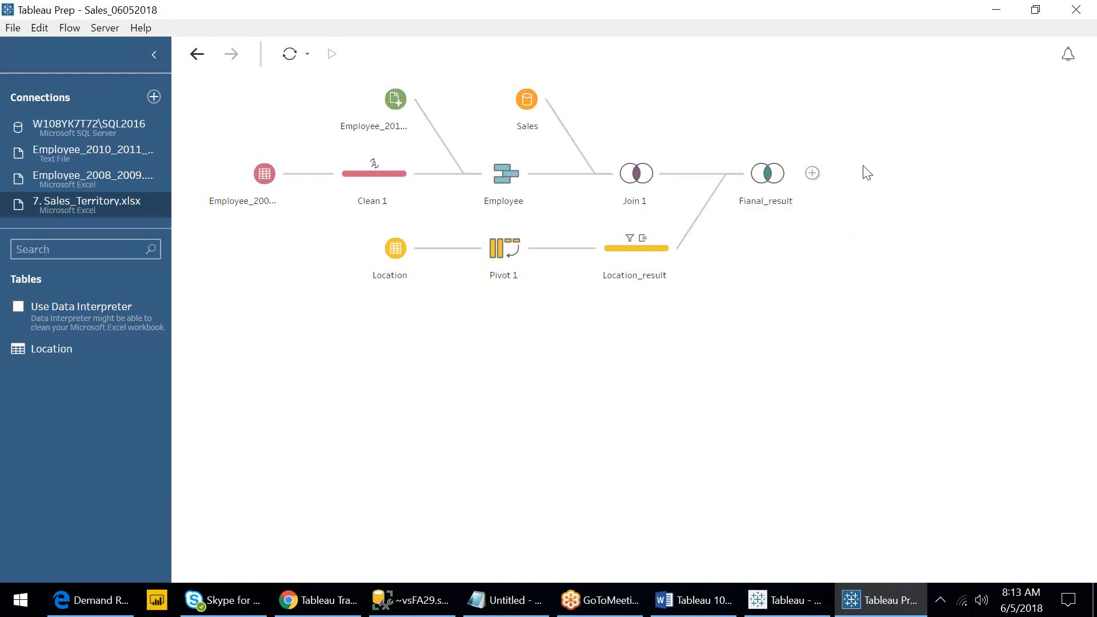
# - Add an output step after Fianal_result
pyautogui.click(813, 175)
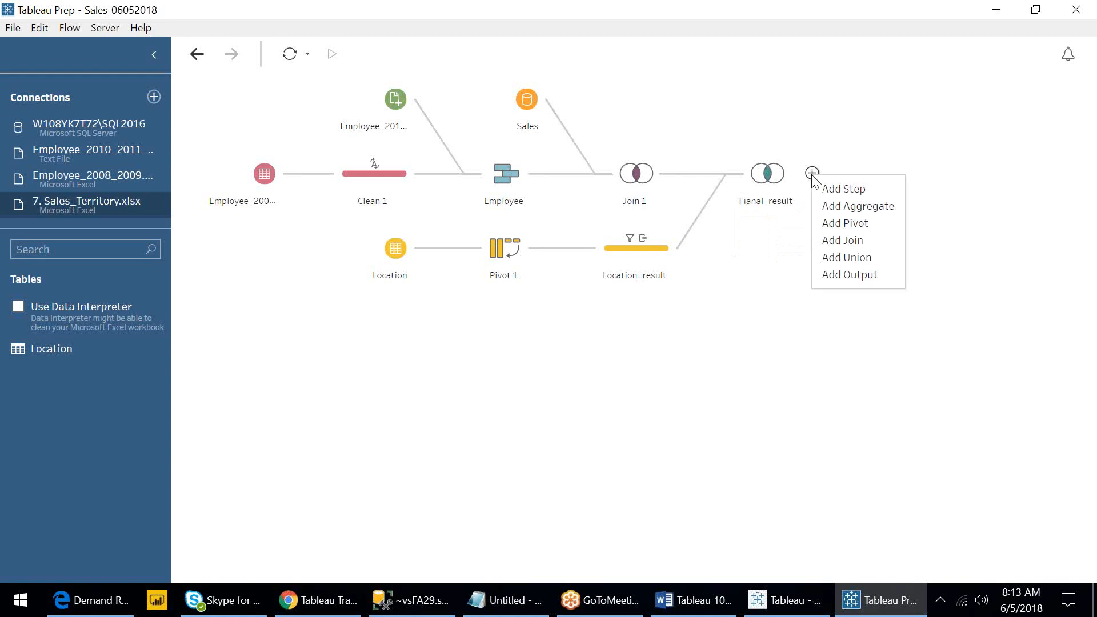
pyautogui.click(838, 276)
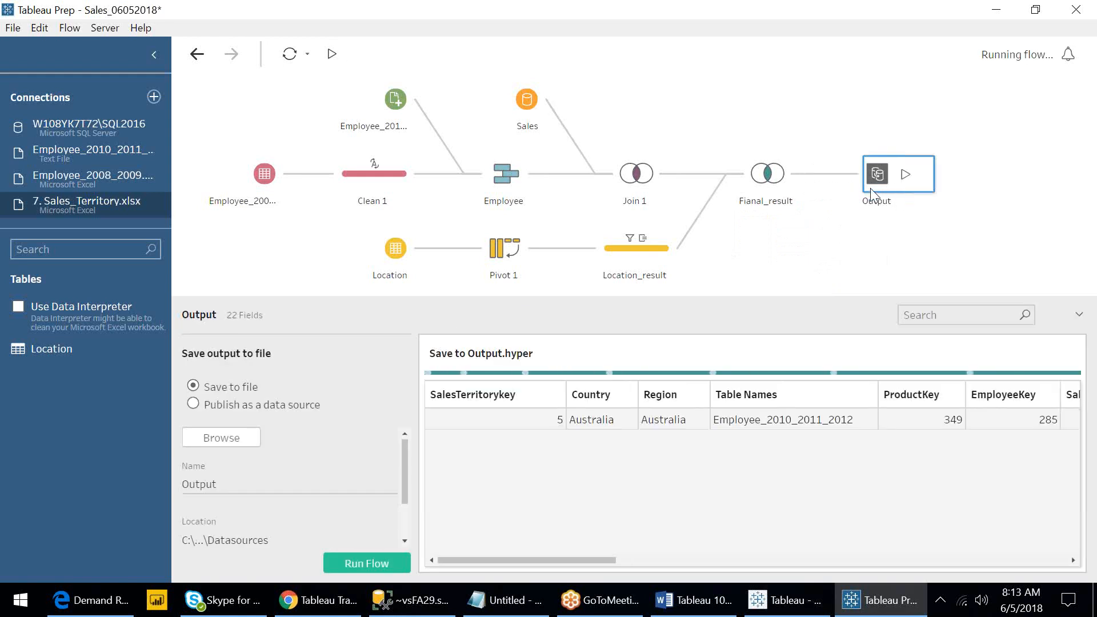
pyautogui.click(812, 172)
pyautogui.click(766, 269)
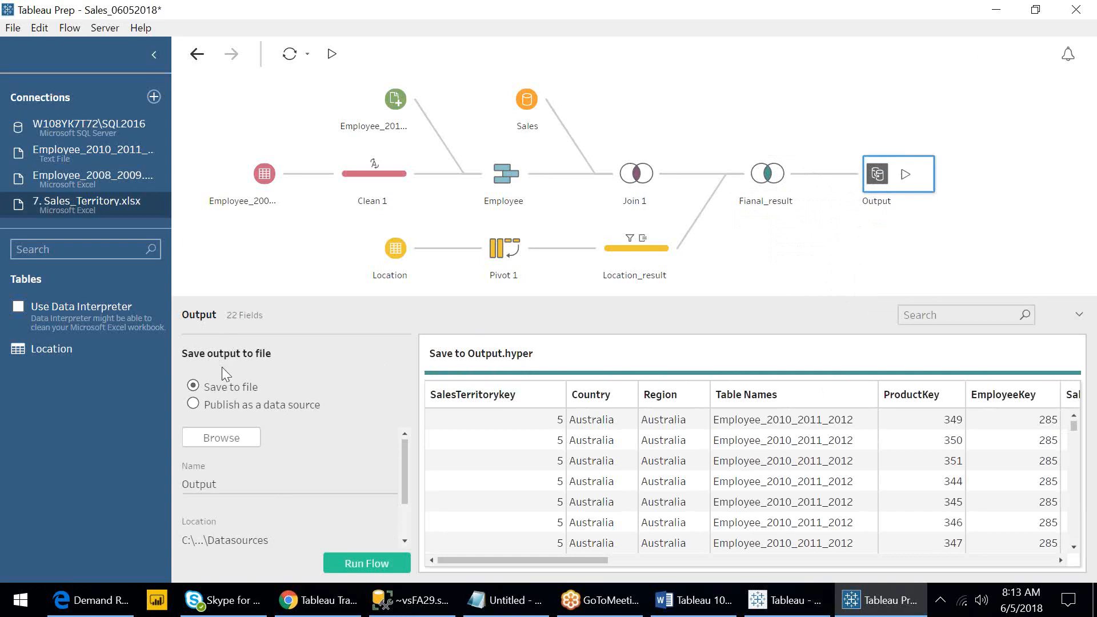
# - Try the option to publish the output as a data source and switch back to saving it to a file
pyautogui.click(229, 407)
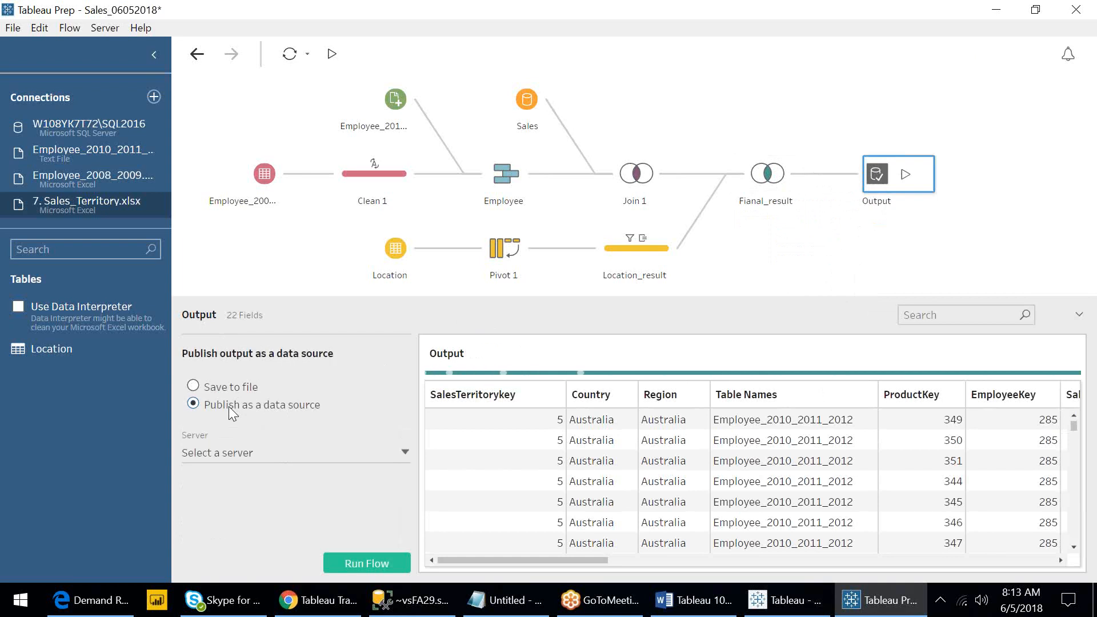
pyautogui.click(403, 457)
pyautogui.click(352, 434)
pyautogui.click(193, 386)
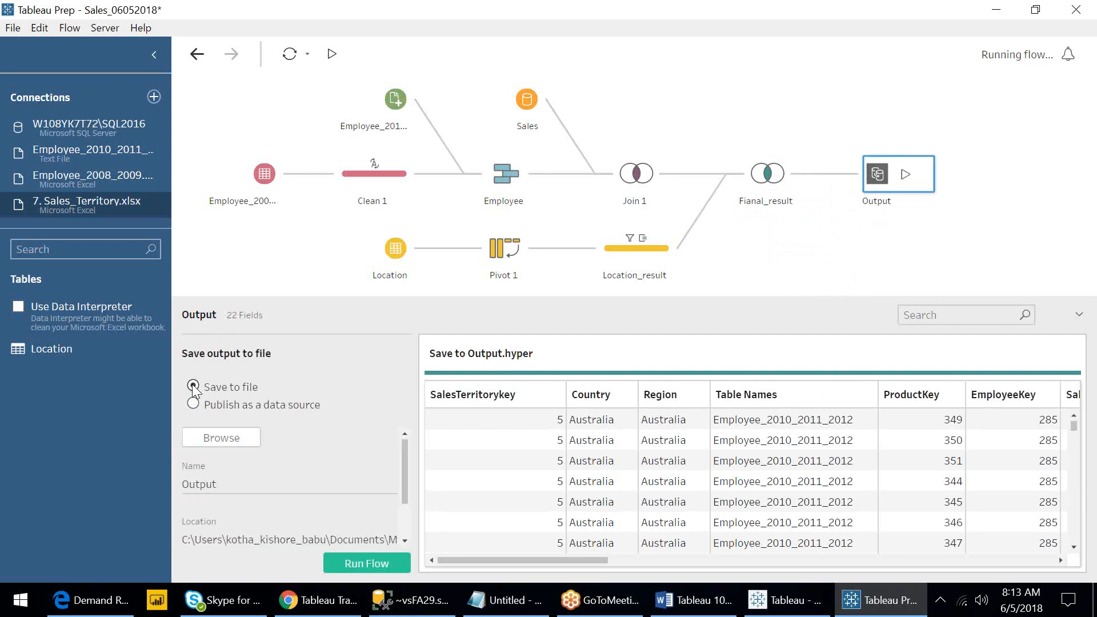
# - Browse for the output file's save location and go to the Tableau Practice Files folder in Downloads
pyautogui.click(233, 440)
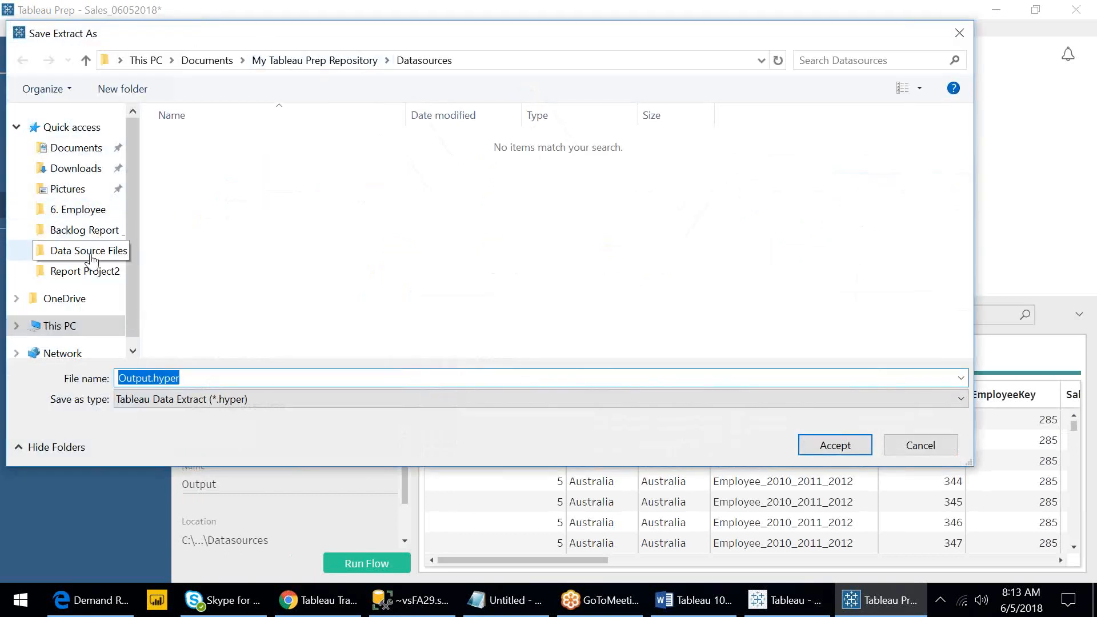
pyautogui.click(76, 171)
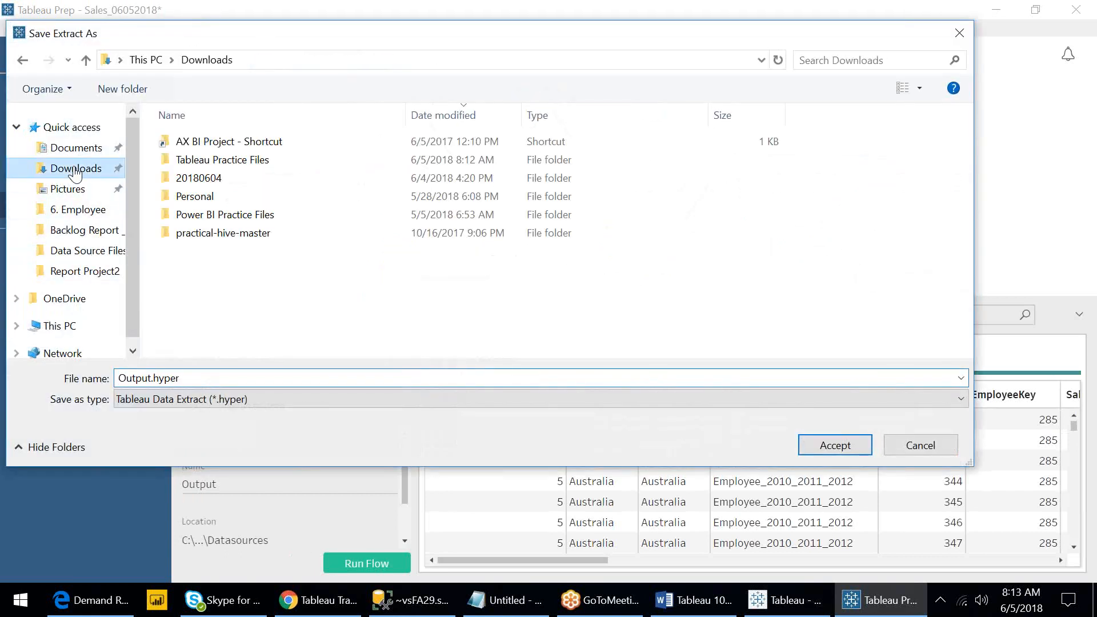
pyautogui.click(201, 163)
pyautogui.doubleClick(200, 160)
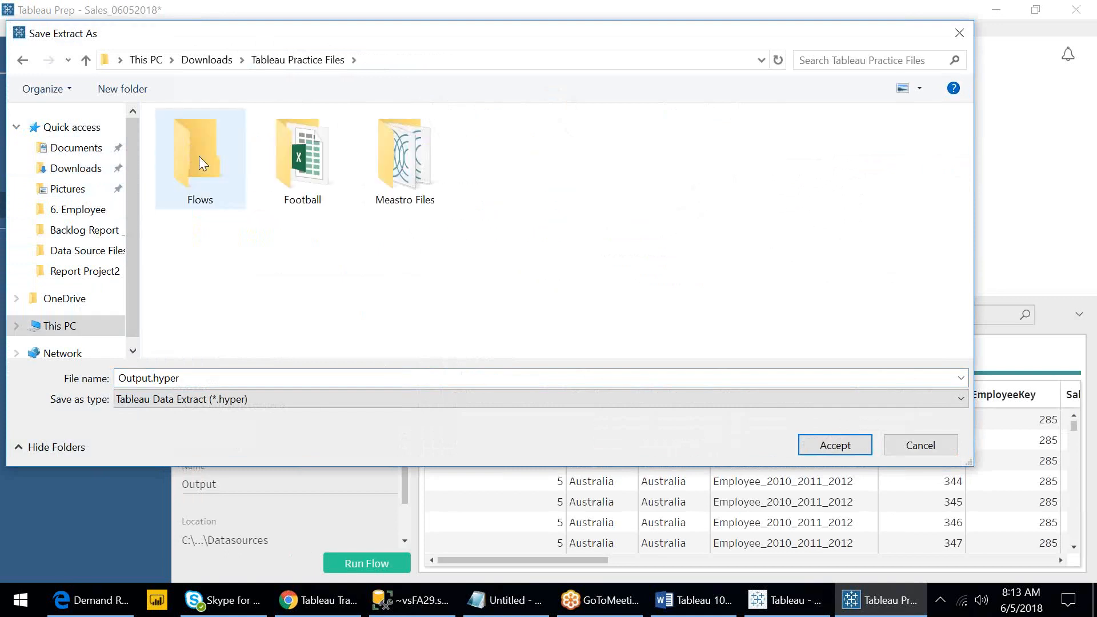
pyautogui.doubleClick(223, 180)
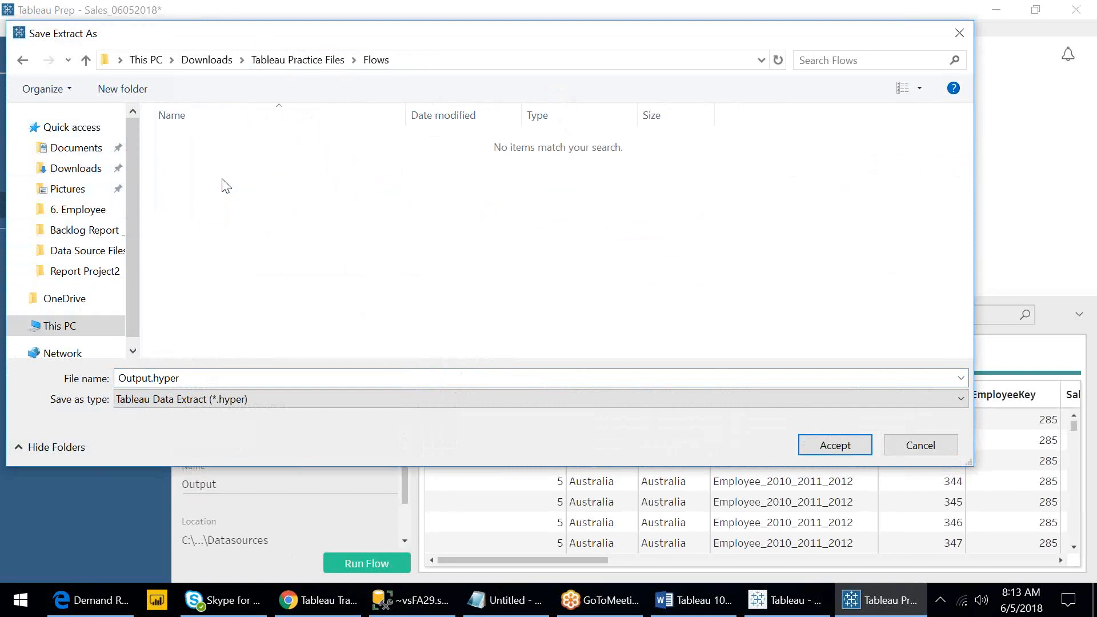
pyautogui.hotkey('alt', 'Up')
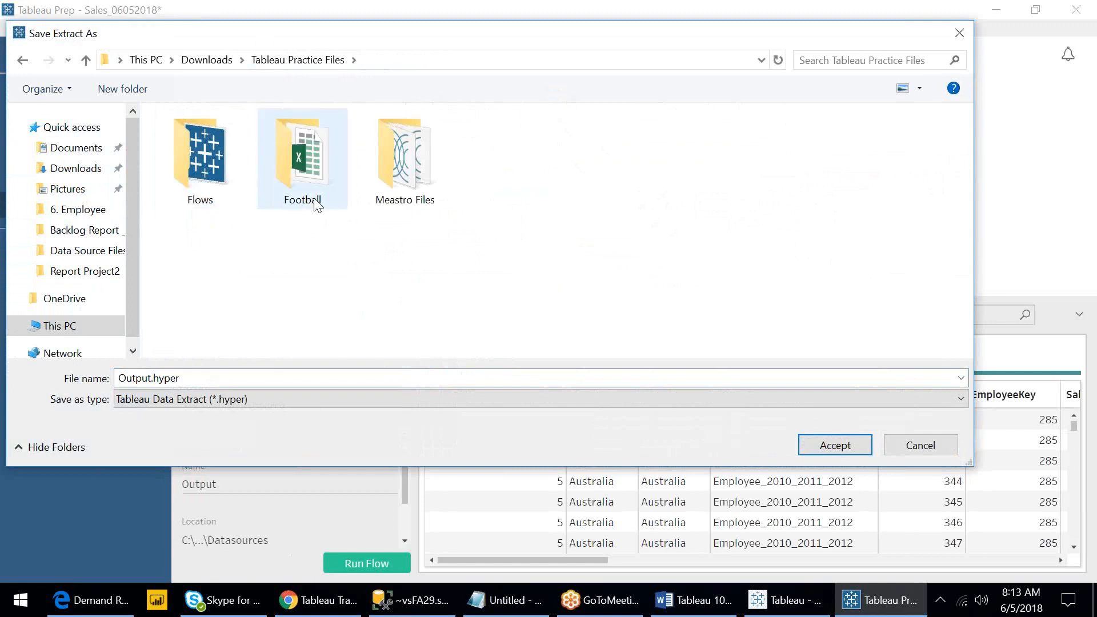
# - Delete the Meastro Files folder and create a folder named Hyper Fiels in Tableau Practice Files
pyautogui.click(398, 202)
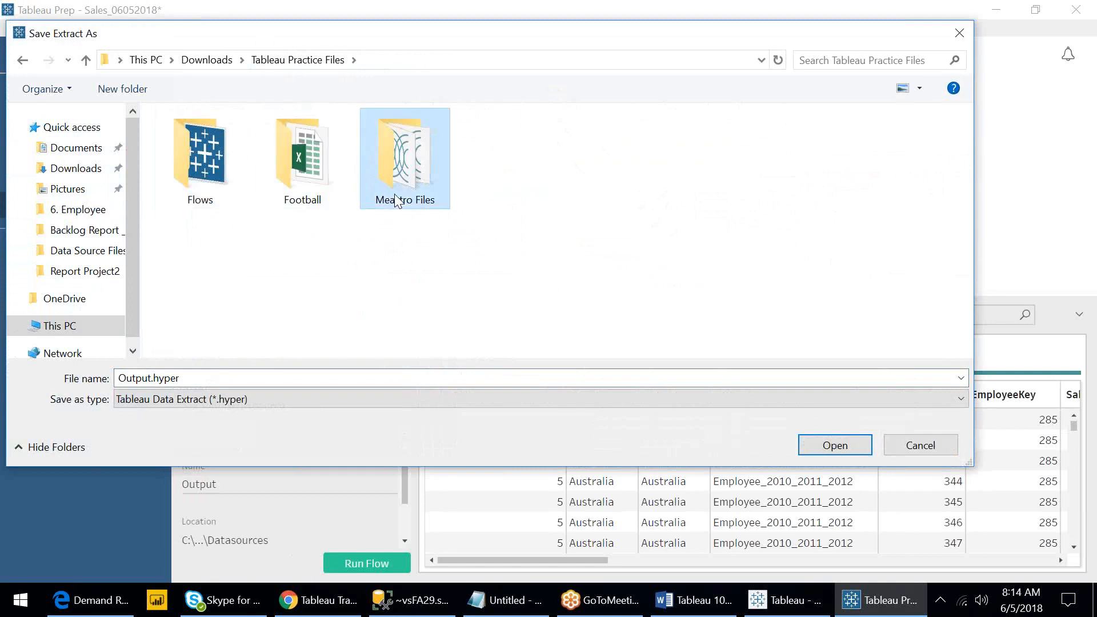
pyautogui.press('Delete')
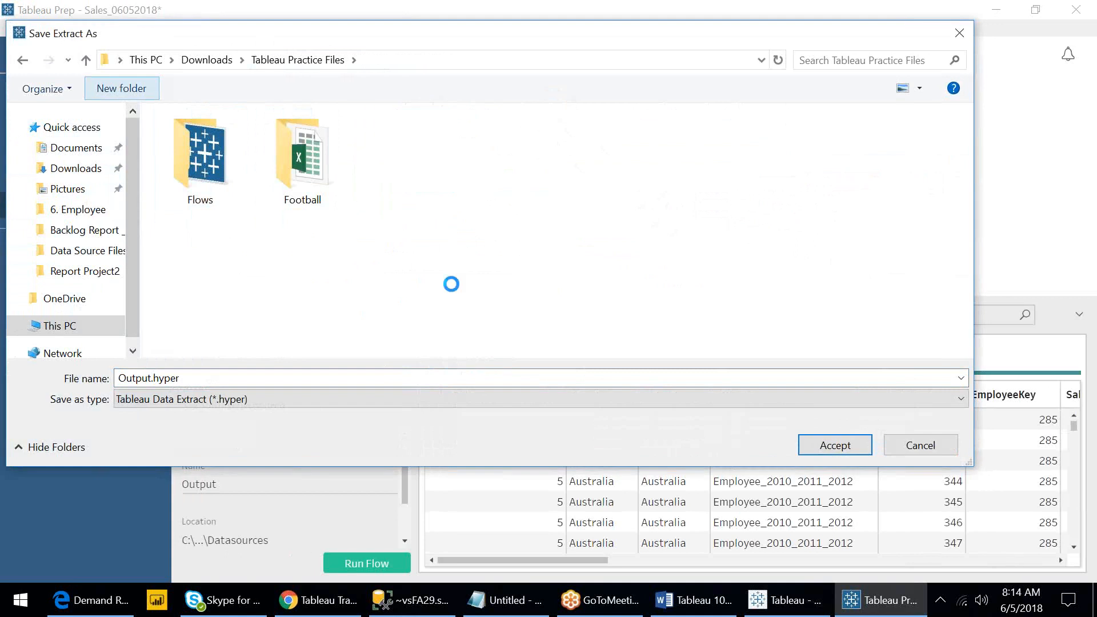
pyautogui.write('Hy')
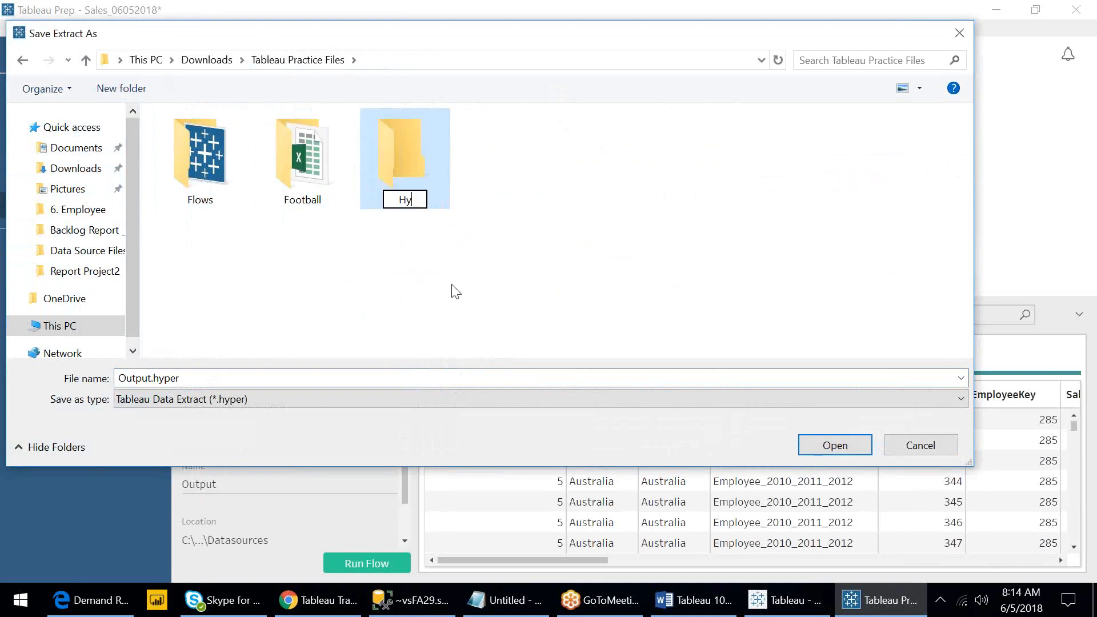
pyautogui.write('per Fiels')
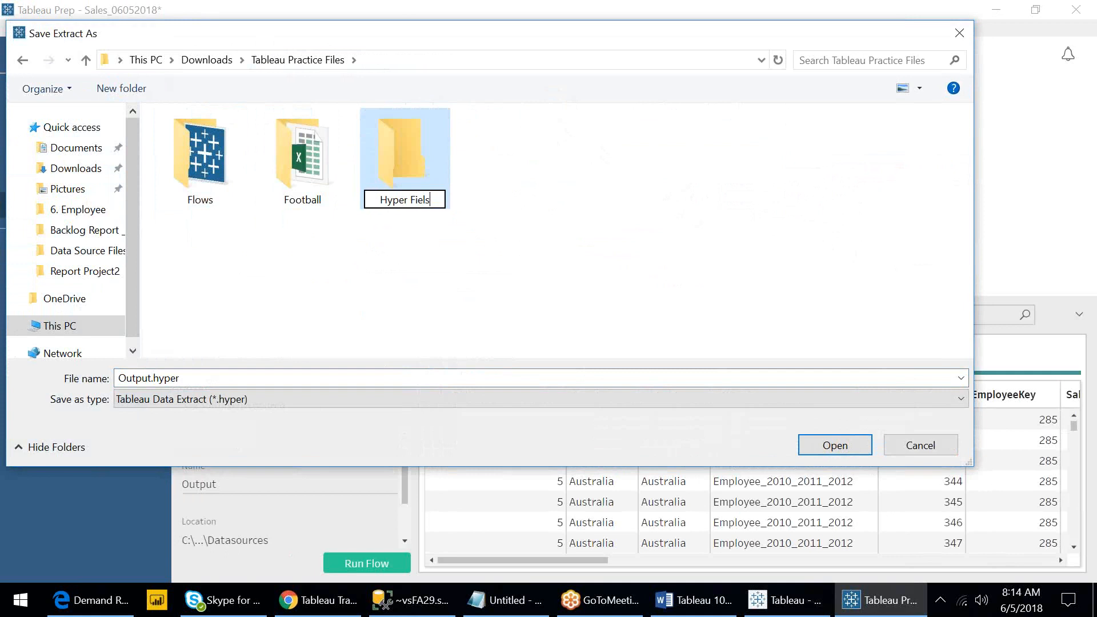
pyautogui.press('Return')
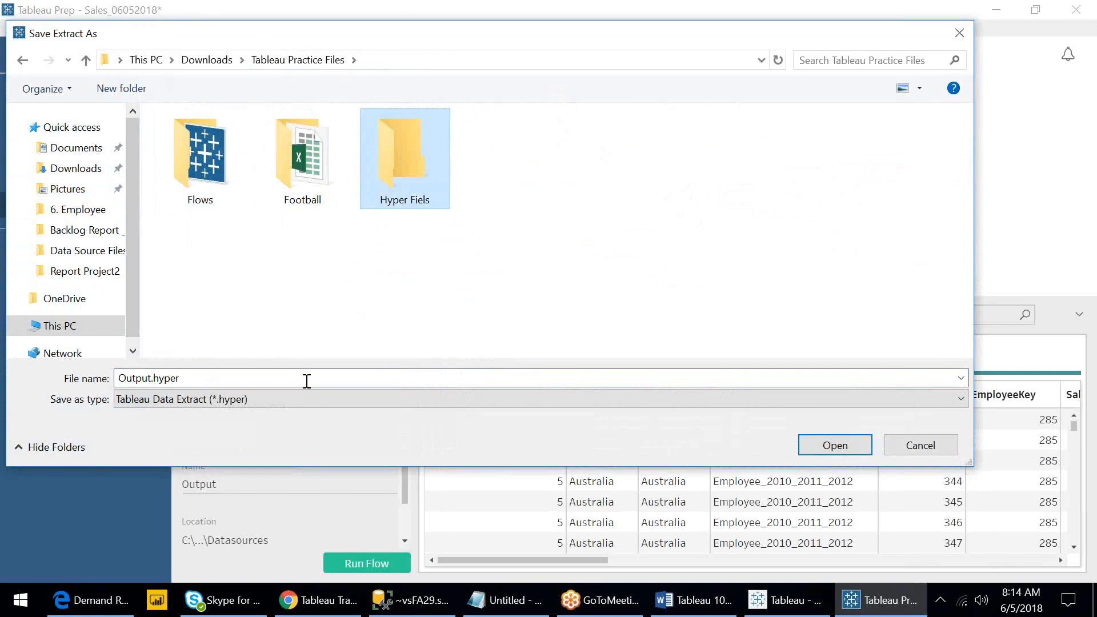
# - Set the output extract to be saved in the Hyper Fiels folder as Sales_Employe_location
pyautogui.doubleClick(384, 189)
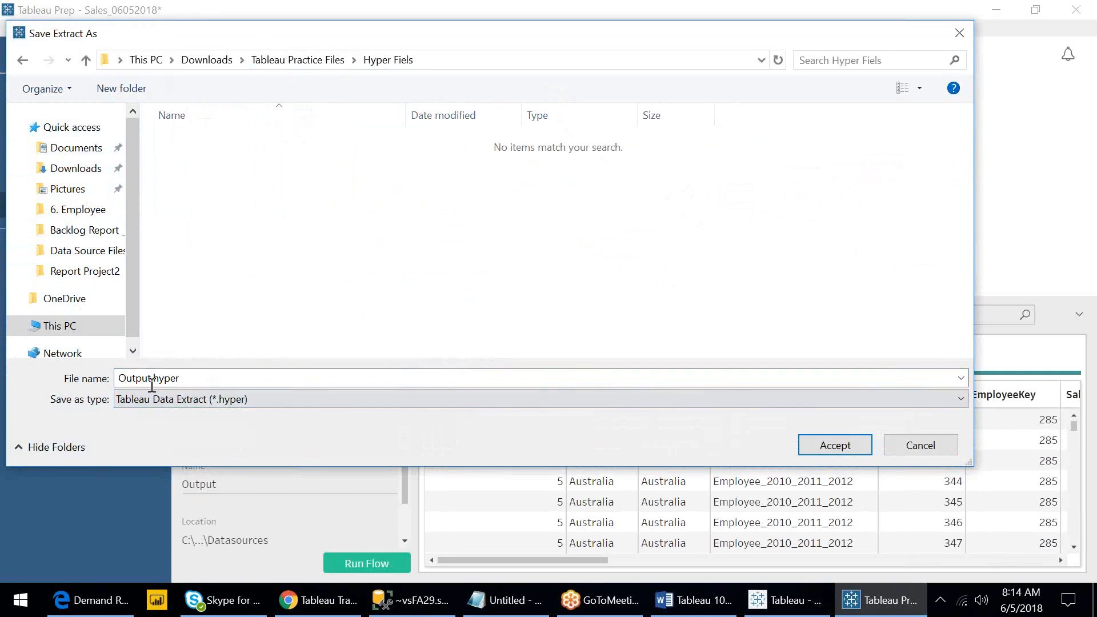
pyautogui.doubleClick(140, 379)
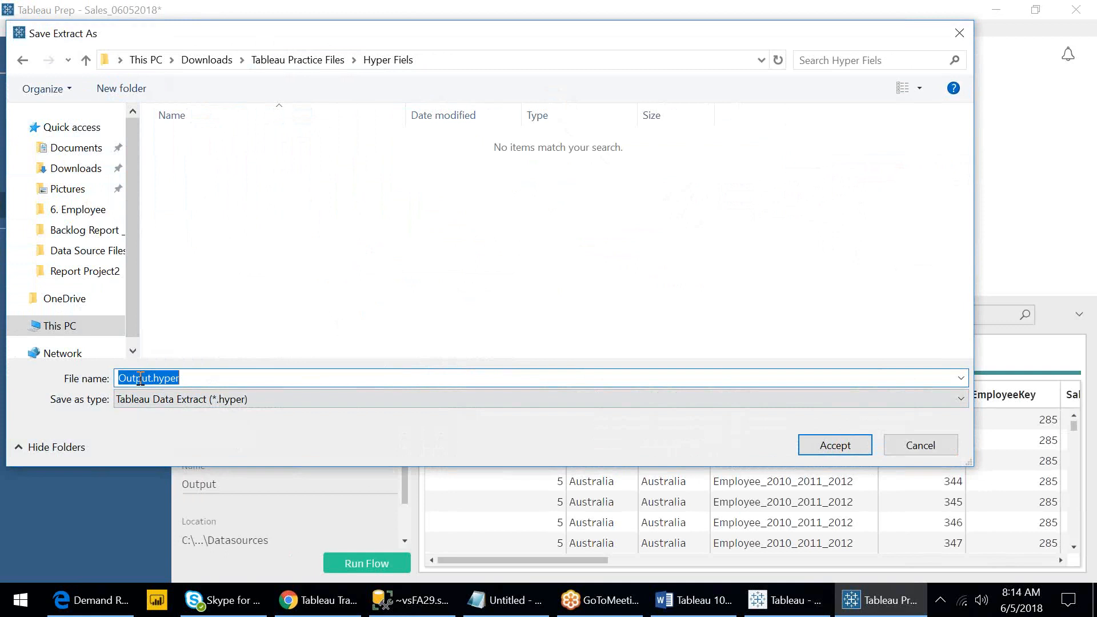
pyautogui.write('Sales_Employe')
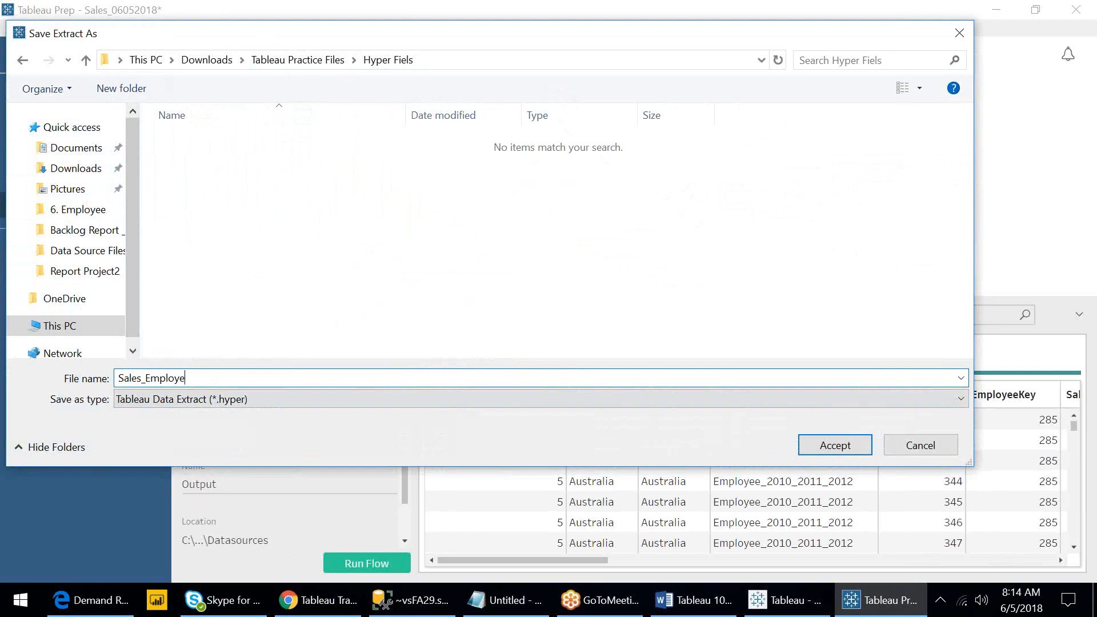
pyautogui.write('_location')
pyautogui.press('Return')
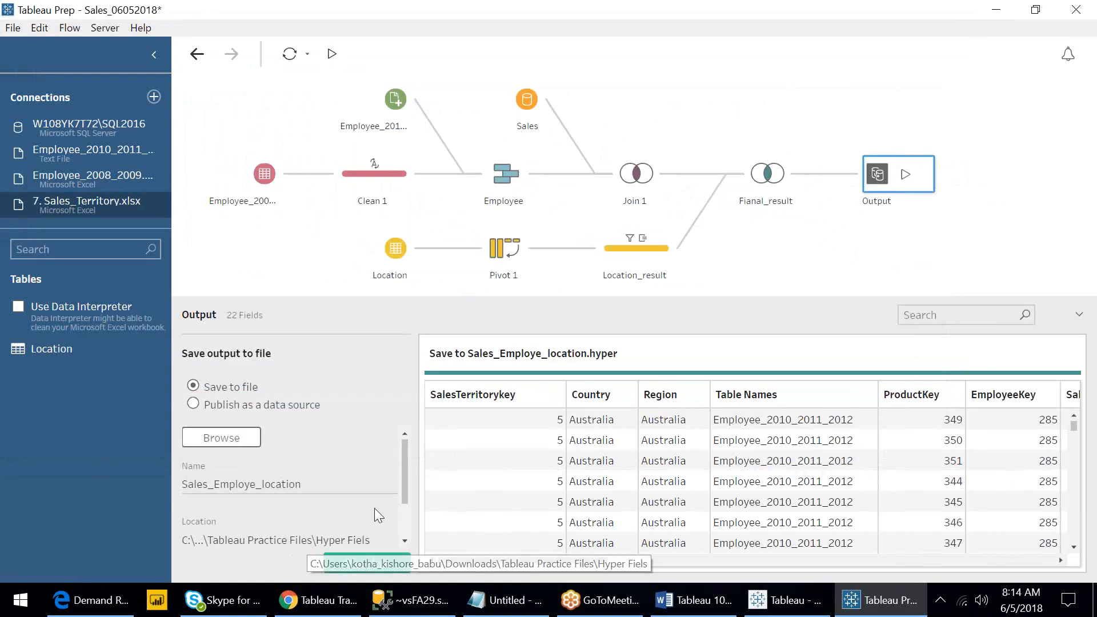
# - Run the flow to write the Tableau Data Extract (.hyper) output and dismiss the finished dialog
pyautogui.scroll(-2, 405, 502)
pyautogui.scroll(-1, 407, 521)
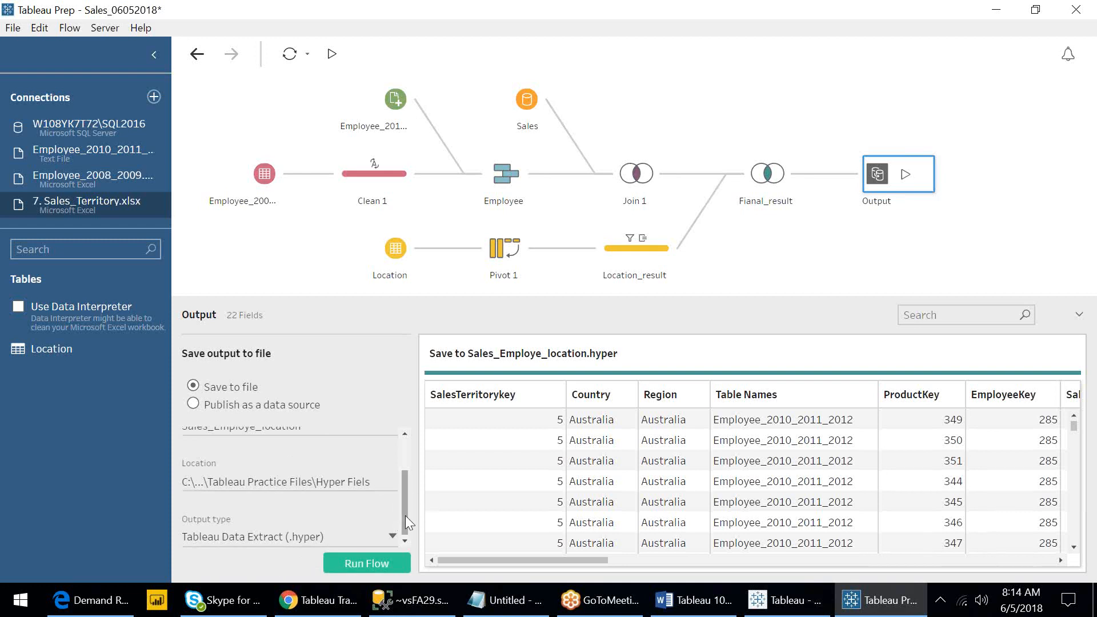
pyautogui.moveTo(406, 515)
pyautogui.mouseDown()
pyautogui.moveTo(396, 489)
pyautogui.moveTo(396, 533)
pyautogui.mouseUp()
pyautogui.click(365, 563)
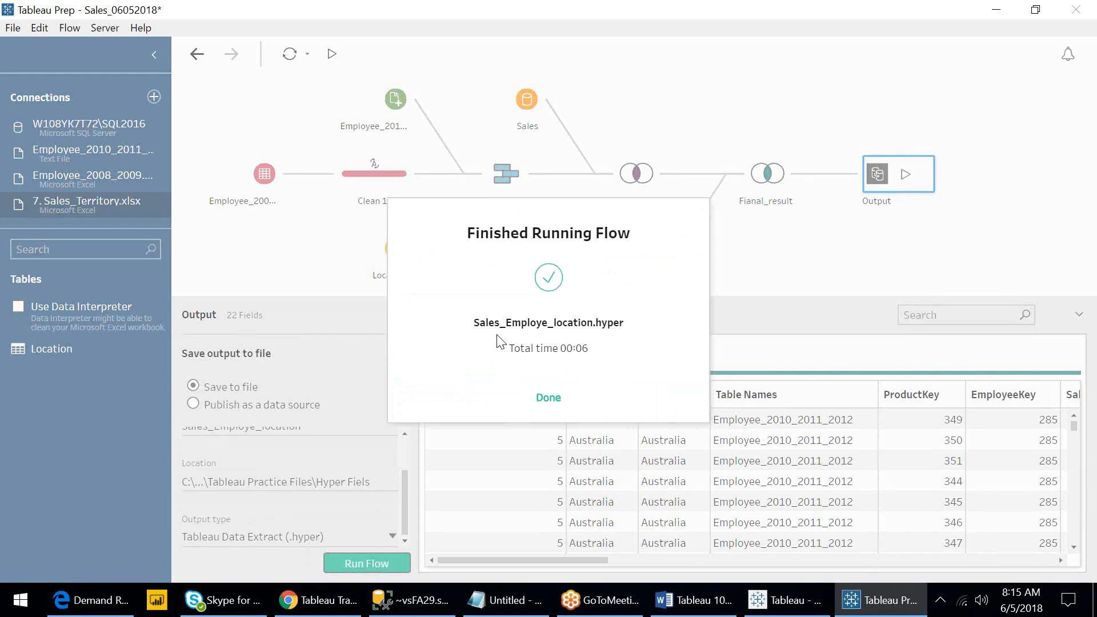
pyautogui.click(552, 399)
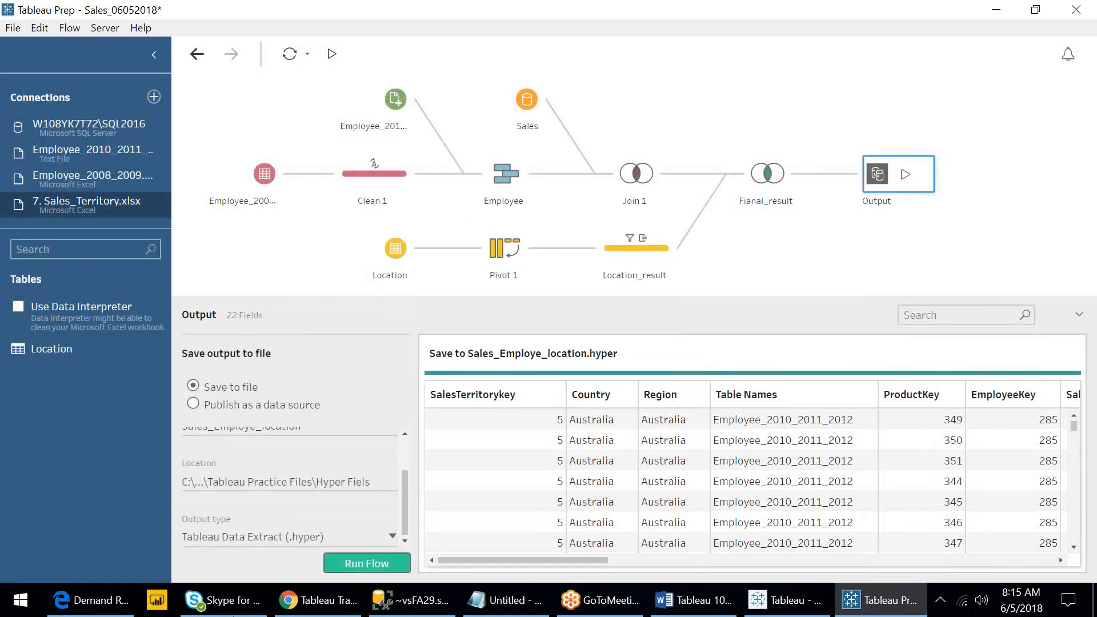
# - In File Explorer, check the Flows and Hyper Fiels folders under Downloads > Tableau Practice Files for the saved flow and extract
pyautogui.click(19, 609)
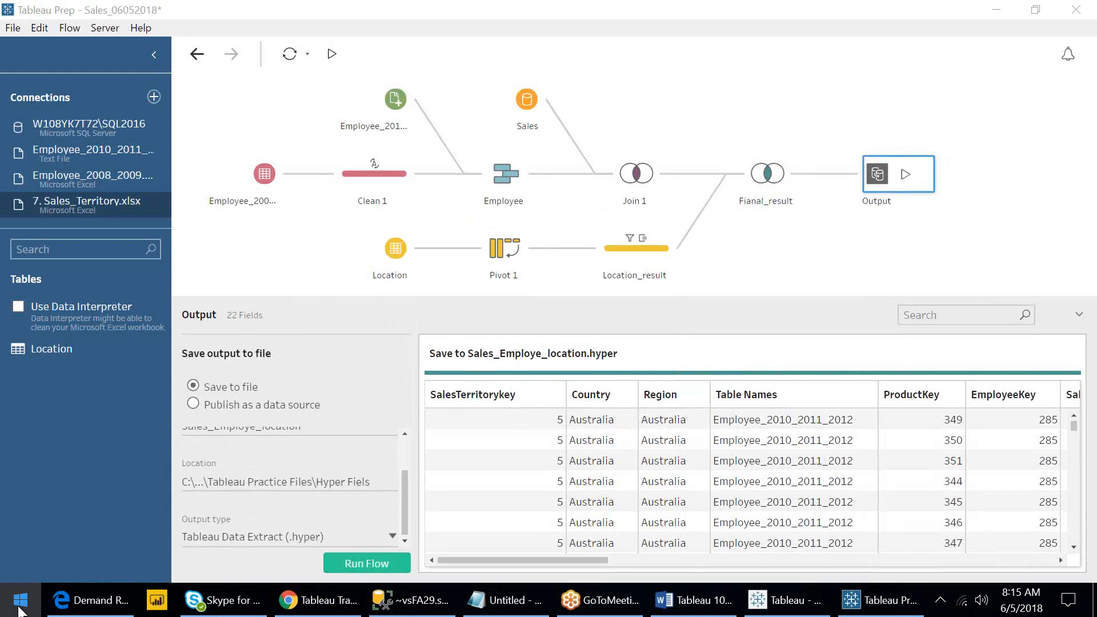
pyautogui.click(310, 286)
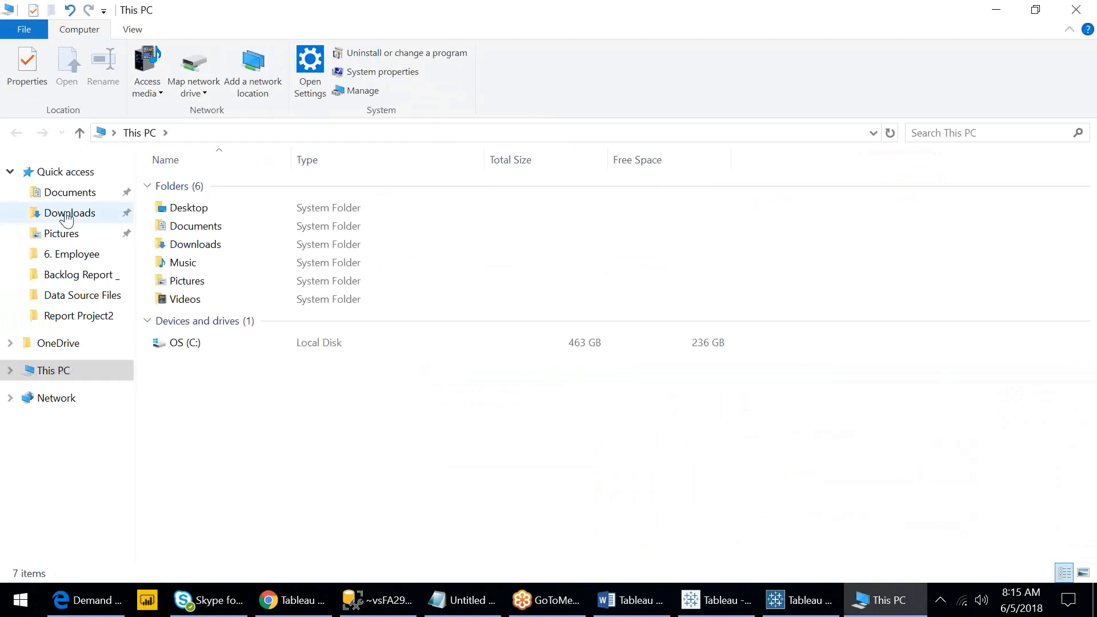
pyautogui.click(67, 215)
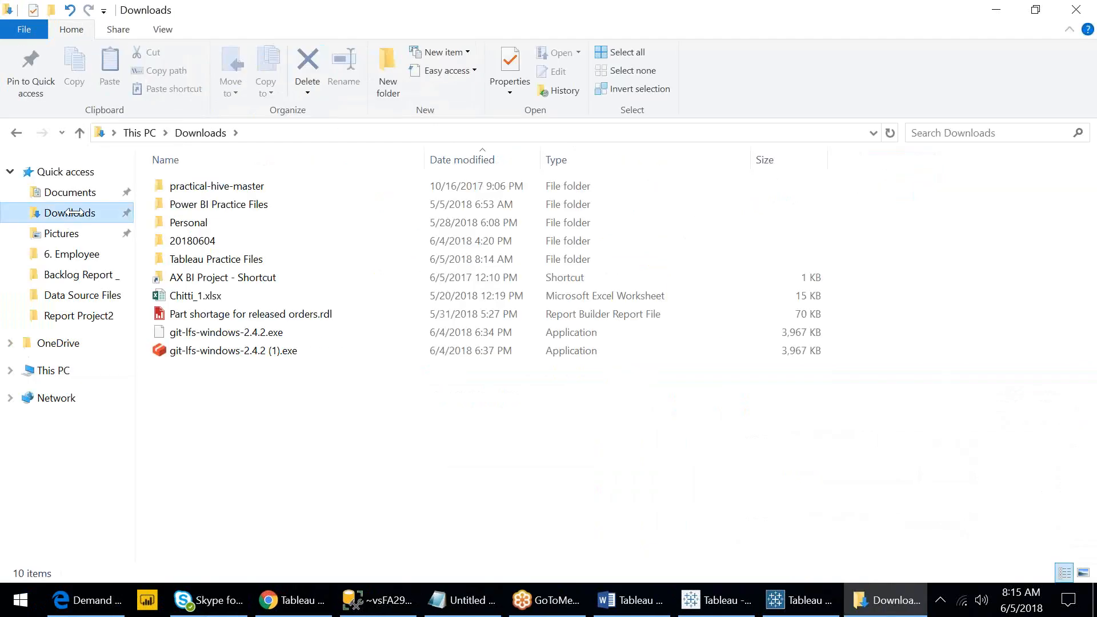
pyautogui.doubleClick(206, 259)
pyautogui.click(201, 244)
pyautogui.doubleClick(201, 244)
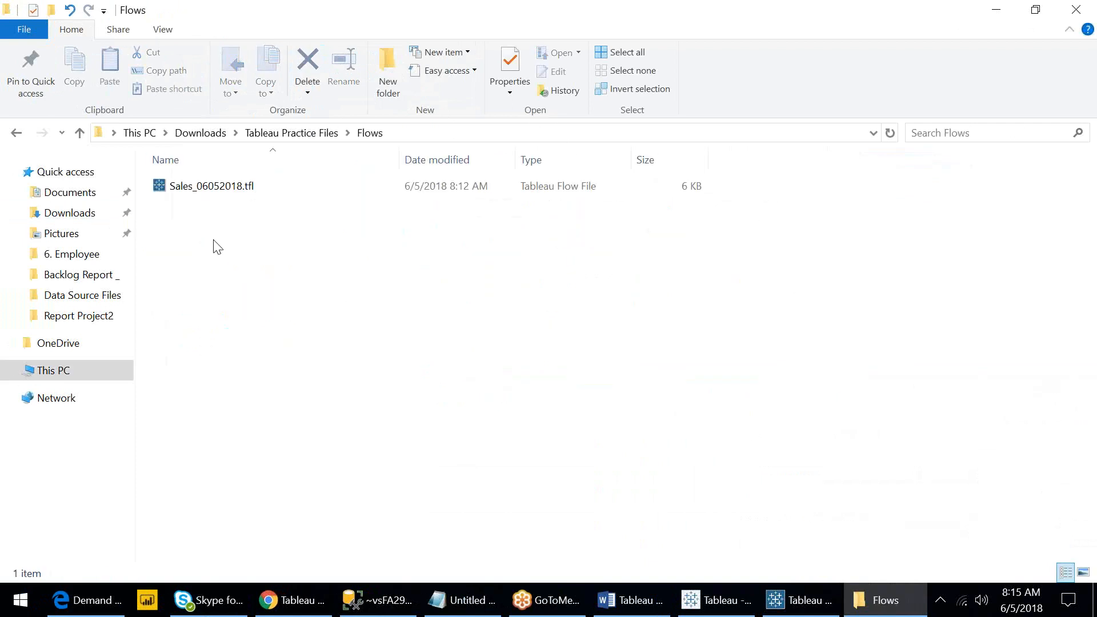
pyautogui.click(302, 133)
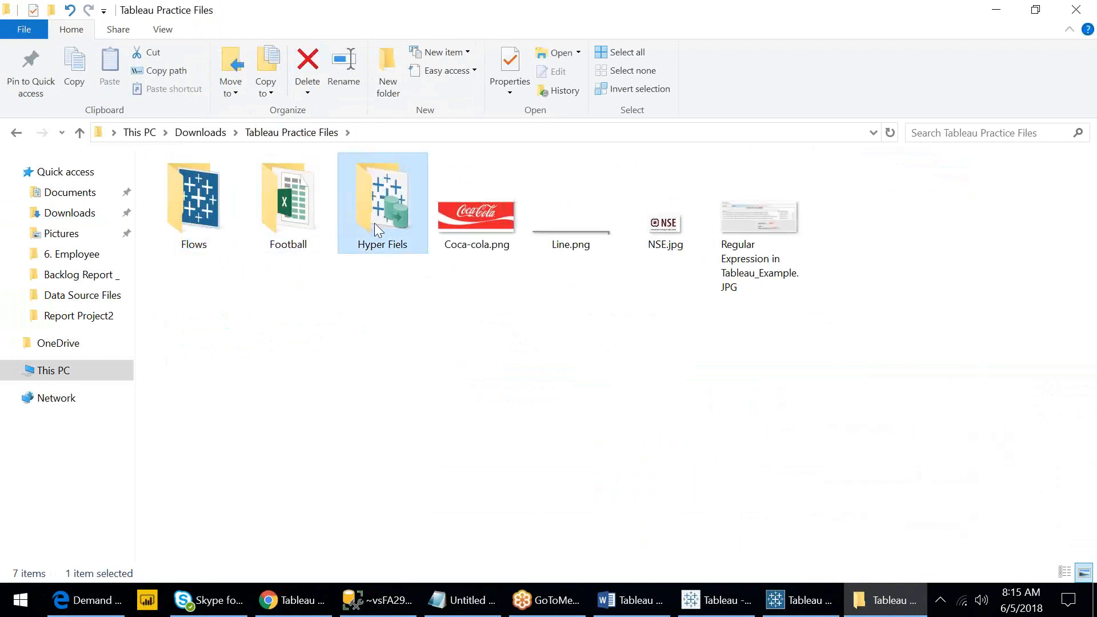
pyautogui.doubleClick(375, 223)
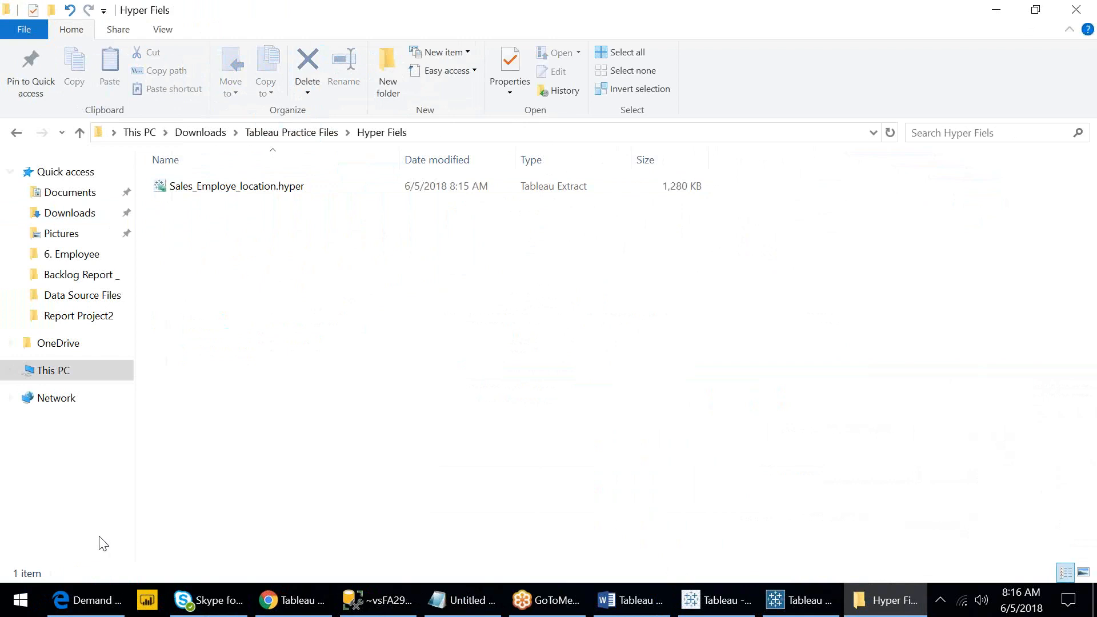
pyautogui.click(16, 608)
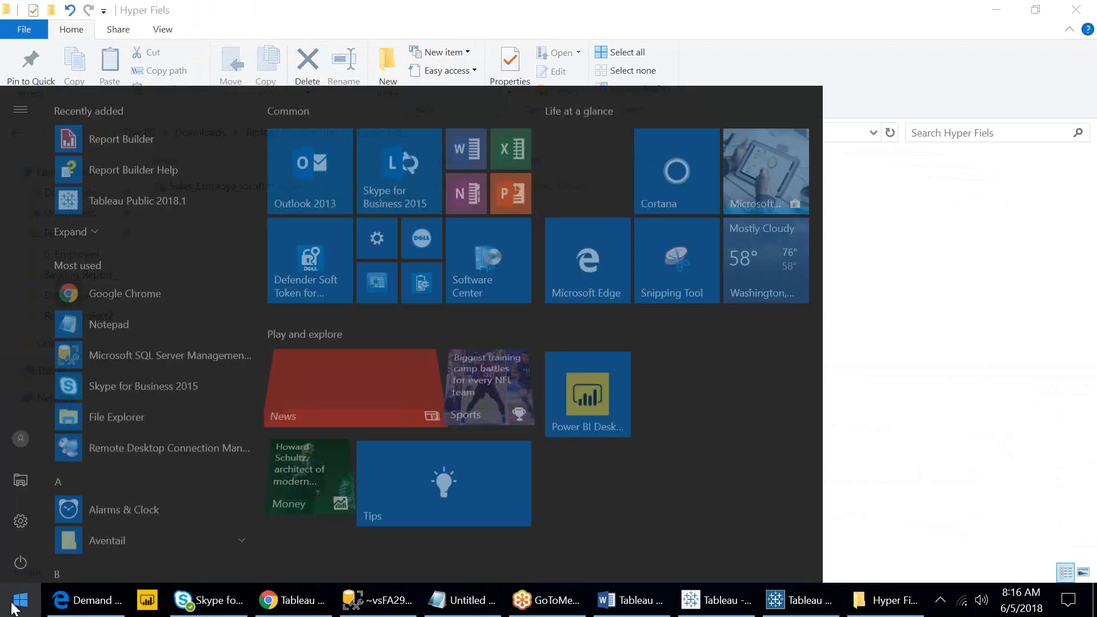
pyautogui.write('tablea')
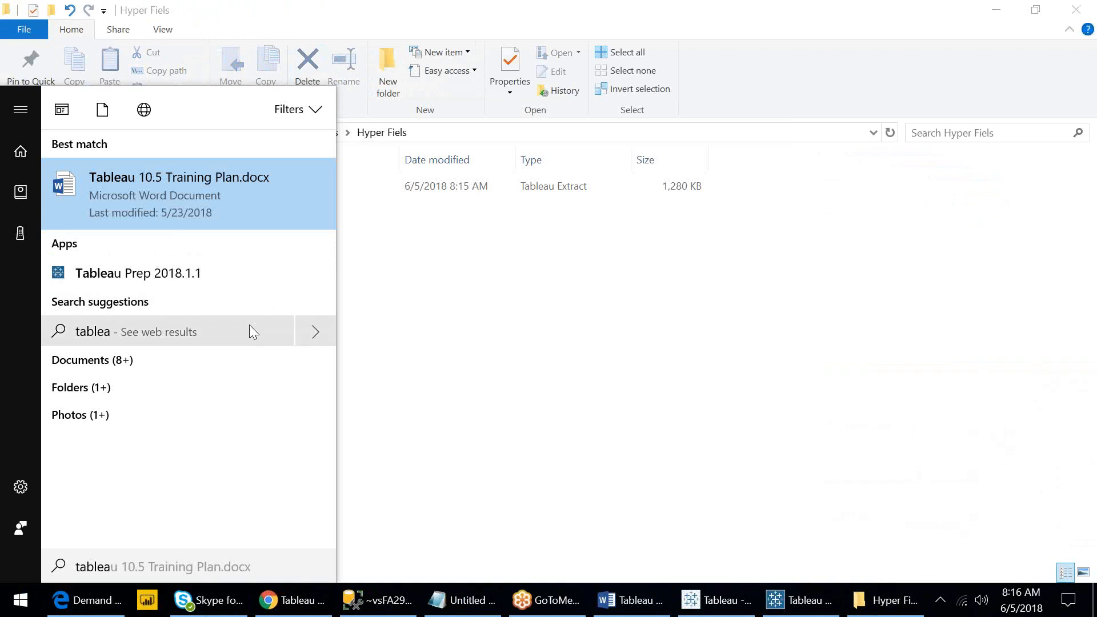
pyautogui.press('BackSpace')
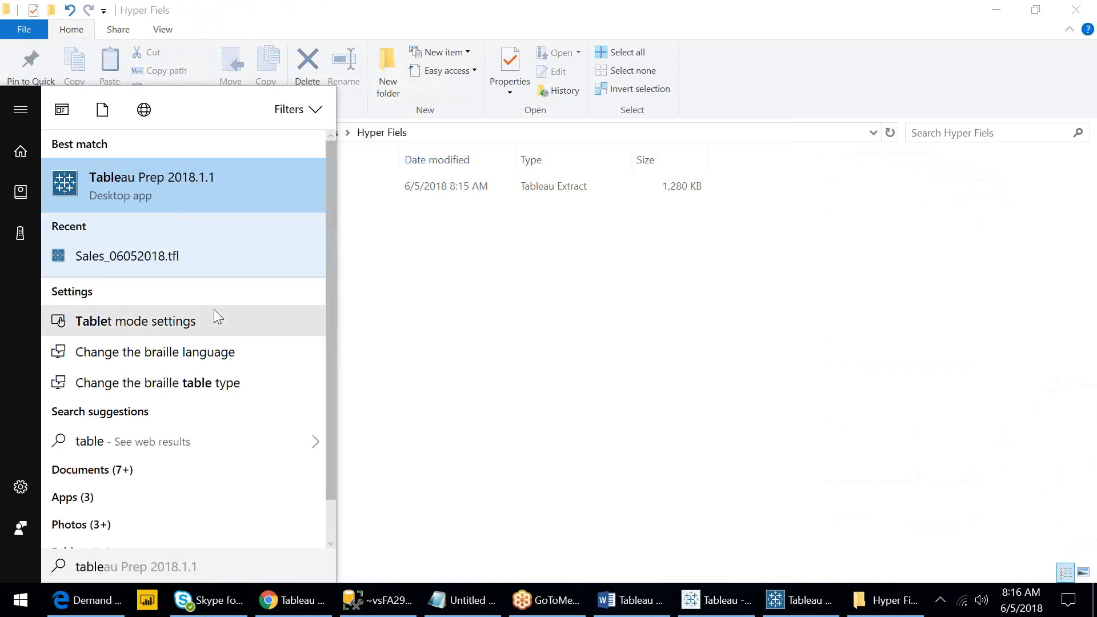
pyautogui.click(611, 459)
# - Switch to Tableau Desktop and start a new workbook
pyautogui.click(695, 600)
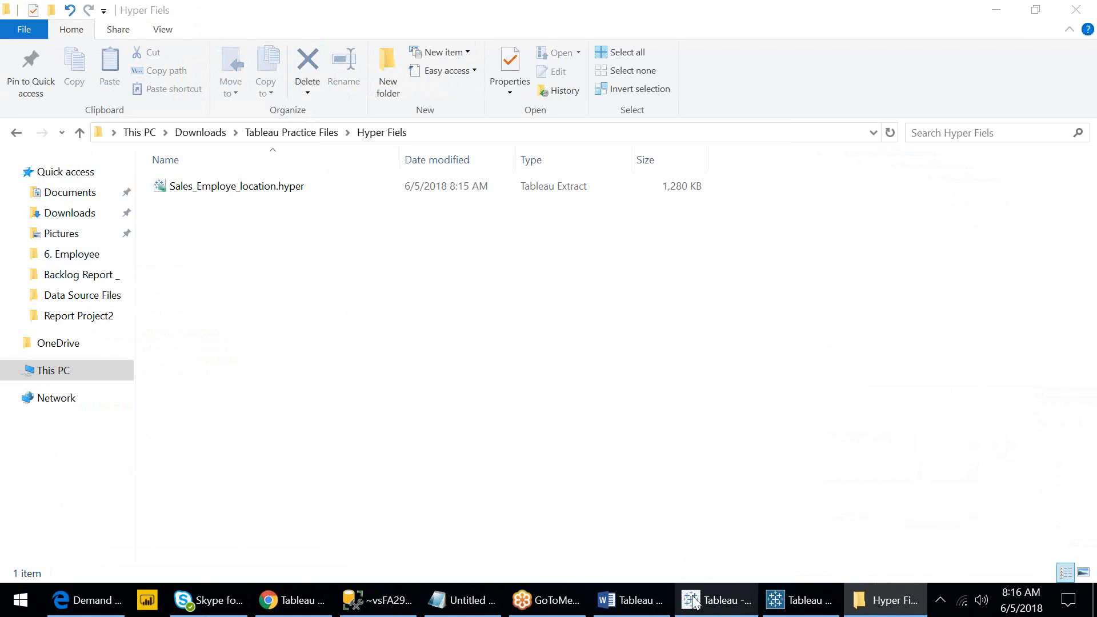
pyautogui.click(12, 29)
pyautogui.click(37, 84)
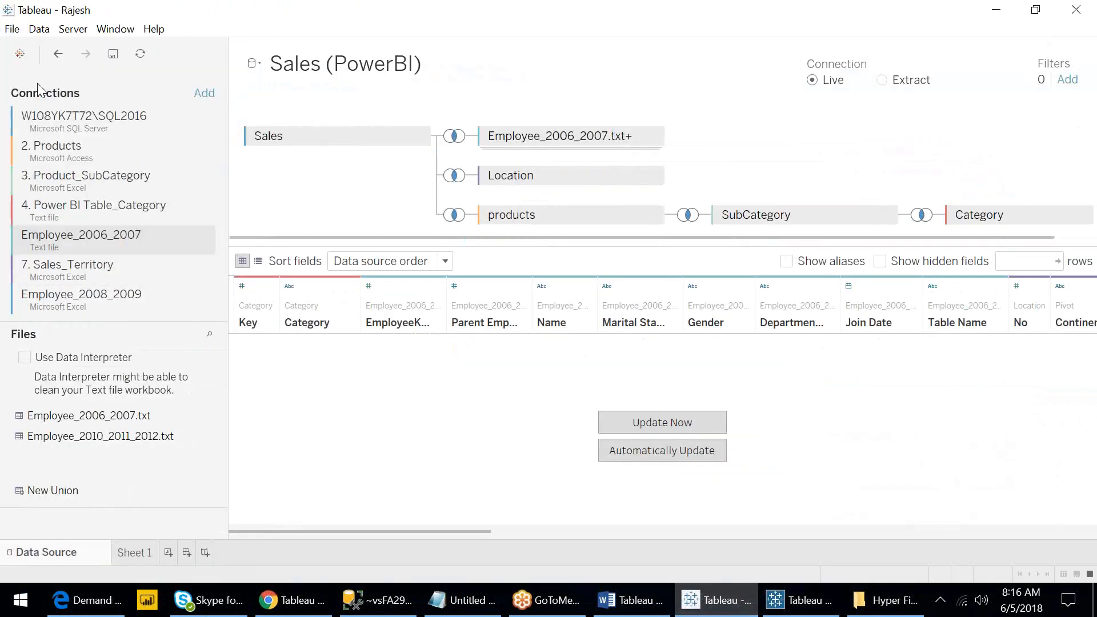
pyautogui.click(513, 330)
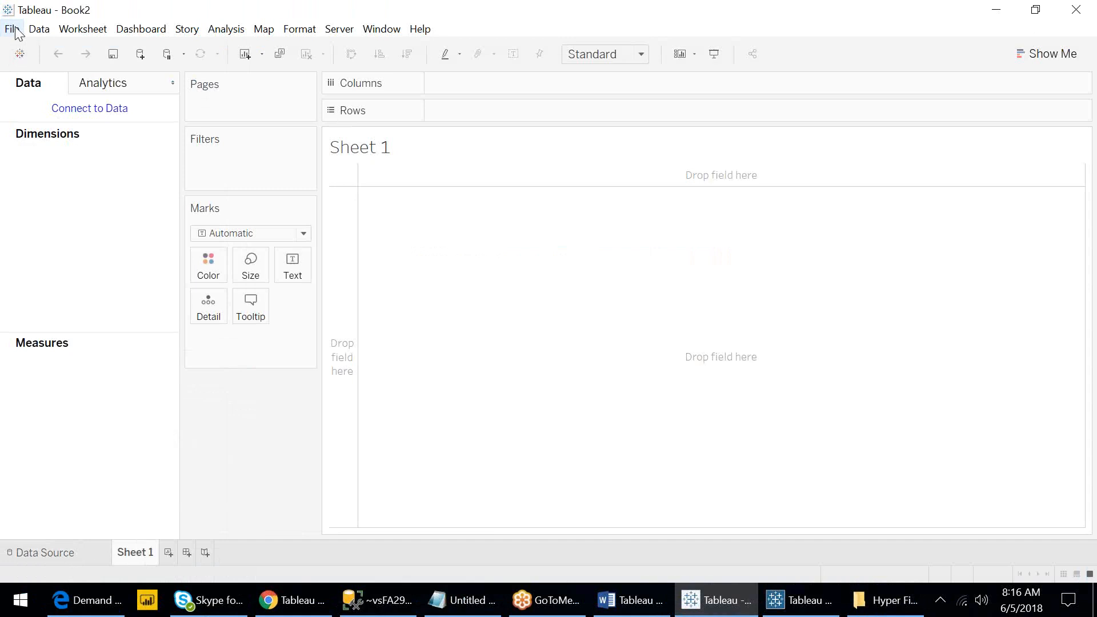
# - Start a connection to another file type and limit the file browser to Tableau Data Extracts (*.hyper *.tde)
pyautogui.click(15, 29)
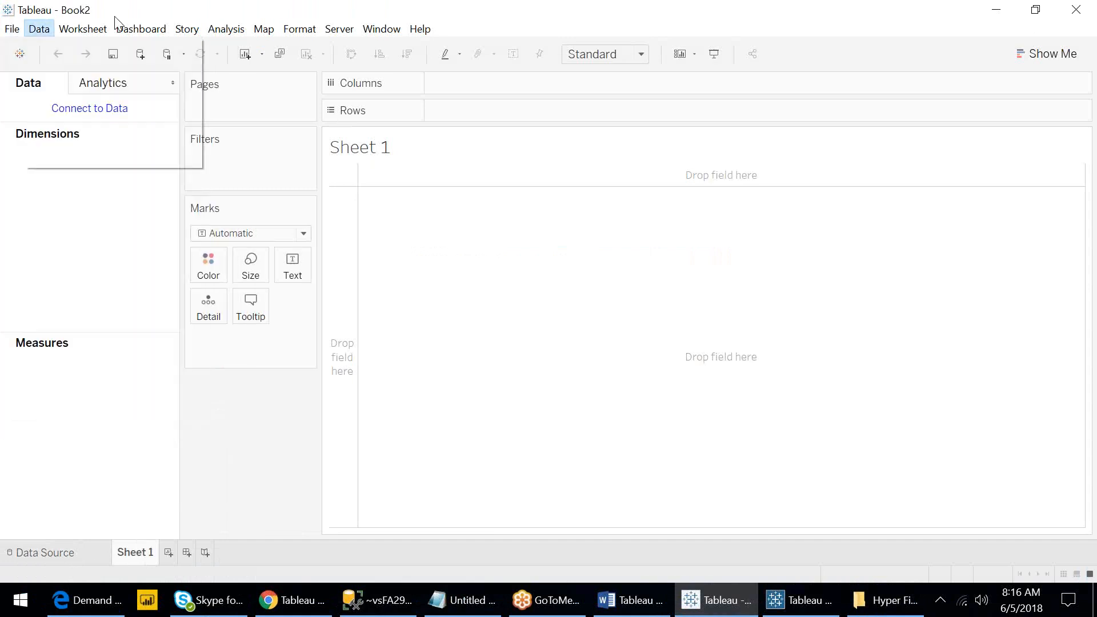
pyautogui.moveTo(86, 27)
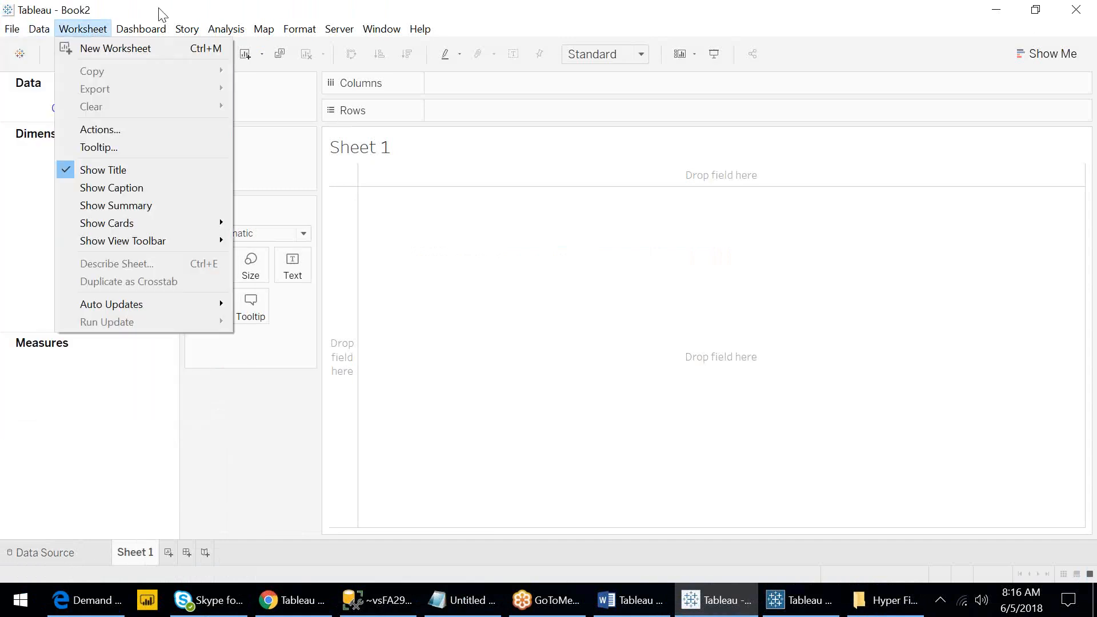
pyautogui.click(29, 109)
pyautogui.click(61, 112)
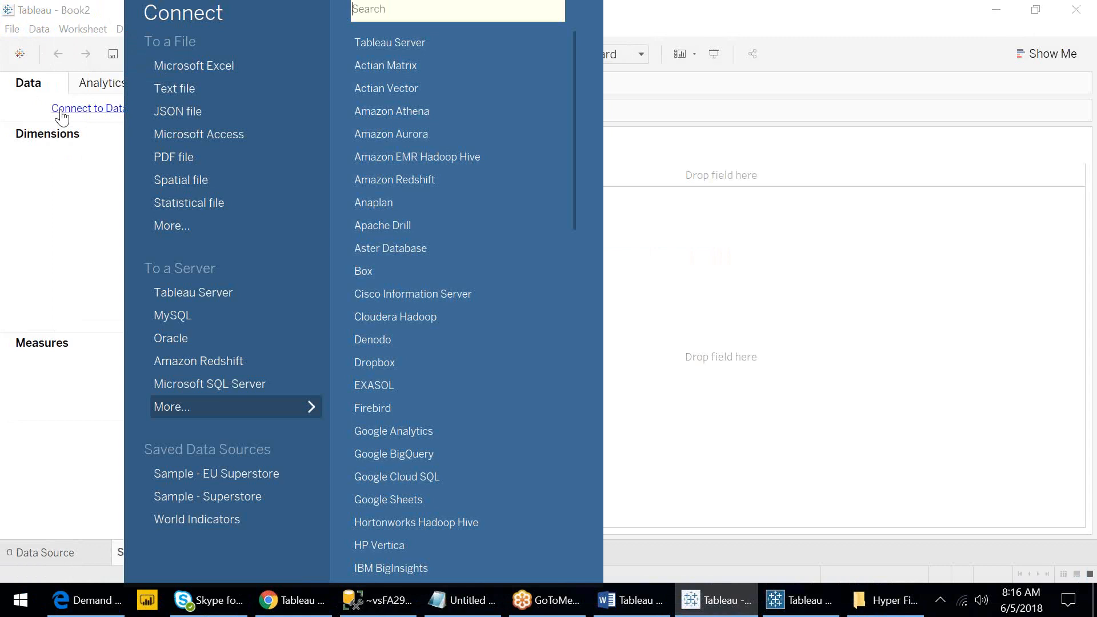
pyautogui.click(167, 227)
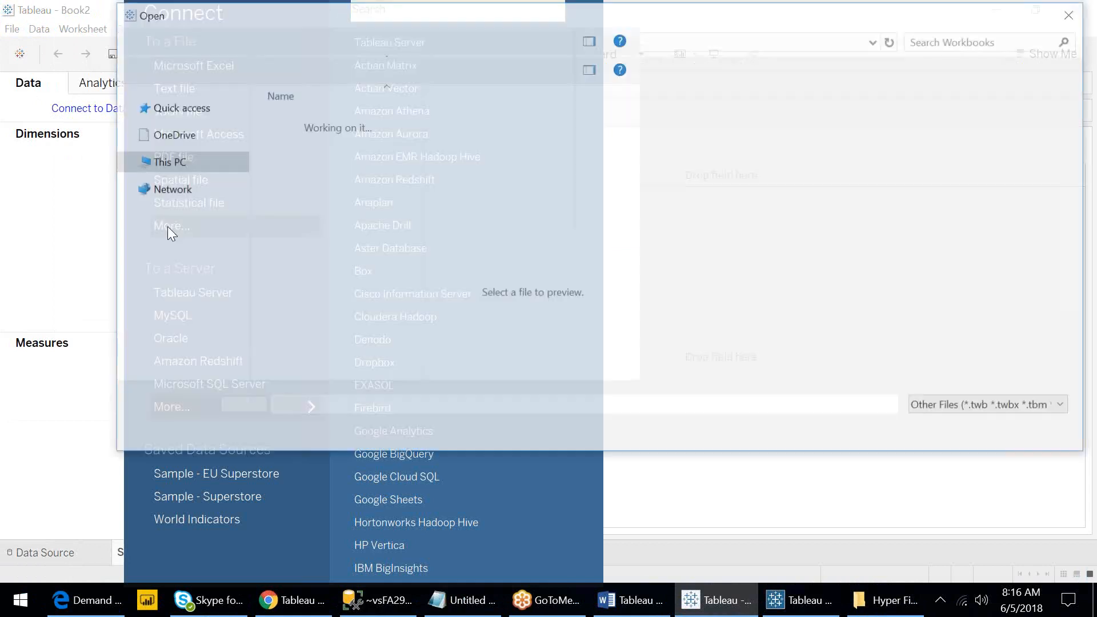
pyautogui.click(957, 411)
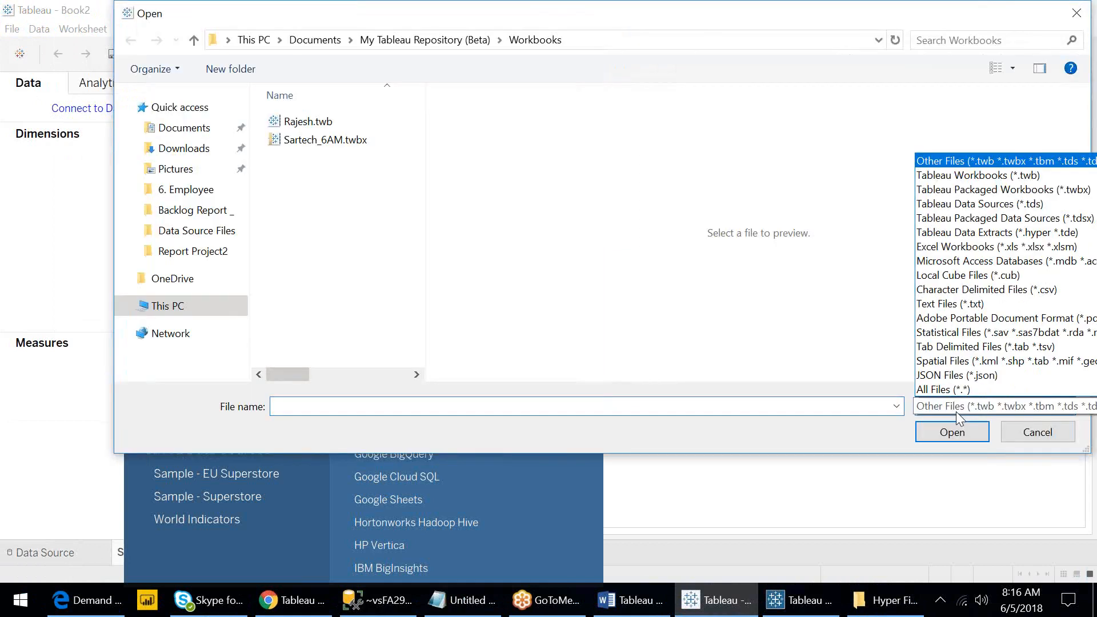
pyautogui.click(421, 19)
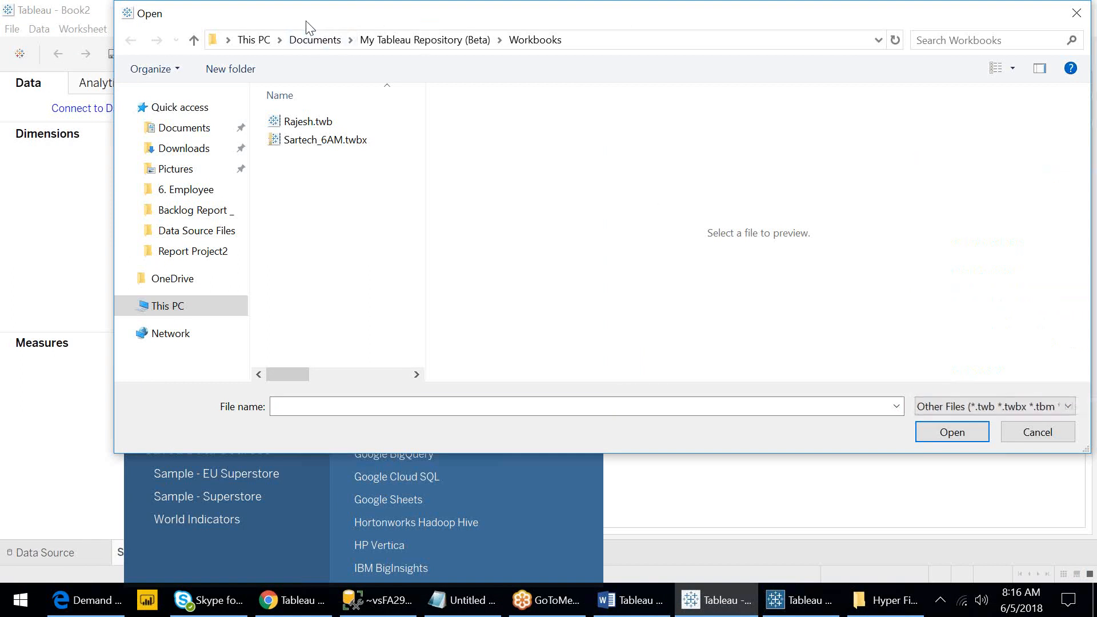
pyautogui.moveTo(308, 28); pyautogui.dragTo(189, 40)
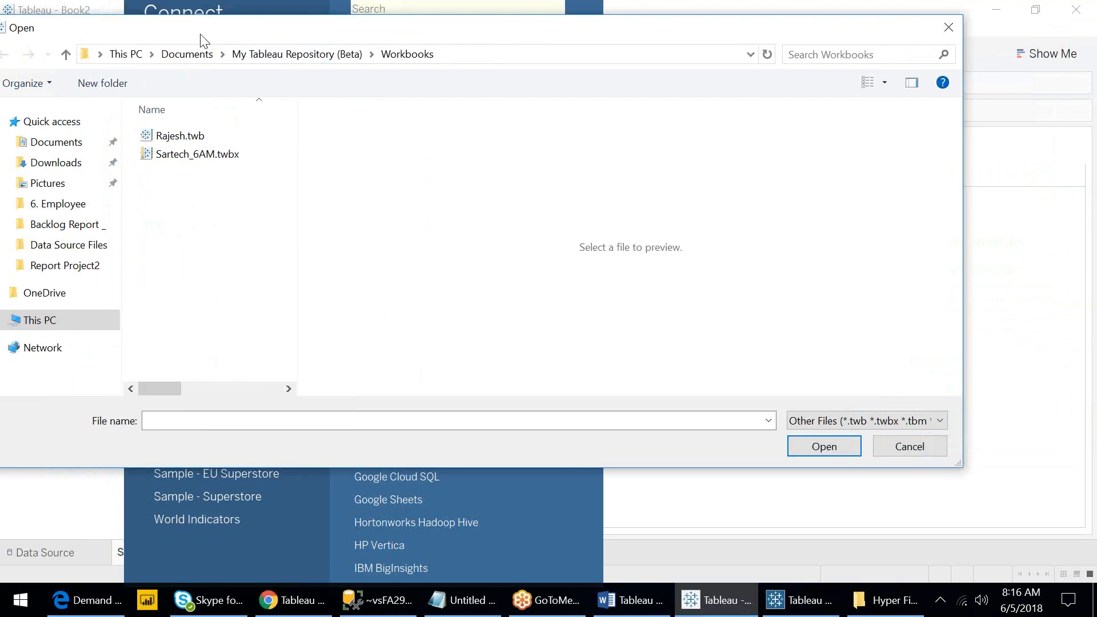
pyautogui.click(830, 424)
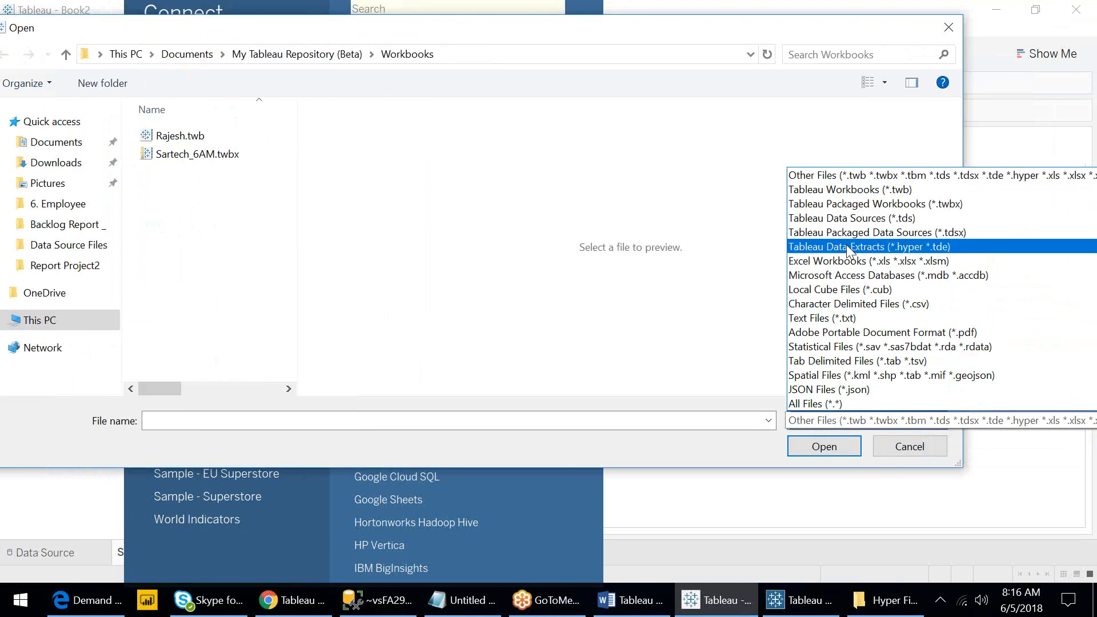
pyautogui.click(917, 252)
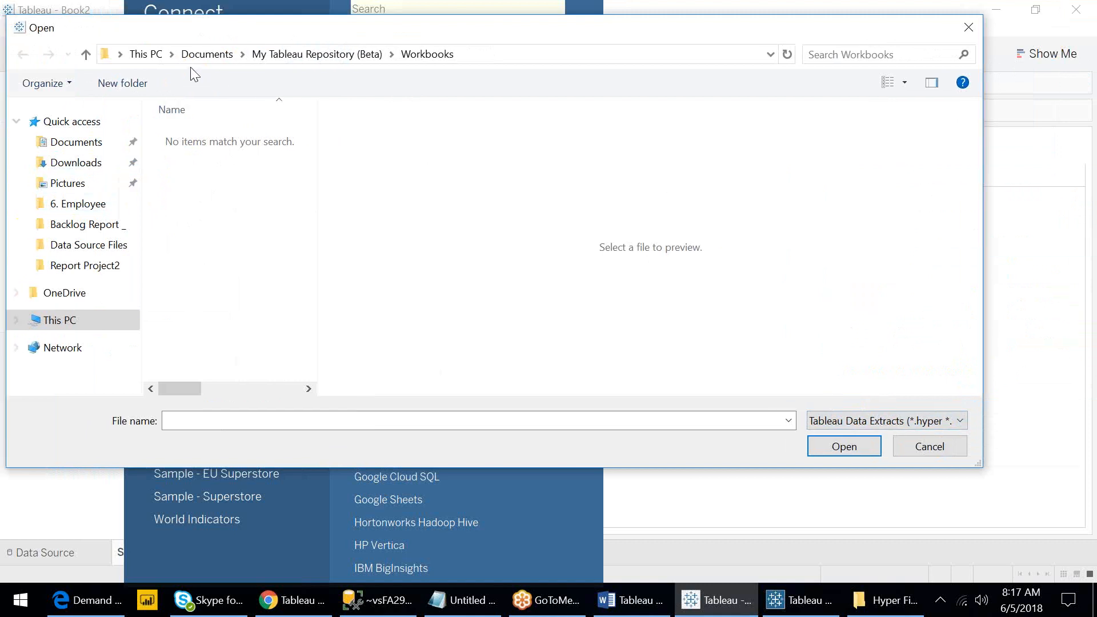
# - Connect to Sales_Employe_location.hyper from Downloads > Tableau Practice Files > Hyper Fiels
pyautogui.click(75, 163)
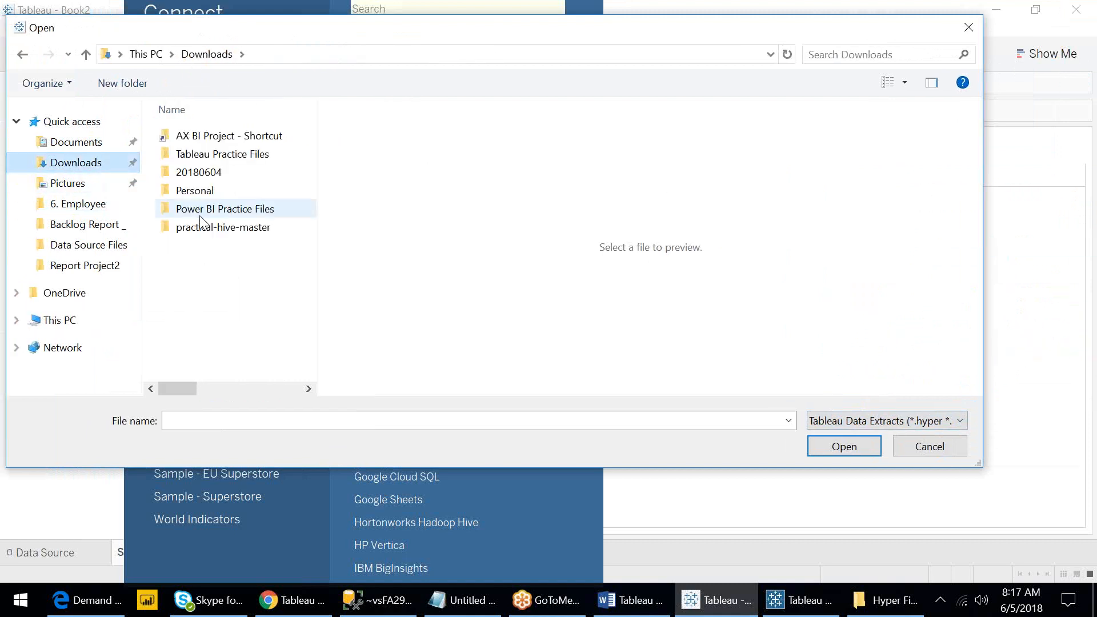
pyautogui.click(206, 160)
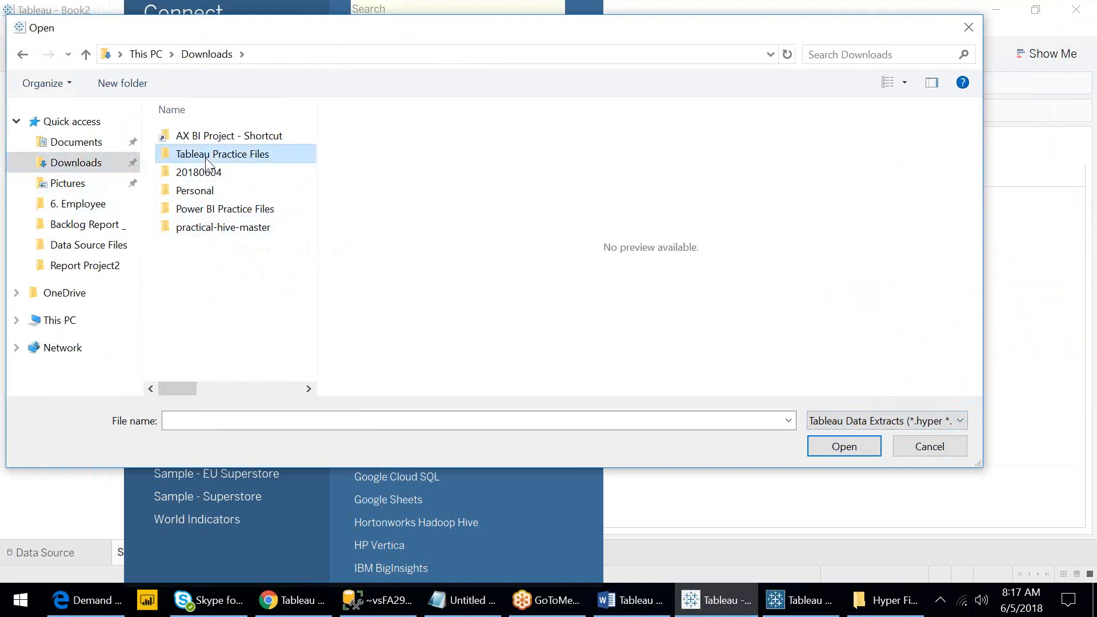
pyautogui.doubleClick(206, 160)
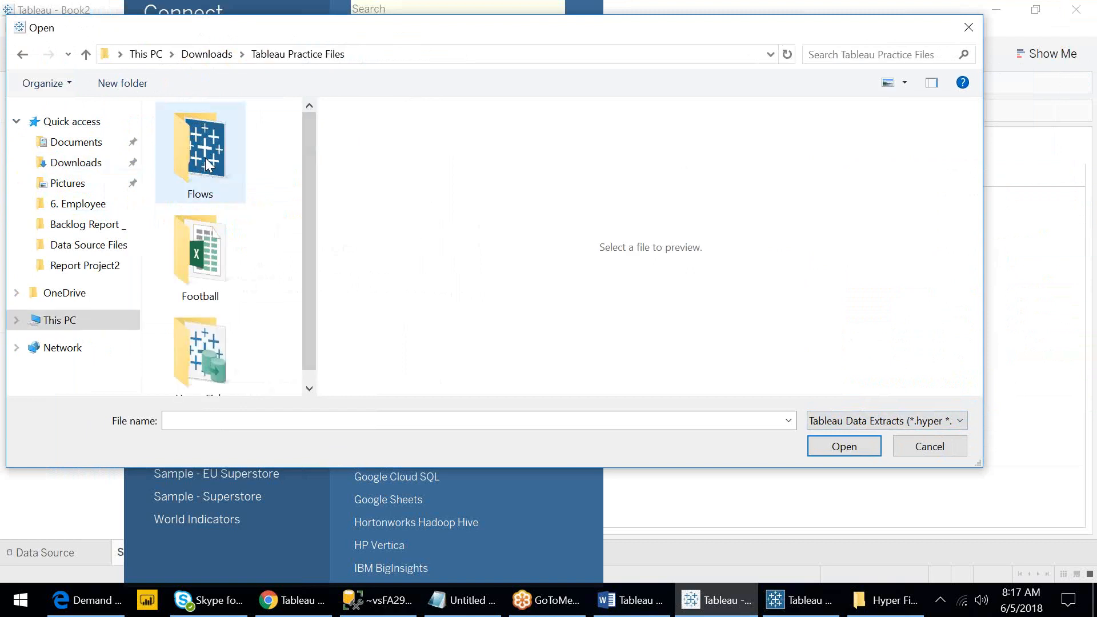
pyautogui.doubleClick(210, 351)
pyautogui.click(215, 141)
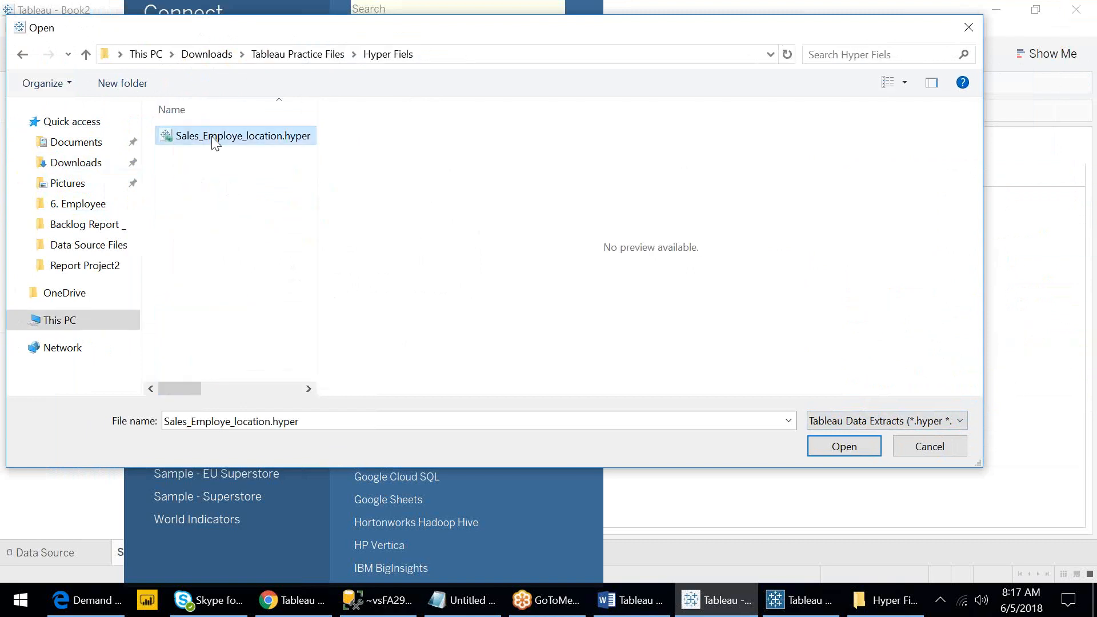
pyautogui.click(846, 451)
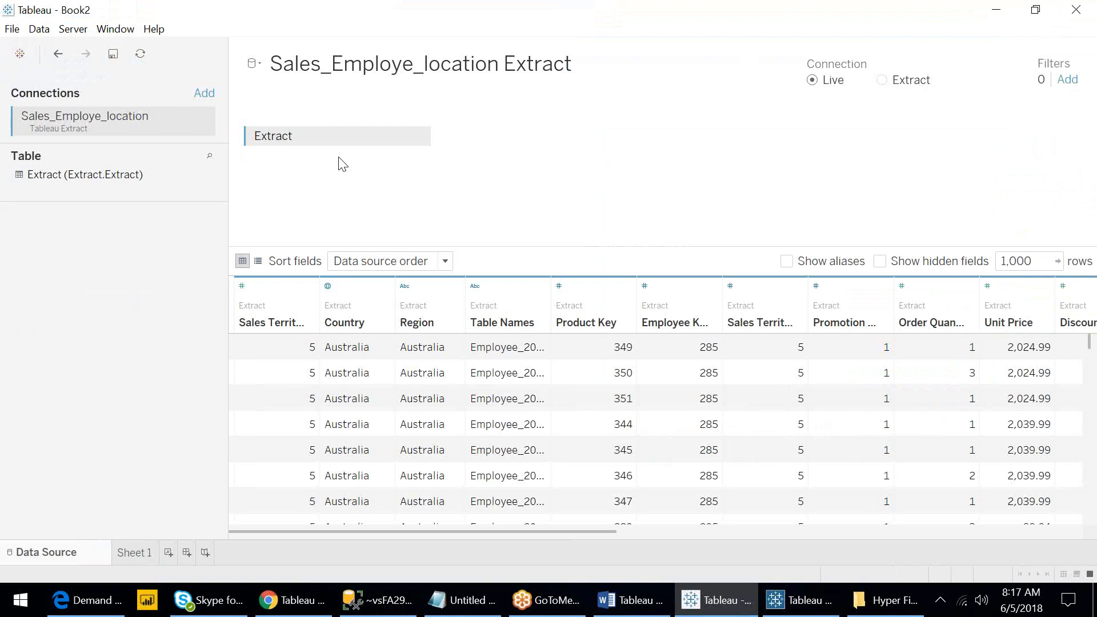
# - Go to Sheet 1 and look through the extract's dimensions and measures
pyautogui.click(132, 552)
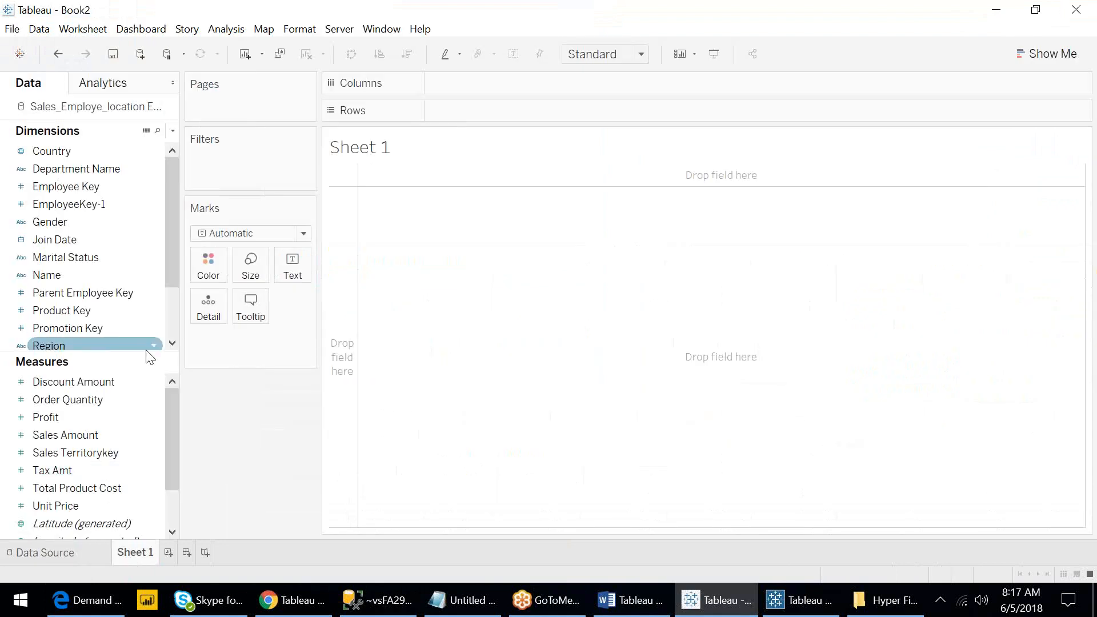
pyautogui.moveTo(173, 434); pyautogui.dragTo(164, 410)
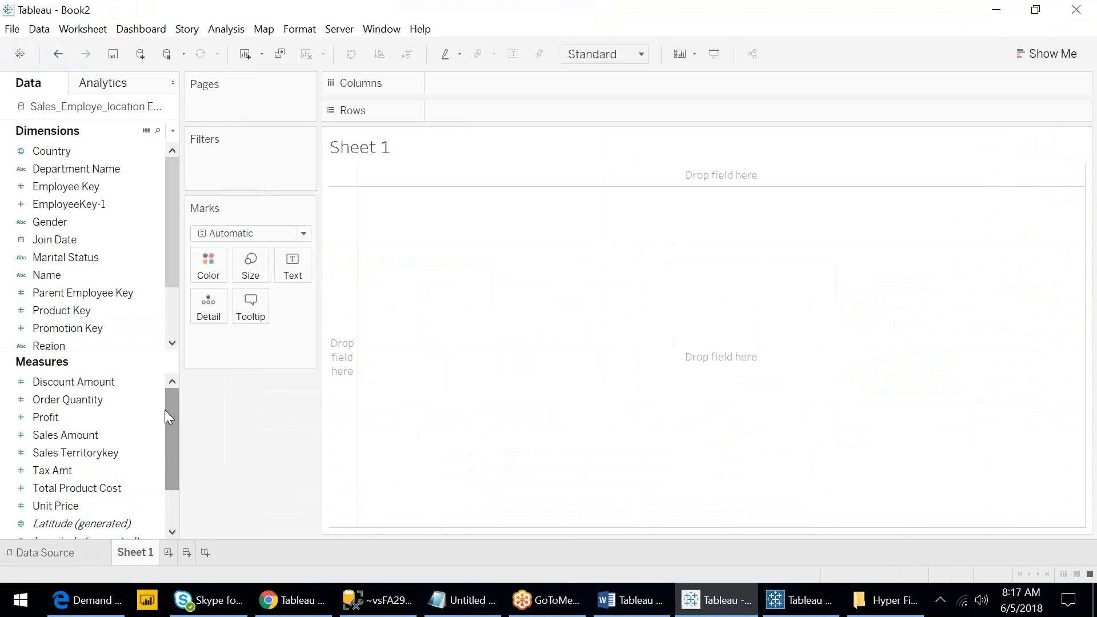